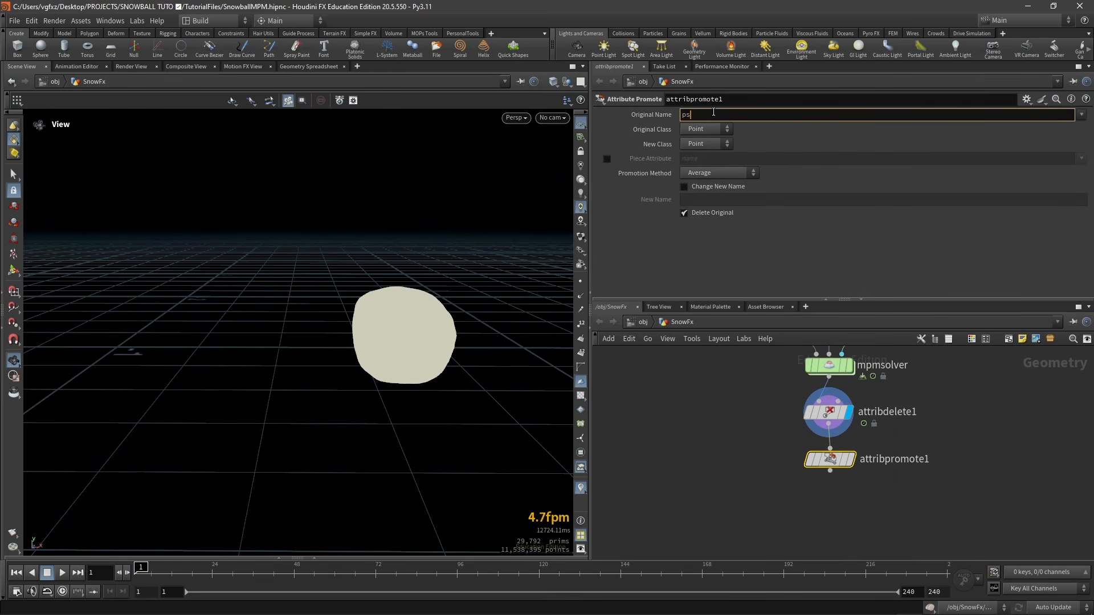
Promote the pscale point attribute to the Detail class on the Attribute Promote node
click(706, 143)
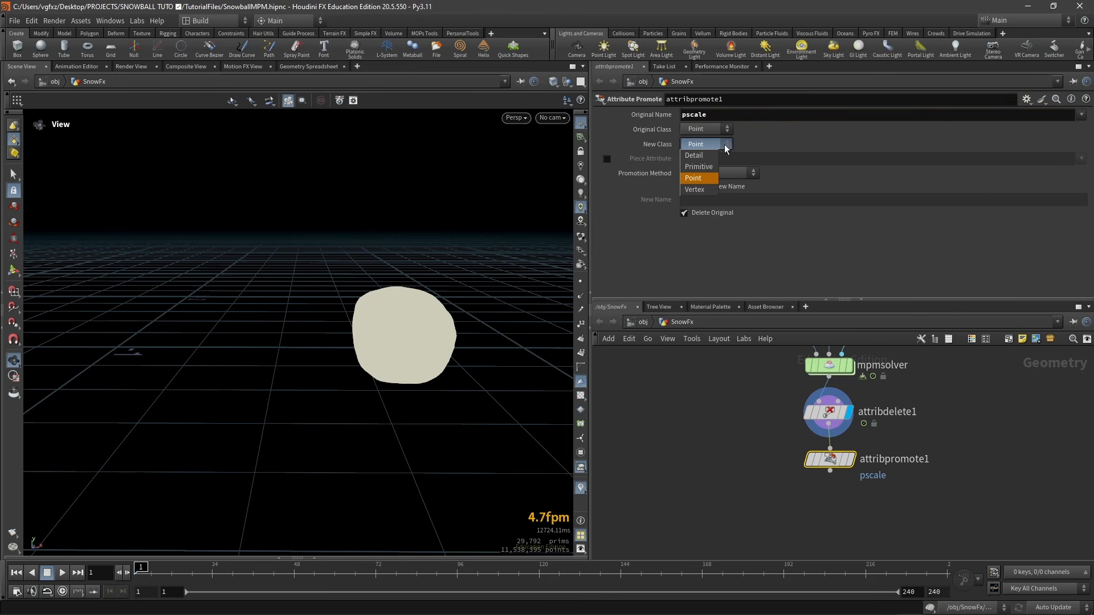
click(712, 156)
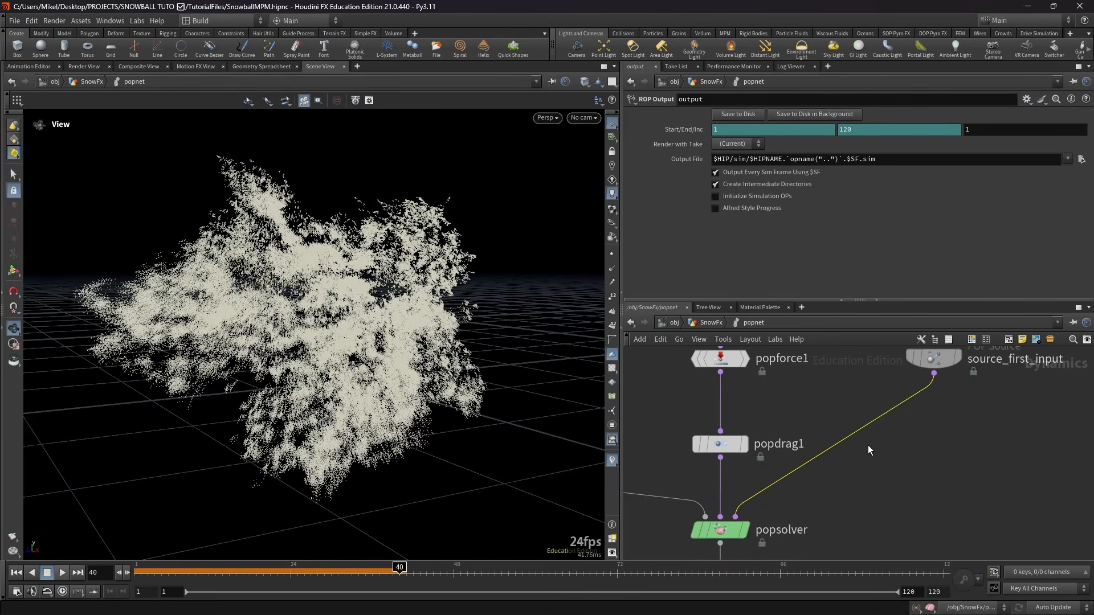
Add a POP Kill node on the wire between source_first_input and popsolver
key(Tab)
text(pop kill)
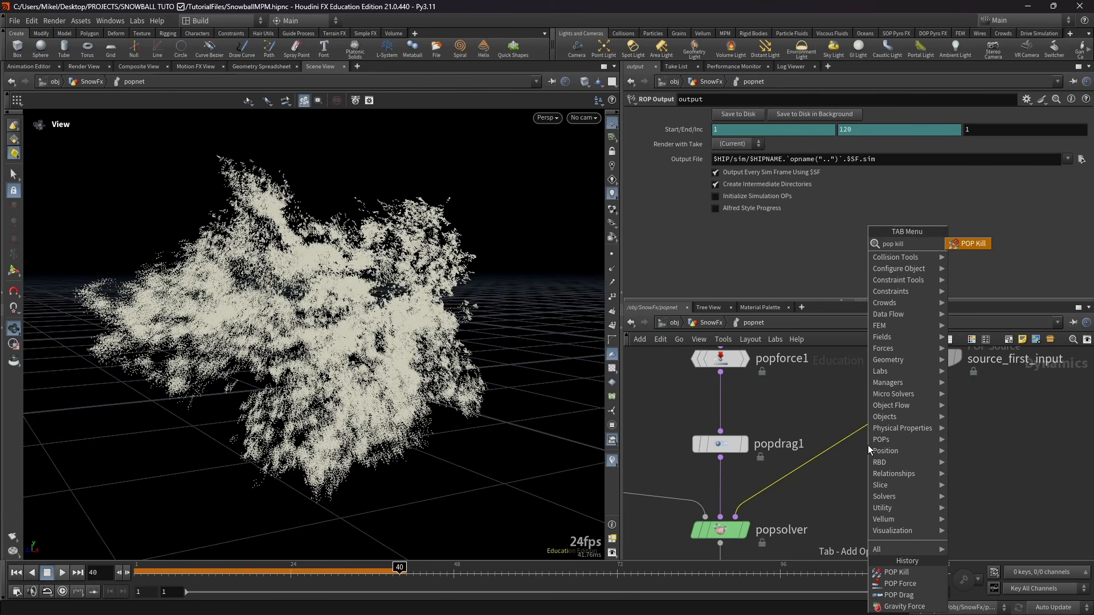
key(Return)
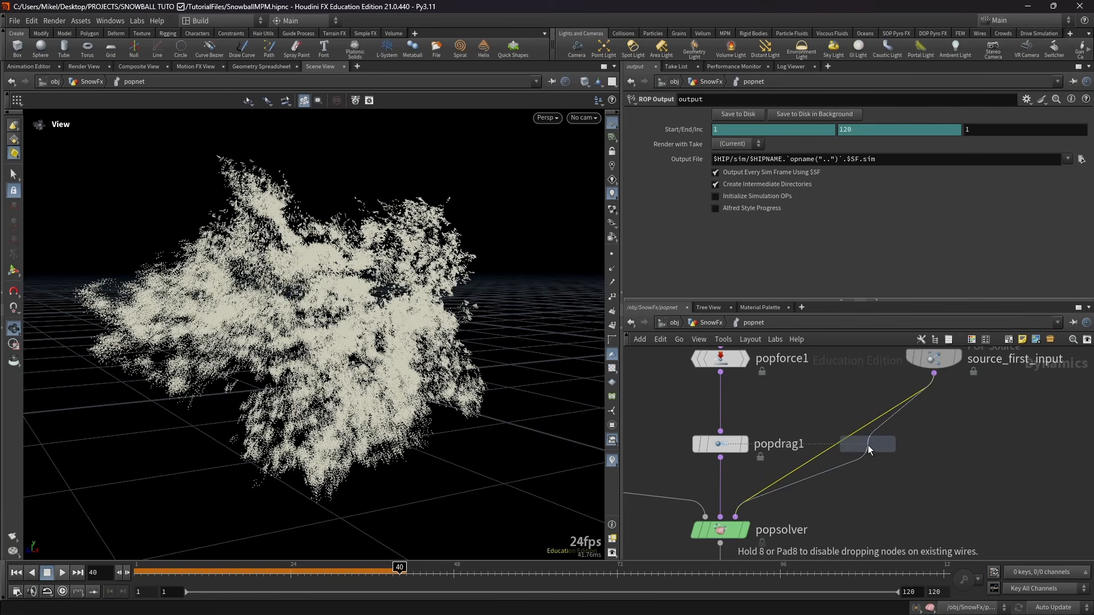
click(920, 449)
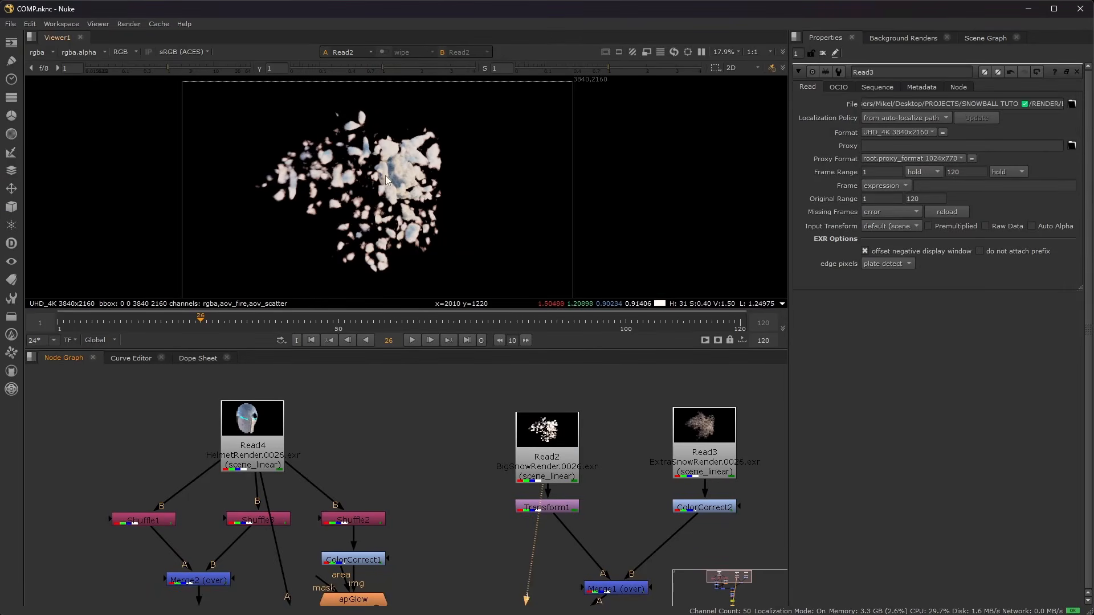
Switch to the Nuke comp and view the extra snow render from its Read node
middle_drag(620, 421, 546, 409)
click(644, 418)
key(1)
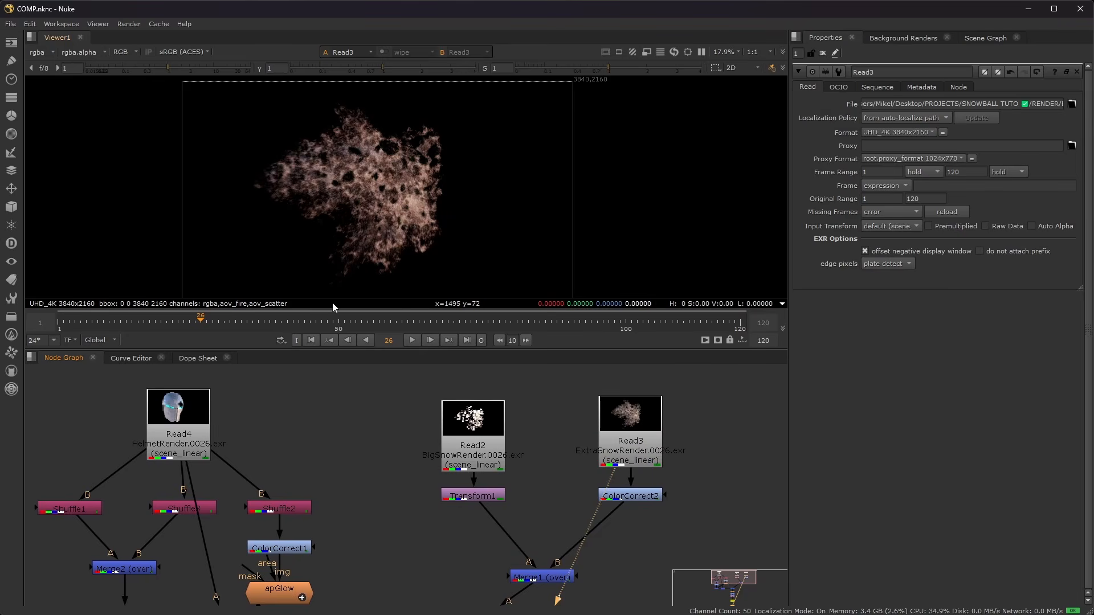
middle_drag(293, 441, 419, 402)
drag(307, 396, 278, 397)
middle_drag(342, 414, 447, 443)
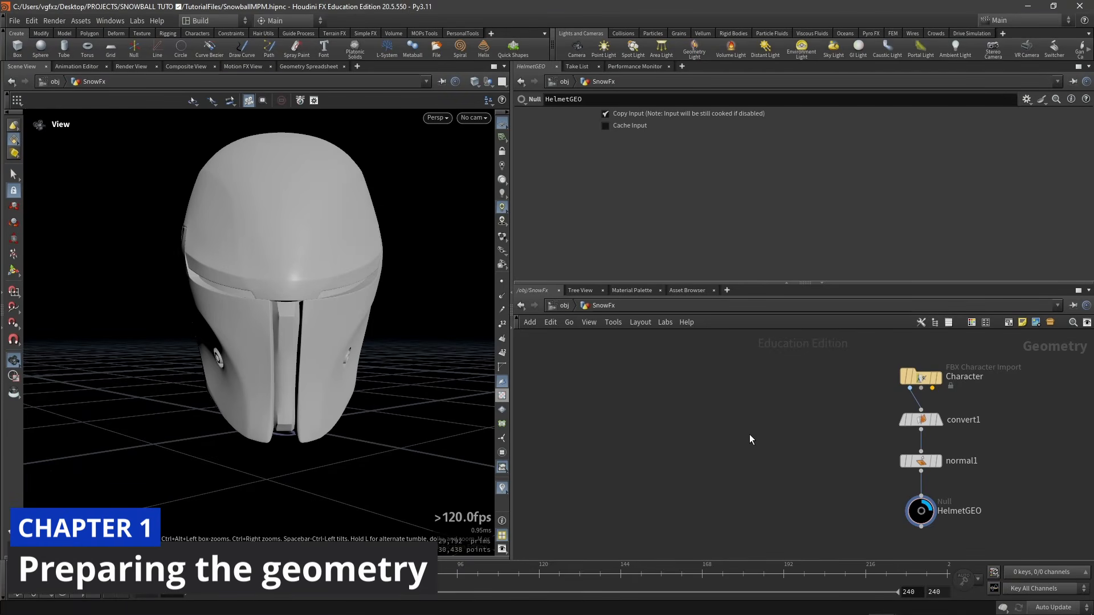
Add a Sphere node beside the helmet's node chain in the SnowFx network
key(Tab)
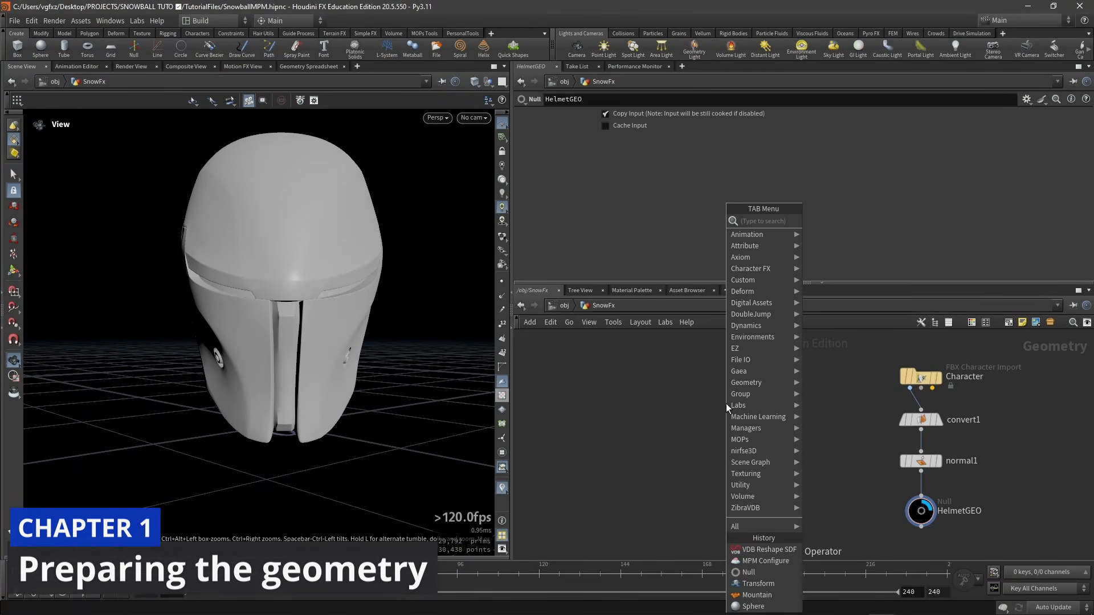
text(sph)
key(Return)
click(726, 403)
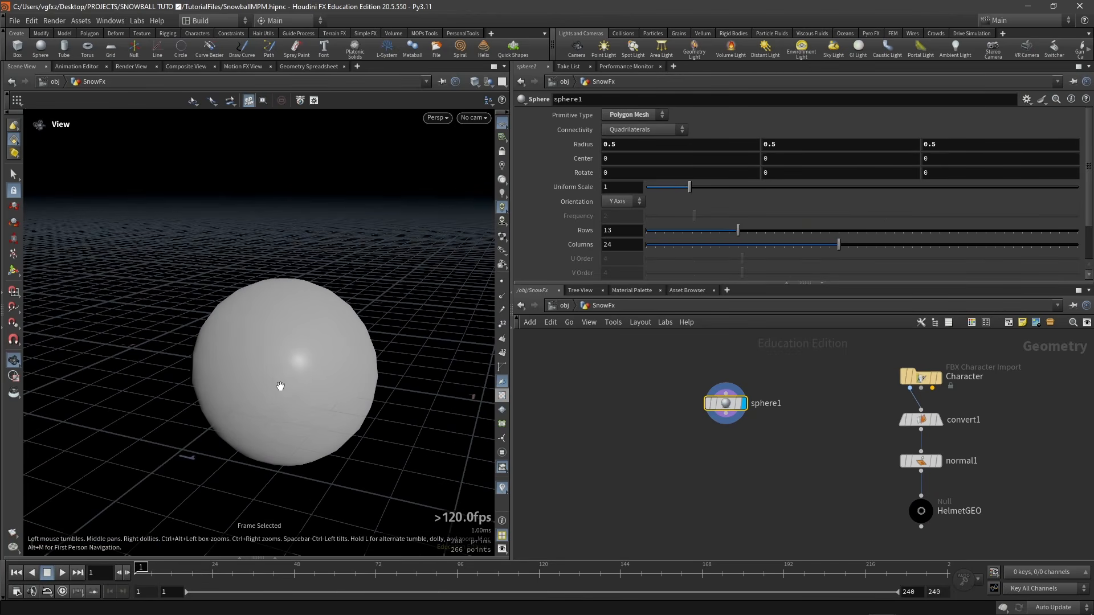
Set the sphere's uniform scale to 0.08 and frame it in the viewport
click(622, 188)
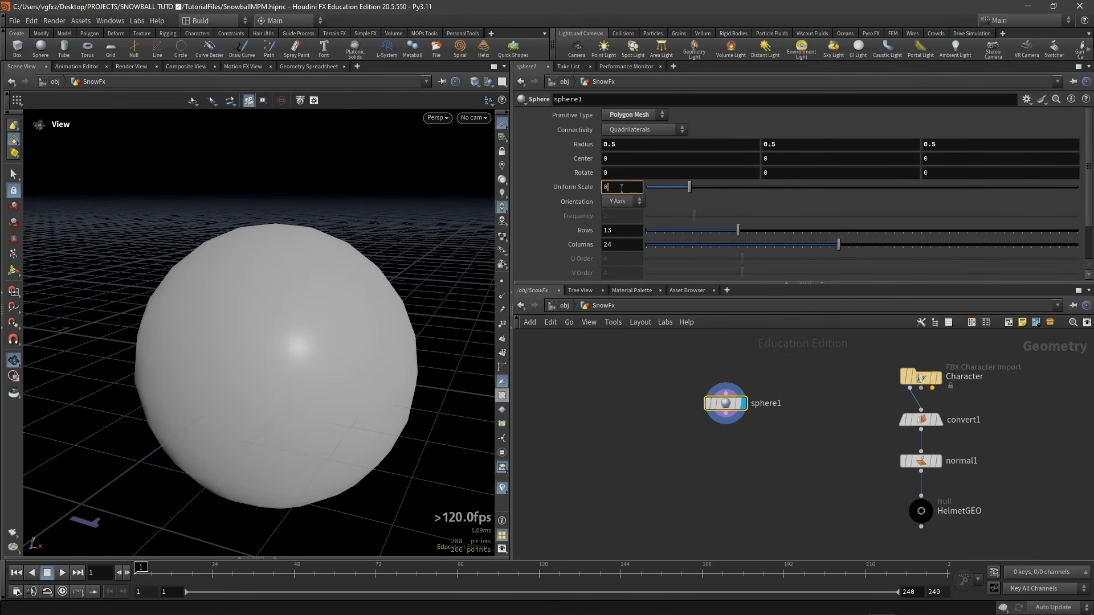
key(Return)
key(space+f)
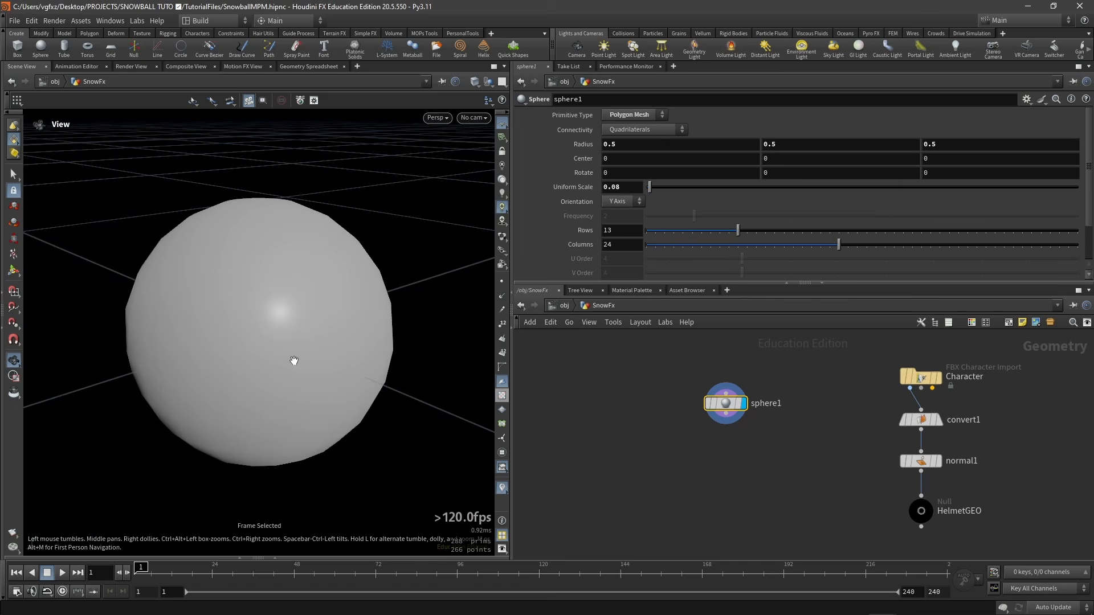
drag(293, 361, 222, 365)
right_drag(222, 364, 135, 371)
middle_drag(213, 352, 308, 330)
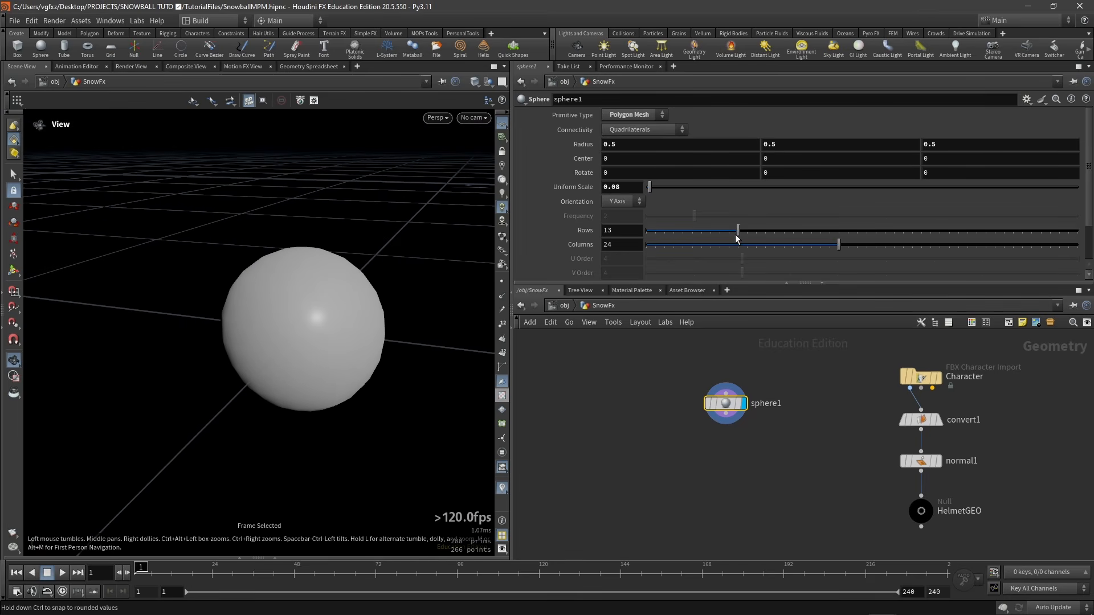
Smooth the sphere by raising its rows to 50 and increasing its columns to match
drag(739, 234, 1004, 239)
drag(839, 245, 1032, 245)
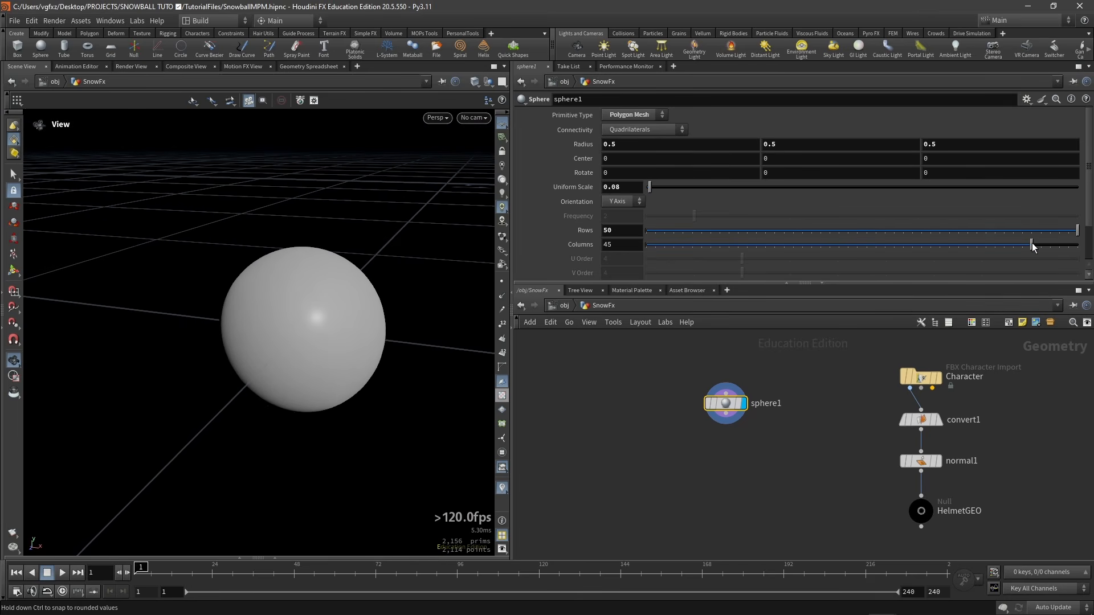
drag(246, 344, 302, 337)
Add a Mountain node below the sphere to deform its surface with noise
scroll(298, 320, up, 3)
scroll(766, 383, up, 2)
click(708, 443)
key(Tab)
text(mou)
key(Return)
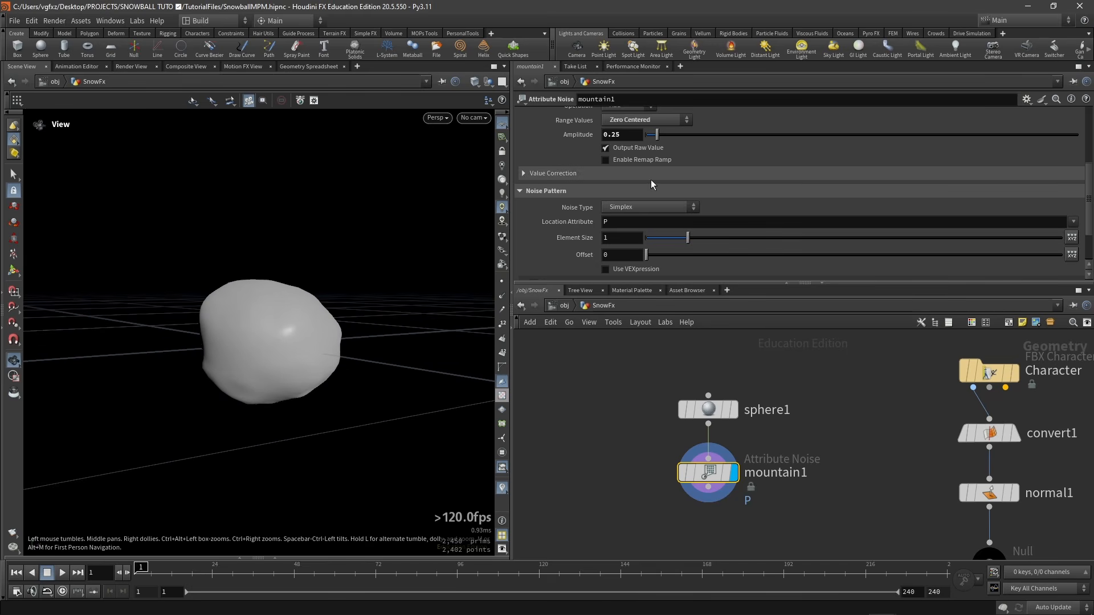
Set the first Mountain node's noise amplitude to 0.2
scroll(625, 180, up, 2)
middle_drag(624, 165, 620, 191)
scroll(281, 327, up, 3)
click(624, 170)
key(Return)
scroll(623, 225, down, 2)
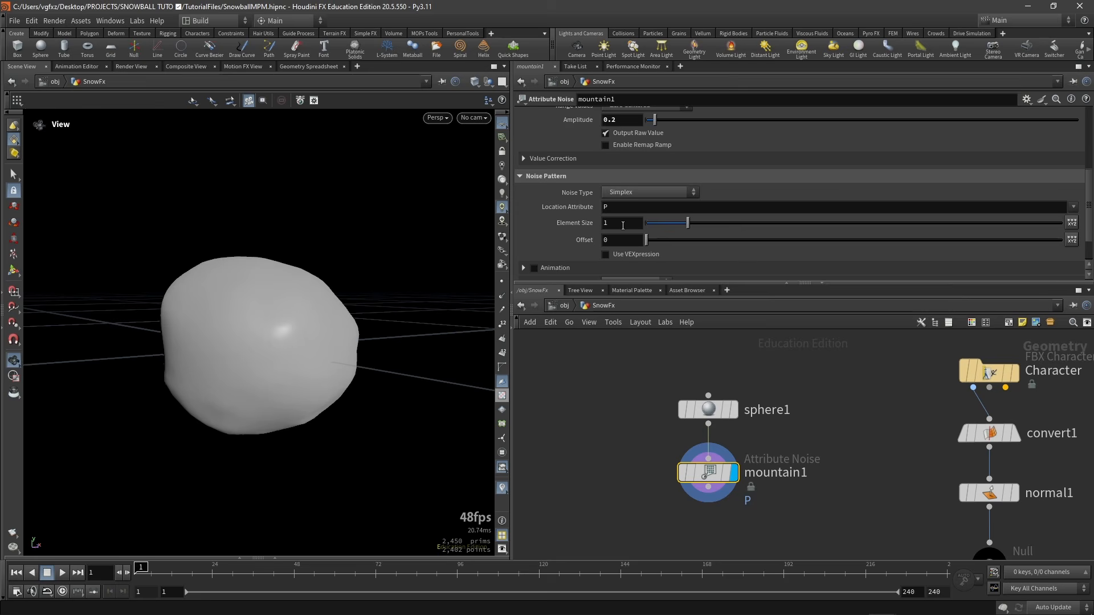
Set the first Mountain node's element size to 1.32 and its amplitude to 0.23
drag(230, 320, 268, 297)
middle_drag(577, 225, 439, 256)
middle_drag(706, 249, 887, 249)
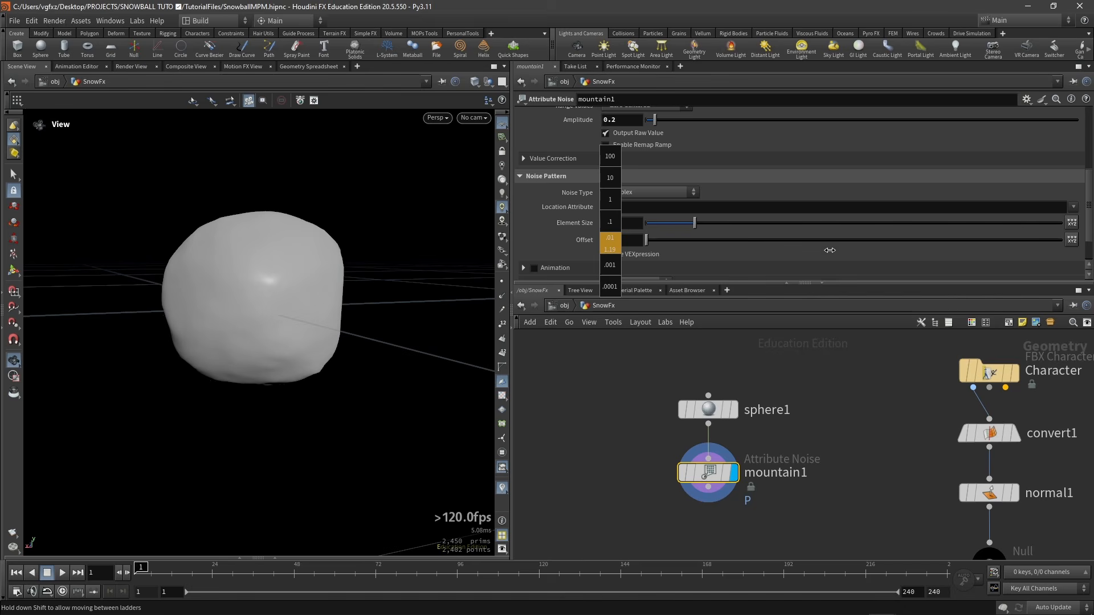
scroll(631, 213, up, 2)
middle_drag(627, 165, 650, 198)
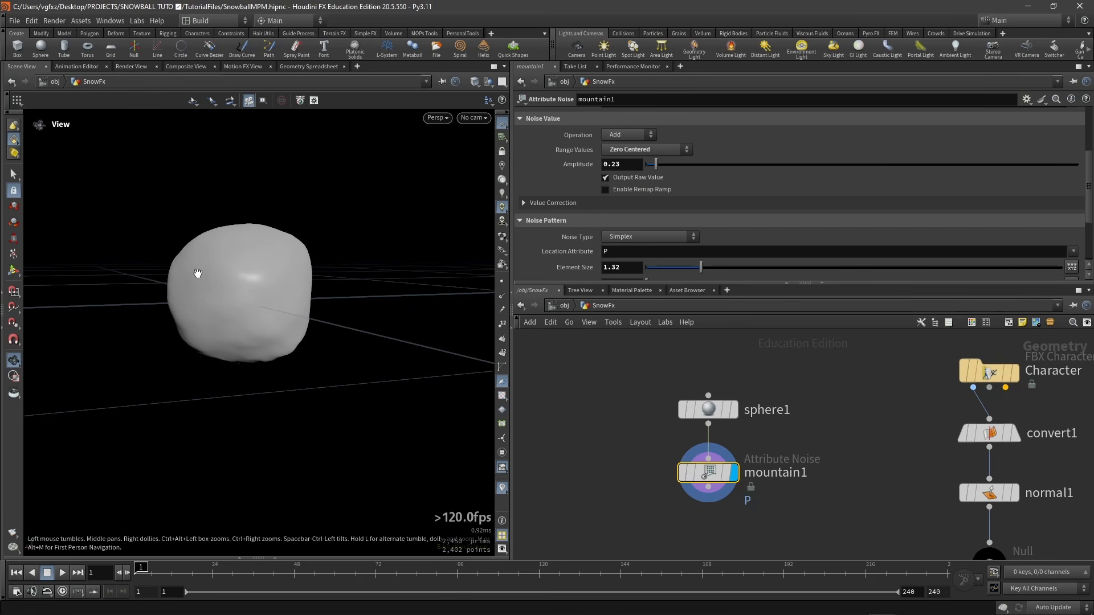
drag(200, 274, 307, 288)
Add a second Mountain node below the first one in the snowball chain
middle_drag(708, 524, 736, 477)
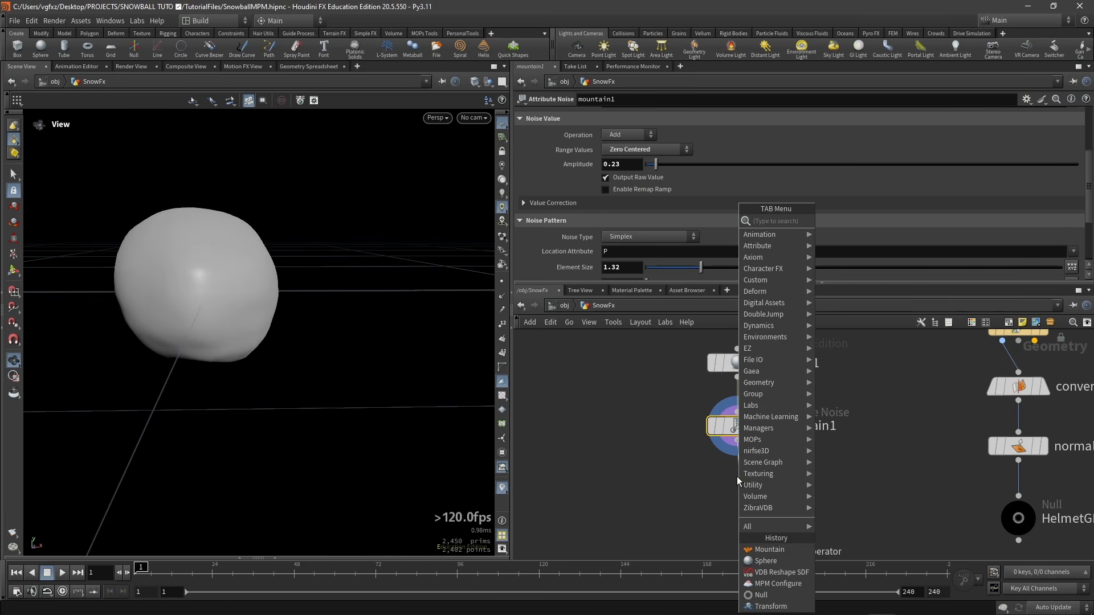
key(Tab)
text(mou)
key(Return)
Set the second Mountain node's amplitude to 0.1
middle_drag(625, 165, 530, 189)
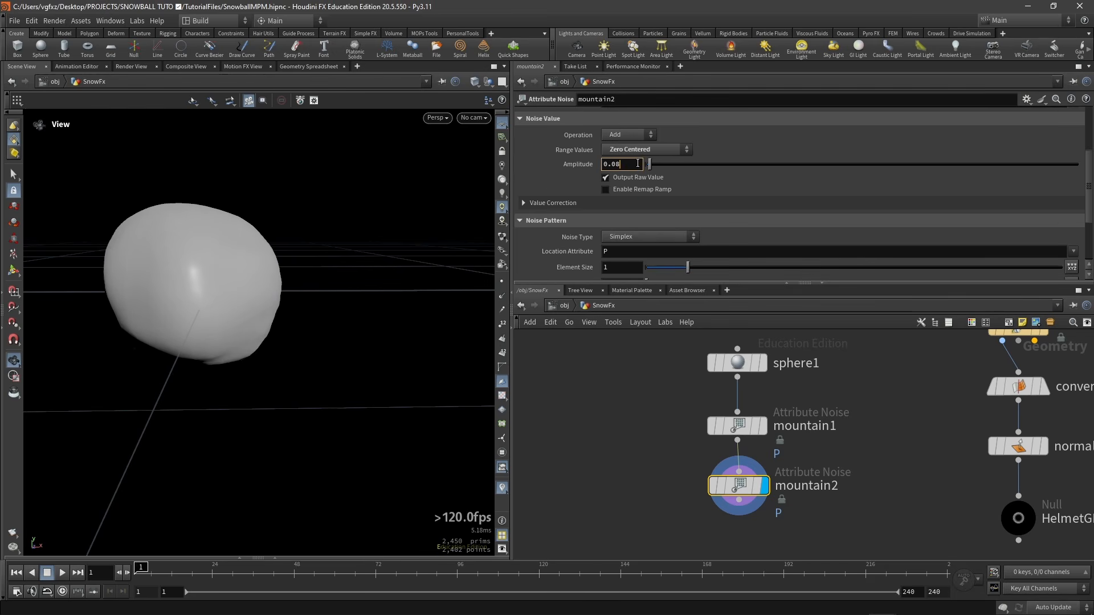
key(BackSpace)
key(BackSpace)
text(1)
key(Return)
Set the second Mountain node's element size to 0.41 and its amplitude to 0.01
middle_drag(624, 268, 264, 297)
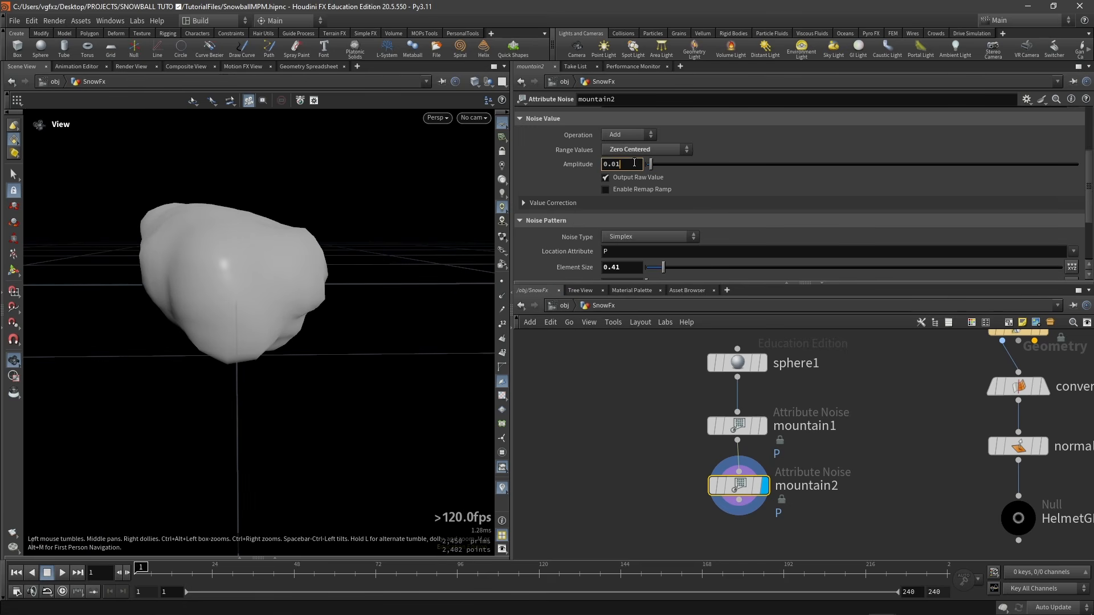
key(Return)
drag(256, 293, 456, 302)
drag(171, 308, 235, 286)
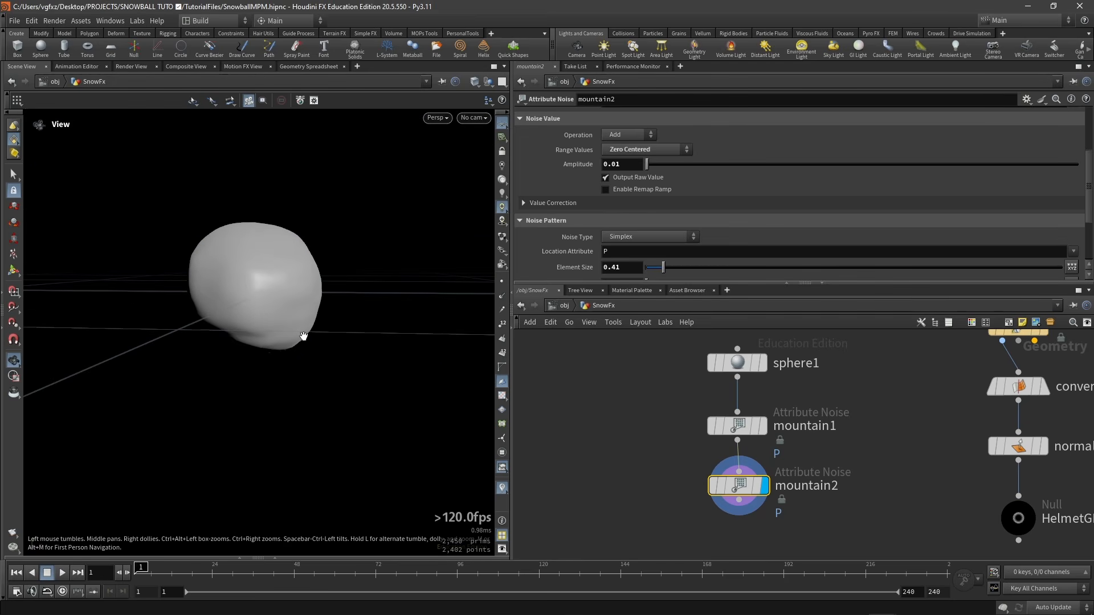
Template the HelmetGEO null so the helmet displays as shaded reference alongside the snowball
scroll(792, 405, down, 4)
click(900, 460)
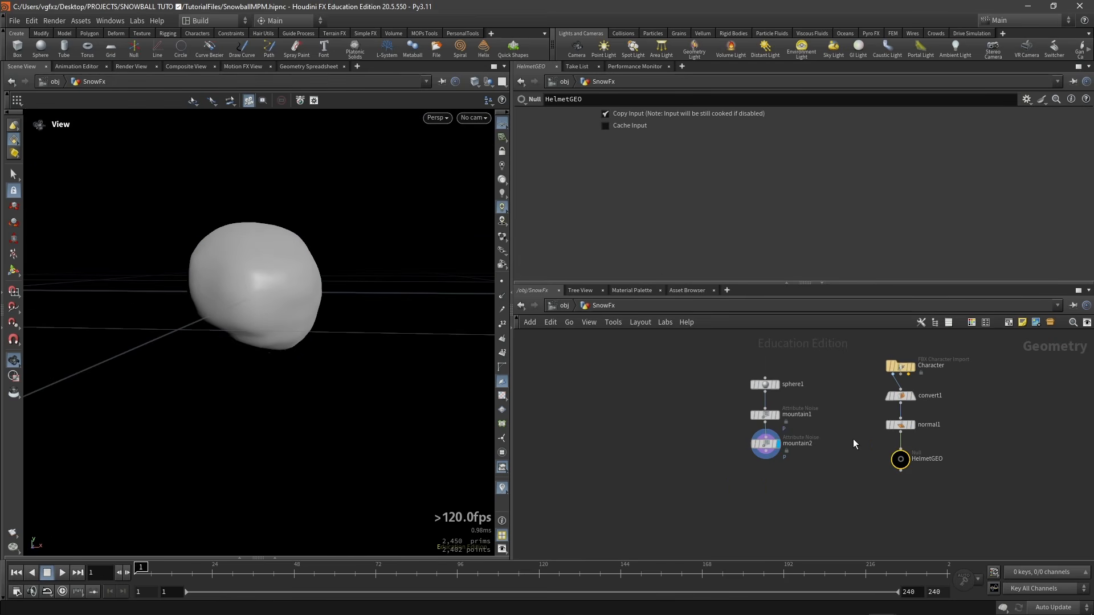
key(shift+w)
key(g)
drag(228, 228, 310, 373)
Add a Transform node below the second Mountain node
scroll(740, 474, up, 5)
click(782, 432)
key(Tab)
text(tra)
key(Return)
key(Return)
Move the snowball out beside the helmet, to about 0.49 in X, 0.24 in Y and 0.01 in Z
scroll(285, 353, down, 3)
key(t)
drag(234, 410, 321, 289)
key(Escape)
alt+drag(320, 311, 283, 382)
Lower the snowball slightly against the helmet in the Right view, to about 0.233 in Y
key(space+4)
scroll(259, 361, up, 8)
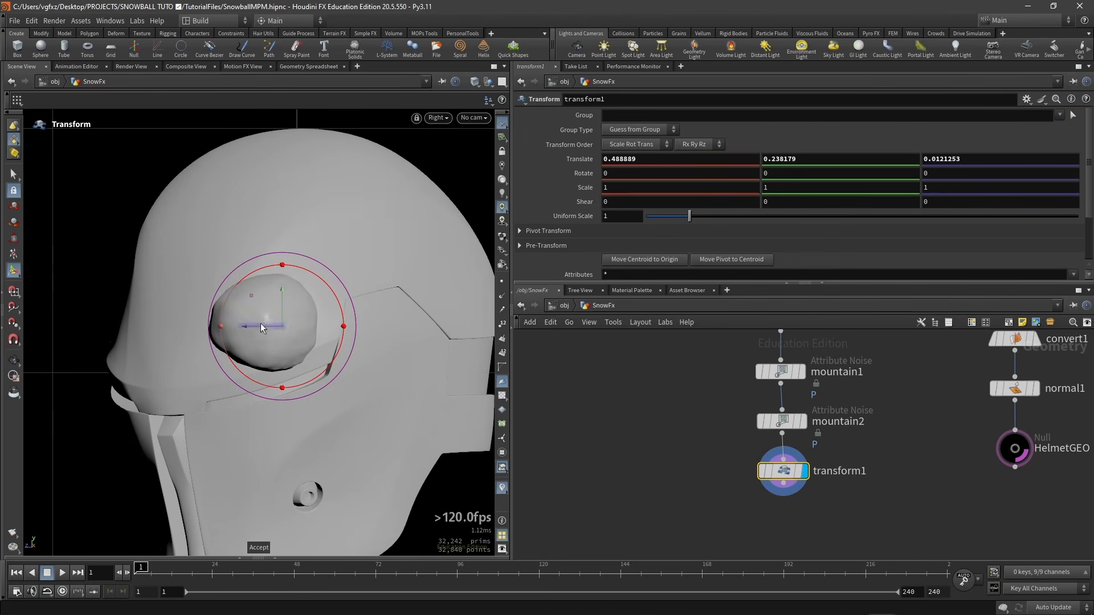
drag(292, 281, 284, 306)
key(r)
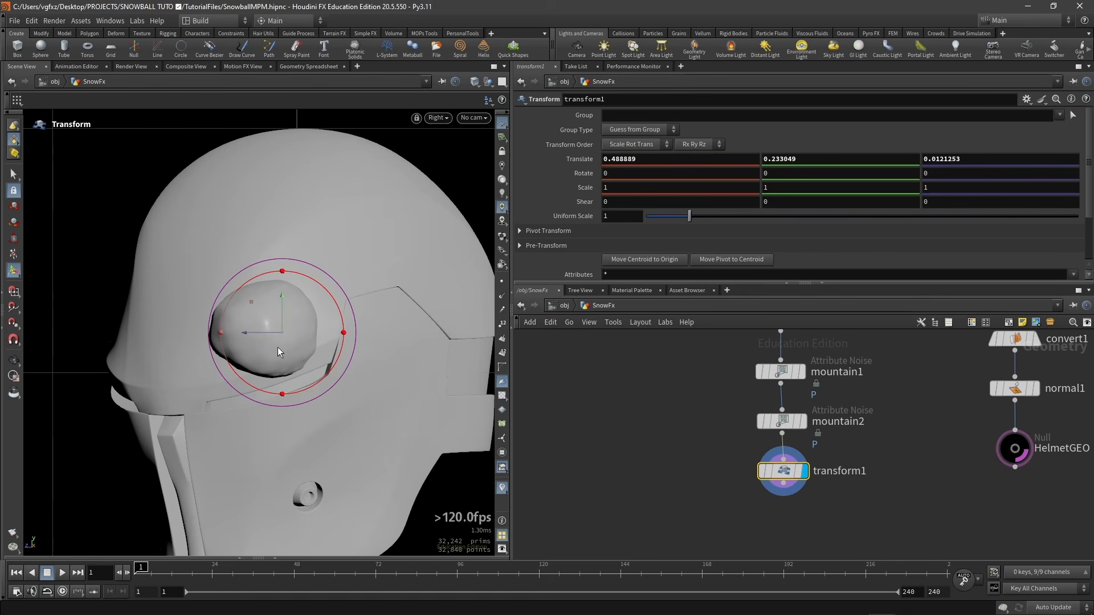
key(space+1)
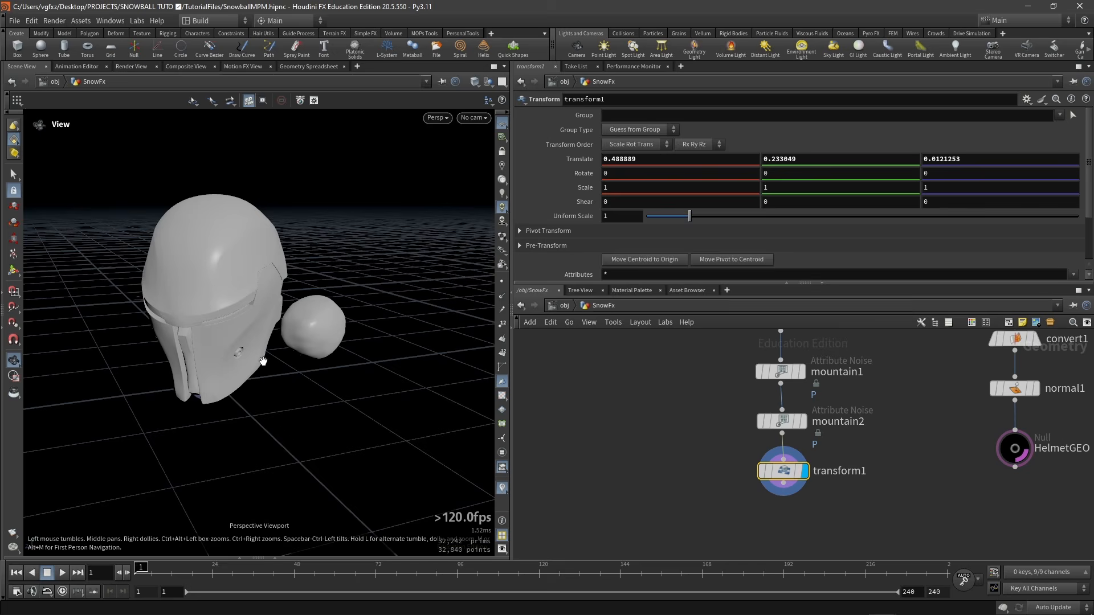
Move the snowball farther from the helmet along X, to about 0.55
drag(257, 344, 269, 311)
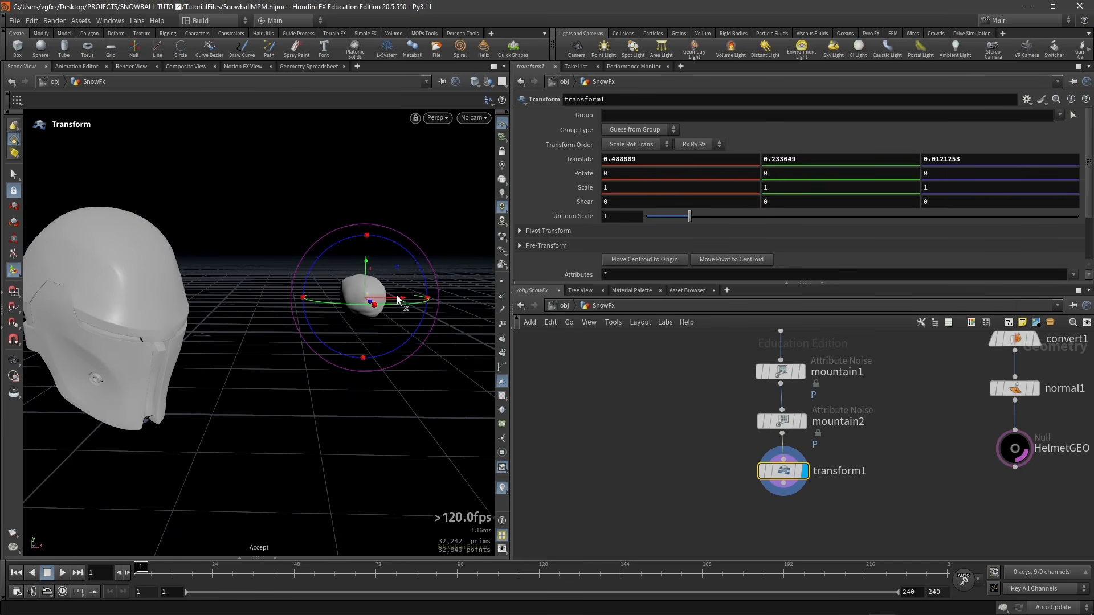
drag(397, 299, 432, 301)
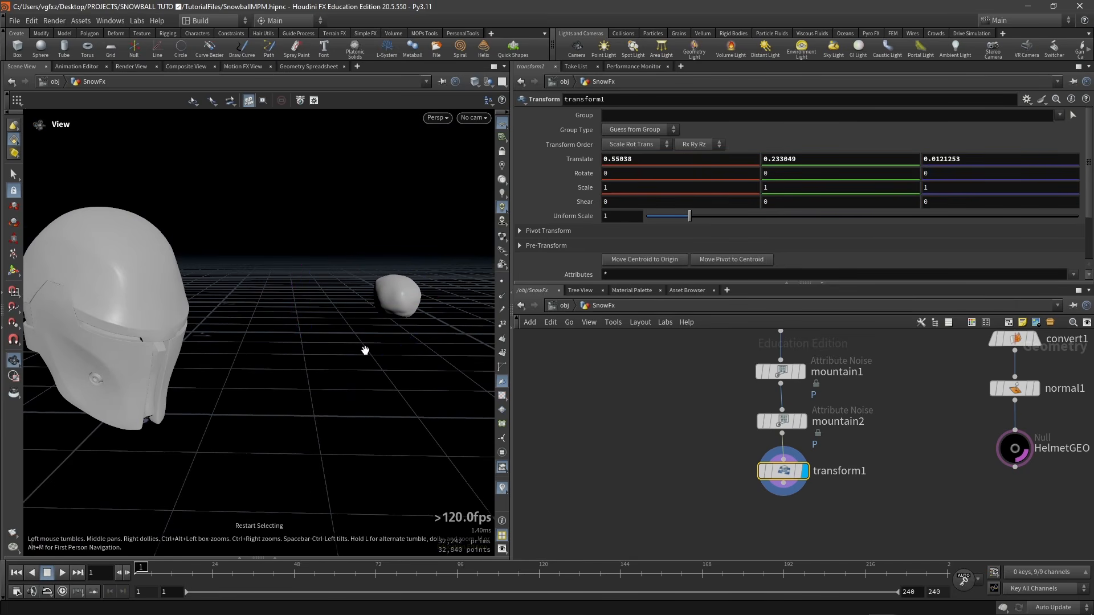
drag(324, 352, 154, 340)
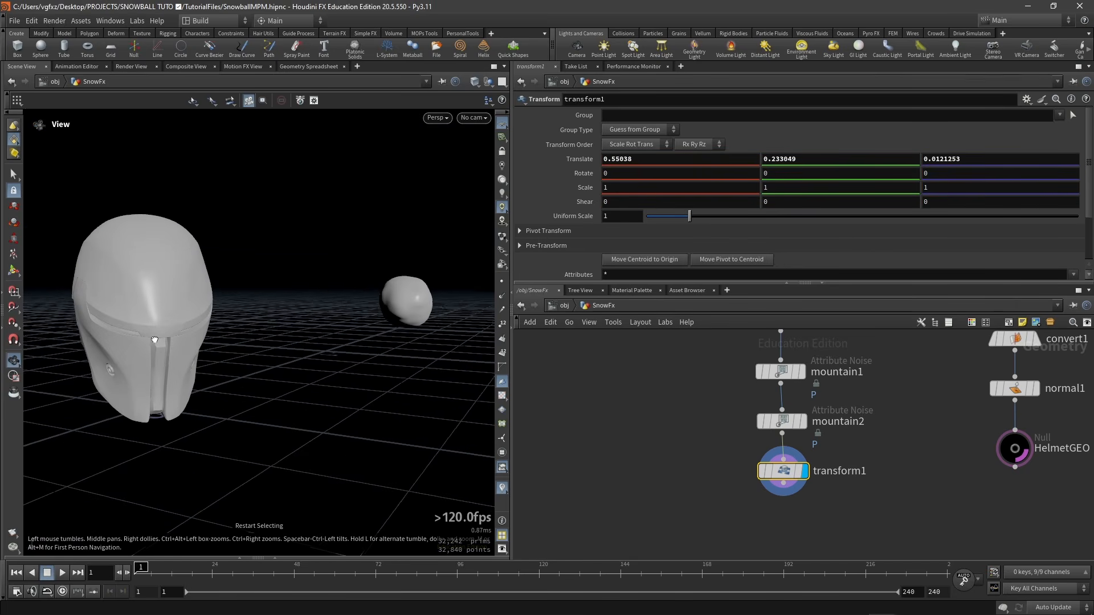
Add a Null below the snowball's Transform node and rename it SnoballGEO
click(782, 483)
key(Tab)
text(null)
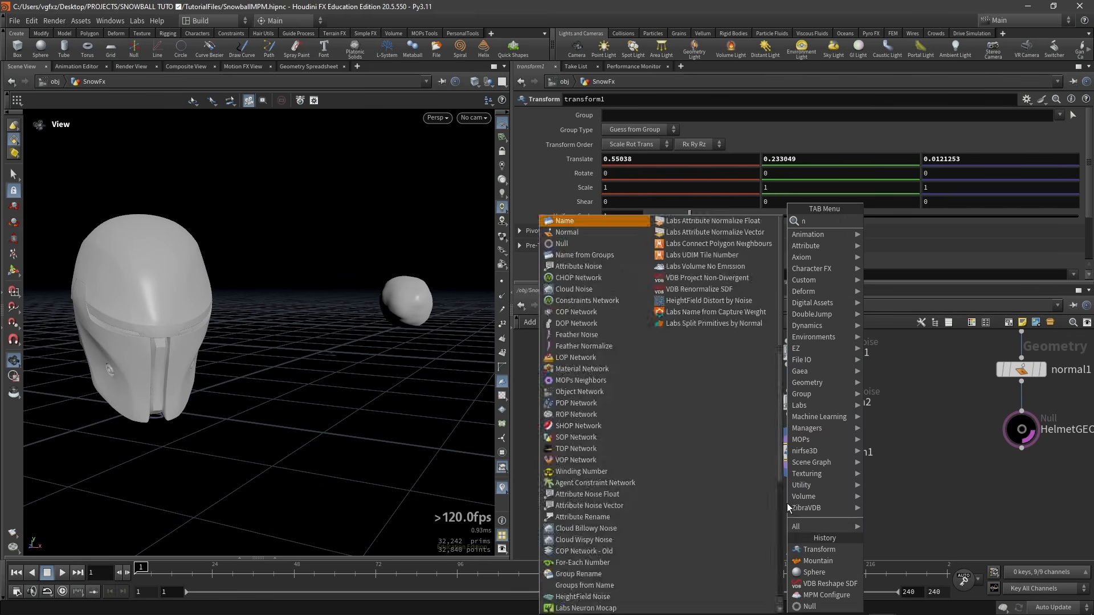
key(Return)
click(790, 509)
click(819, 512)
text(Snob)
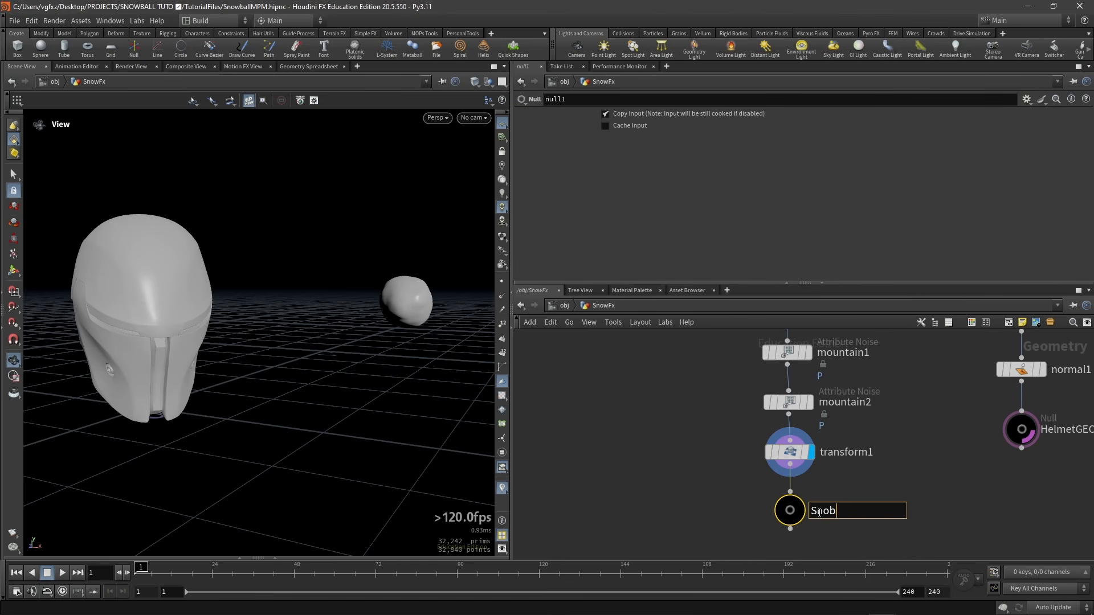
text(allGE)
text(O)
key(Return)
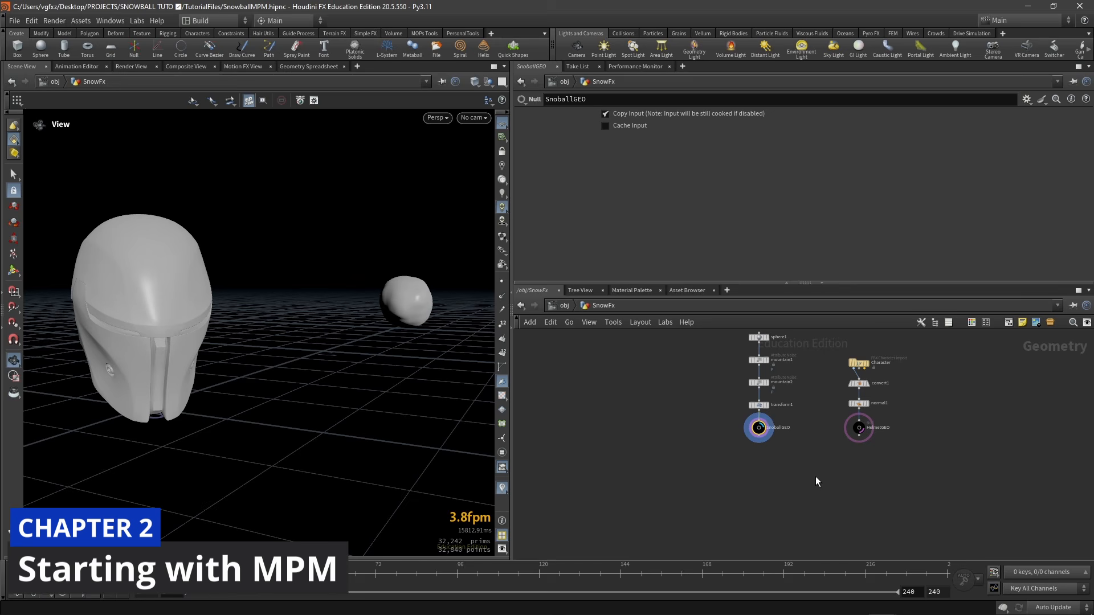
Add an MPM Configure setup below the SnoballGEO and HelmetGEO nulls
scroll(816, 472, up, 1)
middle_drag(815, 479, 796, 460)
key(Tab)
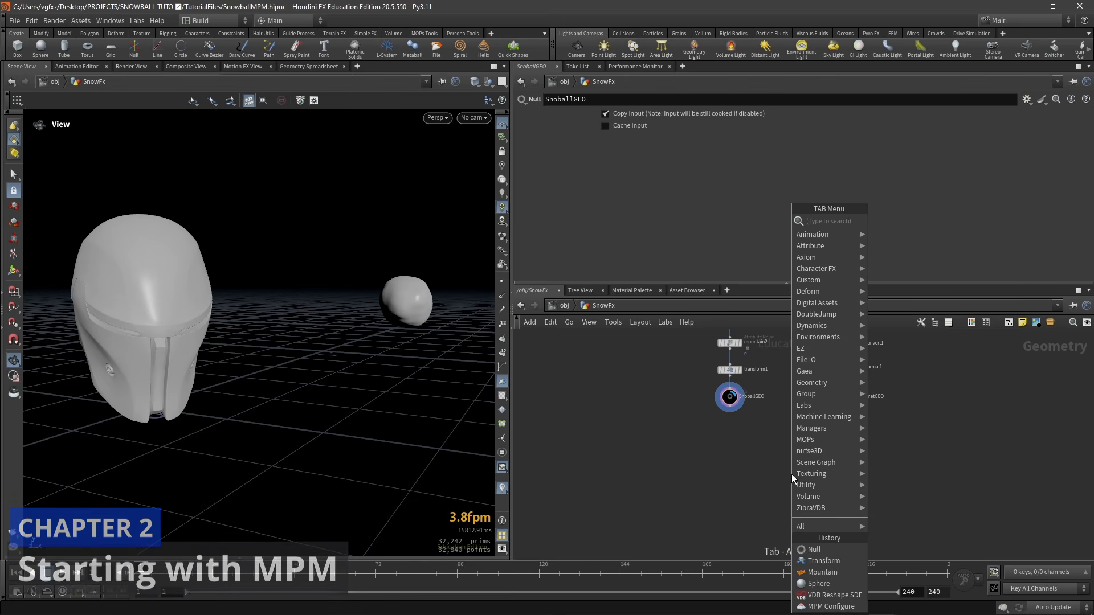
text(mpm)
key(Down)
key(Down)
key(Return)
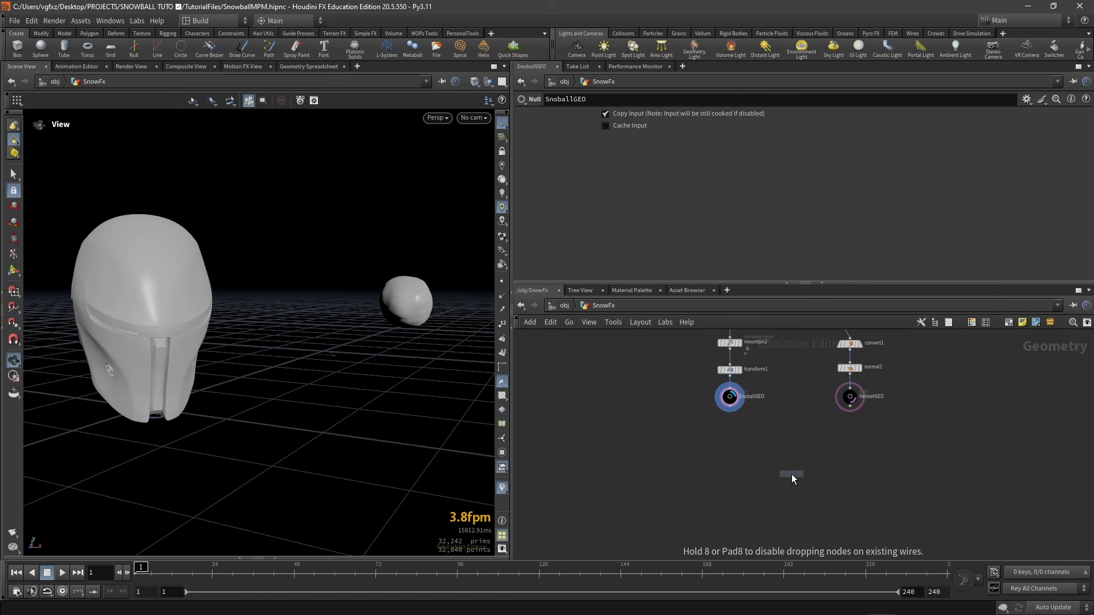
click(797, 501)
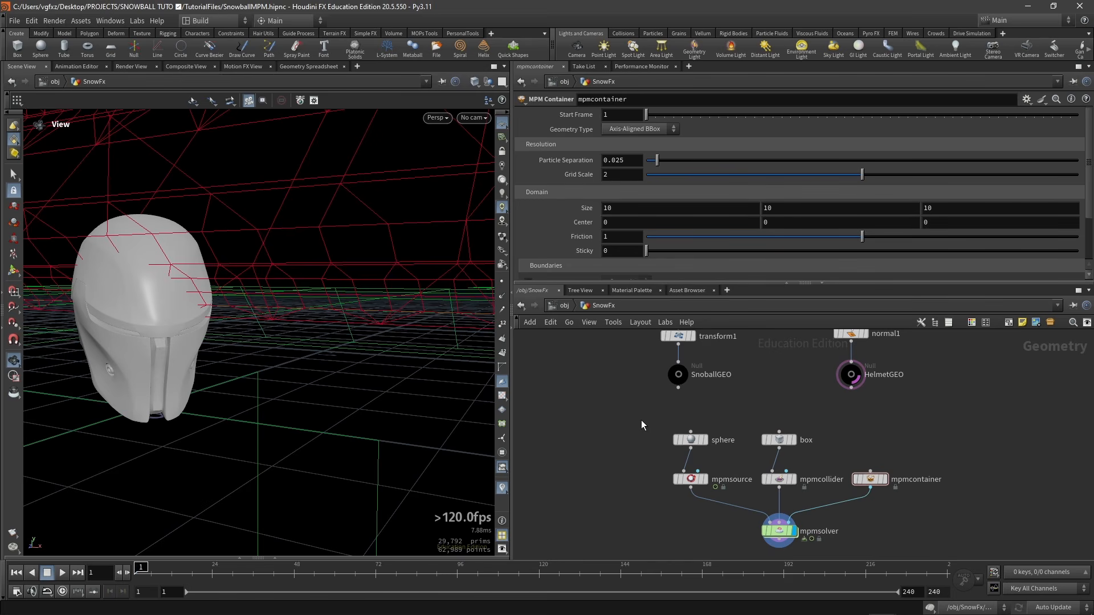
Delete the MPM setup's default sphere and box, and wire SnoballGEO into the mpmsource node's geometry input
drag(635, 421, 861, 446)
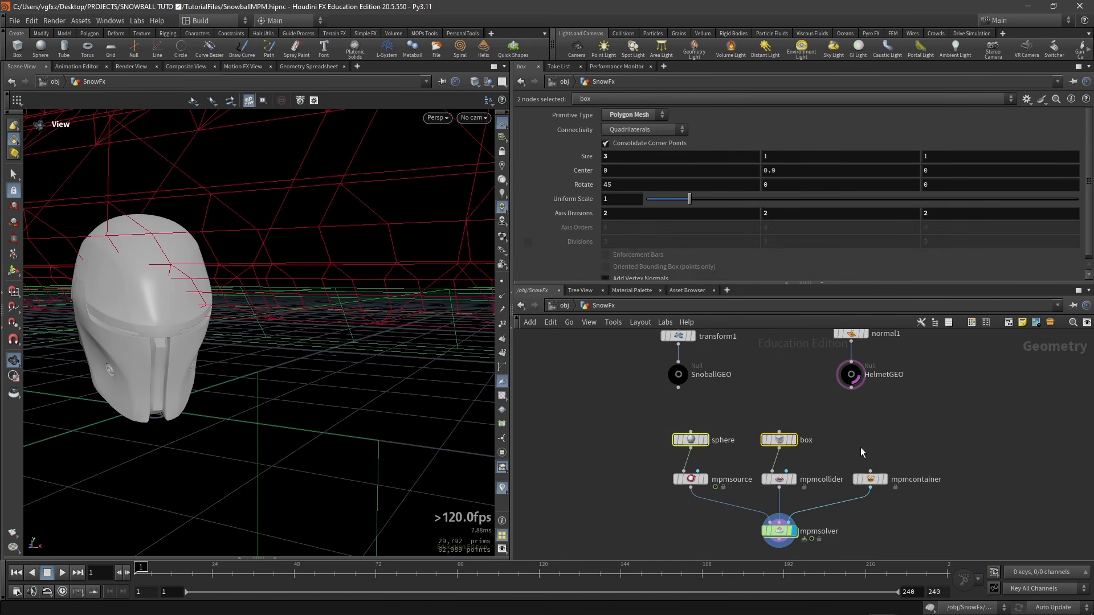
key(Delete)
drag(691, 479, 678, 460)
click(678, 388)
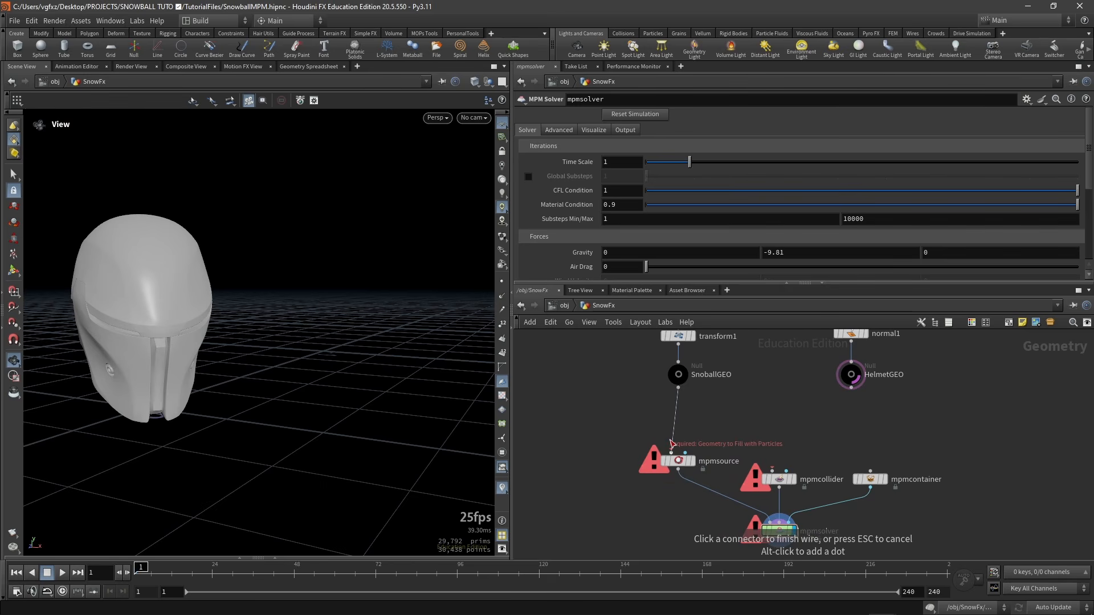
click(671, 452)
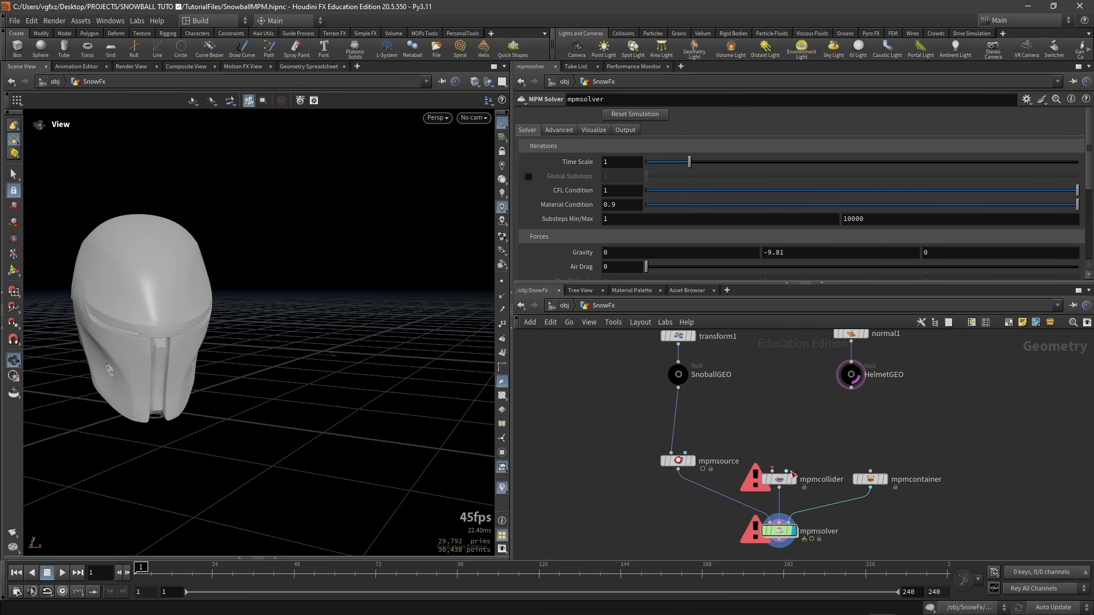
Wire HelmetGEO into the mpmcollider node's geometry input and line up the helmet branch and mpmcontainer in the network
drag(779, 479, 779, 461)
click(852, 389)
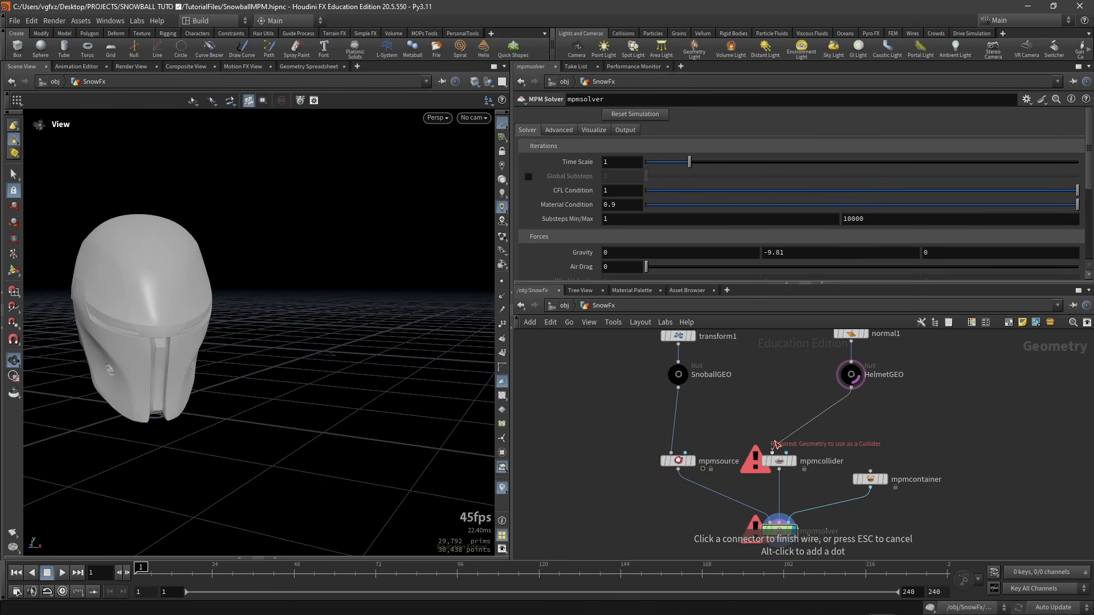
click(772, 452)
scroll(891, 402, down, 3)
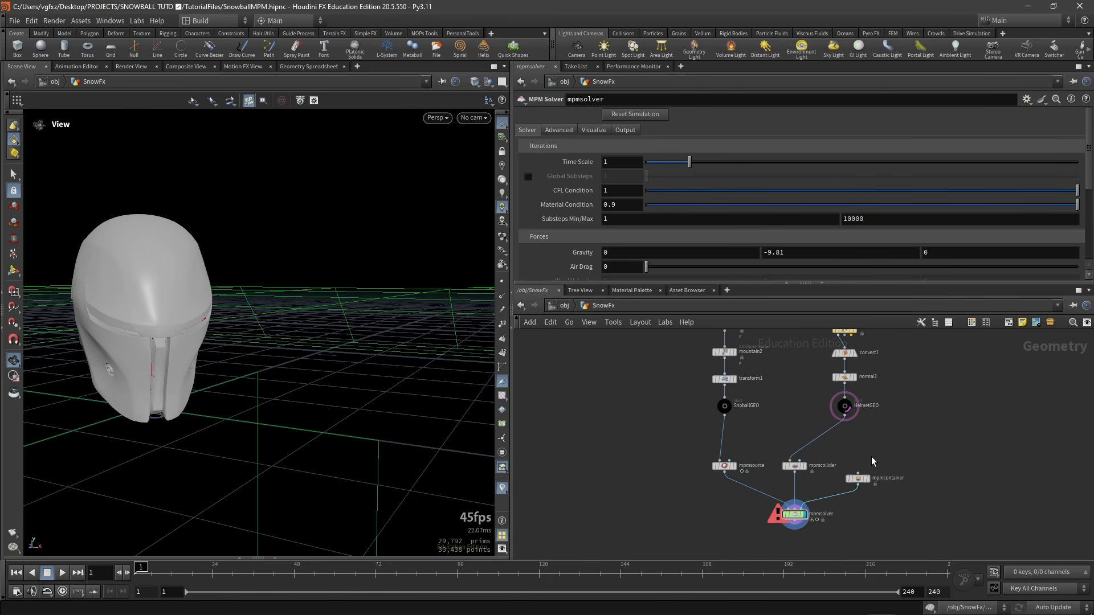
drag(861, 476, 880, 464)
click(794, 465)
middle_drag(878, 425, 831, 460)
scroll(831, 459, down, 1)
drag(831, 459, 768, 452)
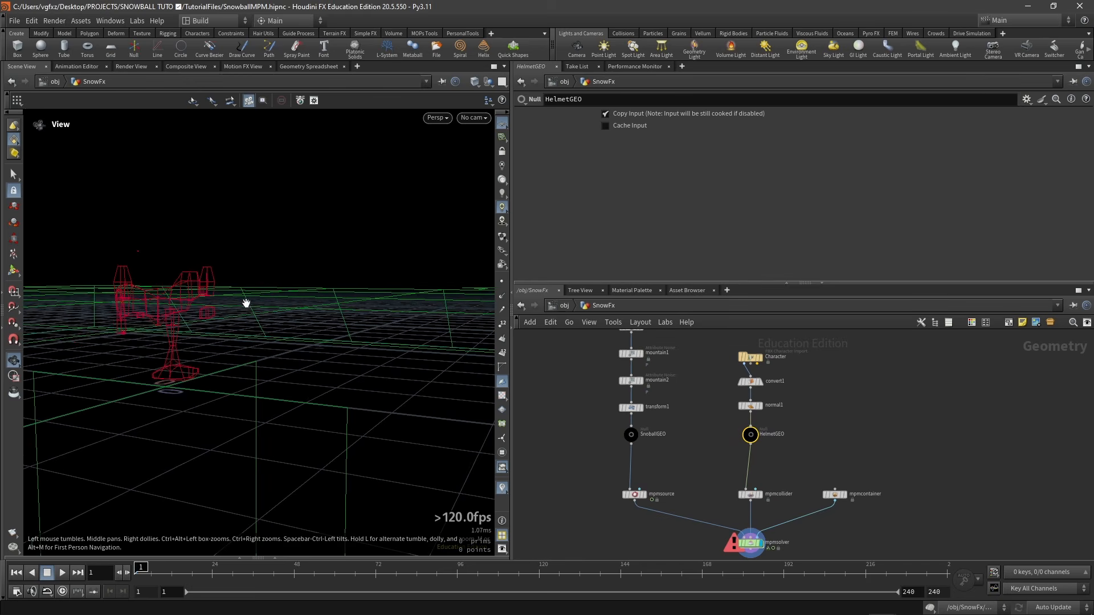
Examine the helmet's collision preview from several angles and the mpmcontainer's resolution settings
drag(245, 303, 256, 368)
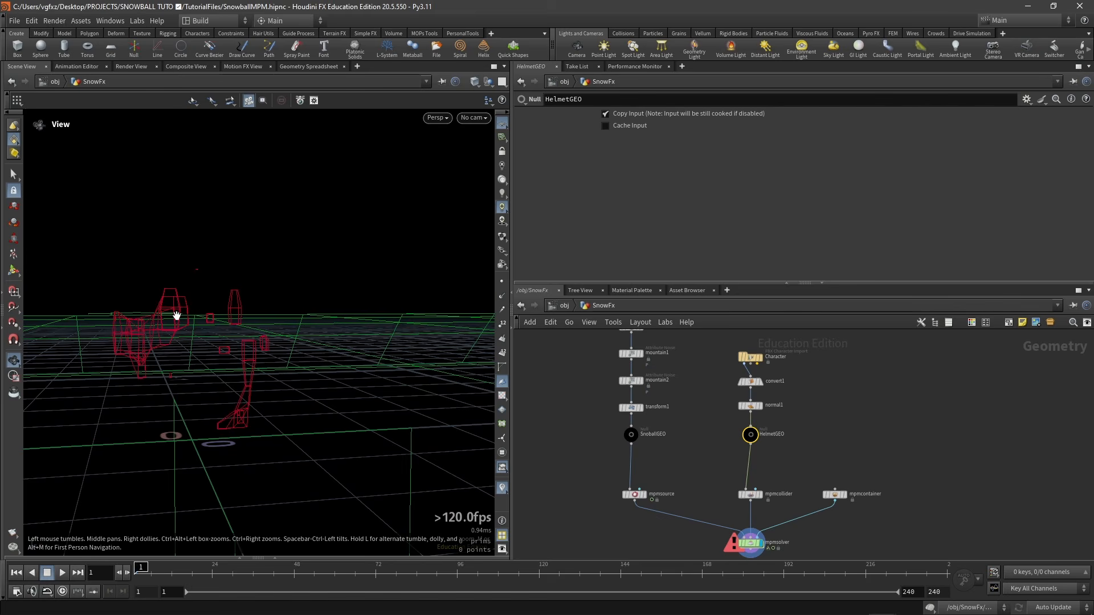
drag(178, 333, 298, 362)
drag(361, 341, 415, 326)
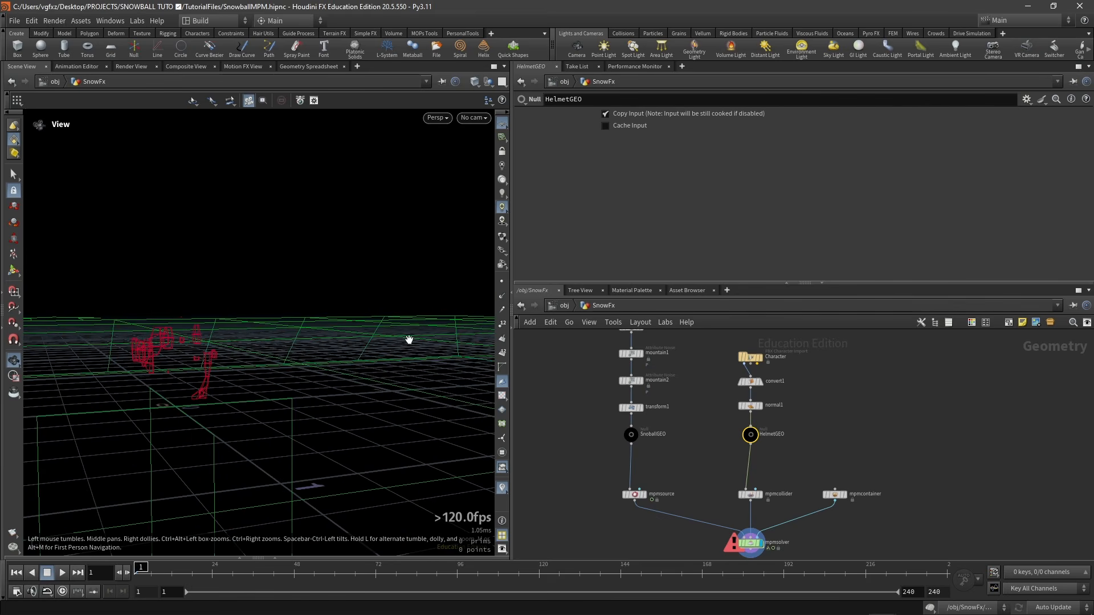
scroll(907, 417, up, 3)
click(786, 450)
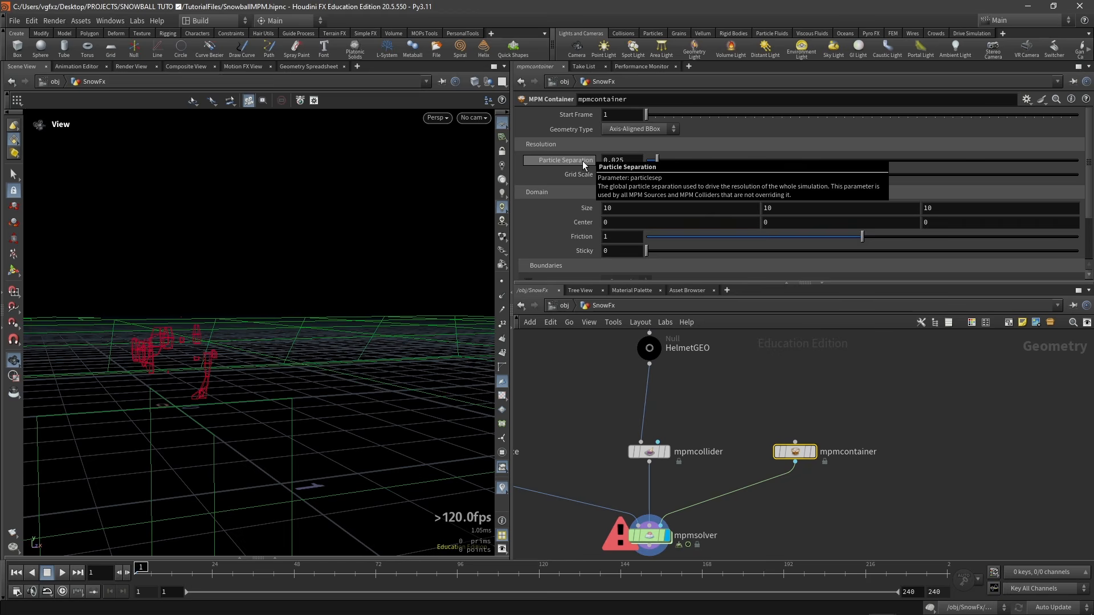
drag(319, 353, 388, 335)
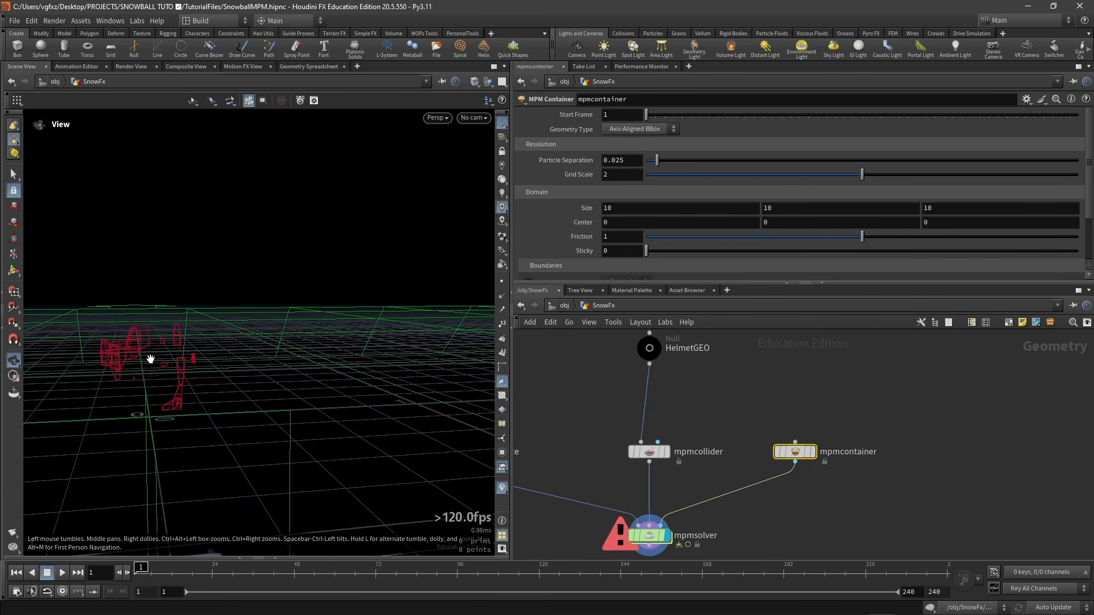
scroll(139, 358, up, 2)
scroll(151, 353, down, 2)
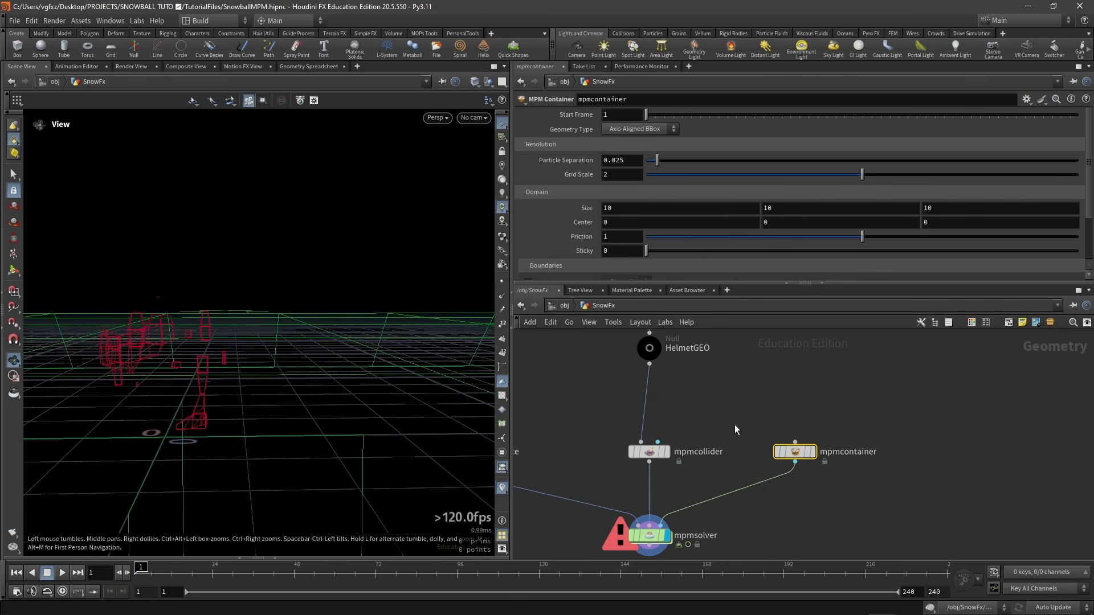
Set the mpmcontainer's Particle Separation to the expression 0.0003*2.5
click(649, 452)
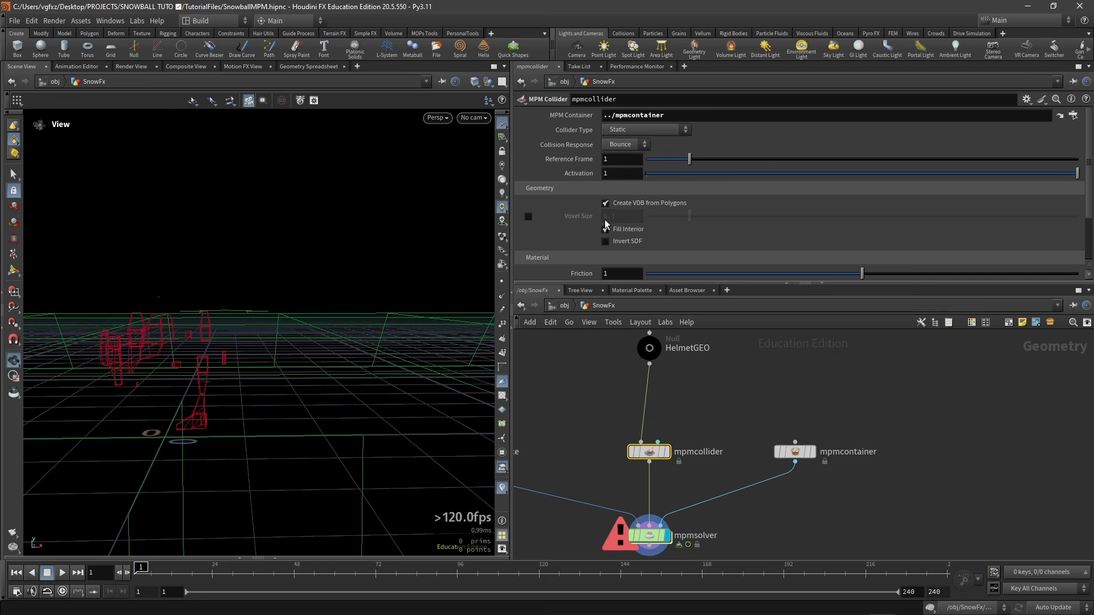
click(795, 451)
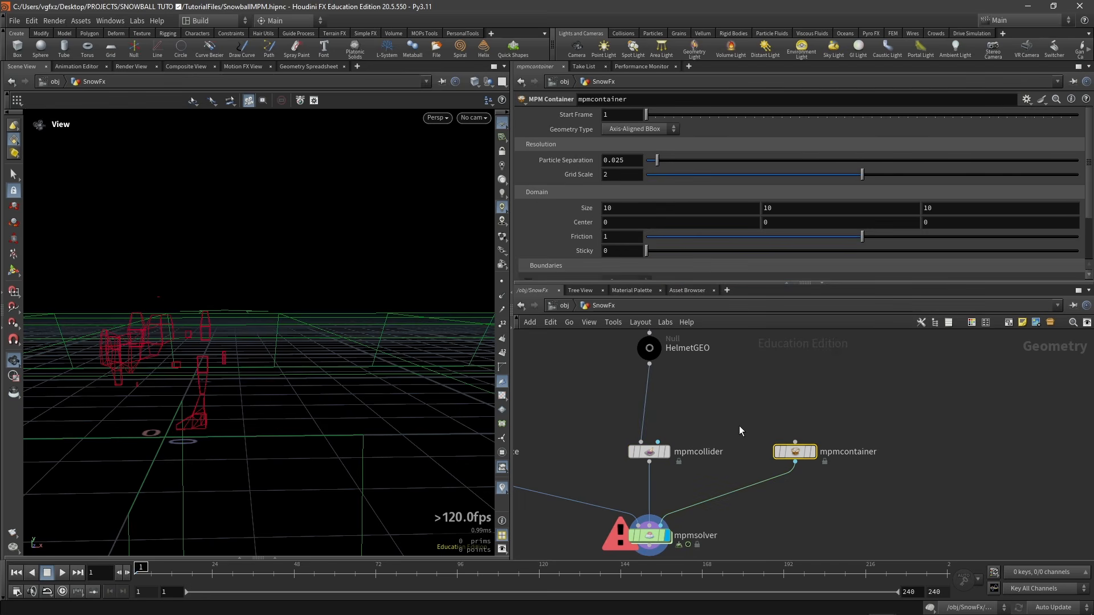
click(649, 451)
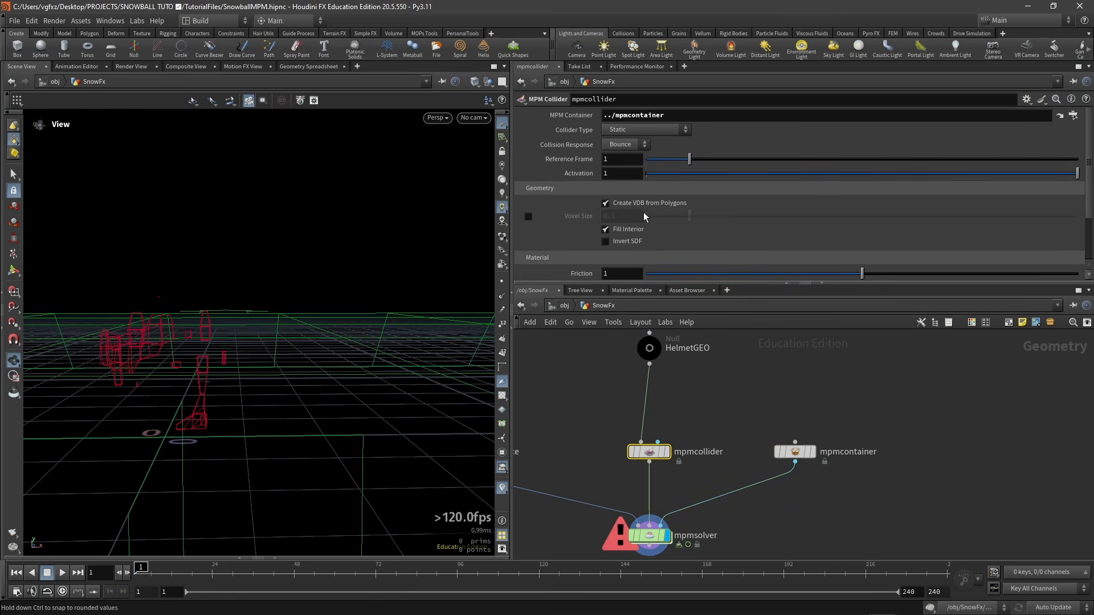
click(794, 451)
drag(242, 354, 198, 361)
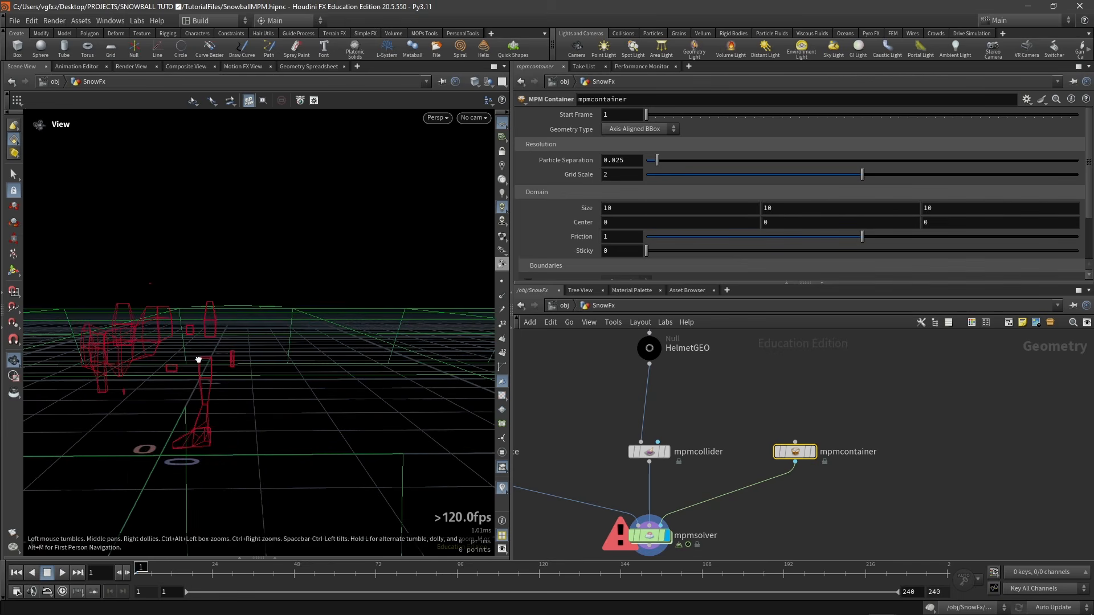
right_drag(197, 361, 164, 373)
drag(163, 374, 262, 367)
click(625, 162)
key(BackSpace)
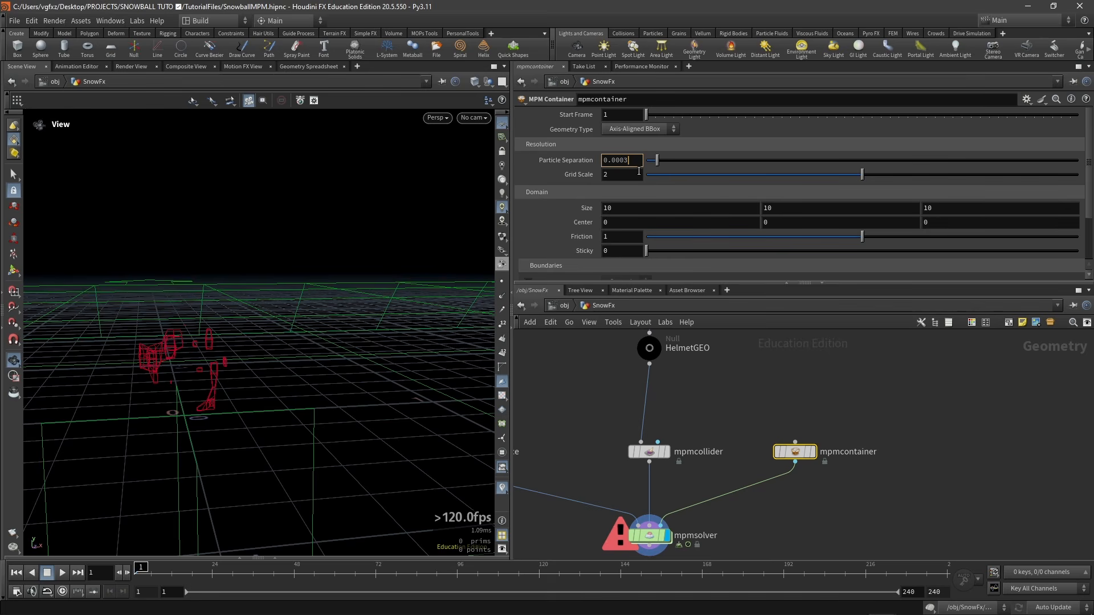
text(*)
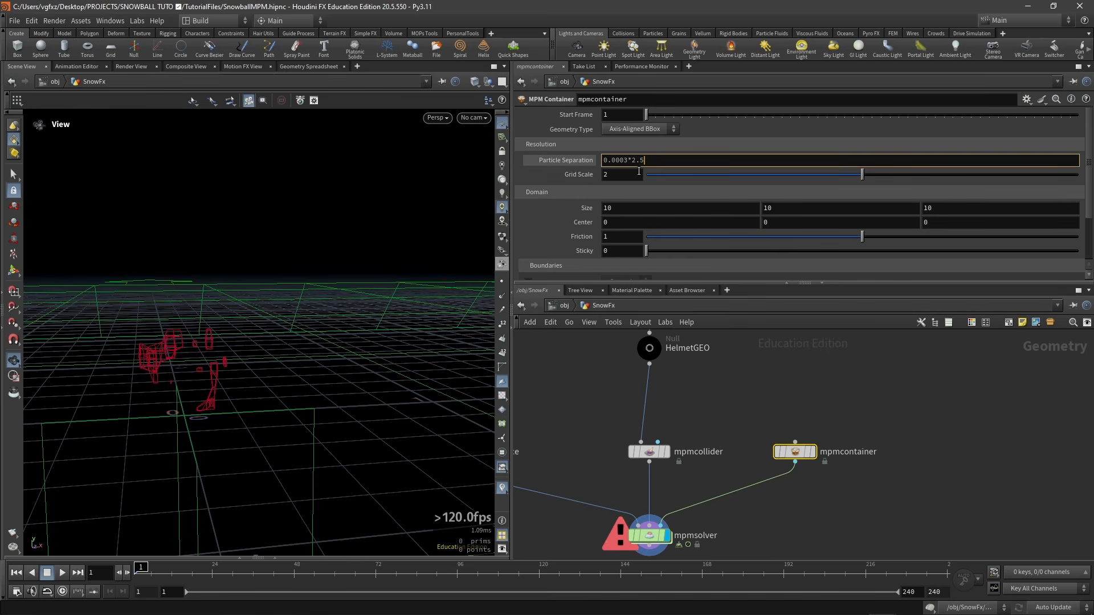
text(2.5)
key(Return)
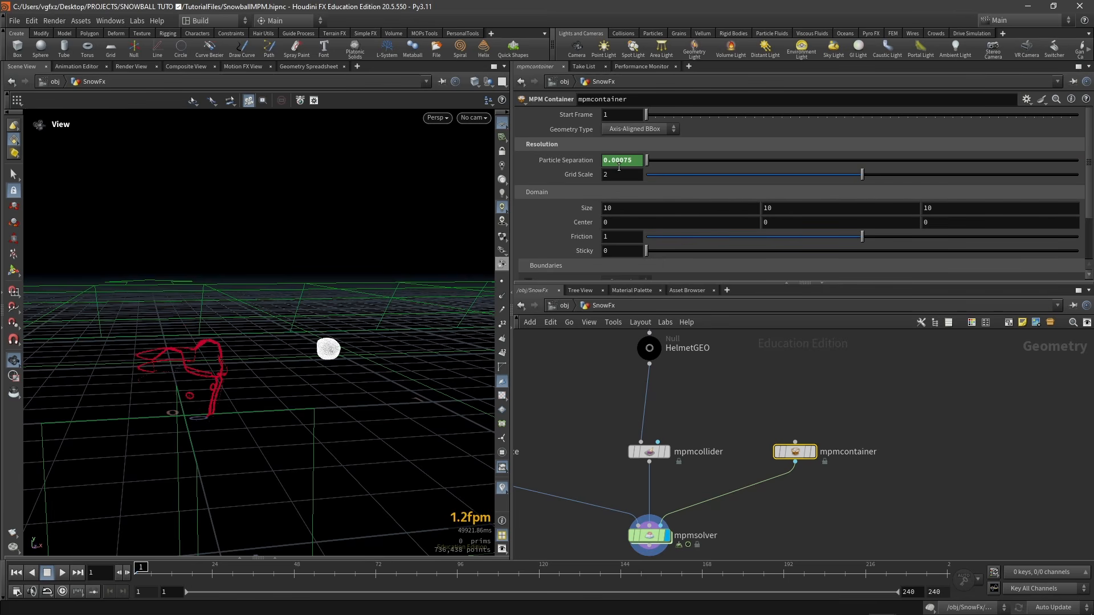
Inspect the particle-filled snowball and the helmet collider preview up close at the new resolution
scroll(282, 336, up, 5)
scroll(408, 301, up, 7)
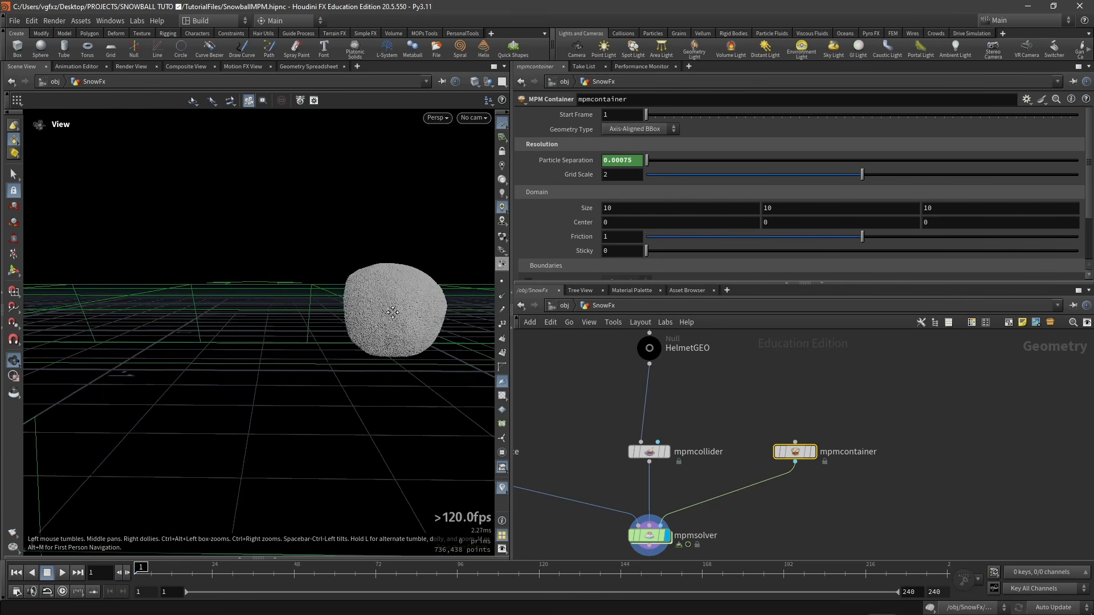
mouse_move(371, 313)
mouse_down()
mouse_move(409, 301)
mouse_move(381, 315)
mouse_up()
right_drag(381, 315, 134, 316)
drag(159, 311, 251, 308)
right_drag(252, 308, 264, 312)
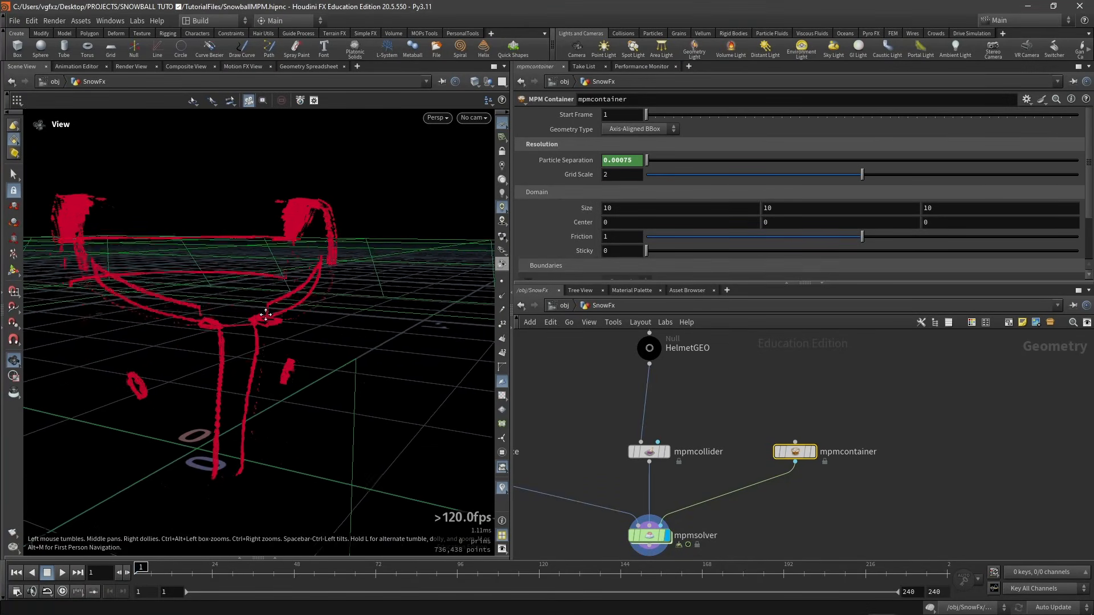
drag(264, 313, 288, 312)
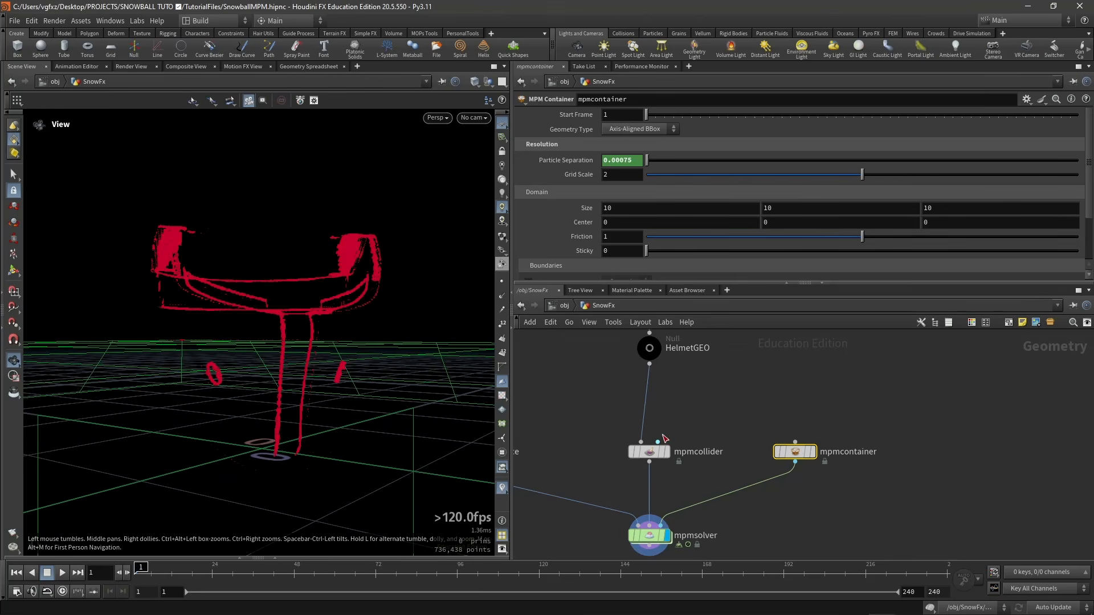
Compare the displayed HelmetGEO mesh with the collider preview at the mpmsolver
scroll(661, 441, down, 3)
middle_drag(661, 442, 712, 510)
click(709, 455)
drag(251, 339, 314, 354)
drag(311, 354, 227, 323)
scroll(737, 494, up, 3)
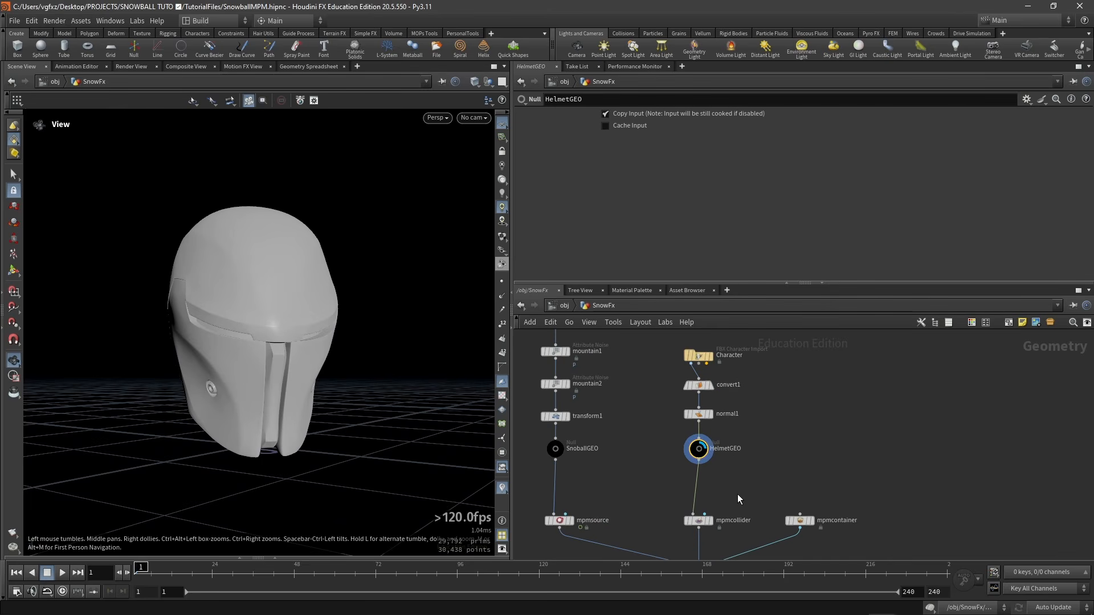
click(838, 471)
middle_drag(798, 487, 759, 438)
click(734, 492)
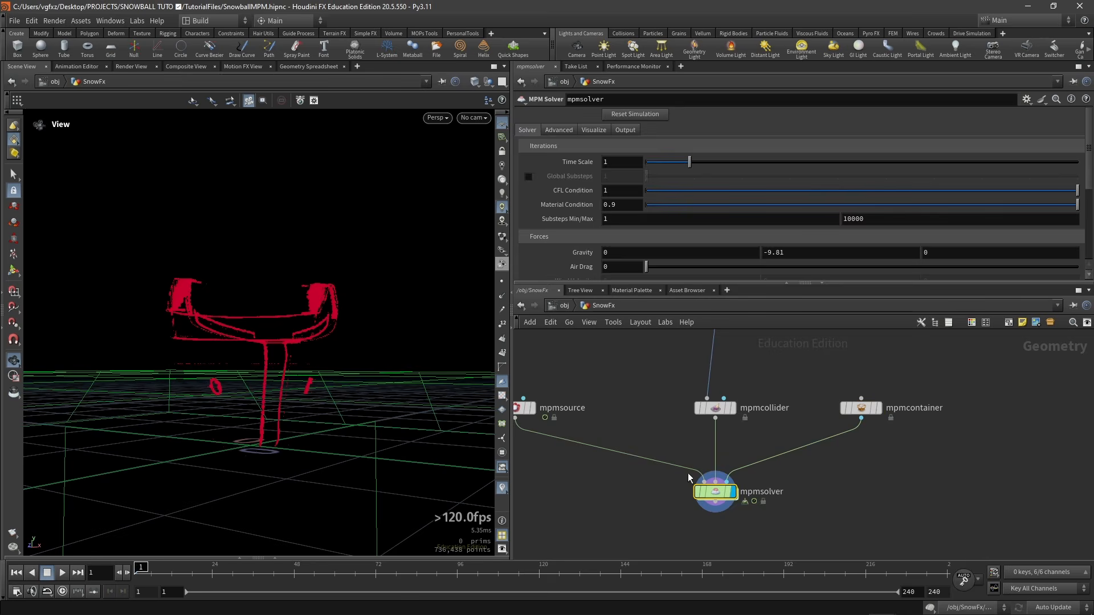
Allow editing of the mpmcollider node's contents and enter its internal network
click(707, 408)
scroll(703, 408, up, 3)
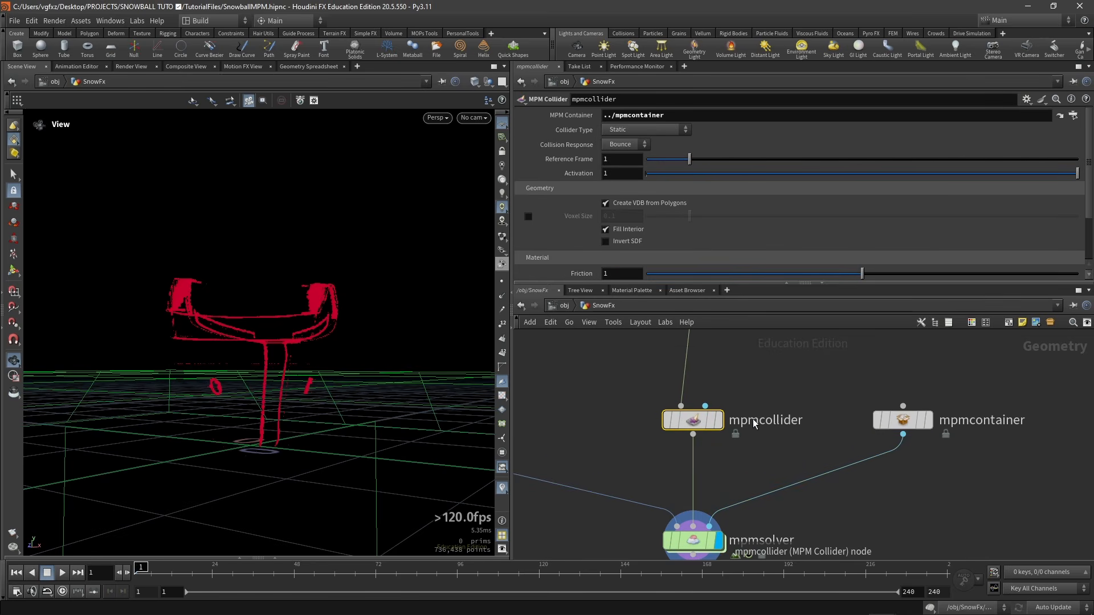
right_click(687, 420)
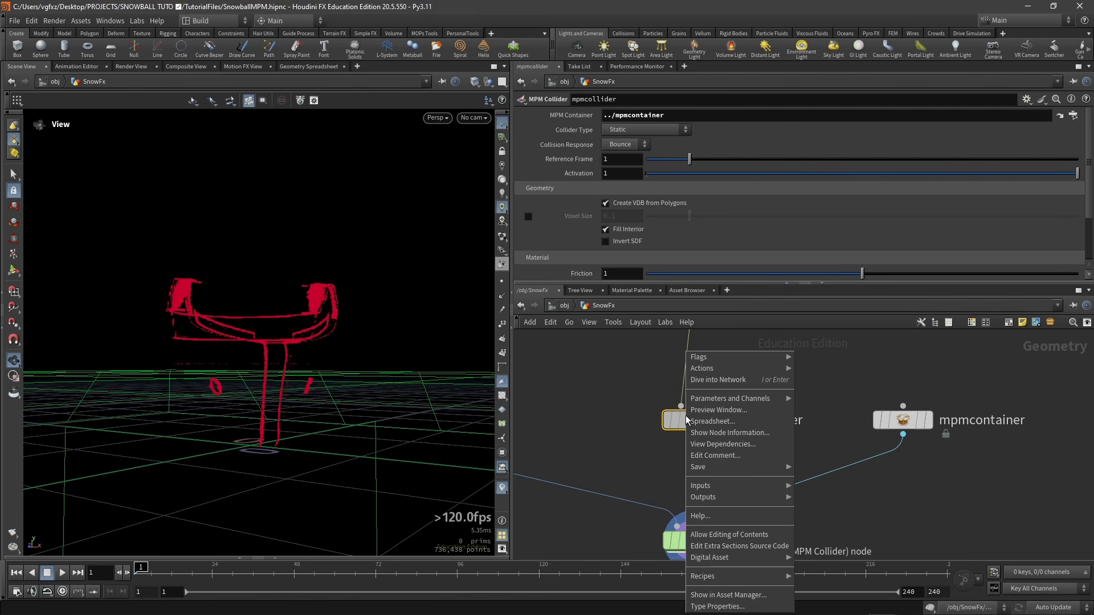
click(725, 535)
key(i)
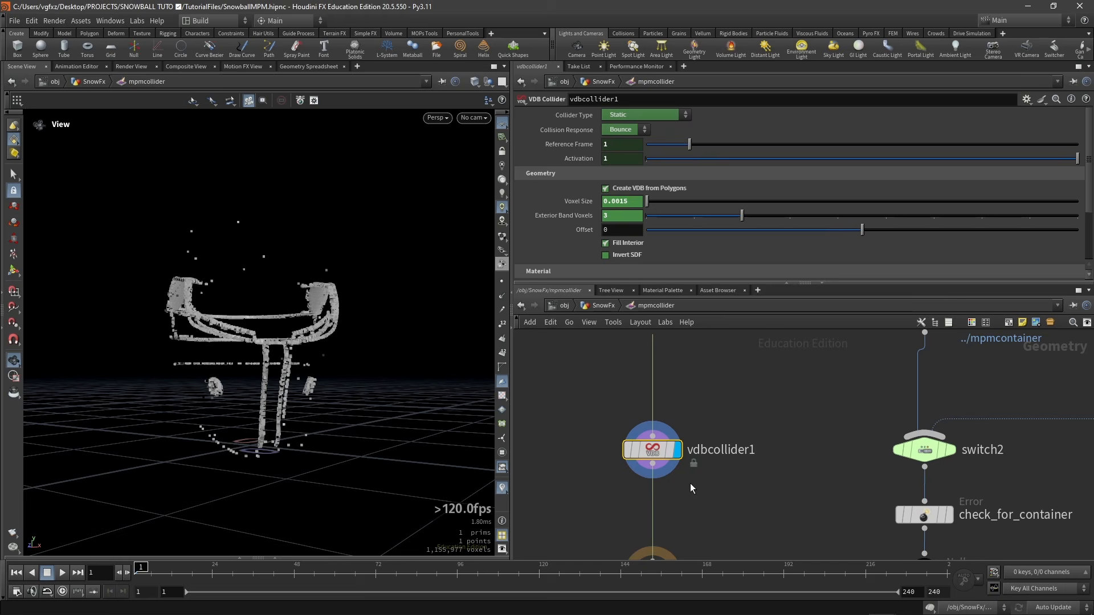
Allow editing of the vdbcollider1 node's contents and enter its internal network
right_click(691, 488)
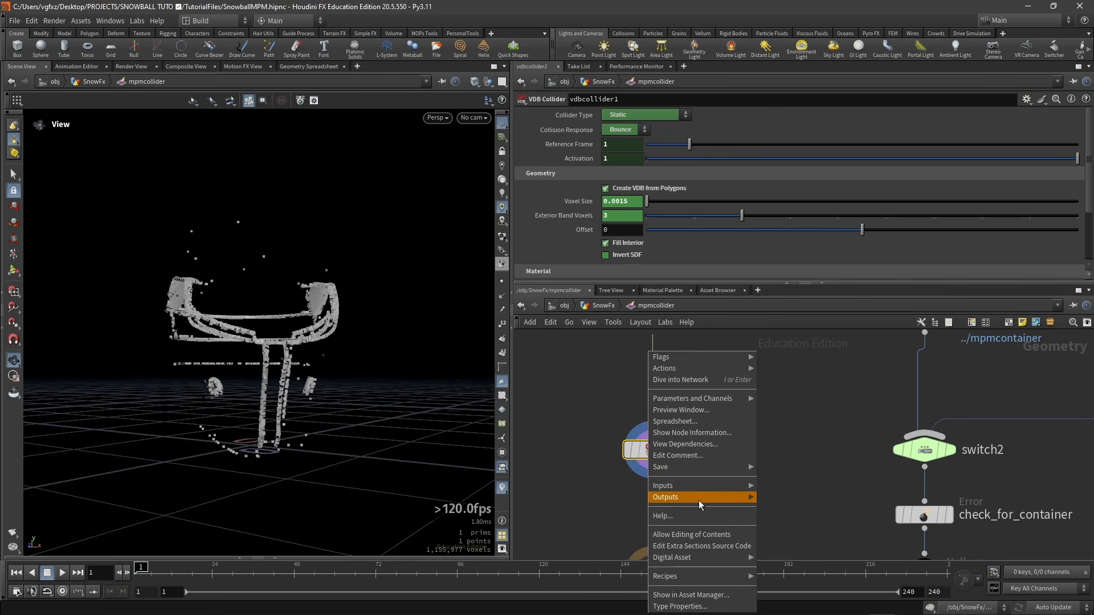
click(706, 534)
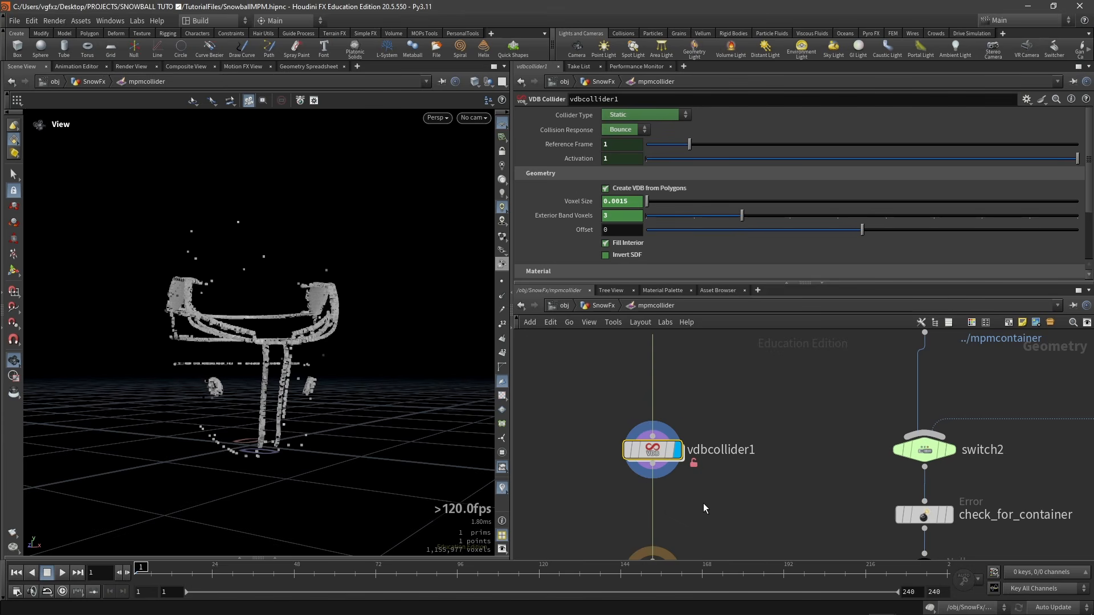
double_click(658, 456)
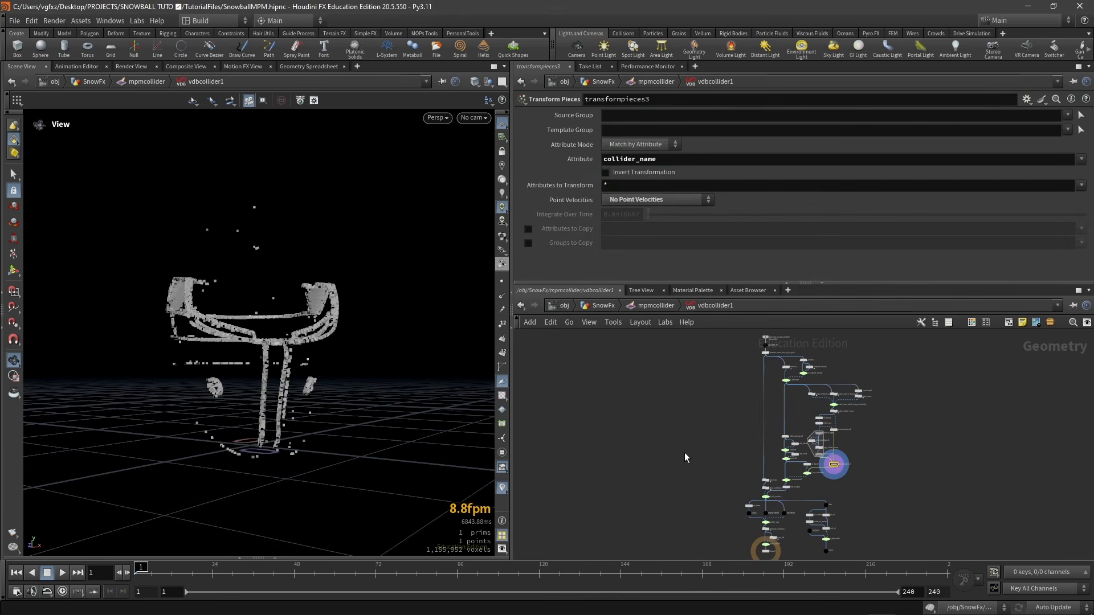
Enable Preserve Holes on the vdbfrompolygons1 node and inspect the helmet's visor slit in the viewport
scroll(879, 471, down, 1)
scroll(712, 472, up, 5)
middle_drag(764, 468, 591, 378)
scroll(736, 436, up, 1)
scroll(713, 437, up, 5)
middle_drag(692, 342, 748, 383)
scroll(747, 383, up, 2)
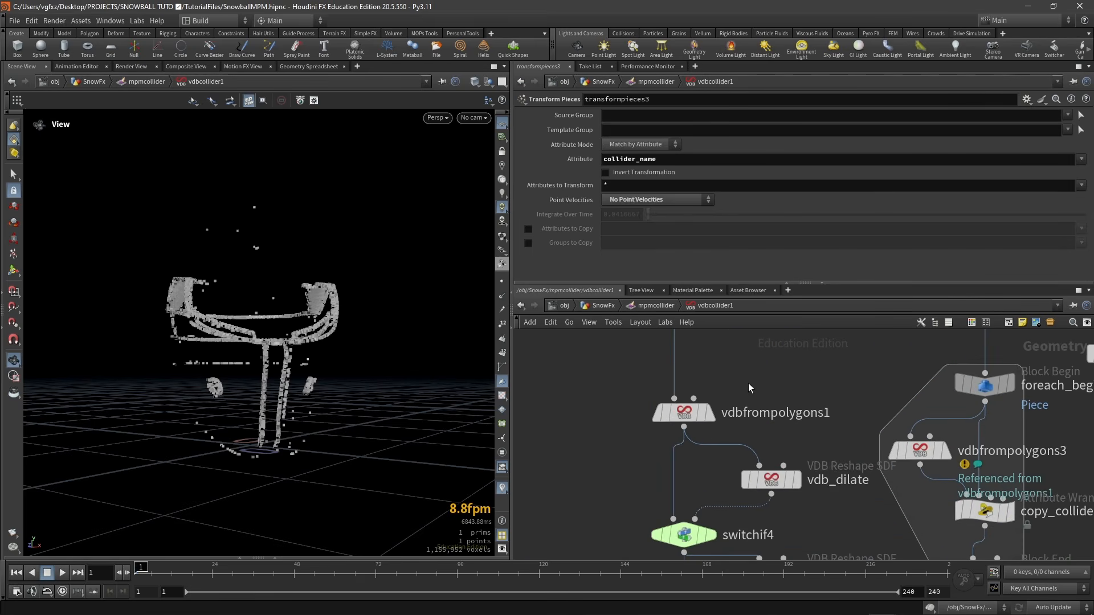
click(661, 418)
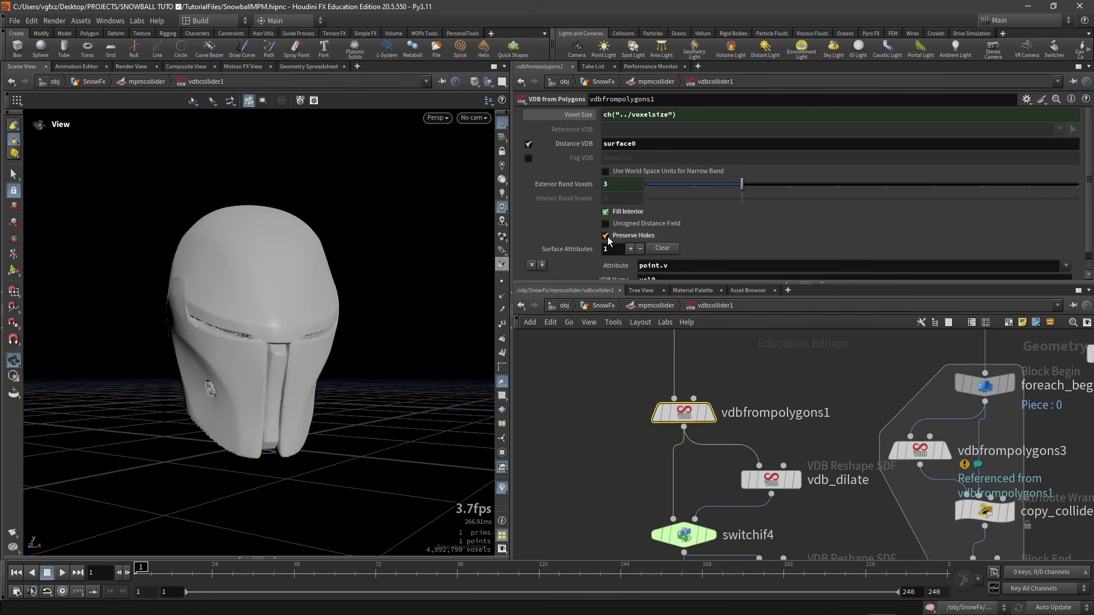
scroll(224, 324, up, 5)
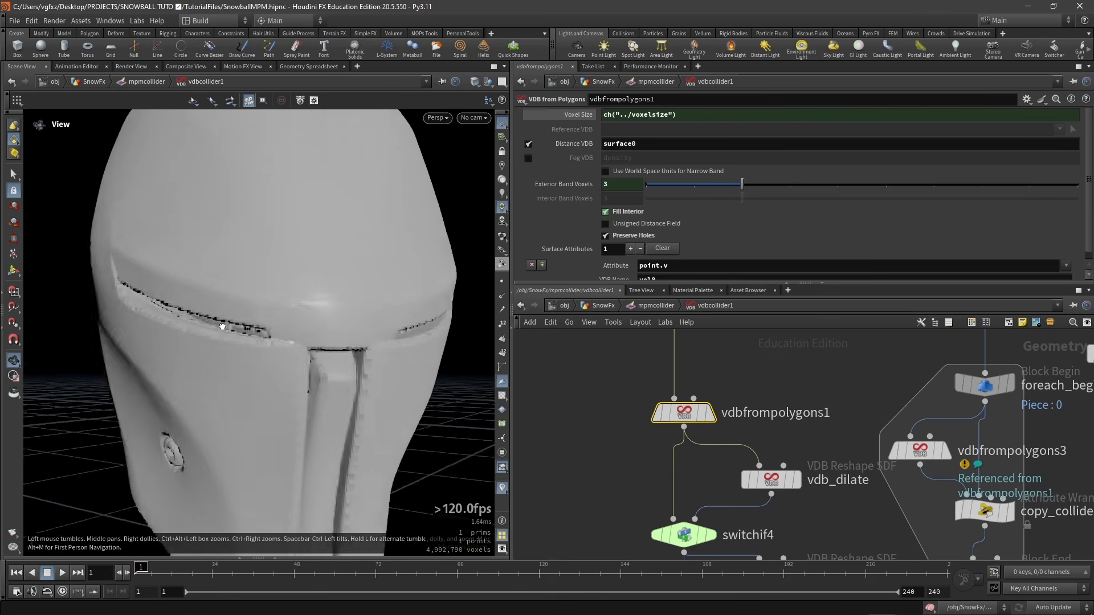
drag(224, 325, 254, 303)
scroll(170, 310, up, 4)
scroll(231, 298, down, 5)
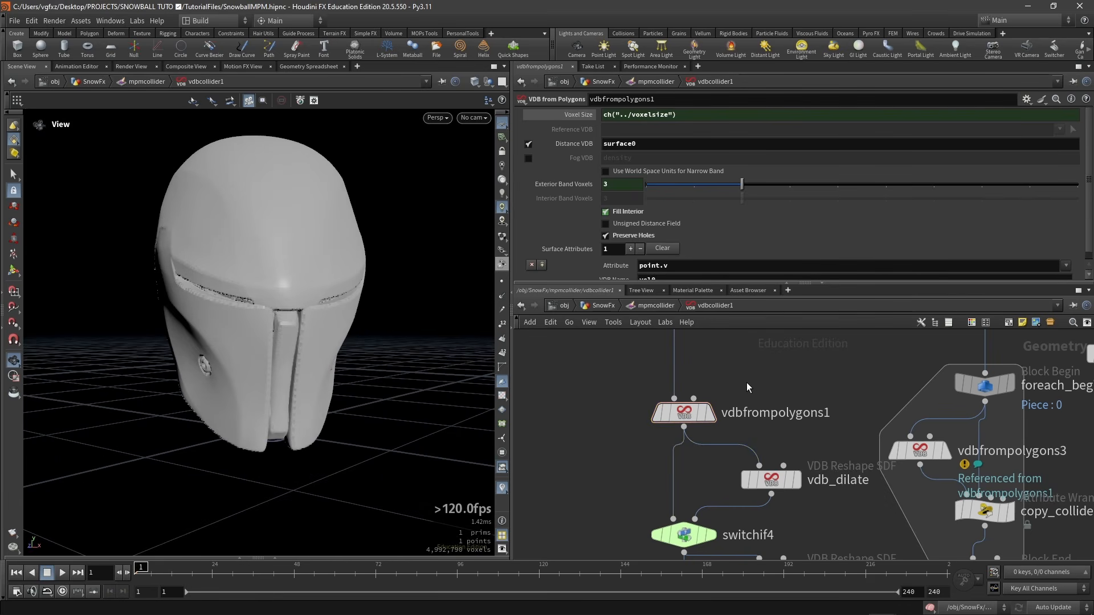
Return to the mpmcollider network and insert a VDB Reshape SDF node between vdbcollider1 and output0
key(u)
middle_click(712, 411)
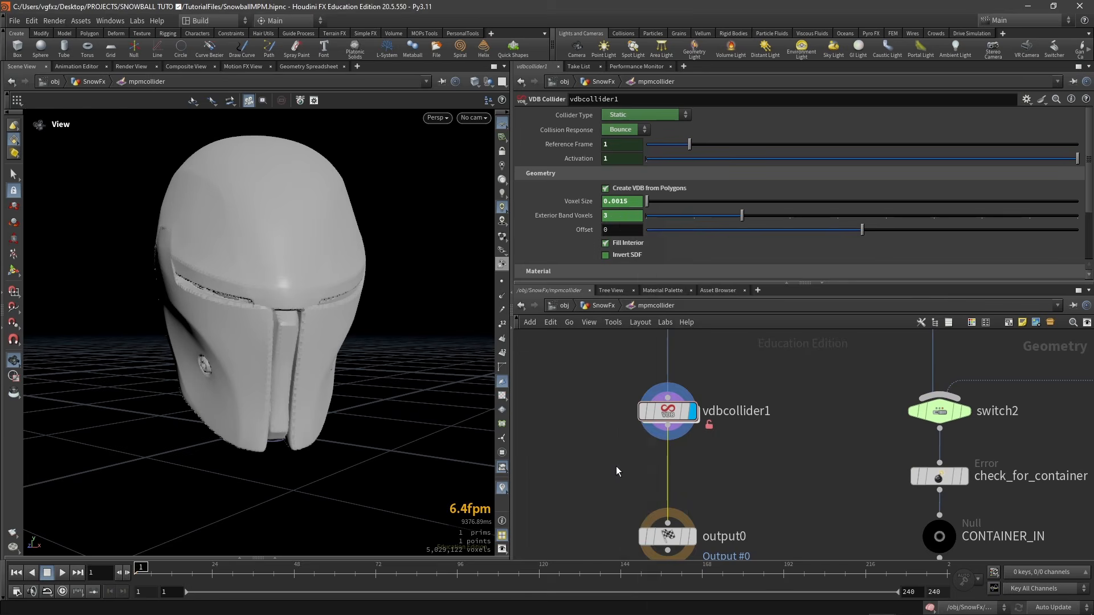
key(Tab)
text(vdbre)
key(Down)
key(Down)
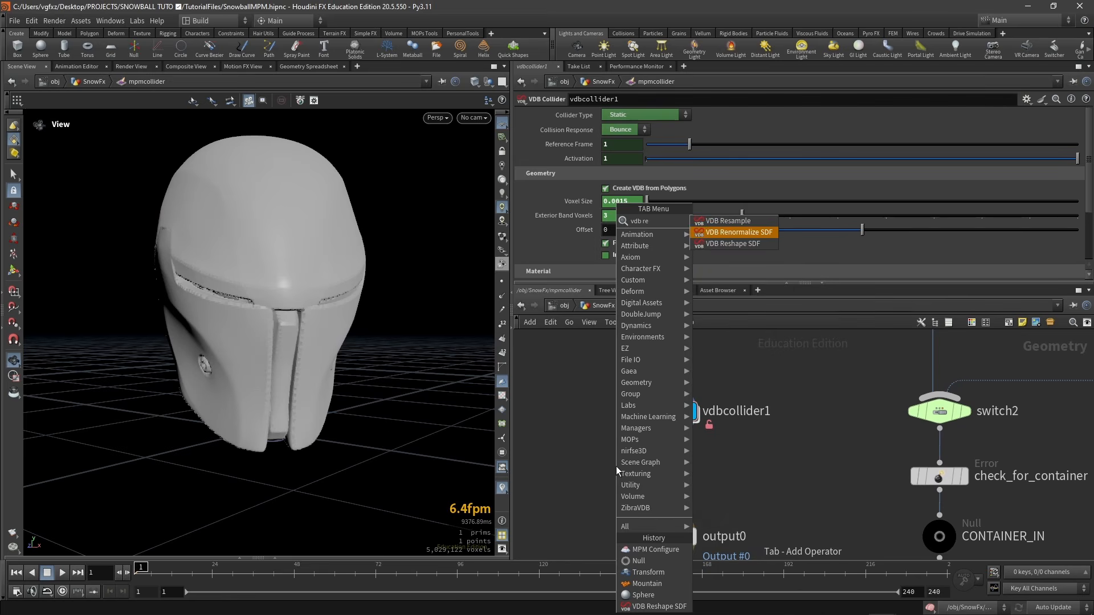
key(Return)
key(Return)
key(shift+r)
Examine the helmet collider's visor slit up close, comparing the surface with and without the VDB Reshape SDF
scroll(251, 288, up, 5)
drag(228, 285, 266, 288)
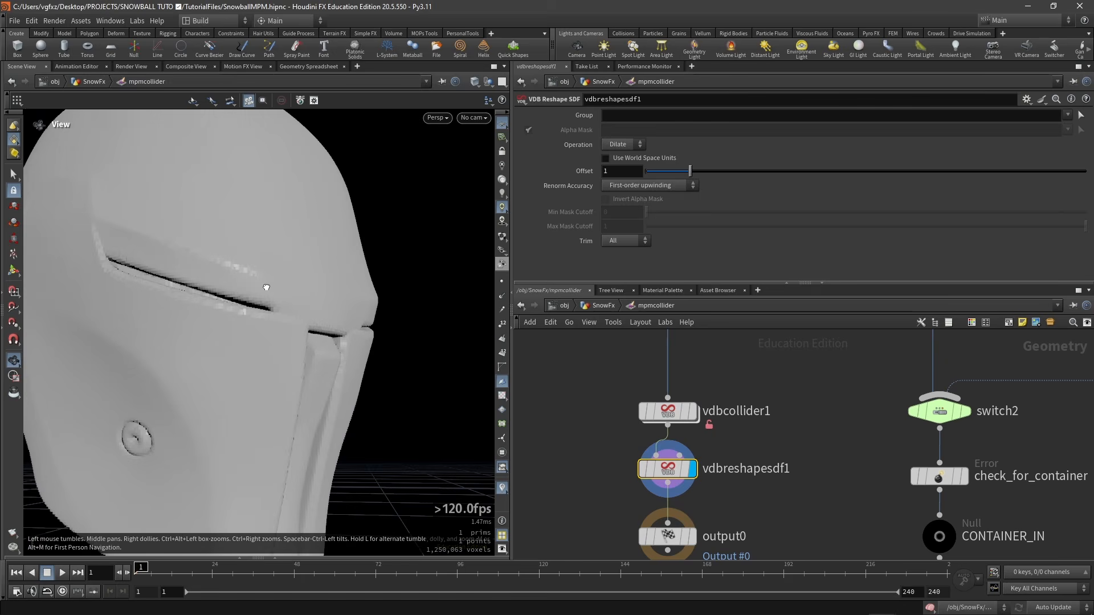
scroll(202, 306, up, 1)
drag(203, 305, 177, 302)
drag(700, 449, 594, 385)
key(shift+r)
key(shift+r)
drag(615, 496, 631, 399)
key(shift+r)
drag(717, 493, 601, 438)
key(shift+r)
drag(228, 316, 256, 316)
scroll(256, 316, down, 5)
Return to the SnowFx network and check the helmet collider preview together with the snowball at the mpmsolver
click(782, 507)
key(u)
scroll(768, 478, down, 4)
drag(793, 486, 736, 461)
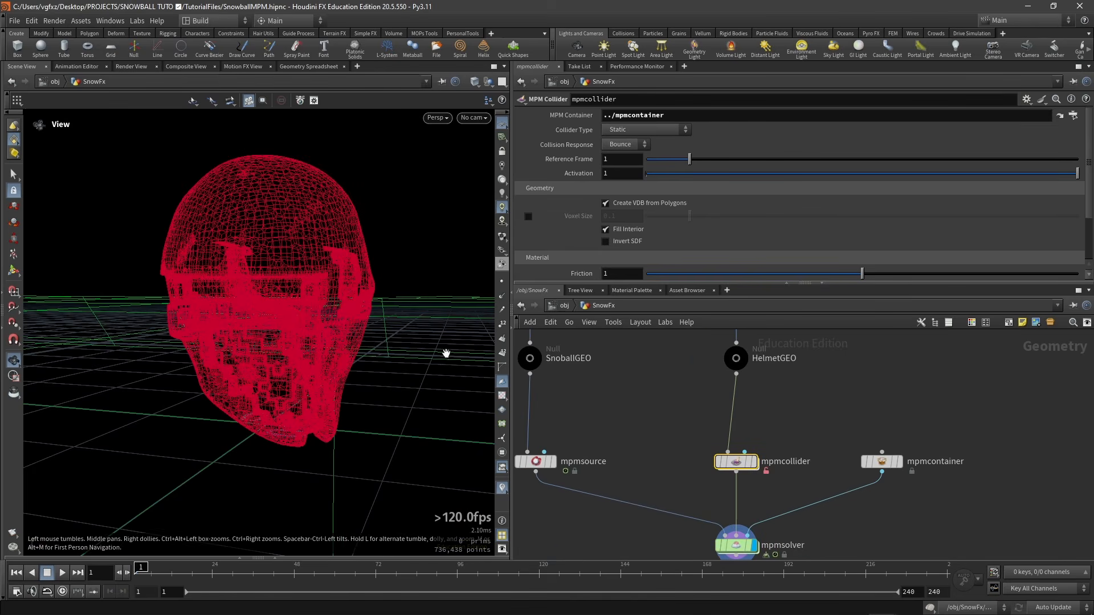
scroll(450, 356, down, 1)
scroll(562, 405, down, 1)
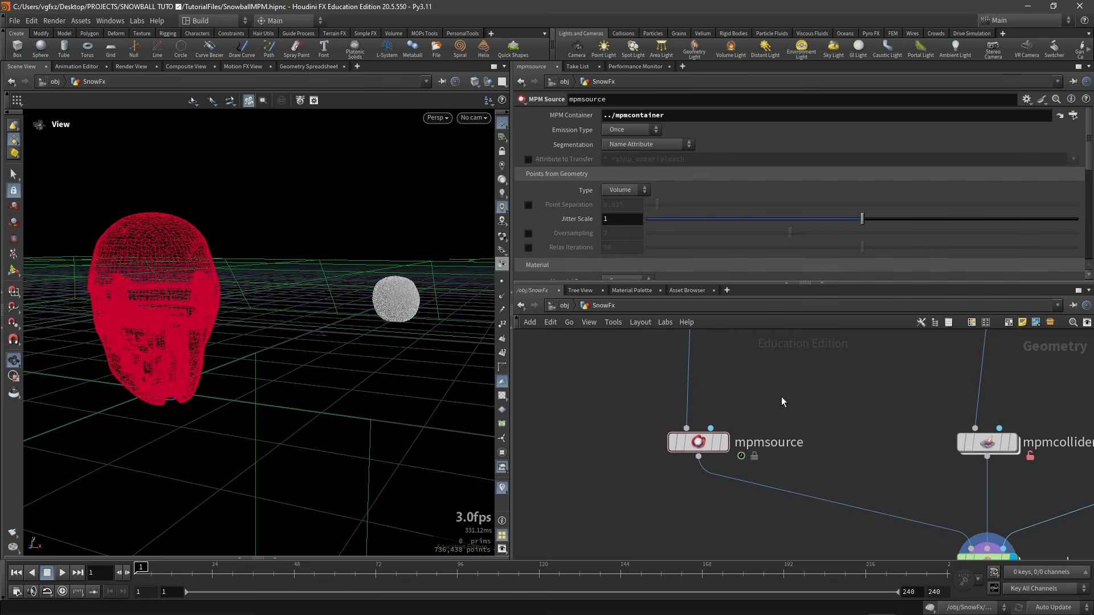
Choose the Snow material preset on the mpmsource node
drag(781, 397, 573, 470)
scroll(748, 426, up, 2)
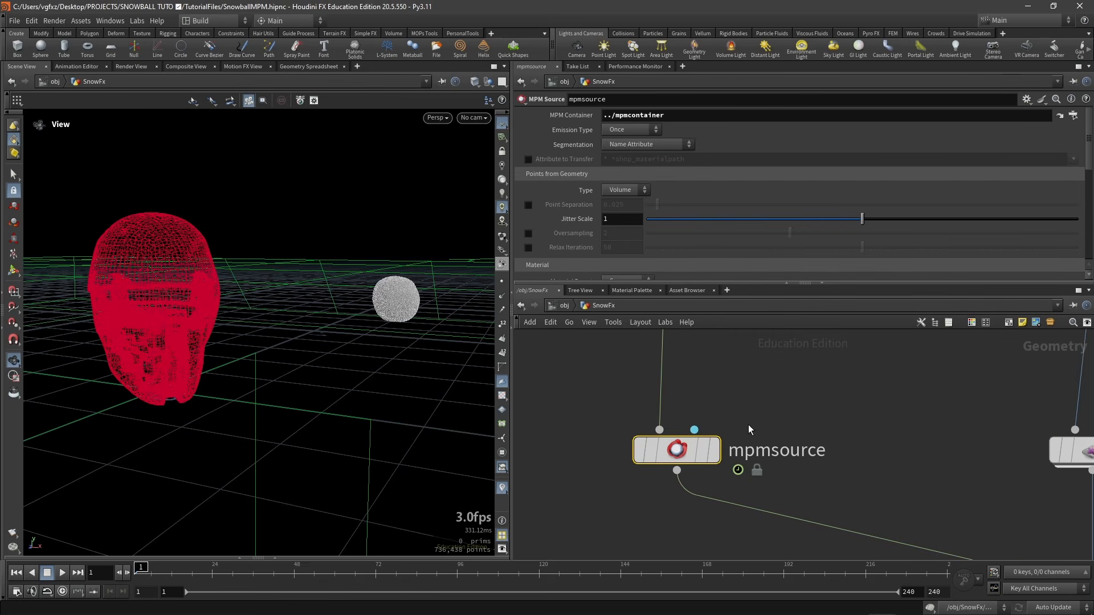
middle_drag(749, 426, 807, 393)
scroll(808, 390, up, 1)
scroll(668, 217, down, 8)
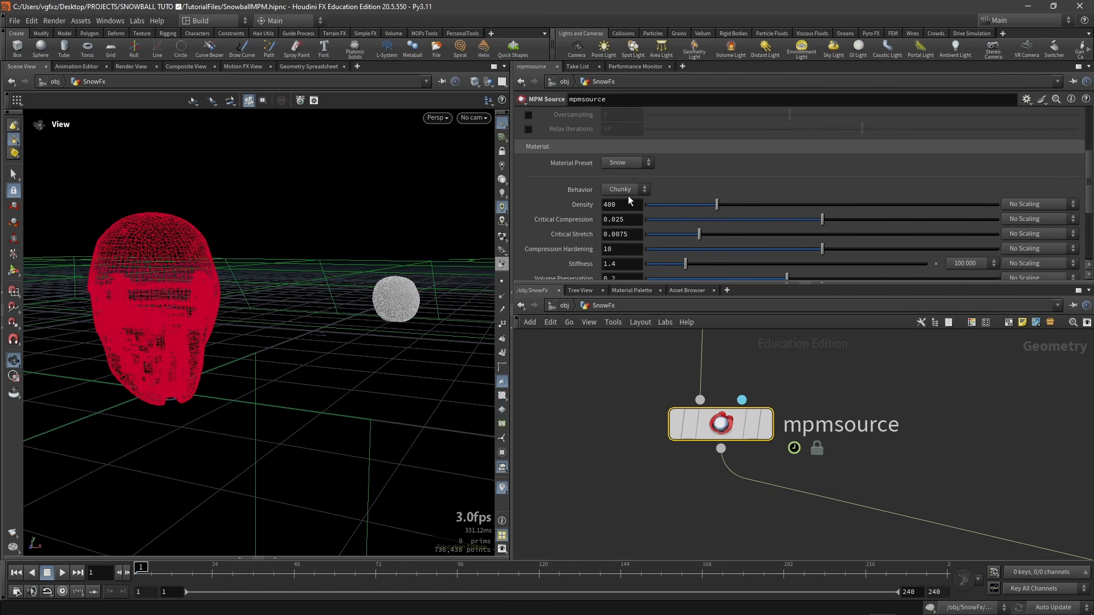
click(622, 162)
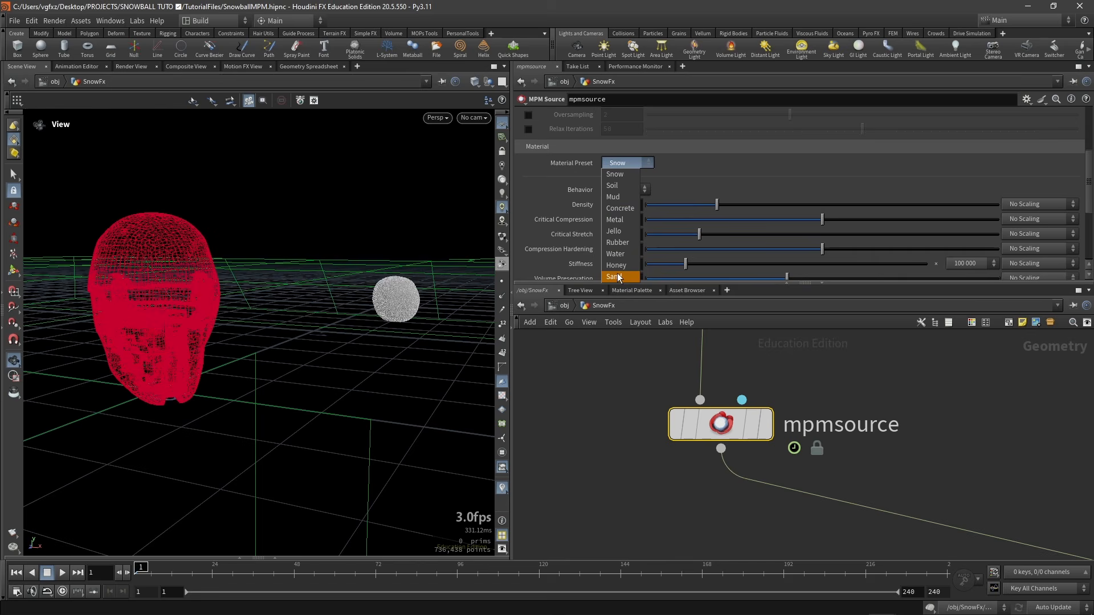
click(618, 174)
scroll(621, 163, down, 5)
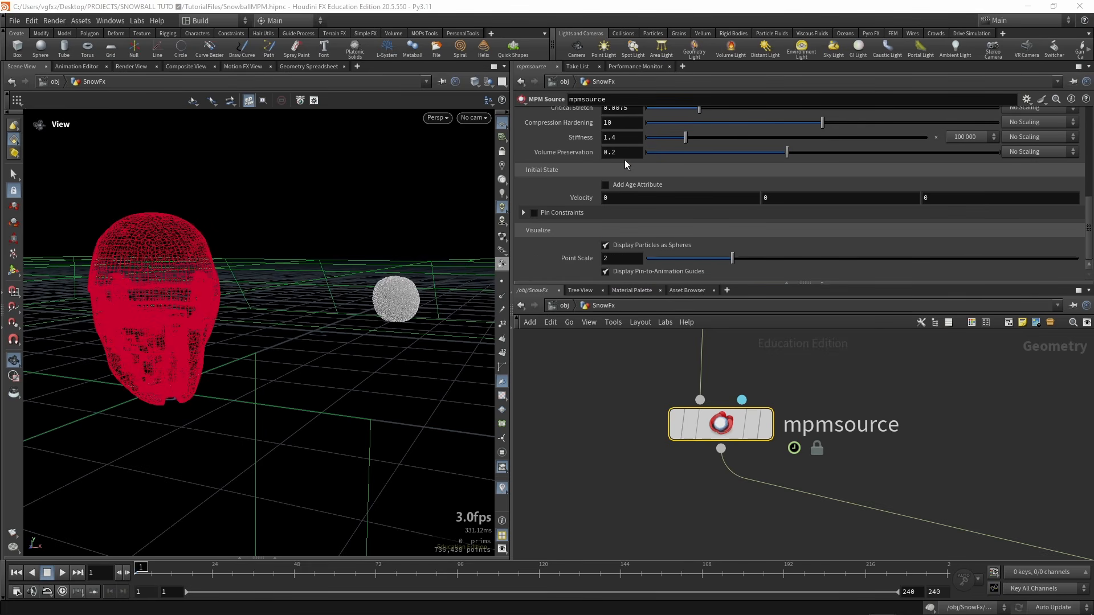
Set the mpmsource initial velocity to -9 in X so the snowball travels toward the helmet
mouse_move(319, 319)
mouse_down()
mouse_move(341, 311)
mouse_move(354, 323)
mouse_move(335, 318)
mouse_up()
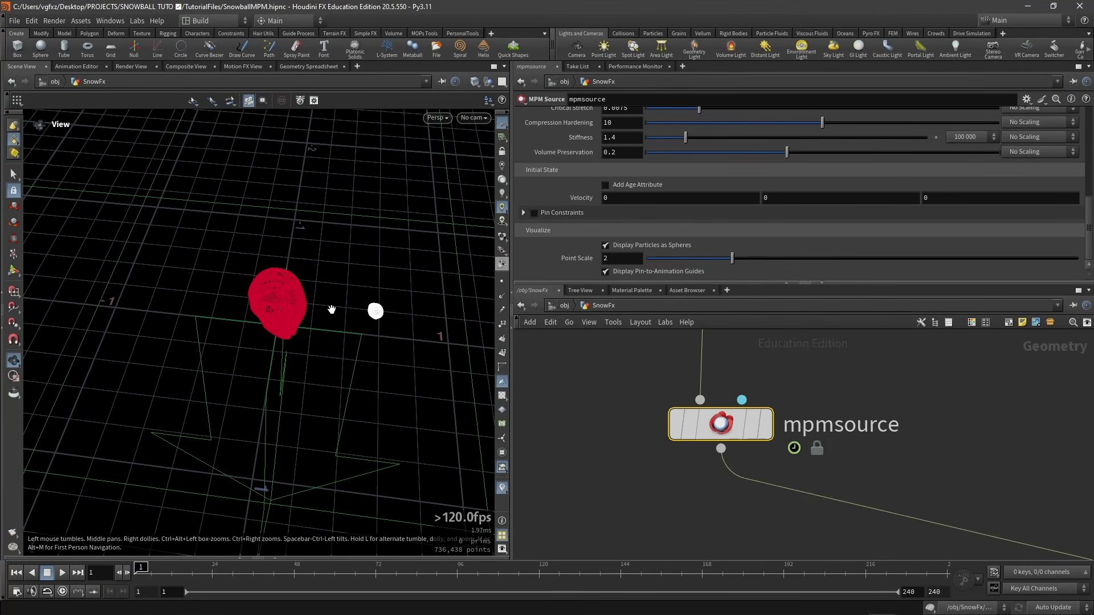
scroll(253, 296, up, 1)
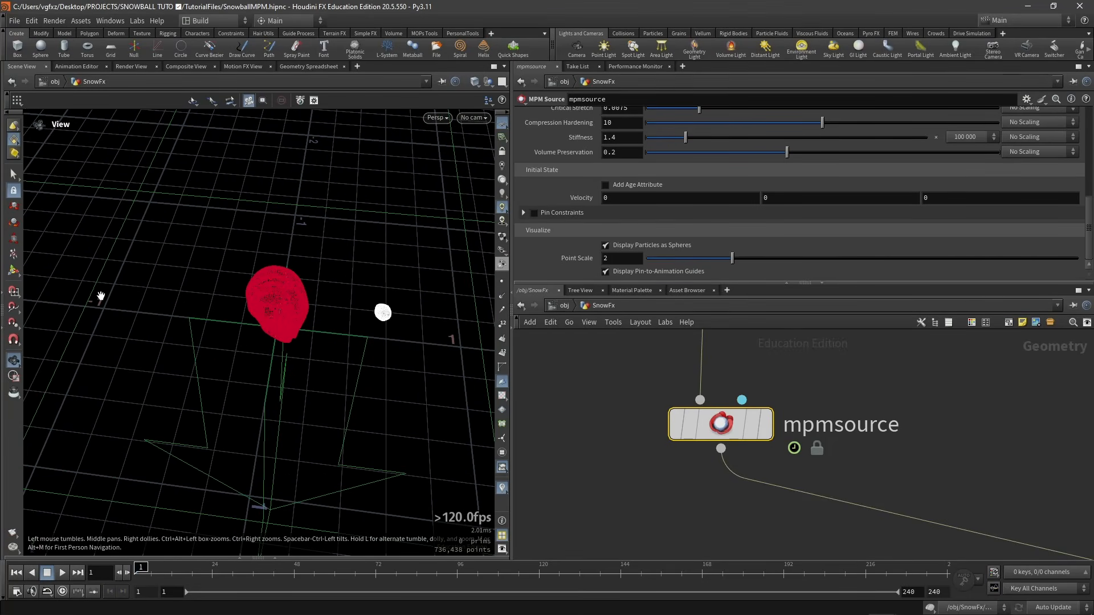
drag(312, 302, 344, 269)
click(612, 199)
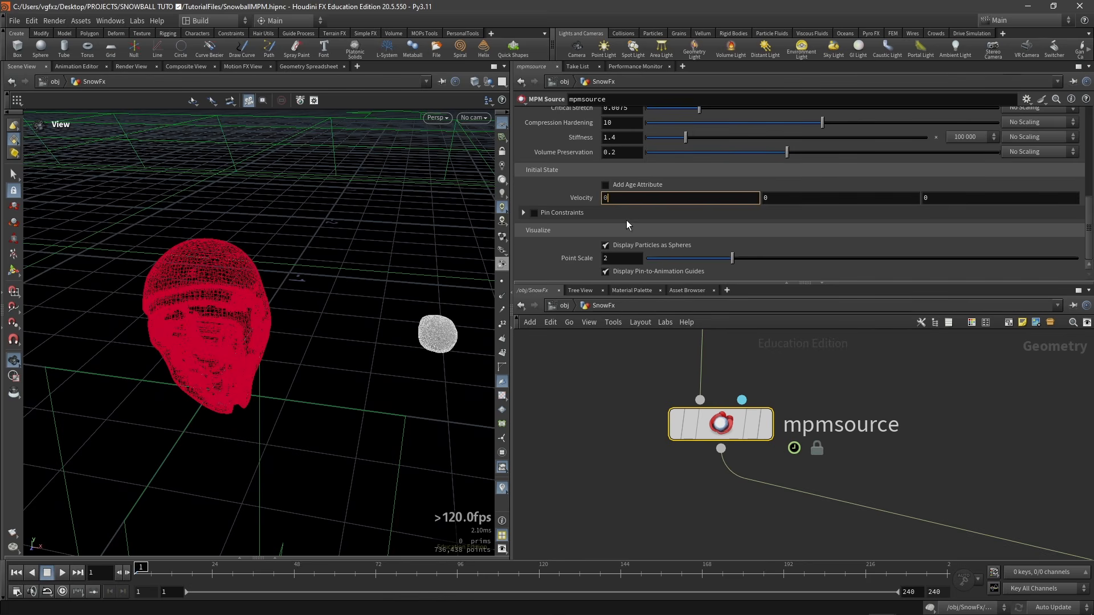
key(BackSpace)
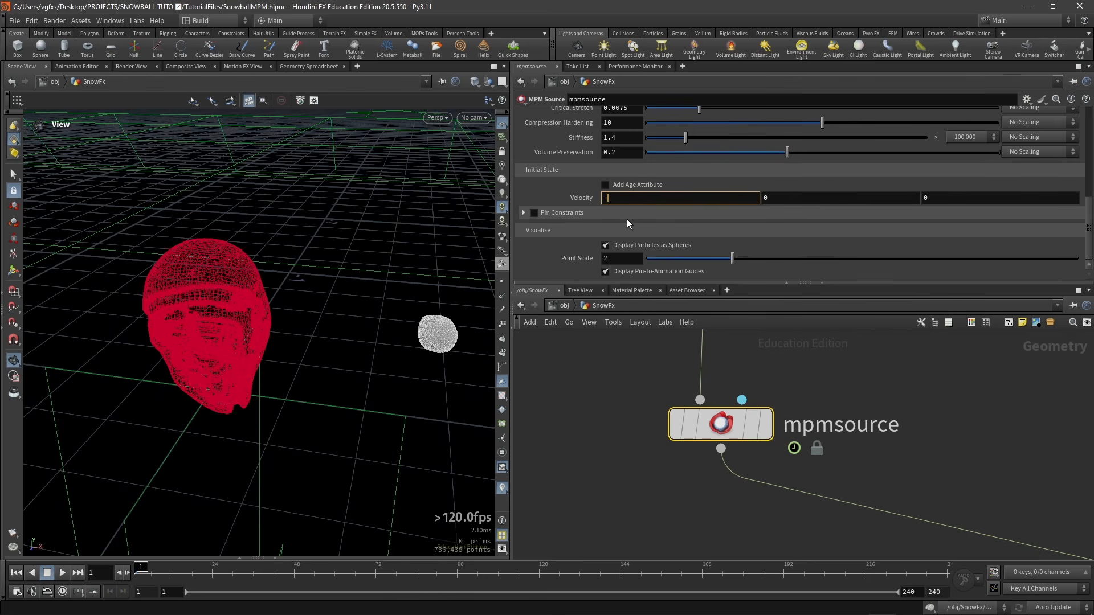
text(-9)
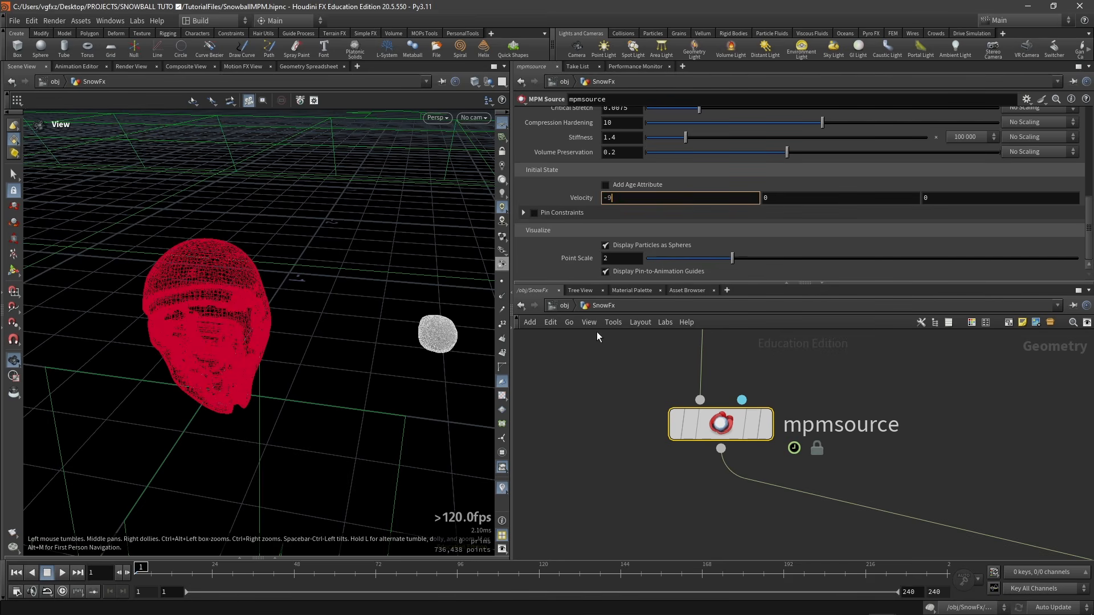
click(616, 397)
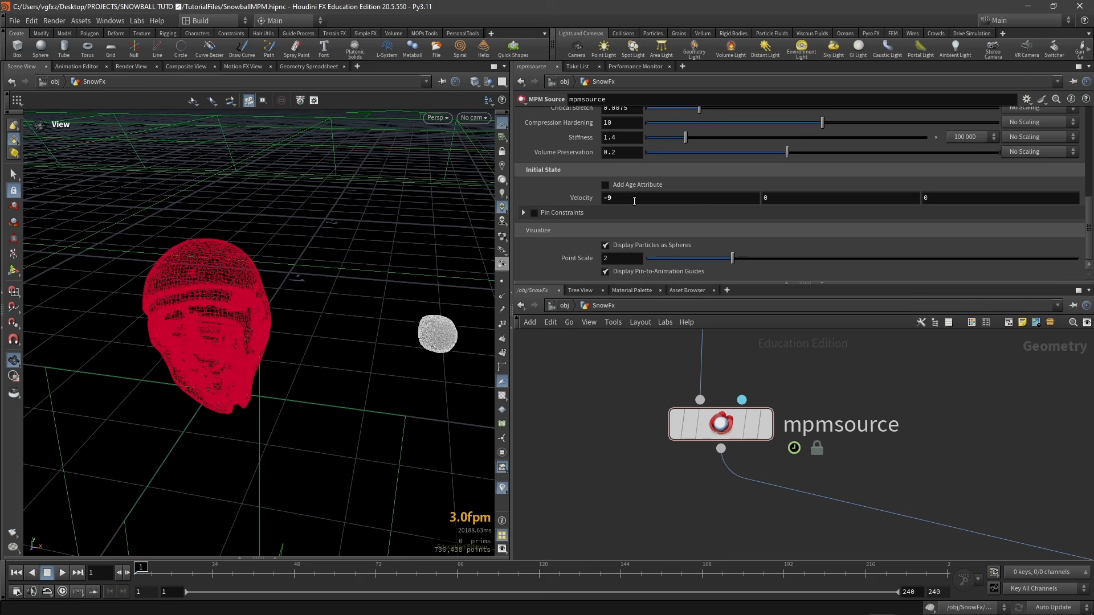
Set the mpmsolver's Time Scale to 0.1 for slow motion
scroll(855, 388, down, 3)
middle_drag(1017, 479, 829, 417)
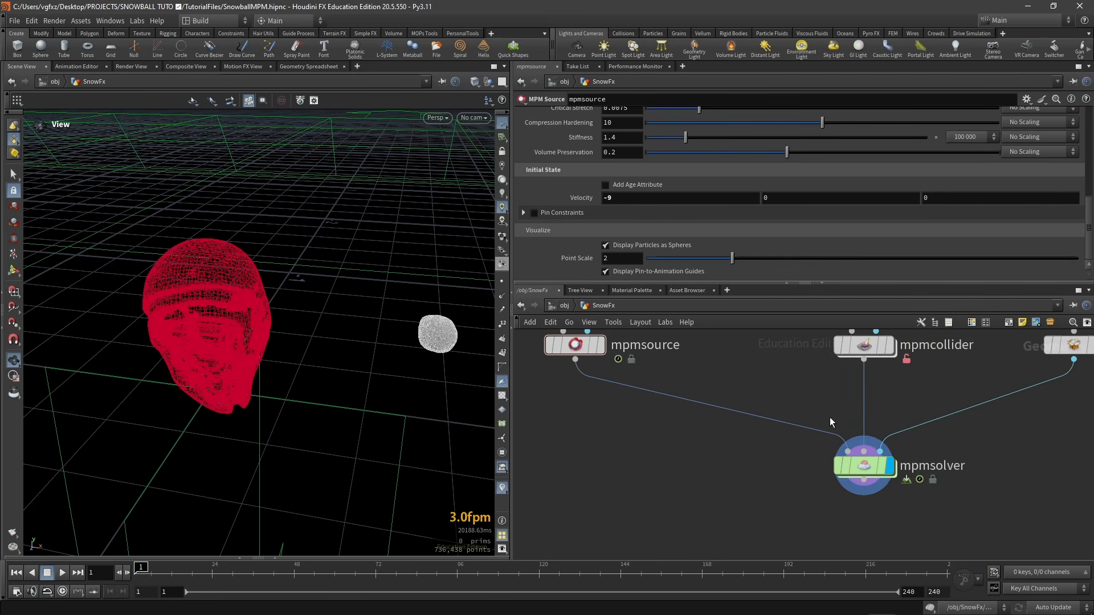
scroll(830, 418, down, 1)
click(850, 457)
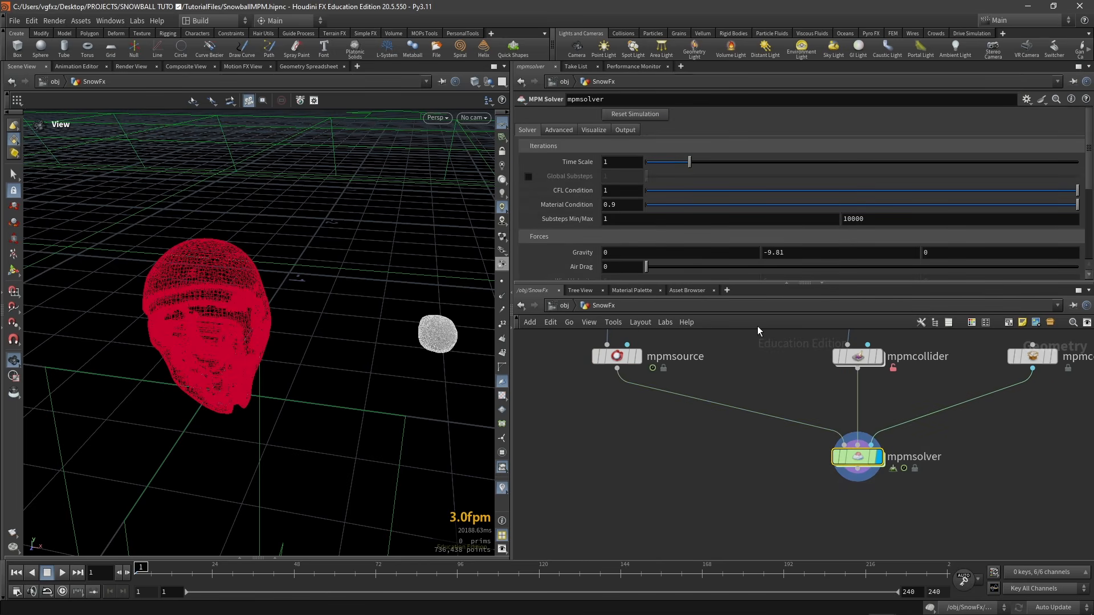
double_click(622, 164)
key(BackSpace)
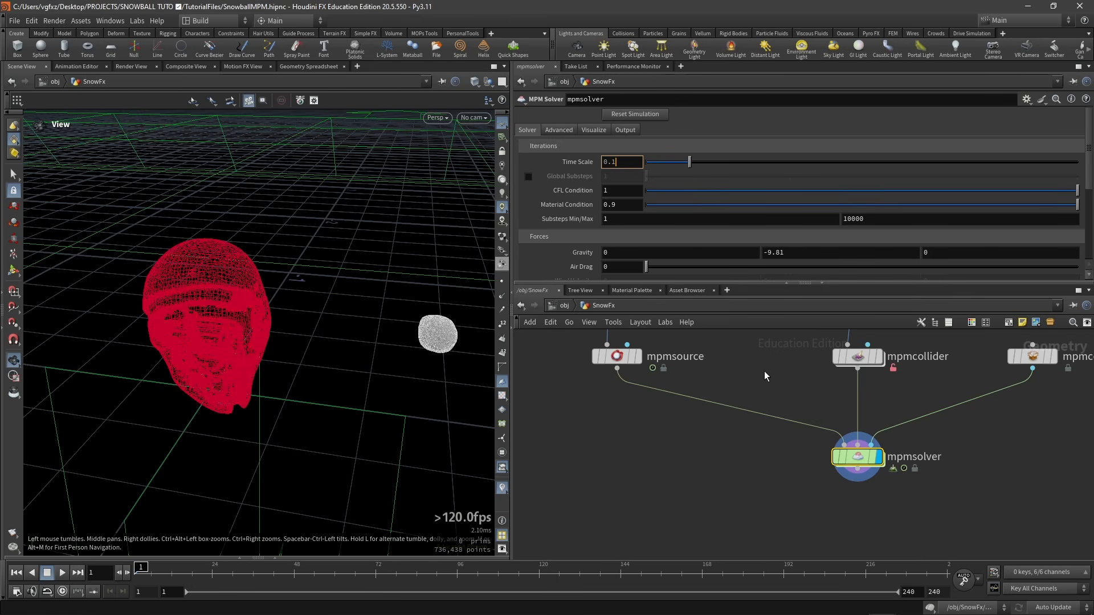
key(Return)
scroll(619, 242, down, 1)
drag(319, 368, 324, 315)
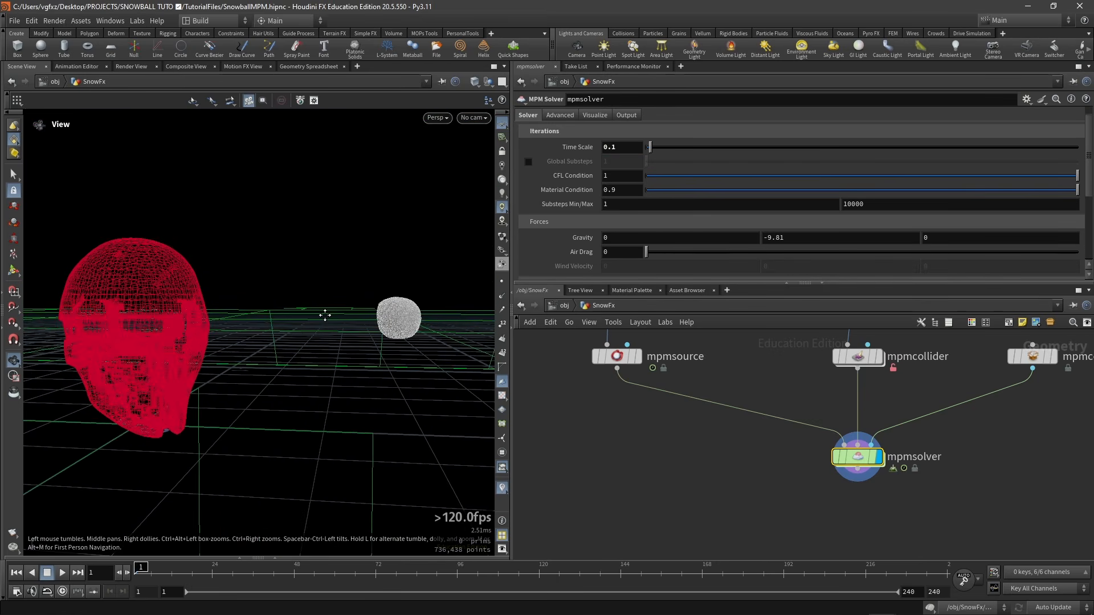
Enter a new end frame in the flipbook settings and render a preview of the simulation
click(16, 591)
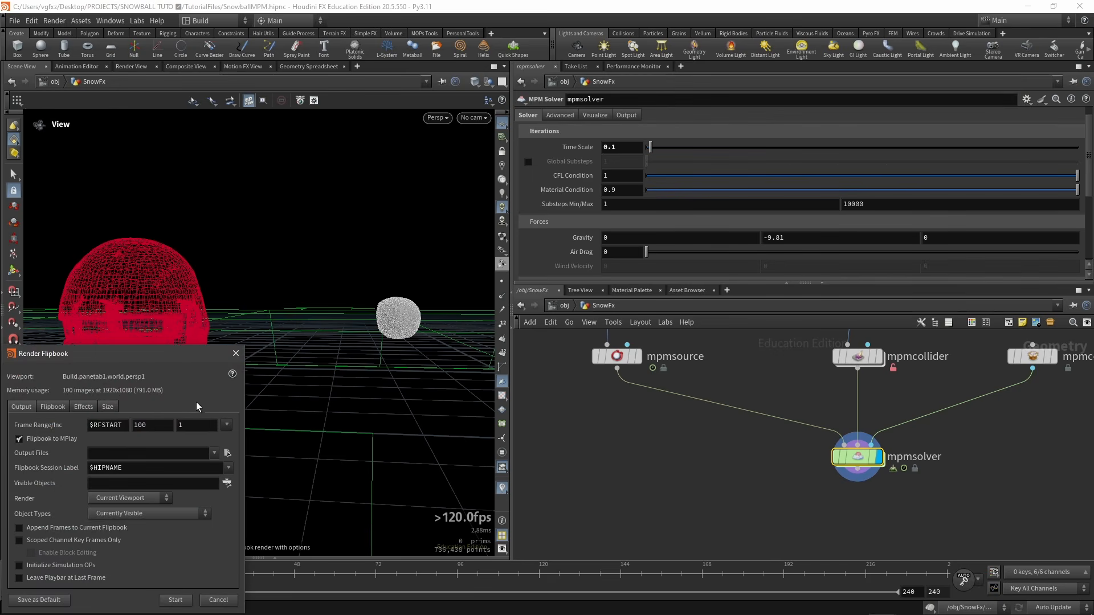
click(153, 425)
text(20)
key(Return)
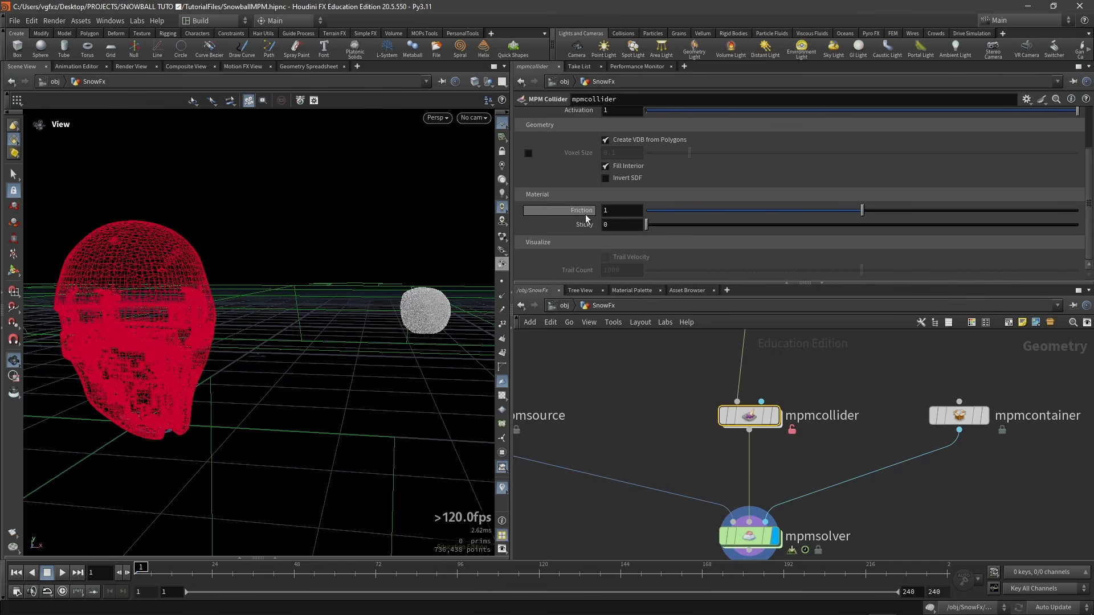
Set the mpmcollider's Friction to 0.4 and Sticky to 0.3
click(636, 209)
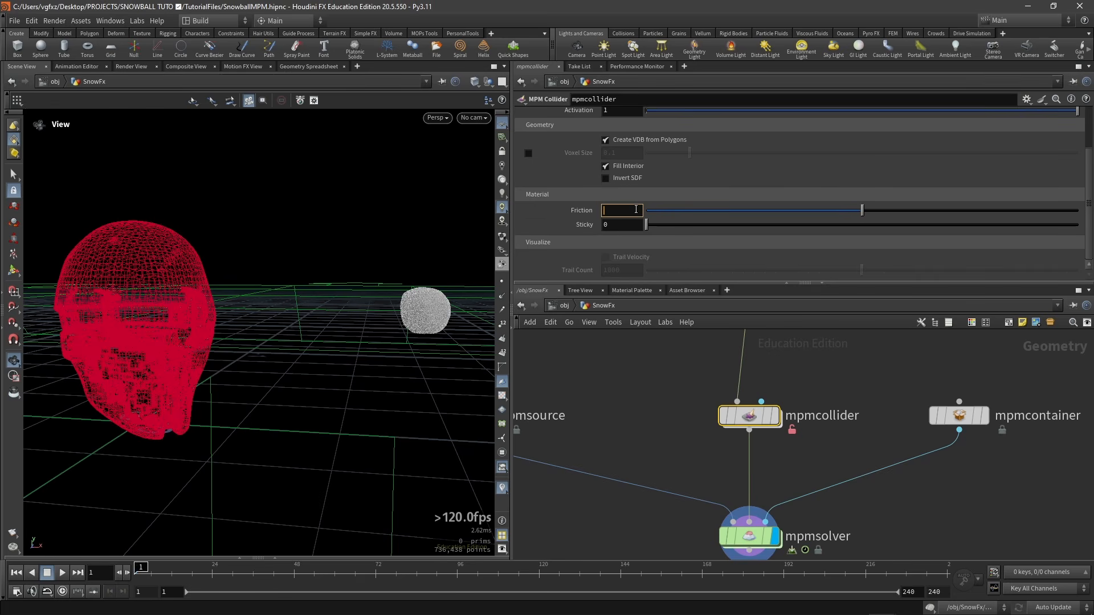
text(0.4)
click(639, 224)
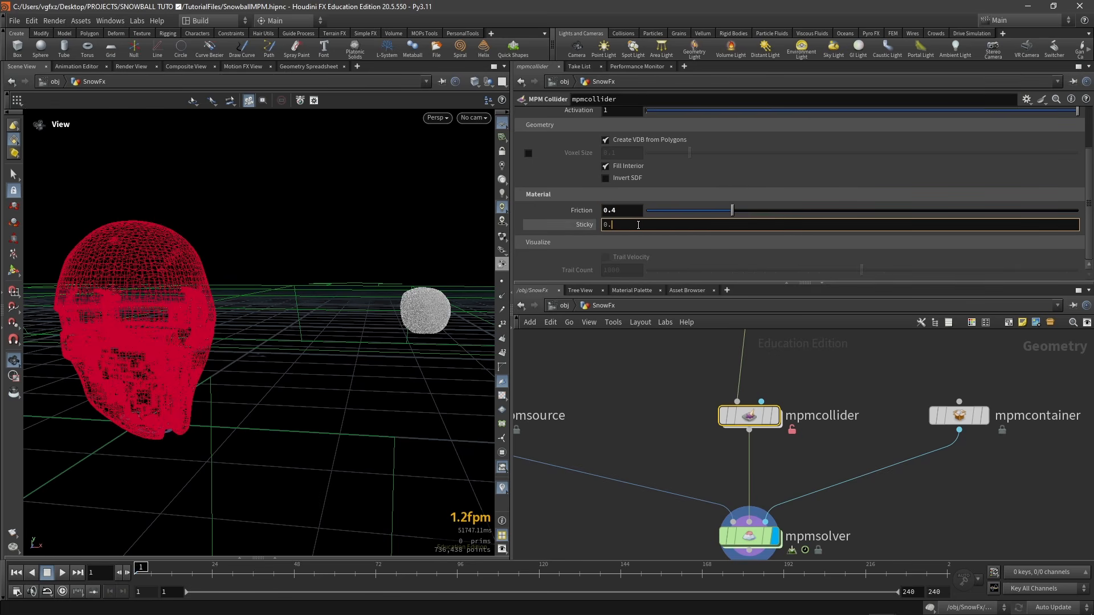
click(650, 363)
Render a flipbook of the snowball hitting the helmet with the new collider material settings and close the player
drag(333, 390, 360, 365)
click(12, 533)
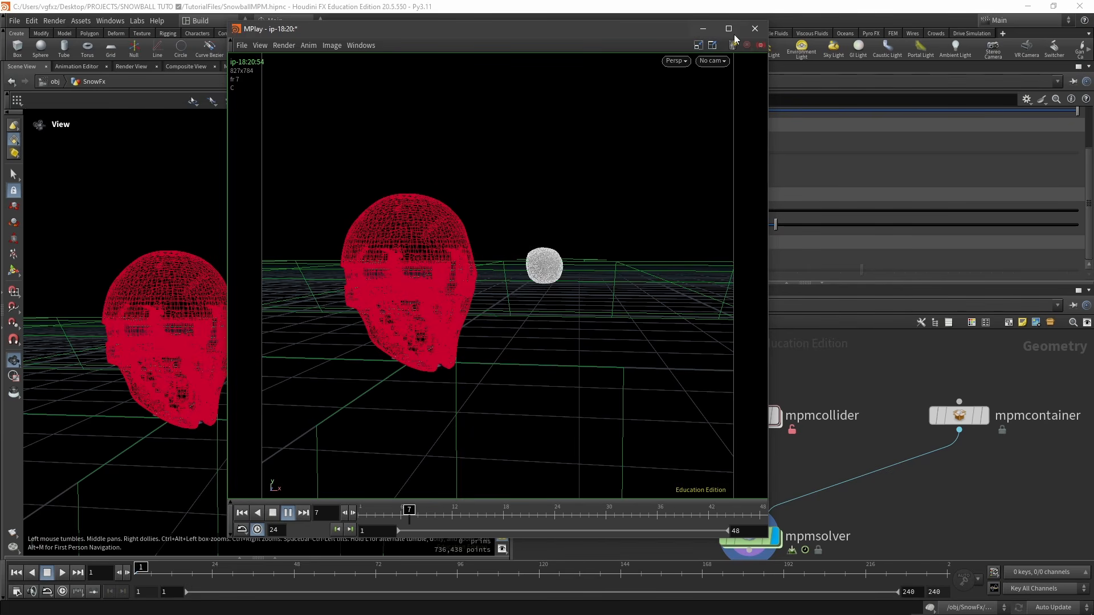
click(755, 29)
Set the mpmsource node's Critical Stretch to 0.006, Stiffness to 2 and Volume Preservation to 0.15
middle_drag(584, 401, 734, 403)
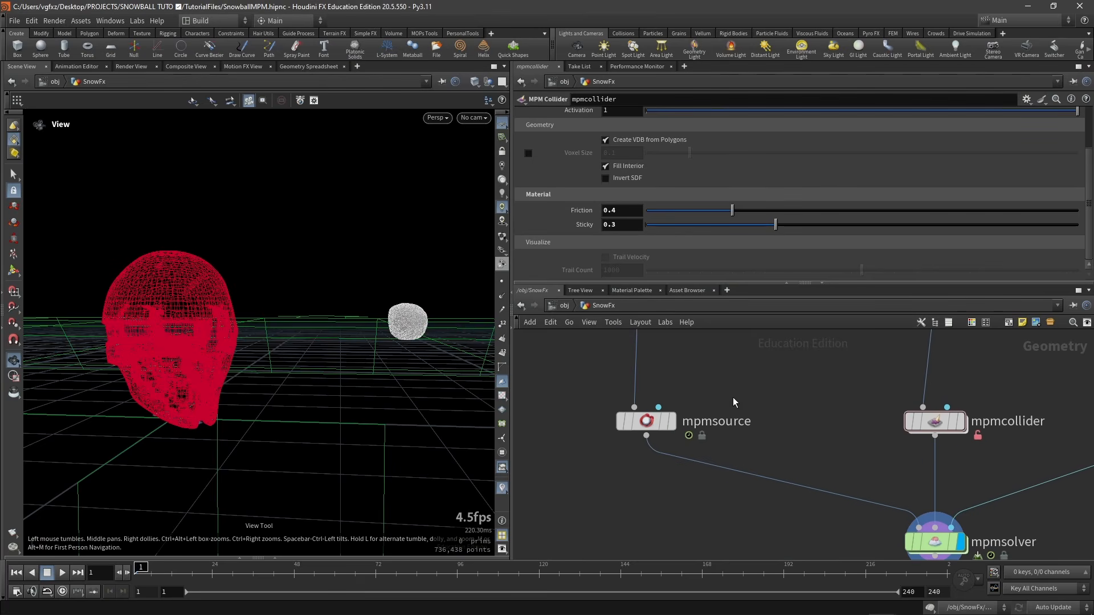
click(647, 421)
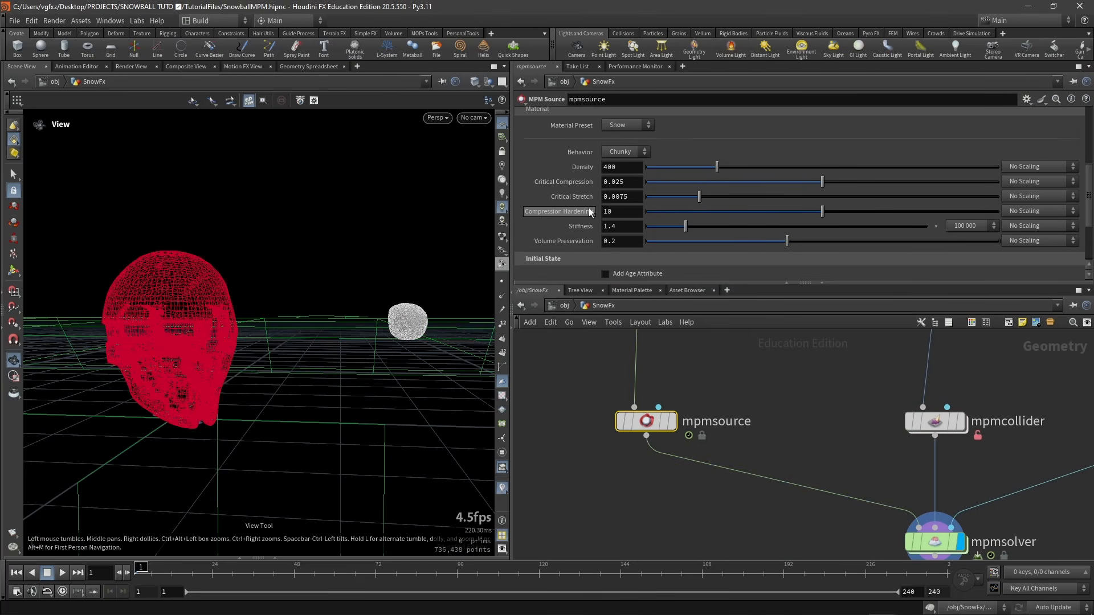
click(629, 197)
click(634, 227)
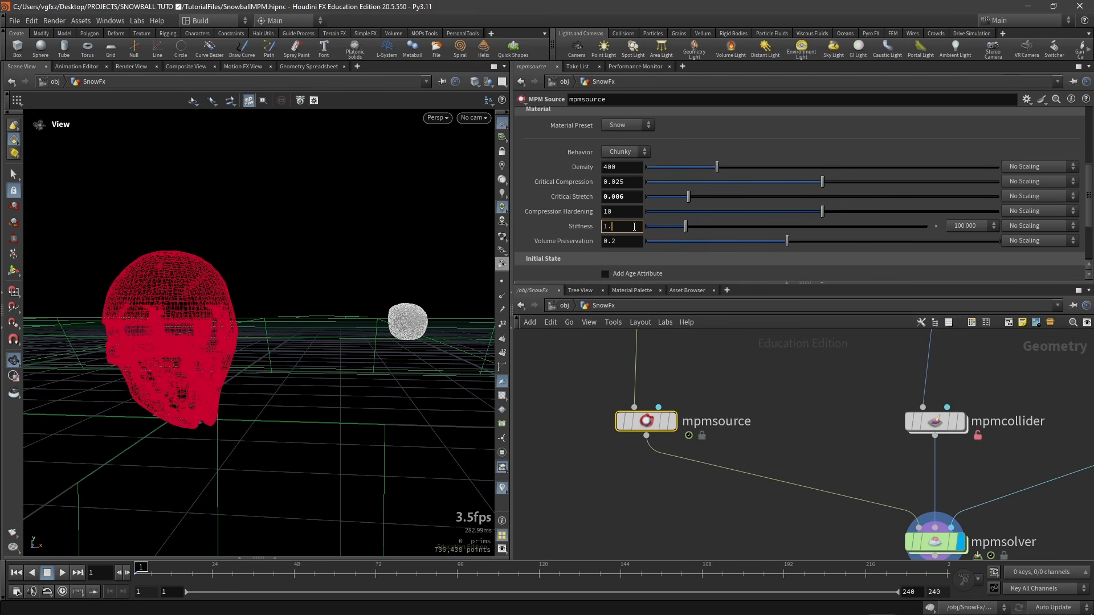
text(2)
click(635, 241)
text(0.15)
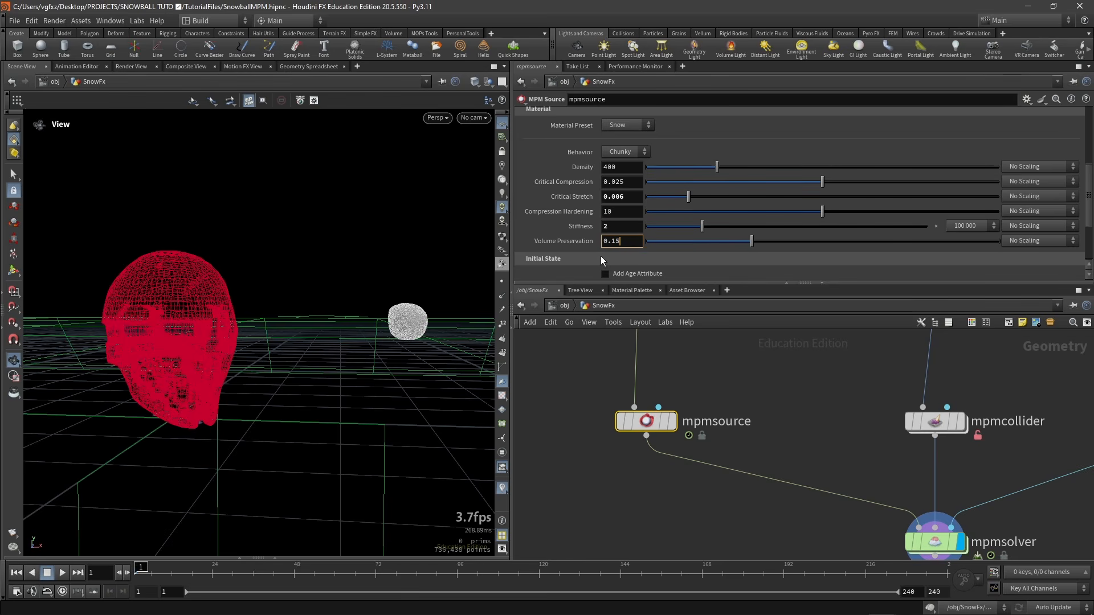
key(Return)
scroll(626, 248, down, 2)
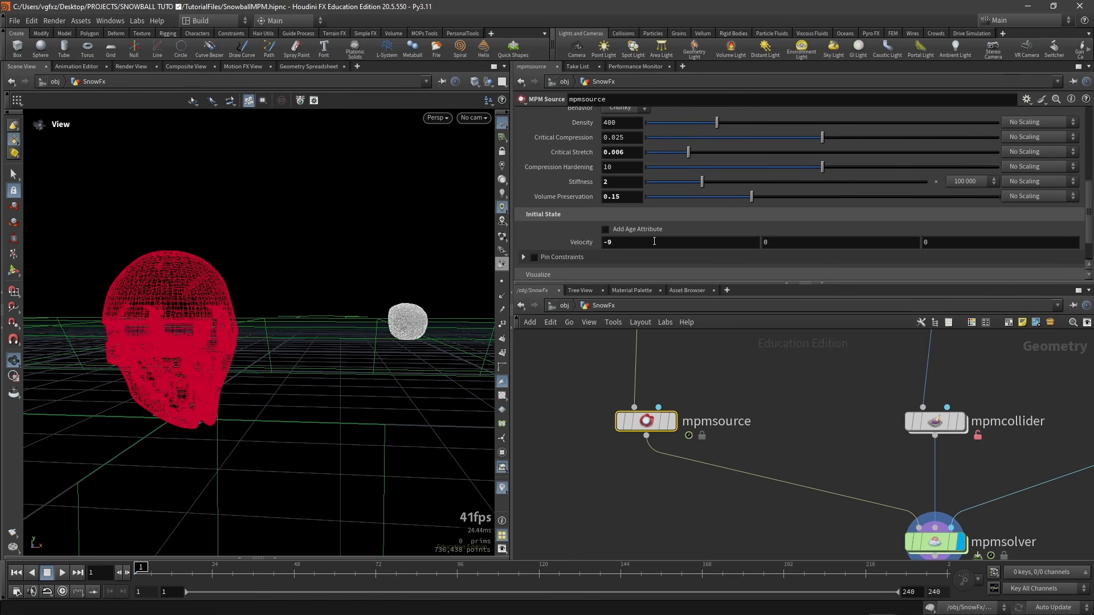
Set the mpmsource initial velocity to -10 in X
click(654, 241)
click(760, 381)
scroll(589, 234, down, 1)
Render a flipbook of the updated simulation, scrub through the impact frames and close the player
drag(316, 346, 283, 337)
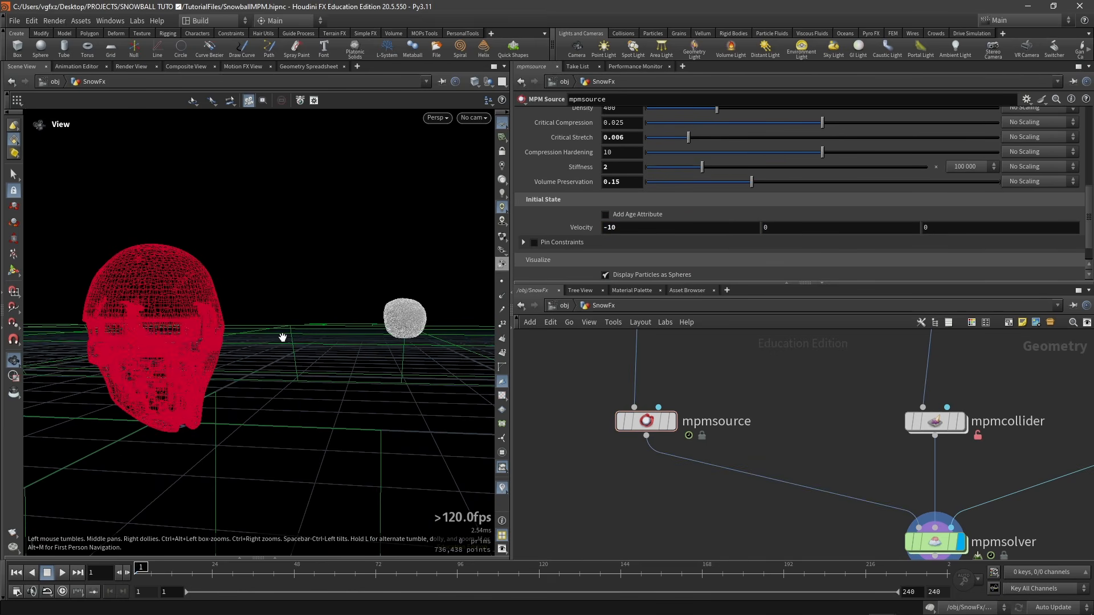
click(13, 532)
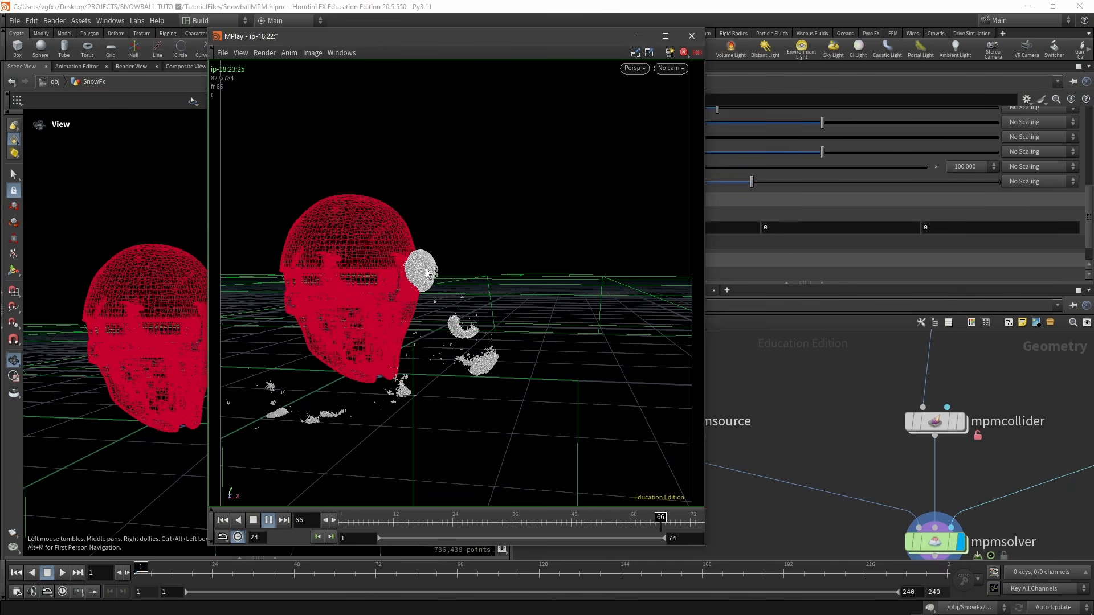
click(268, 521)
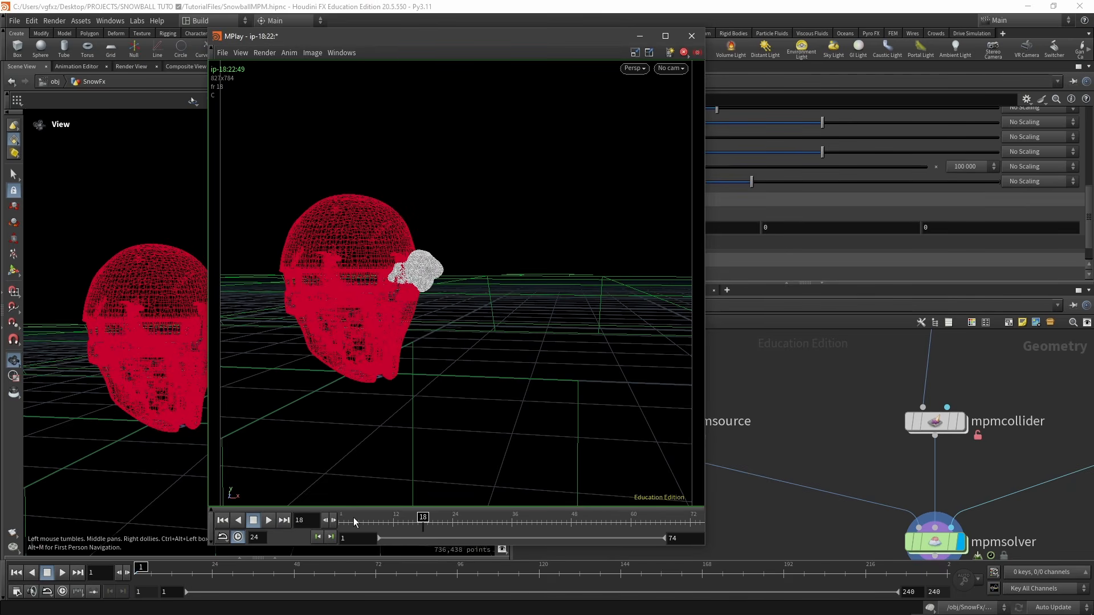
drag(353, 517, 345, 518)
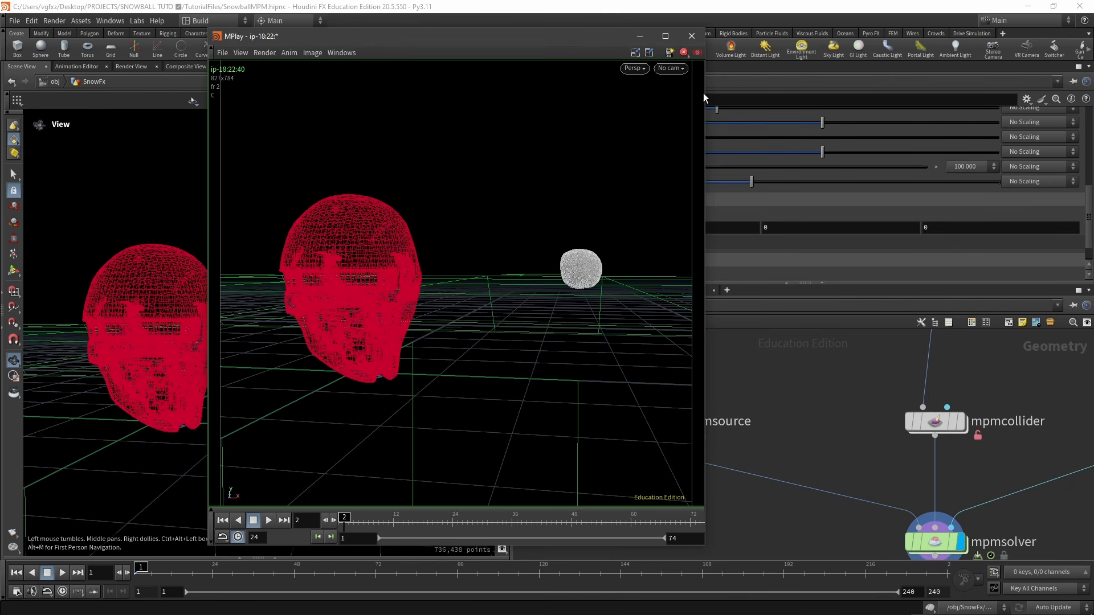
click(691, 35)
Display the SnoballGEO geometry with HelmetGEO shown as a template to compare the snowball's position against the helmet
scroll(700, 394, down, 5)
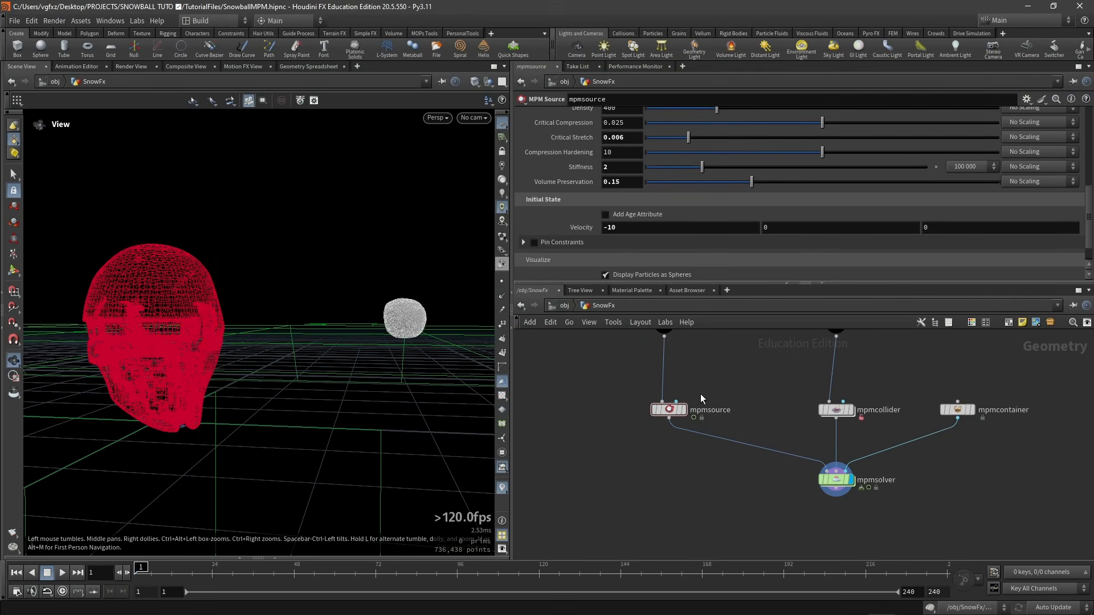
scroll(699, 394, down, 1)
middle_drag(776, 394, 685, 460)
drag(464, 319, 535, 377)
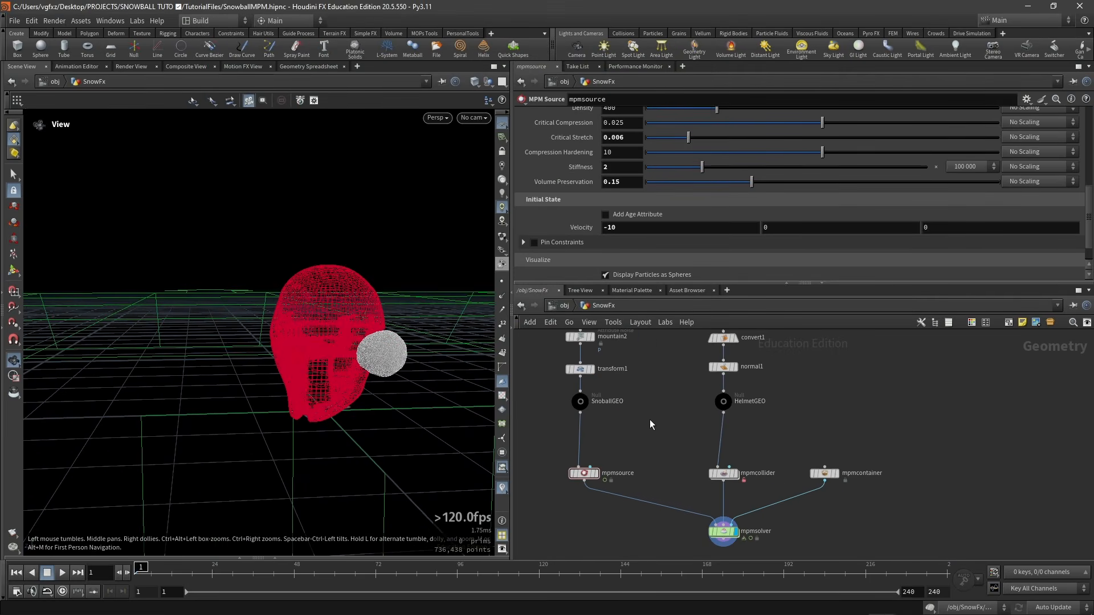
drag(649, 419, 558, 391)
key(r)
drag(766, 424, 684, 393)
key(r)
key(e)
scroll(351, 347, up, 1)
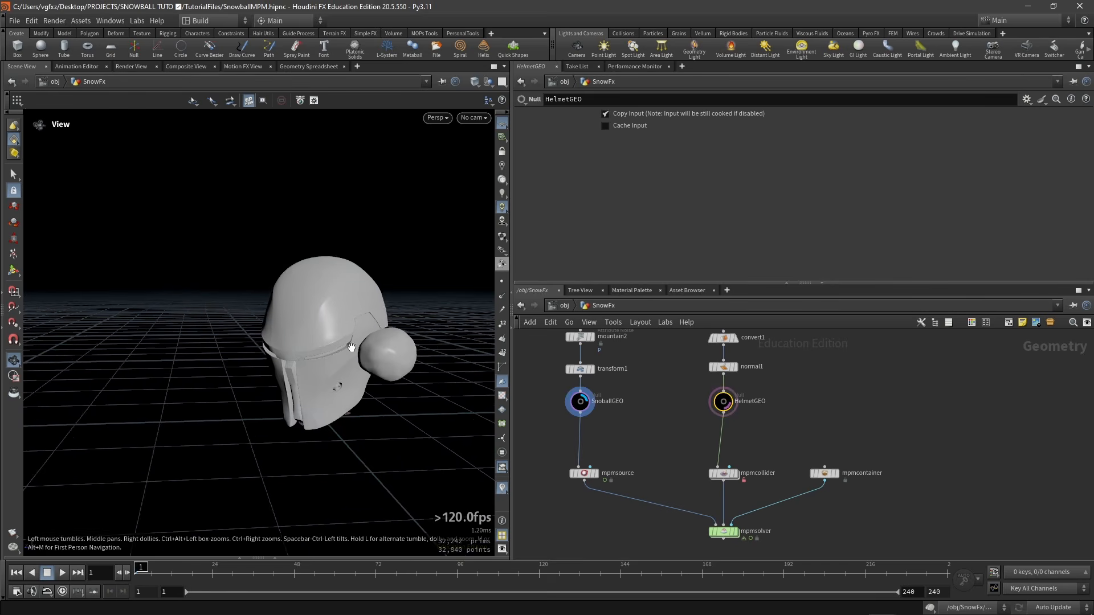
scroll(352, 346, up, 2)
drag(363, 342, 272, 283)
scroll(270, 336, up, 6)
scroll(243, 334, down, 4)
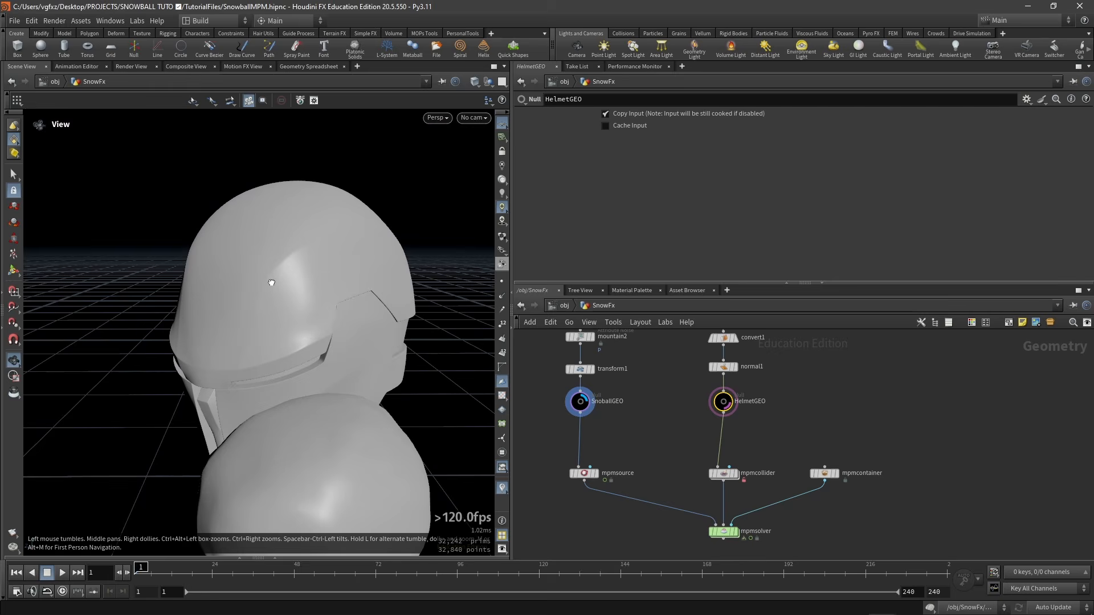
In the right view, move the snowball with transform1 to about 0.222 in Y and 0.046 in Z
key(space+4)
click(579, 368)
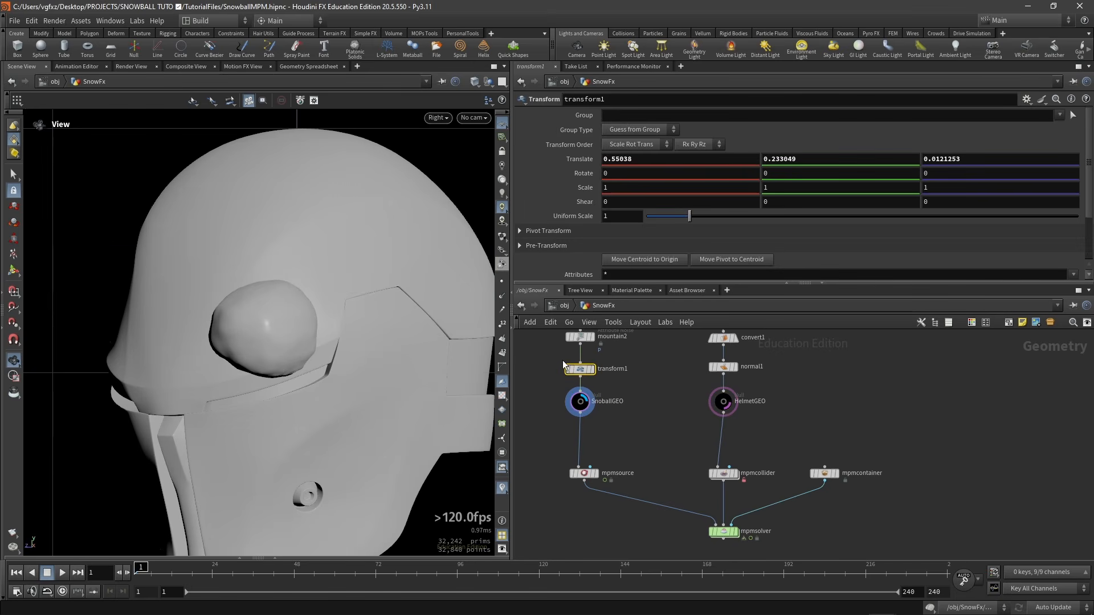
key(Return)
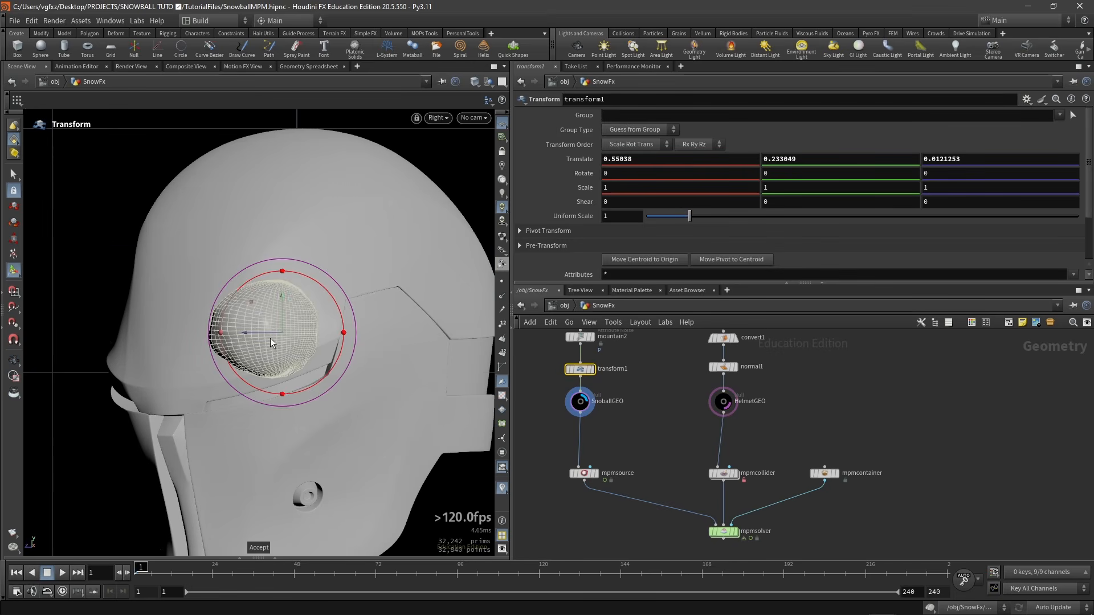
drag(270, 337, 217, 333)
drag(240, 298, 240, 310)
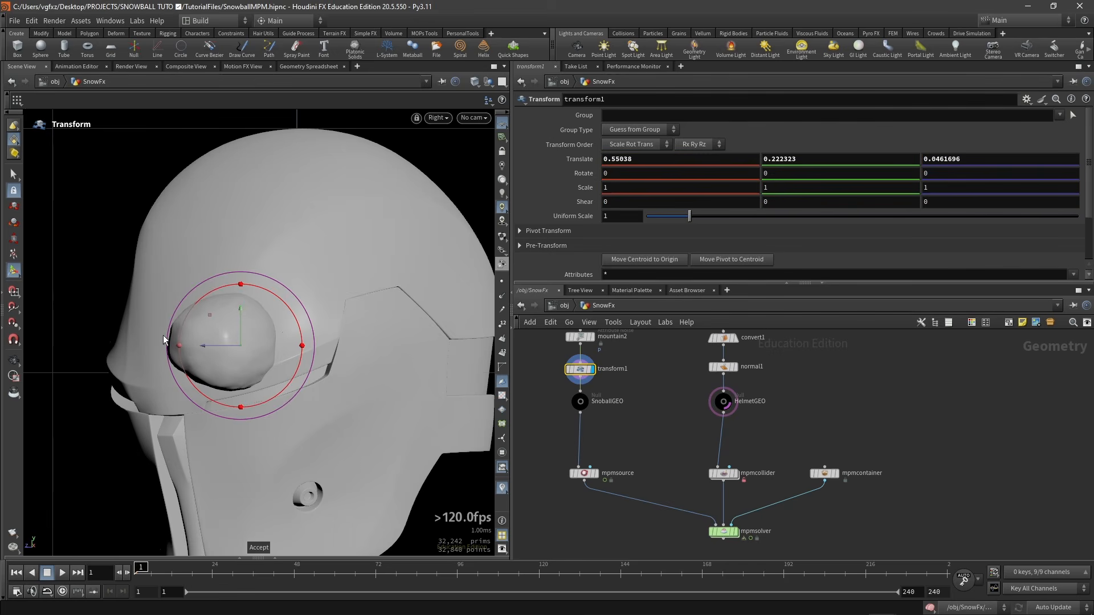
Return to the perspective view and set the mpmcontainer's Particle Separation to 0.0006
key(space+1)
scroll(236, 362, down, 6)
mouse_move(235, 366)
mouse_down()
mouse_move(227, 384)
mouse_move(233, 365)
mouse_up()
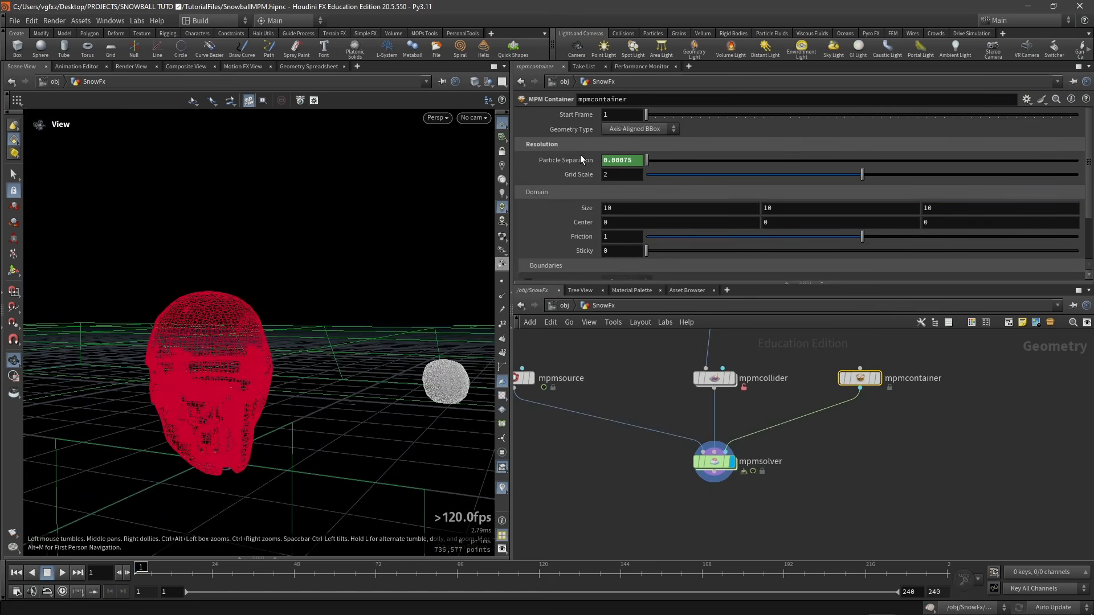
click(621, 160)
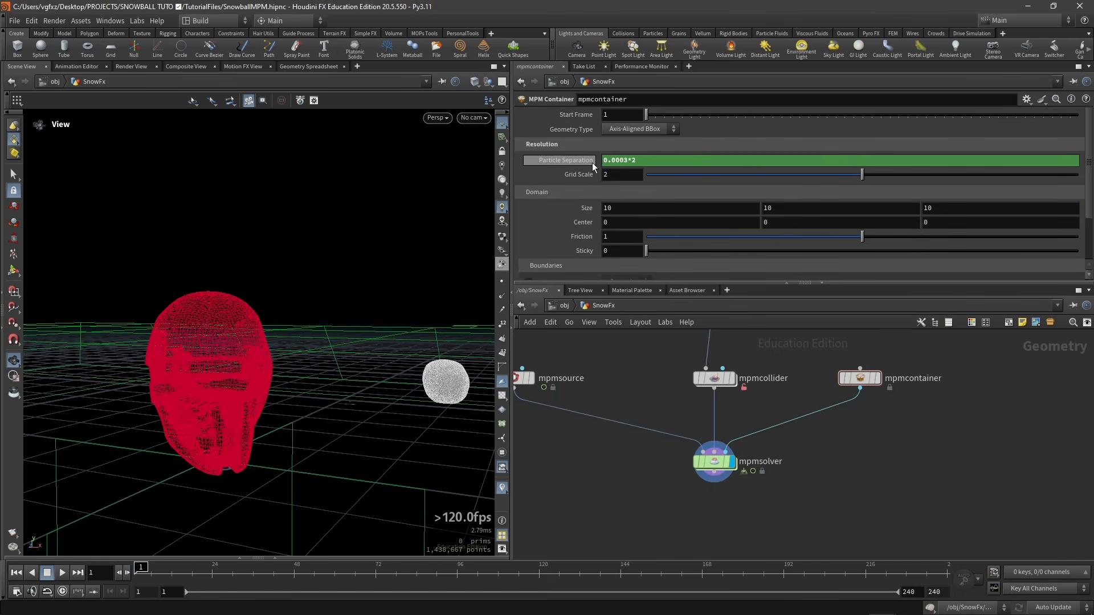
text(0.0006)
key(Return)
Set the mpmsource node's Critical Stretch to 0.0055
drag(374, 393, 402, 383)
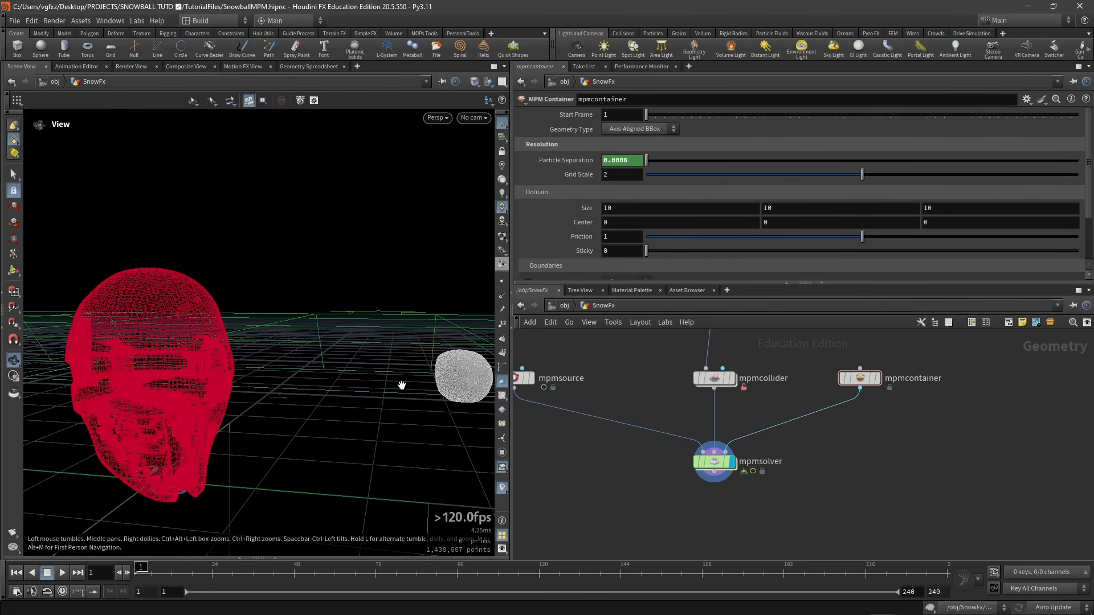
middle_drag(536, 398, 587, 403)
click(552, 392)
scroll(678, 200, up, 1)
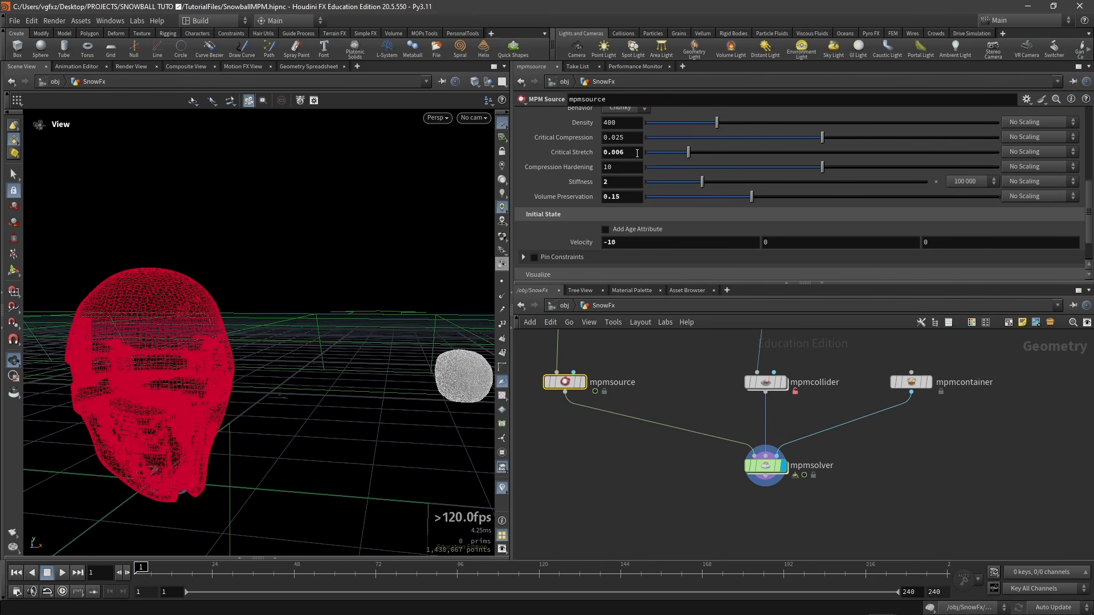
click(637, 152)
text(55)
key(Return)
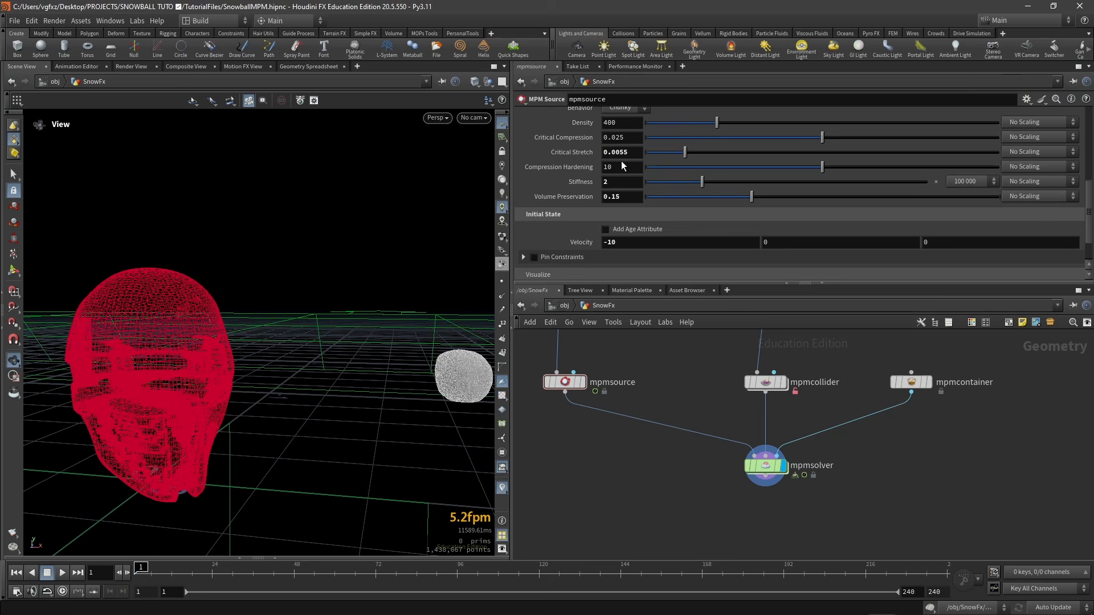
Render a flipbook of the mpmsolver result, play it and step through the frames where the snowball breaks on the helmet
click(765, 466)
drag(407, 393, 332, 353)
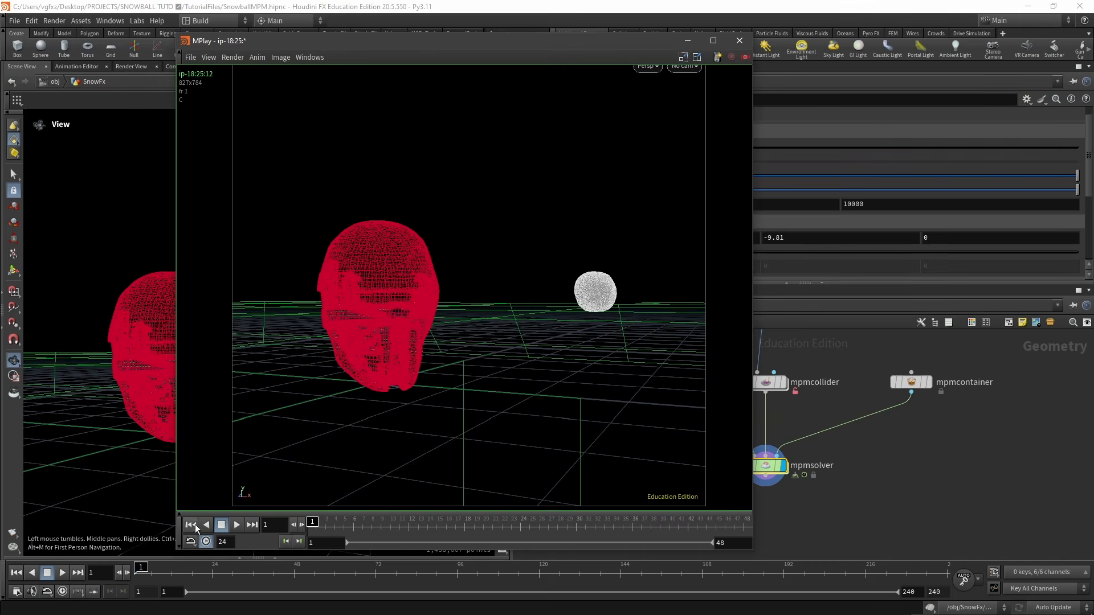
click(238, 528)
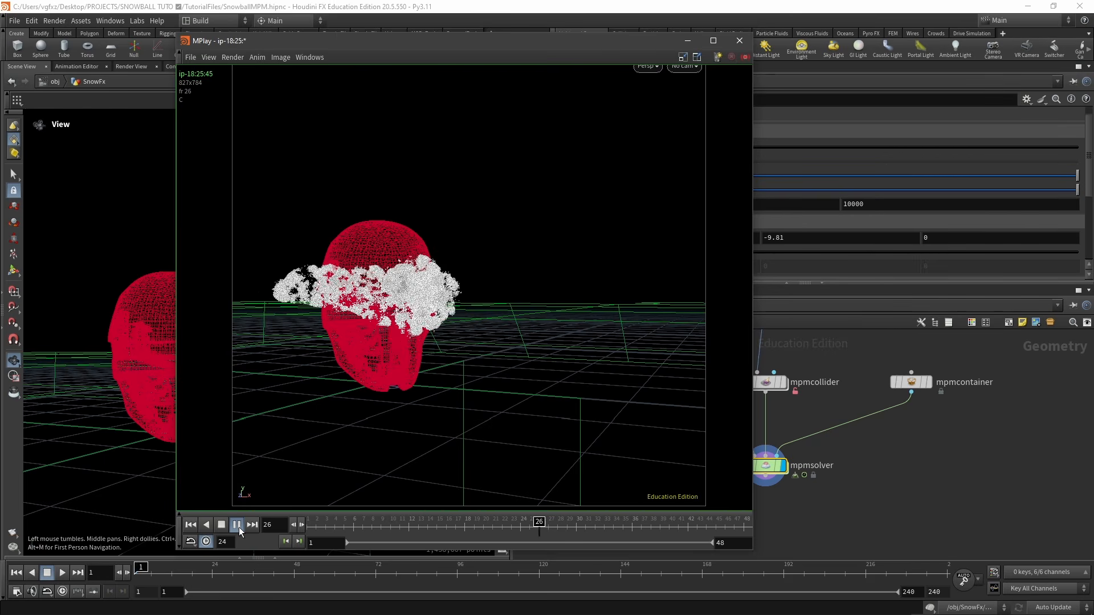
click(238, 528)
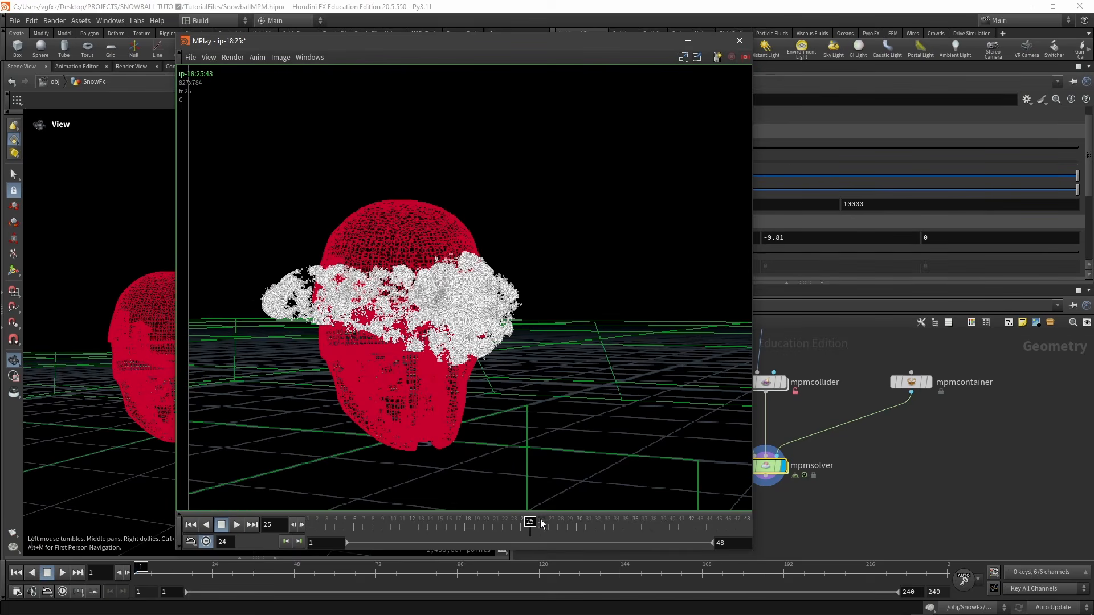
drag(541, 523, 557, 523)
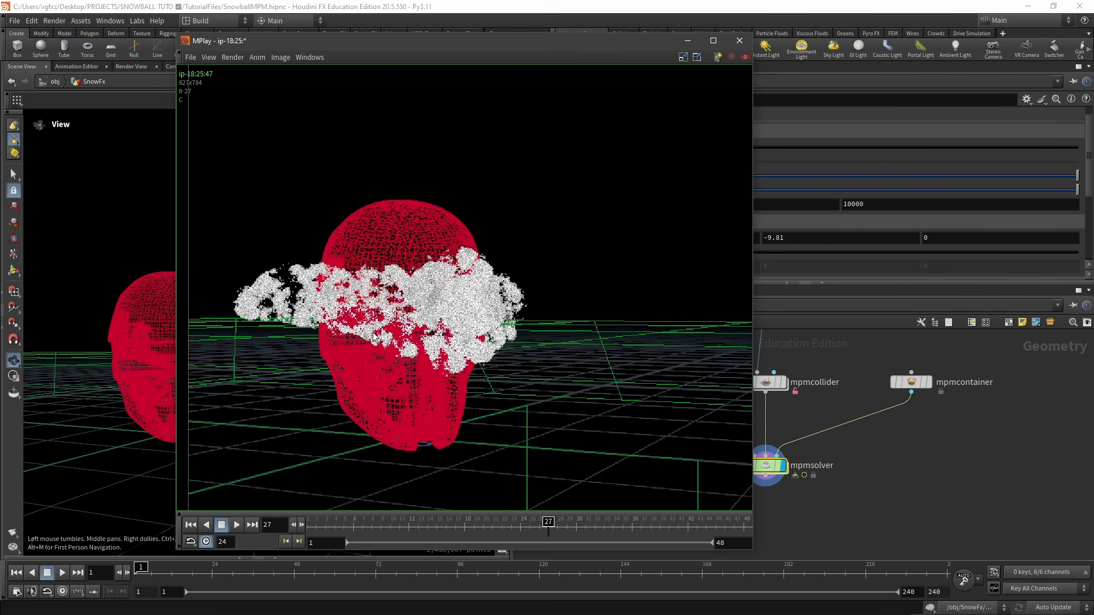
key(Right)
key(Right)
key(Right)
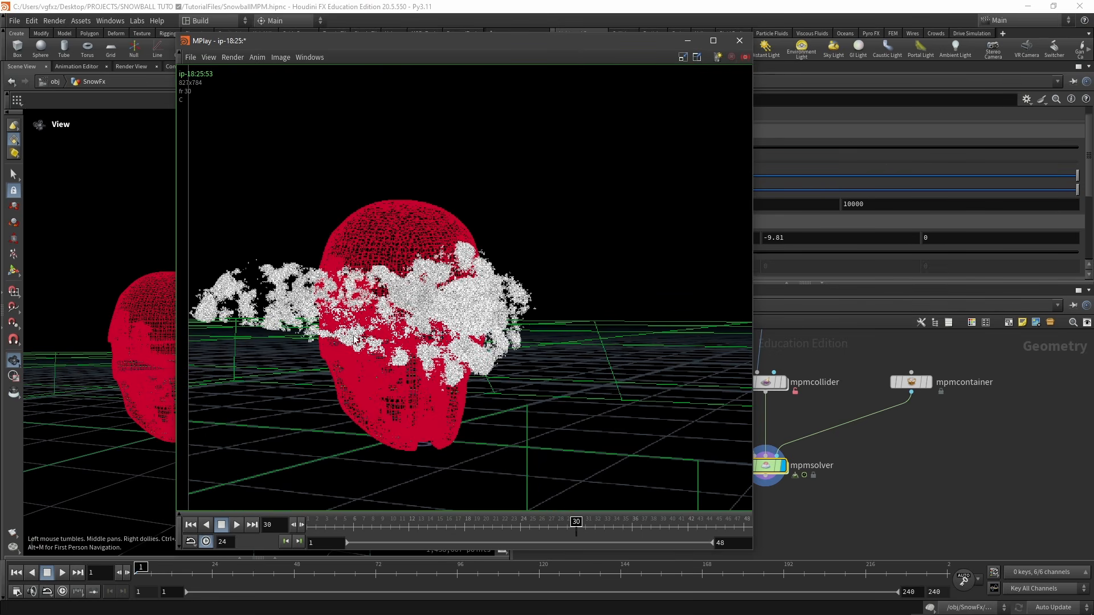
drag(576, 522, 303, 517)
click(237, 527)
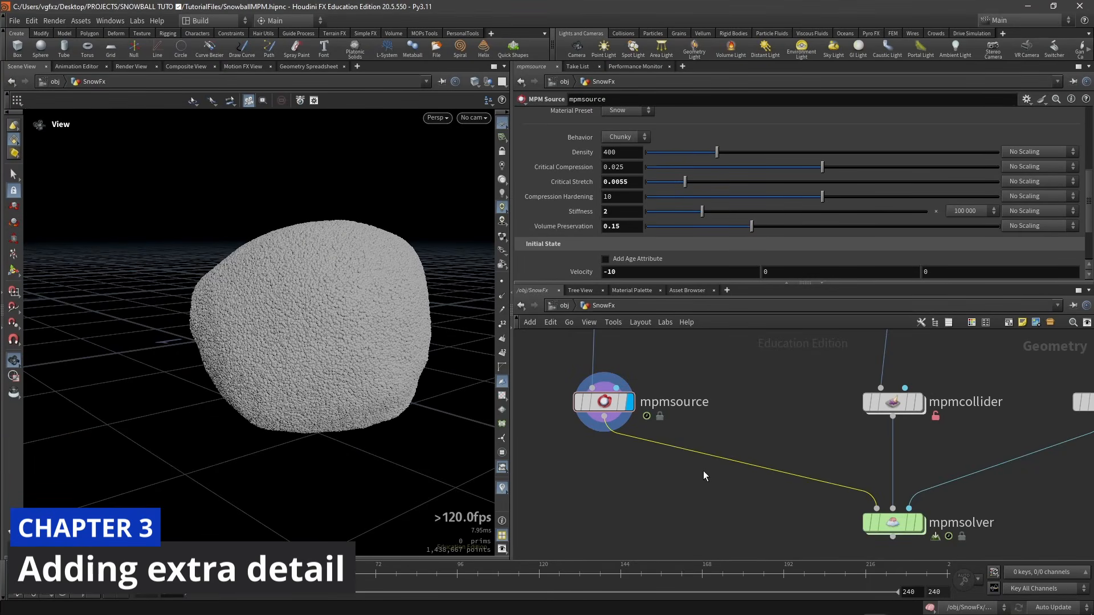
Insert an Attribute Wrangle between mpmsource and mpmsolver and display it
key(Tab)
text(atw)
key(Return)
click(611, 464)
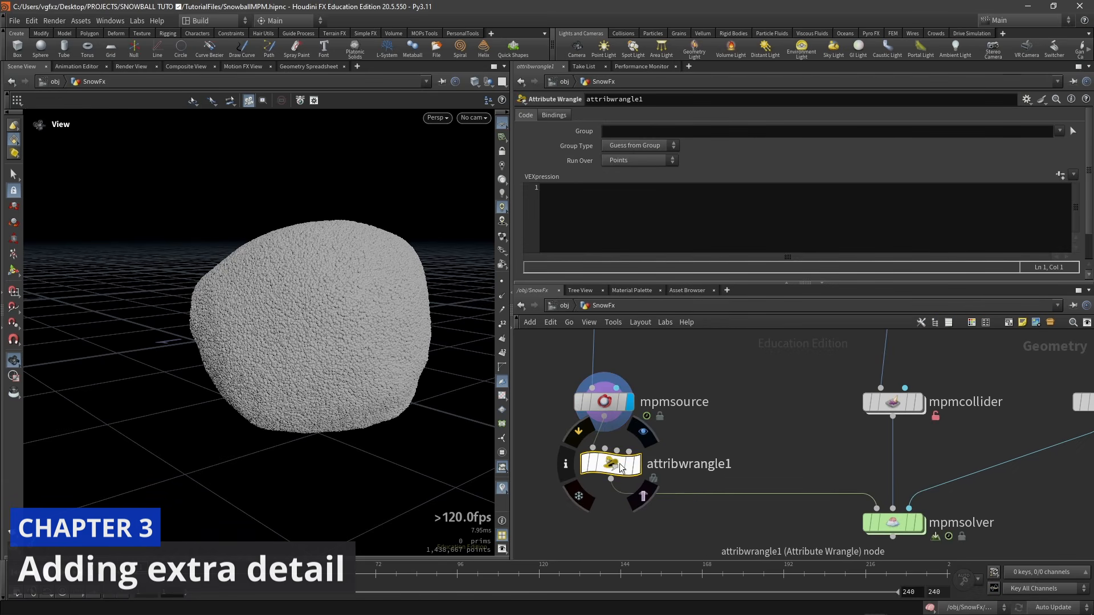
drag(621, 468, 614, 466)
click(630, 463)
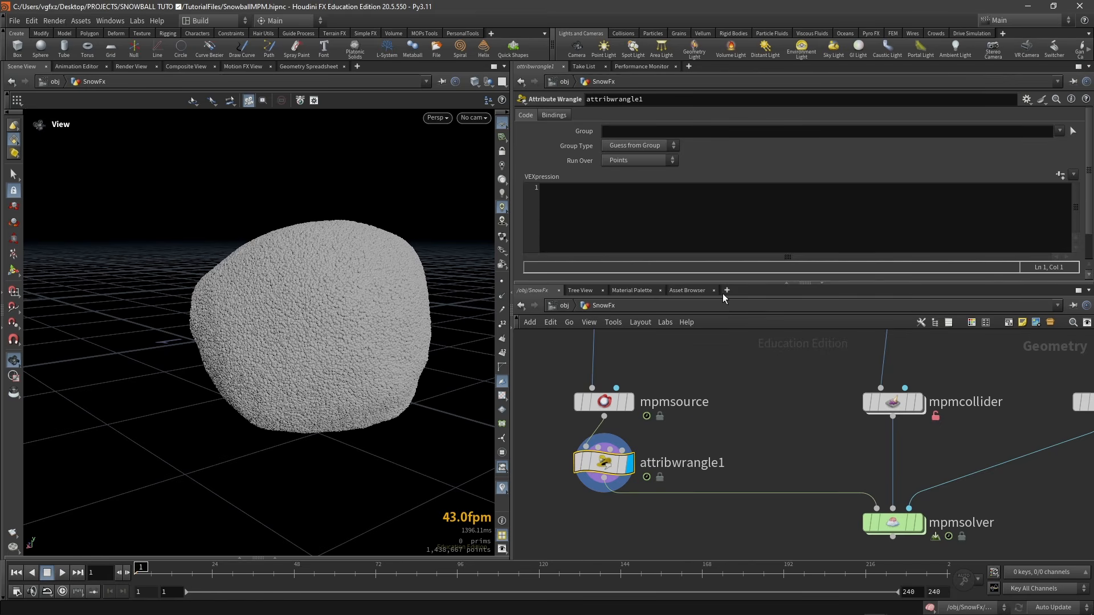
click(586, 202)
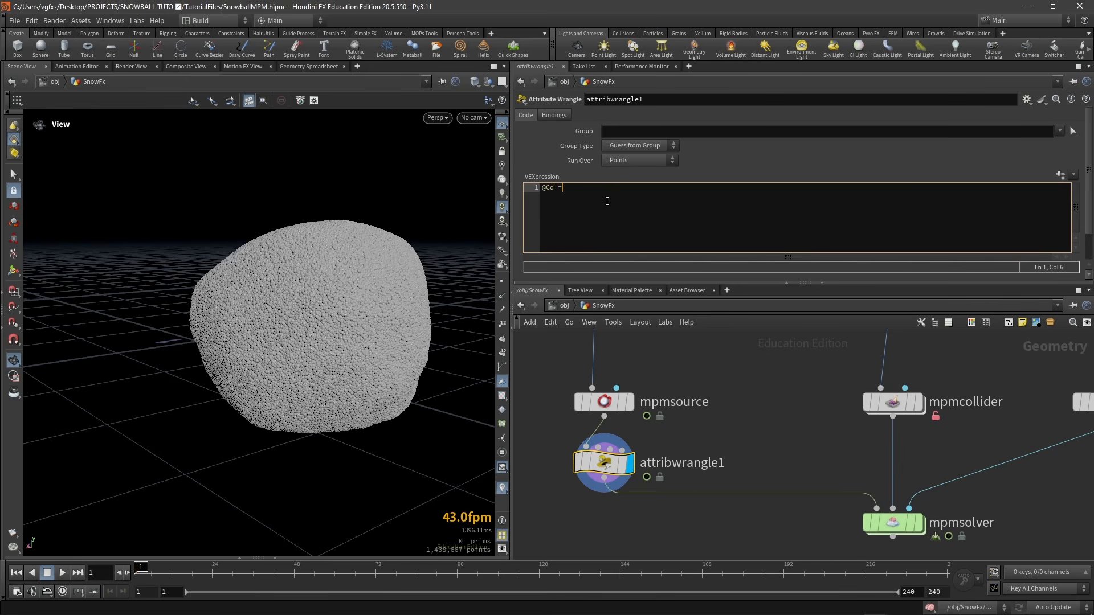
text(@Cd = floua)
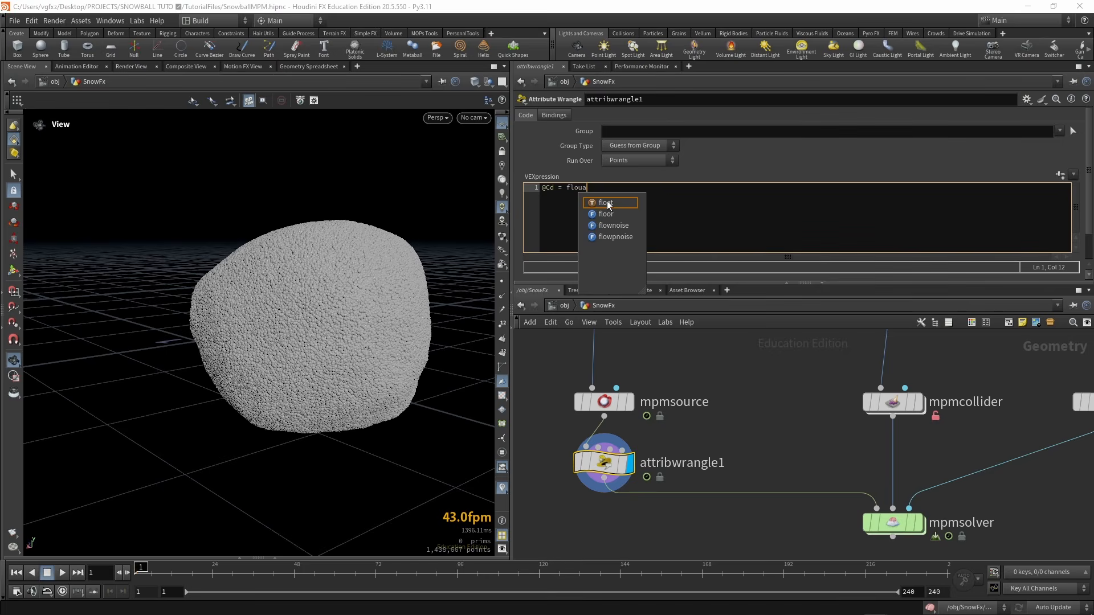
key(BackSpace)
key(BackSpace)
text(at()
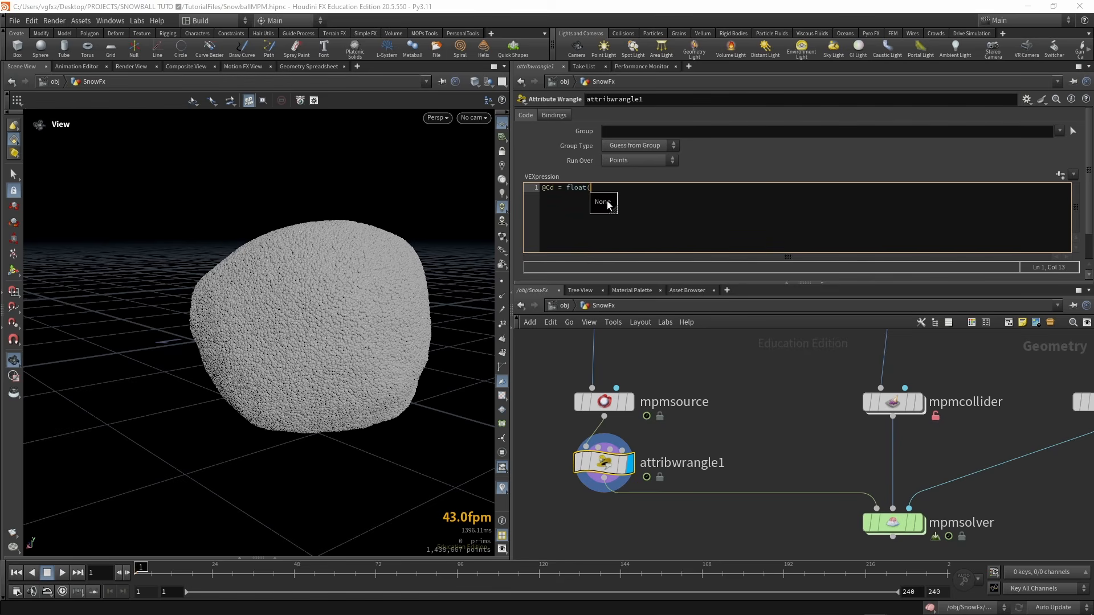
text(snoise(@)
text(P * 30, 5, 0.5,)
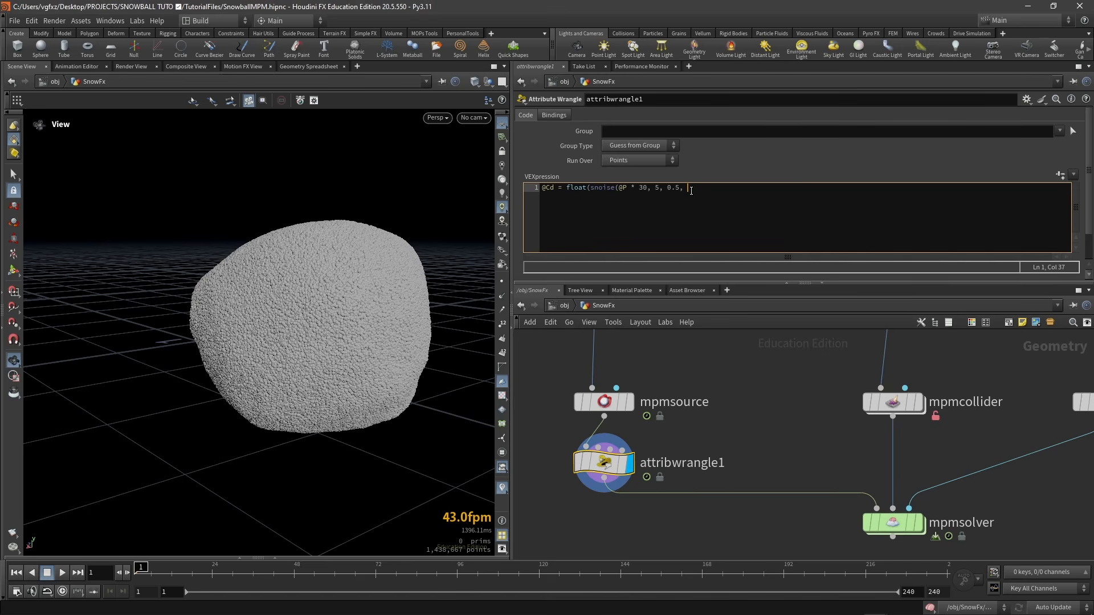
text(1))
text(;)
drag(259, 342, 334, 327)
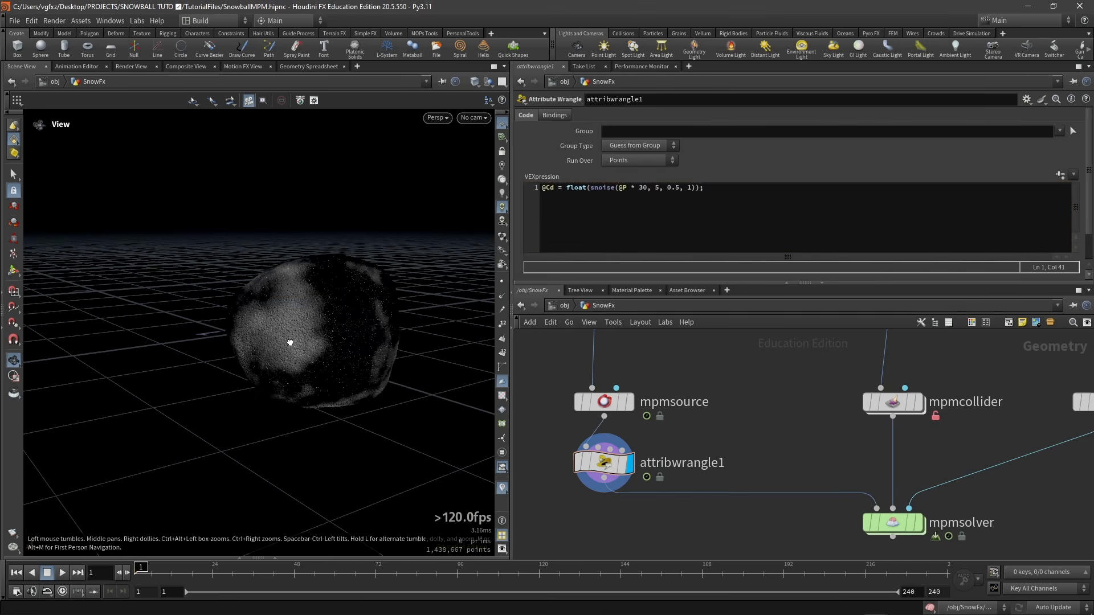
scroll(296, 335, up, 3)
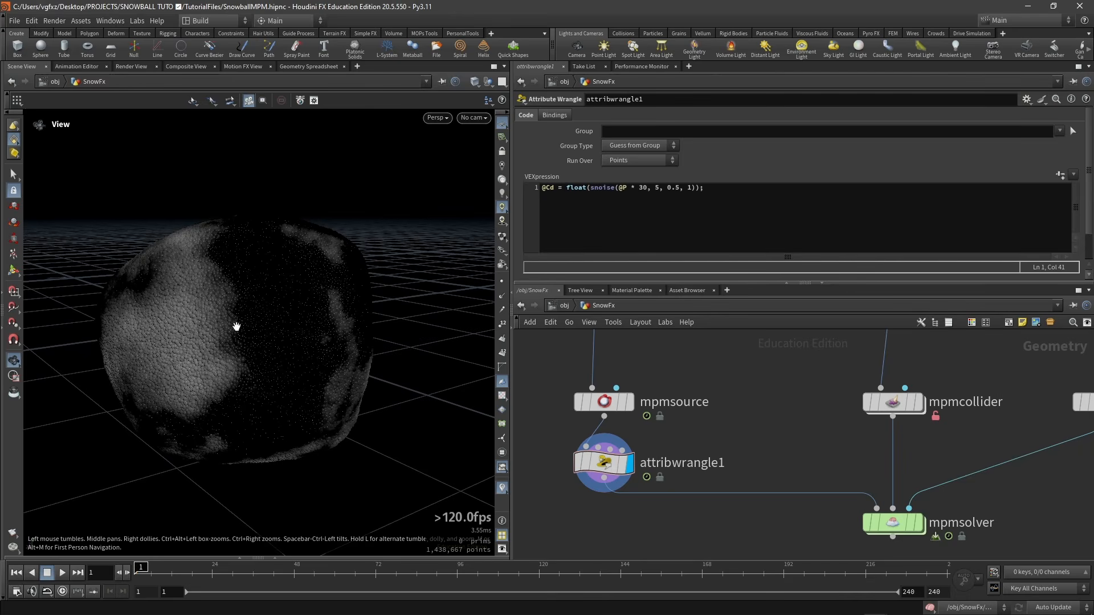
drag(237, 326, 461, 281)
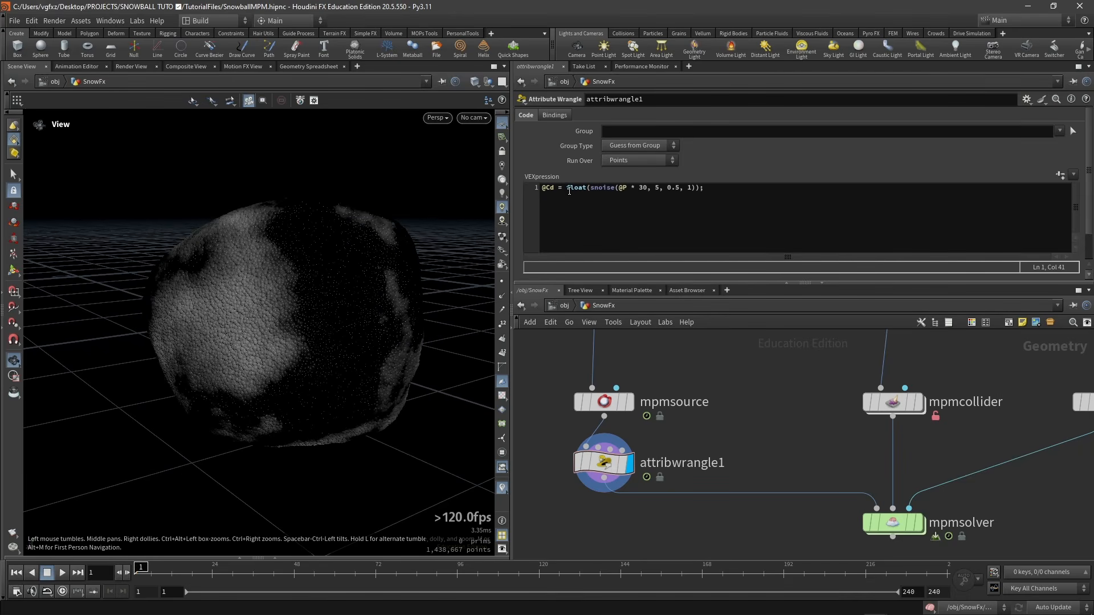
Wrap the float(snoise(...)) part of the colour expression in abs() and inspect the noise pattern on the snowball
click(568, 190)
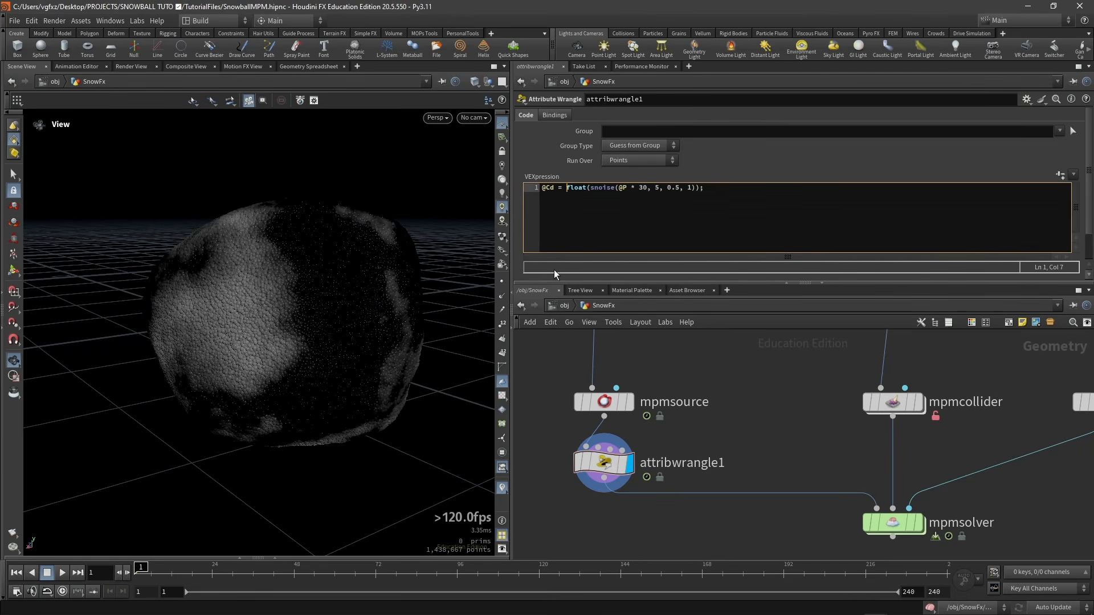
text(()
key(BackSpace)
text(abs()
click(711, 187)
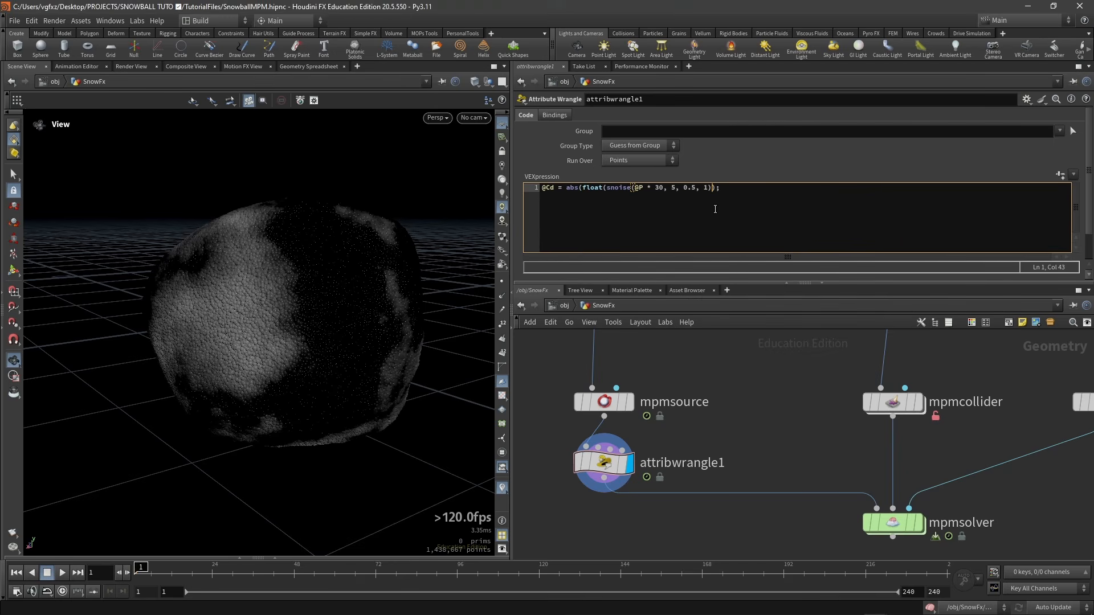
text())
drag(473, 319, 313, 274)
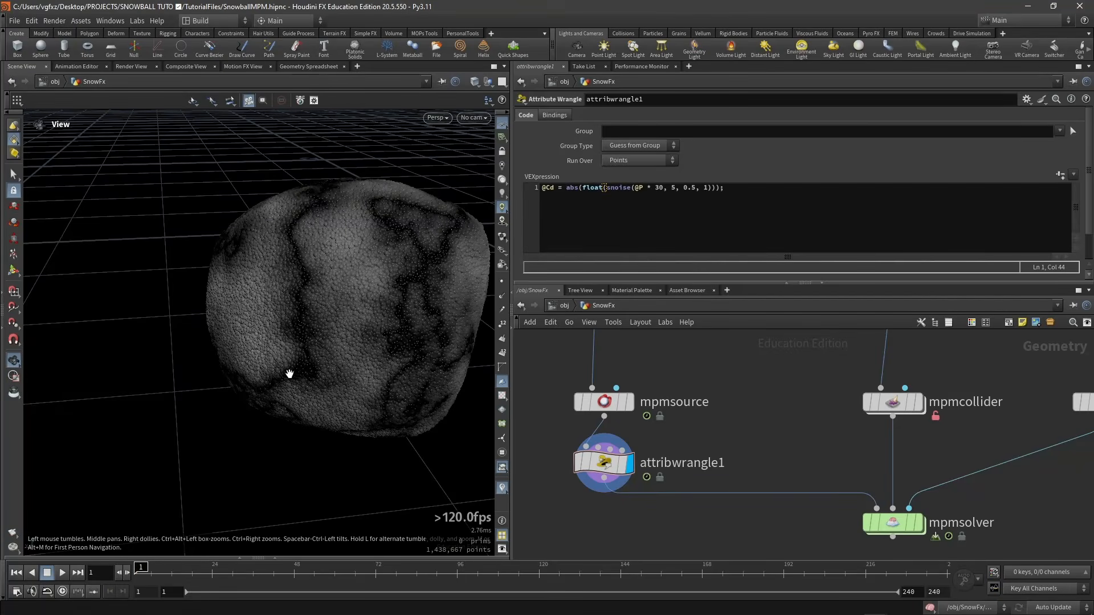
drag(407, 332, 281, 330)
mouse_move(269, 293)
mouse_down()
mouse_move(281, 310)
mouse_move(286, 249)
mouse_up()
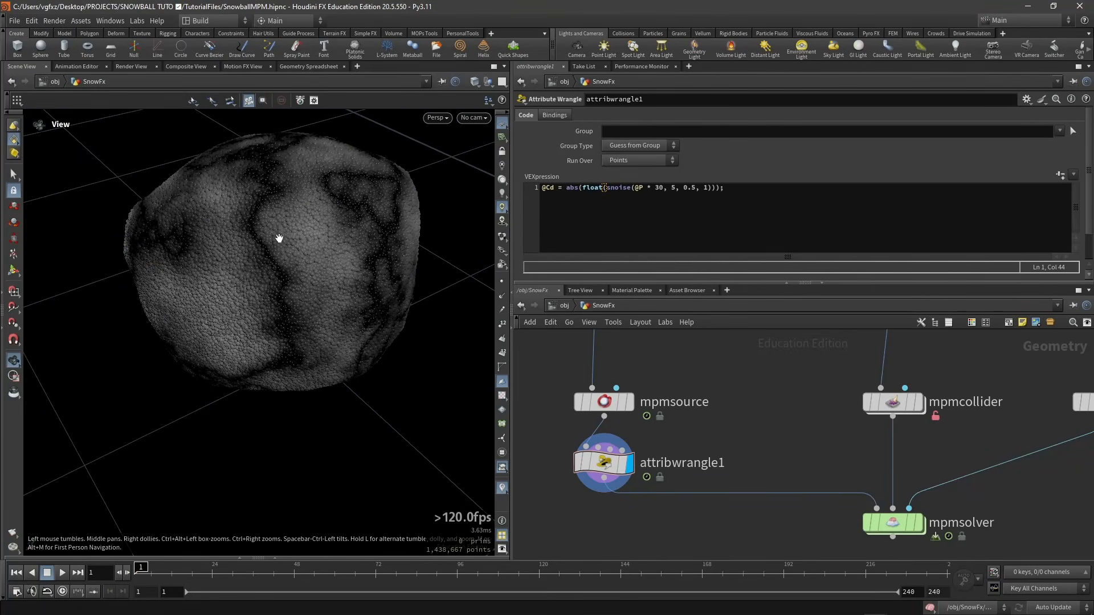
scroll(269, 269, up, 10)
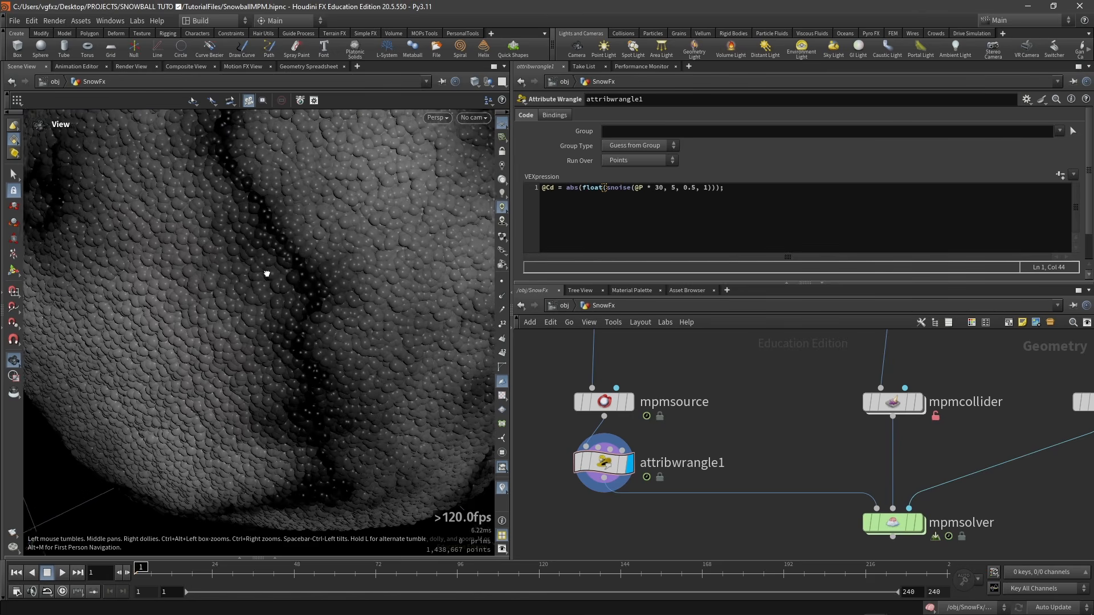
scroll(266, 438, down, 6)
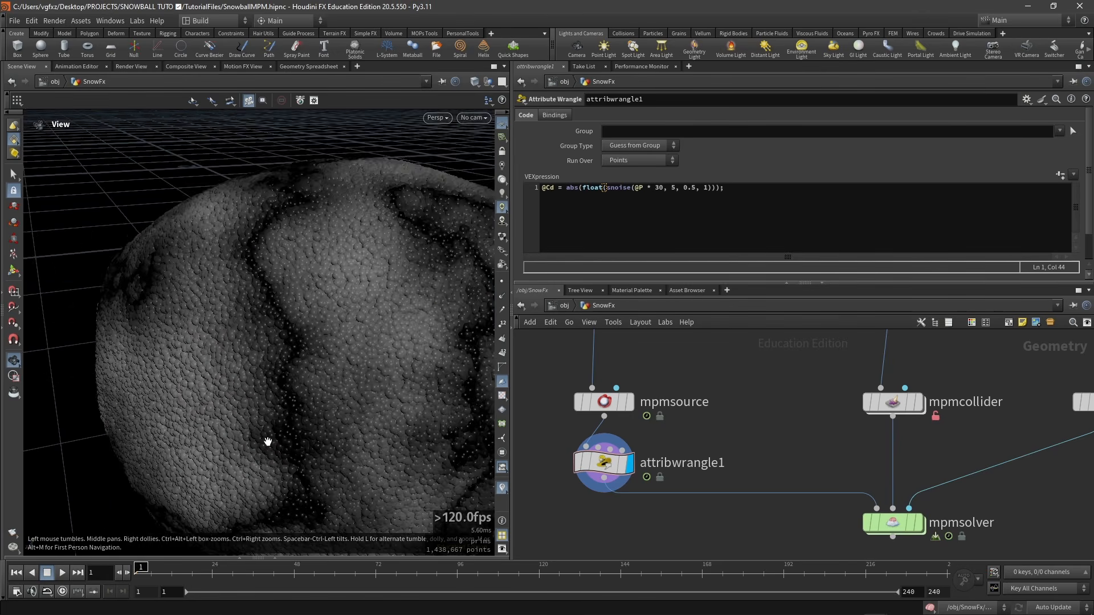
scroll(273, 424, down, 6)
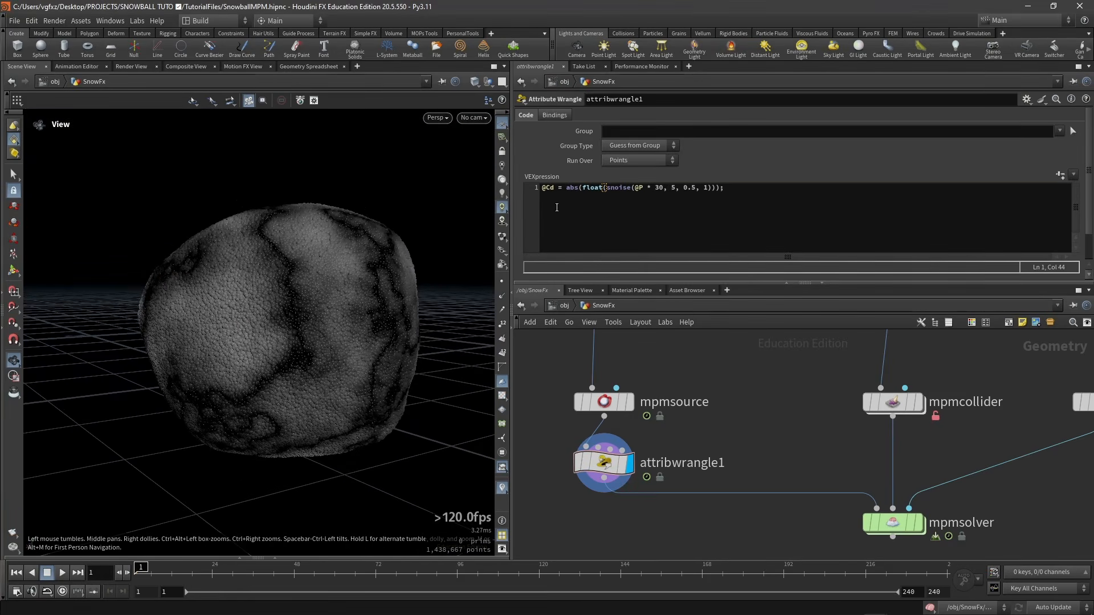
click(563, 242)
text(fit)
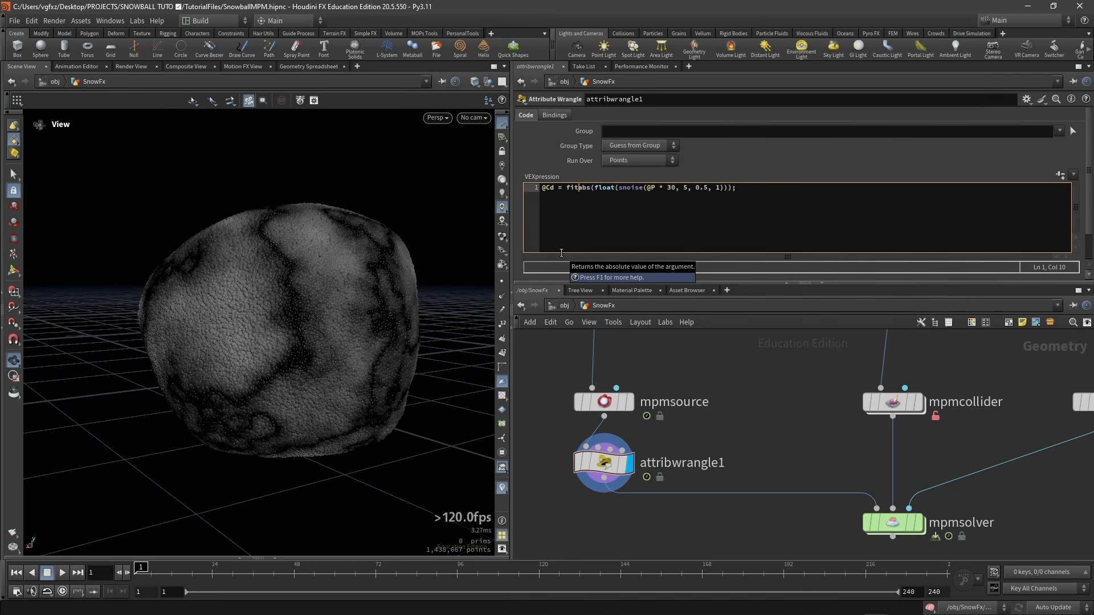
text(()
click(736, 186)
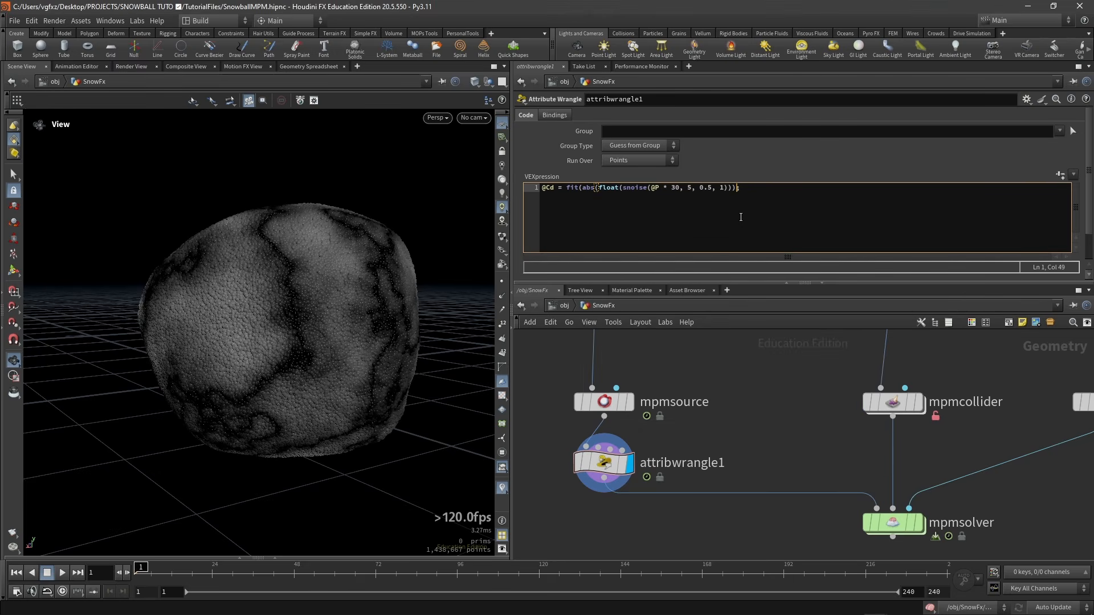
text(, 0, 0.5, 0, 1))
drag(342, 308, 310, 283)
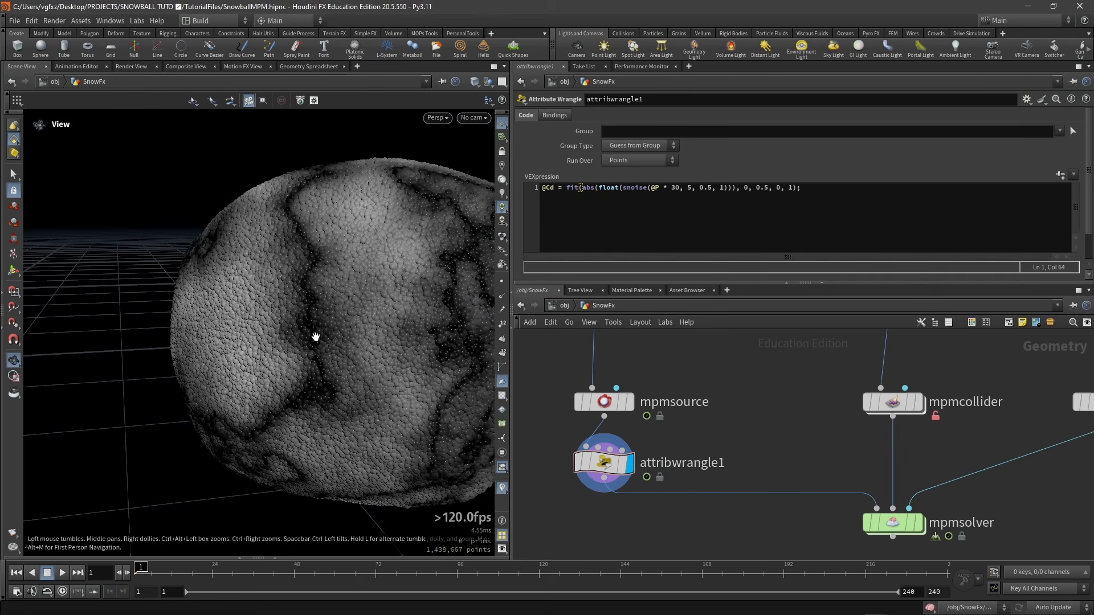
drag(316, 337, 247, 305)
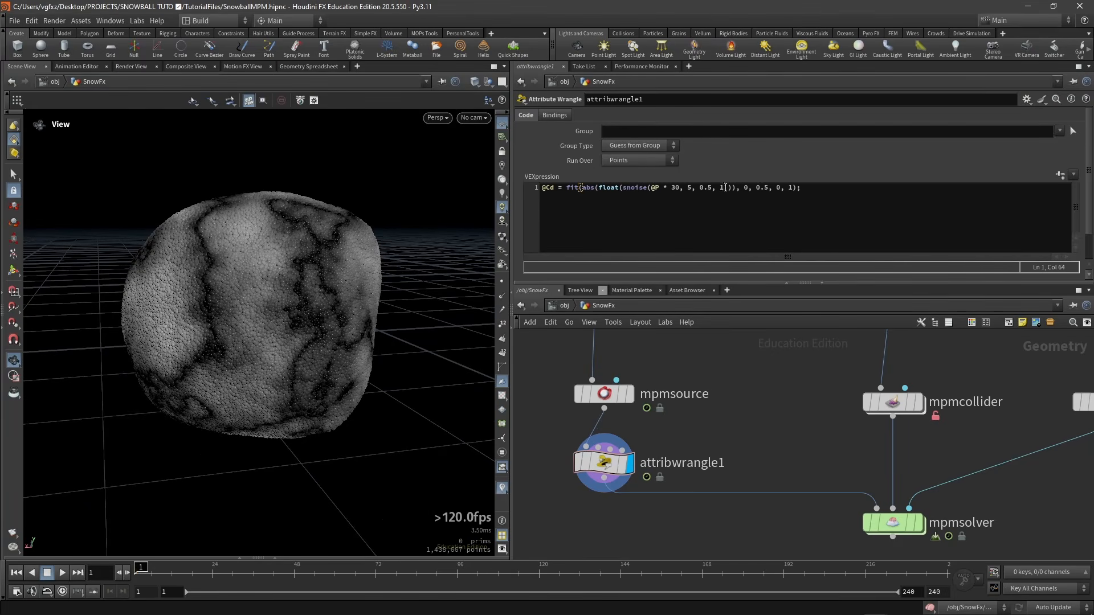
Examine the dark and bright noise regions around the snowball alongside the mpmsource material settings, and look up the Stiffness parameter's attribute
click(604, 394)
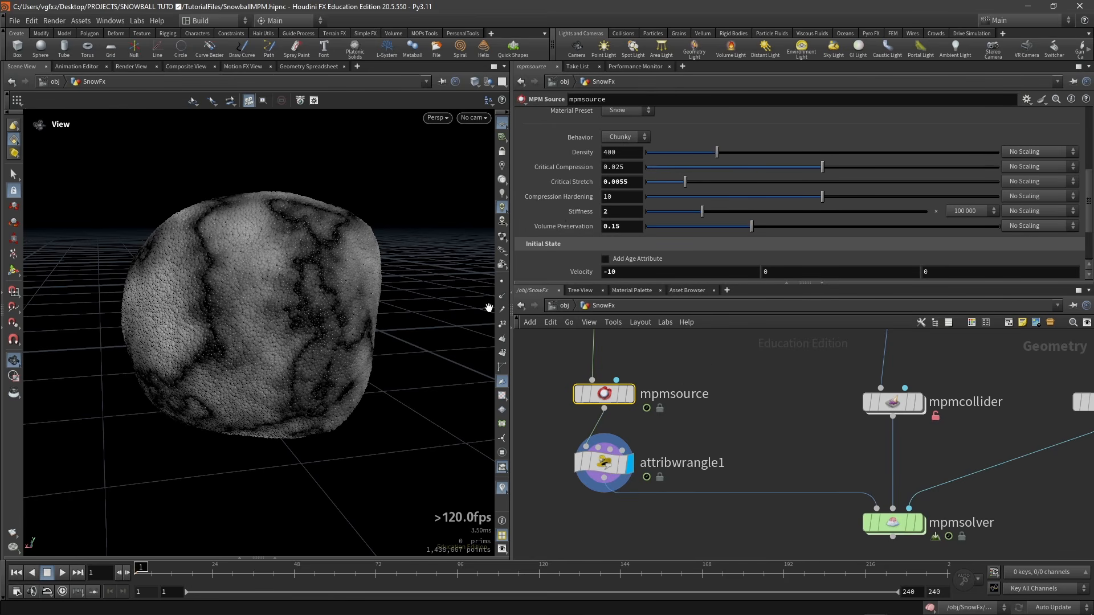
scroll(267, 242, up, 5)
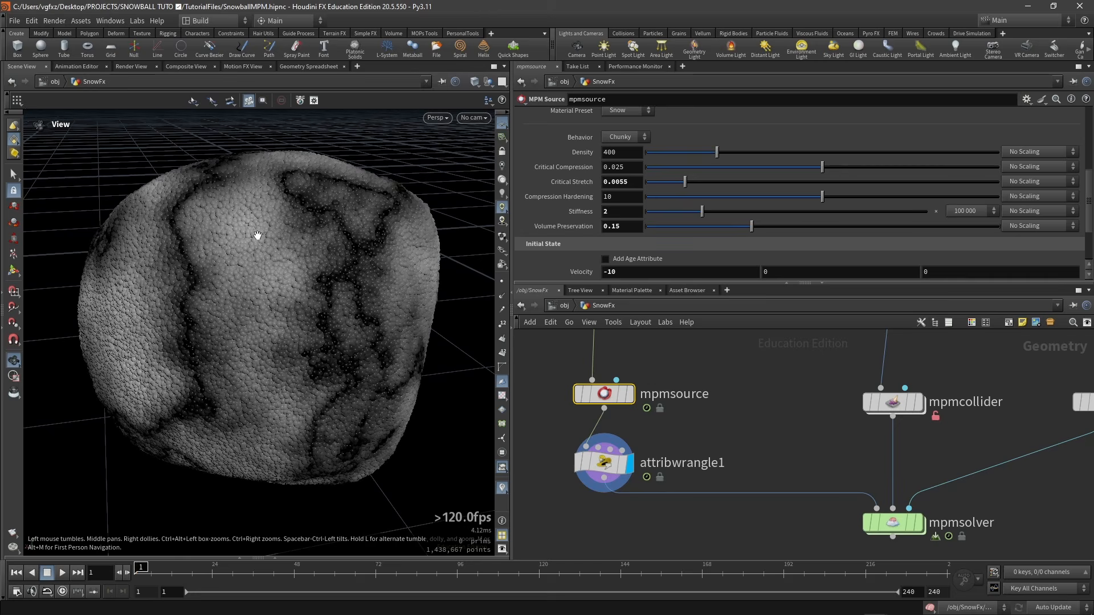
drag(257, 235, 240, 267)
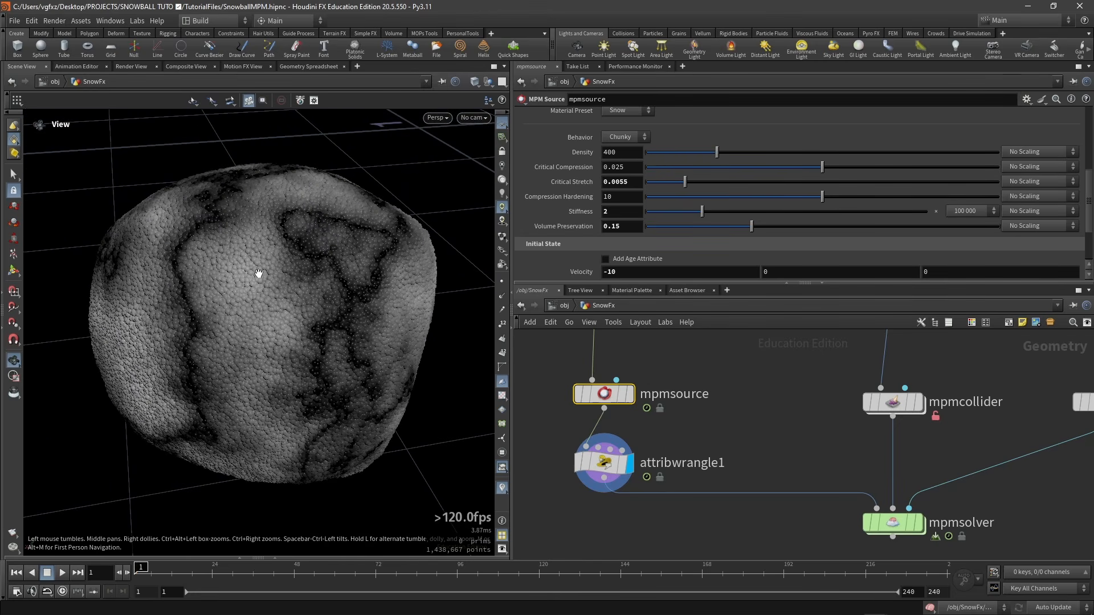
scroll(250, 259, up, 2)
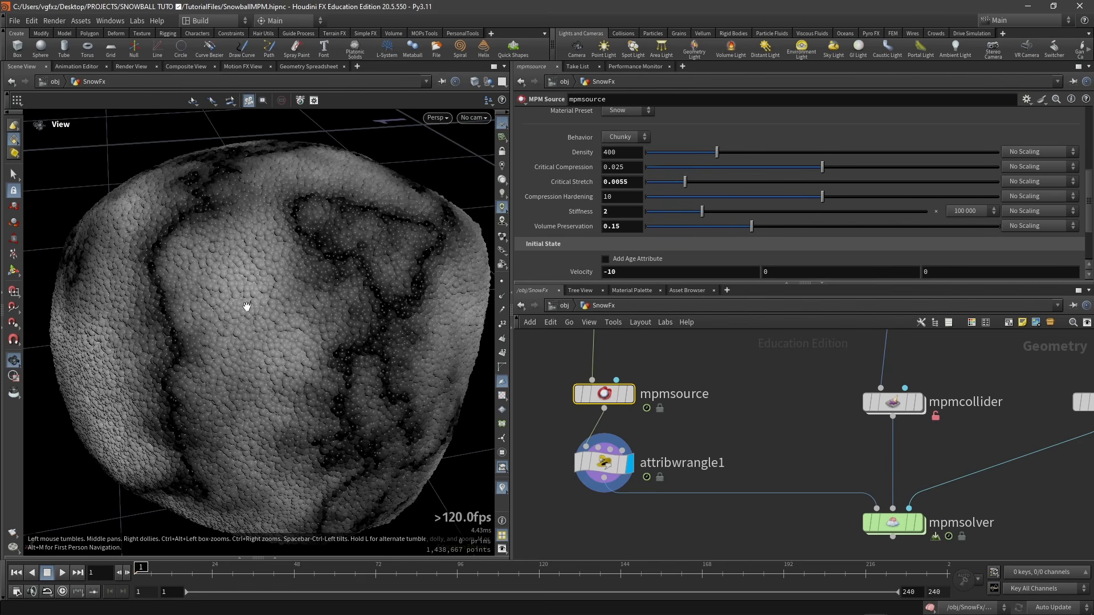
drag(248, 306, 262, 220)
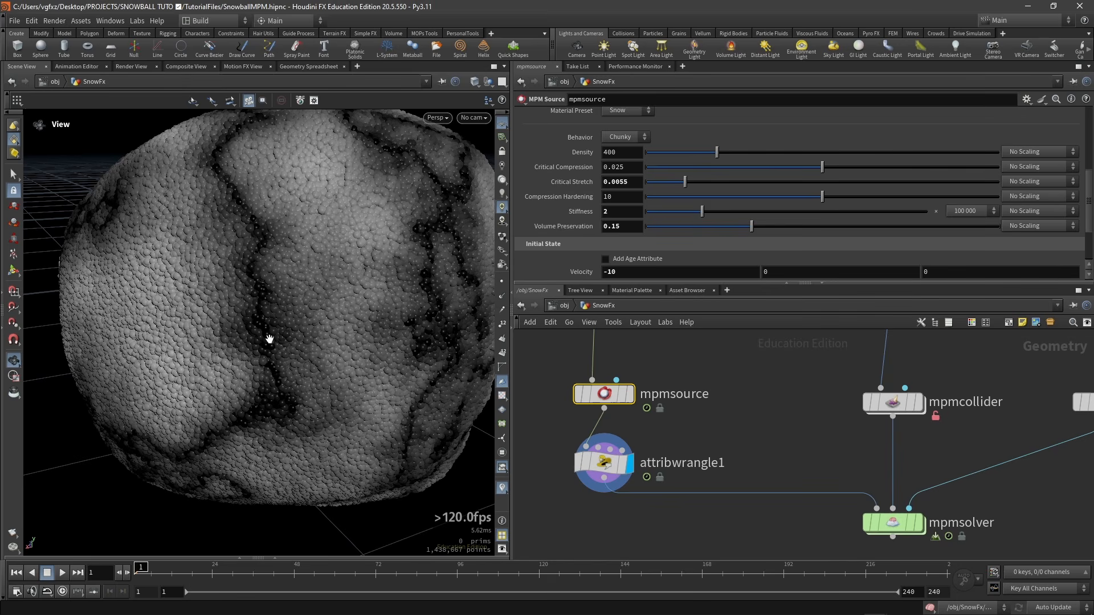
scroll(262, 320, down, 10)
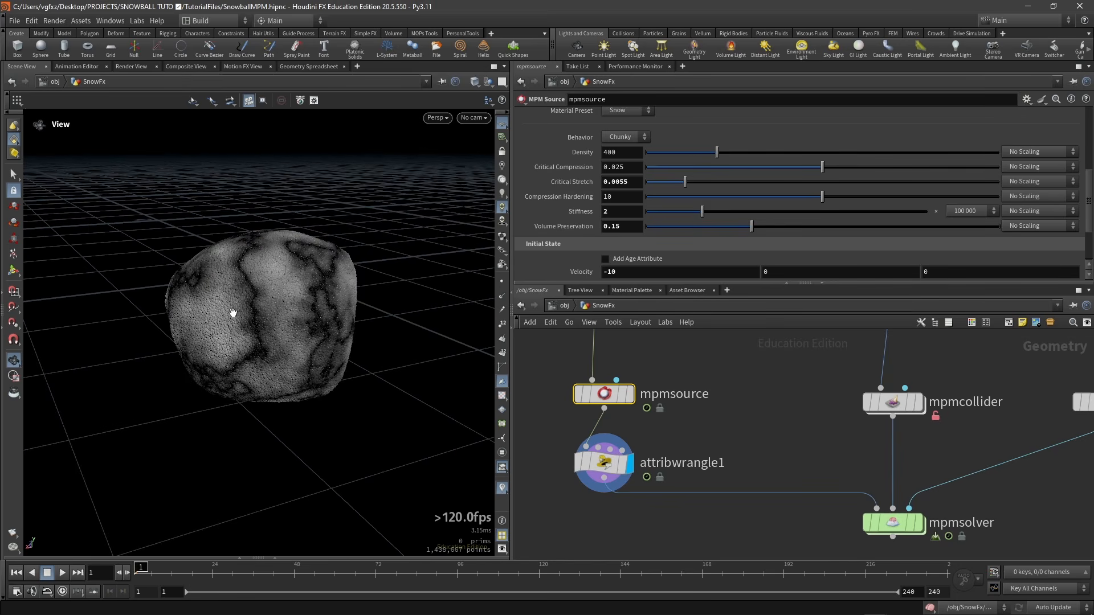
scroll(233, 328, up, 5)
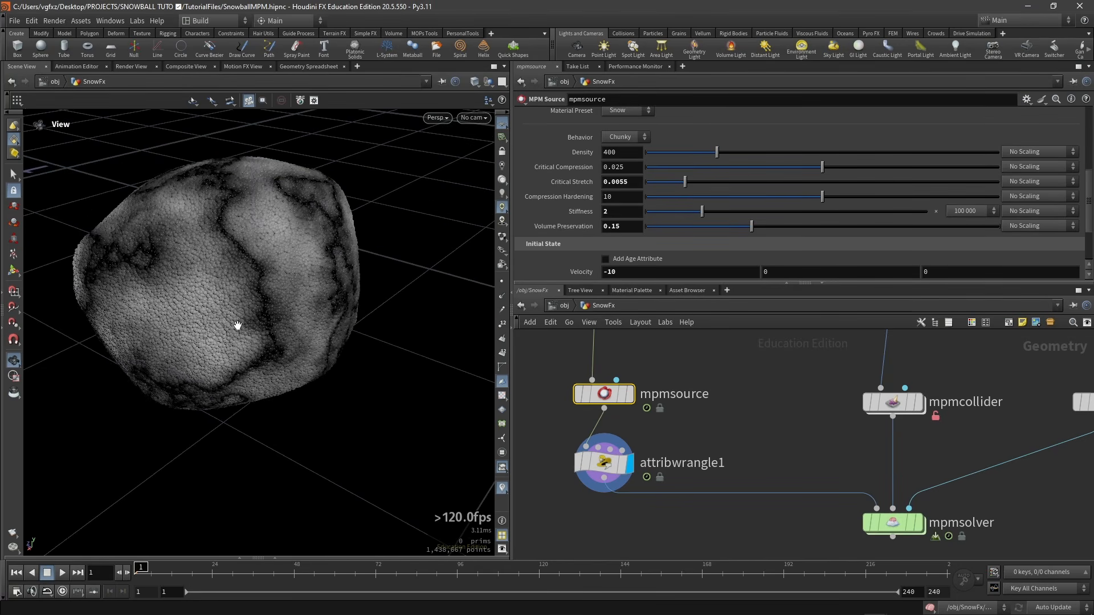
drag(237, 325, 304, 300)
scroll(279, 288, up, 4)
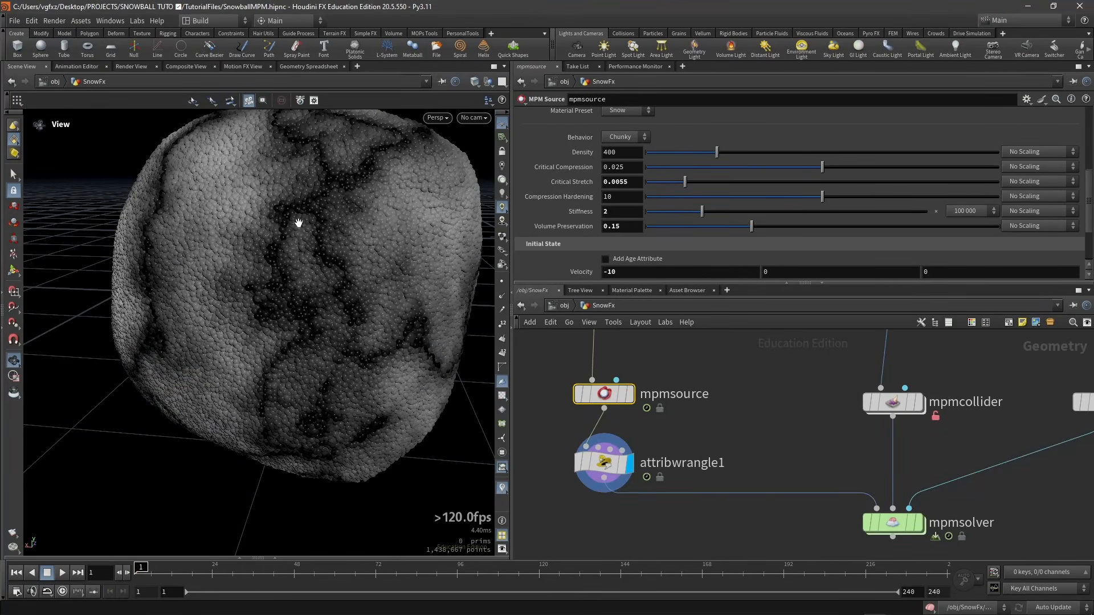
scroll(288, 268, down, 3)
drag(285, 276, 254, 266)
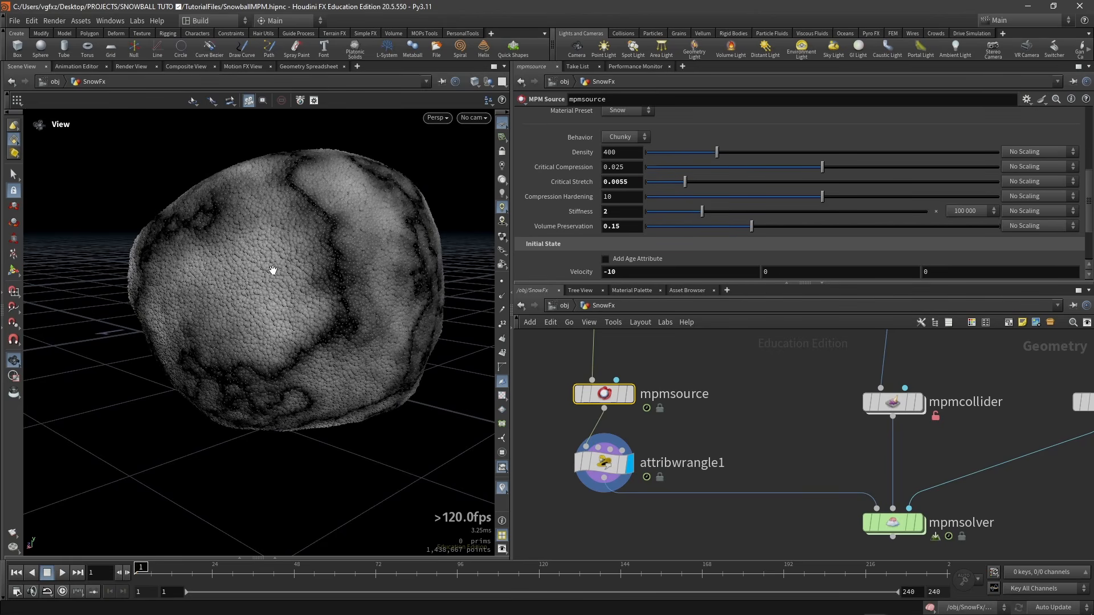
drag(278, 298, 272, 355)
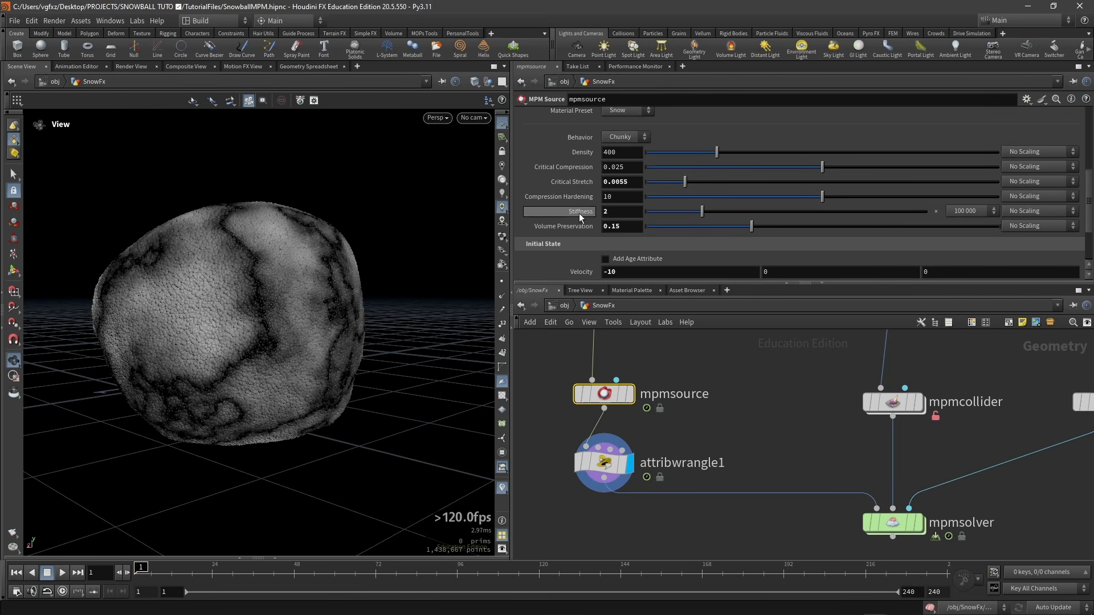
mouse_move(579, 213)
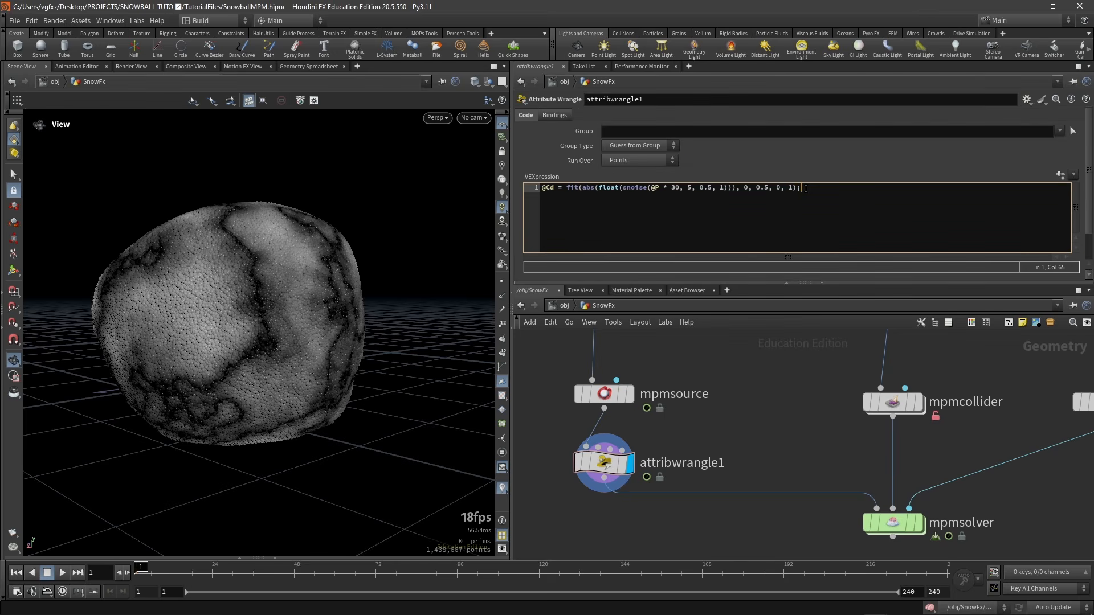
key(Return)
text(@E *= @Cd.x)
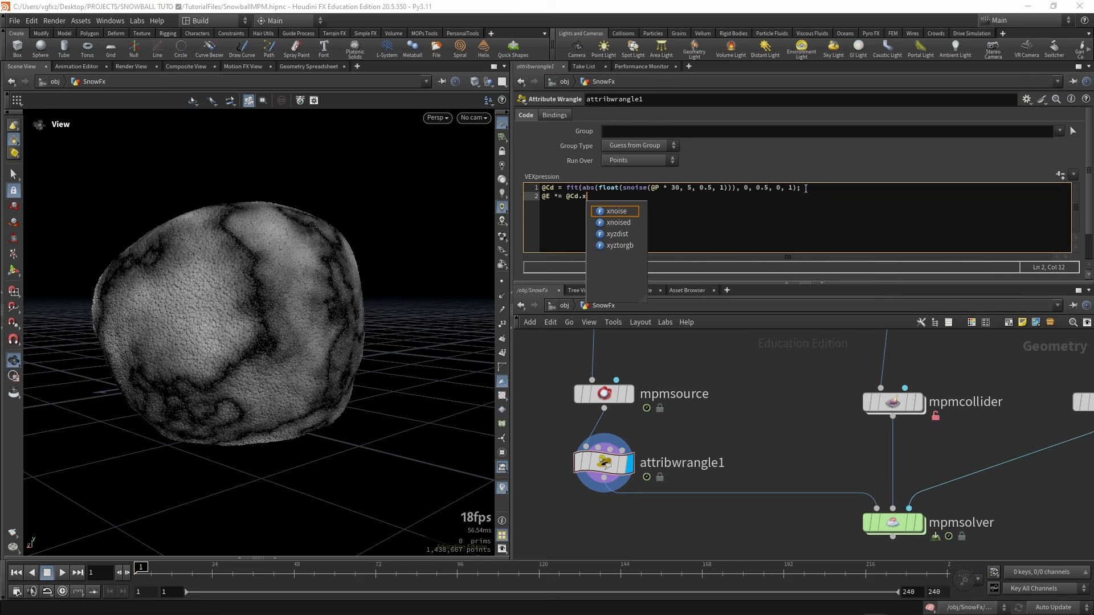
text(;)
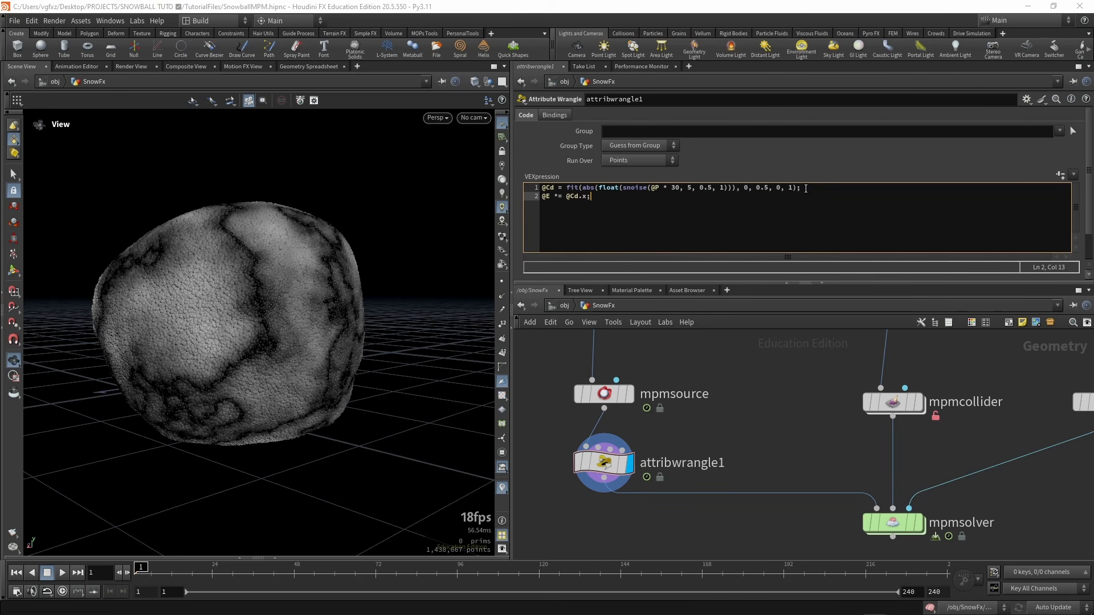
key(ctrl+Return)
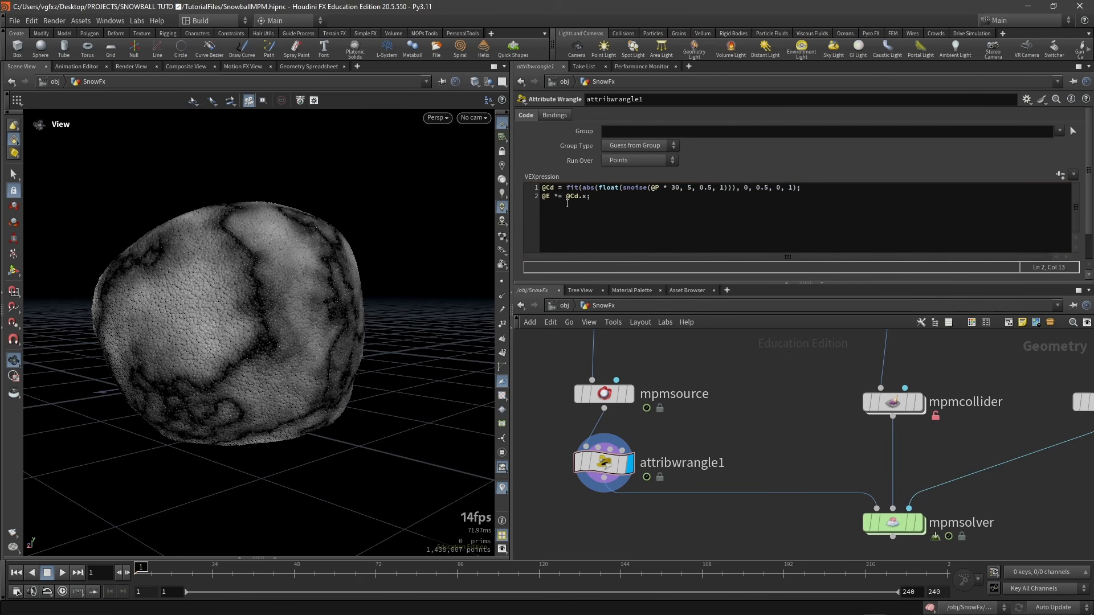
click(567, 196)
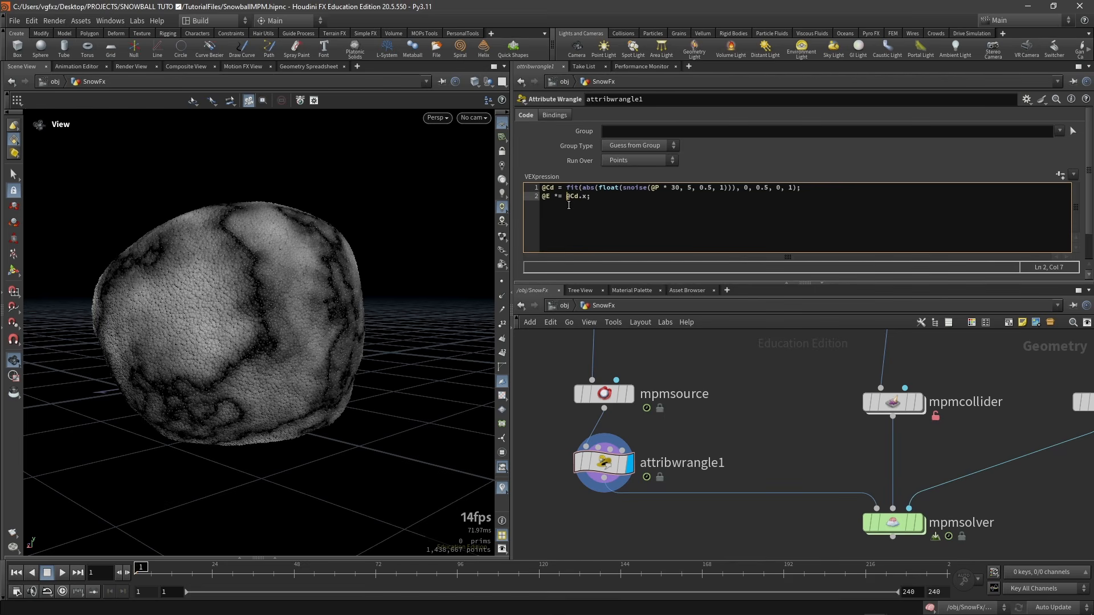
text(fit)
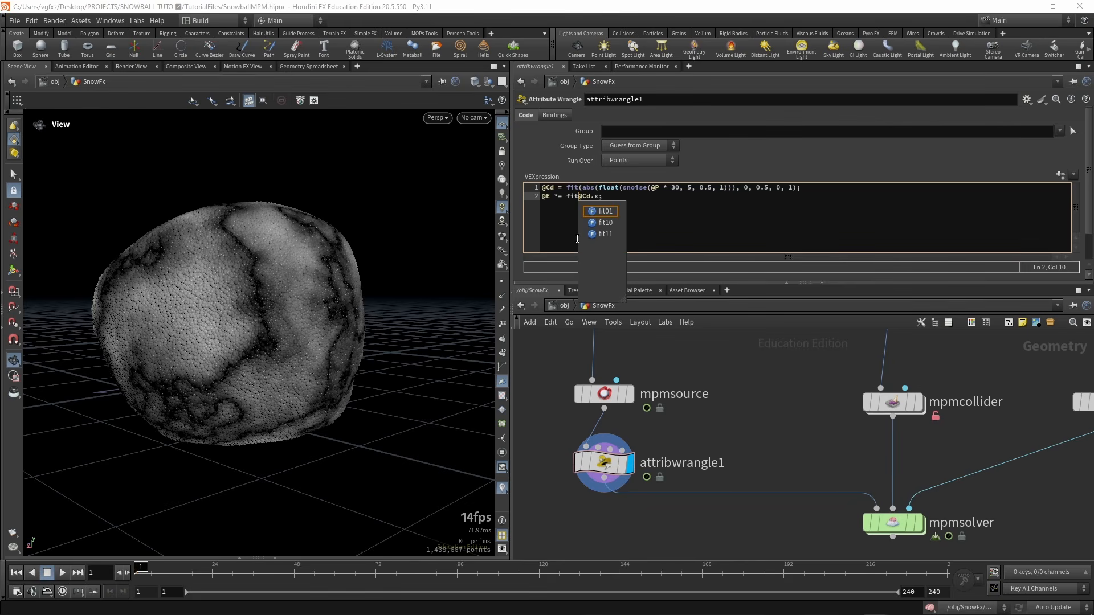
text(01()
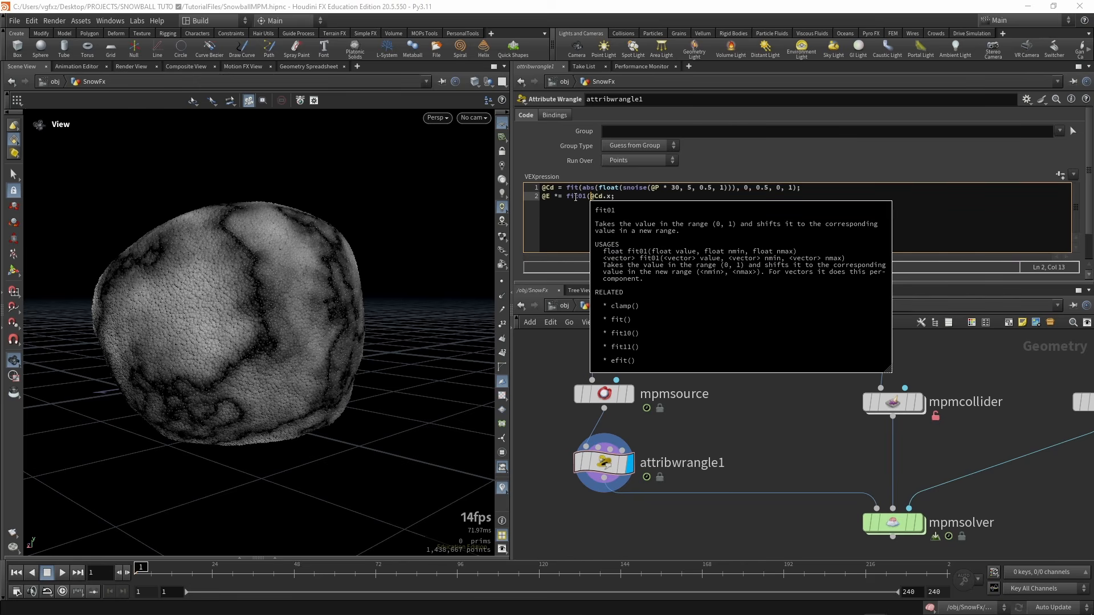
click(610, 196)
text(,)
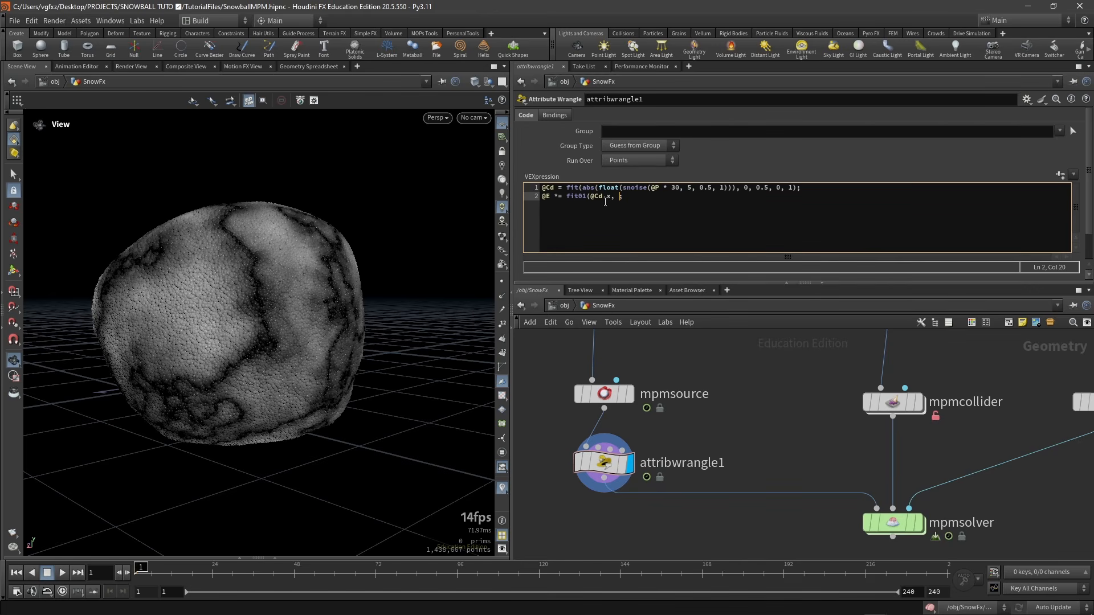
scroll(254, 285, up, 3)
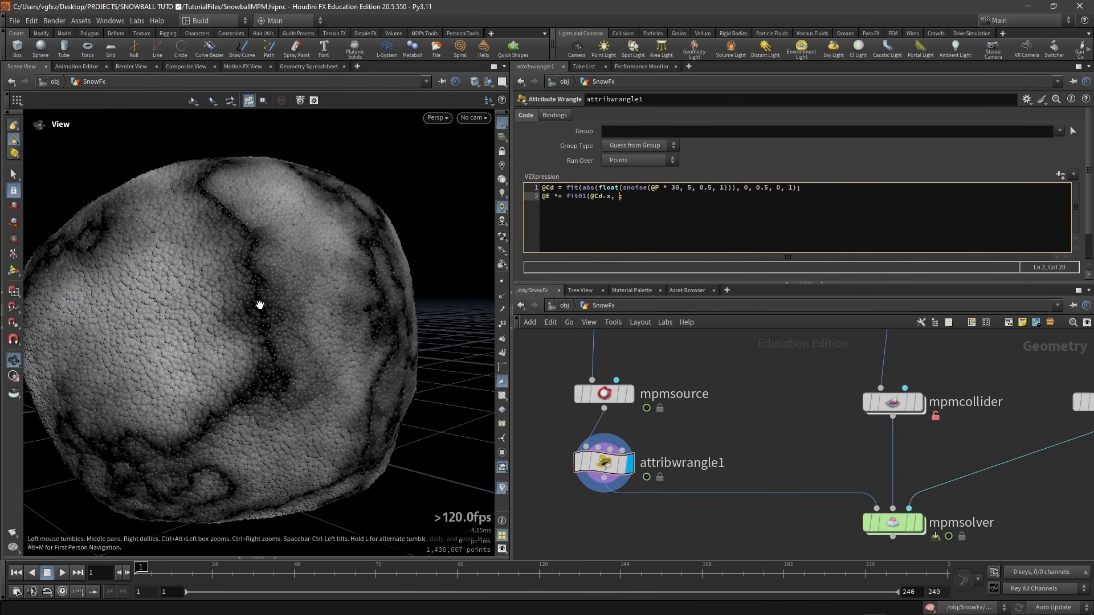
scroll(260, 305, down, 1)
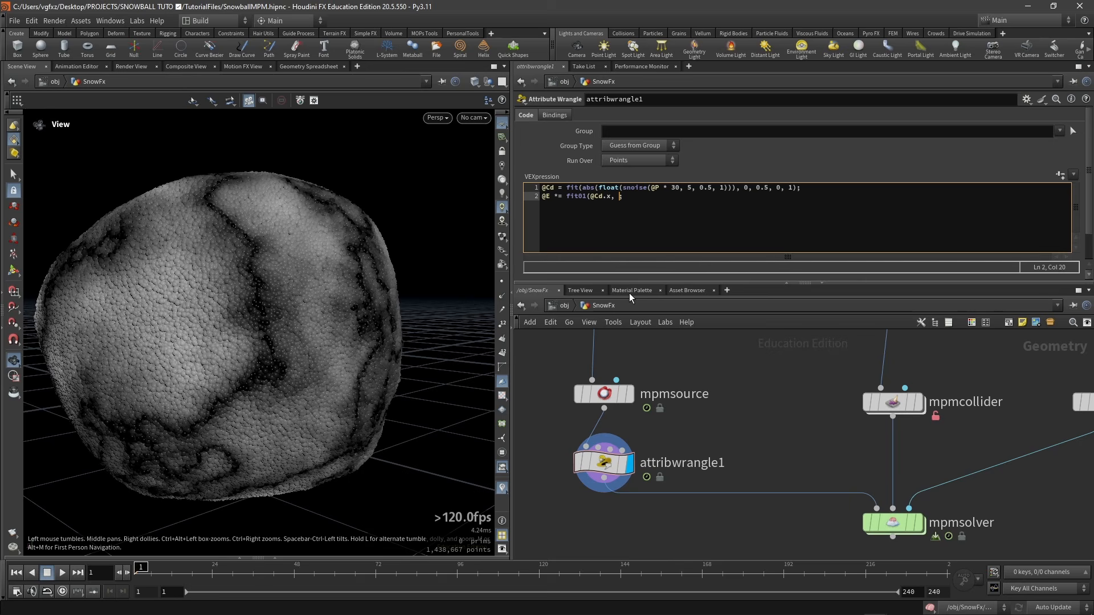
text(0.1, 5);)
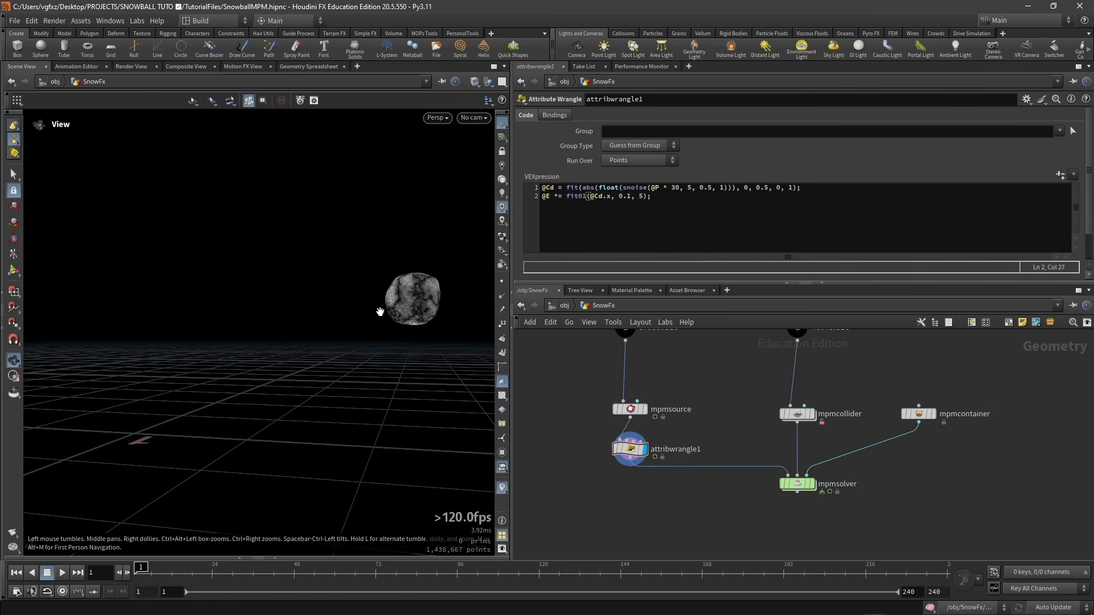
Display the mpmsolver and turn on a visualizer for its Jp point attribute from the node info
drag(379, 312, 390, 325)
click(781, 504)
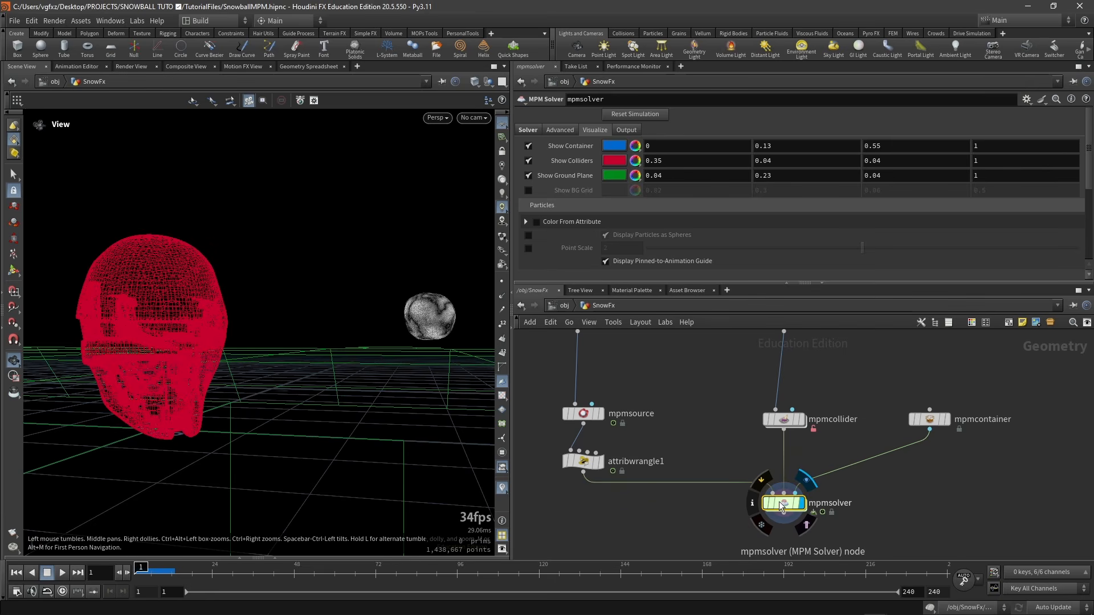
click(753, 503)
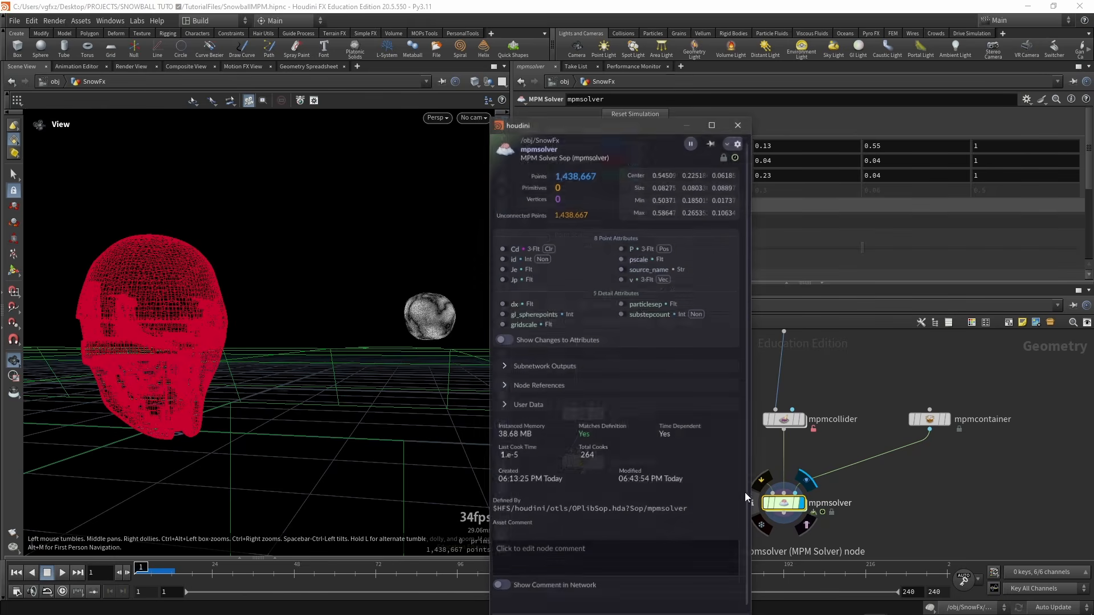
click(502, 279)
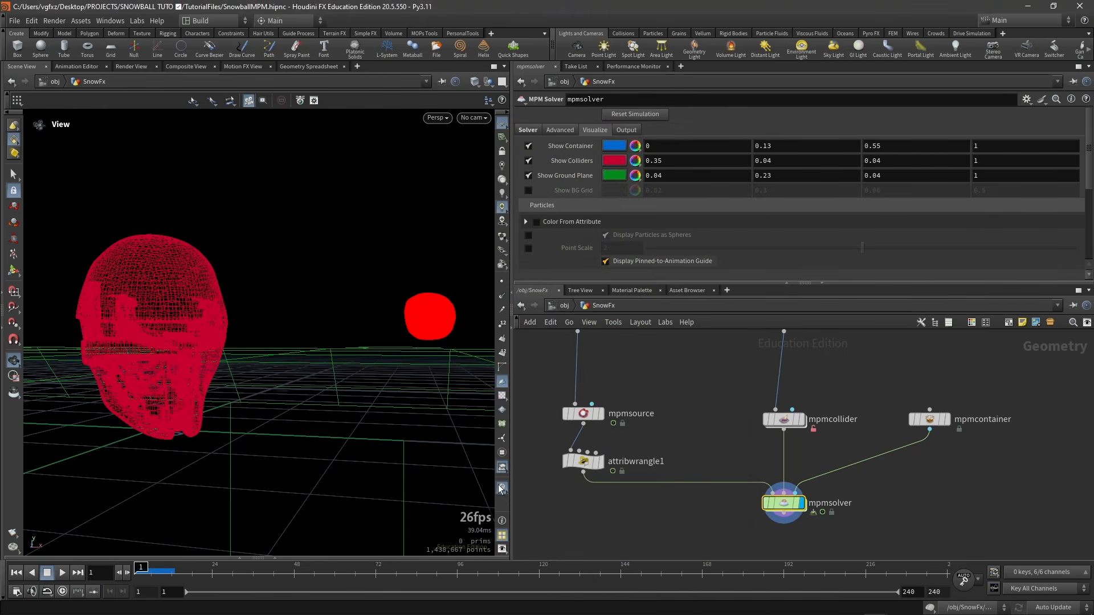
Edit the Jp point attribute visualizer so its colour ramp range has a maximum of 35, and close its settings
click(500, 489)
click(610, 452)
click(576, 500)
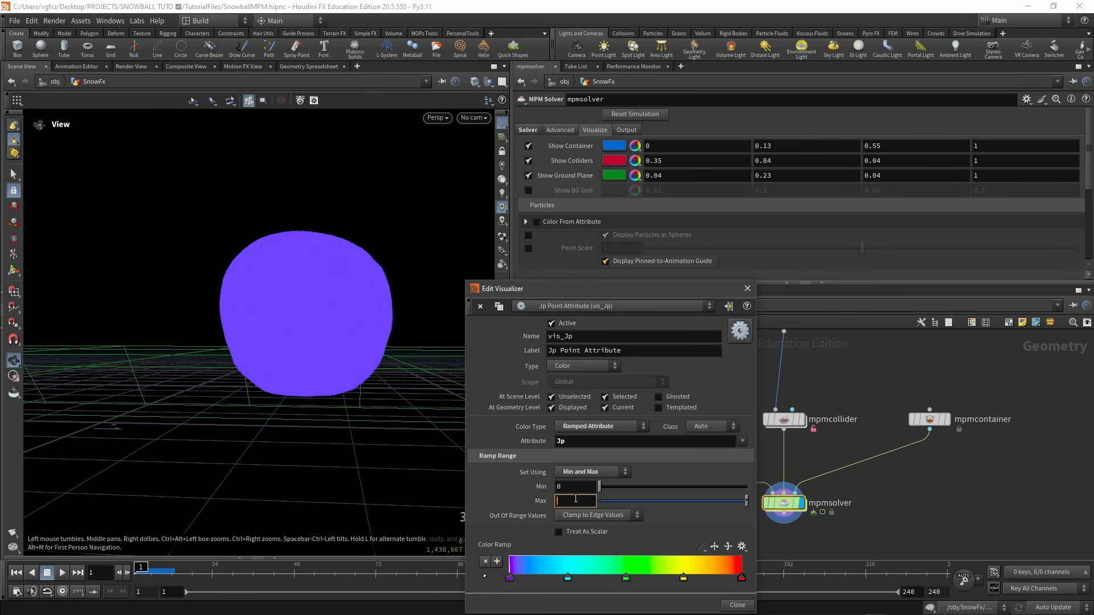
key(Return)
middle_drag(575, 500, 535, 507)
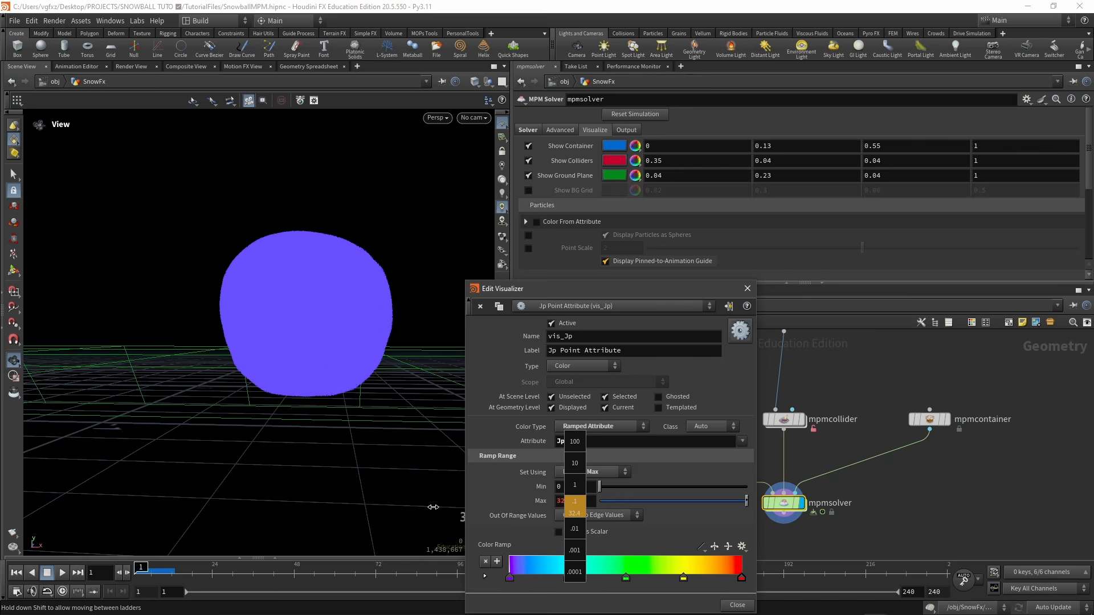
middle_drag(323, 506, 597, 509)
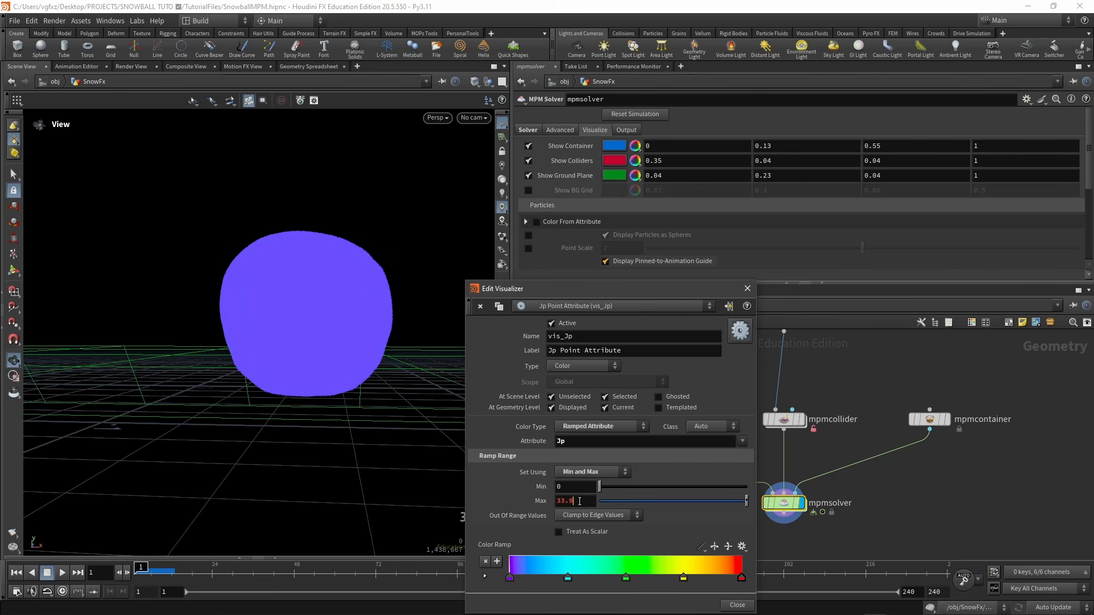
key(BackSpace)
key(BackSpace)
key(Return)
drag(577, 289, 490, 164)
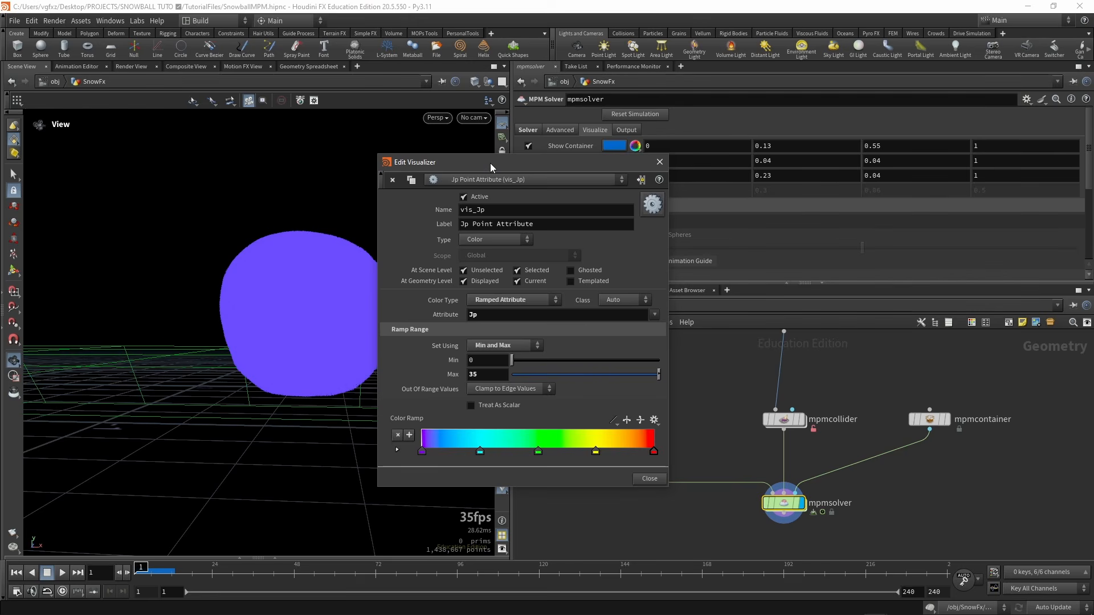
click(659, 162)
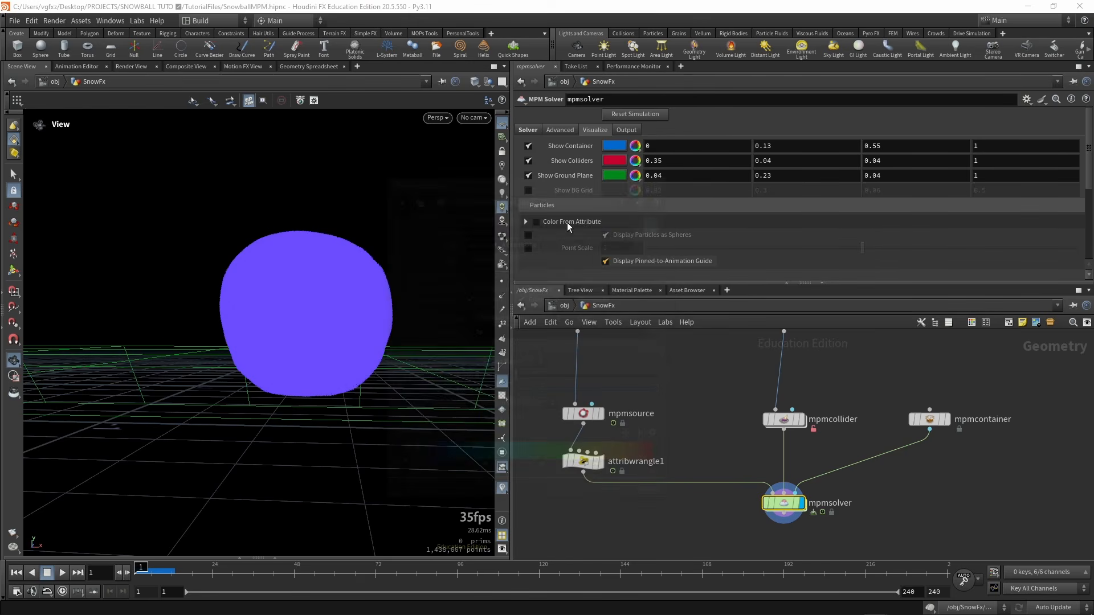
scroll(272, 327, down, 5)
scroll(271, 327, down, 2)
drag(247, 319, 331, 335)
drag(126, 359, 171, 371)
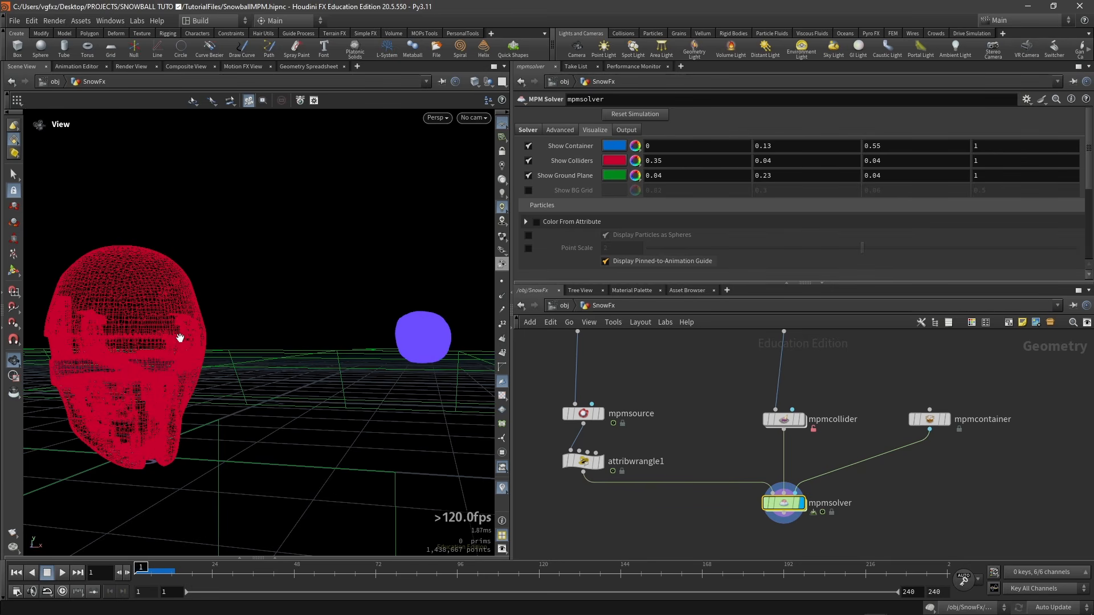
drag(180, 338, 183, 328)
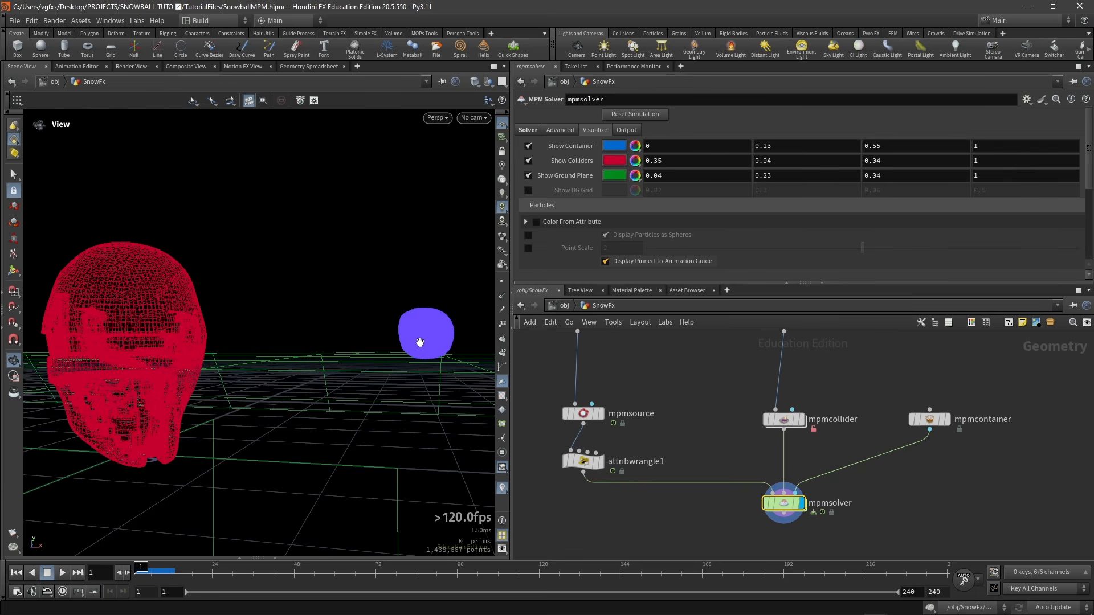
Render a flipbook of the simulation over frames 1–40 and inspect the Jp colours as the snowball breaks over the helmet
mouse_move(306, 356)
mouse_down()
mouse_move(285, 357)
mouse_move(292, 343)
mouse_up()
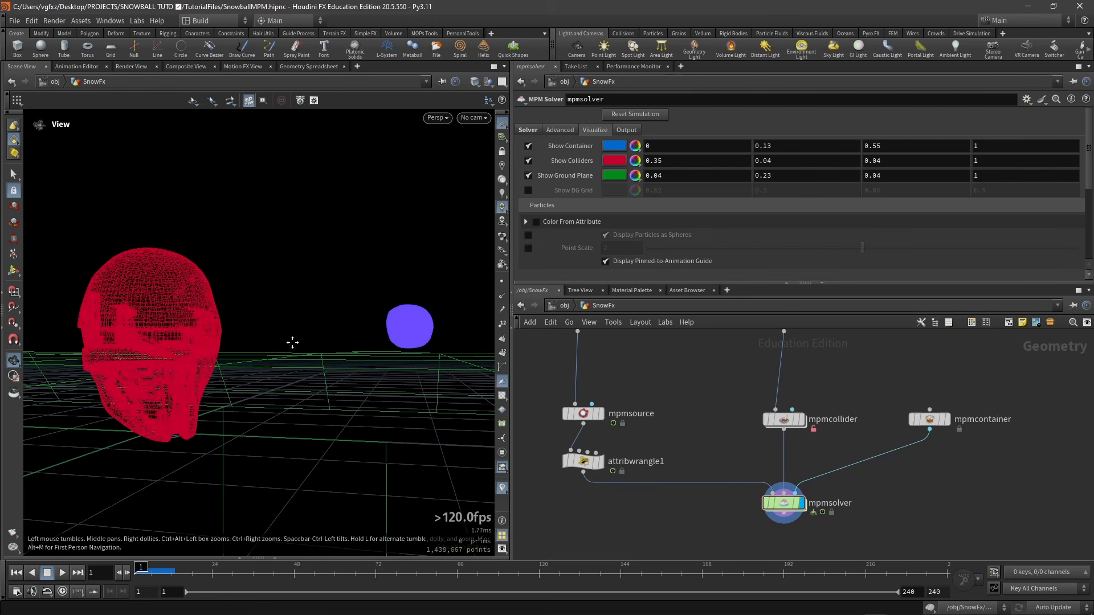
click(13, 533)
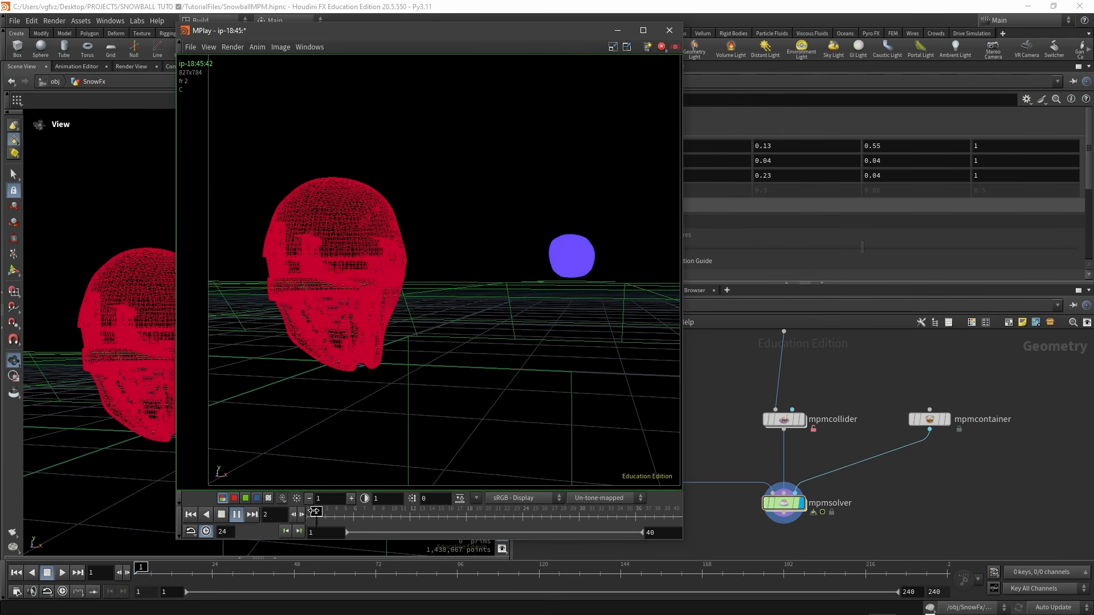
scroll(397, 242, up, 2)
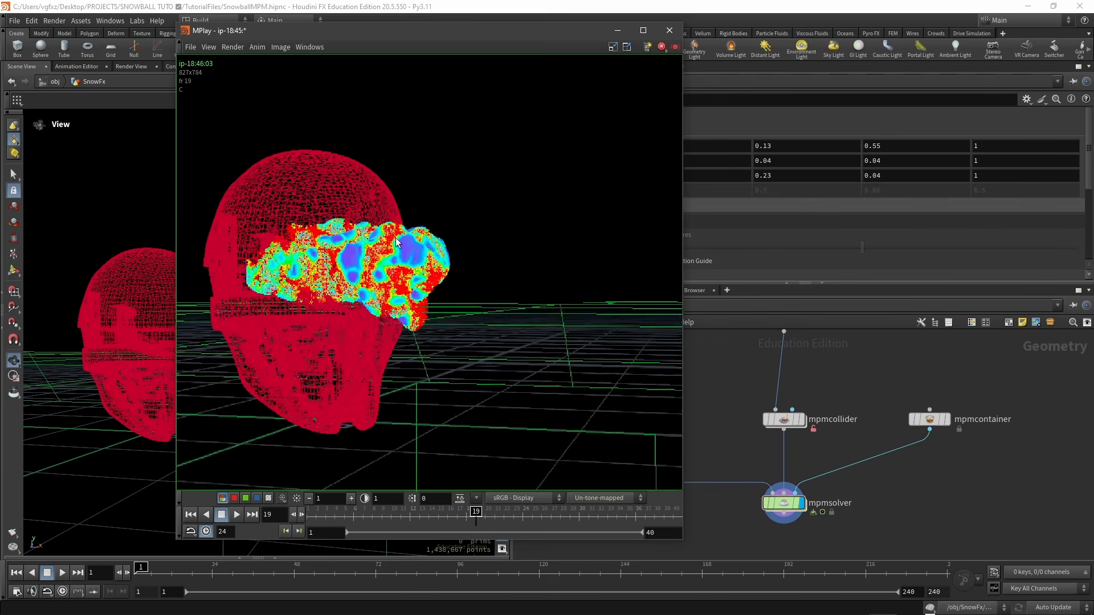
scroll(402, 242, up, 2)
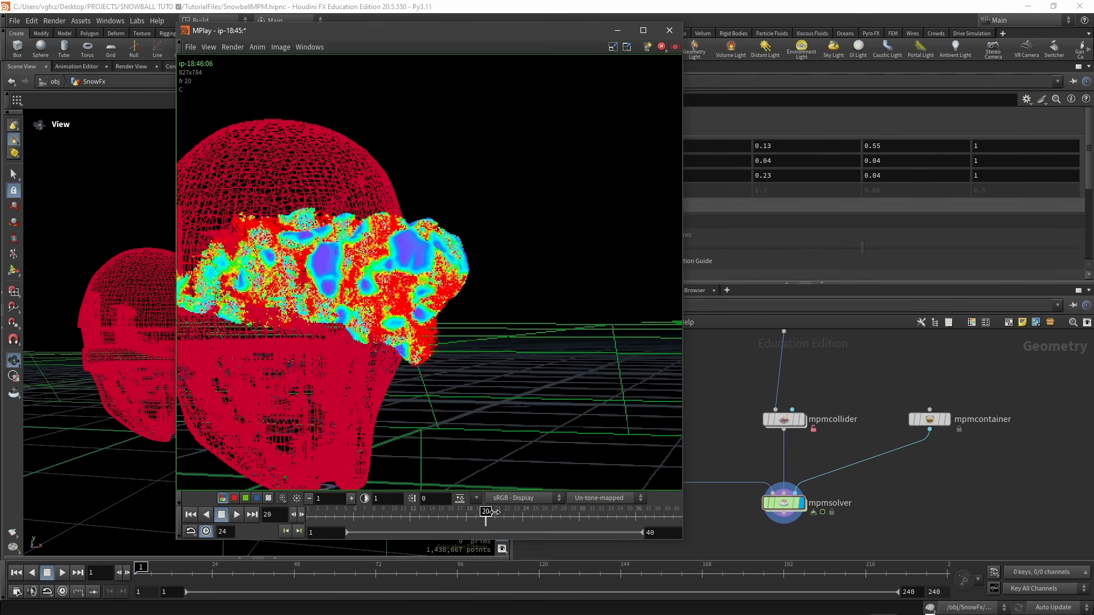
scroll(319, 278, down, 3)
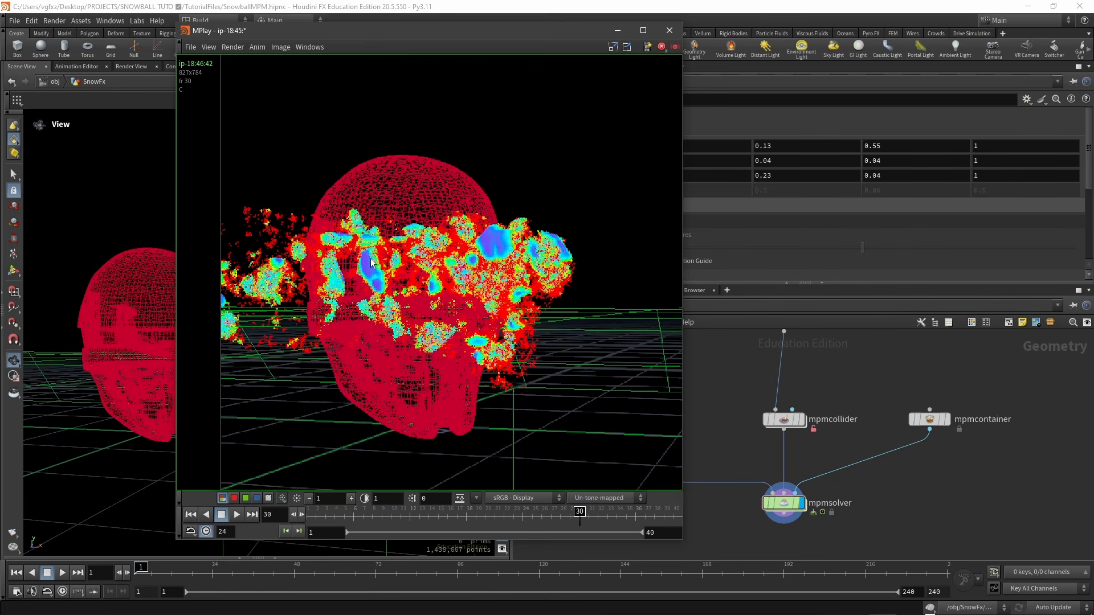
Examine the flipbook around frames 21–28, comparing the Jp colours of the loose debris with those of the solid snow clumps
drag(449, 506, 560, 500)
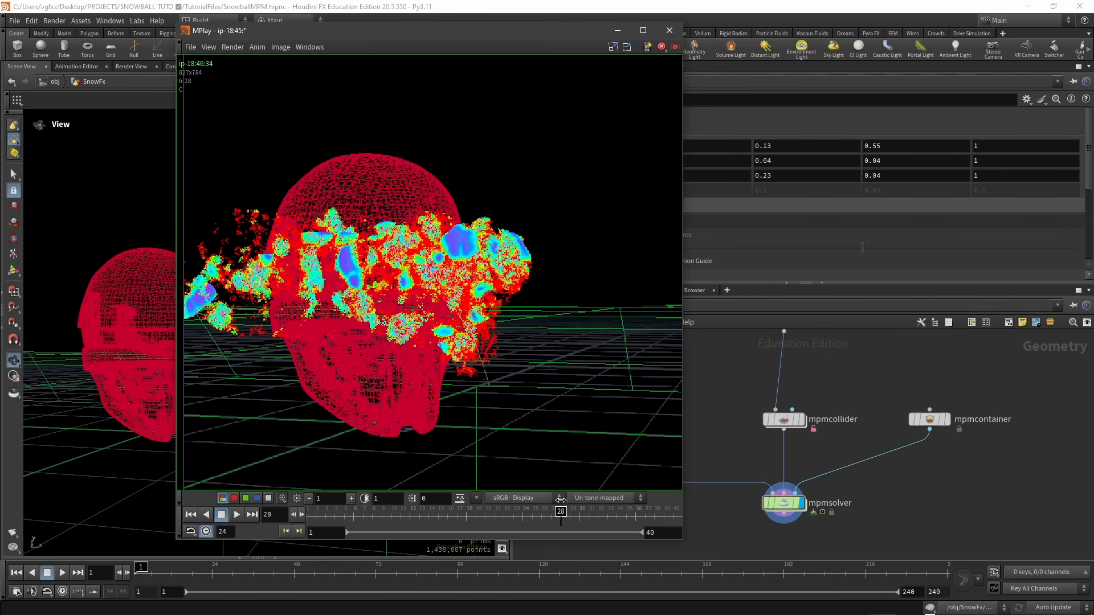
scroll(271, 244, up, 5)
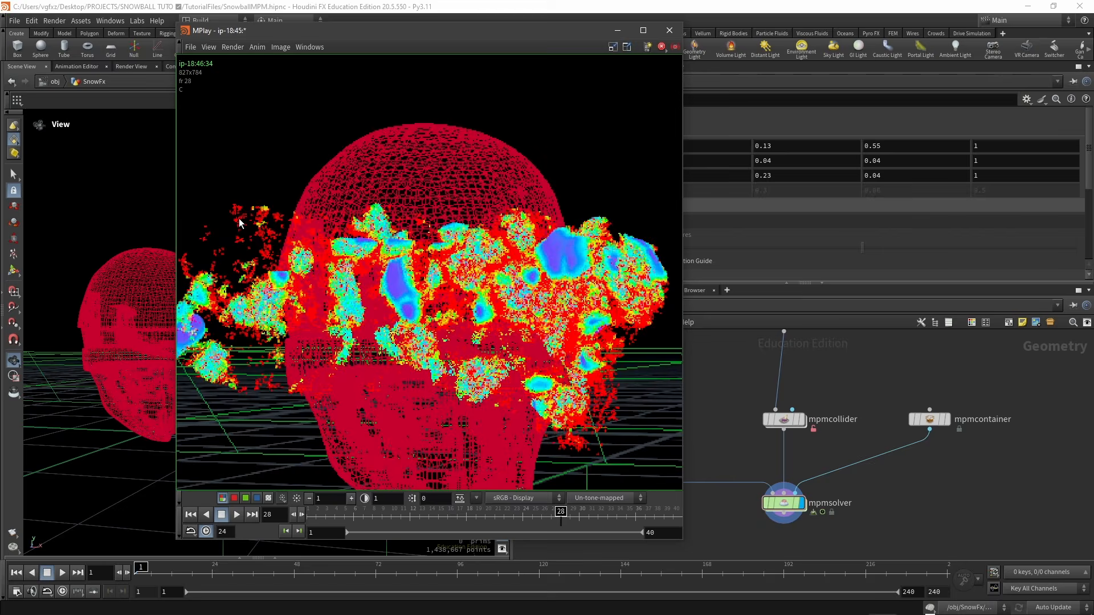
scroll(279, 239, down, 3)
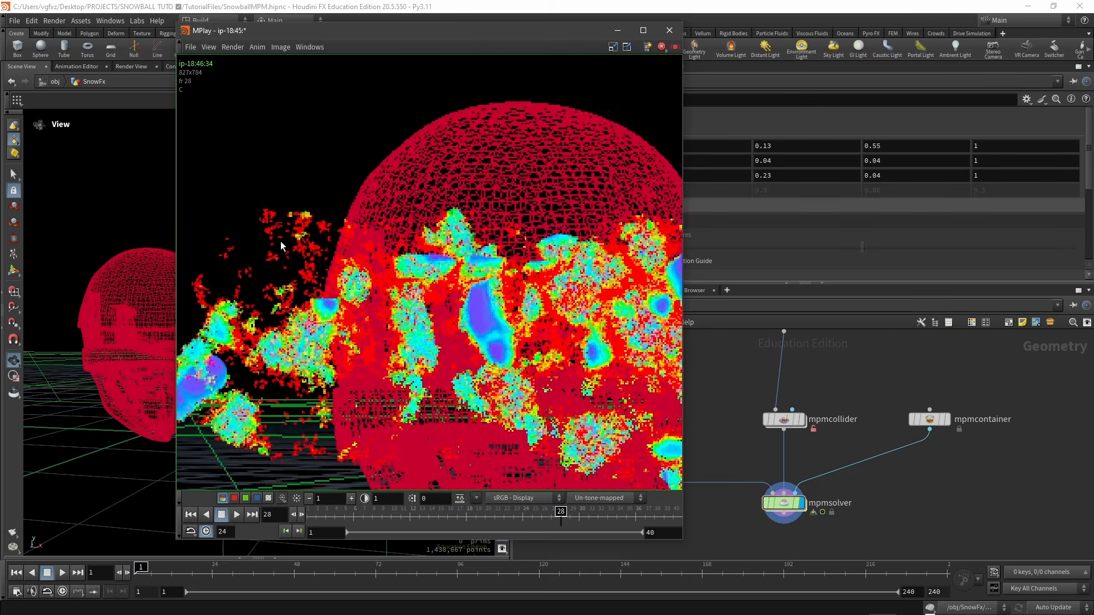
scroll(275, 229, up, 4)
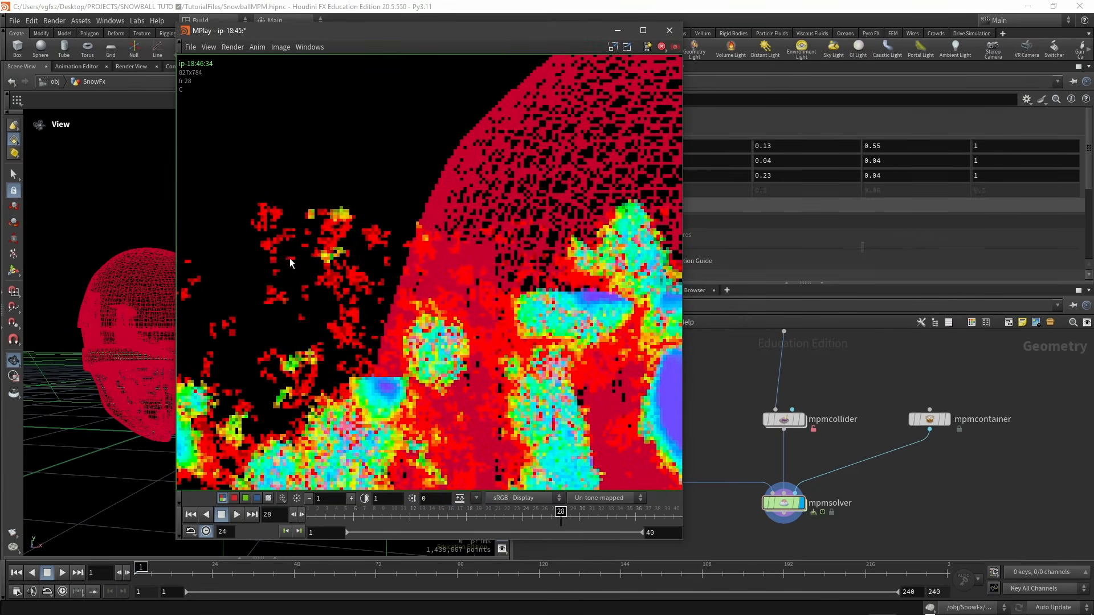
scroll(290, 263, down, 6)
drag(450, 511, 501, 511)
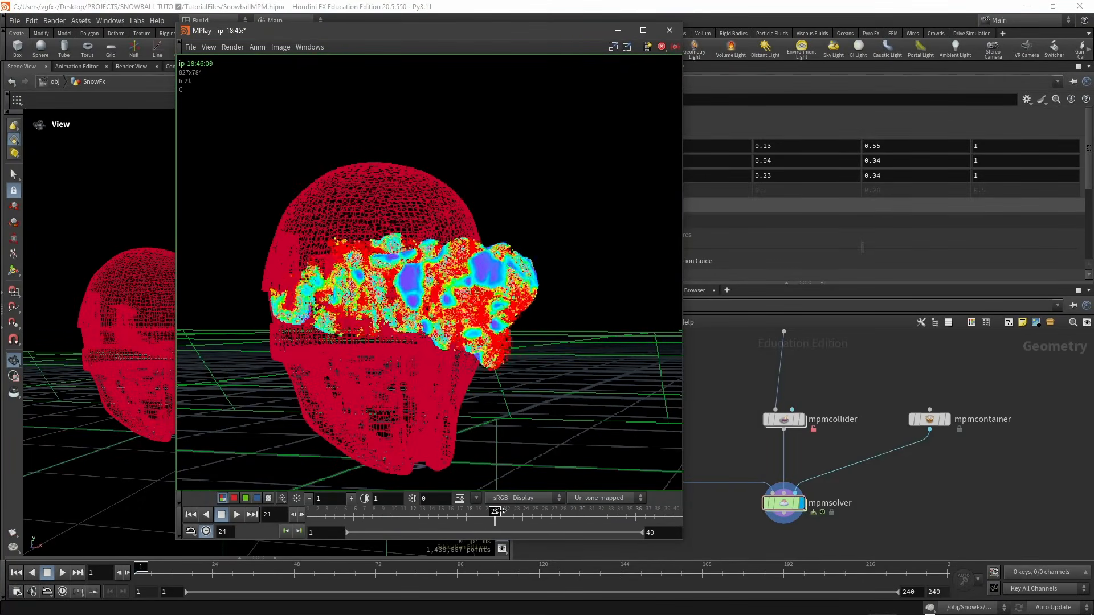
drag(502, 511, 526, 511)
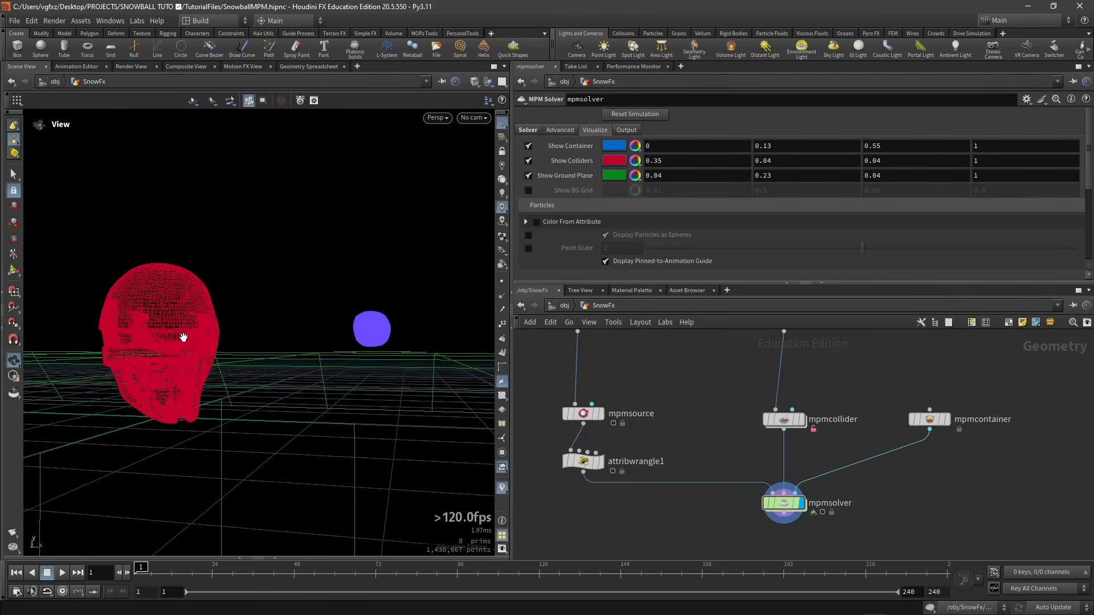
drag(183, 337, 186, 342)
scroll(187, 340, up, 3)
middle_drag(192, 321, 194, 332)
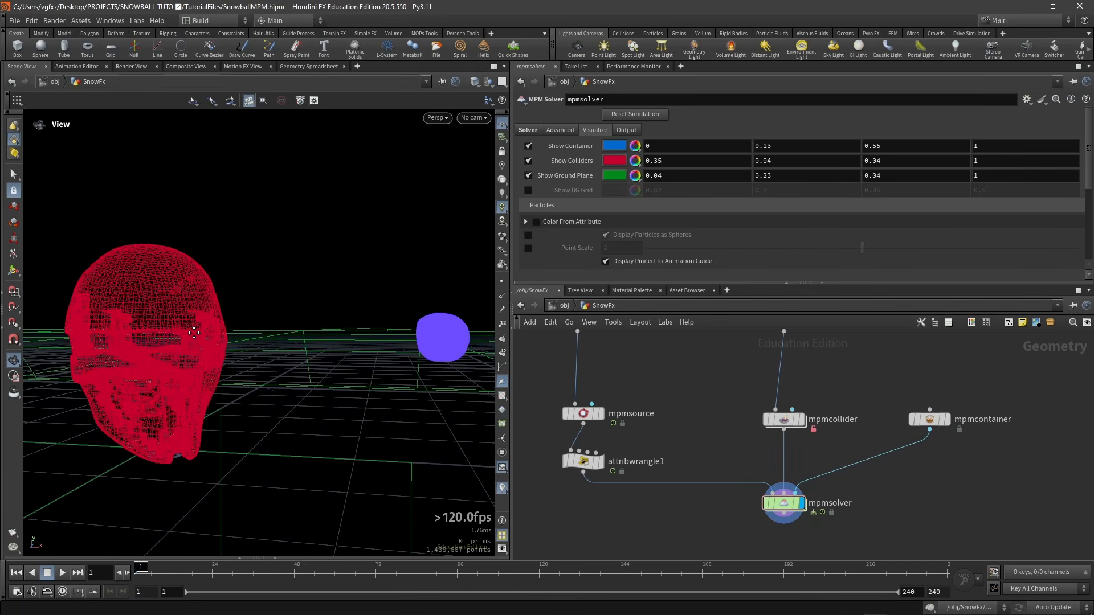
scroll(194, 334, down, 4)
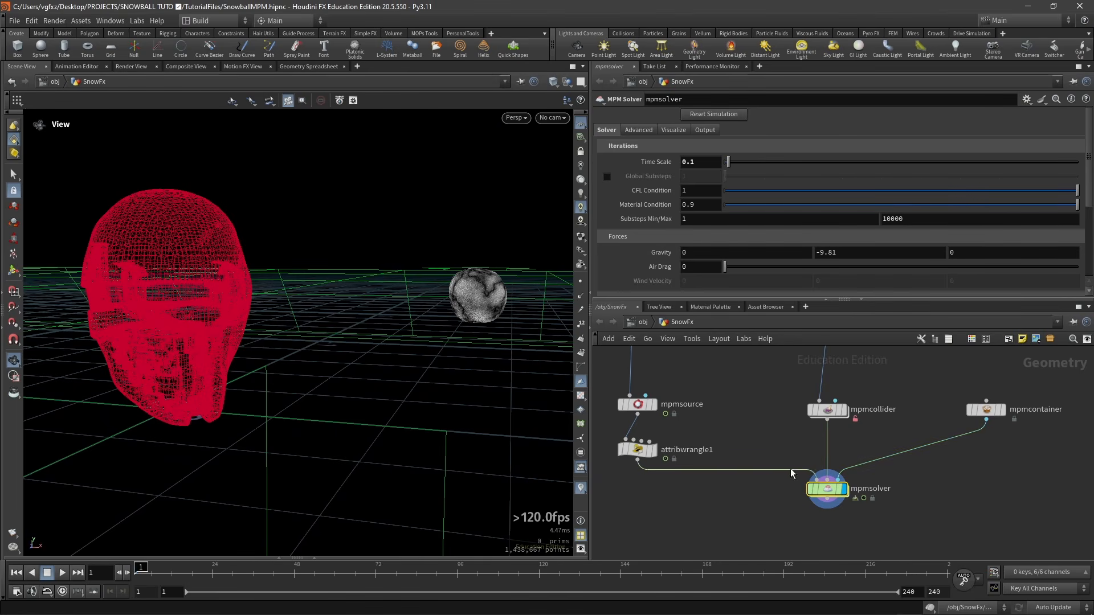
Disable the ground plane on the mpmsolver
click(814, 471)
scroll(716, 173, down, 4)
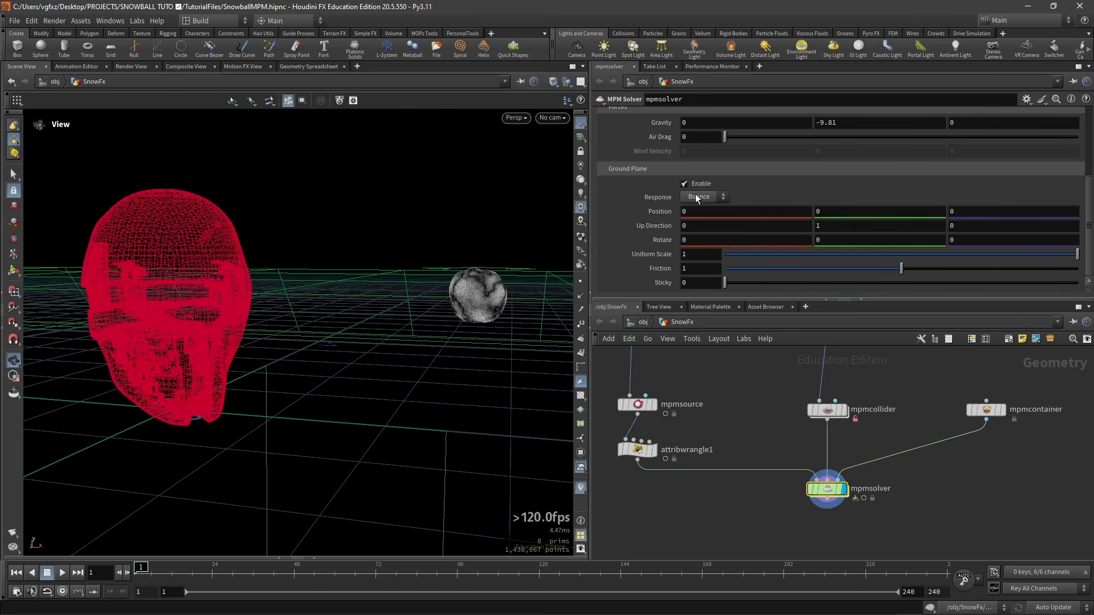
drag(310, 360, 367, 347)
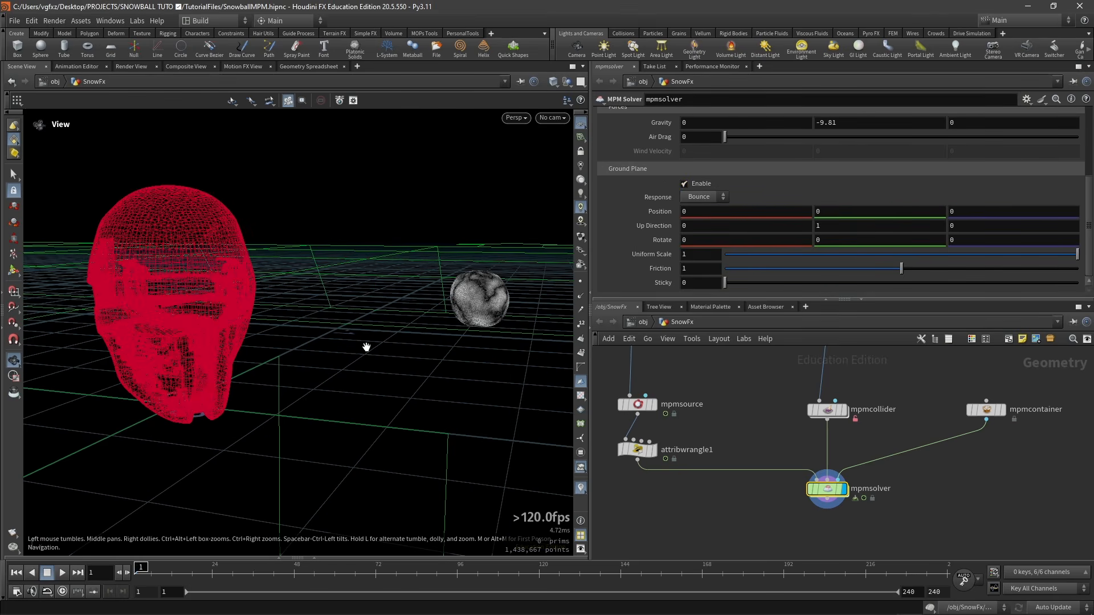
click(684, 183)
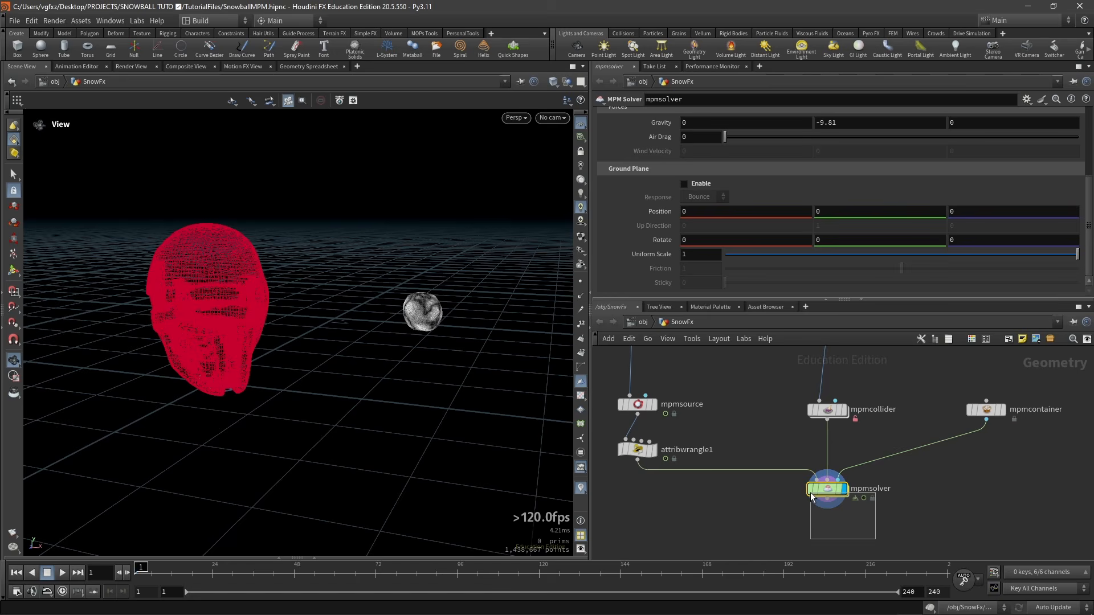
Turn on the template display of the HelmetGEO null so the helmet geometry shows alongside the solver
middle_drag(882, 387, 888, 492)
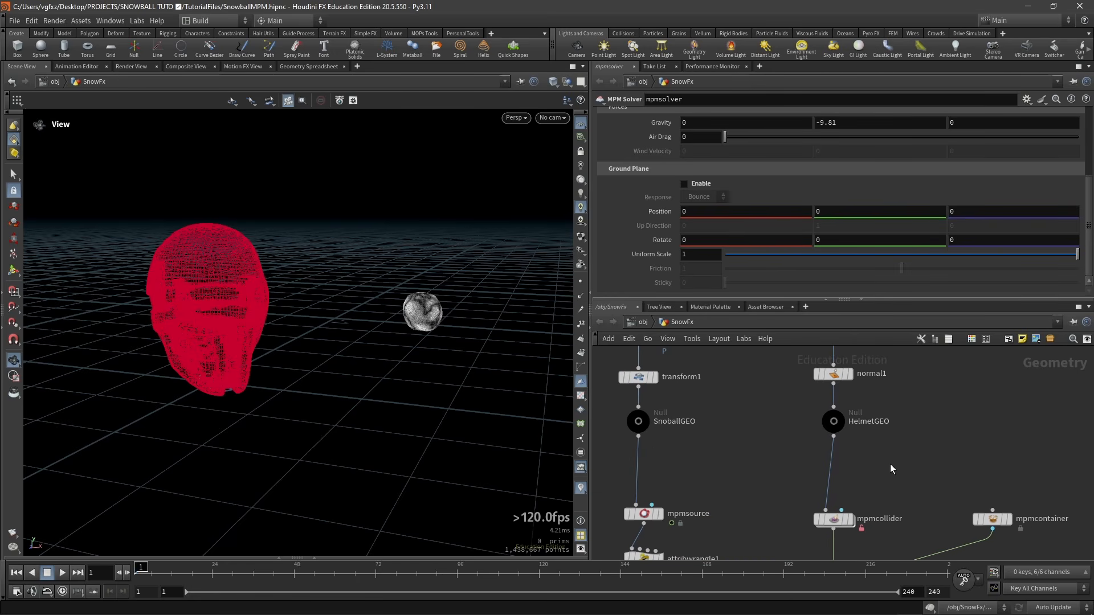
click(832, 418)
key(shift+e)
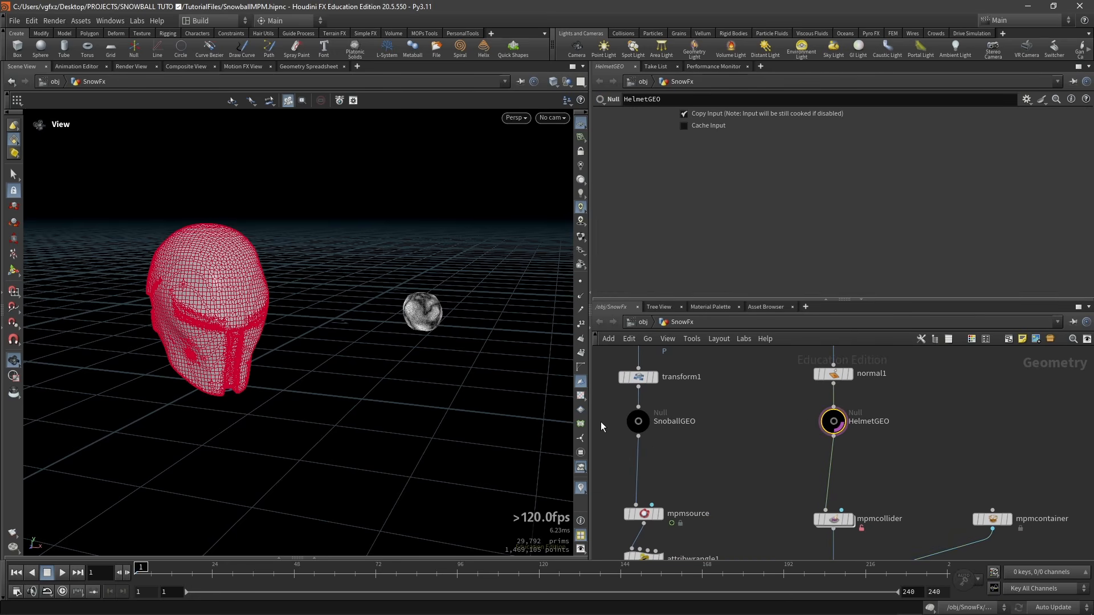
Select the mpmcontainer node and set the scene's update mode to Manual
scroll(807, 474, down, 1)
middle_drag(807, 474, 744, 423)
click(898, 459)
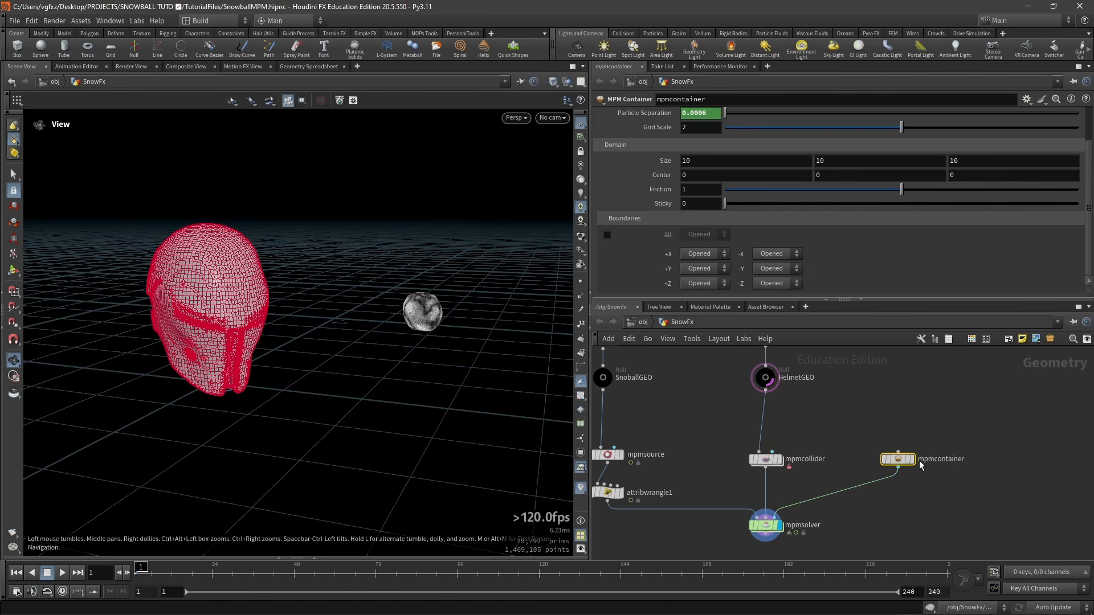
click(1055, 607)
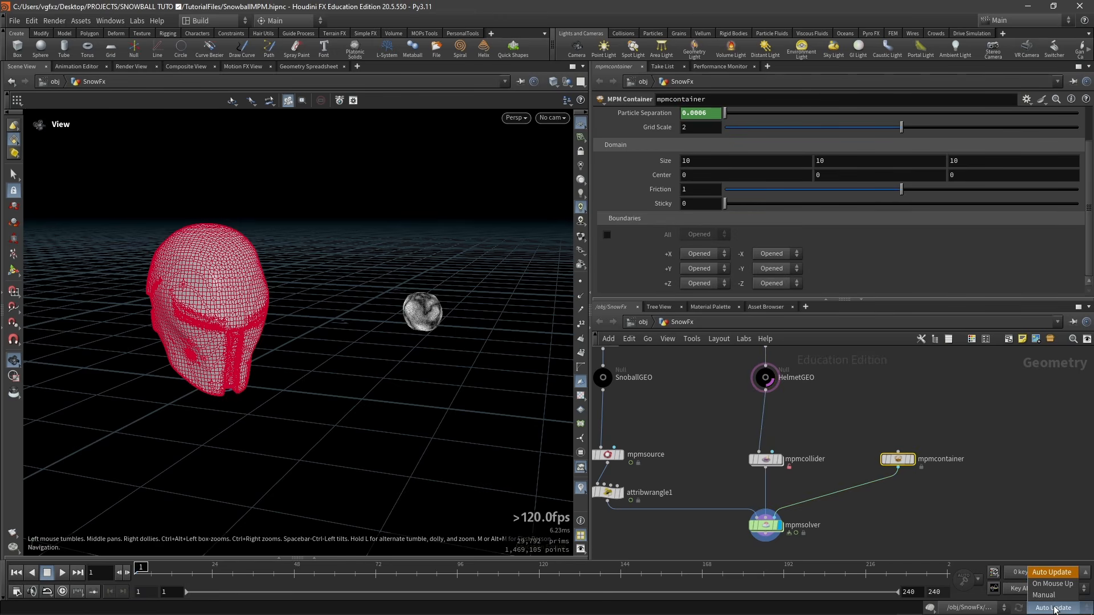
click(1044, 595)
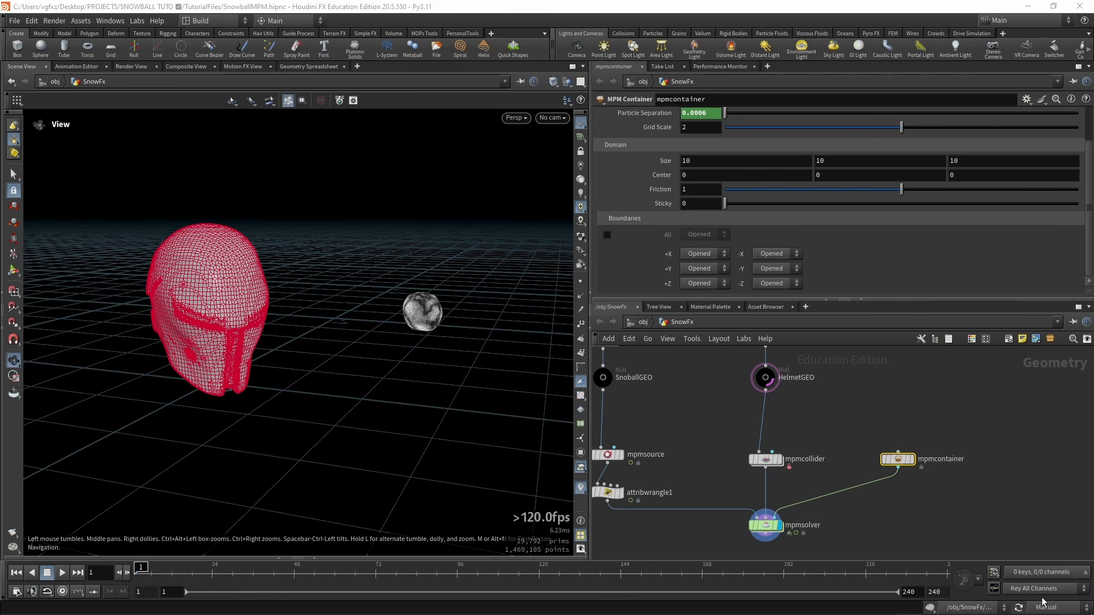
Shrink the mpmcontainer domain around the helmet and snowball to about 1.84 × 1.02 × 1.72 using its viewport handles
key(Return)
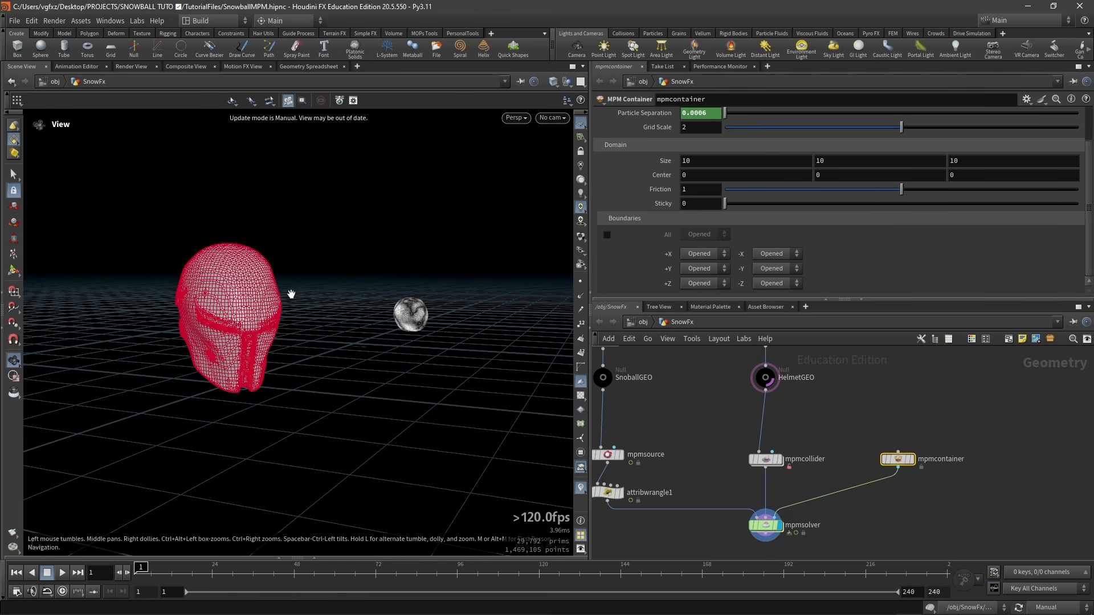
alt+right_drag(325, 305, 138, 342)
alt+drag(137, 342, 177, 341)
mouse_move(157, 356)
mouse_down()
mouse_move(264, 337)
mouse_move(148, 353)
mouse_up()
drag(364, 382, 312, 346)
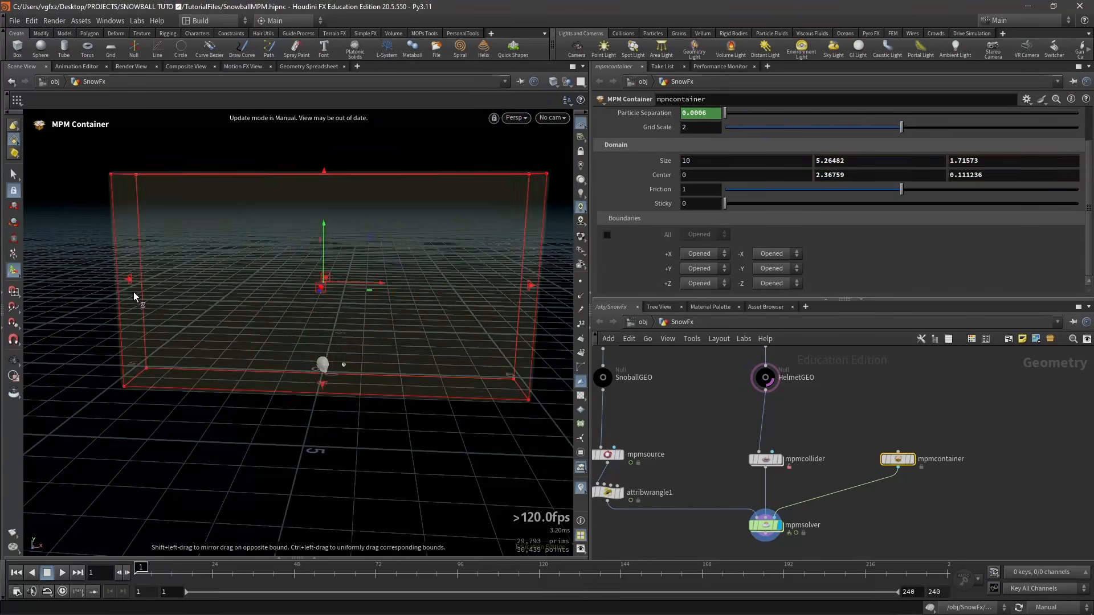
alt+drag(330, 379, 292, 293)
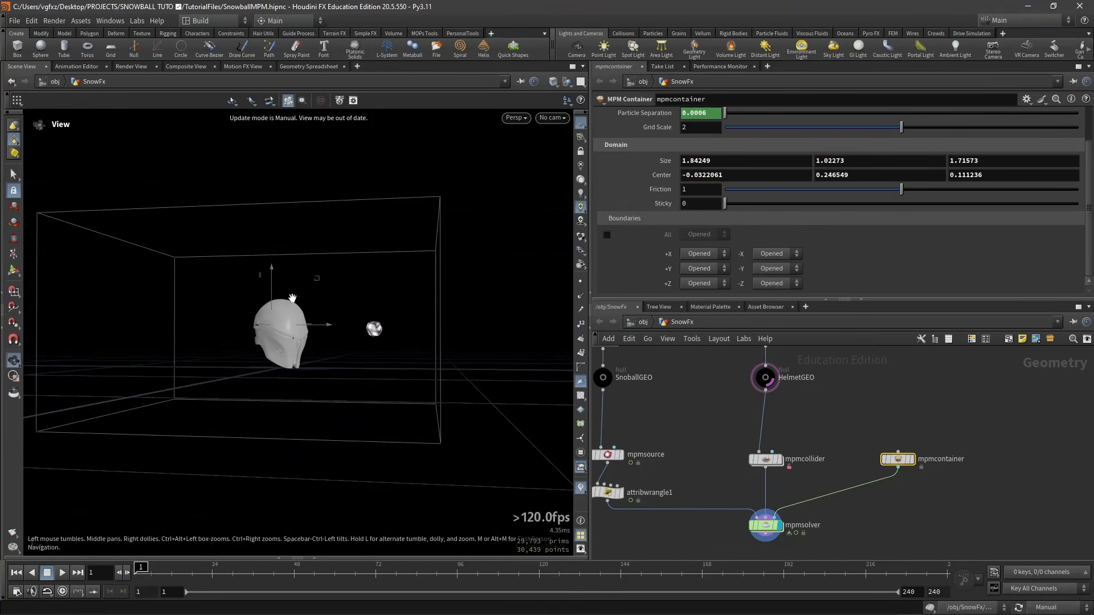
Pull the container's two side walls closer to the helmet, narrowing the domain's Z size to about 1.10
alt+drag(293, 298, 301, 346)
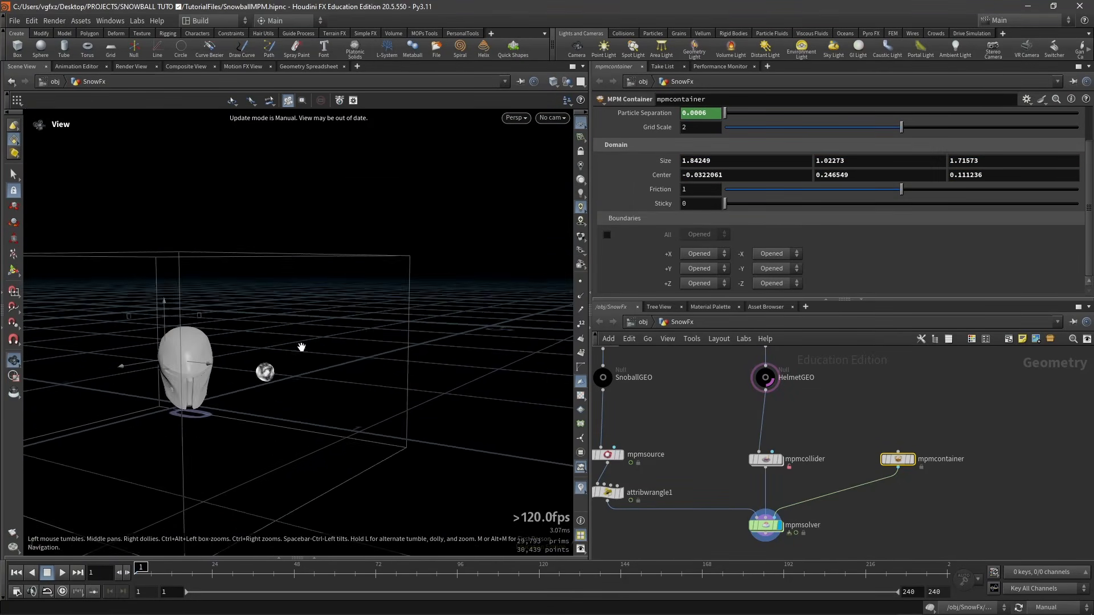
alt+right_drag(301, 347, 214, 371)
alt+drag(215, 371, 112, 398)
alt+middle_drag(112, 398, 276, 359)
alt+right_drag(276, 359, 230, 356)
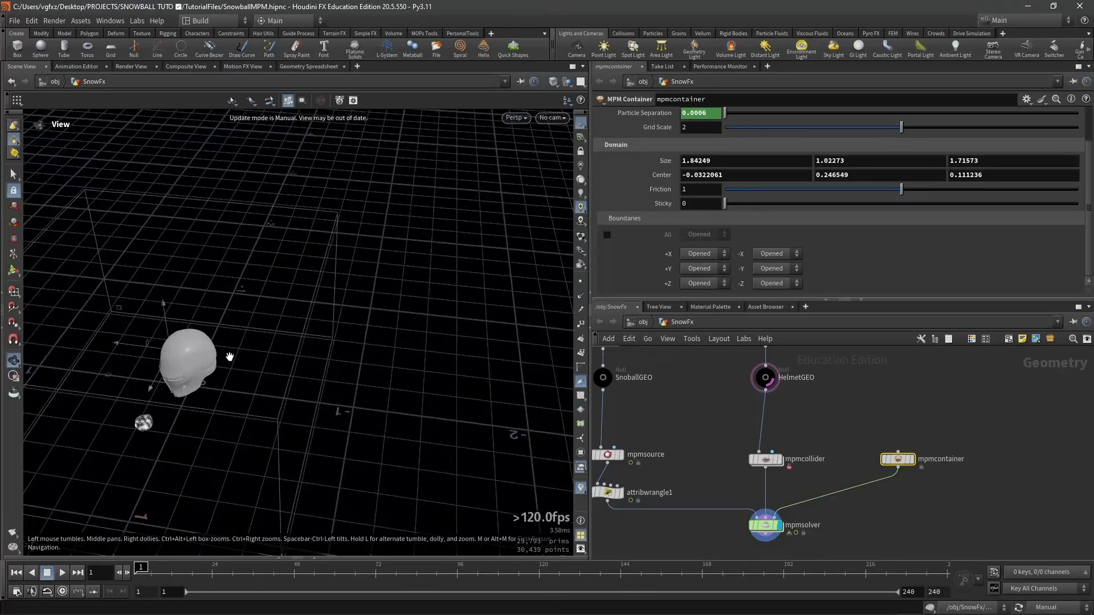
alt+drag(230, 357, 320, 374)
alt+middle_drag(319, 374, 310, 397)
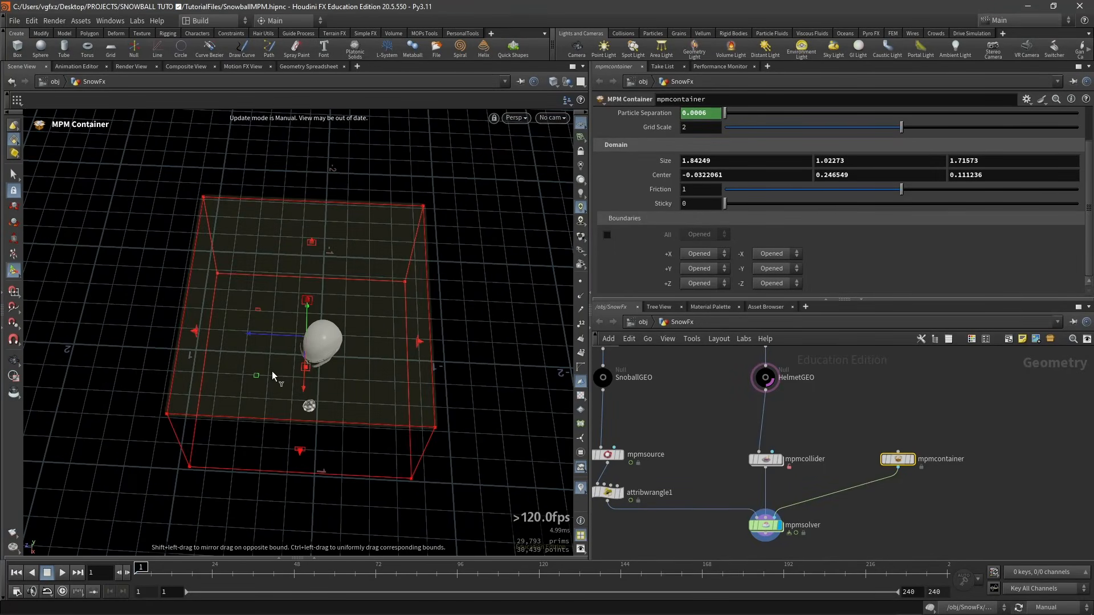
alt+drag(323, 375, 296, 349)
key(Return)
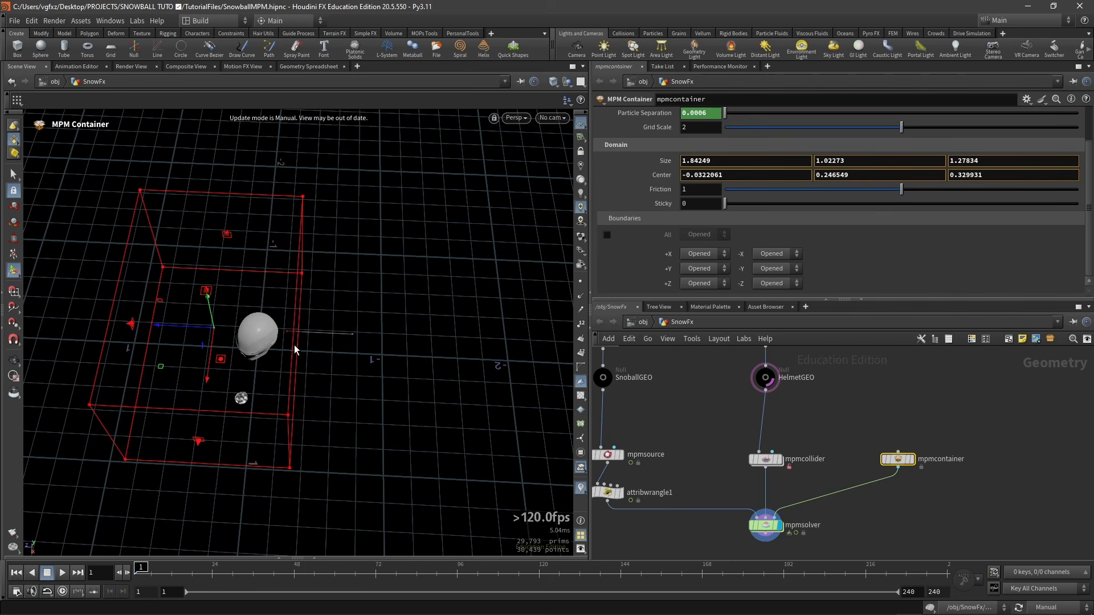
alt+drag(228, 362, 199, 330)
alt+drag(199, 331, 307, 299)
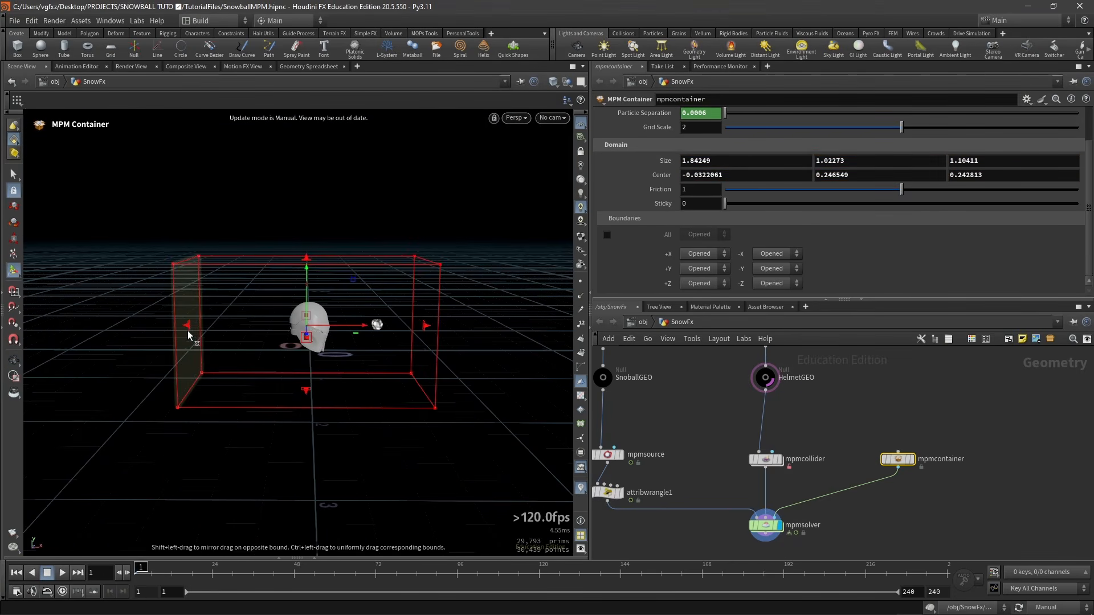
Tighten the container's X size to about 1.28 and its Y size to about 0.86, and leave the handle editing
drag(187, 331, 225, 334)
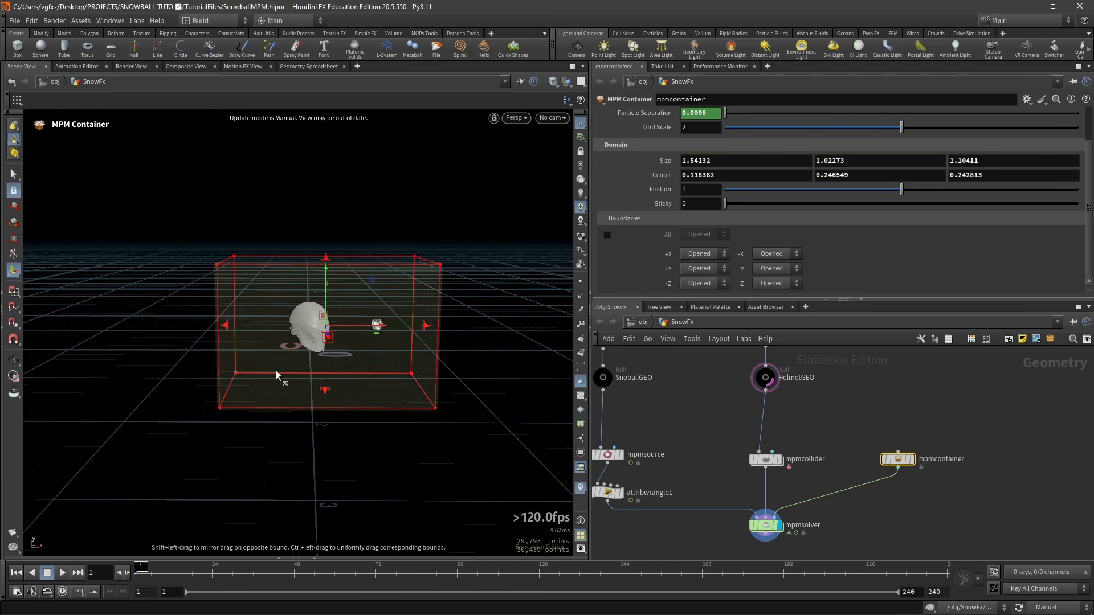
alt+drag(276, 370, 327, 358)
mouse_move(329, 356)
alt+mouse_down()
mouse_move(300, 357)
mouse_move(298, 400)
mouse_move(415, 378)
mouse_move(365, 368)
mouse_move(332, 338)
alt+mouse_up()
key(Return)
key(Escape)
key(Return)
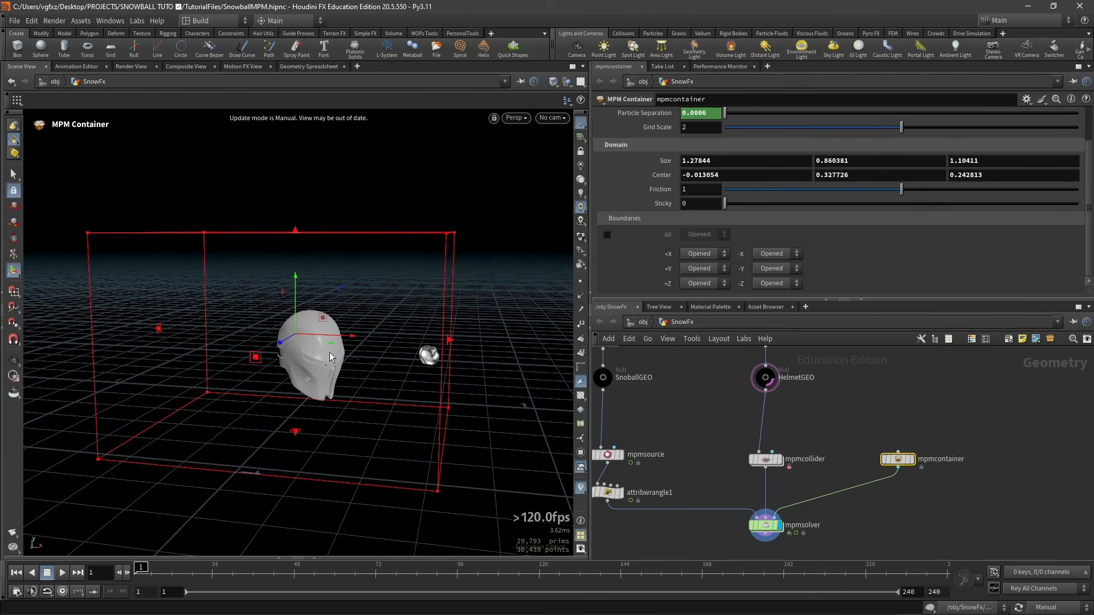
key(Escape)
Restore Auto Update mode, then enable the mpmcontainer's All boundaries setting and set it to Delete
click(1046, 607)
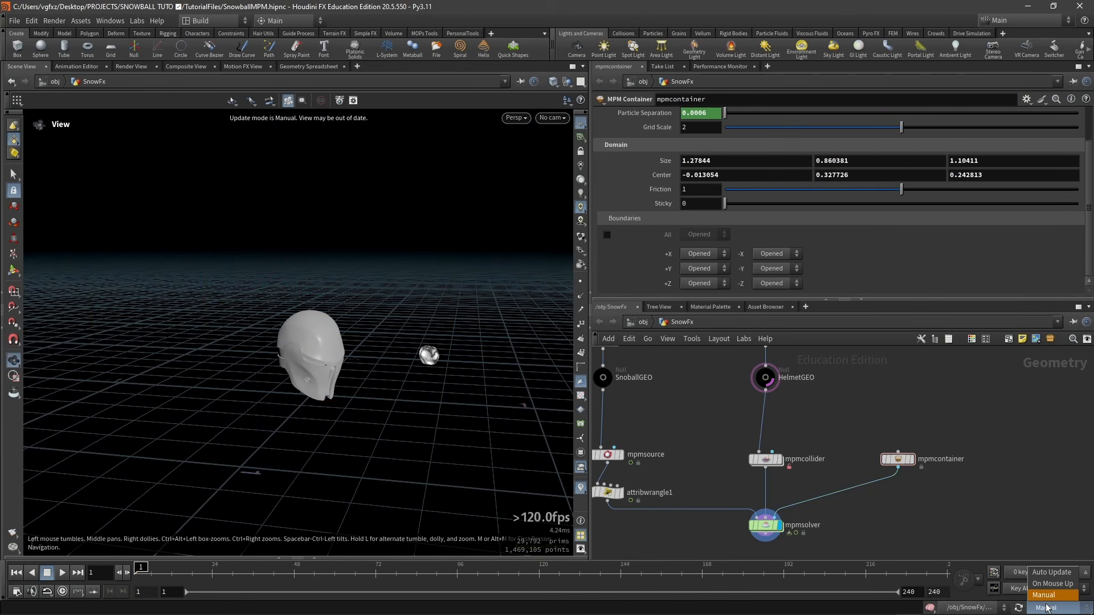
click(1047, 573)
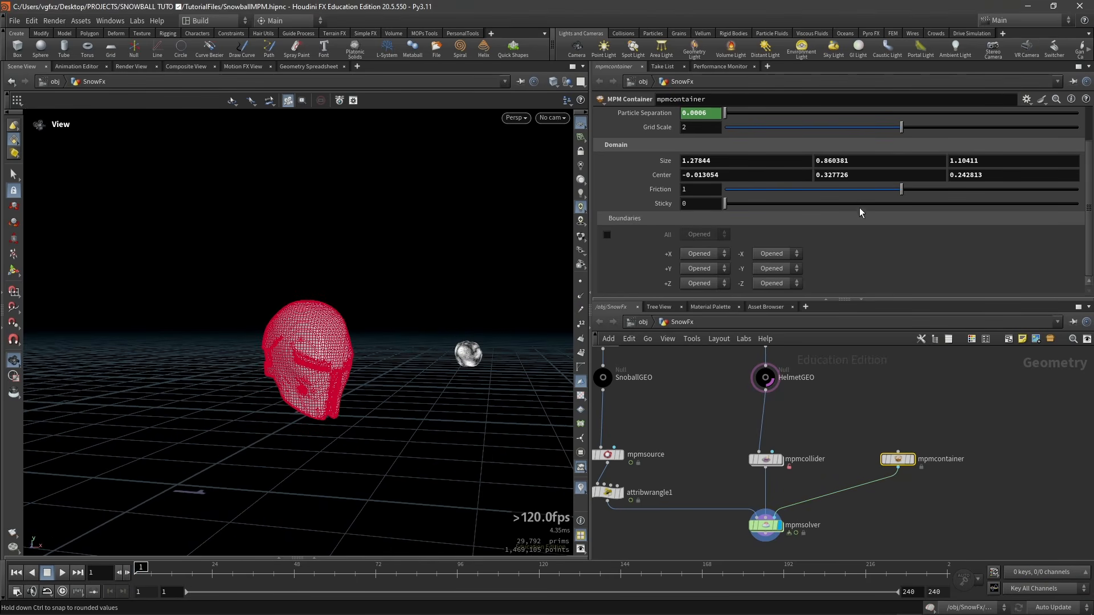
click(607, 234)
click(702, 235)
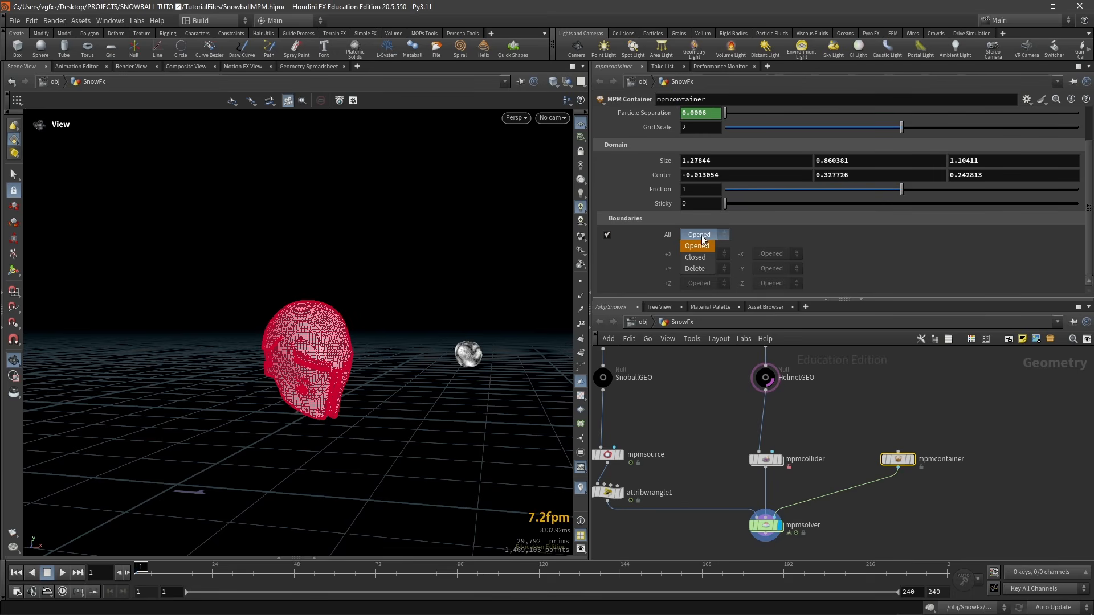
click(695, 269)
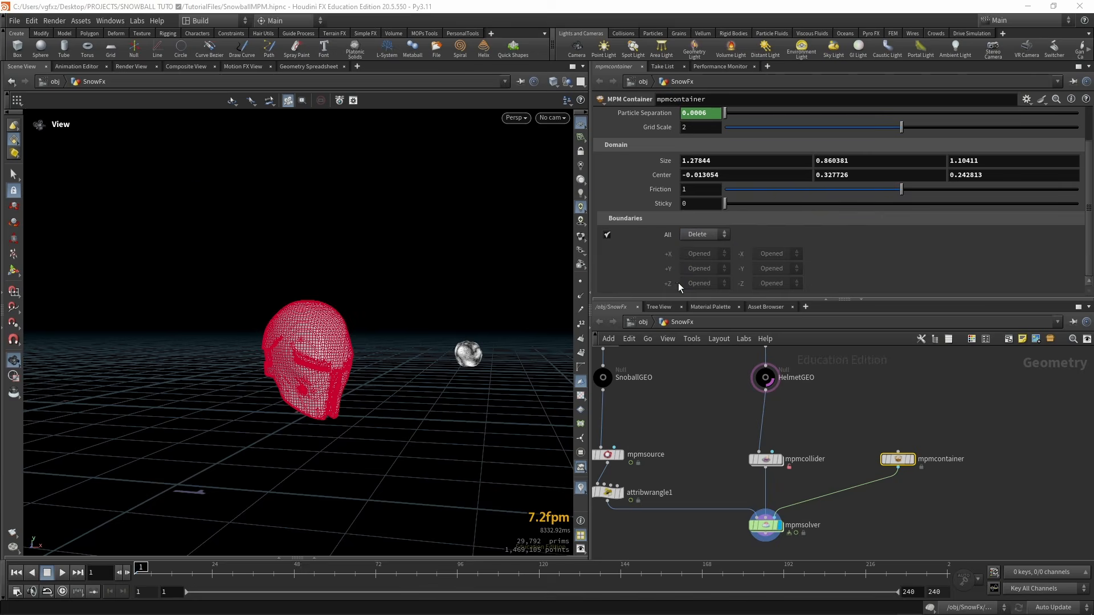
Examine the container bounds around the helmet and snowball from several viewing angles
drag(327, 356, 313, 295)
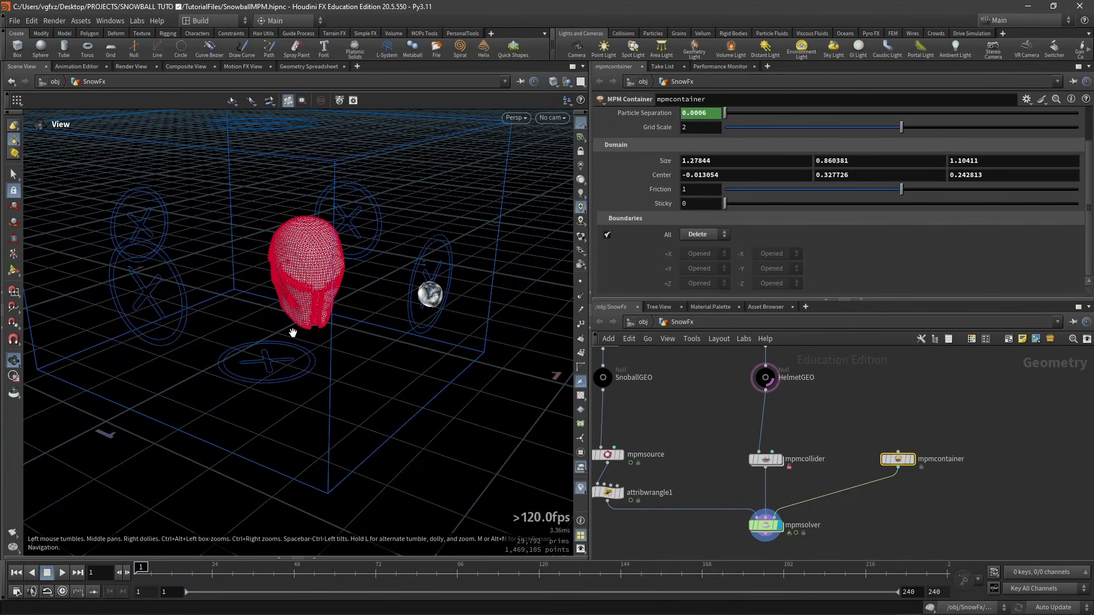
drag(292, 332, 324, 239)
drag(225, 405, 272, 395)
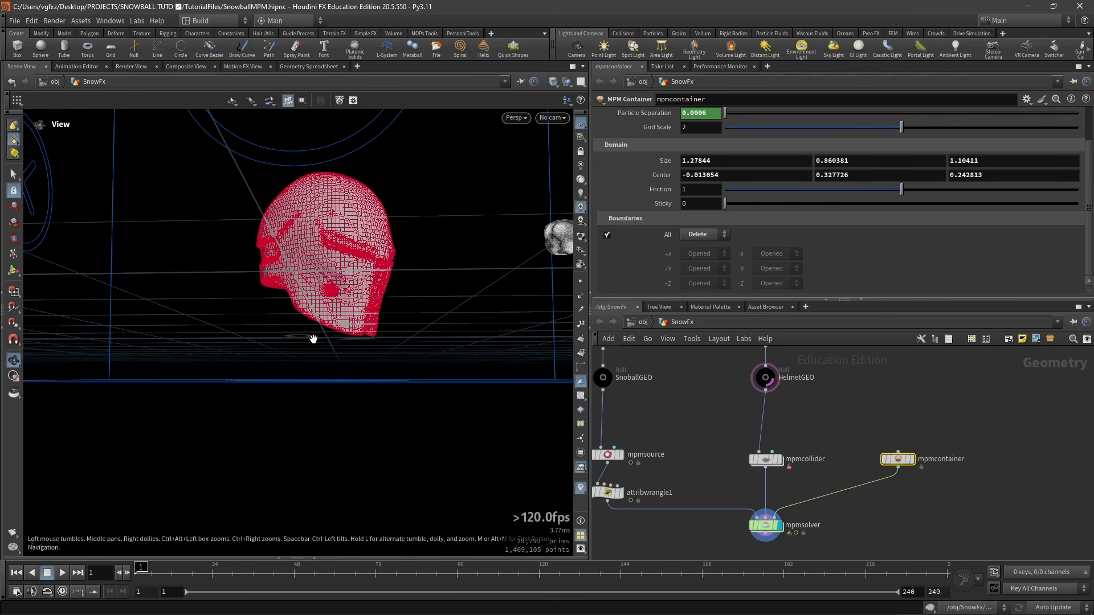
drag(313, 340, 308, 292)
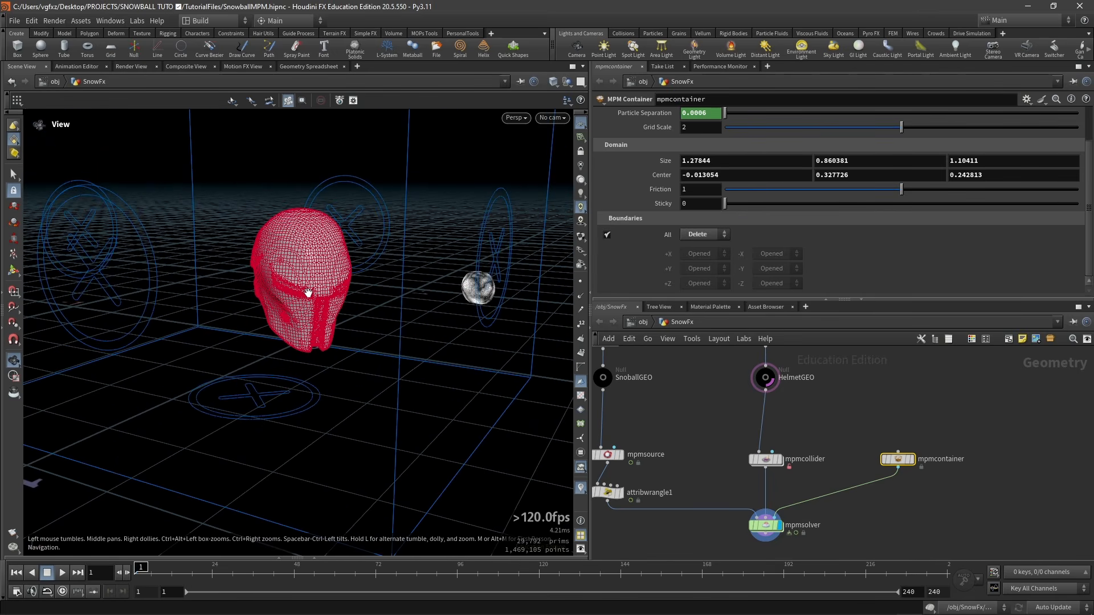
drag(311, 298, 328, 298)
right_drag(327, 298, 307, 336)
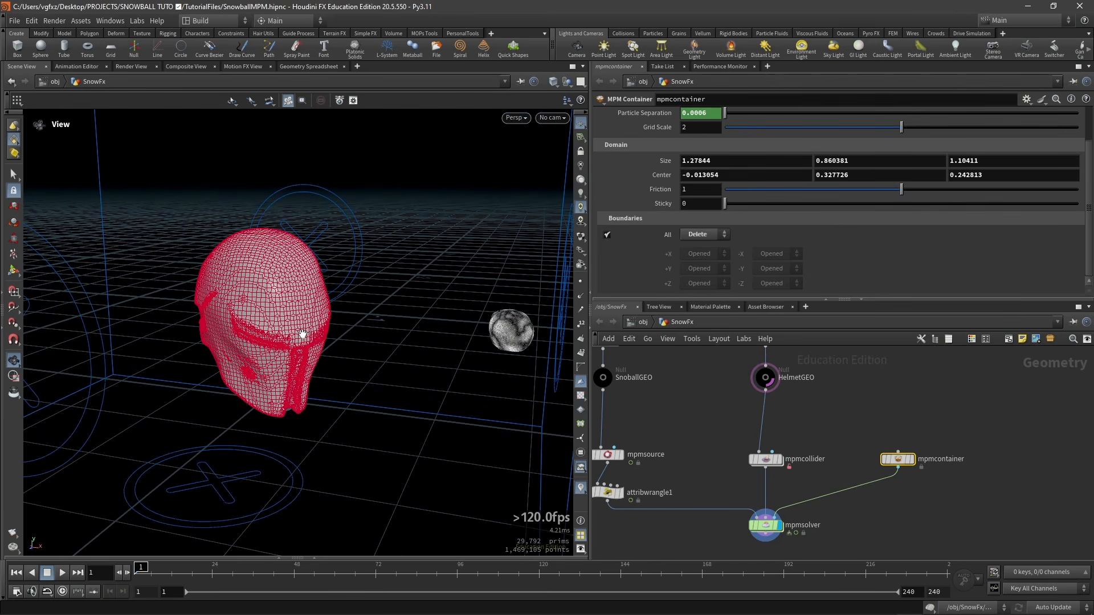
drag(303, 334, 294, 325)
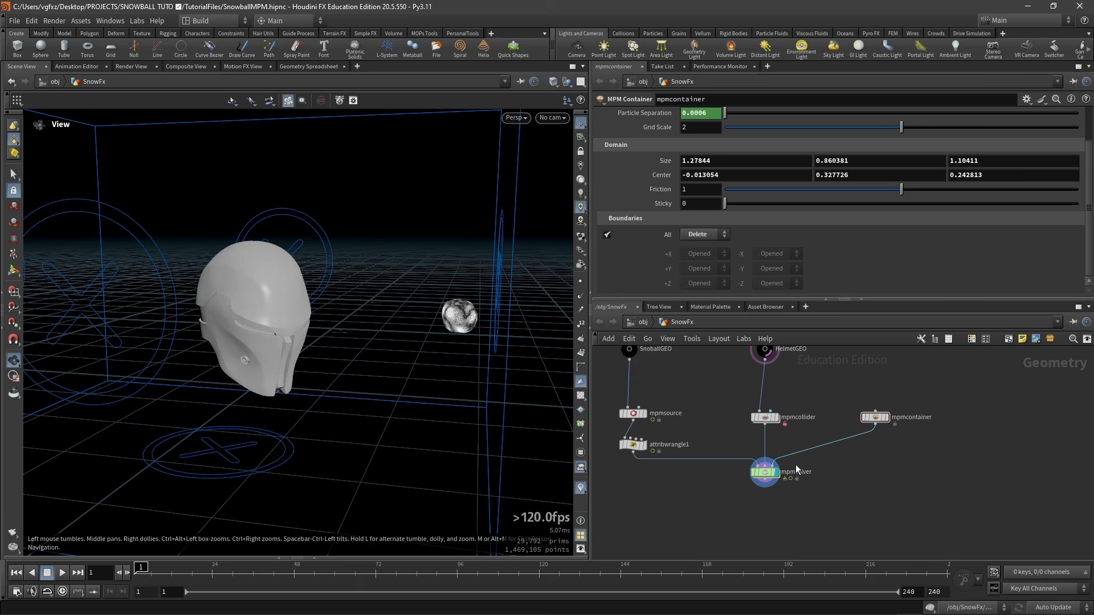
Set the mpmcontainer's Particle Separation to 0.0003, replacing its expression
scroll(854, 454, up, 2)
middle_drag(862, 438, 903, 471)
drag(973, 480, 891, 417)
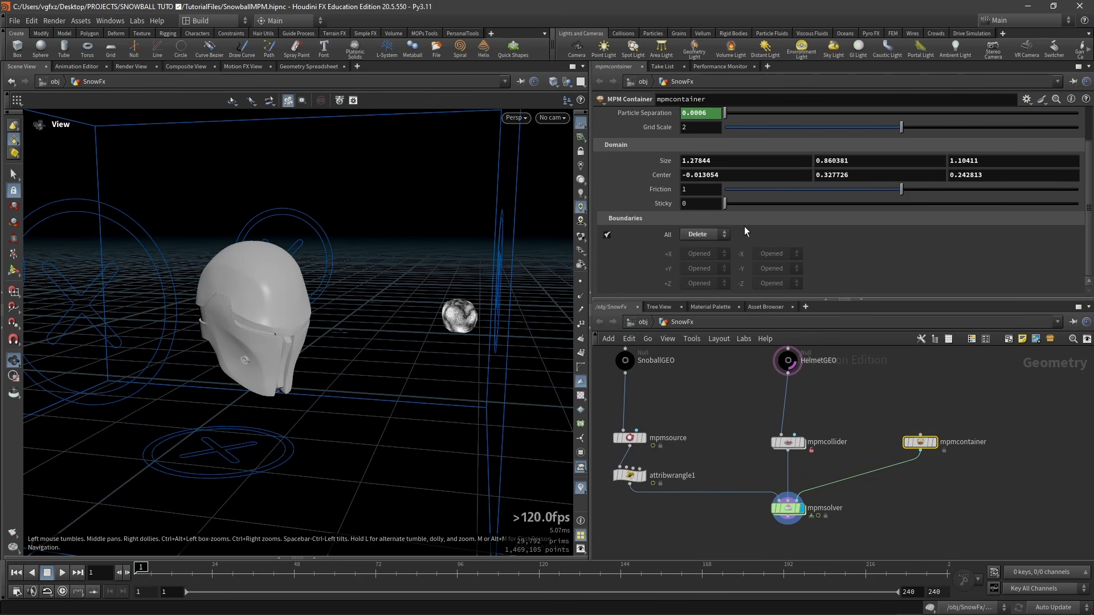
scroll(734, 231, up, 2)
click(701, 157)
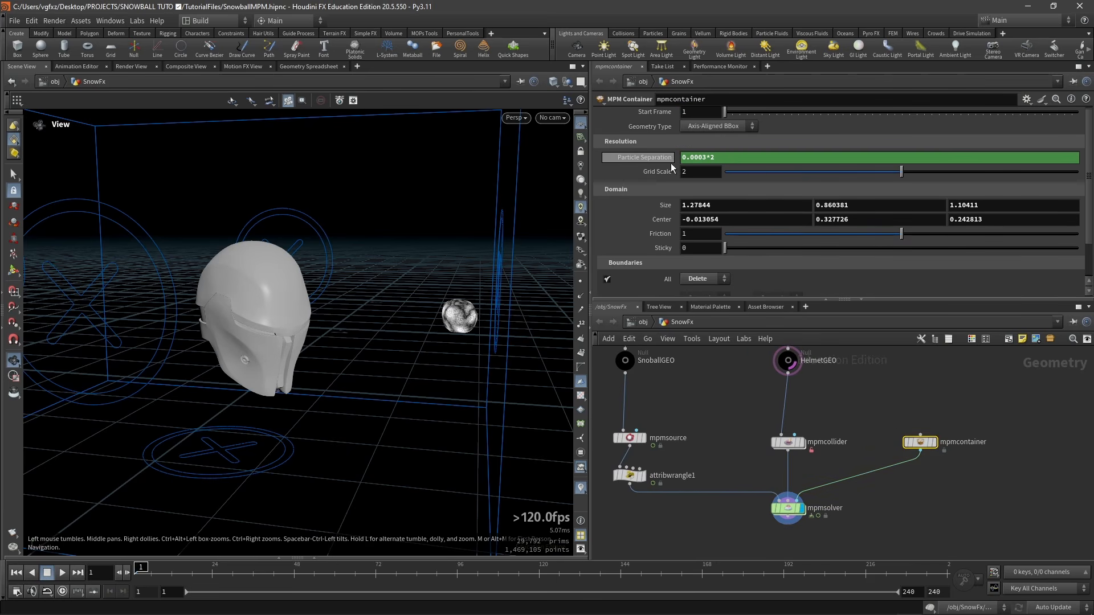
text(0.0003)
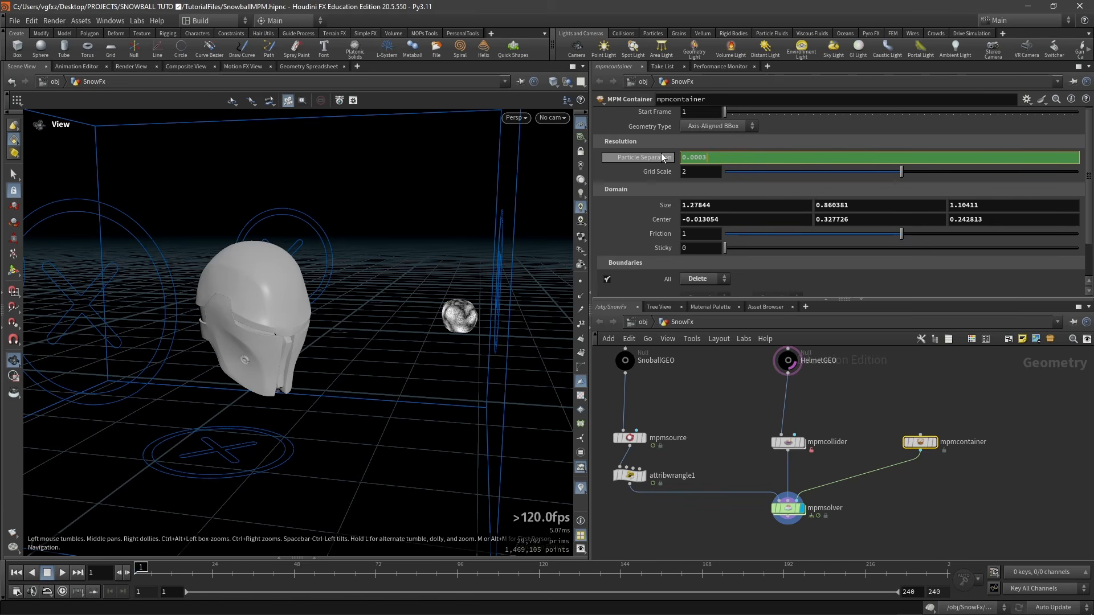
key(Return)
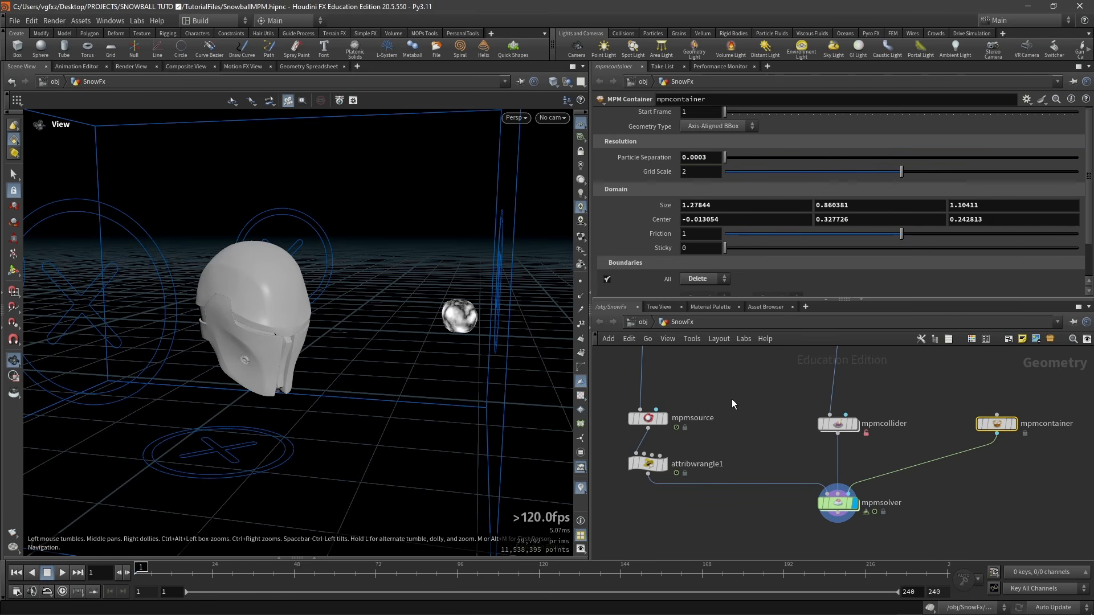
Review the mpmsource material settings, the attribwrangle1 stiffness code and the mpmcollider friction and sticky settings
click(643, 420)
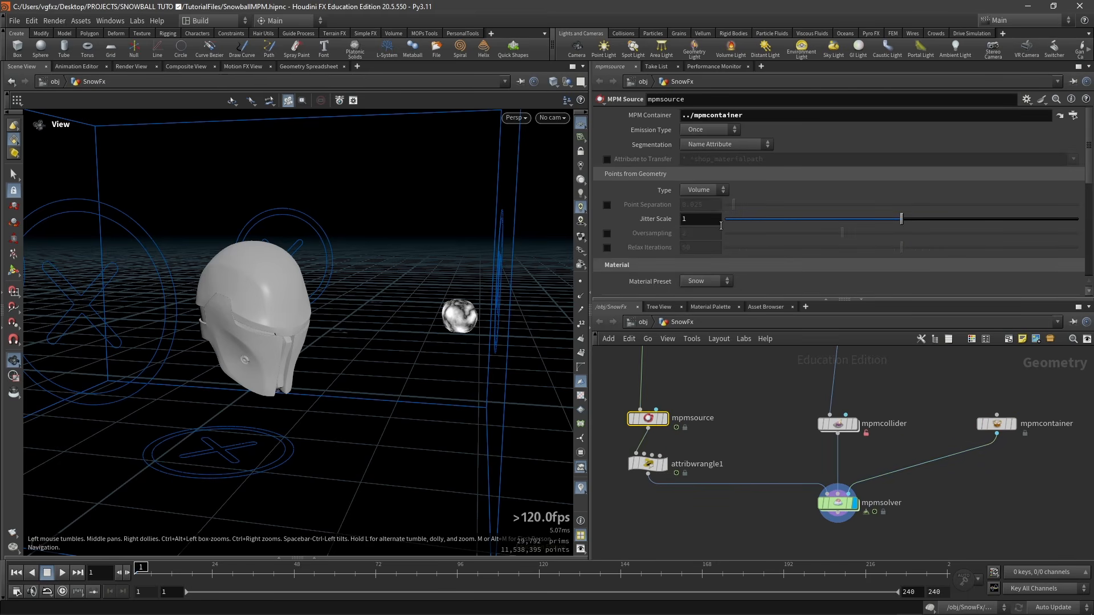
scroll(721, 225, down, 5)
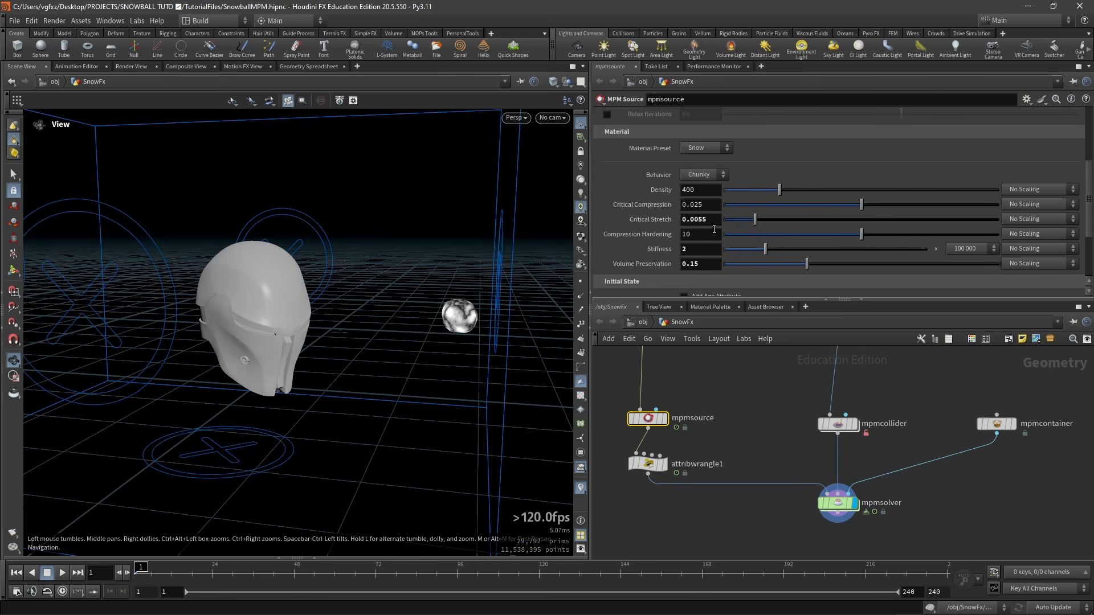
click(646, 466)
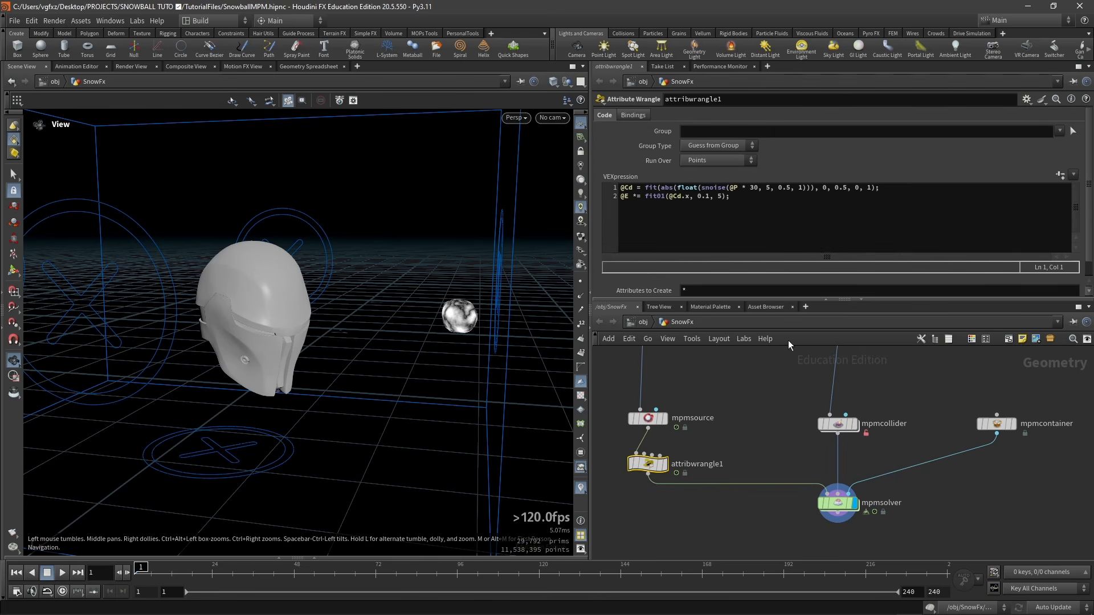
click(838, 424)
scroll(705, 196, down, 4)
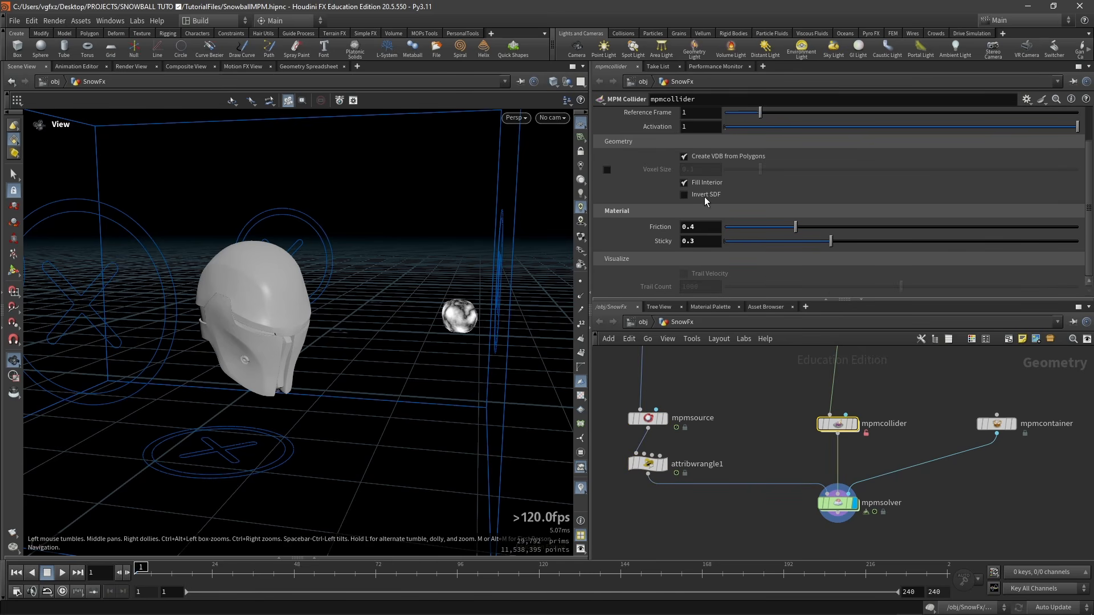
middle_drag(912, 504, 814, 520)
middle_drag(804, 417, 866, 372)
middle_drag(804, 501, 834, 435)
Add an Attribute Delete node to the output of mpmsolver
click(833, 419)
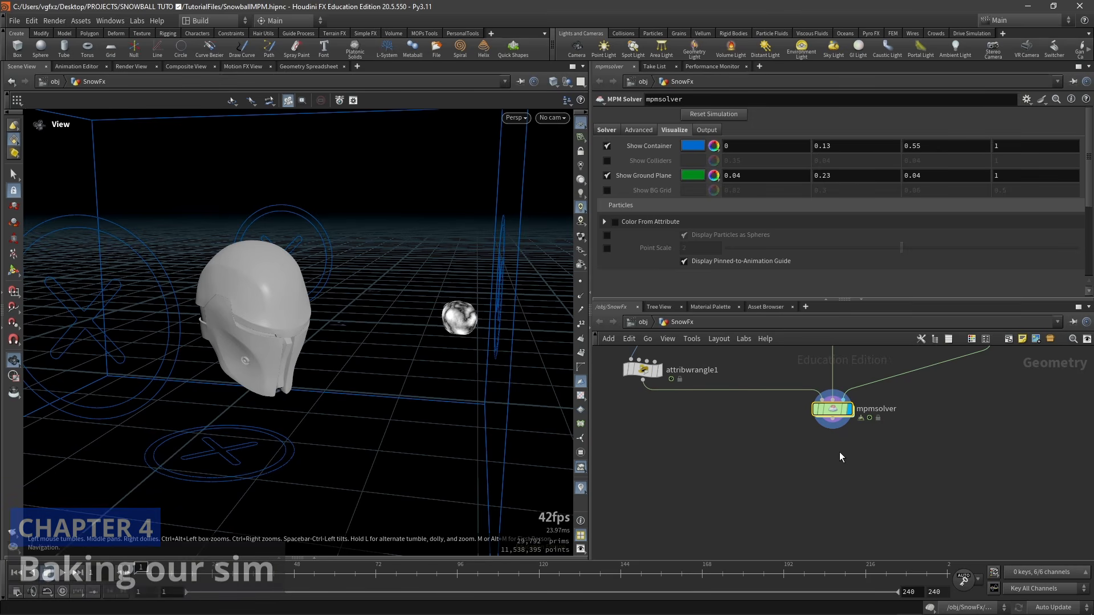
scroll(840, 454, up, 1)
middle_drag(831, 454, 836, 457)
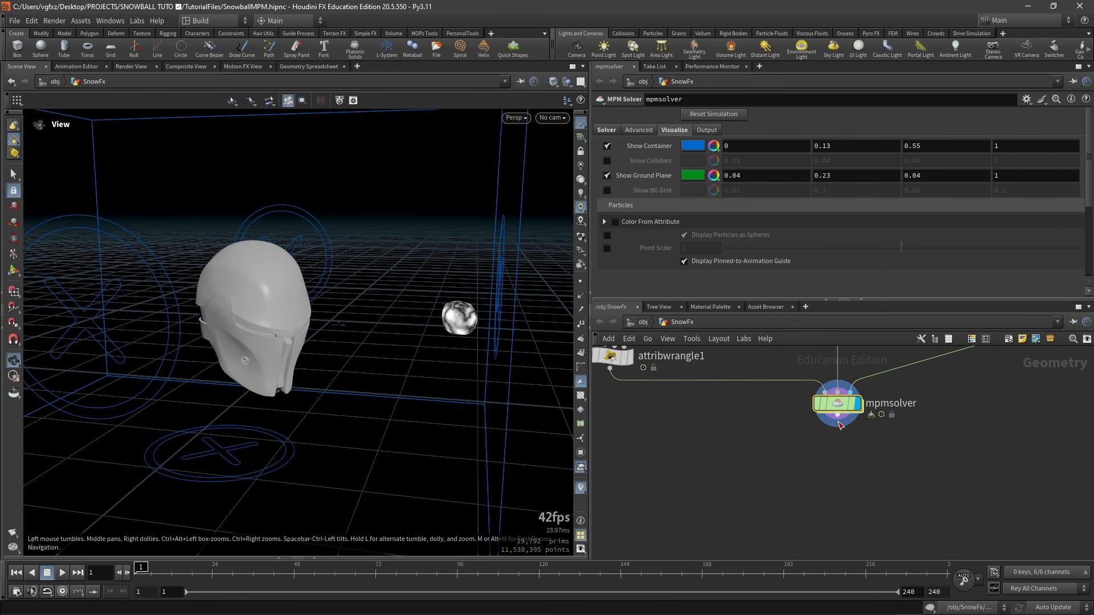
click(838, 420)
click(836, 449)
text(att)
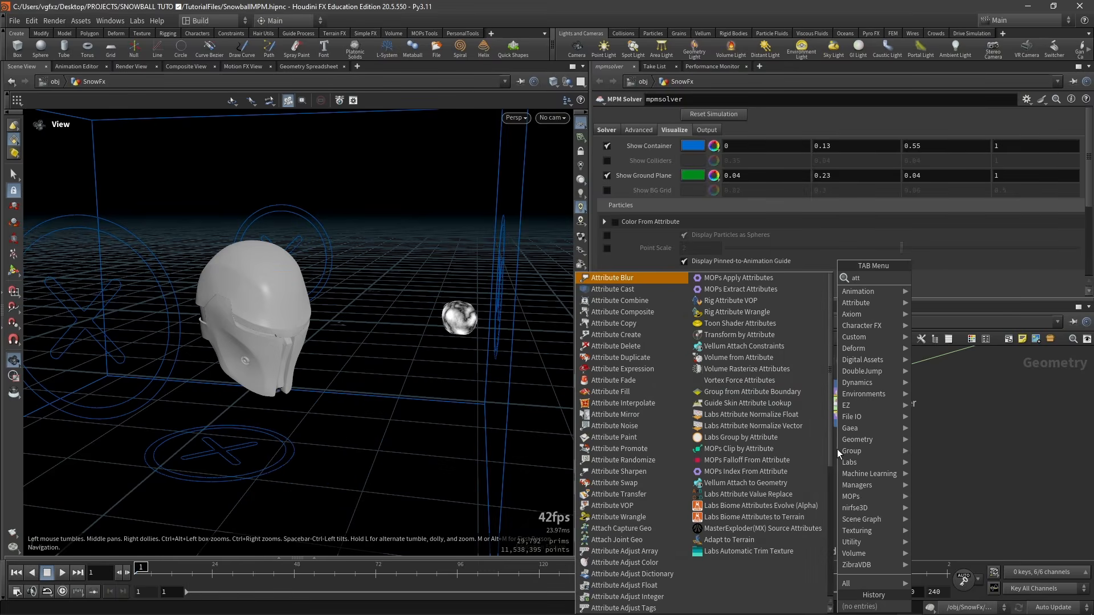
click(616, 346)
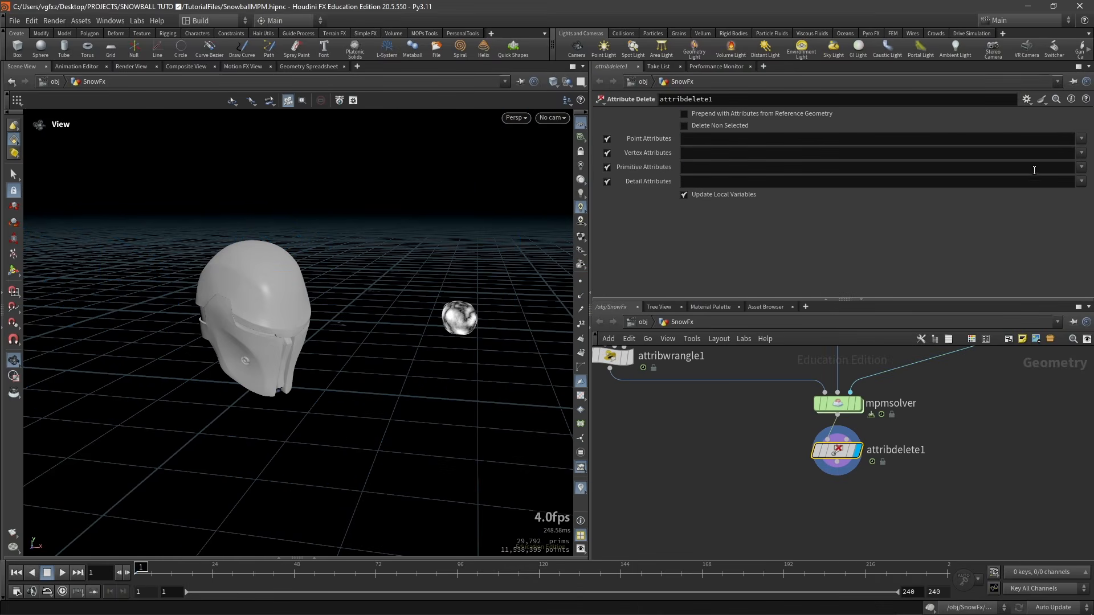
List P, v, pscale, Jp and id as the attribdelete1 point attributes, enable Delete Non Selected, and check the node's info
click(1081, 139)
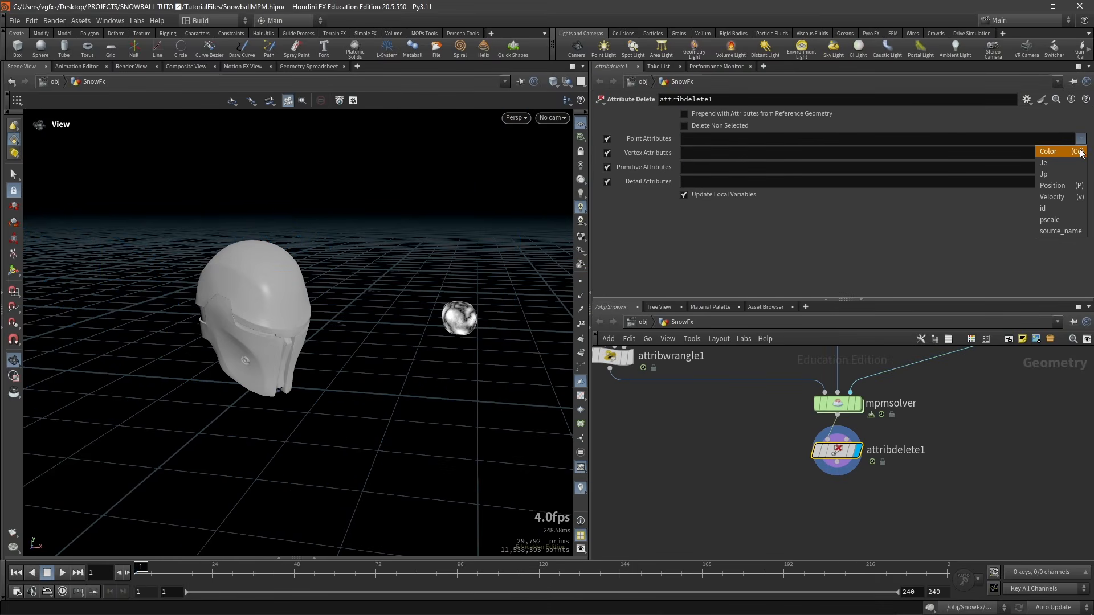
click(1079, 185)
click(1080, 139)
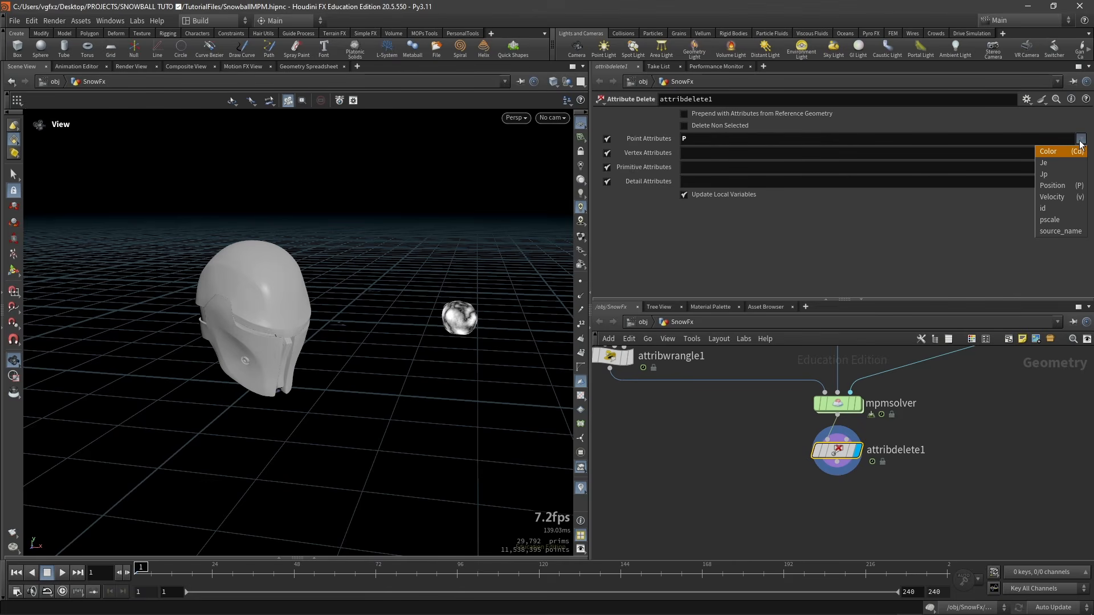
click(1078, 149)
click(1081, 139)
click(1066, 219)
click(1080, 139)
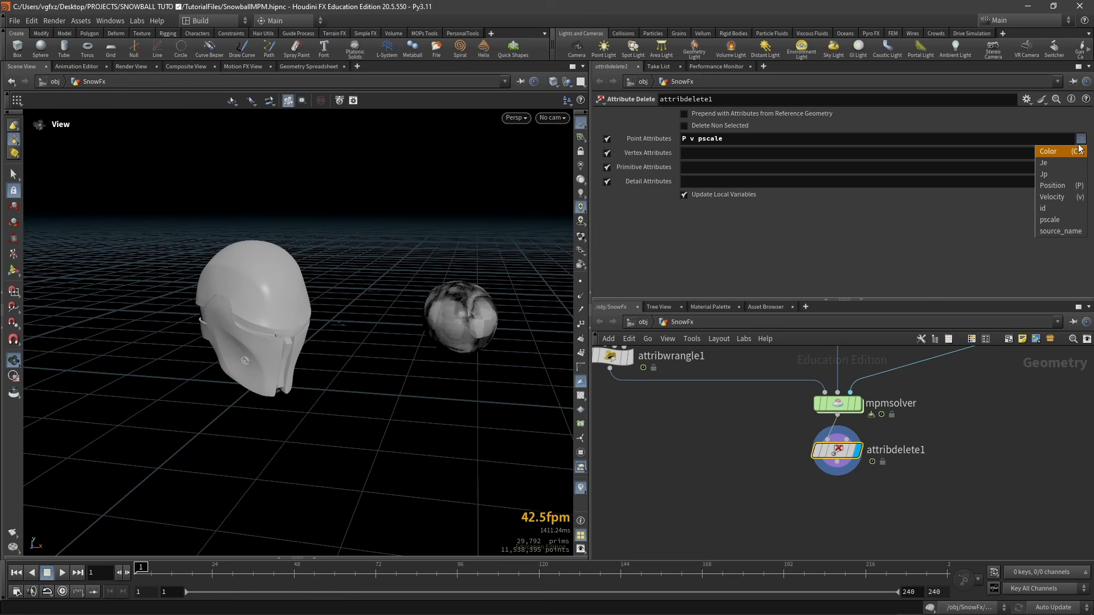
click(1059, 176)
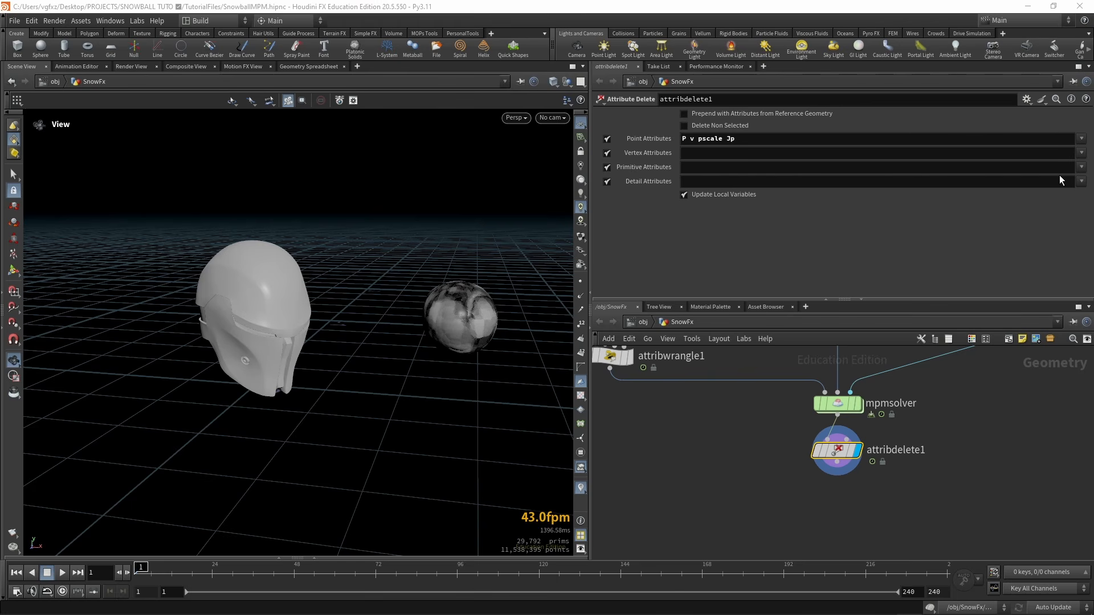
click(1081, 139)
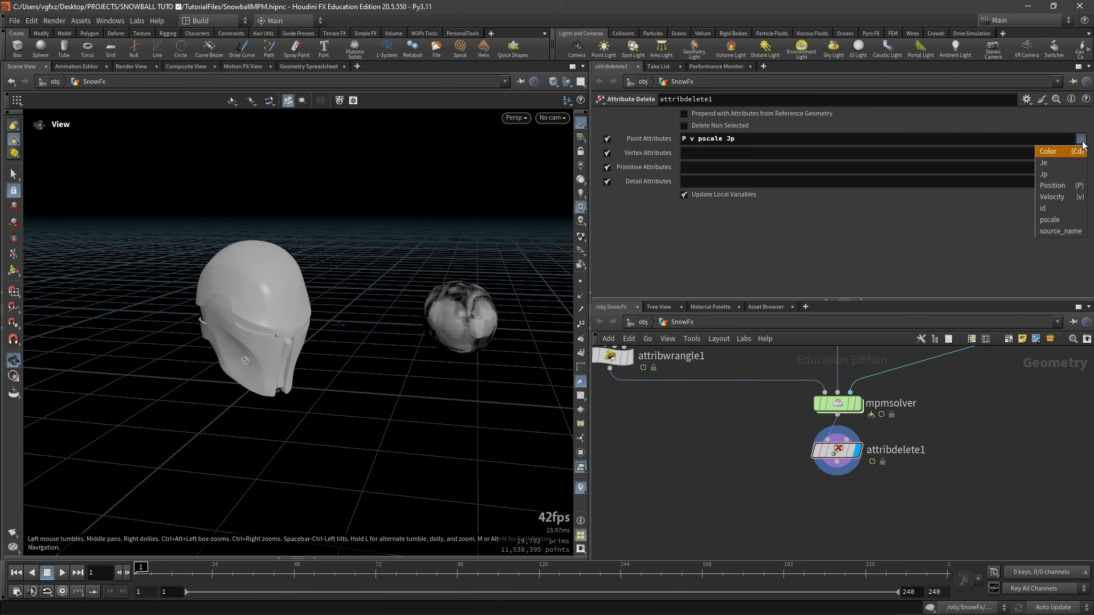
click(1051, 209)
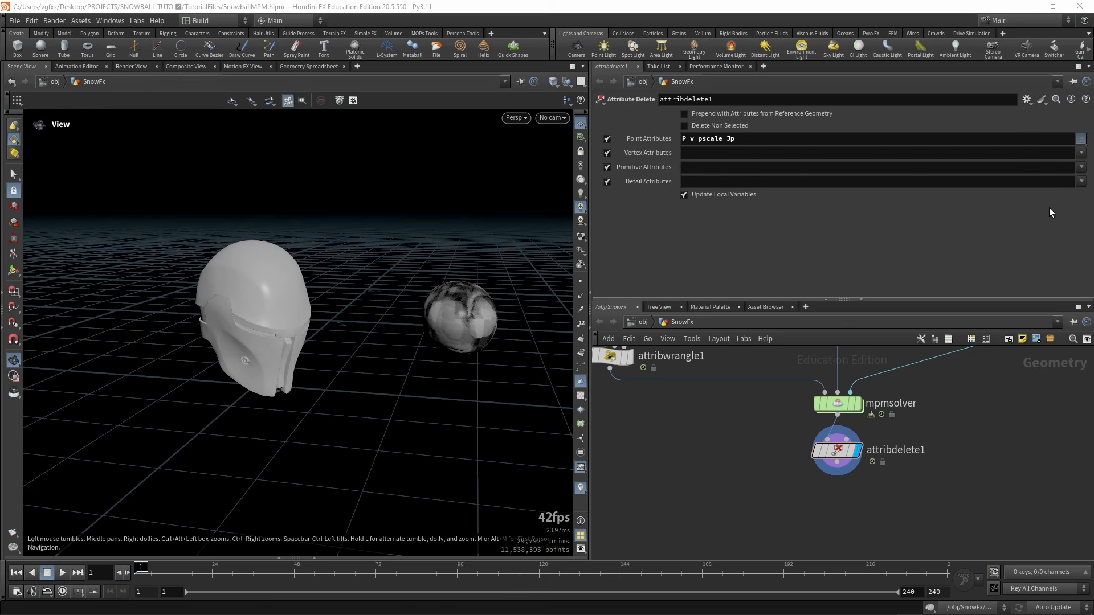
click(685, 126)
scroll(433, 322, up, 5)
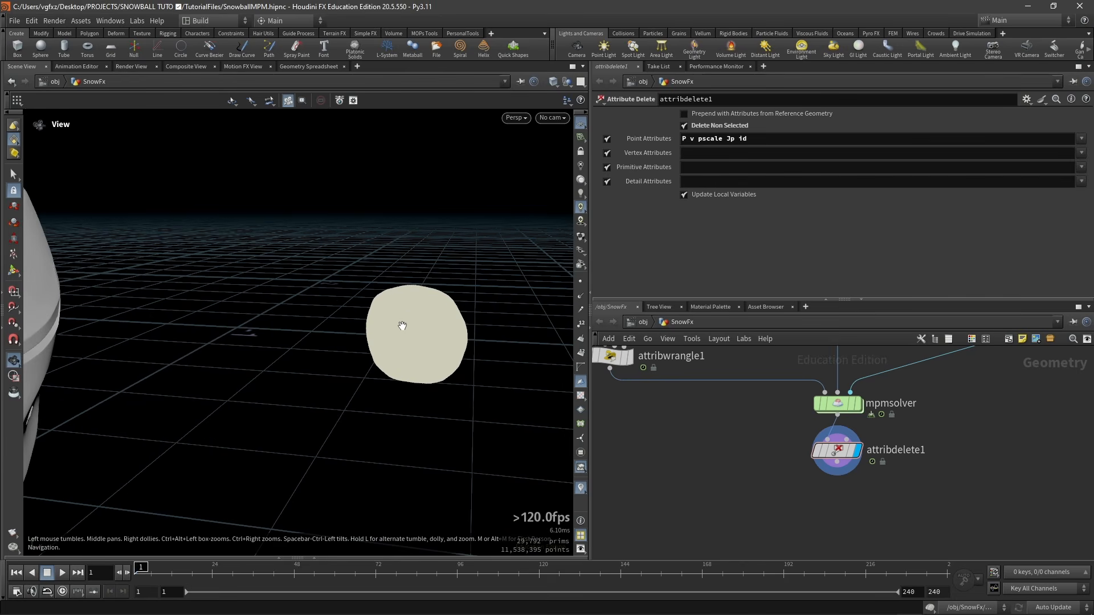
middle_click(837, 452)
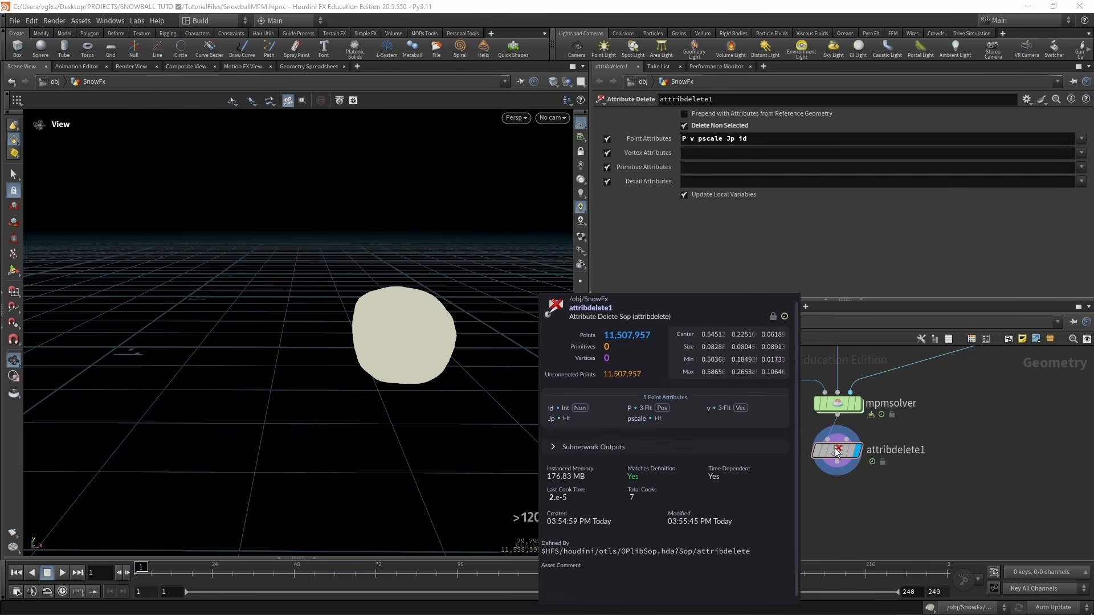
Add an Attribute Promote node below attribdelete1
middle_drag(848, 491, 839, 452)
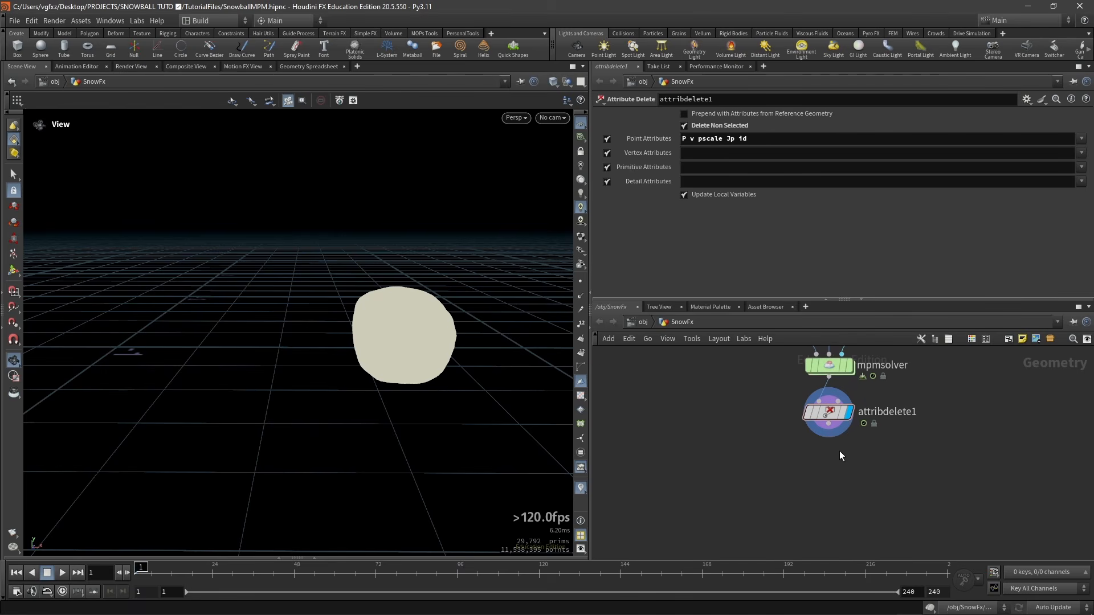
key(Tab)
text(a)
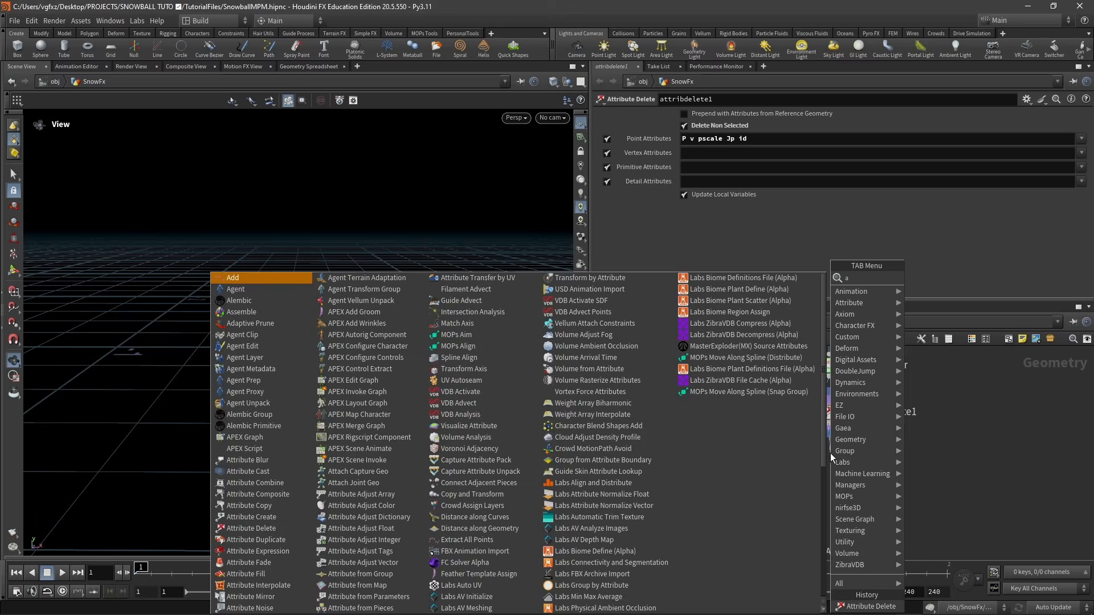
text(ttpro)
key(Return)
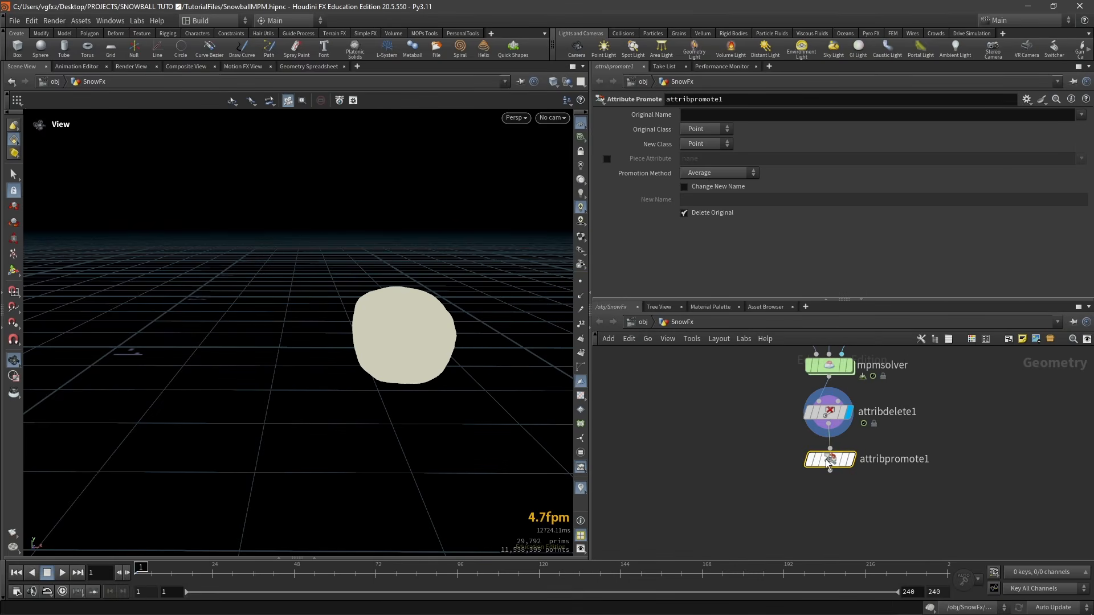
Configure attribpromote1 to promote the pscale attribute from Point to Detail
click(714, 114)
text(ps)
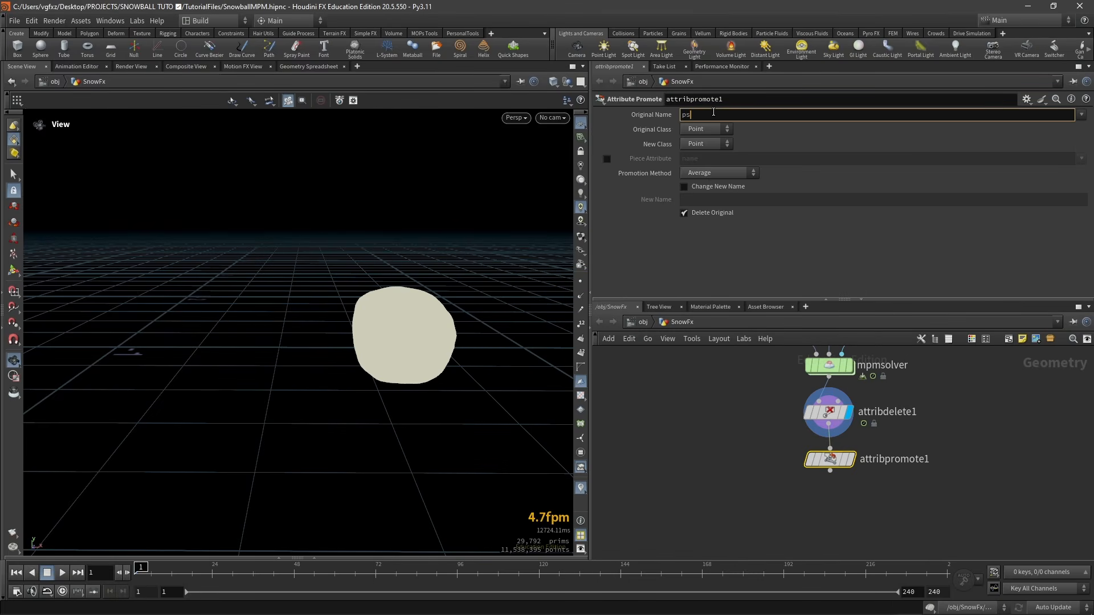
text(cale)
click(726, 146)
click(712, 156)
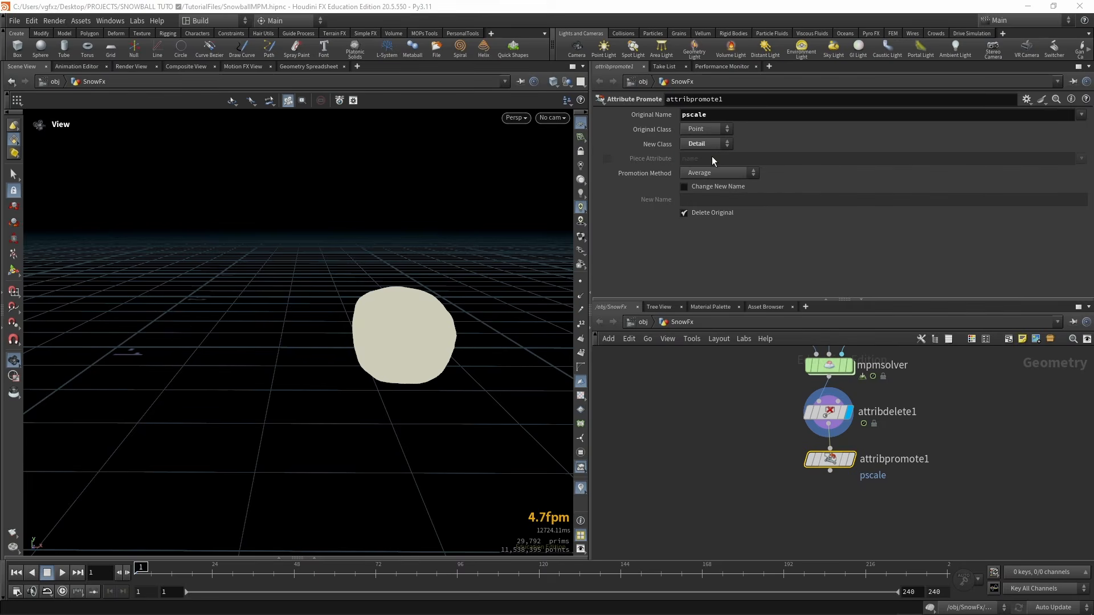
Compare the point attributes of attribpromote1 and attribdelete1 in the geometry spreadsheet, and close the spreadsheet pane
click(314, 558)
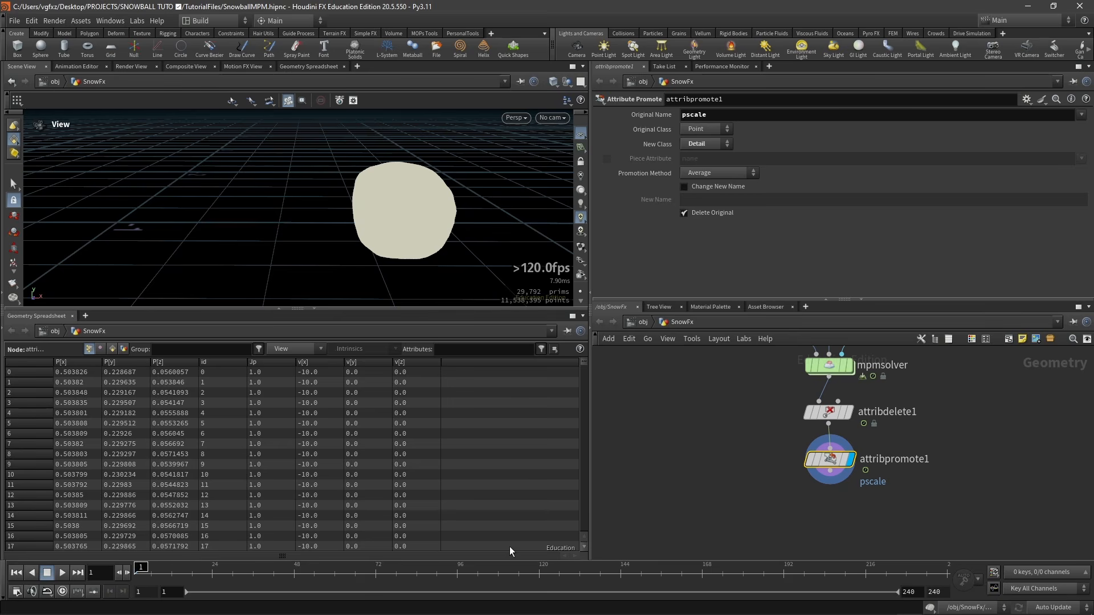
click(820, 411)
click(846, 410)
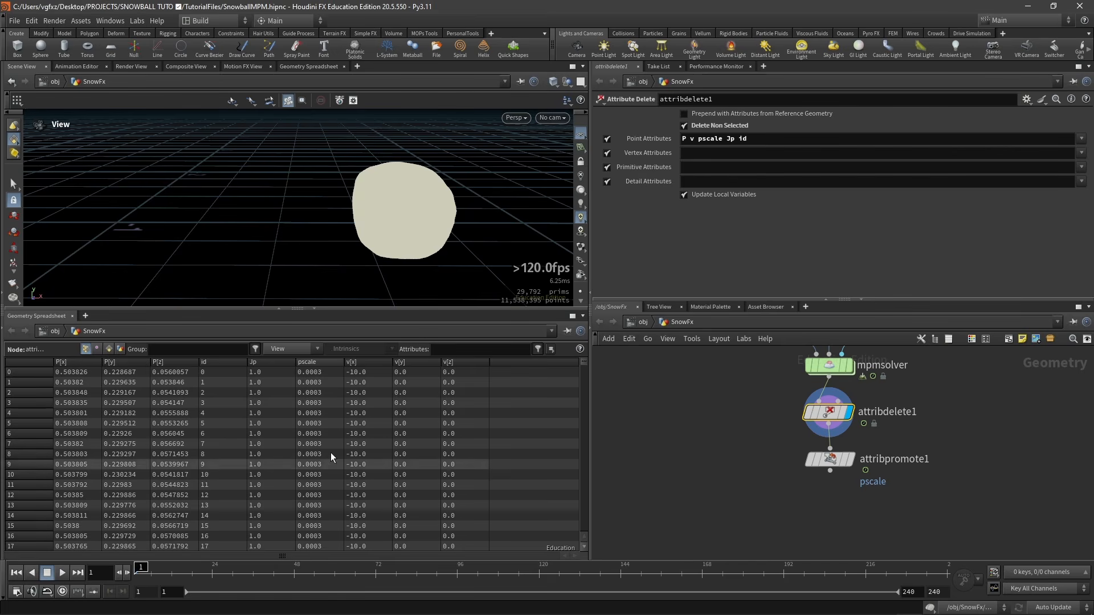
click(314, 308)
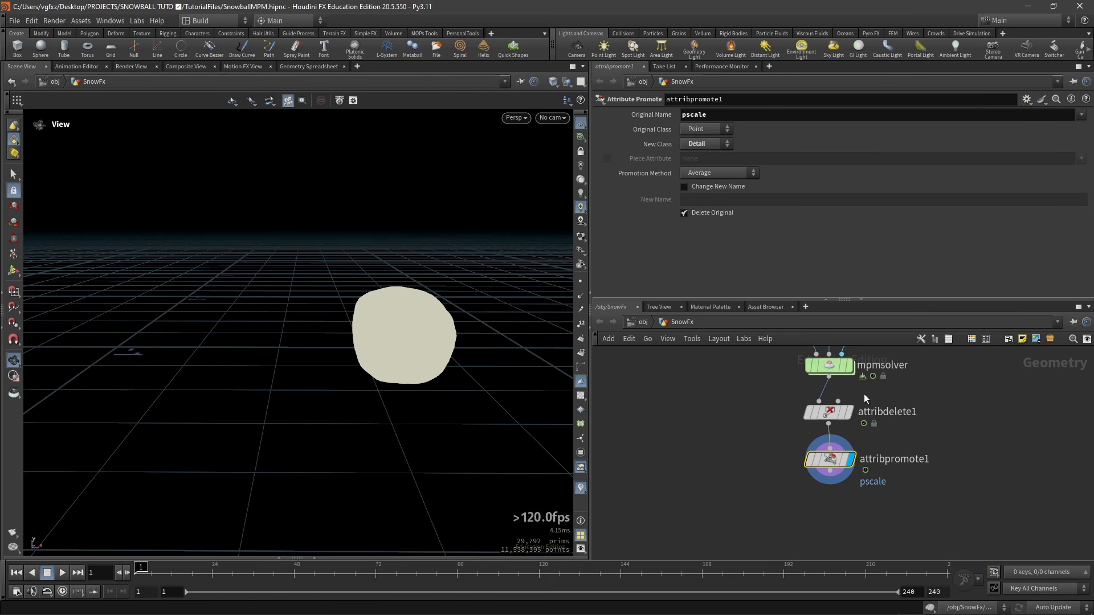
Add an Attribute Cast node below attribpromote1
scroll(838, 484, up, 1)
middle_drag(838, 485, 824, 456)
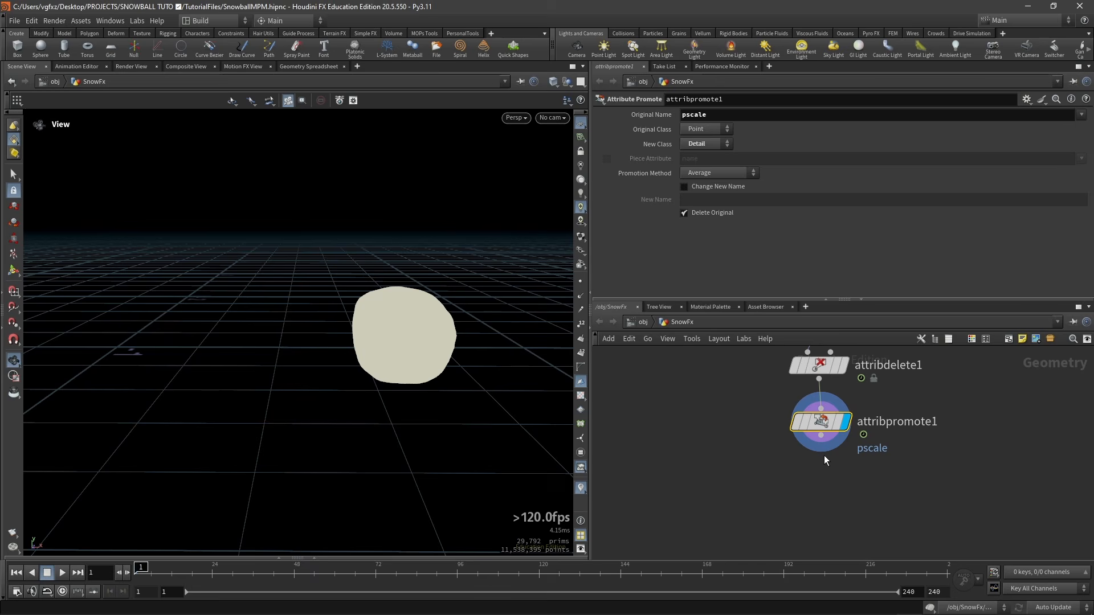
middle_drag(823, 456, 804, 446)
click(802, 427)
key(Tab)
key(Tab)
text(attribcast)
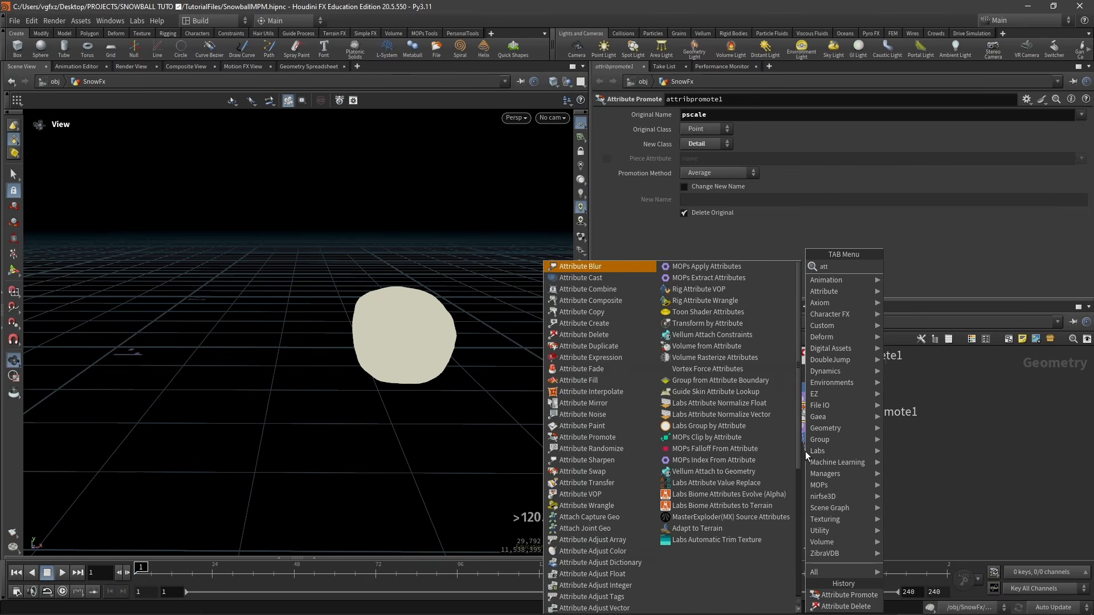
key(Return)
Configure attribcast1 to cast the v point attribute to 16-bit float precision
click(754, 198)
text(v)
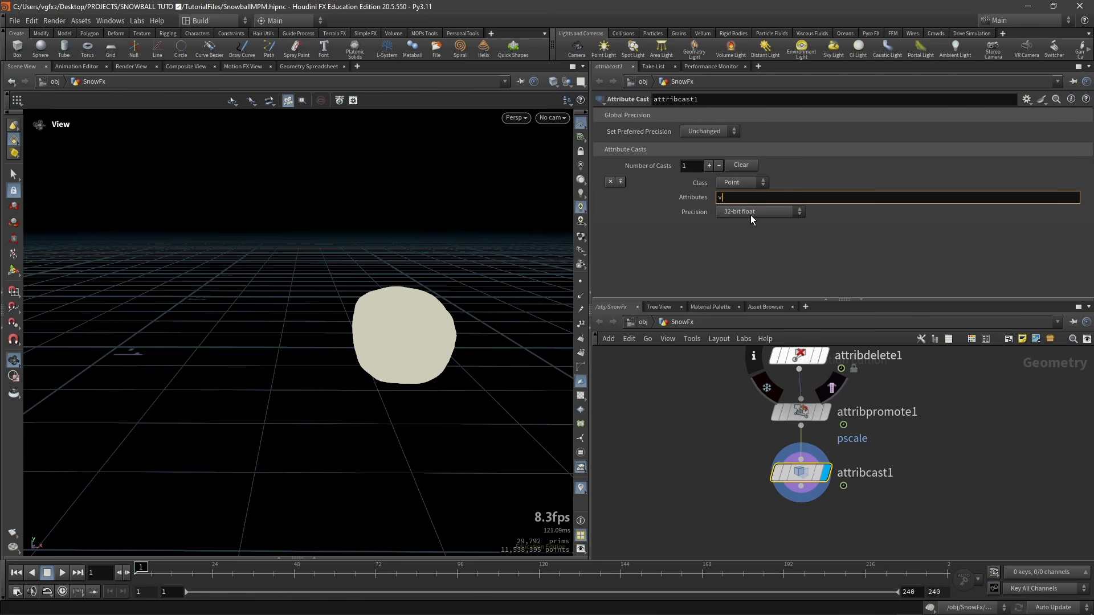
click(758, 212)
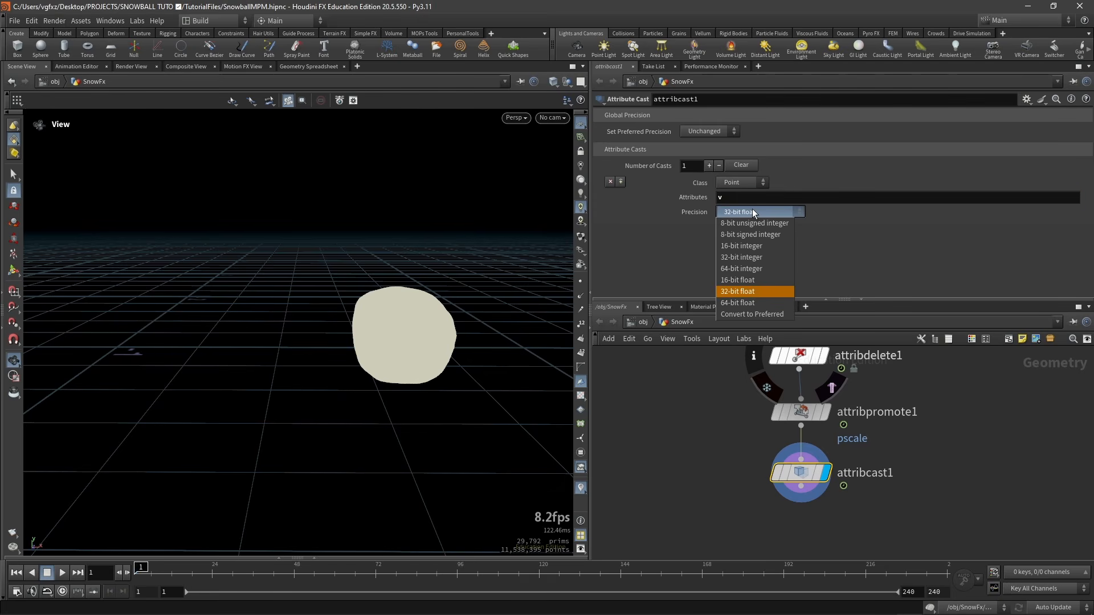
click(754, 290)
Add a Convert VDB Points node below attribcast1
click(813, 422)
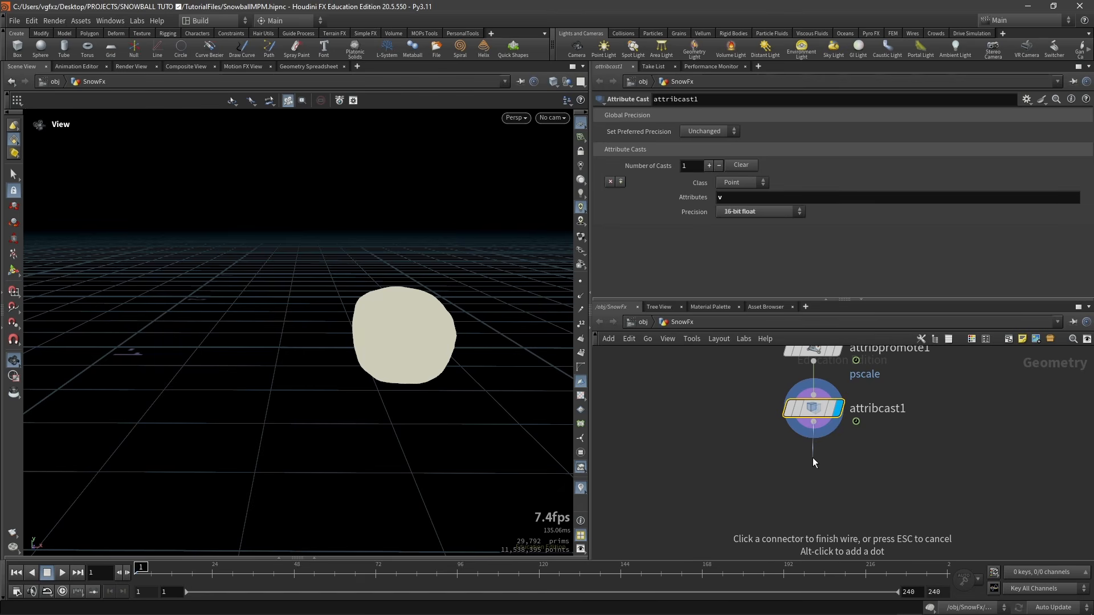
key(Tab)
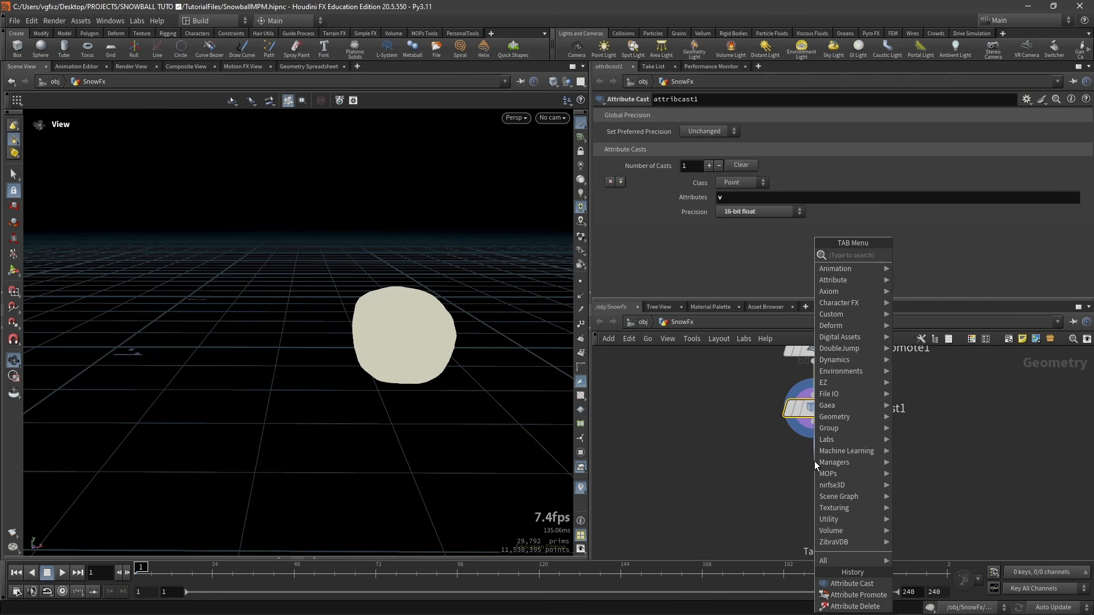
text(conver)
text(t v)
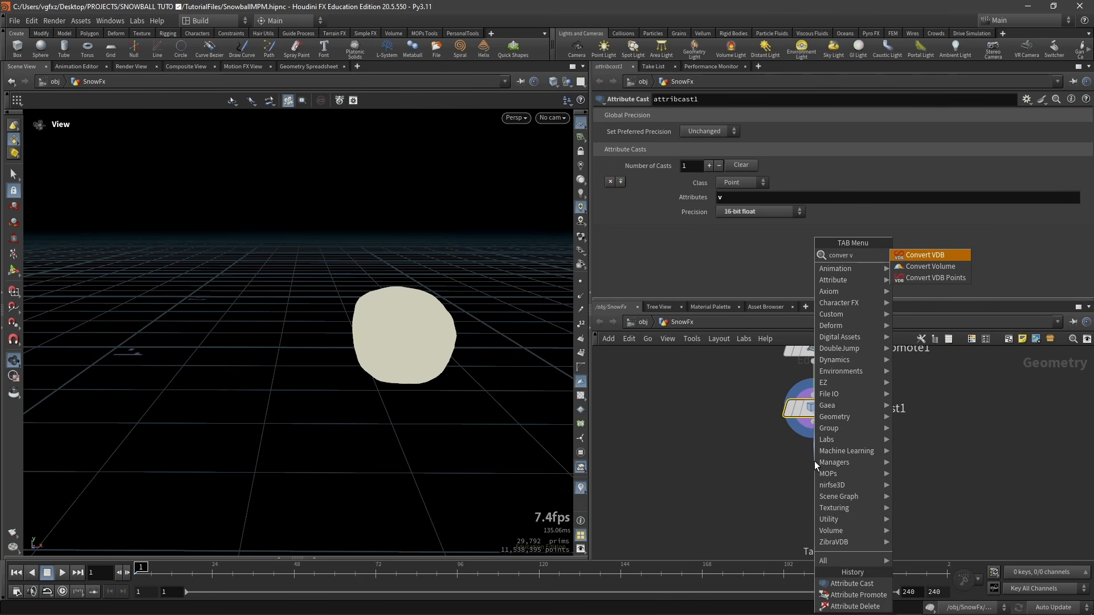
key(Down)
key(Down)
key(Return)
click(815, 462)
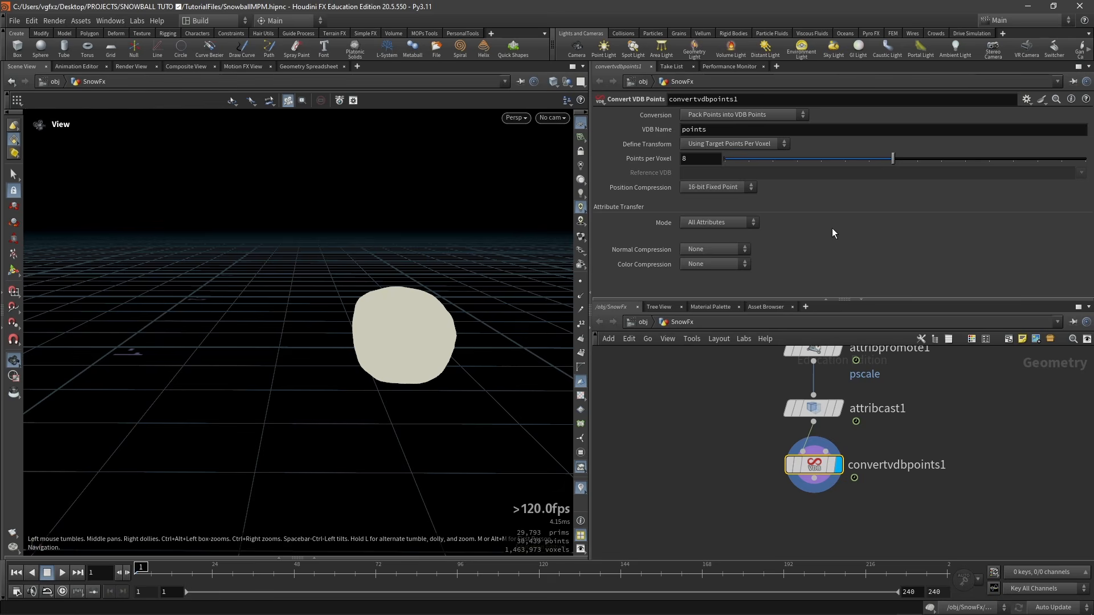
Set convertvdbpoints1 to 32 points per voxel with 8-bit Fixed Point position compression, and compare its output with attribcast1
click(710, 157)
key(BackSpace)
text(32)
key(Return)
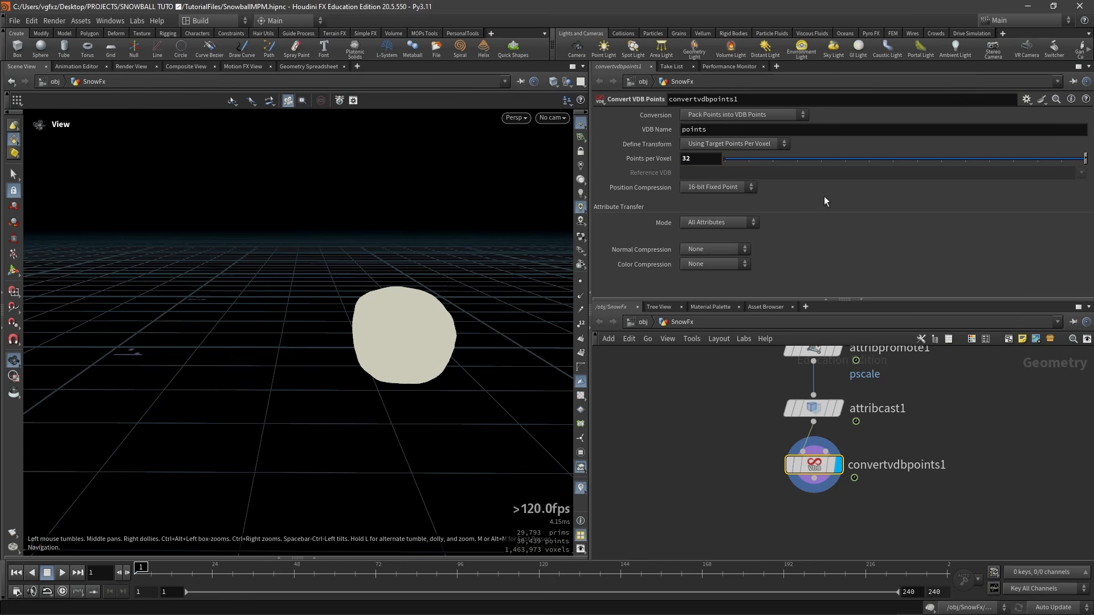
click(691, 188)
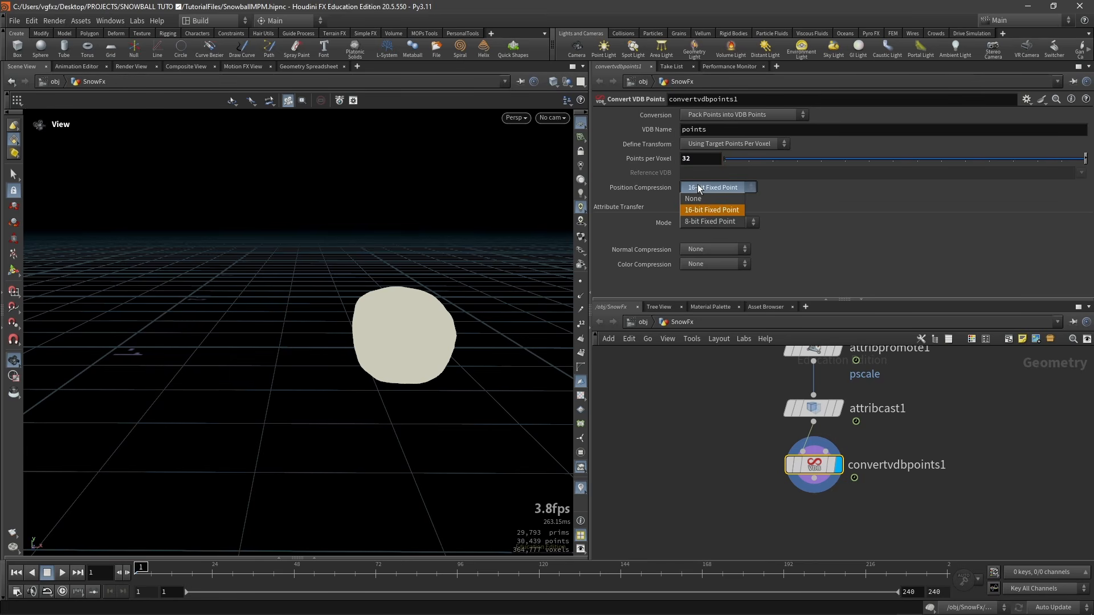
click(703, 224)
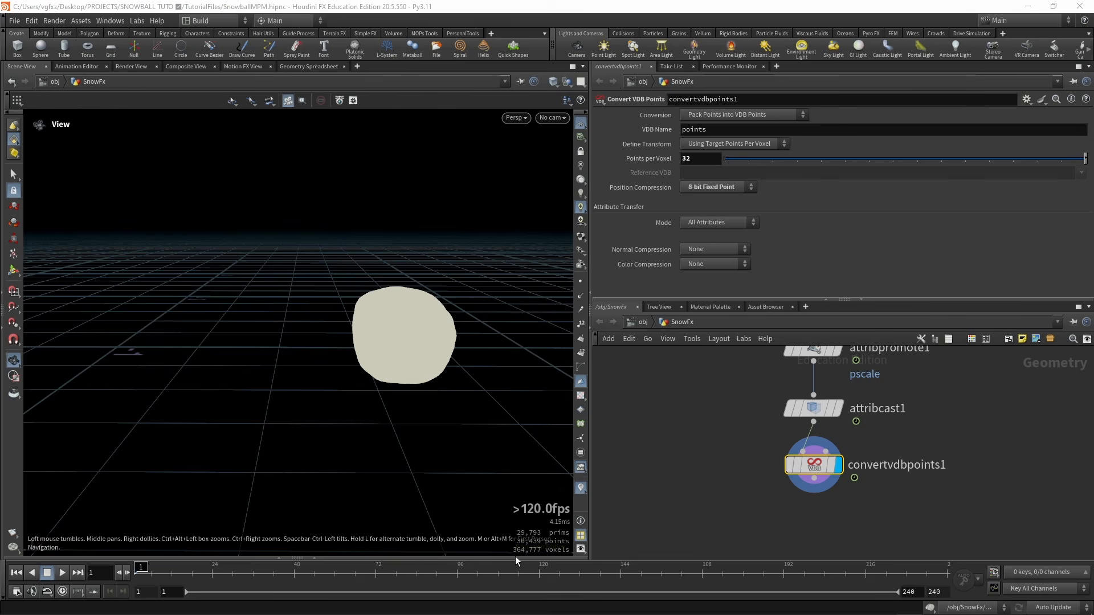
click(838, 409)
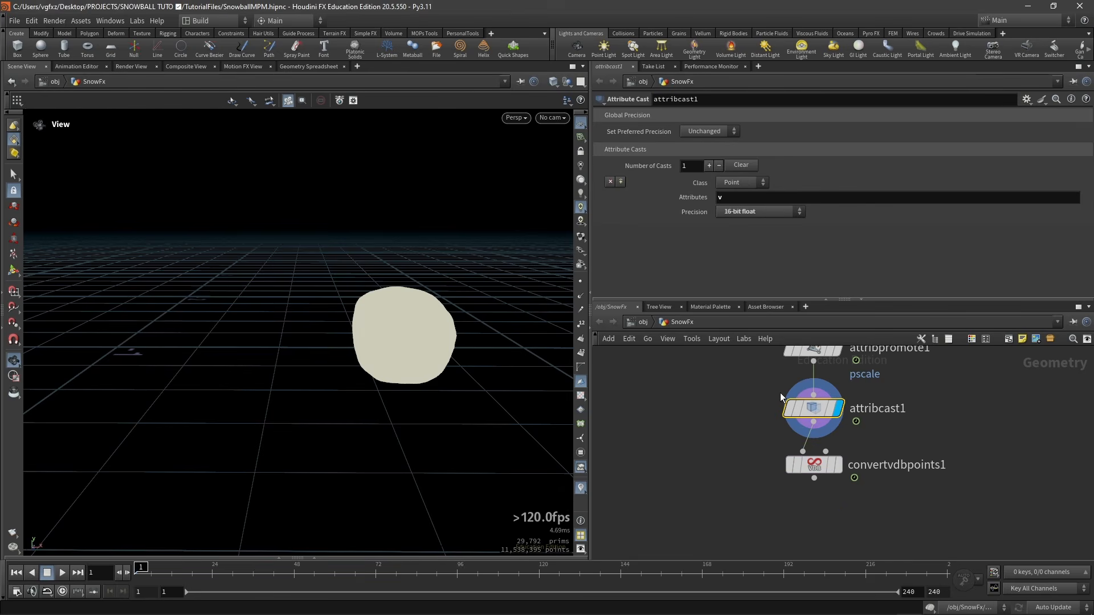
click(837, 465)
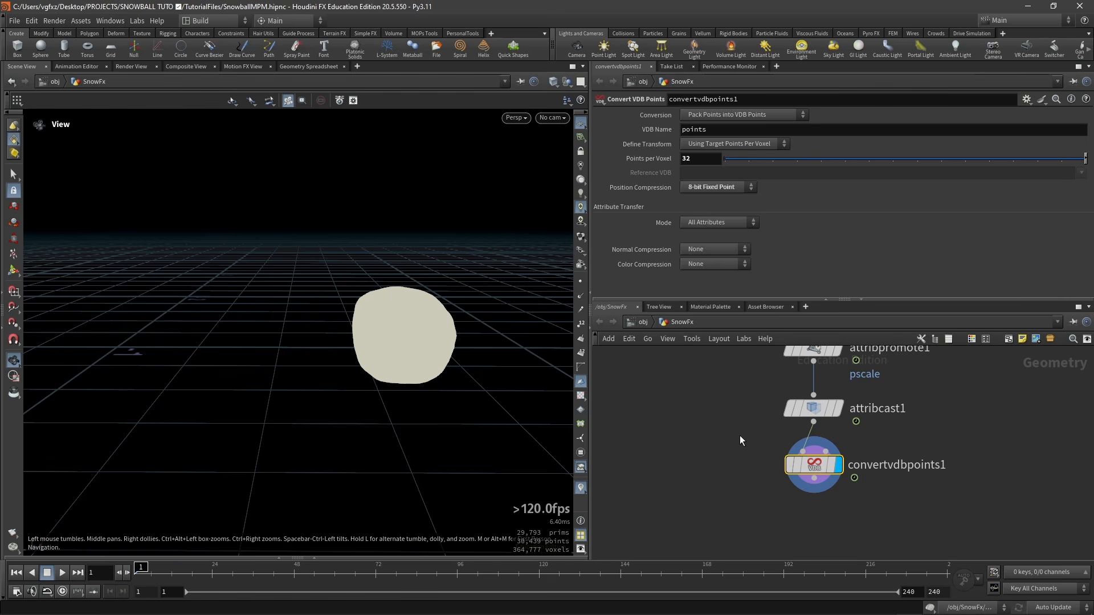
Add a File Cache node below convertvdbpoints1
scroll(809, 409, down, 2)
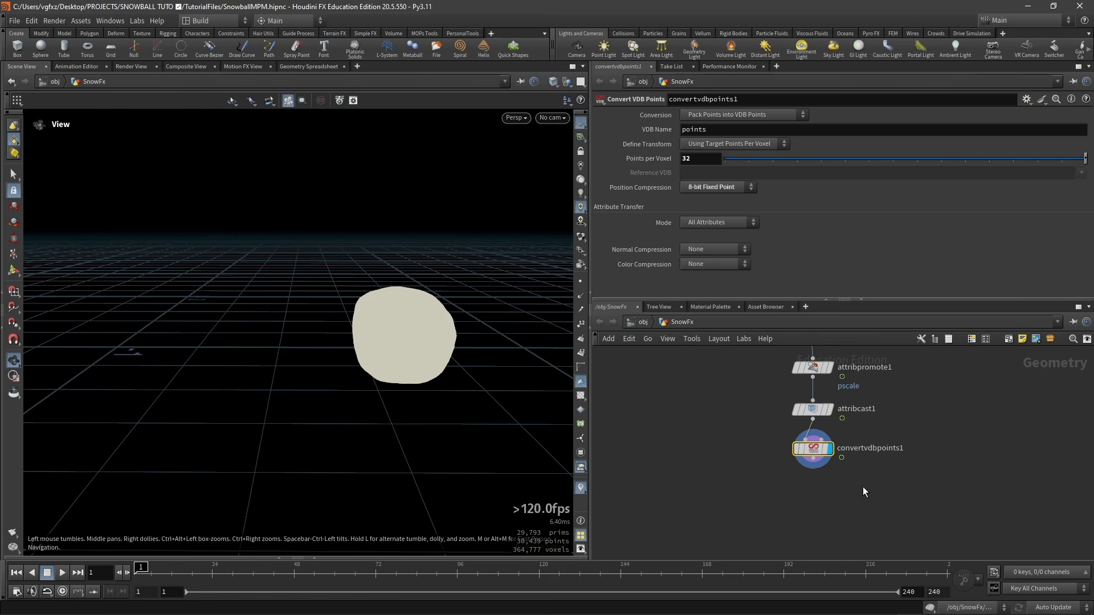
scroll(837, 490, up, 4)
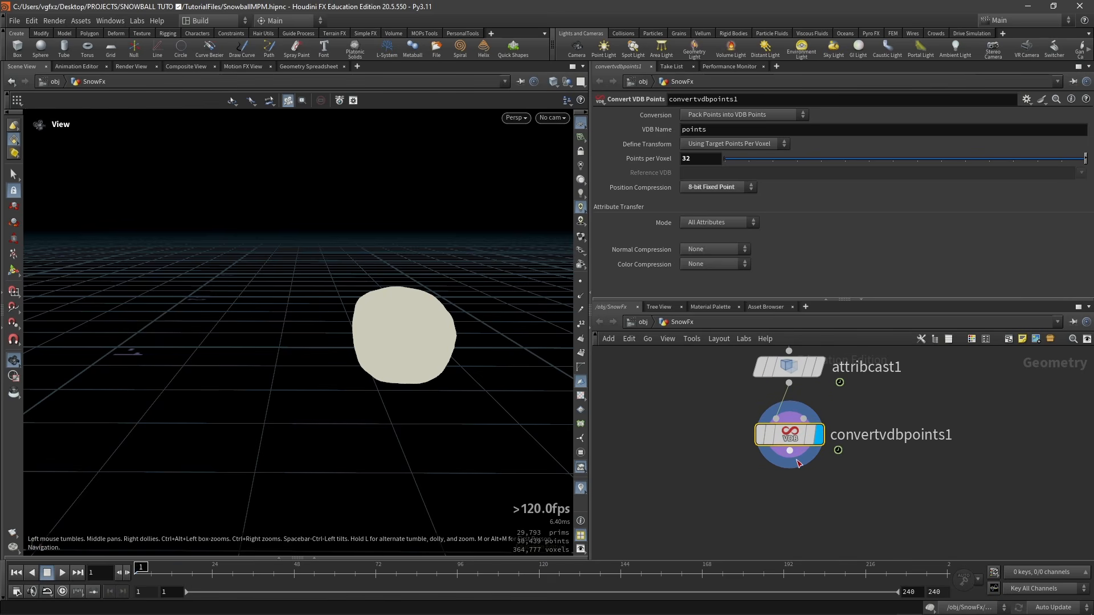
click(795, 459)
key(Tab)
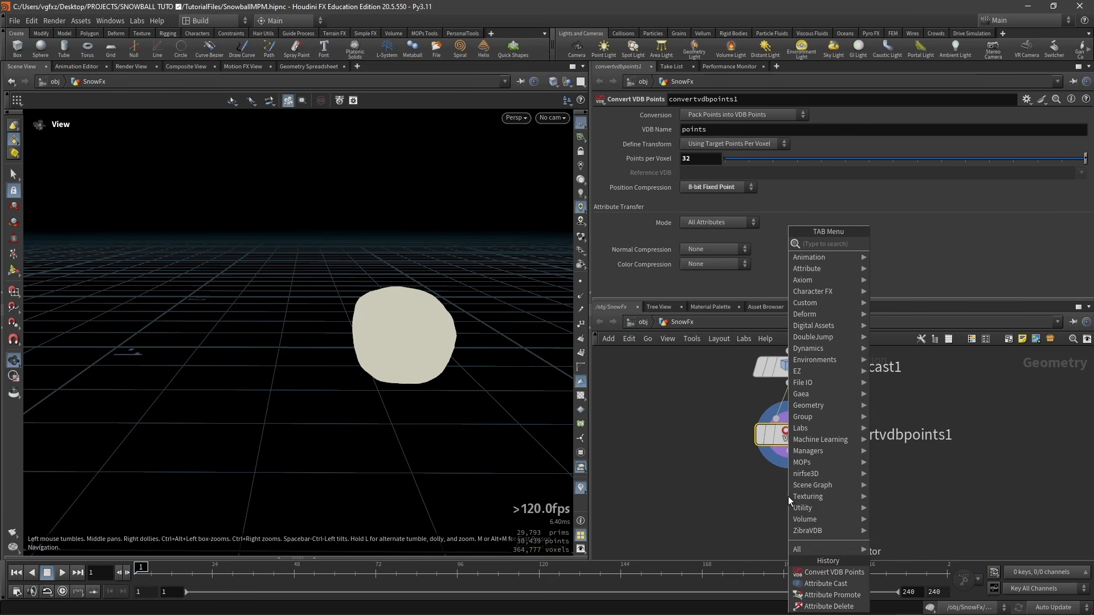
text(filec)
key(Return)
key(Return)
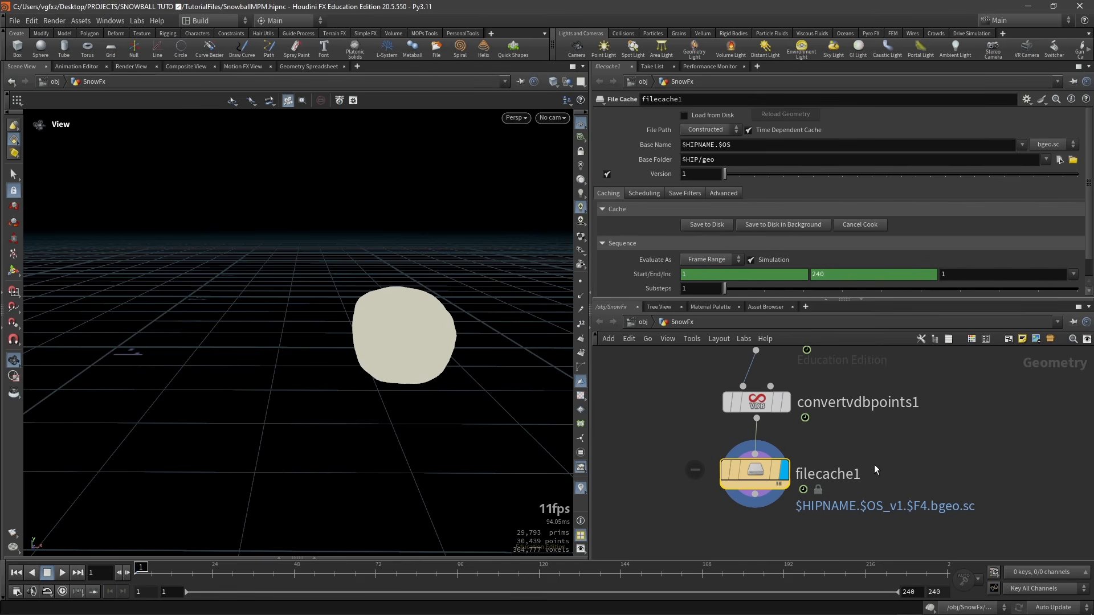
Rename the File Cache node to SnowballSIM and reduce its base name to $OS
double_click(823, 474)
text(S)
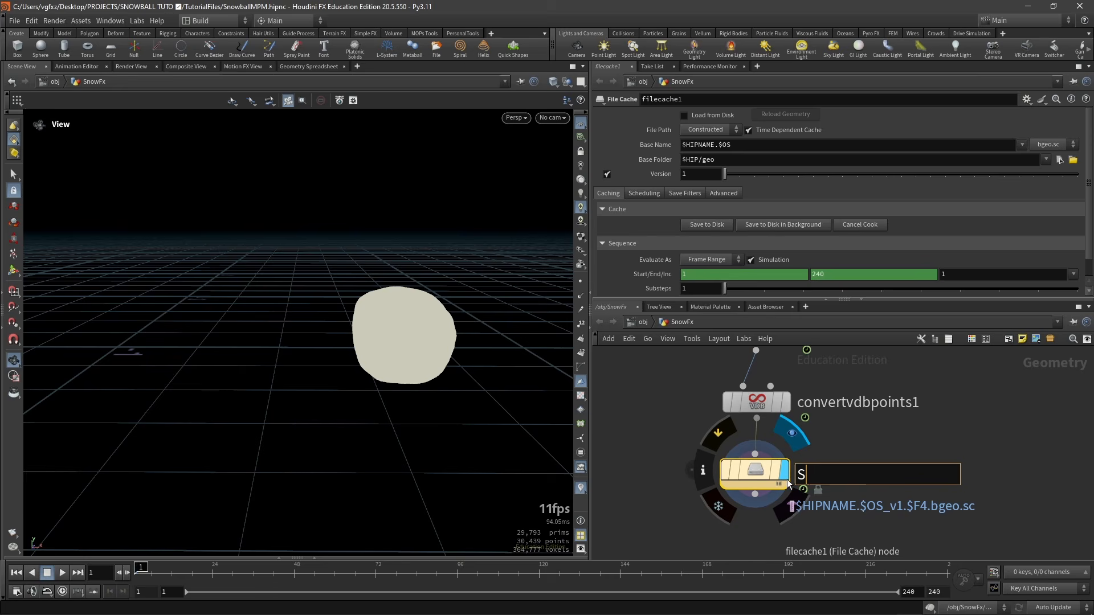
text(nowballSIM)
key(Return)
drag(719, 145, 665, 145)
key(BackSpace)
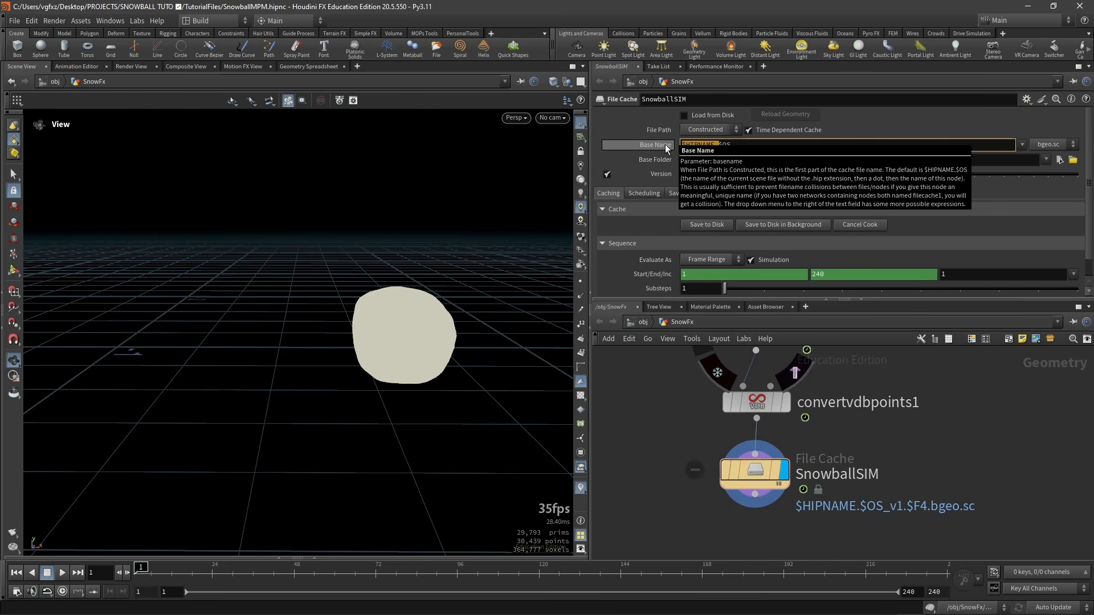
key(Return)
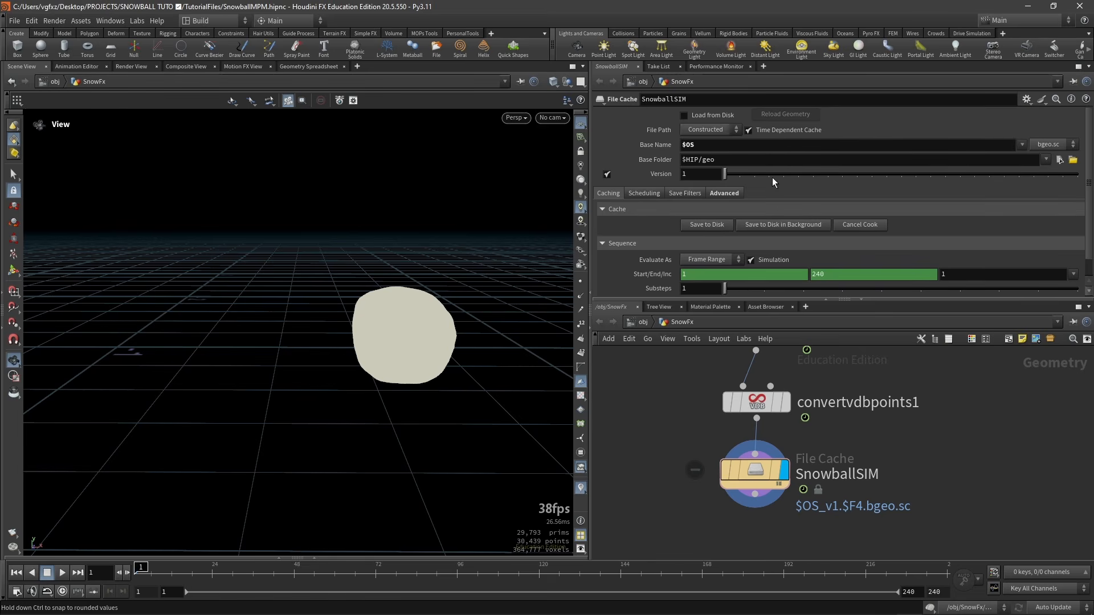
Set the end frame of the SnowballSIM cache range to 120
scroll(786, 268, down, 1)
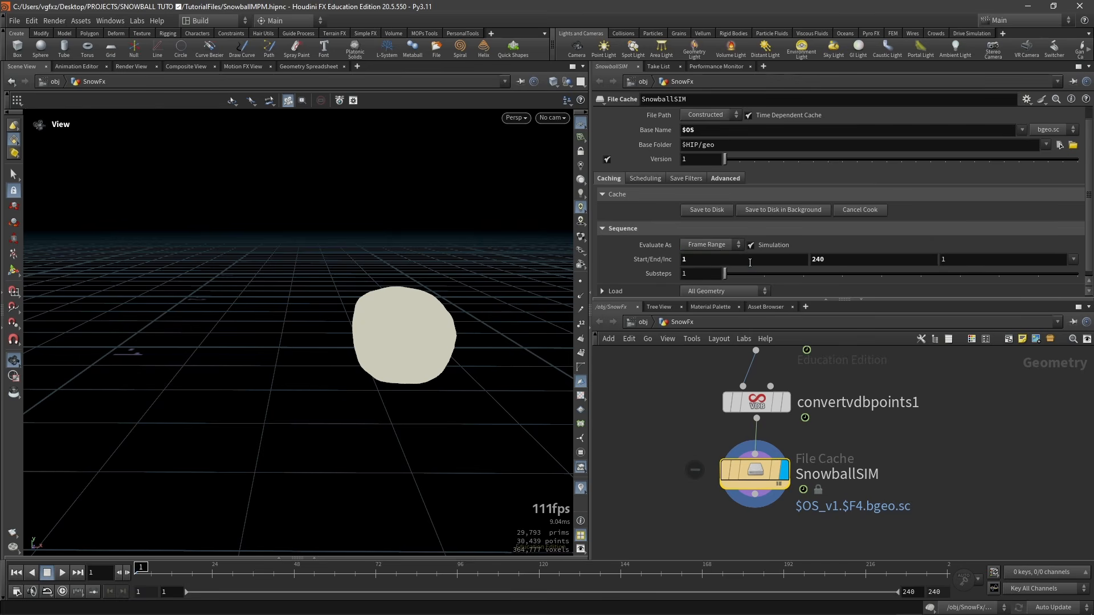
click(833, 259)
key(BackSpace)
text(120)
key(Return)
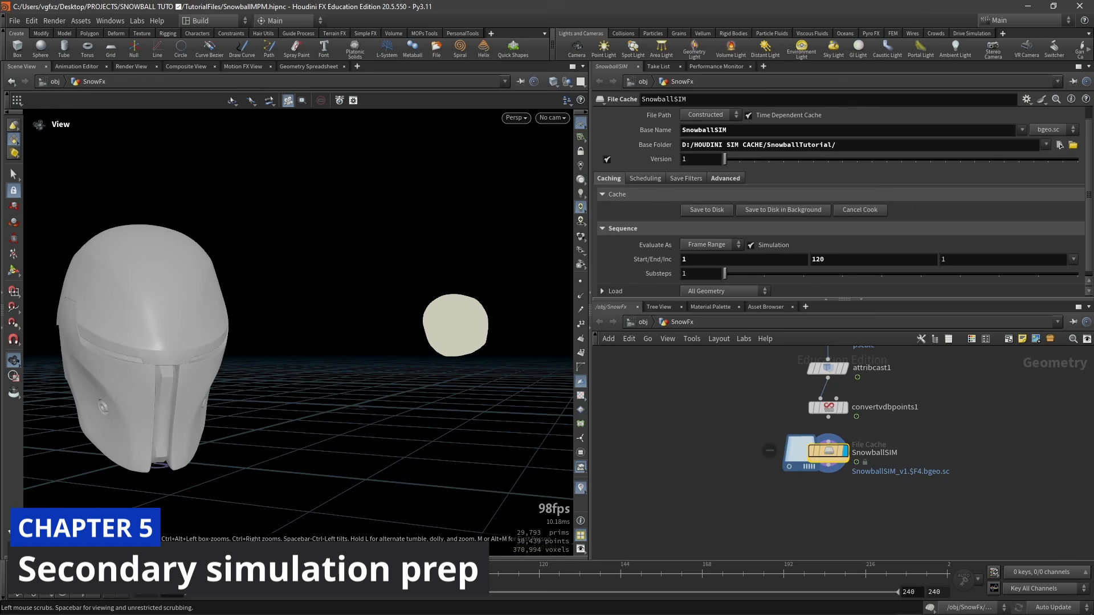
Inspect the cached snow impact around the helmet at frames 50, 66 and 81, and return to frame 1
drag(224, 573, 310, 571)
scroll(183, 347, down, 2)
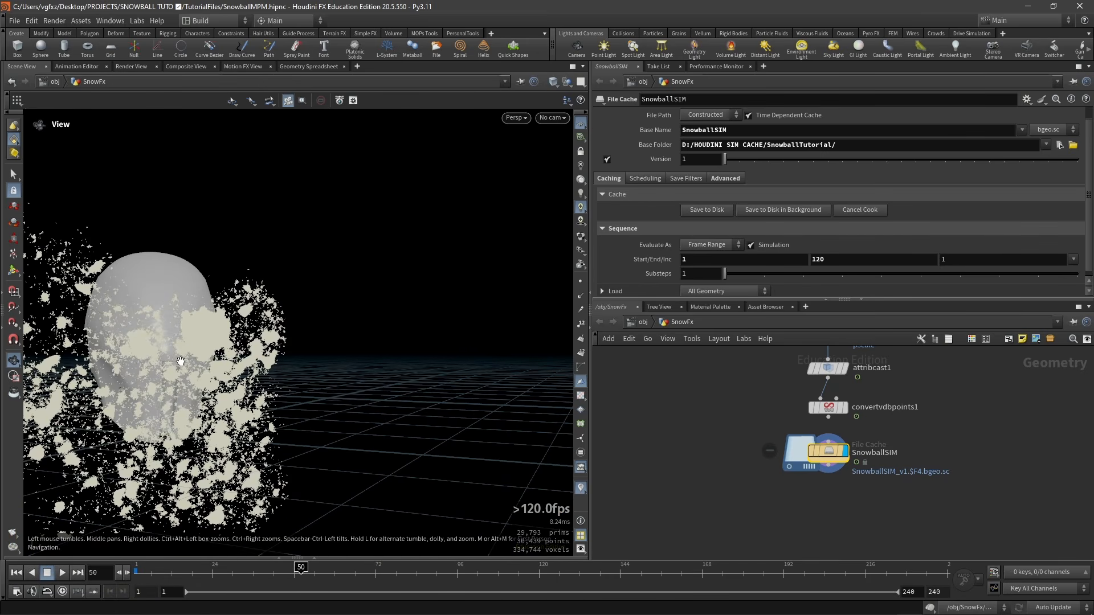
drag(183, 348, 245, 351)
scroll(245, 350, down, 2)
middle_drag(245, 351, 267, 382)
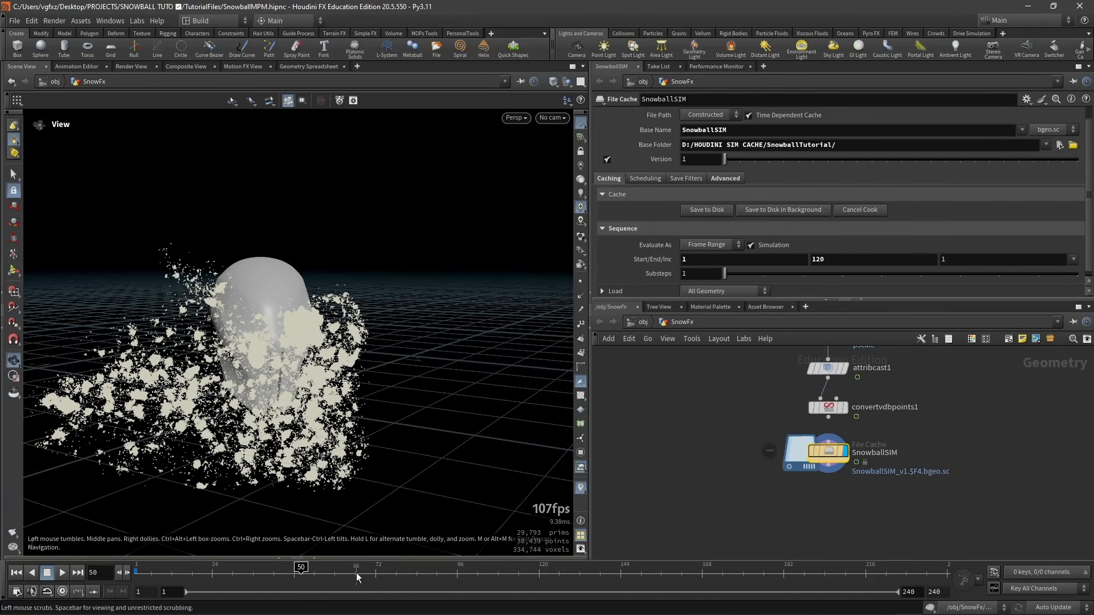
click(357, 572)
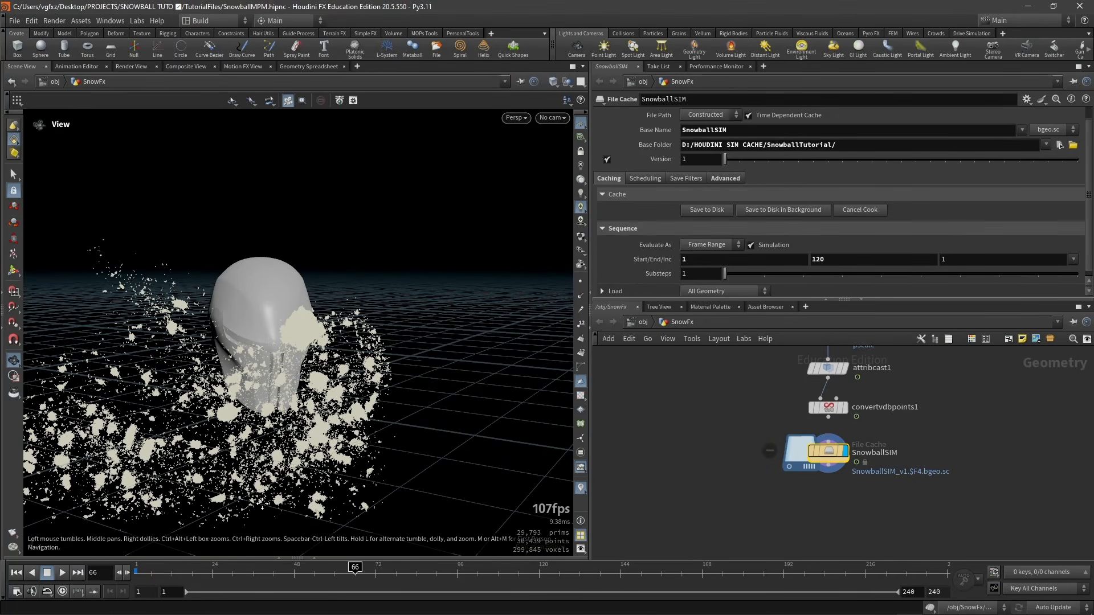
drag(369, 540, 389, 512)
click(406, 570)
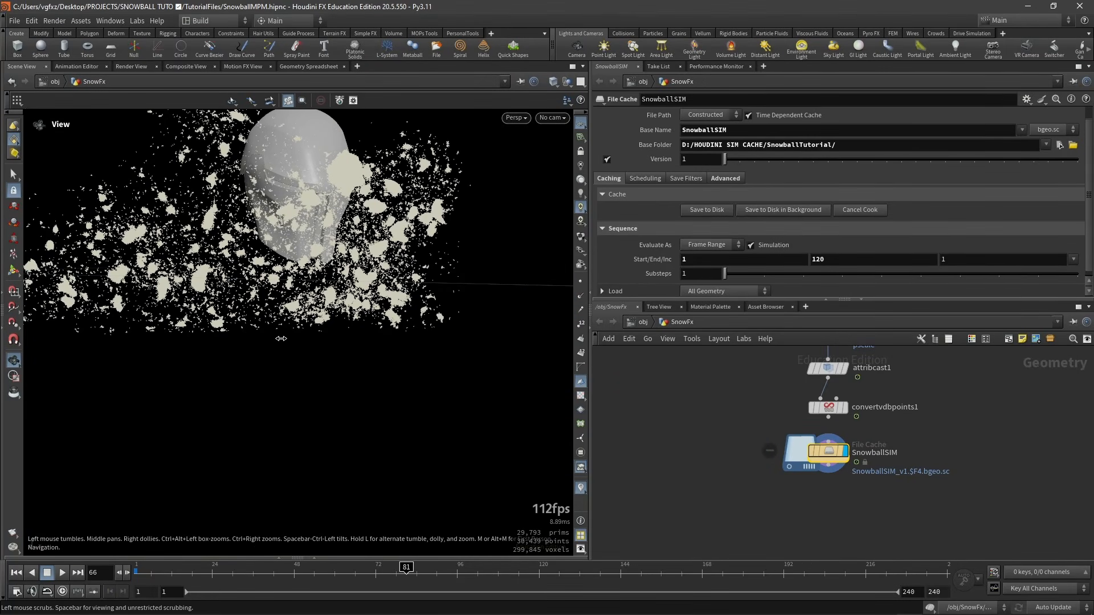
drag(185, 328, 246, 416)
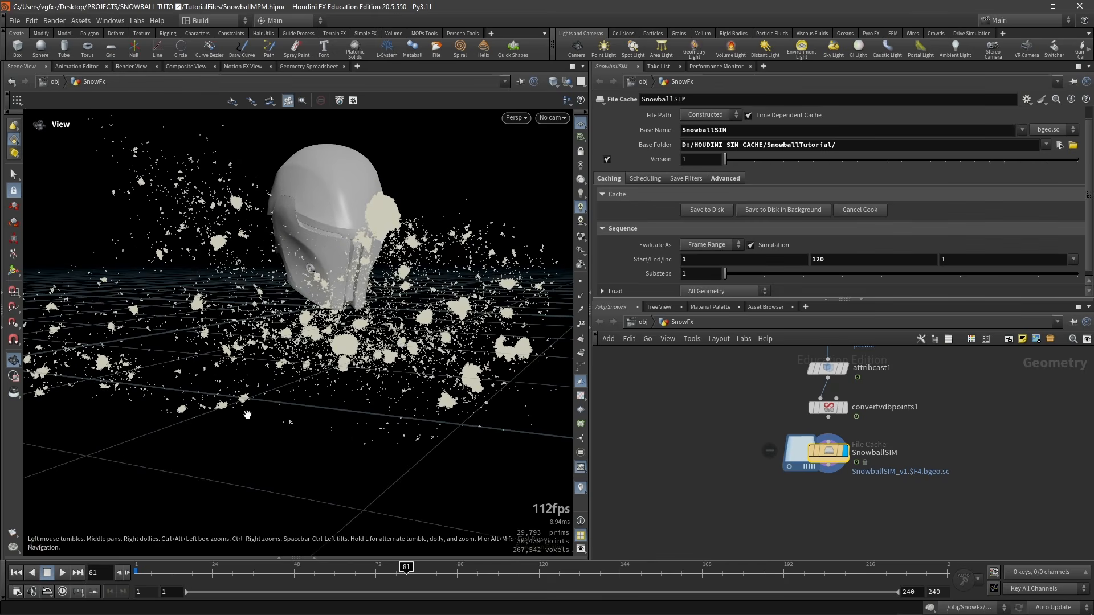
drag(307, 391, 313, 398)
drag(219, 408, 247, 435)
middle_drag(248, 435, 198, 518)
click(16, 573)
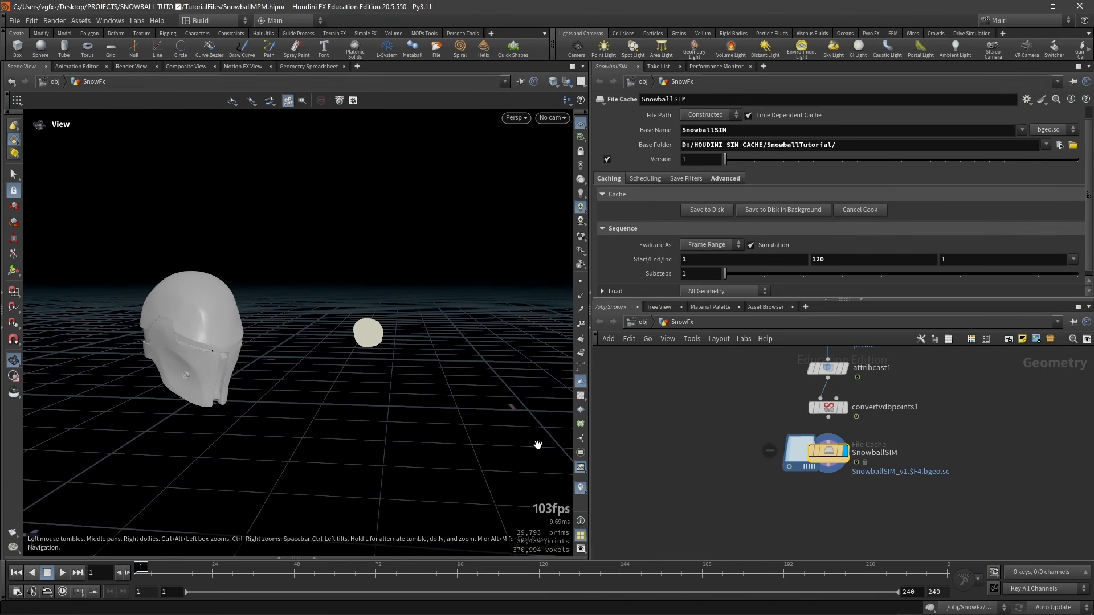
scroll(342, 351, up, 5)
middle_drag(342, 350, 411, 379)
drag(198, 374, 212, 323)
middle_drag(212, 323, 179, 360)
scroll(822, 498, up, 2)
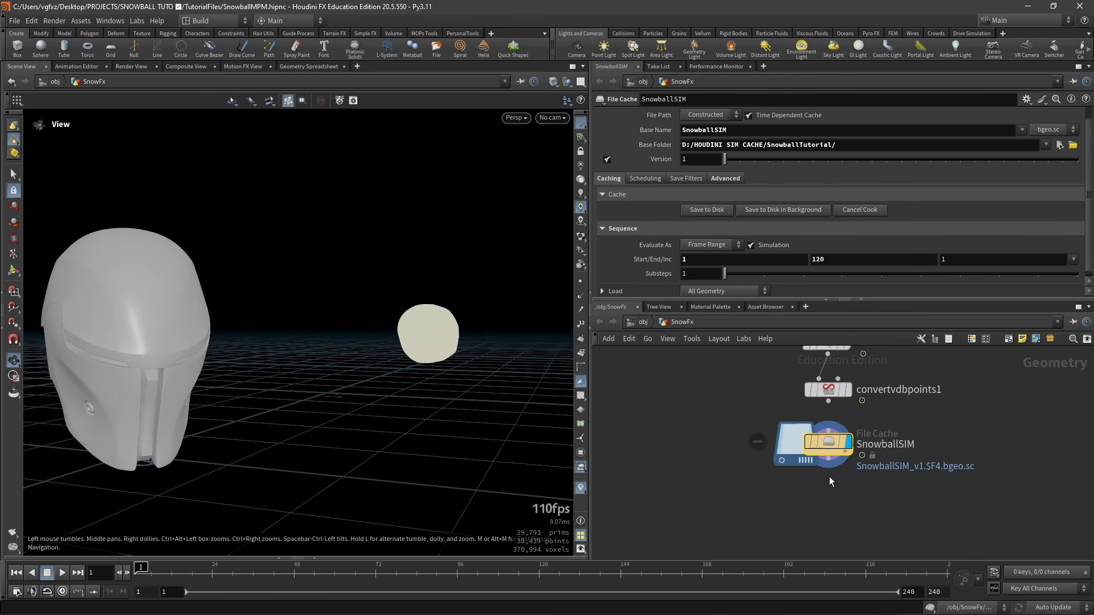
Add a Convert VDB Points node below the SnowballSIM file cache
click(828, 459)
key(Tab)
text(conve)
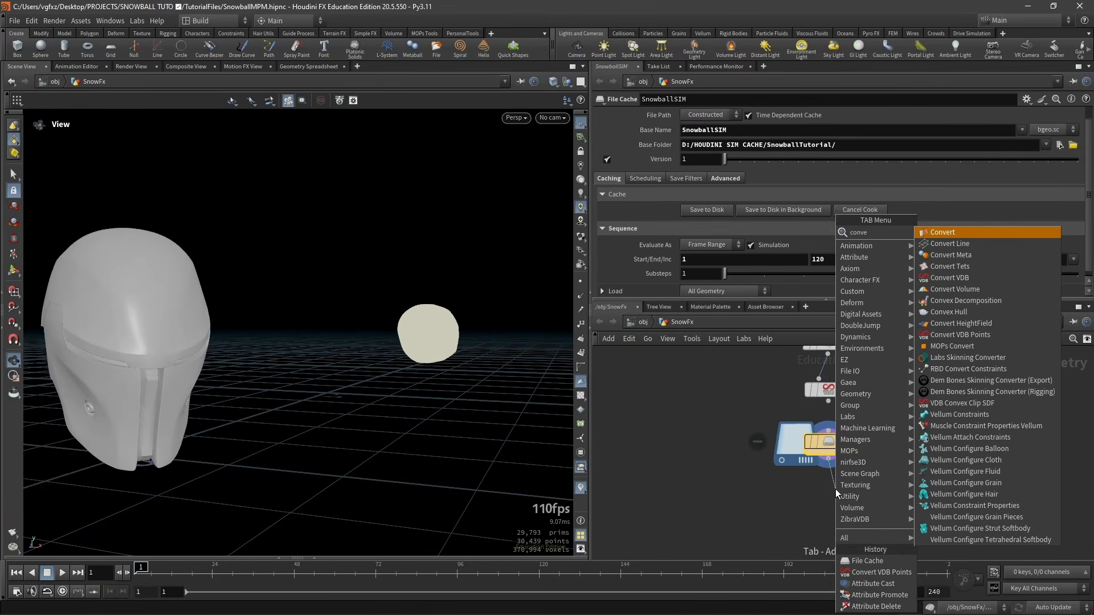
click(960, 335)
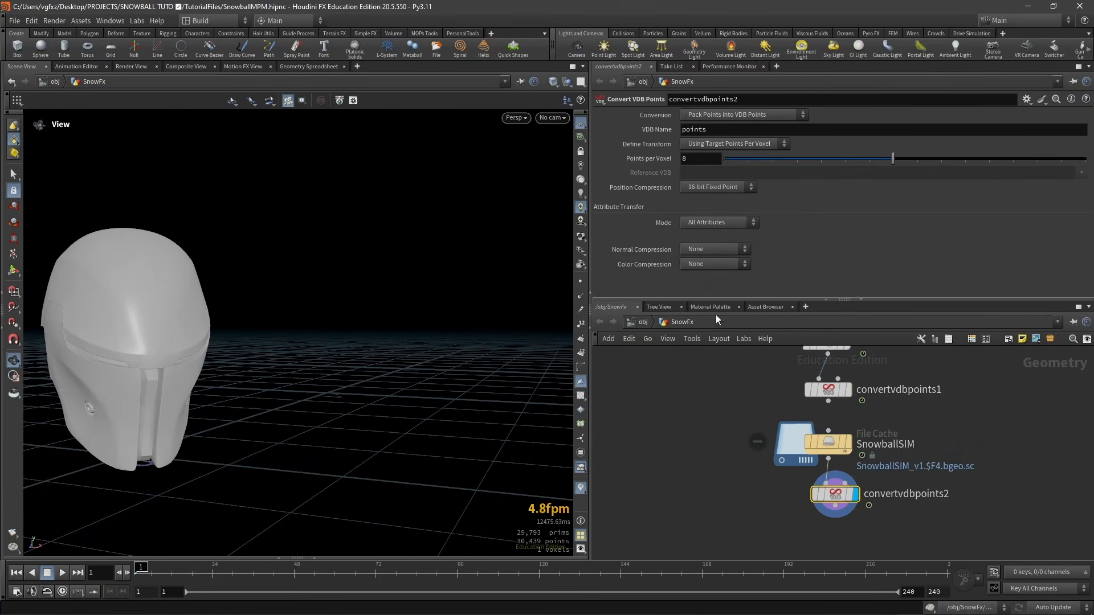
Set convertvdbpoints2 to Extract Points from VDB Points and align the node beneath SnowballSIM
click(729, 115)
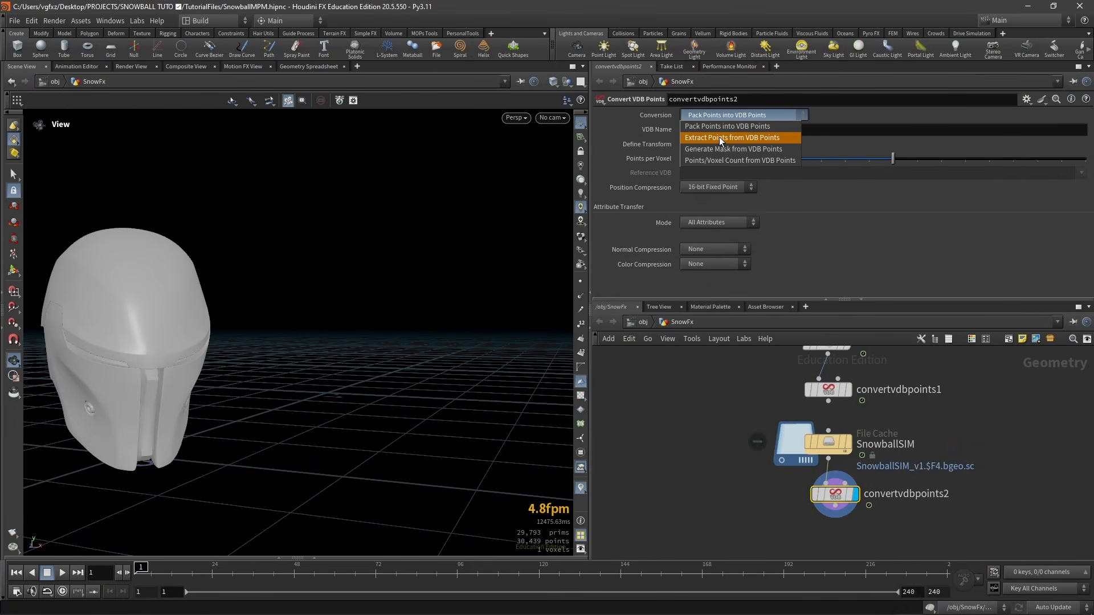
click(715, 137)
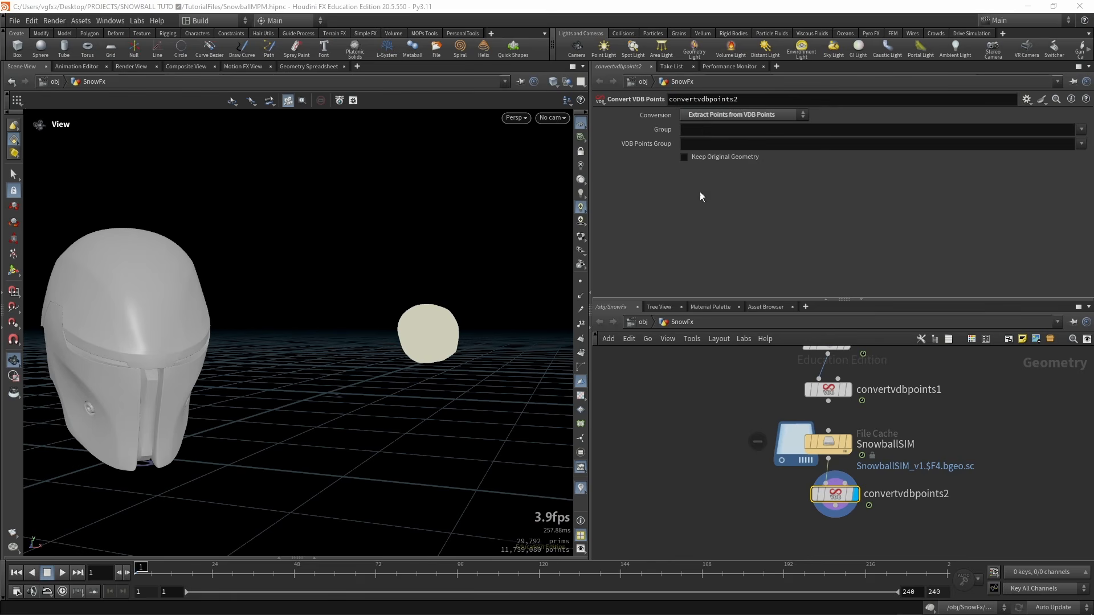
scroll(525, 361, up, 3)
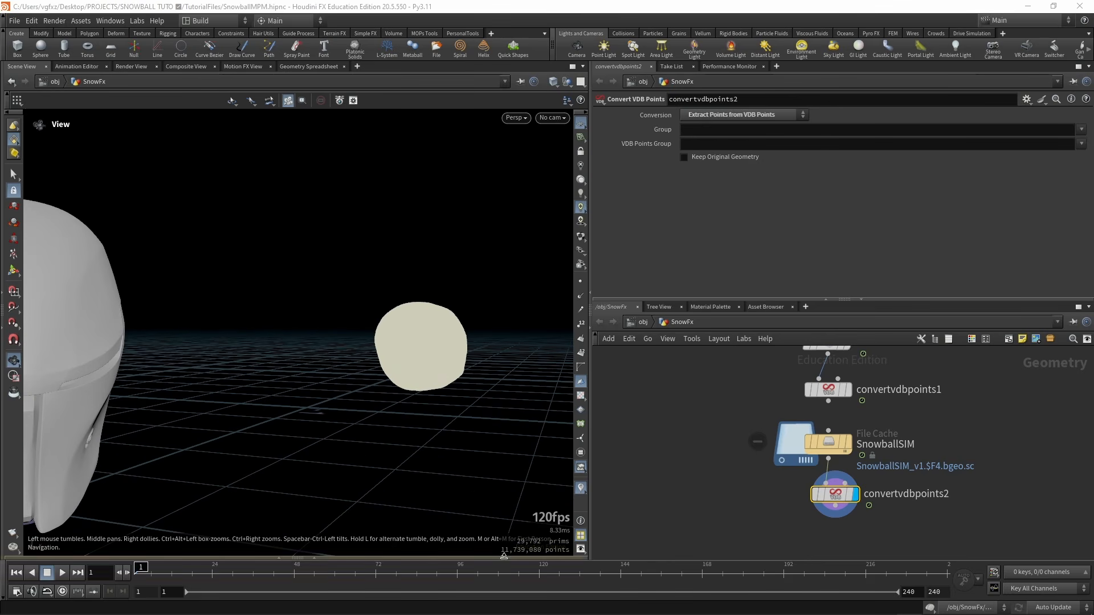
drag(843, 495, 836, 501)
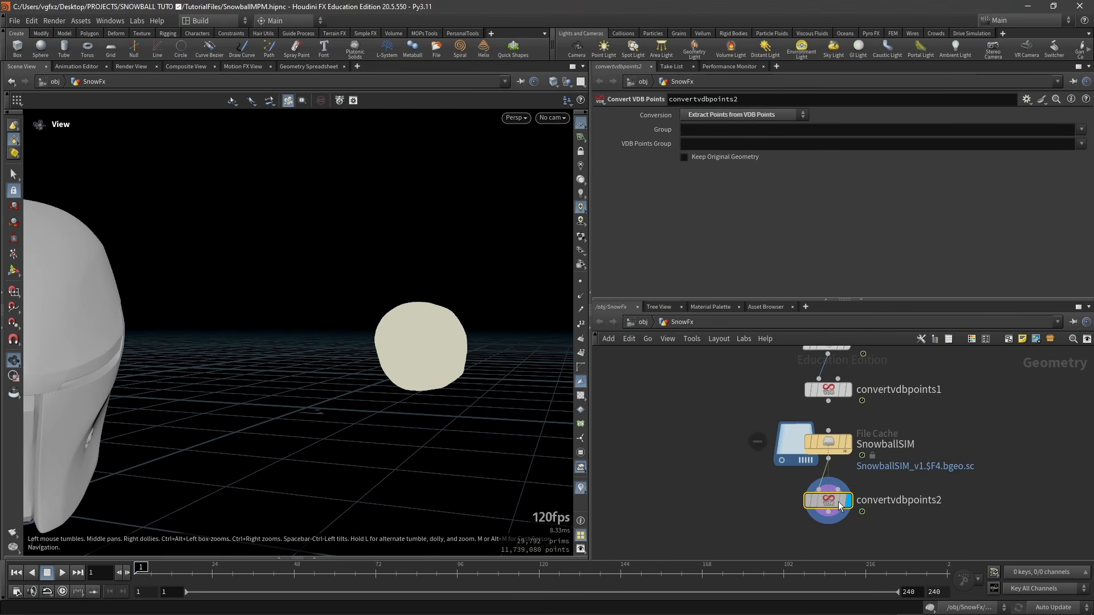
Add an Attribute Promote node below convertvdbpoints2
middle_drag(883, 520, 856, 452)
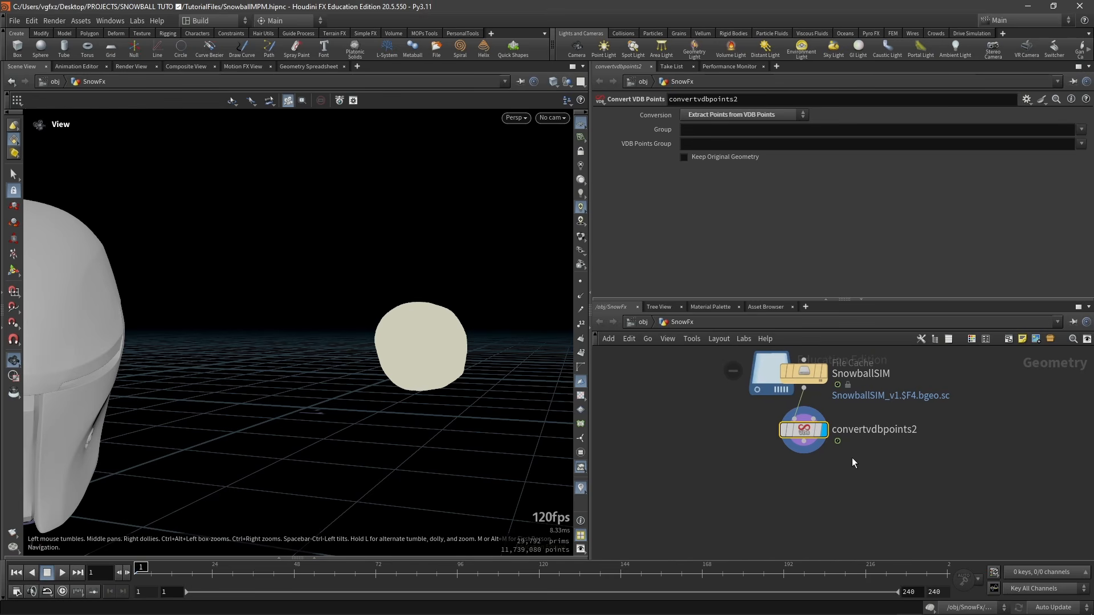
scroll(837, 453, up, 2)
click(796, 438)
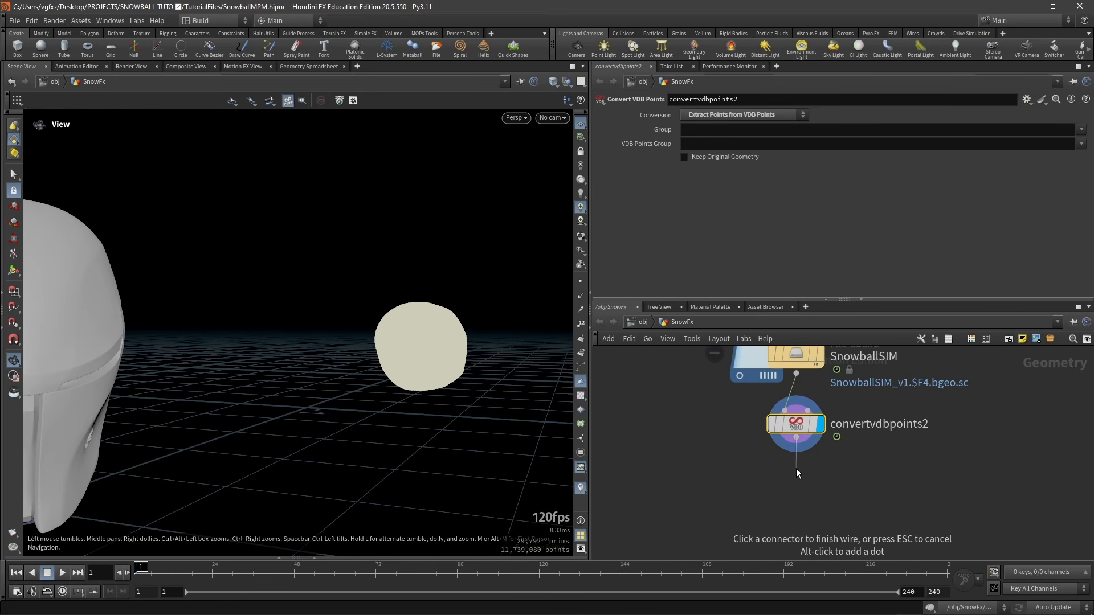
key(Tab)
text(att pro)
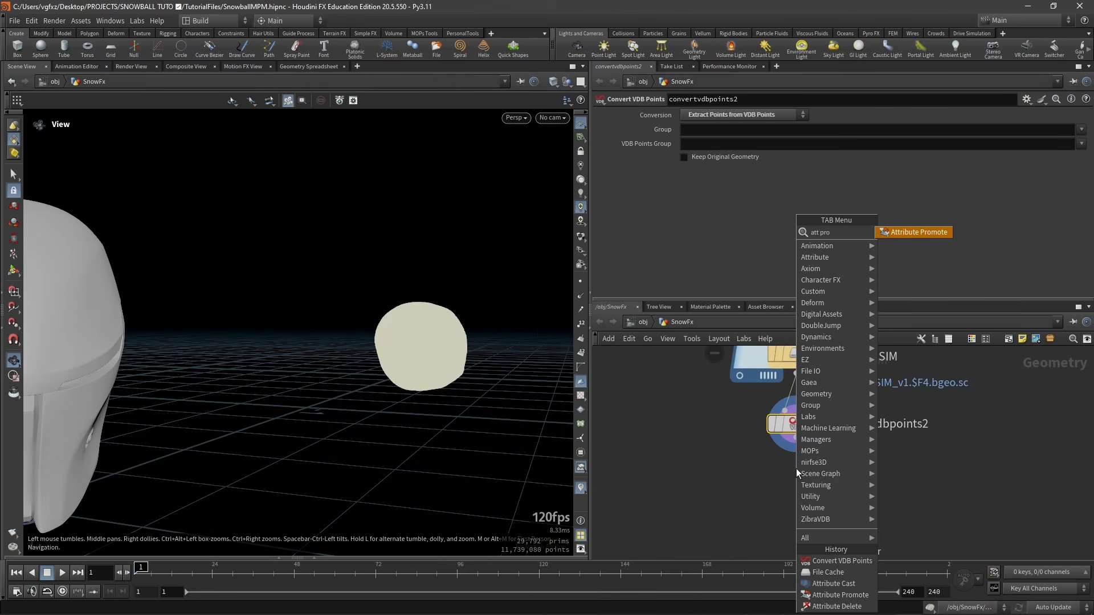
key(Return)
Set the Attribute Promote node to promote pscale from the Detail class to the Point class
click(702, 113)
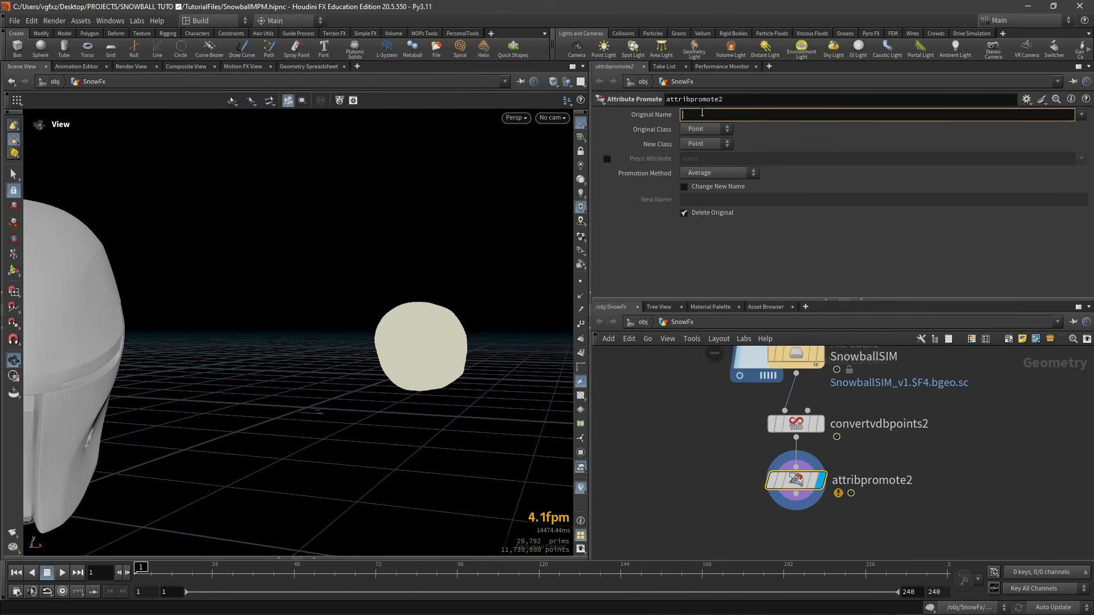
text(pscale)
click(706, 129)
click(698, 113)
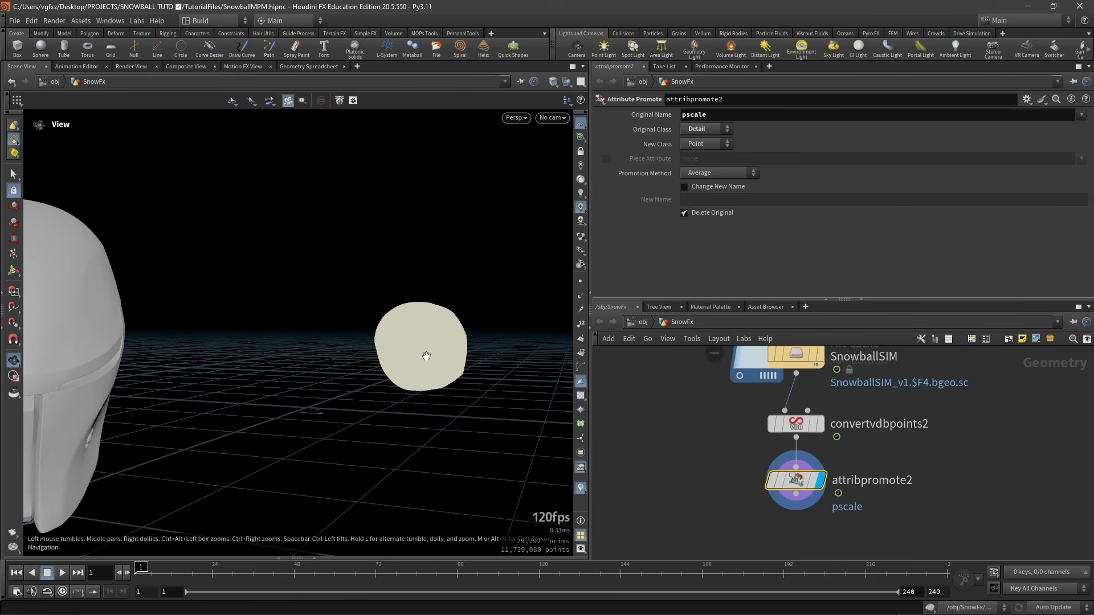
Add a Blast node connected to the output of attribpromote2, placed off to its side
scroll(426, 356, down, 3)
scroll(921, 359, down, 2)
click(918, 469)
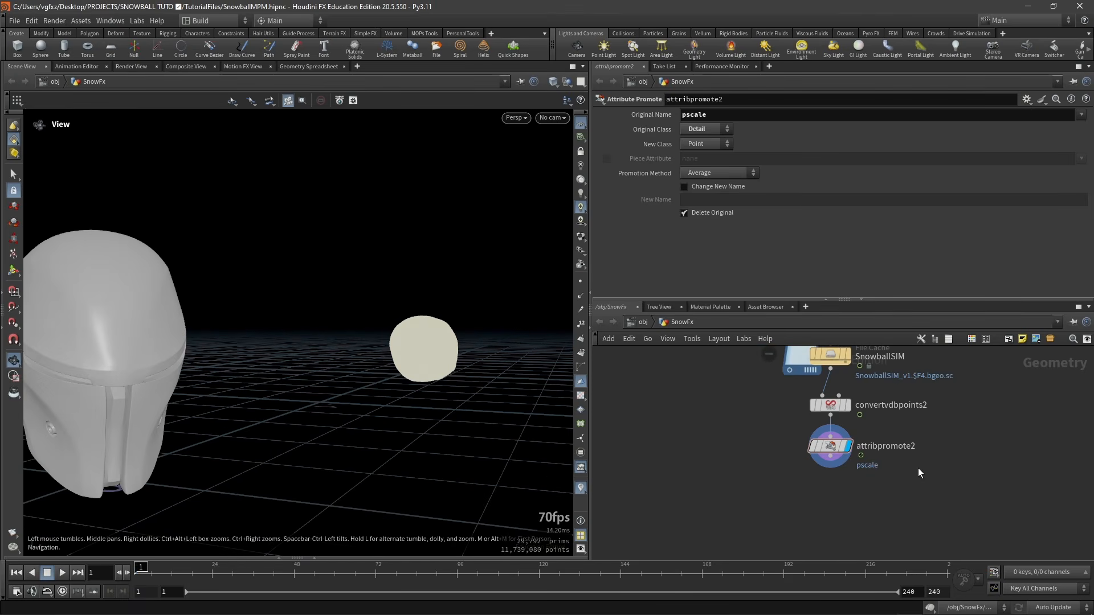
middle_drag(918, 468, 861, 447)
click(774, 436)
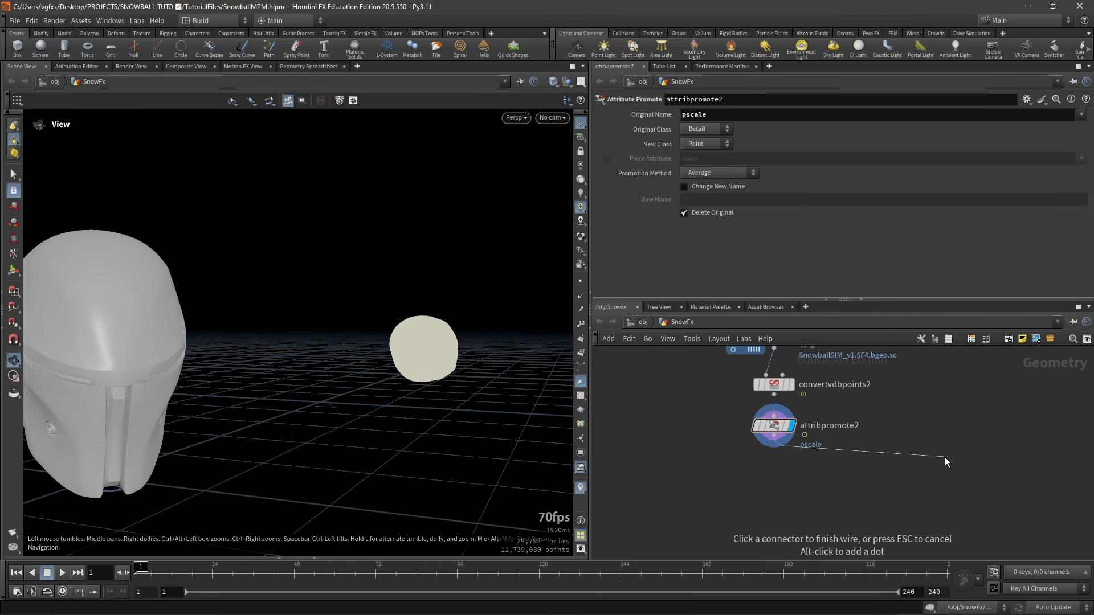
key(Tab)
text(blast)
key(Return)
click(986, 456)
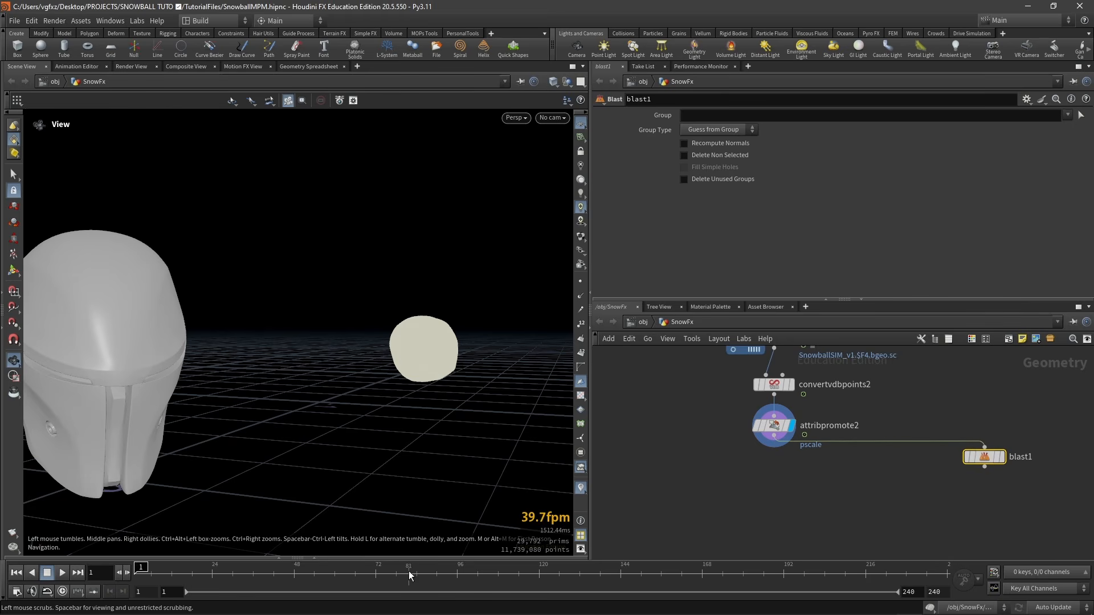
Inspect the snow impact around the helmet at frames 72 and 47, staying on frame 47
click(375, 574)
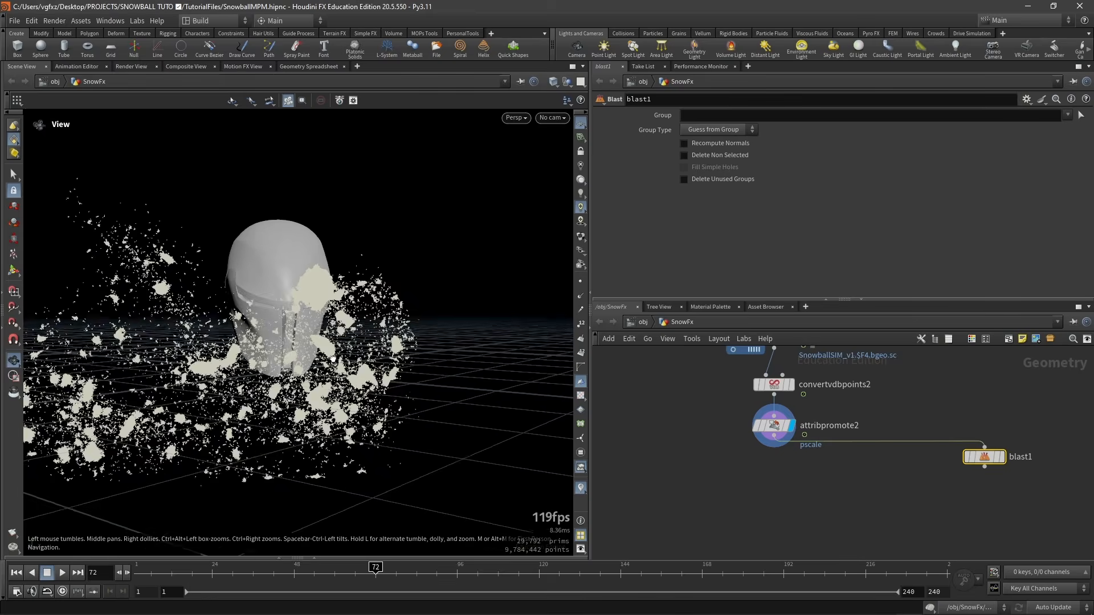
drag(333, 359, 312, 366)
click(293, 575)
mouse_move(278, 323)
mouse_down()
mouse_move(258, 337)
mouse_move(298, 329)
mouse_up()
key(f)
Display the result of the blast1 node in the viewport
drag(912, 502, 843, 433)
middle_drag(756, 447, 819, 516)
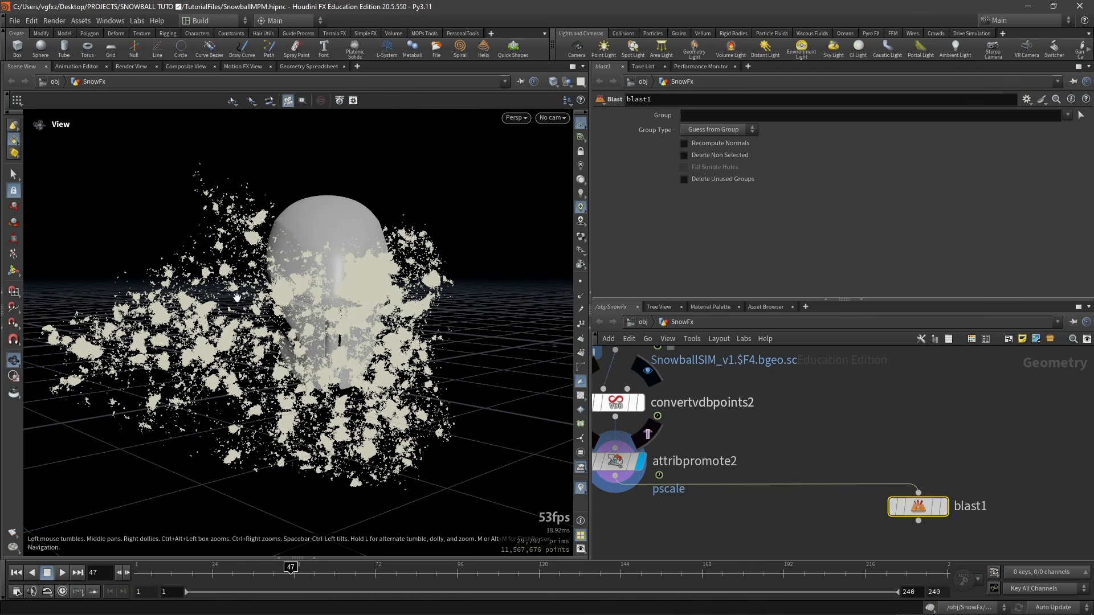
middle_drag(909, 462, 854, 442)
key(r)
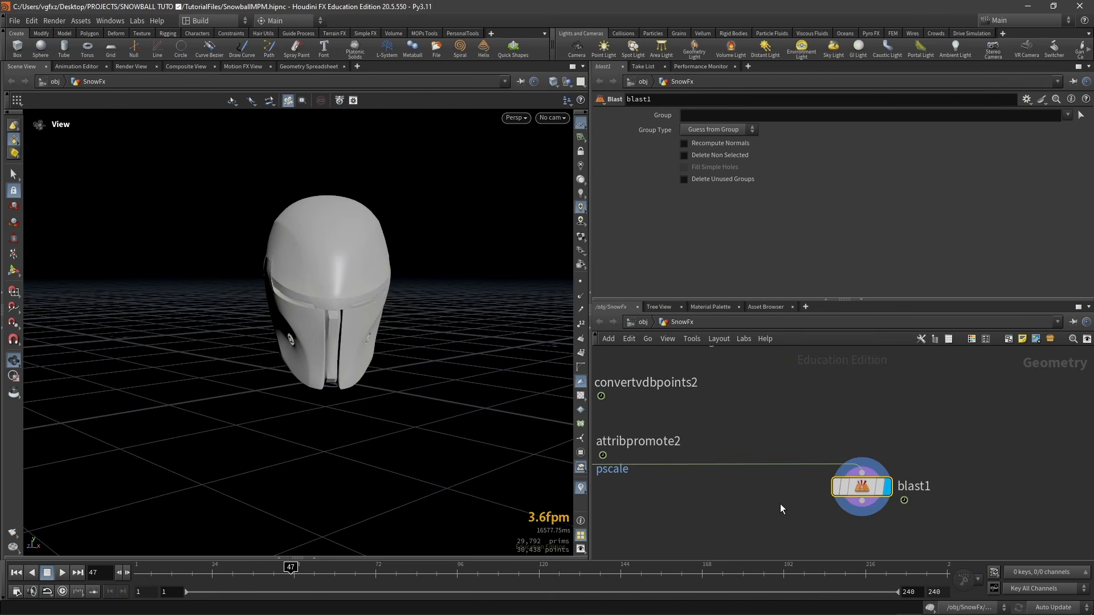
click(701, 116)
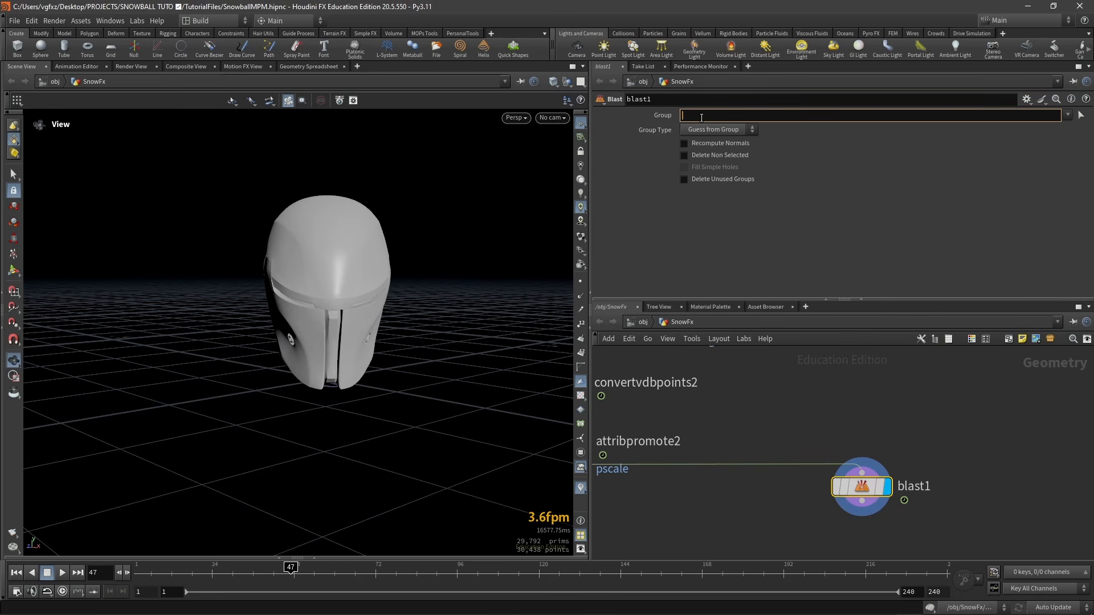
text(@Jp)
text(<15)
key(Return)
click(703, 131)
click(702, 176)
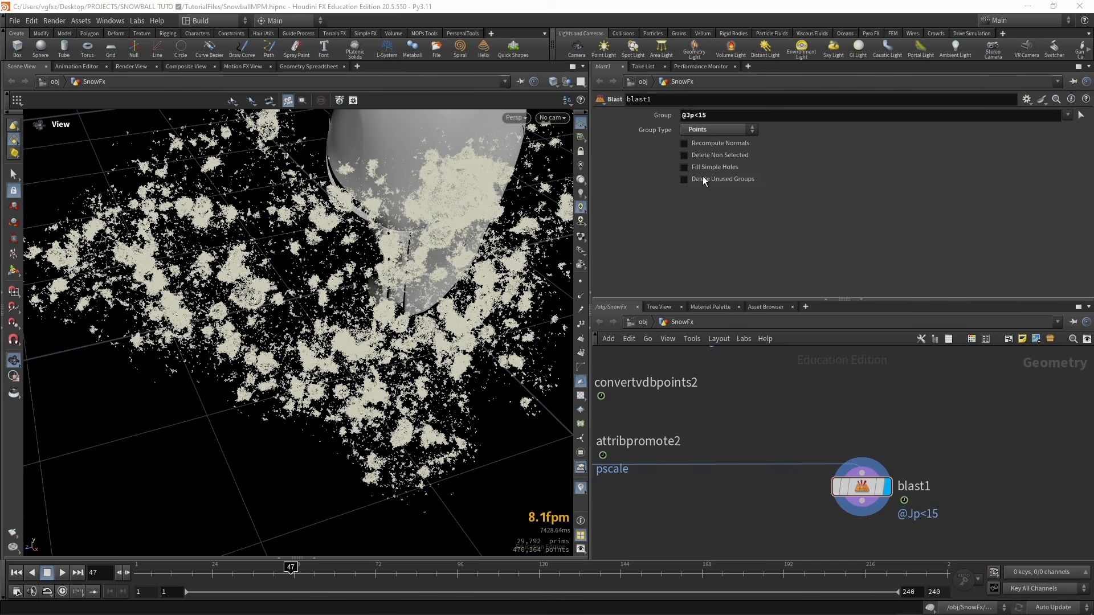
Enable Delete Non Selected on blast1 and compare the snow particles around the helmet with and without it
drag(296, 296, 382, 264)
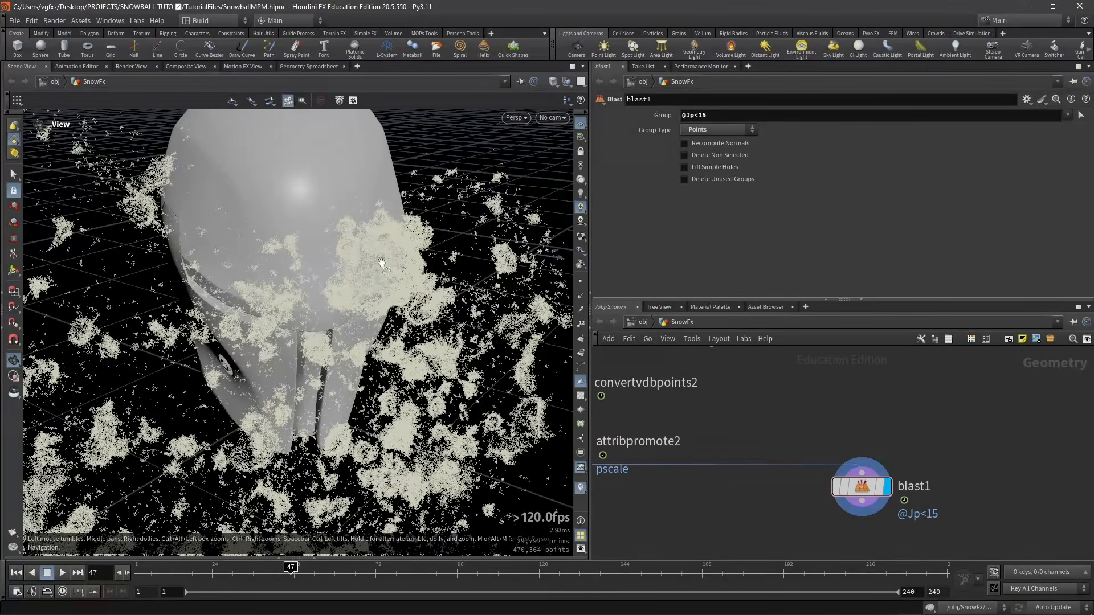
right_drag(382, 263, 327, 274)
drag(327, 273, 378, 264)
right_drag(379, 264, 270, 336)
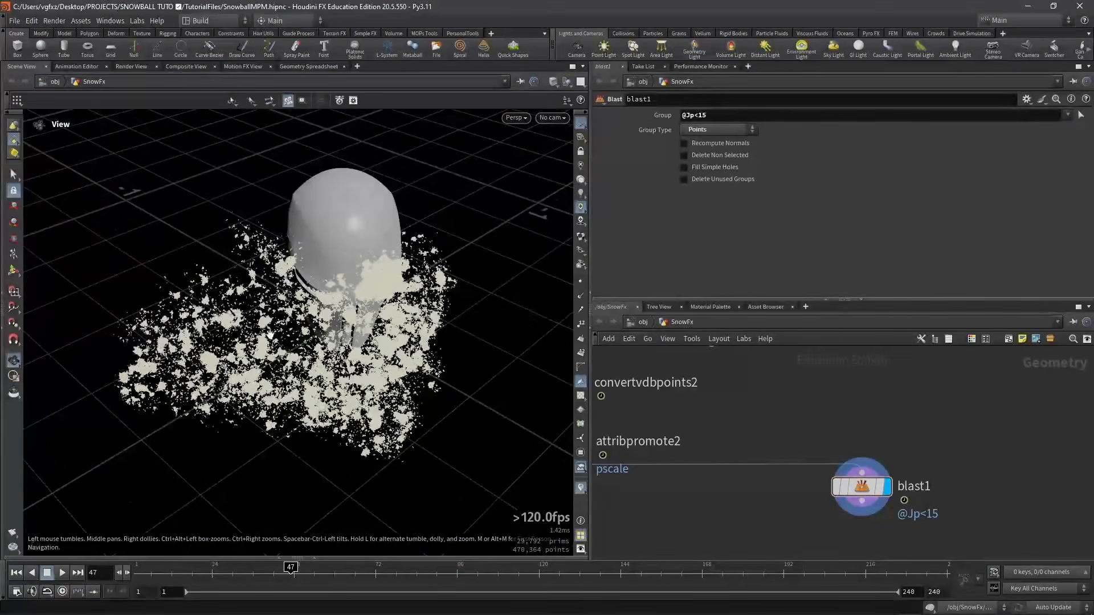
middle_drag(270, 336, 239, 295)
drag(239, 295, 242, 260)
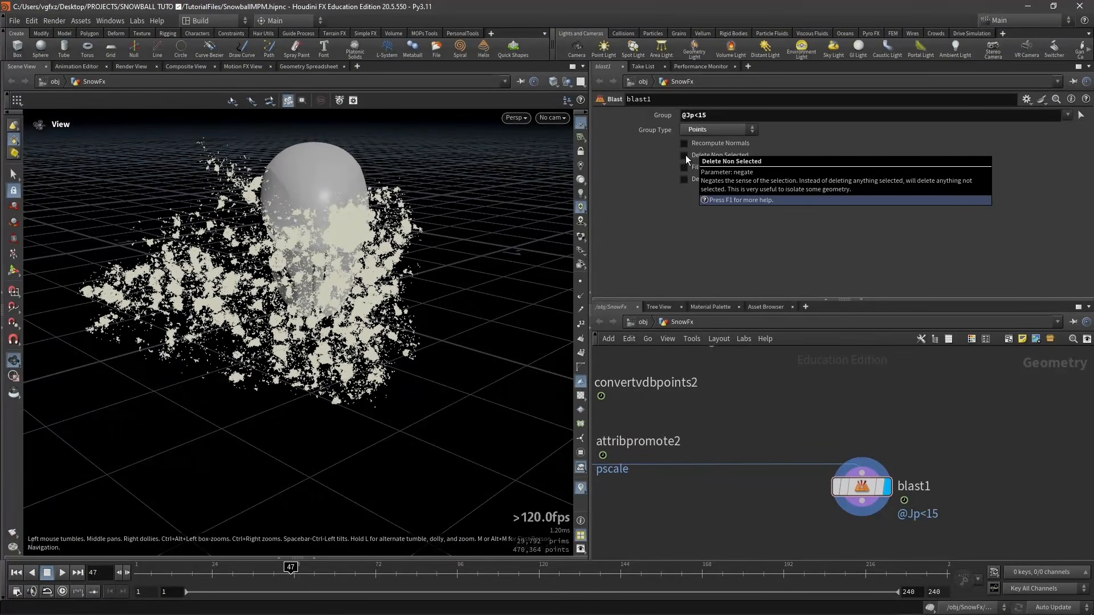
click(684, 155)
scroll(226, 283, up, 5)
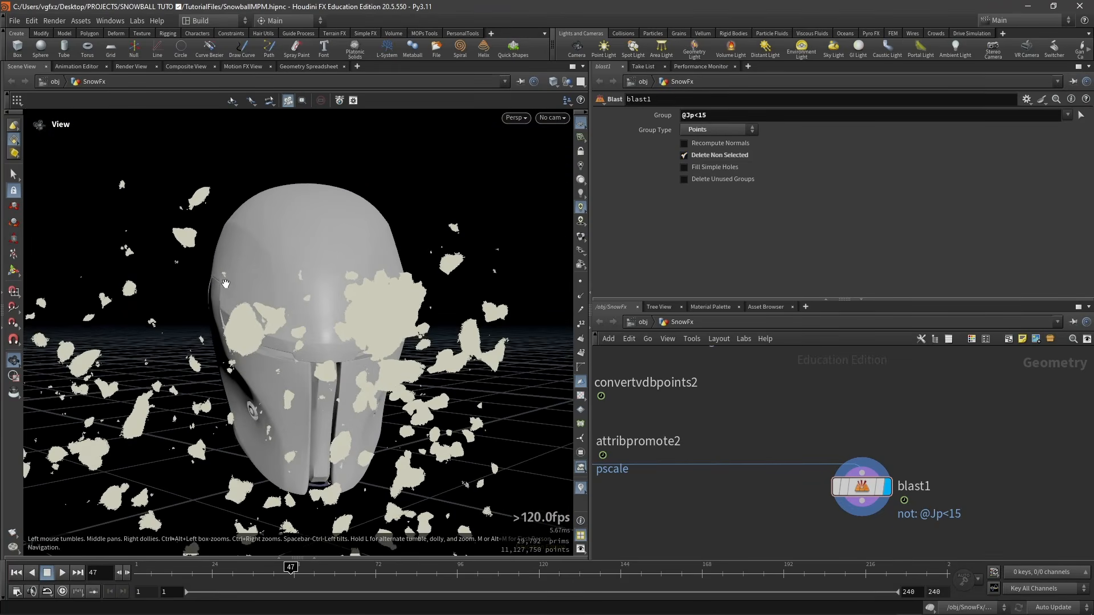
scroll(243, 341, up, 5)
mouse_move(244, 342)
mouse_down()
mouse_move(319, 336)
mouse_move(242, 341)
mouse_up()
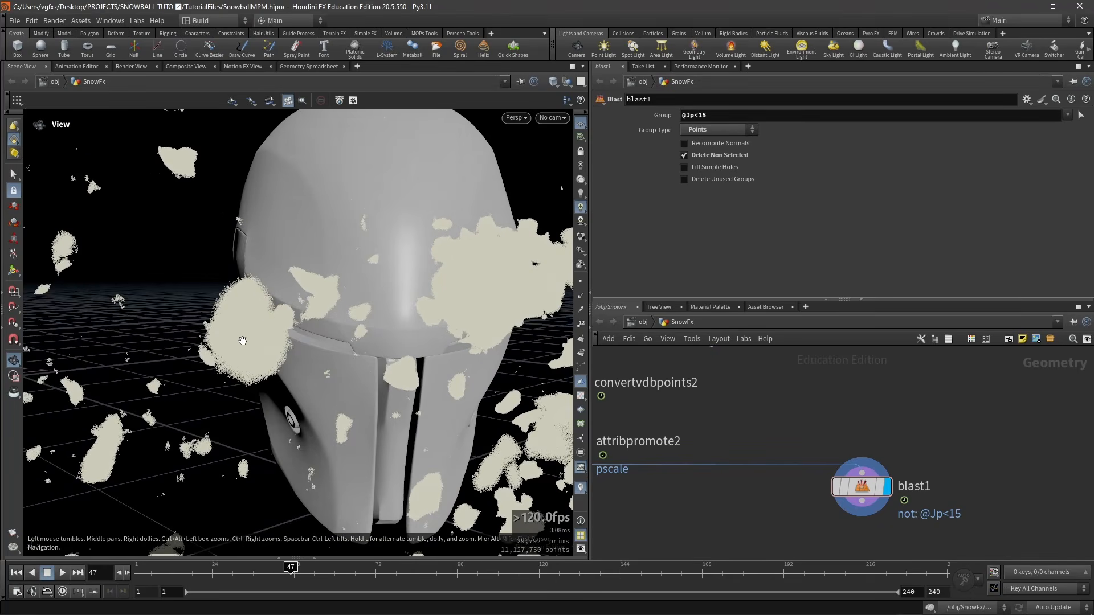
scroll(243, 341, up, 2)
click(717, 115)
key(BackSpace)
key(BackSpace)
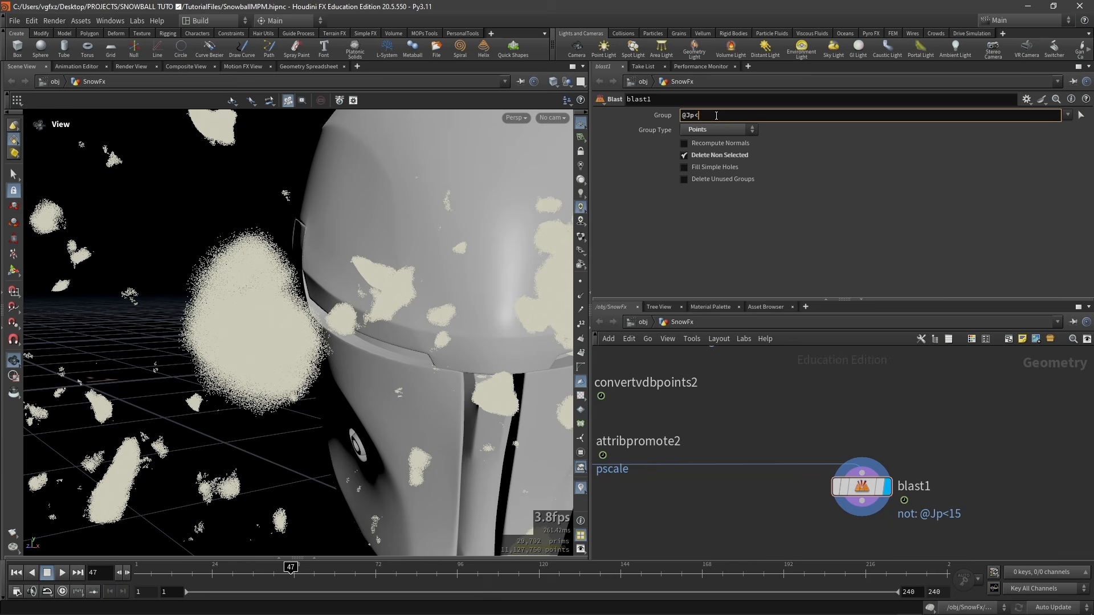
text(20)
mouse_move(230, 323)
mouse_down()
mouse_move(211, 309)
mouse_move(228, 336)
mouse_up()
scroll(359, 348, up, 2)
drag(359, 348, 313, 344)
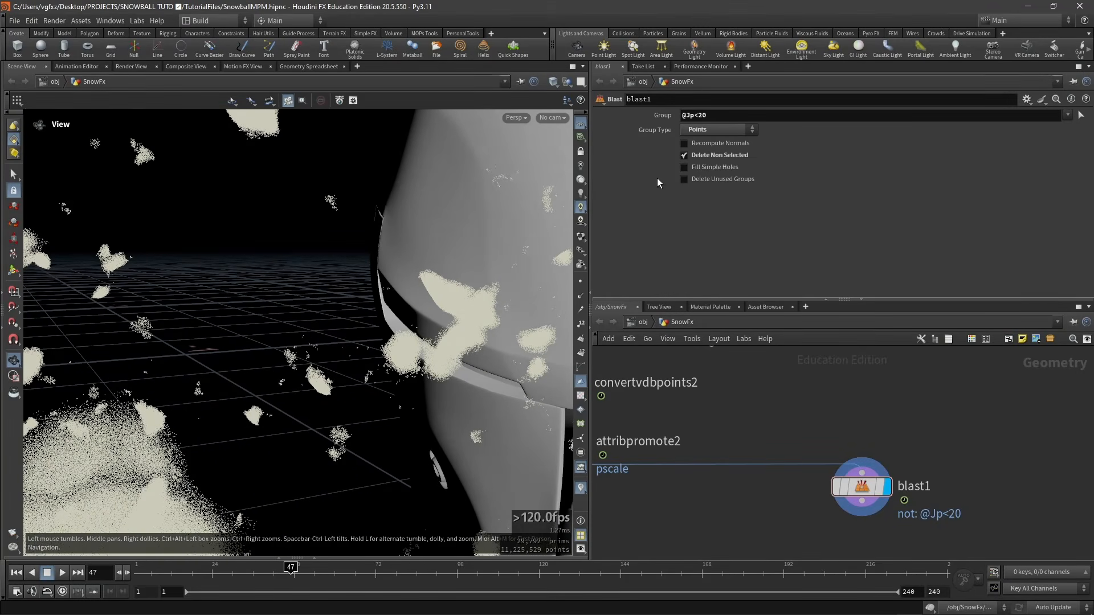
click(729, 116)
key(BackSpace)
key(BackSpace)
text(15)
key(Return)
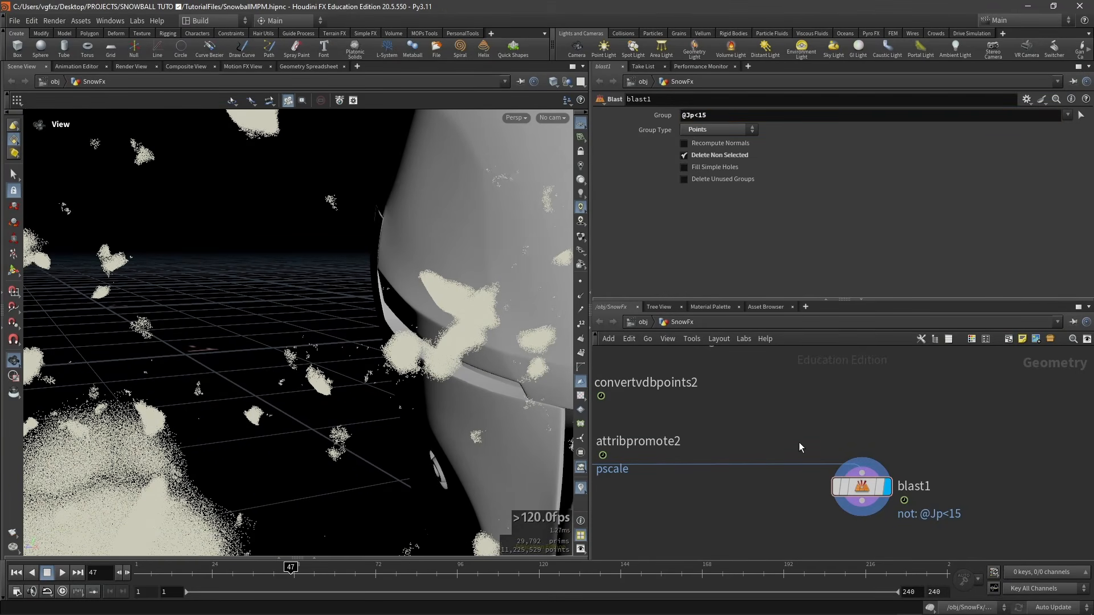
drag(331, 364, 306, 368)
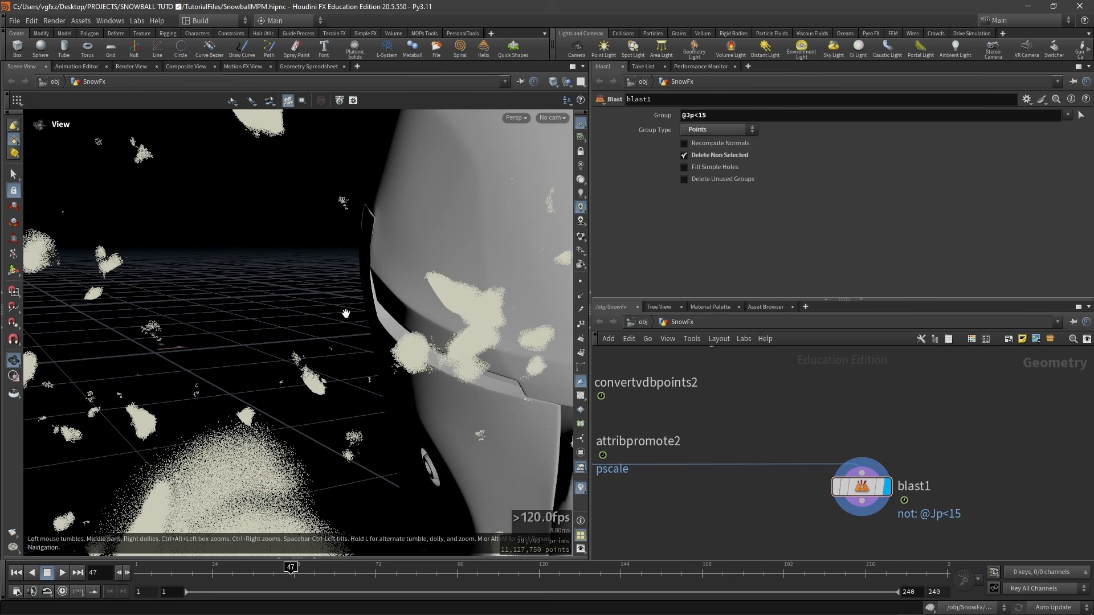
scroll(317, 338, down, 10)
scroll(317, 339, up, 6)
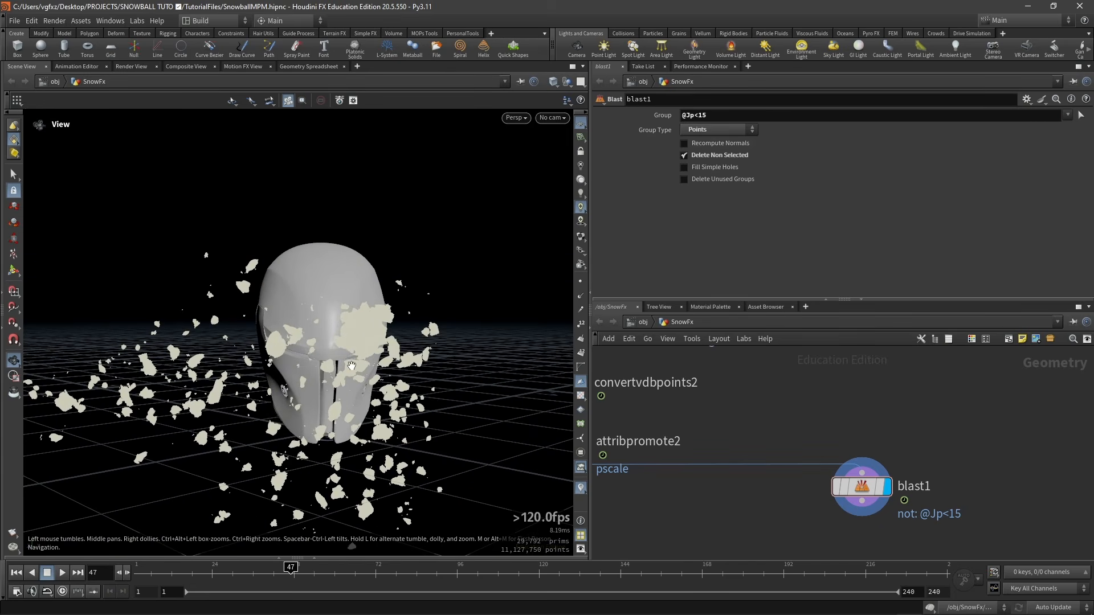
drag(336, 294, 334, 286)
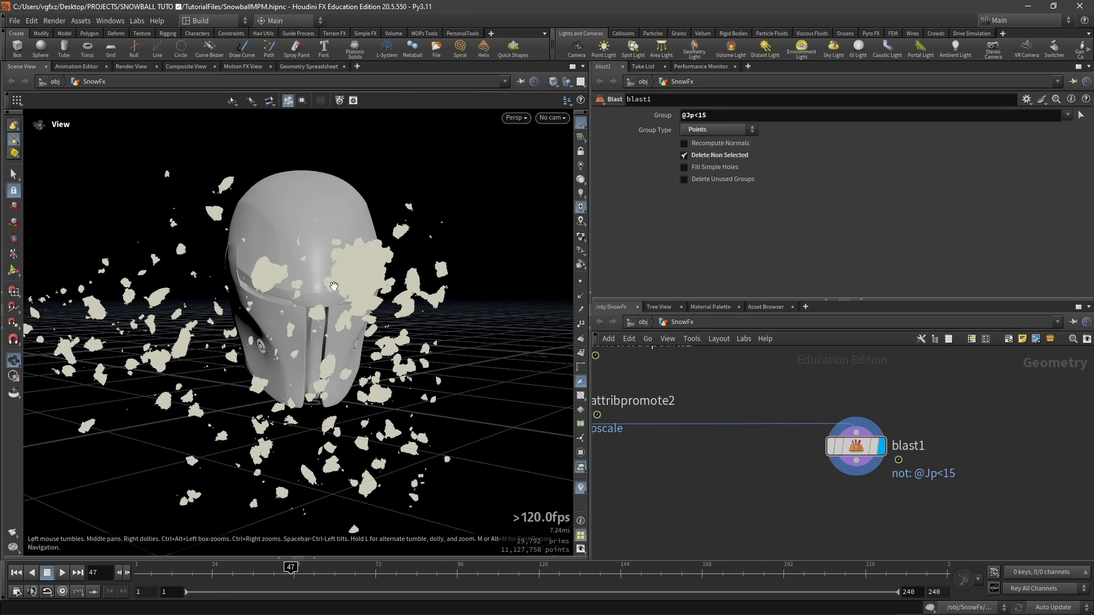
Add a VDB from Particles node below blast1
middle_drag(883, 493, 873, 462)
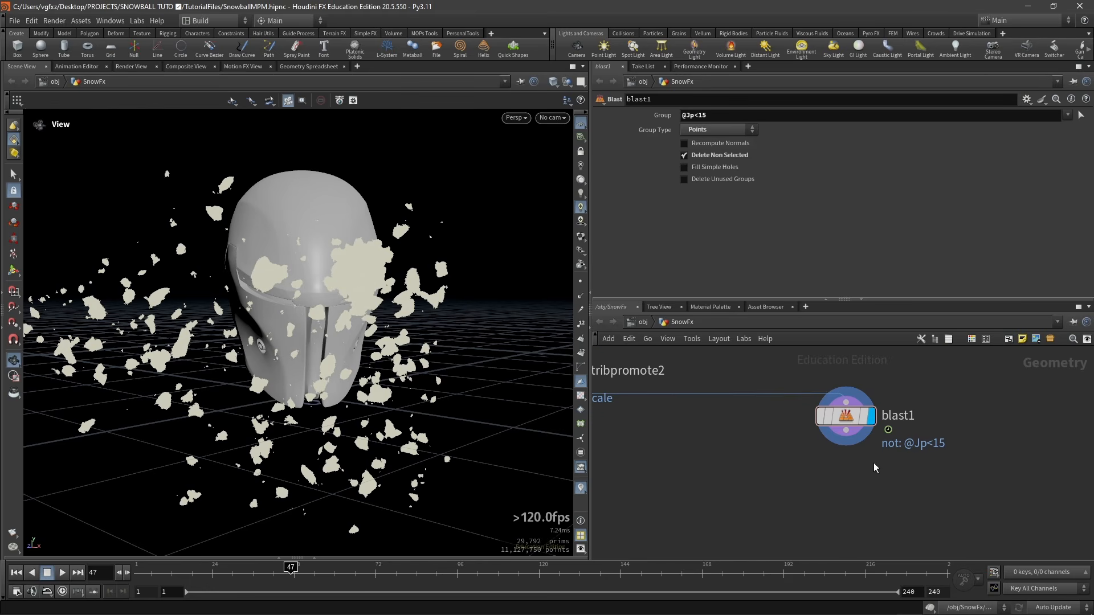
key(Tab)
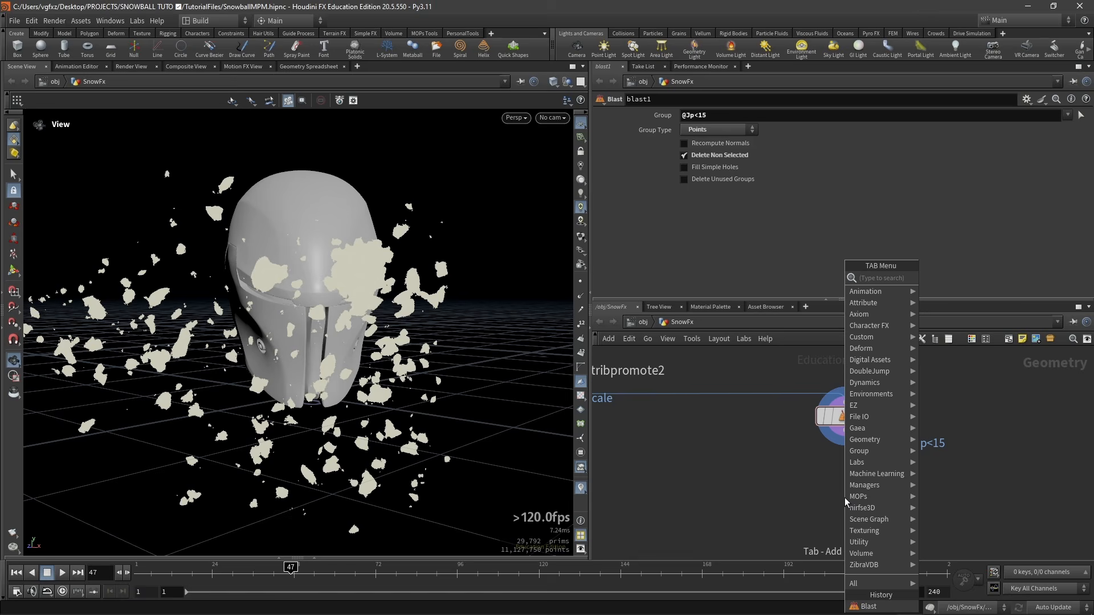
key(Escape)
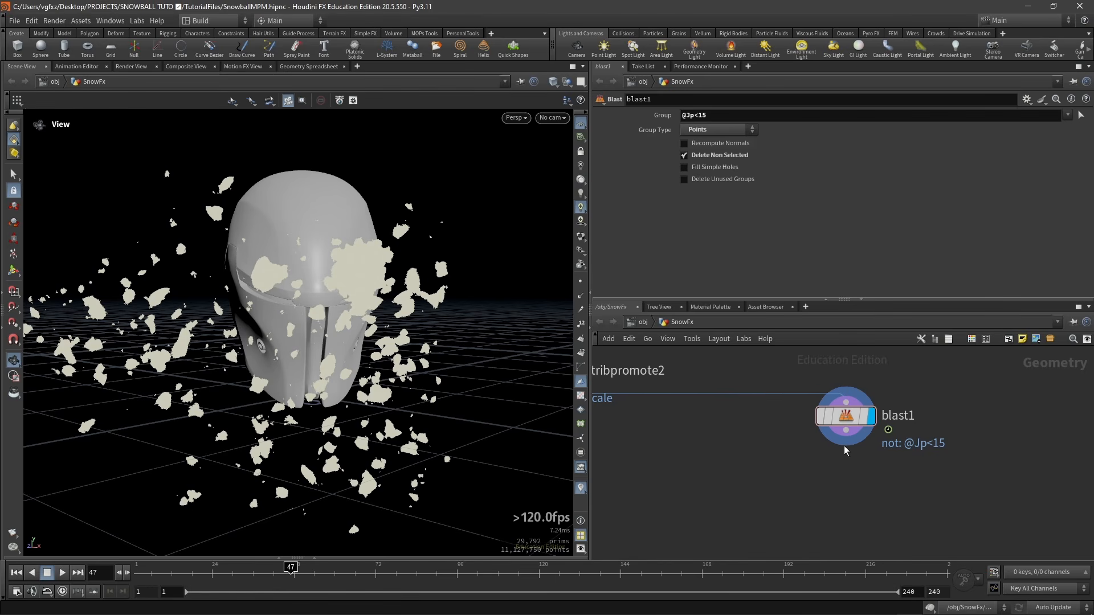
key(Tab)
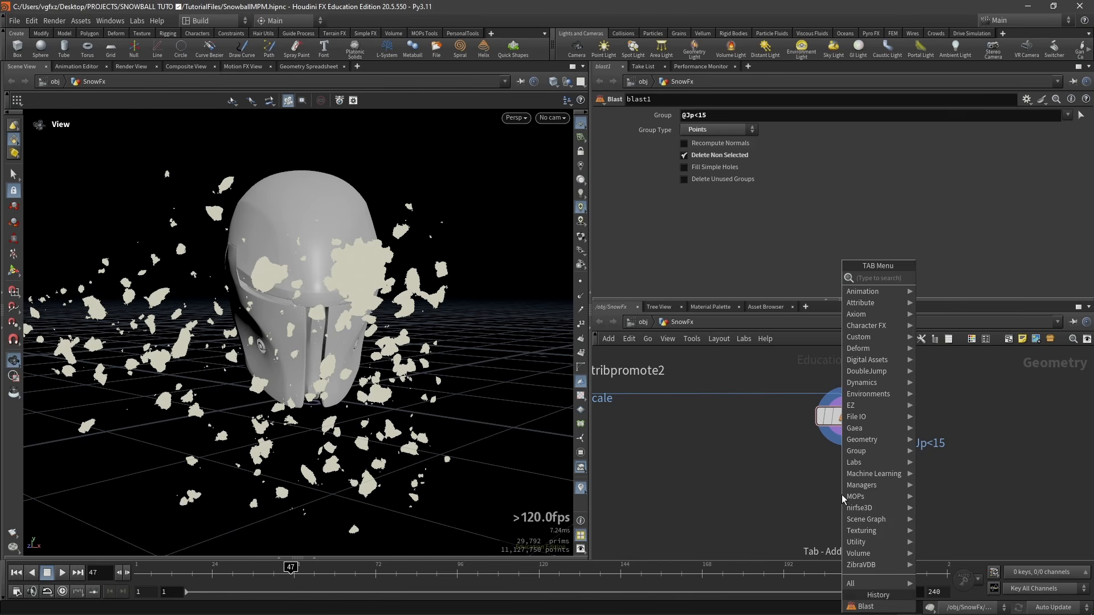
text(vdb fr)
key(Down)
key(Down)
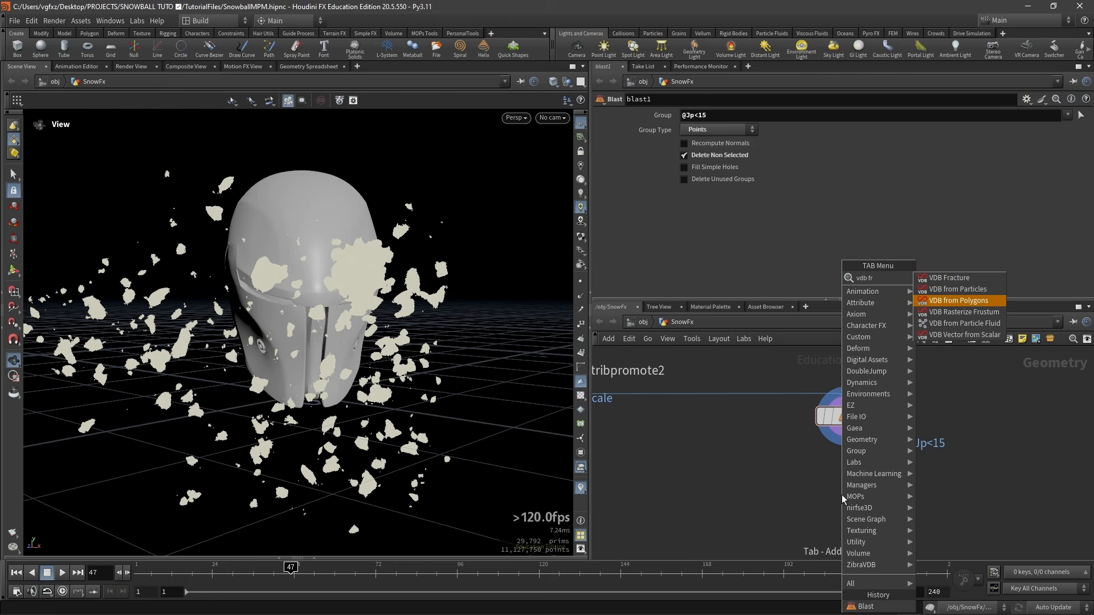
key(Up)
key(Return)
click(844, 492)
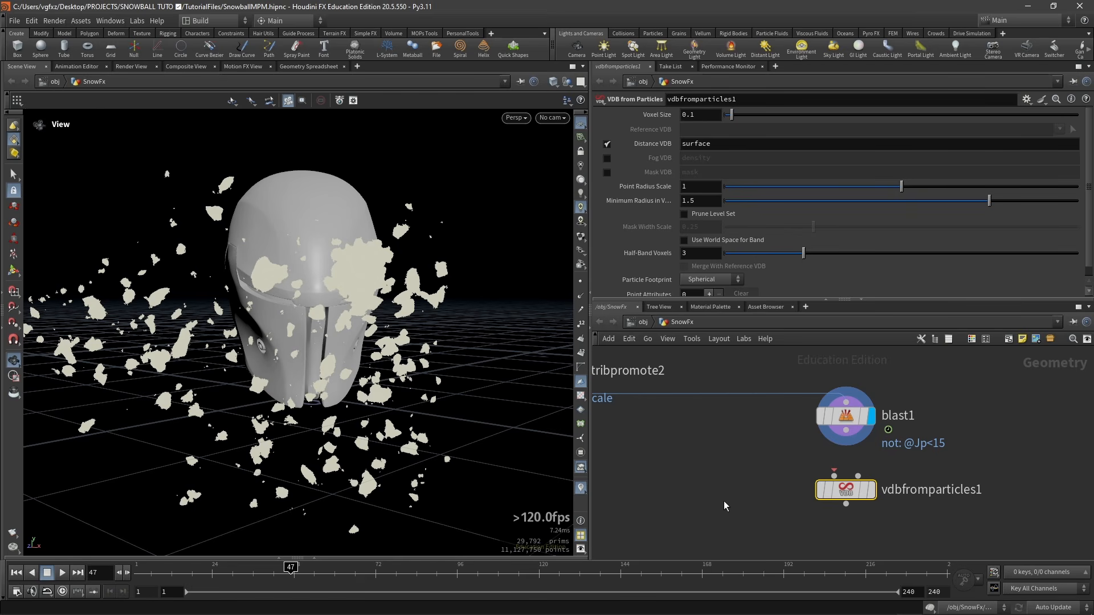
Return the timeline to frame 1 and display the mpmsolver node
scroll(723, 484, down, 4)
middle_drag(712, 347, 787, 485)
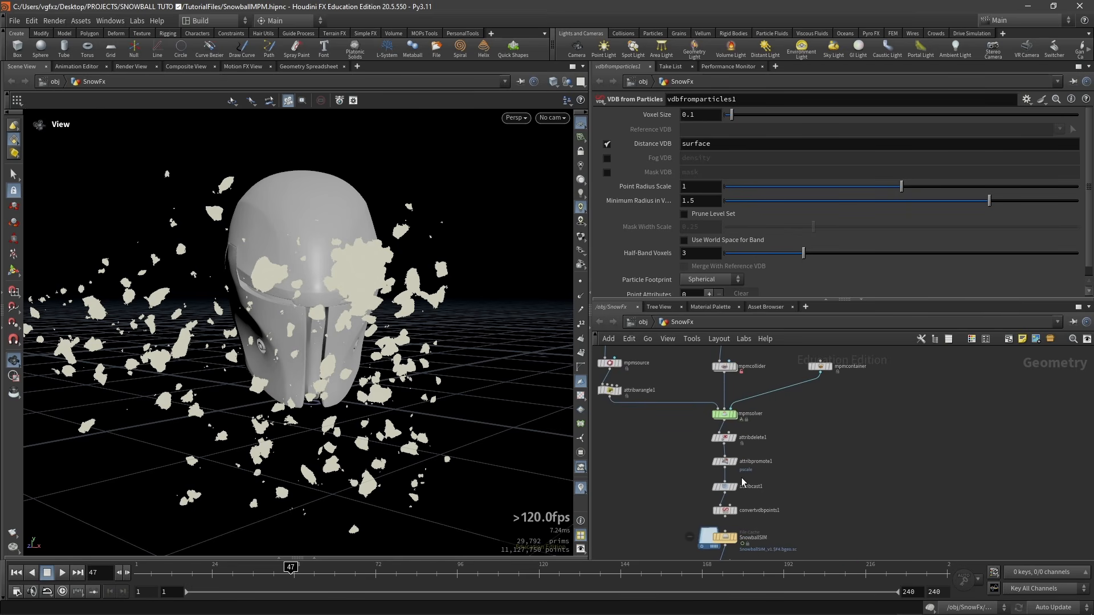
click(18, 573)
scroll(726, 427, up, 4)
middle_drag(810, 422, 781, 446)
drag(804, 457, 684, 416)
key(r)
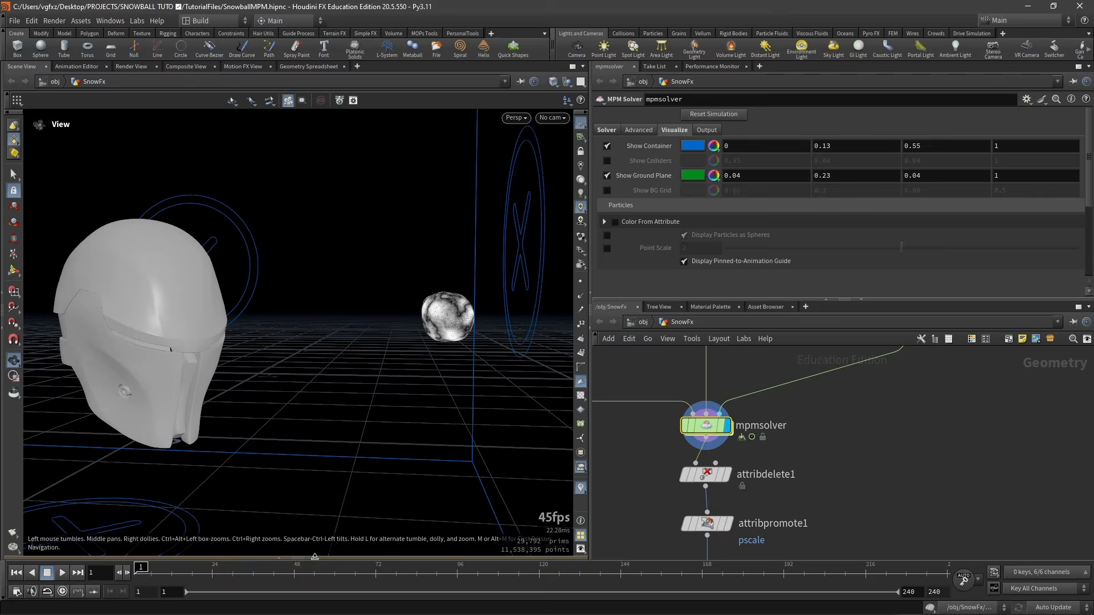
Examine the mpmsolver node's detail attributes in the geometry spreadsheet
click(316, 557)
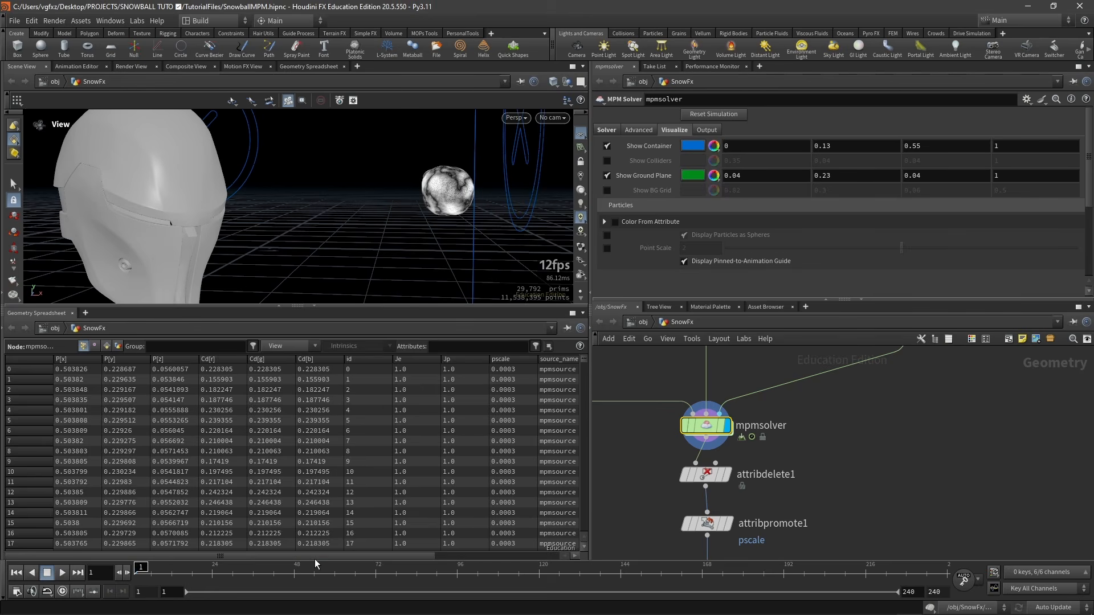
click(119, 344)
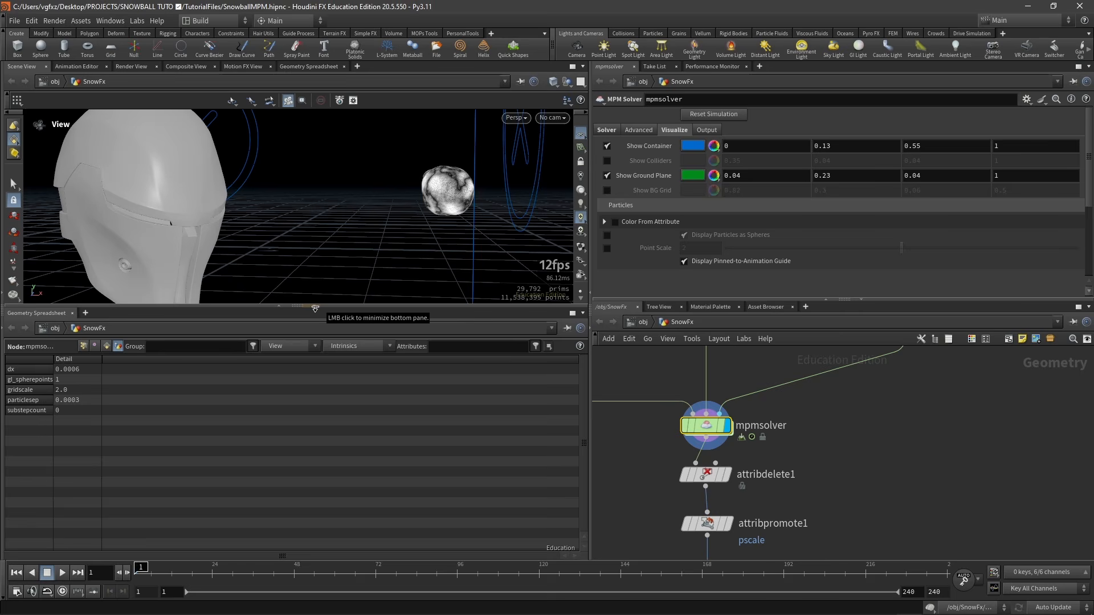
click(315, 308)
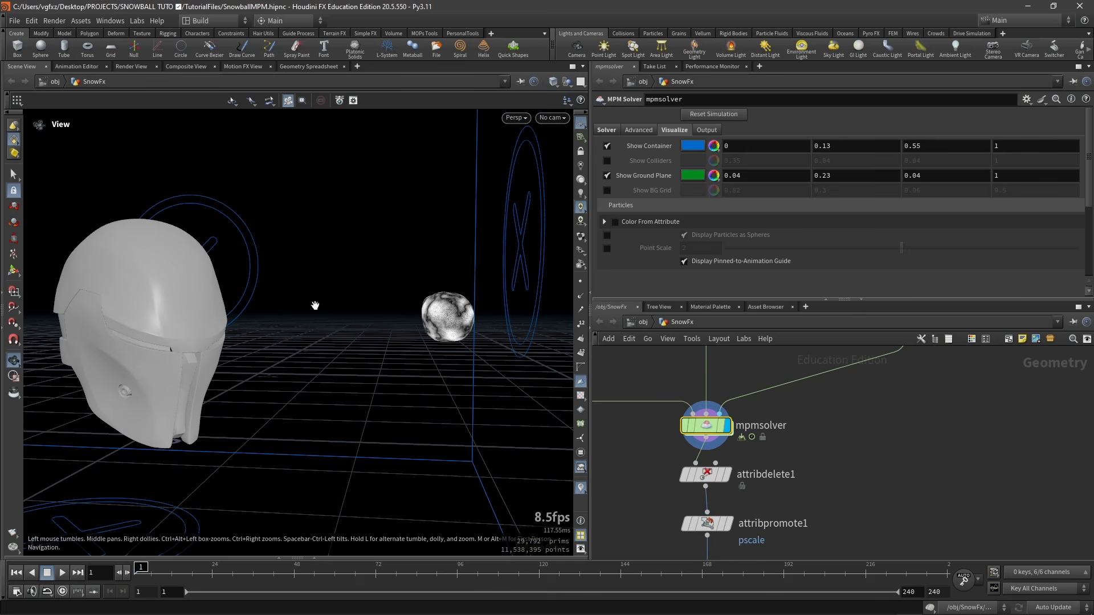
Display the vdbfromparticles1 node and set its voxel size to 0.0006 divided by 2 and by 1.51, giving 0.000198675
scroll(895, 467, down, 4)
middle_drag(881, 509, 845, 426)
middle_drag(955, 557, 853, 451)
scroll(853, 449, up, 3)
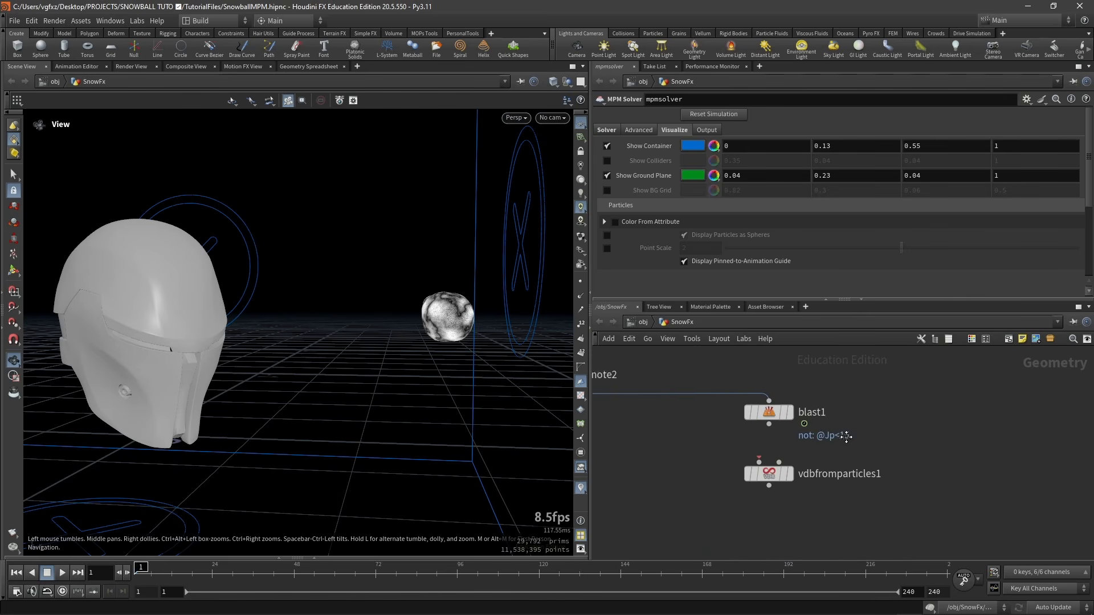
click(779, 439)
click(803, 440)
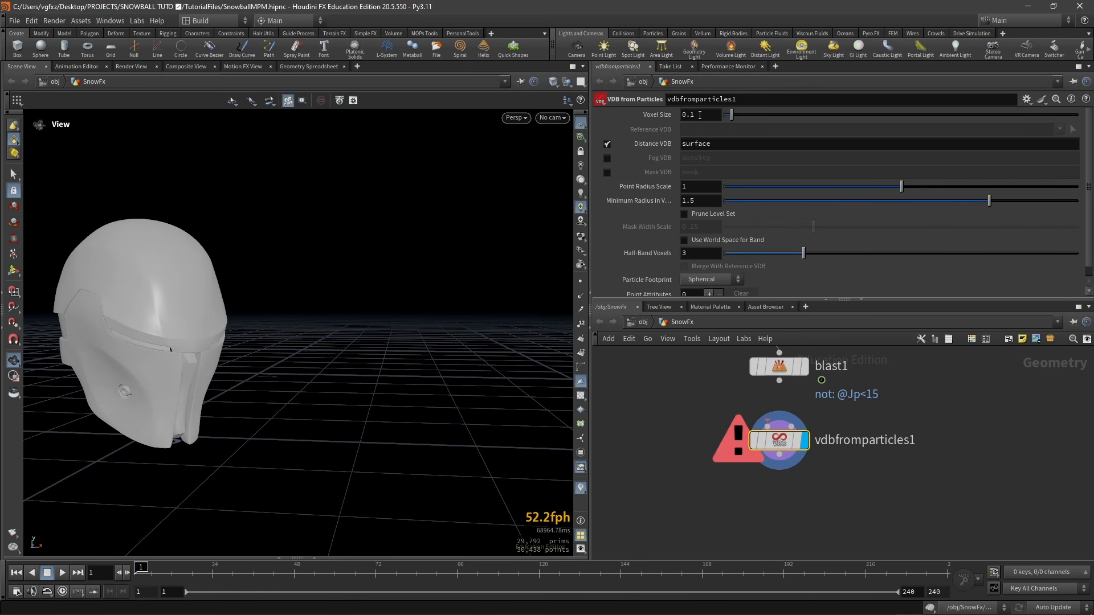
click(702, 114)
key(BackSpace)
text(0005)
text( /)
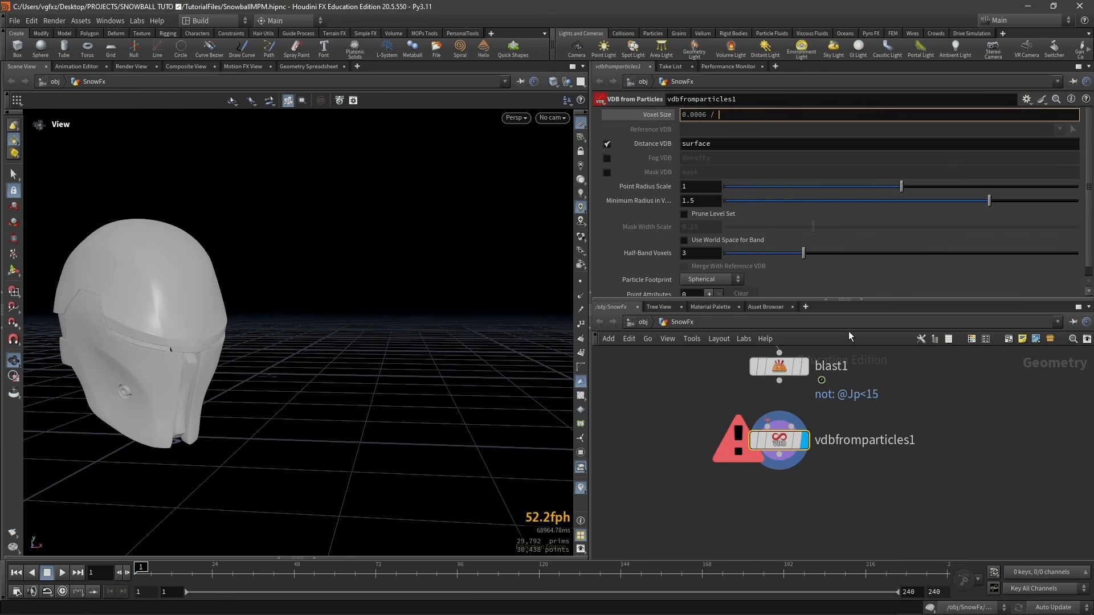
text( 2)
text(1.51)
key(Return)
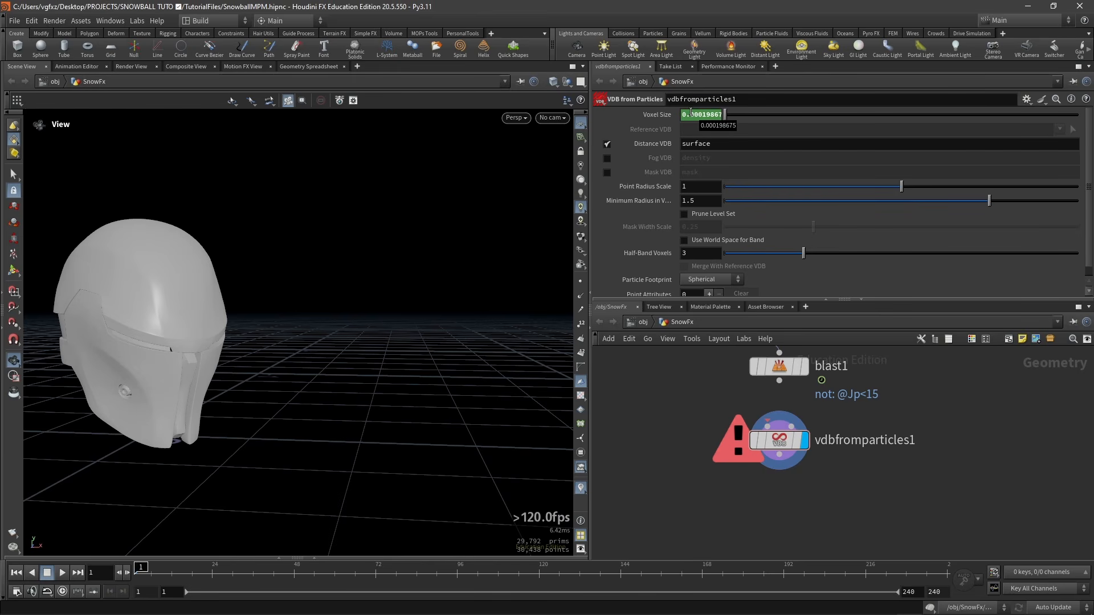
Connect blast1's output to the particles input of vdbfromparticles1 and inspect the snowball surface up close
scroll(803, 382, up, 1)
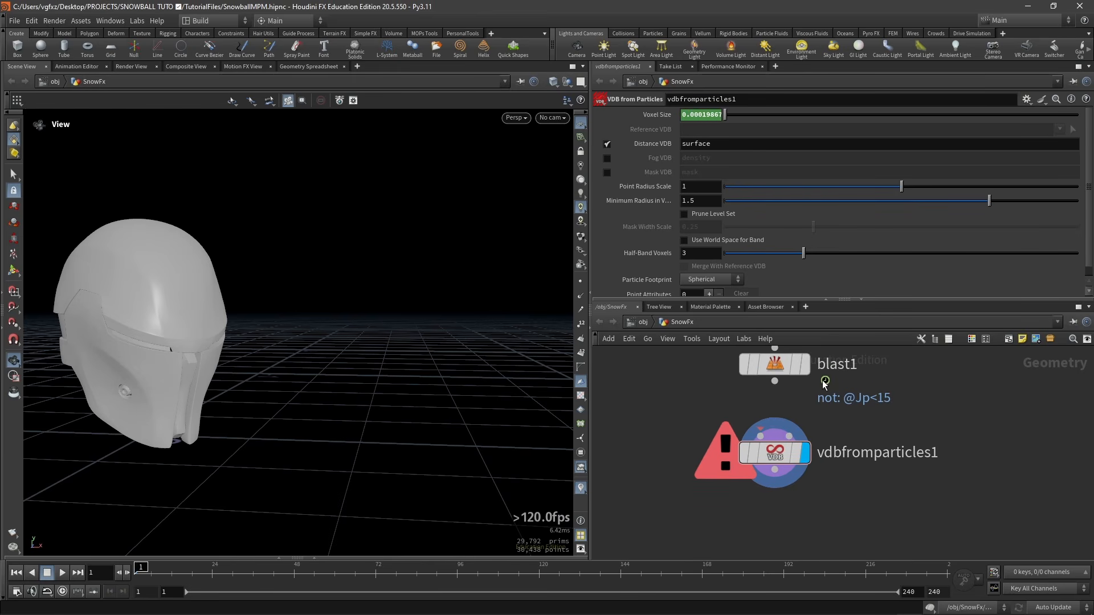
click(774, 381)
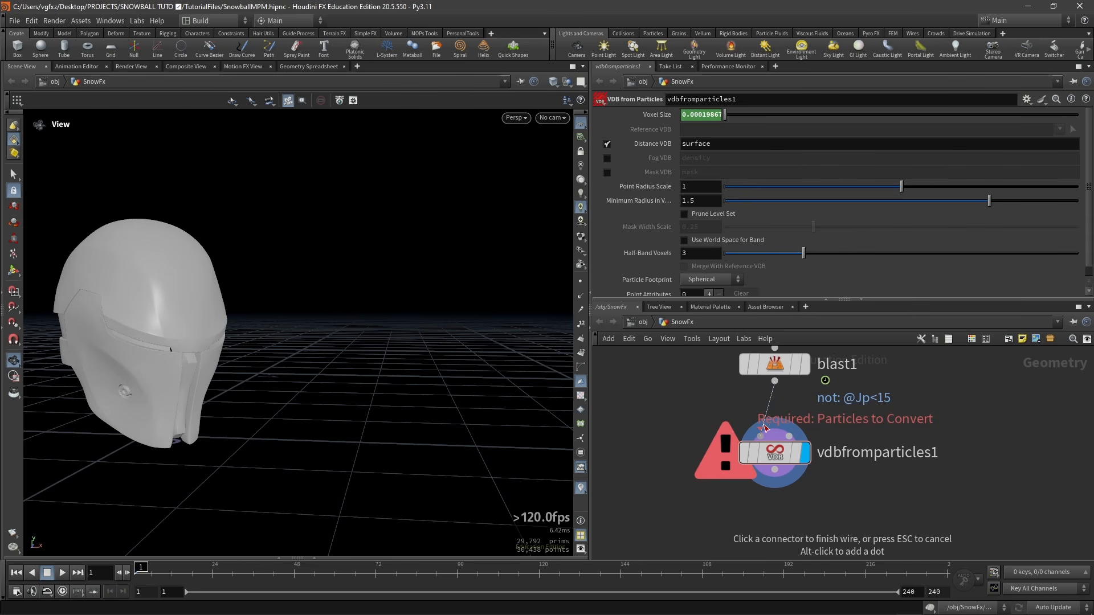
click(762, 435)
scroll(482, 296, up, 3)
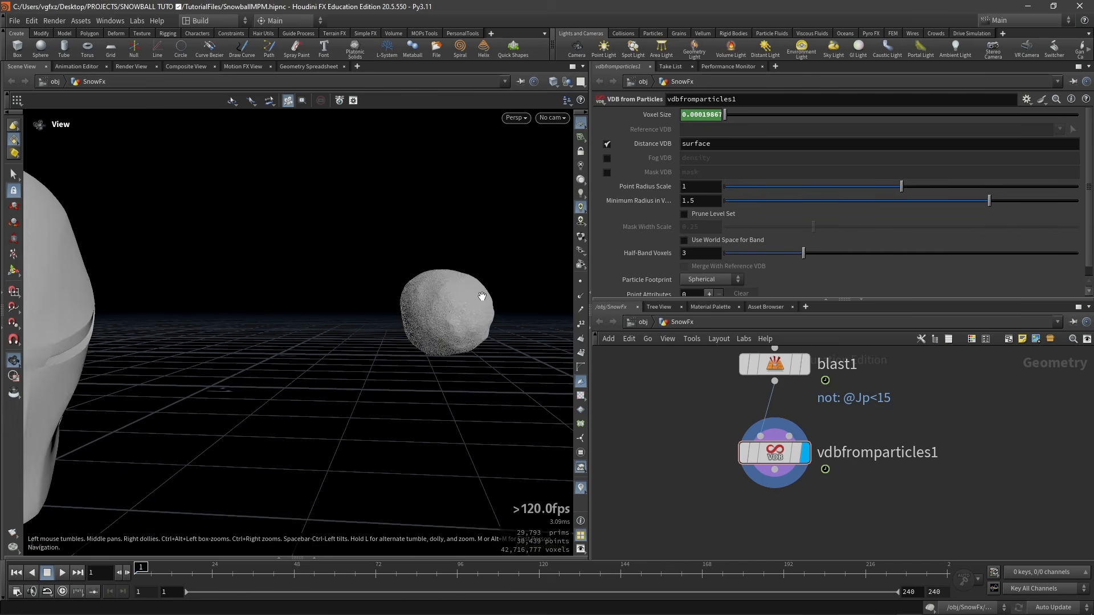
scroll(482, 296, up, 5)
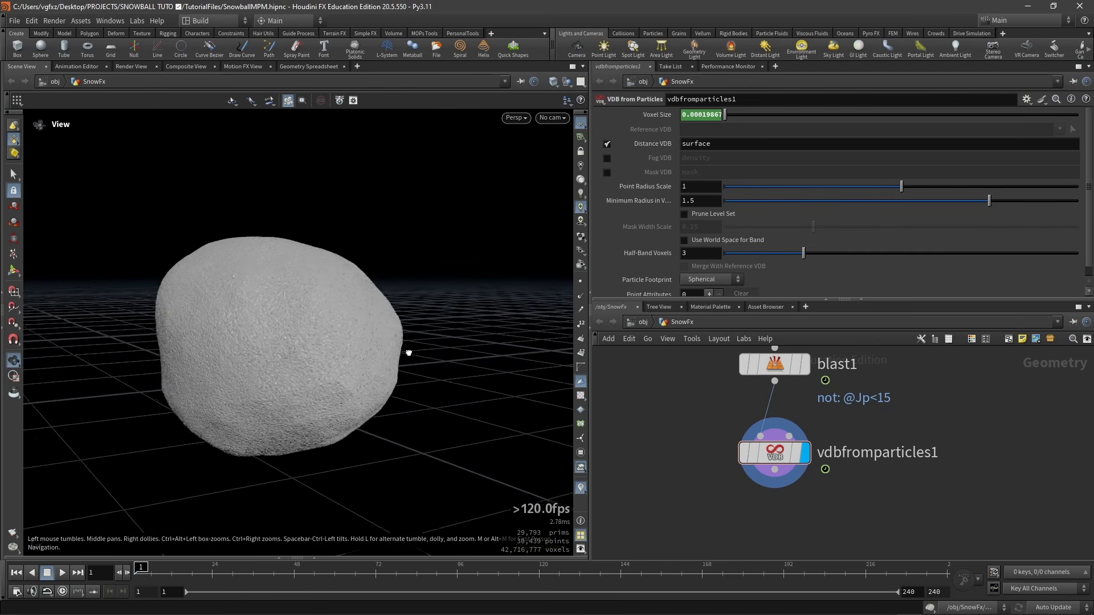
scroll(296, 349, up, 3)
drag(409, 353, 347, 374)
scroll(244, 353, down, 4)
scroll(346, 342, up, 2)
scroll(347, 373, down, 3)
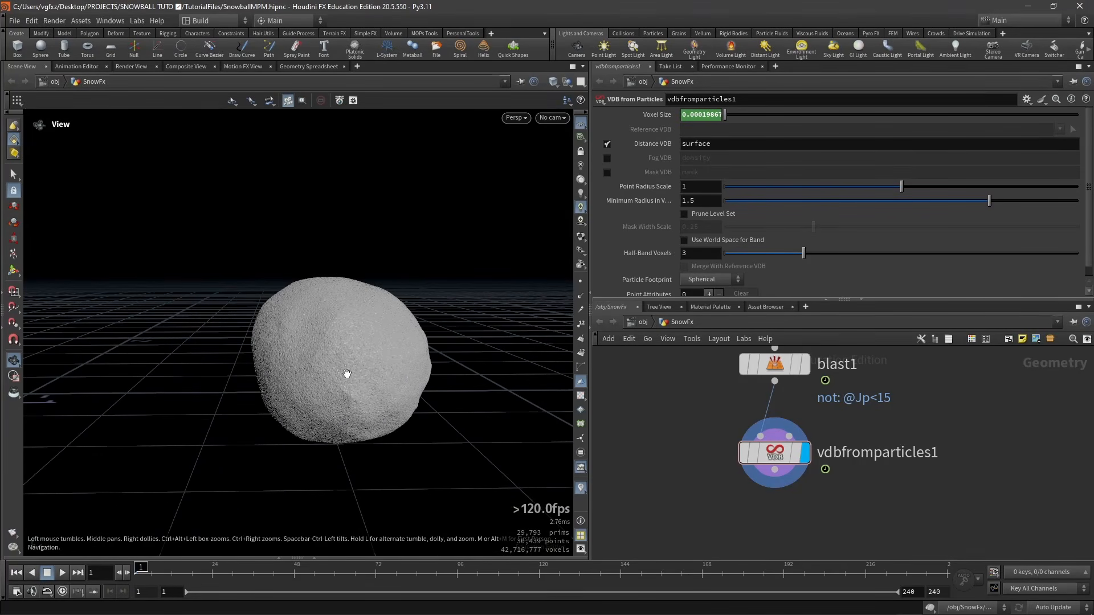
Add a VDB Smooth node after vdbfromparticles1 and check the smoothed snowball surface
middle_drag(784, 508, 786, 471)
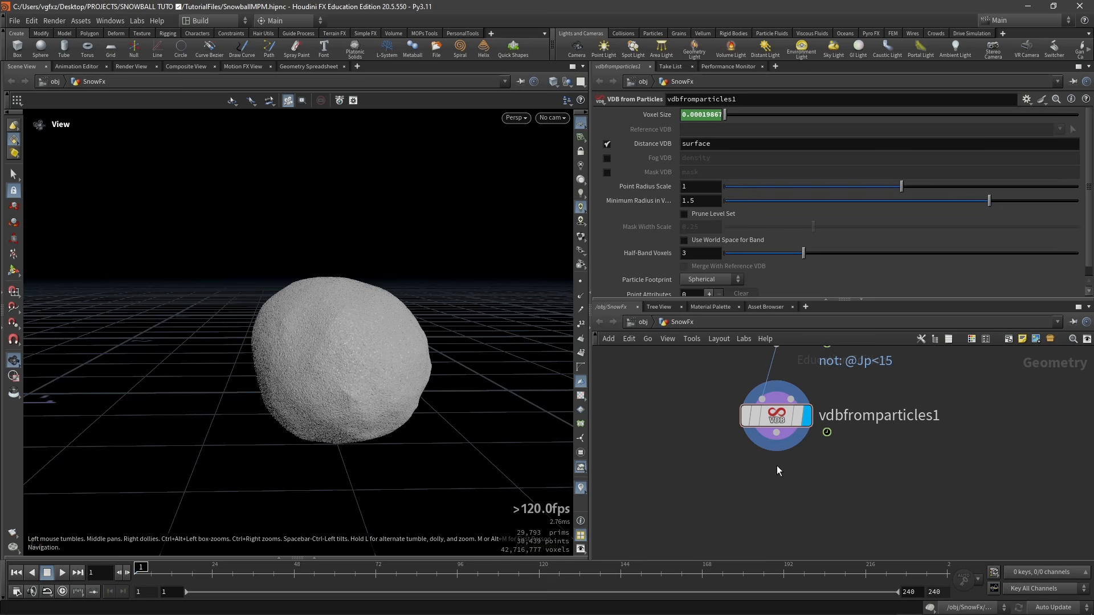
click(777, 433)
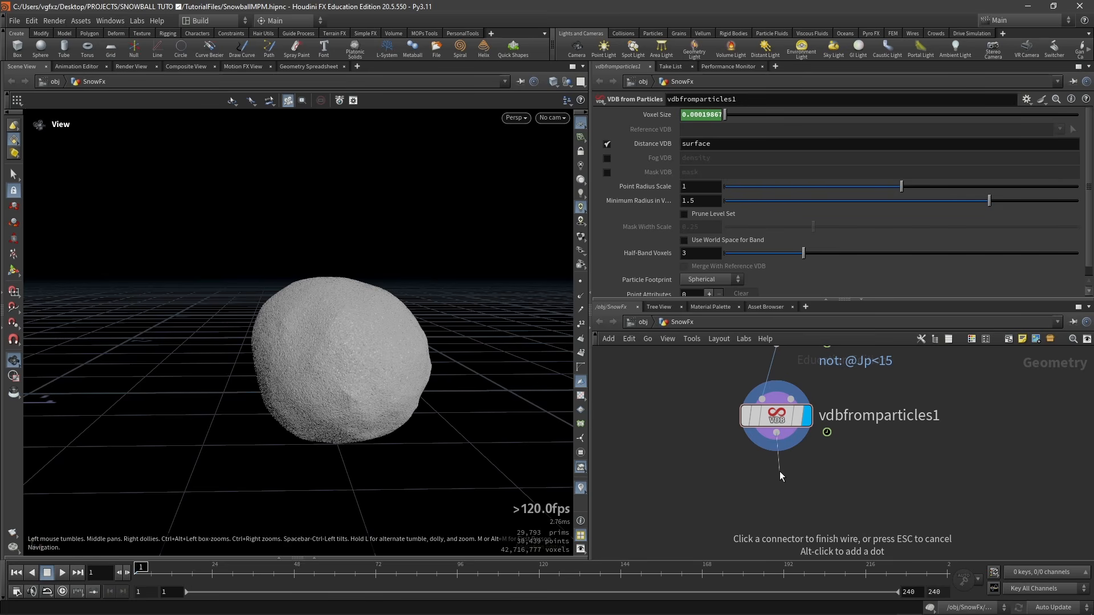
key(Tab)
text(v)
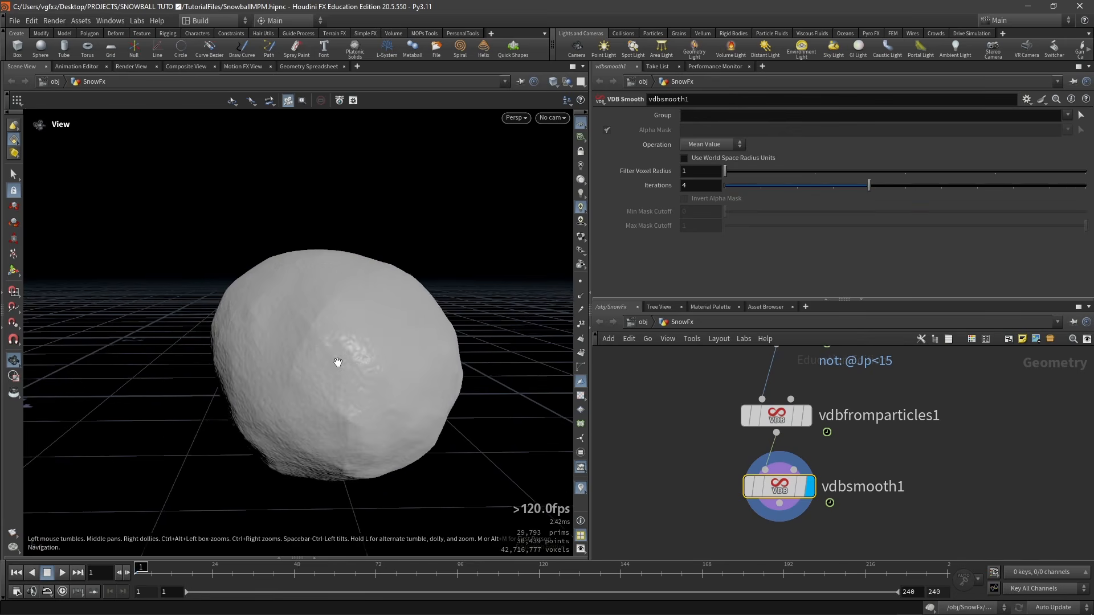
mouse_move(337, 364)
mouse_down()
mouse_move(346, 348)
mouse_move(310, 361)
mouse_move(315, 369)
mouse_move(324, 350)
mouse_up()
scroll(310, 361, up, 4)
scroll(316, 367, down, 6)
Add a VDB Reshape SDF node connected after vdbsmooth1
click(780, 504)
key(Tab)
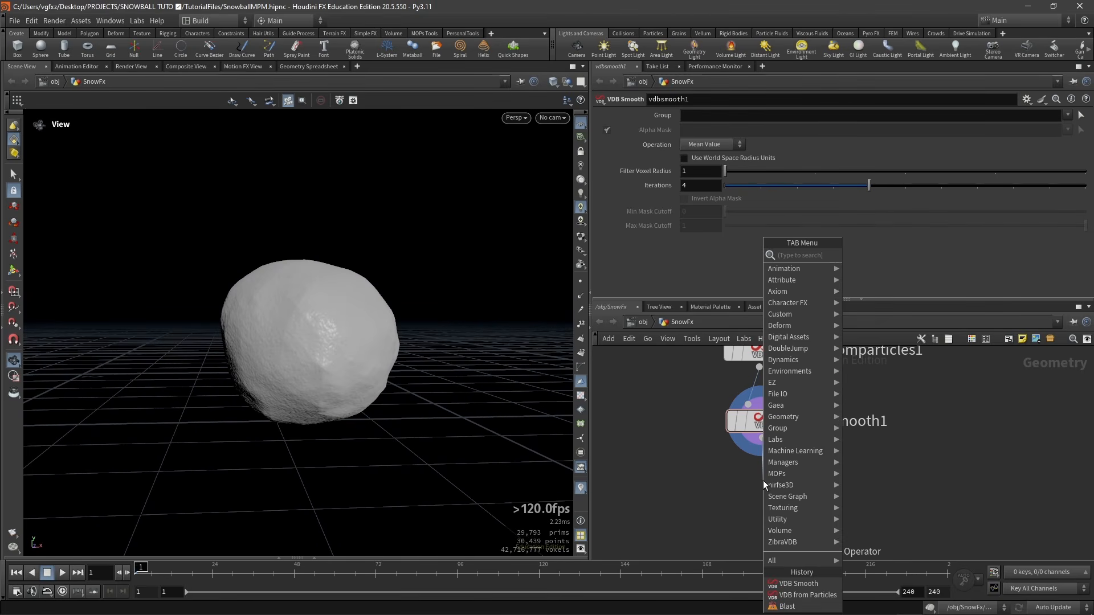
text(vdb re)
key(Down)
key(Down)
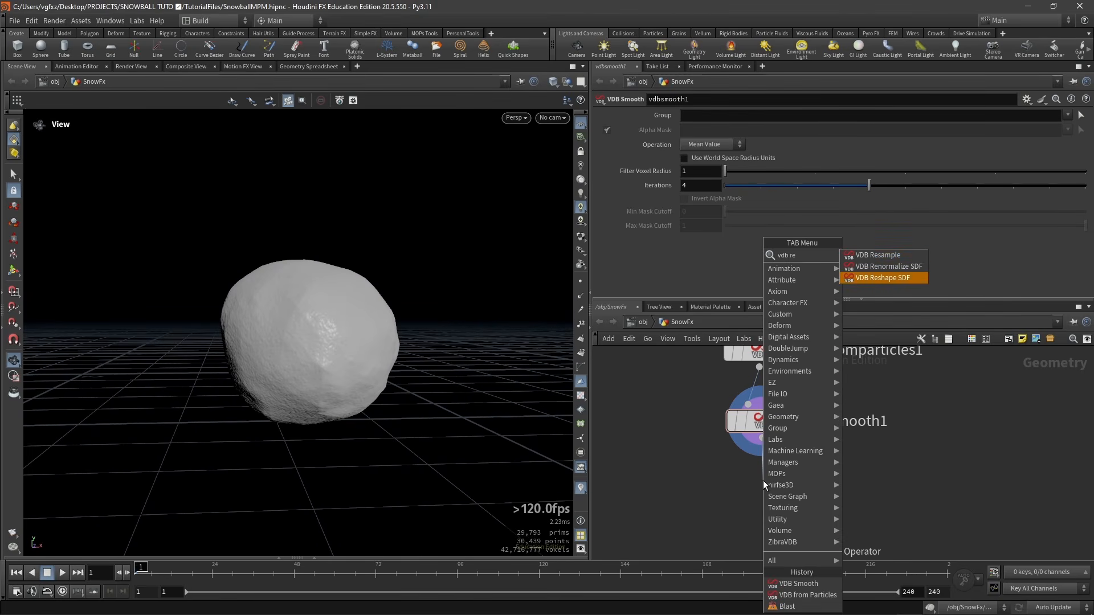
key(Return)
Set the VDB Reshape SDF operation to Erode with an offset of 0.5 and check the snowball
click(701, 145)
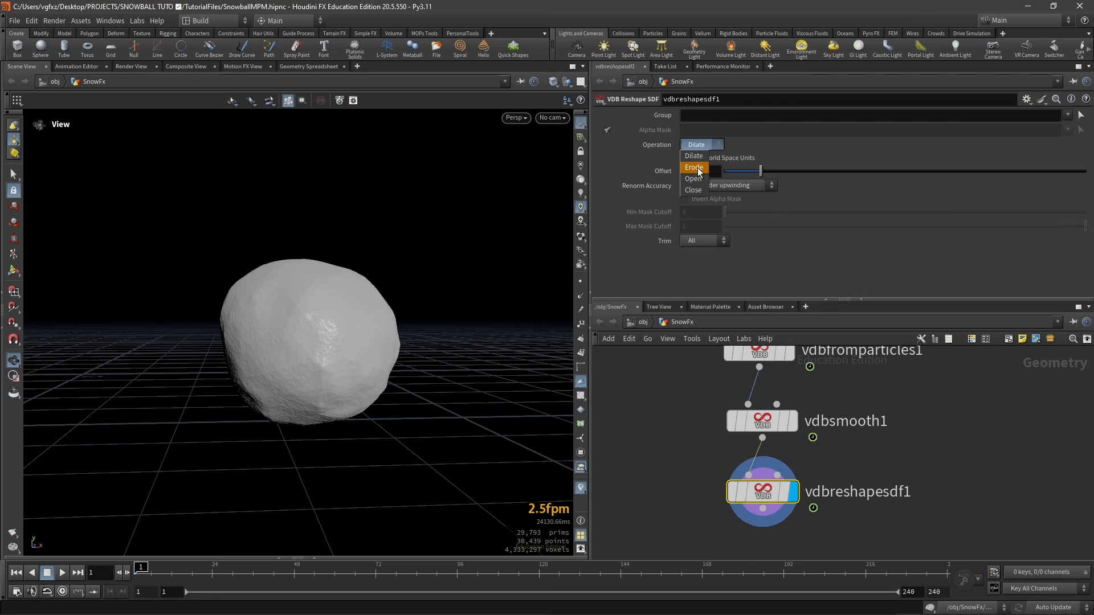
click(700, 166)
click(700, 171)
key(BackSpace)
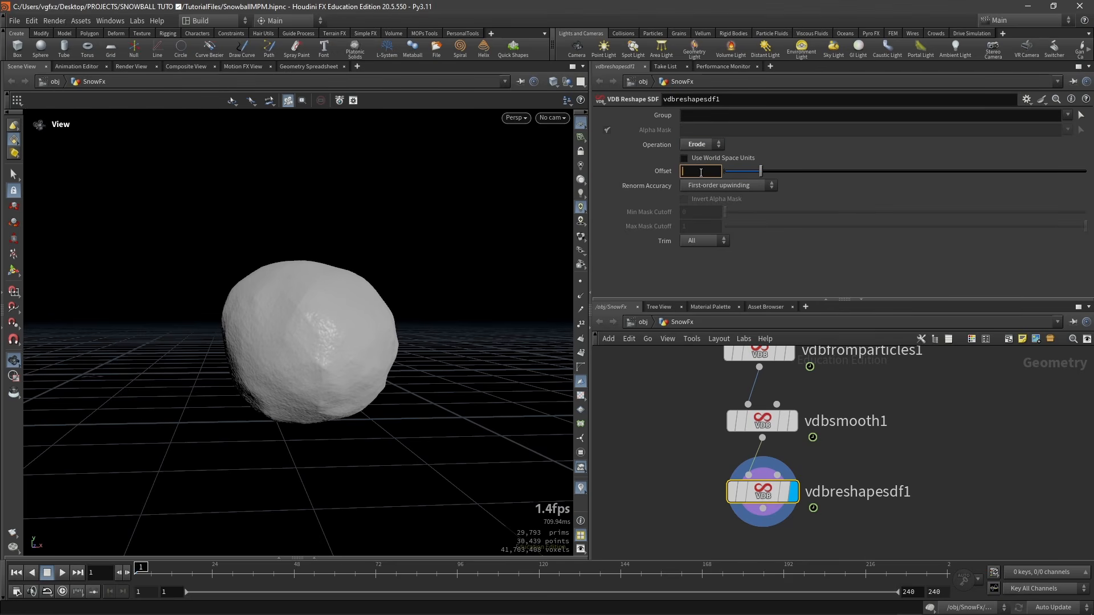
text(0.5)
key(Return)
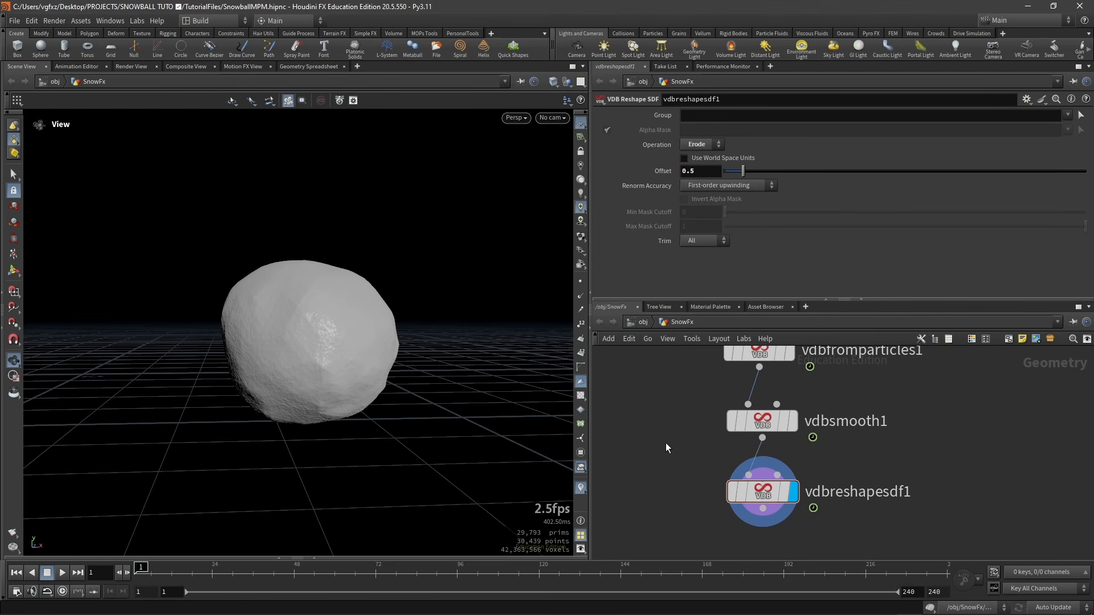
drag(315, 355, 362, 339)
drag(273, 348, 296, 336)
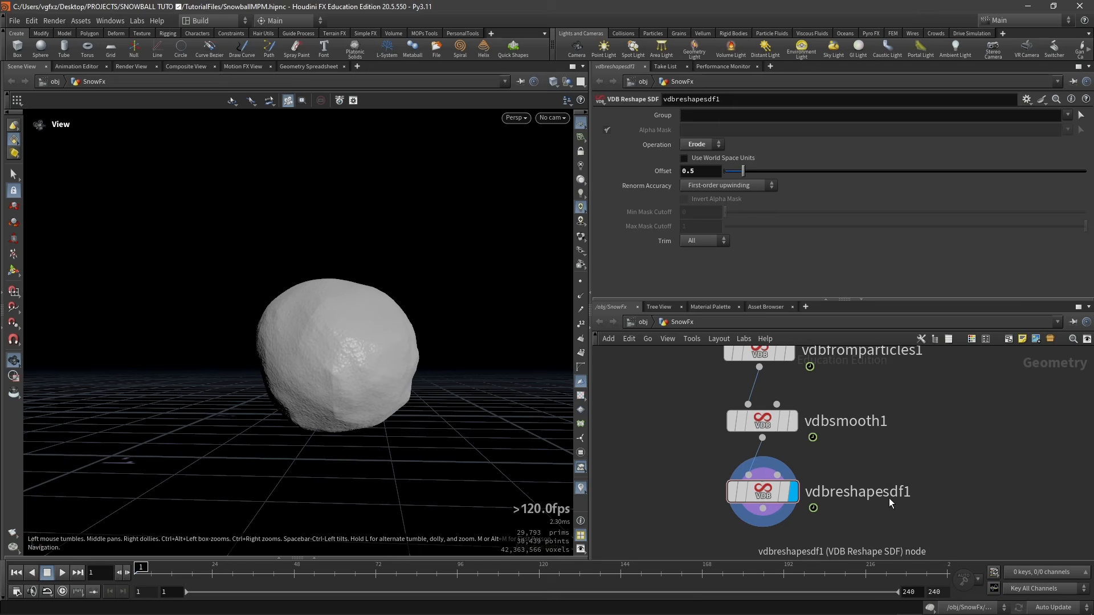
Add a Convert VDB node after vdbreshapesdf1, set it to convert to Polygon Soup and check the snowball
middle_drag(889, 498, 878, 454)
click(772, 438)
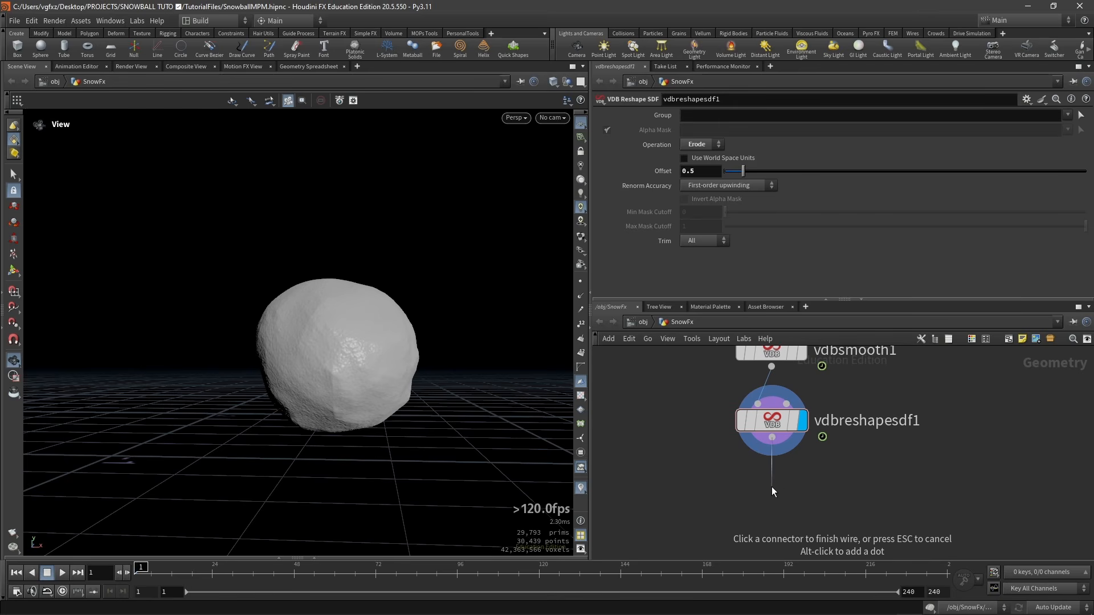
click(772, 487)
text(conver v)
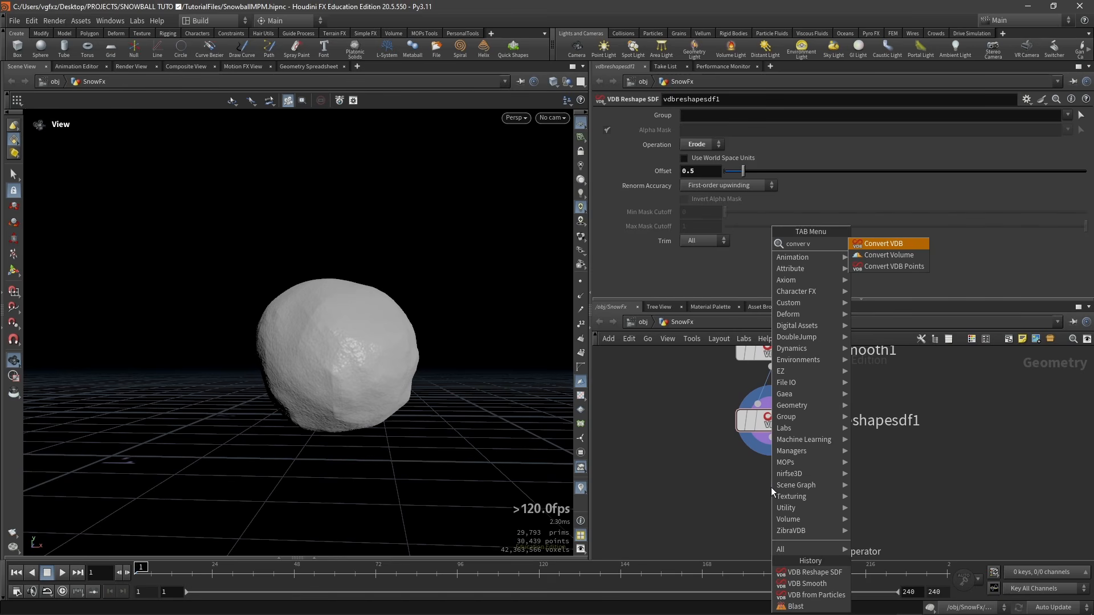
key(Return)
click(702, 131)
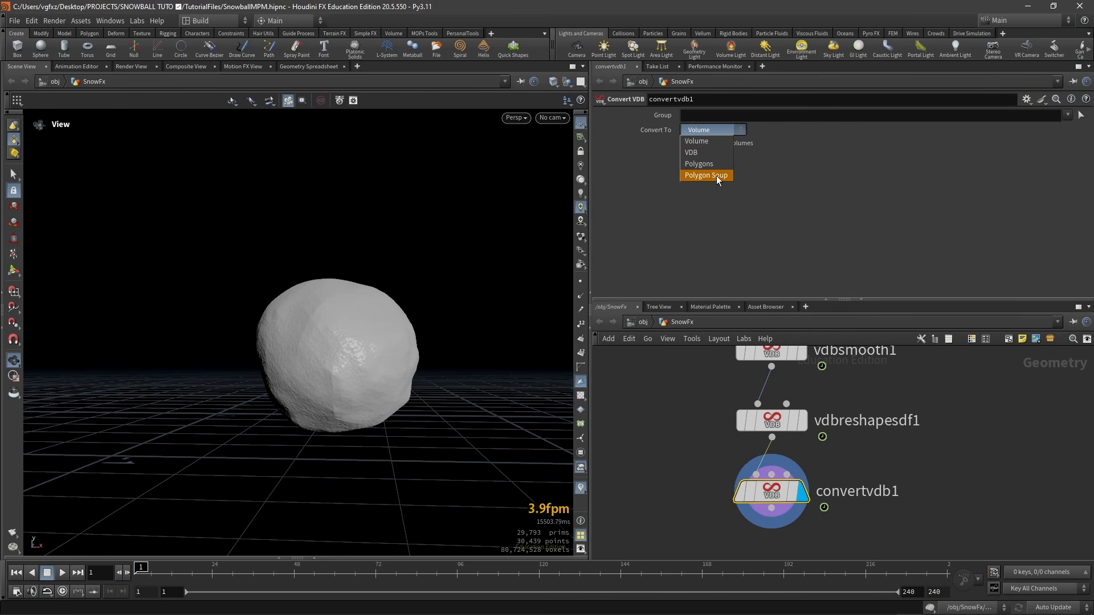
click(716, 175)
scroll(354, 335, up, 6)
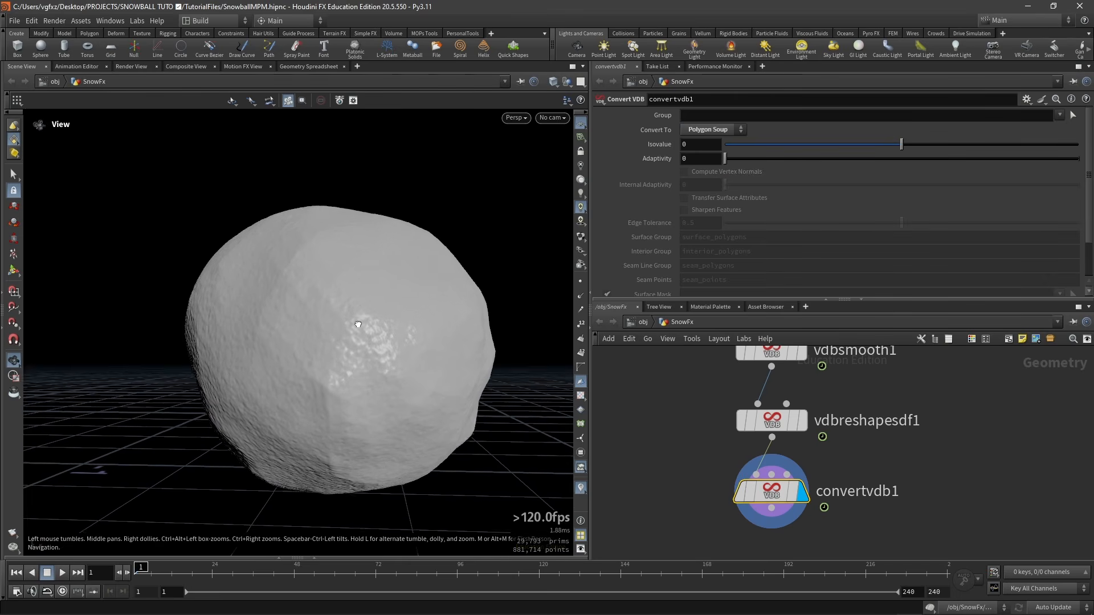
drag(361, 312, 377, 327)
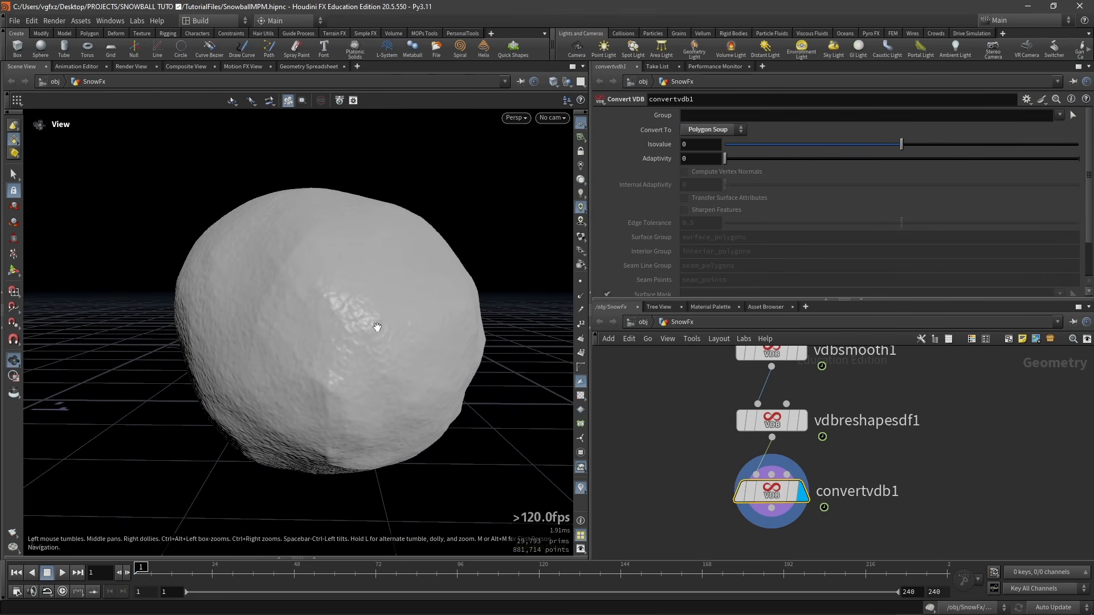
Set the Convert VDB adaptivity to 0.01 and inspect the snowball surface
click(705, 158)
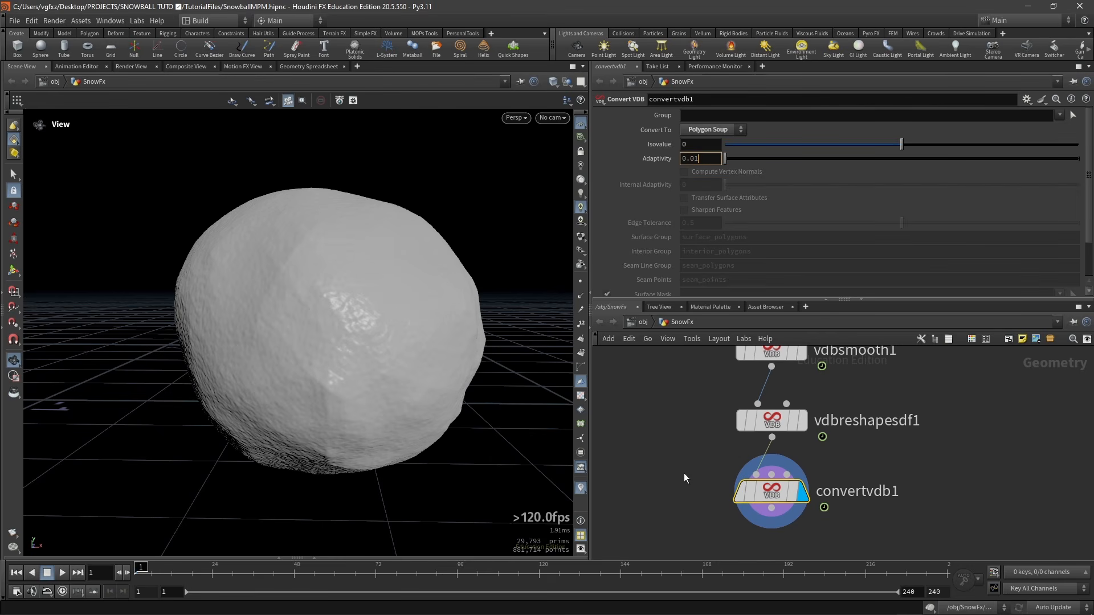
key(Return)
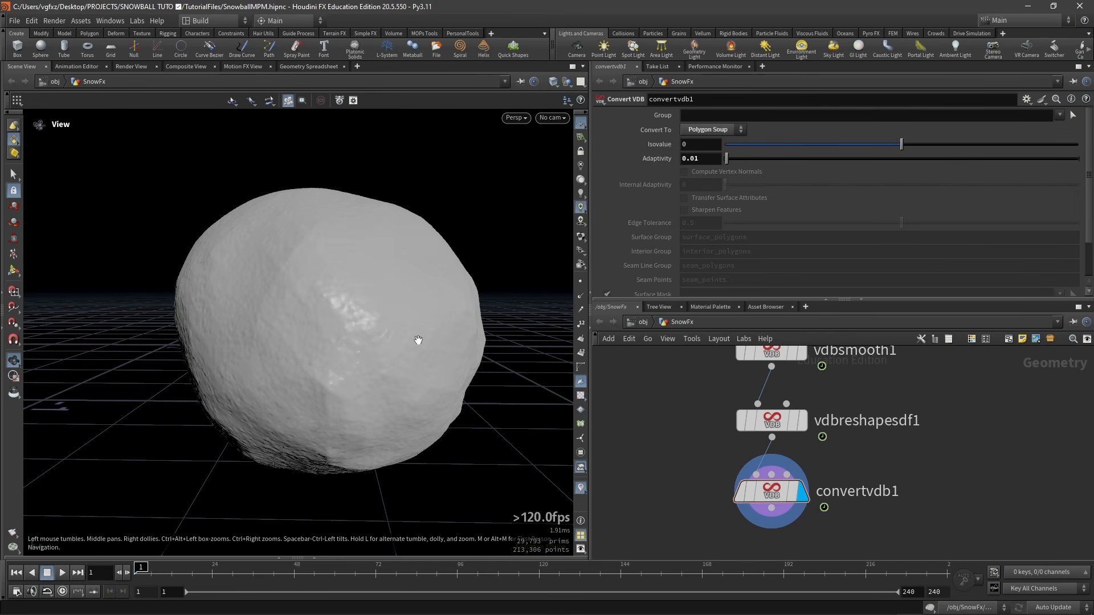
drag(418, 342, 365, 324)
right_drag(365, 324, 335, 344)
drag(344, 352, 332, 353)
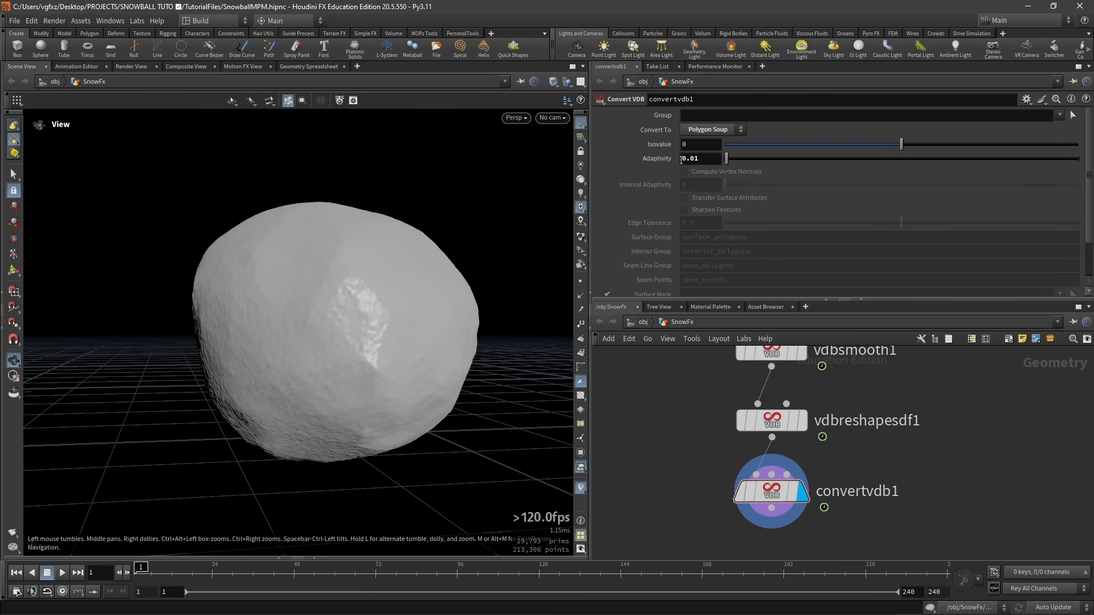
Compare the snowball surface with the adaptivity at 0 and back at 0.01
drag(704, 159, 674, 160)
text(0)
key(Return)
click(704, 161)
key(Return)
drag(354, 389, 381, 344)
scroll(385, 342, down, 5)
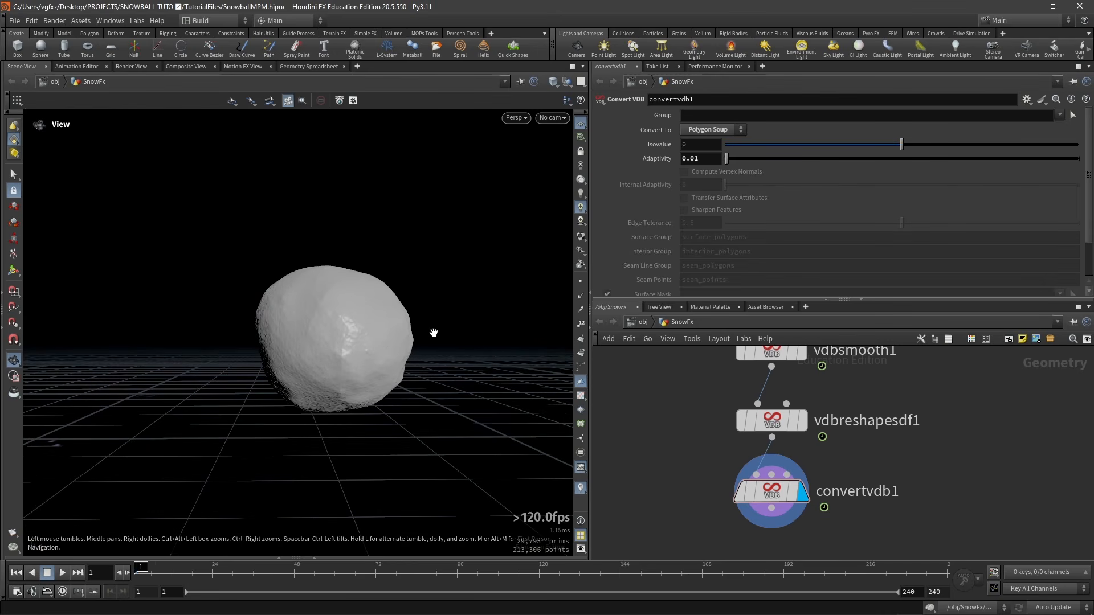
scroll(432, 333, up, 2)
Add a Null node named OUT_Chunks after convertvdb1 and display it
scroll(799, 476, down, 3)
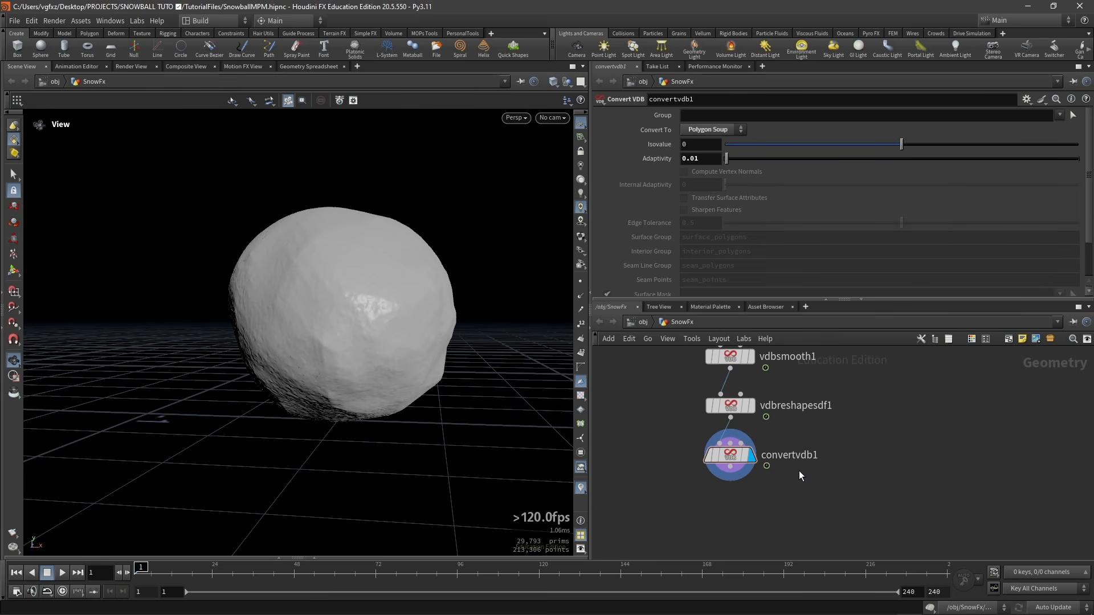
click(730, 480)
click(733, 501)
text(null)
key(Return)
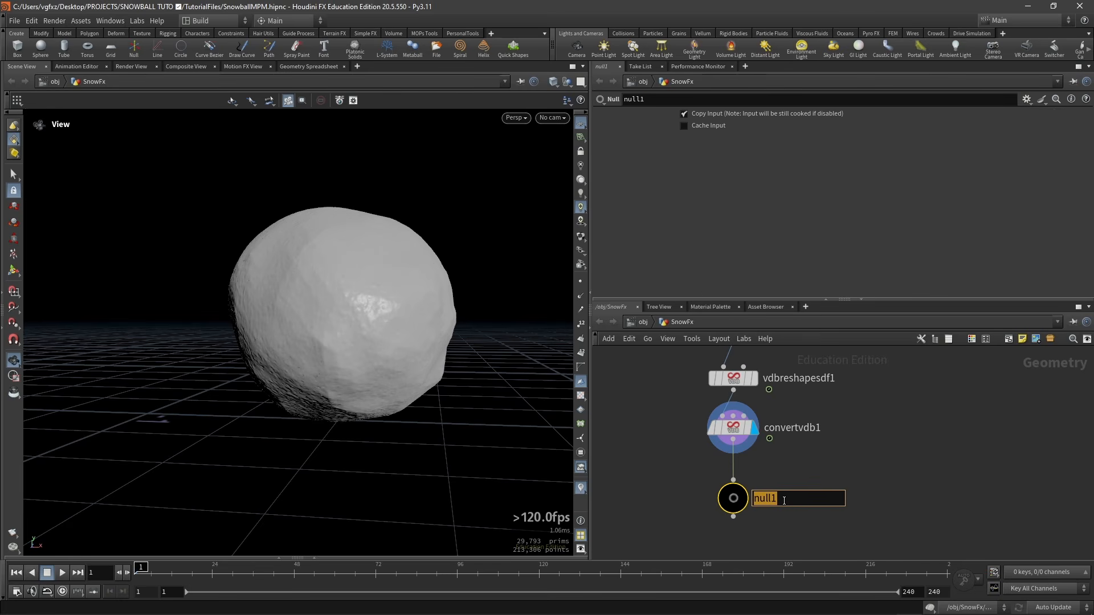
text(OUT_Chunks)
key(Return)
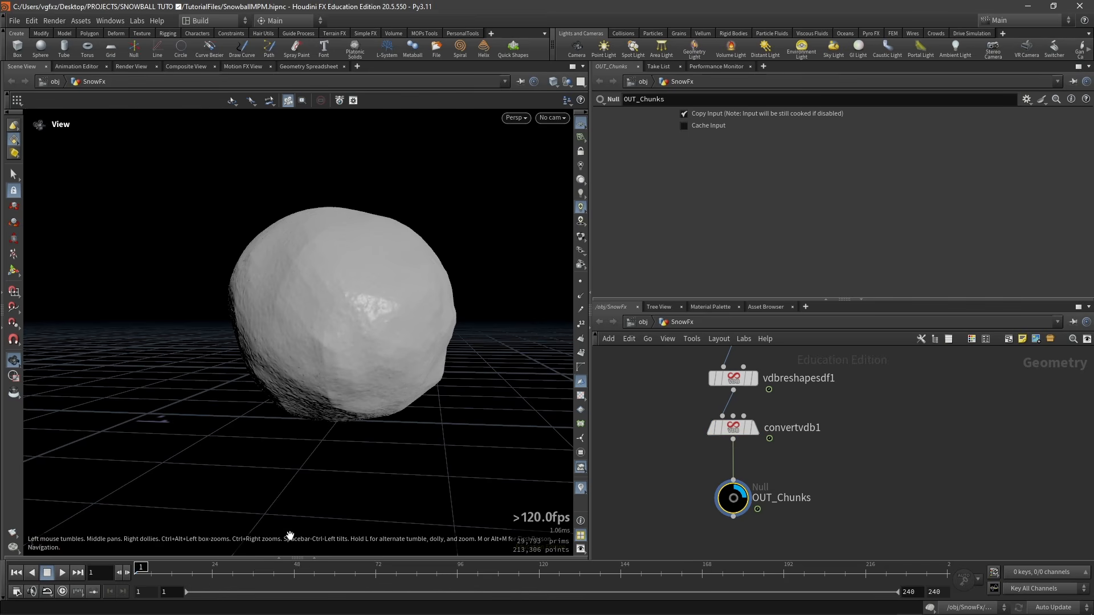
Go to frame 48 and inspect the broken snow chunks around the helmet
click(294, 576)
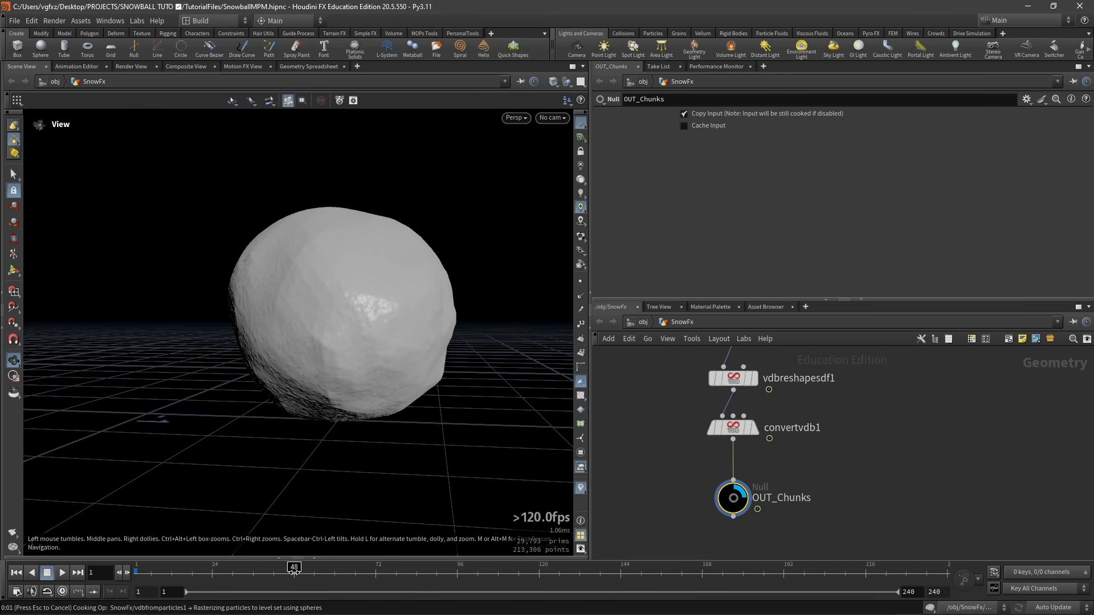
key(f)
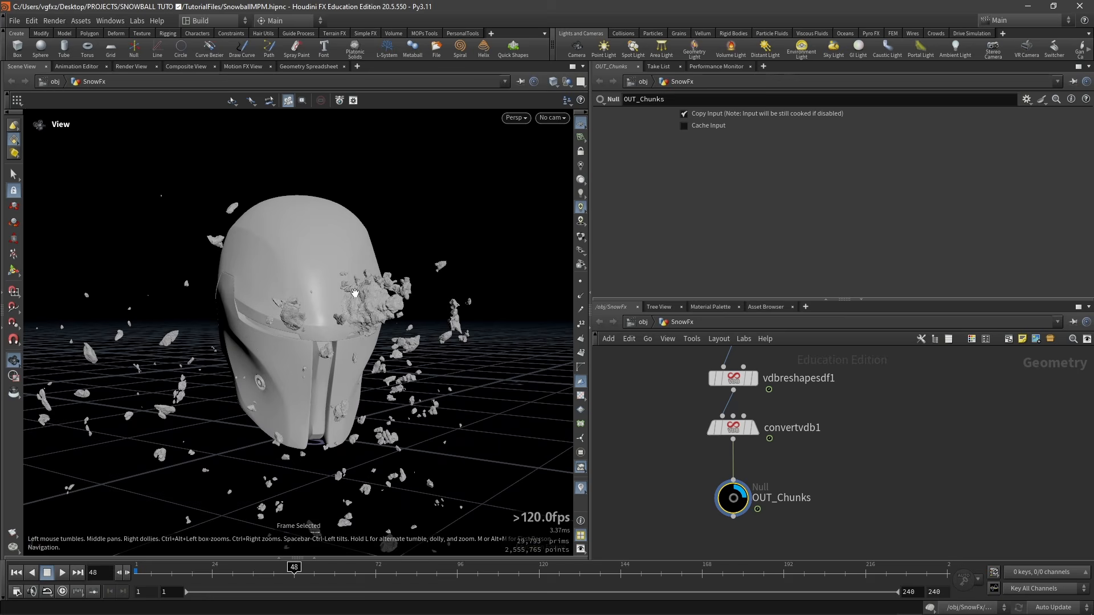
scroll(303, 321, up, 10)
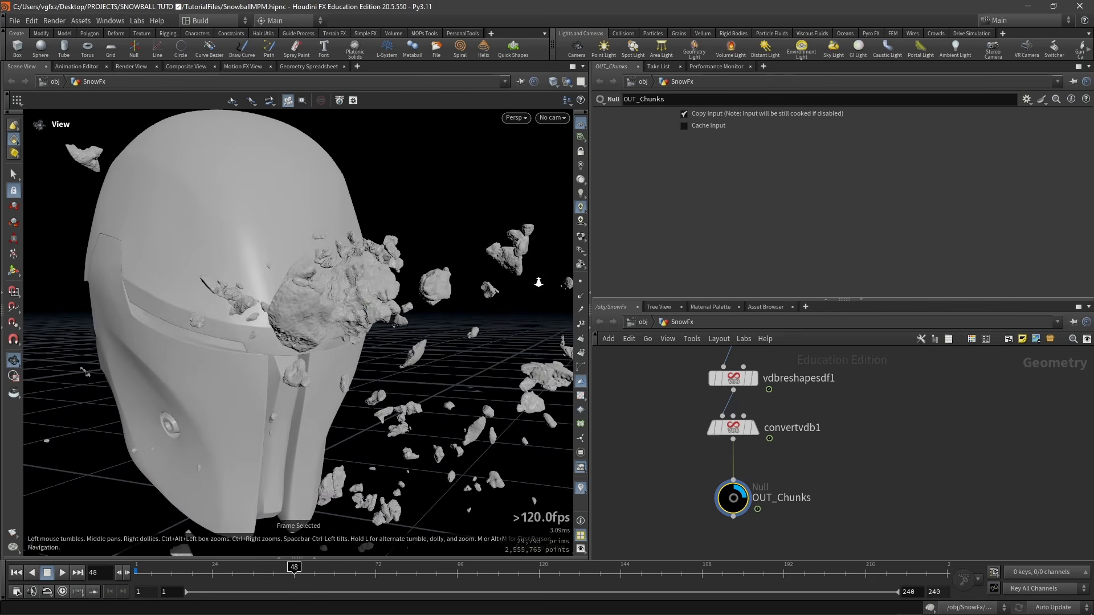
scroll(333, 319, up, 10)
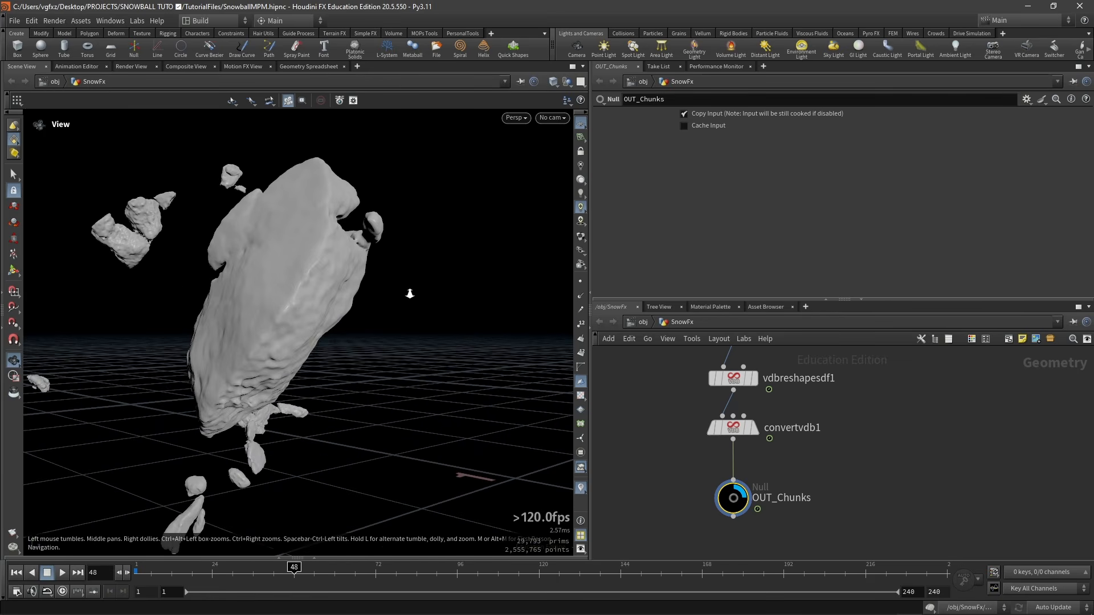
scroll(244, 299, down, 4)
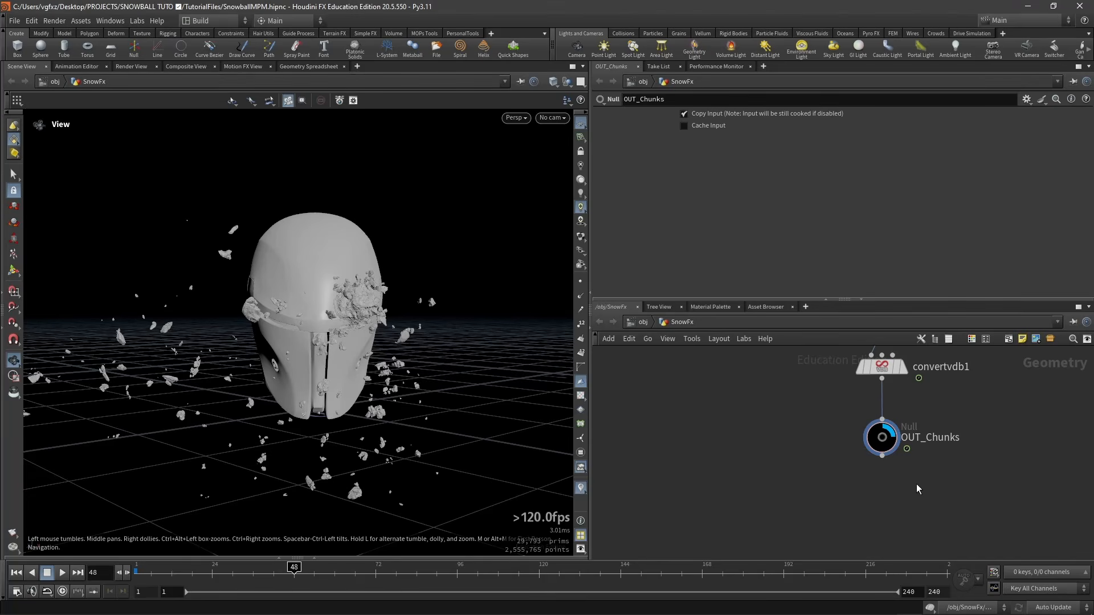
Add a Time Shift node branching off OUT_Chunks, placed beside the main chain
scroll(908, 482, down, 2)
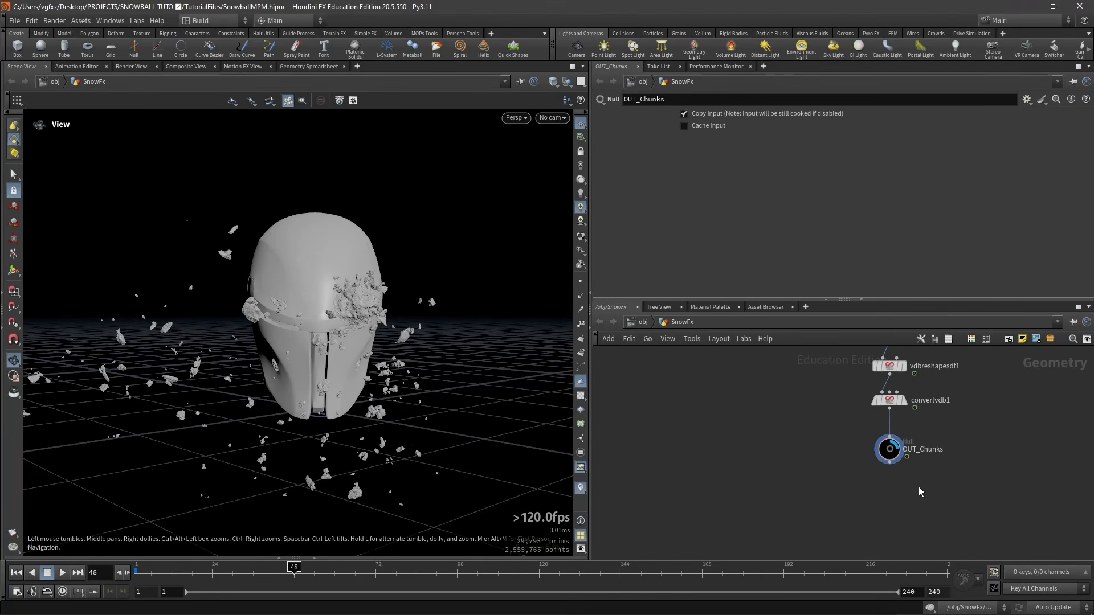
scroll(917, 484, up, 2)
middle_drag(923, 484, 860, 446)
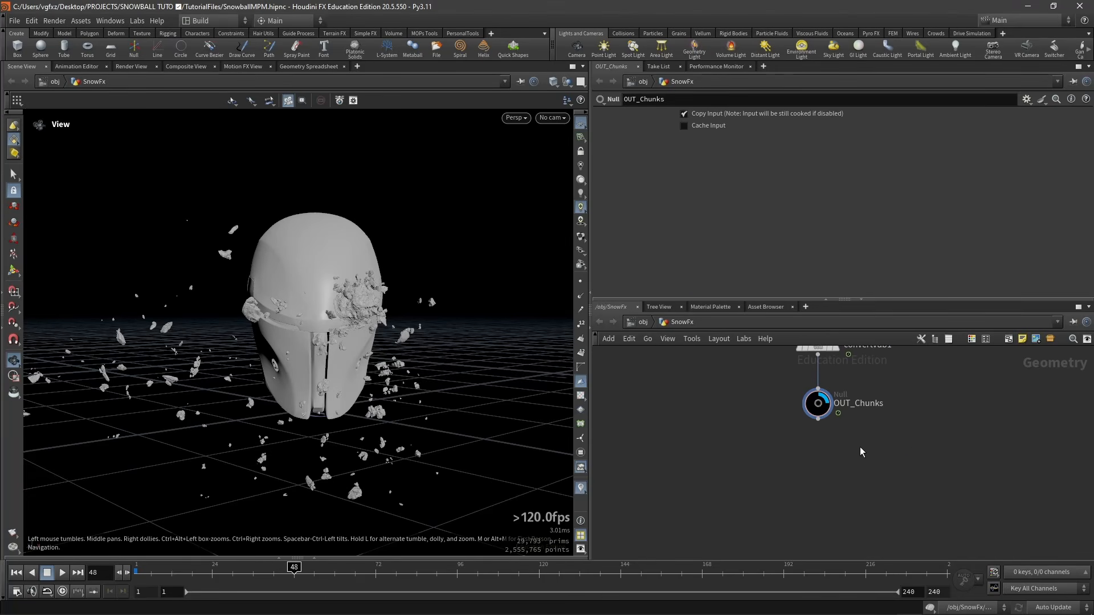
middle_drag(779, 460, 721, 456)
click(760, 417)
key(Tab)
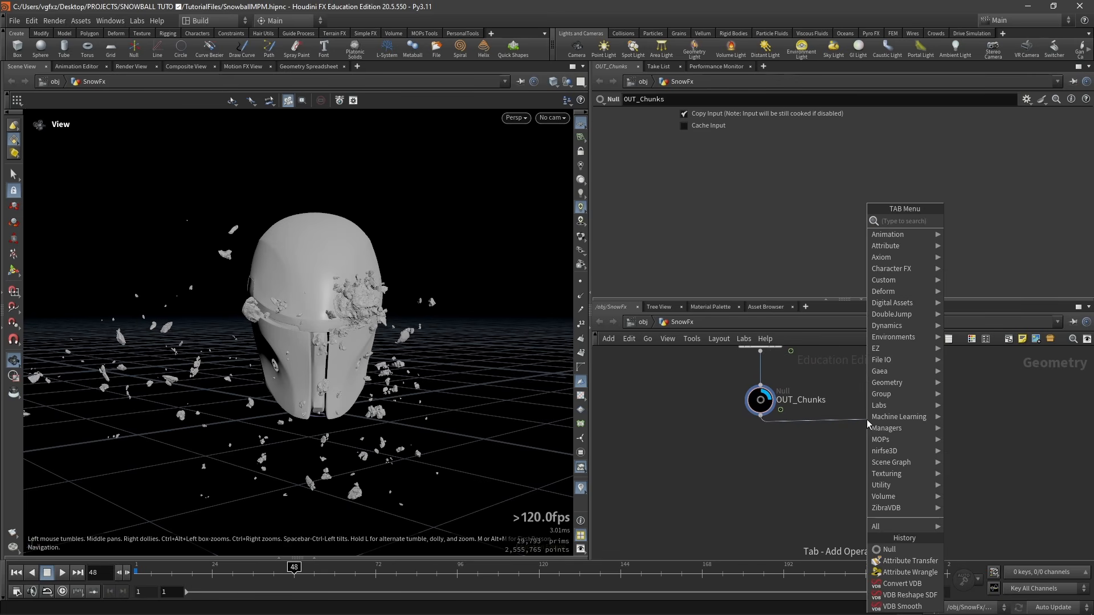
text(timeshift)
key(Return)
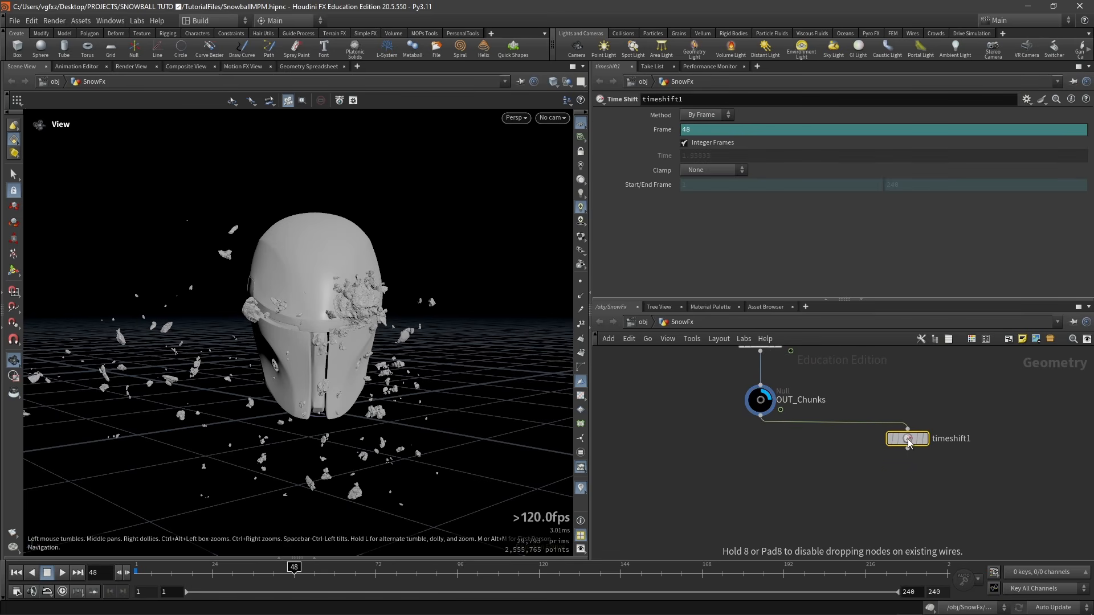
click(909, 442)
Set the Time Shift frame to 120, display the node and inspect the snow stuck on the helmet
click(707, 131)
text(120)
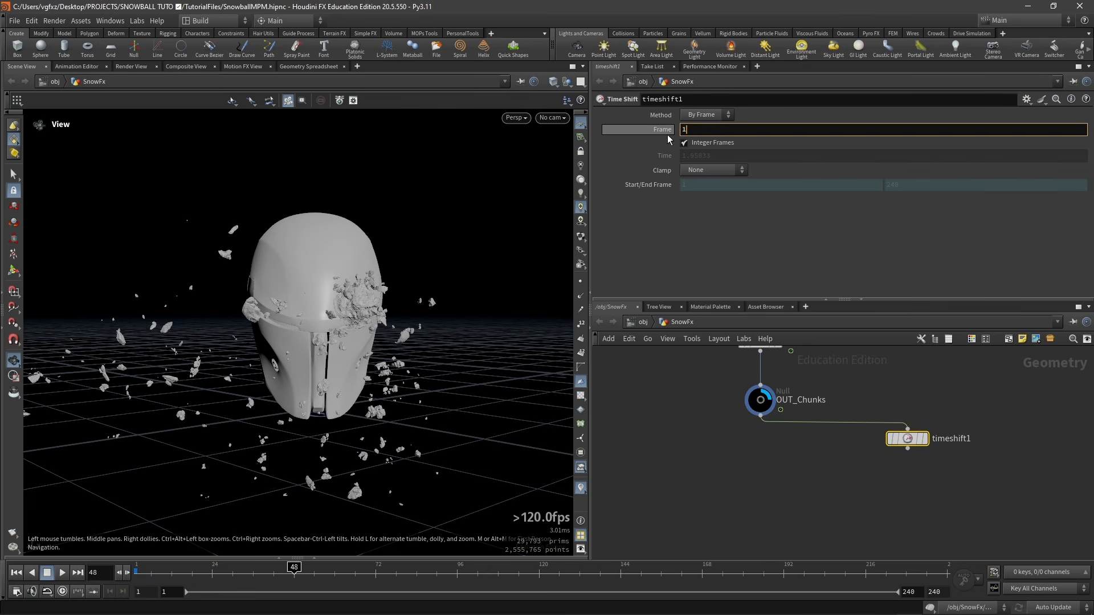
click(926, 439)
scroll(373, 304, up, 5)
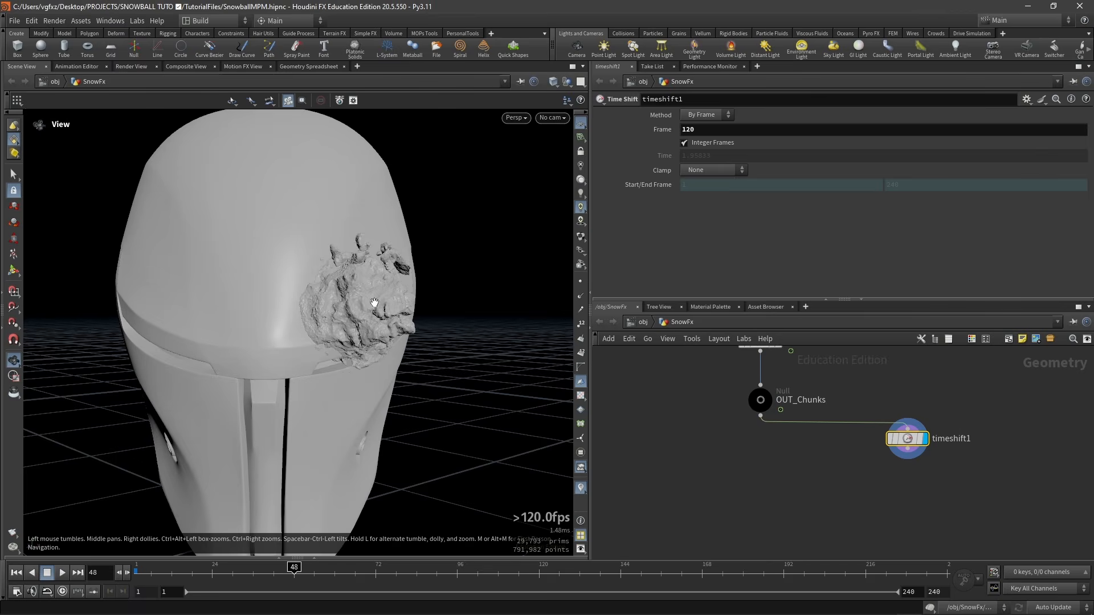
drag(450, 299, 366, 290)
scroll(351, 295, up, 5)
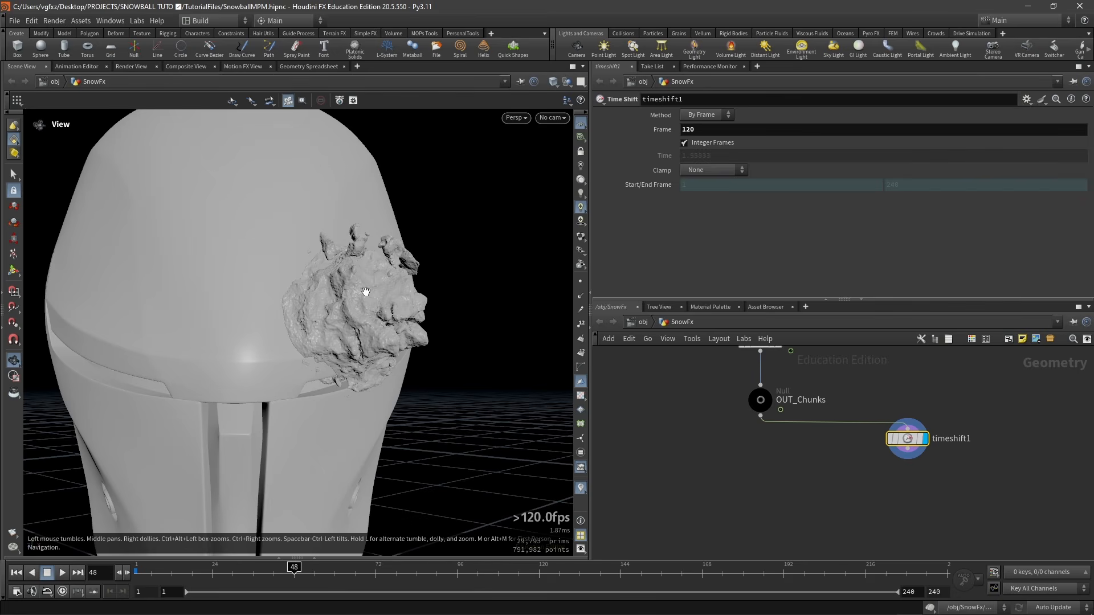
Add a File Cache node below OUT_Chunks, leaving it unconnected
middle_drag(760, 462, 797, 450)
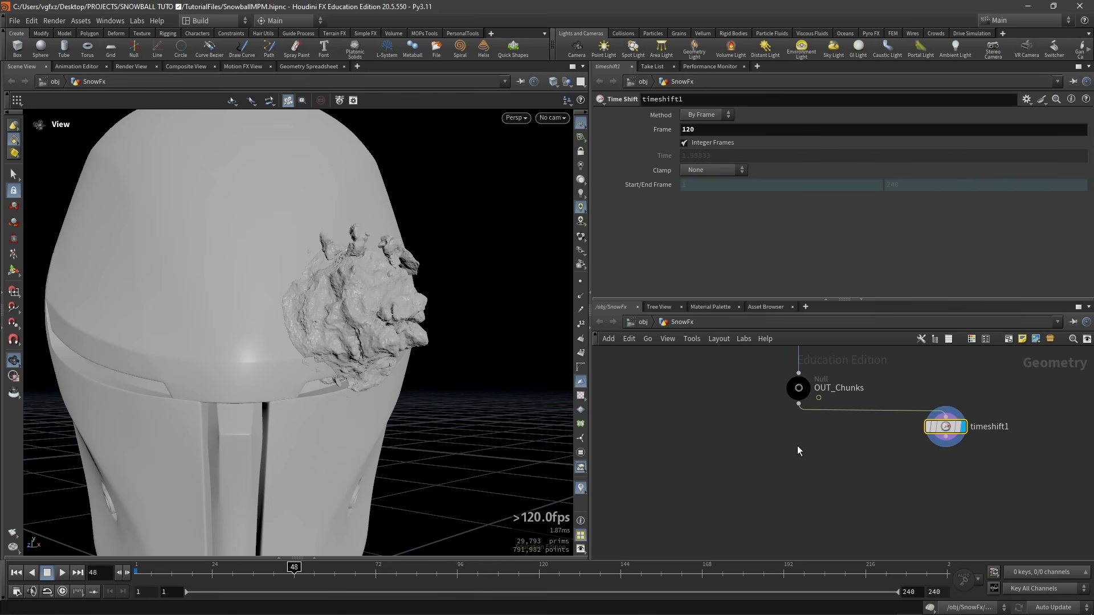
scroll(795, 419, down, 3)
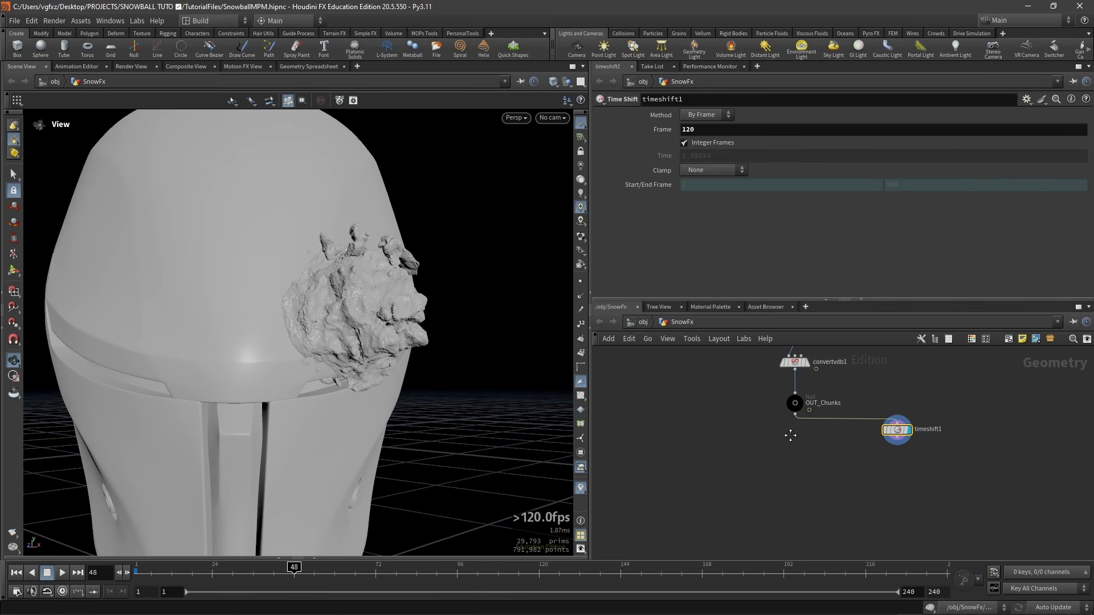
click(780, 432)
scroll(764, 476, up, 1)
middle_drag(762, 493, 765, 449)
scroll(782, 457, up, 1)
key(Tab)
text(filec)
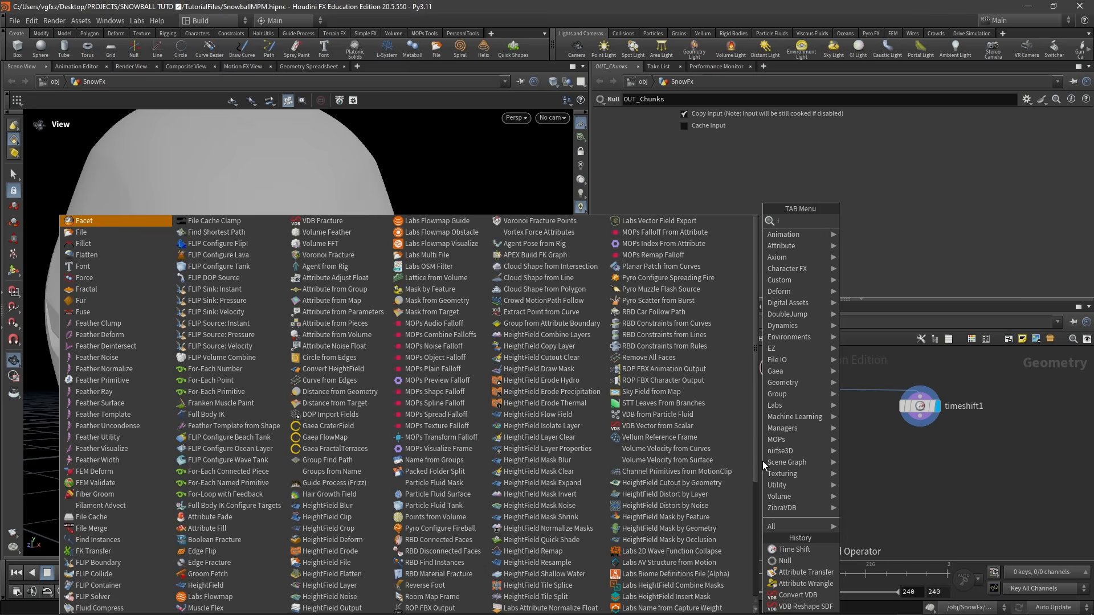
key(Return)
click(762, 461)
Duplicate filecache1, place the copy below timeshift1 and connect timeshift1's output to it
key(ctrl+c)
key(ctrl+v)
drag(932, 461, 927, 460)
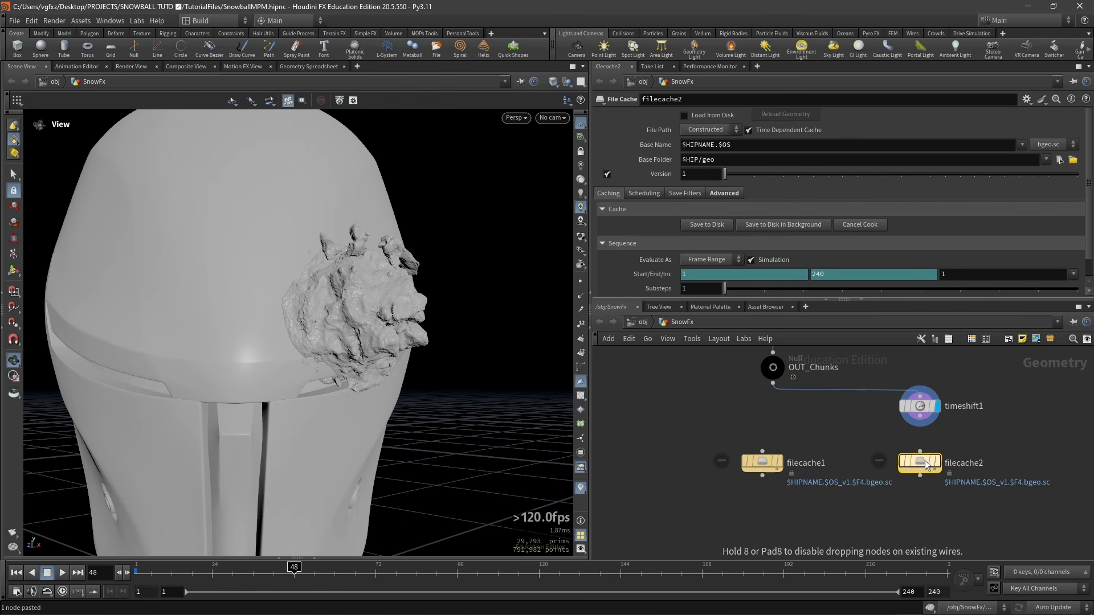
drag(920, 416, 948, 445)
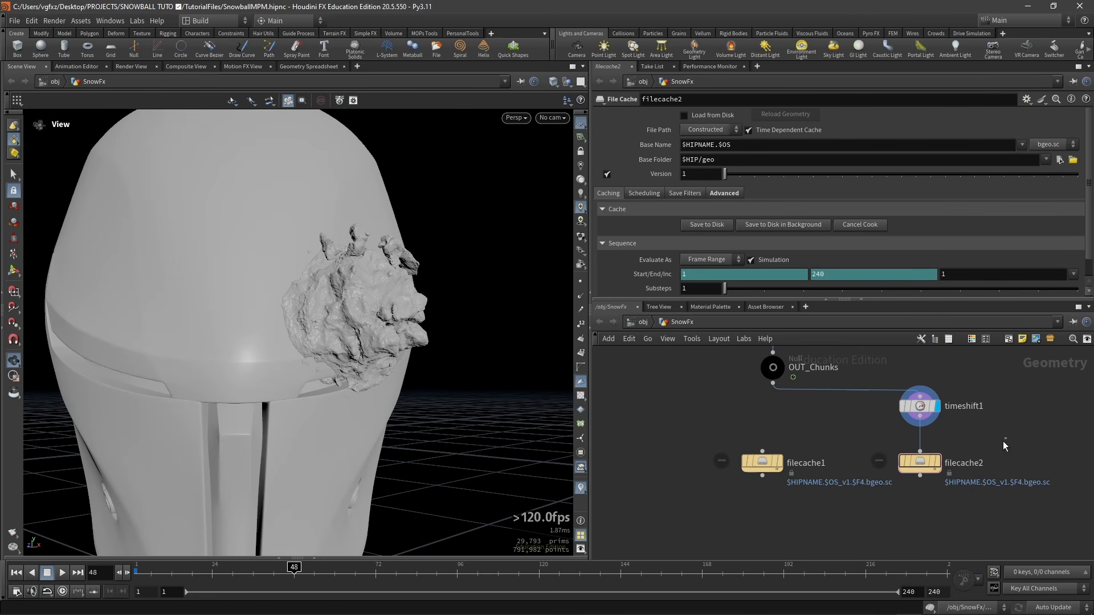
Turn off Time Dependent Cache on filecache2 and shorten its base name to $OS
click(749, 131)
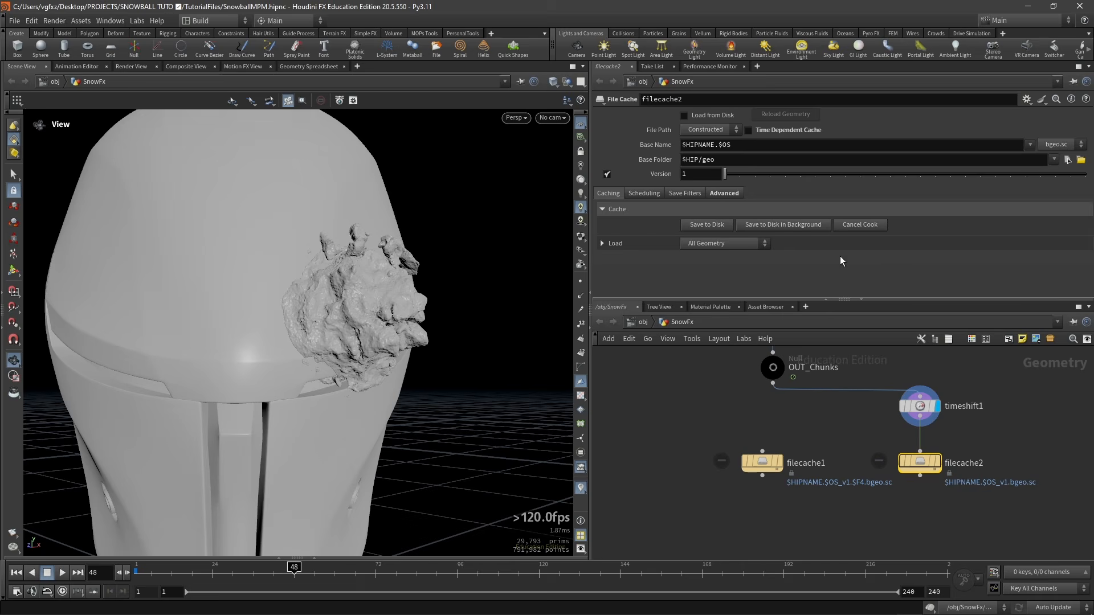
drag(719, 145, 671, 145)
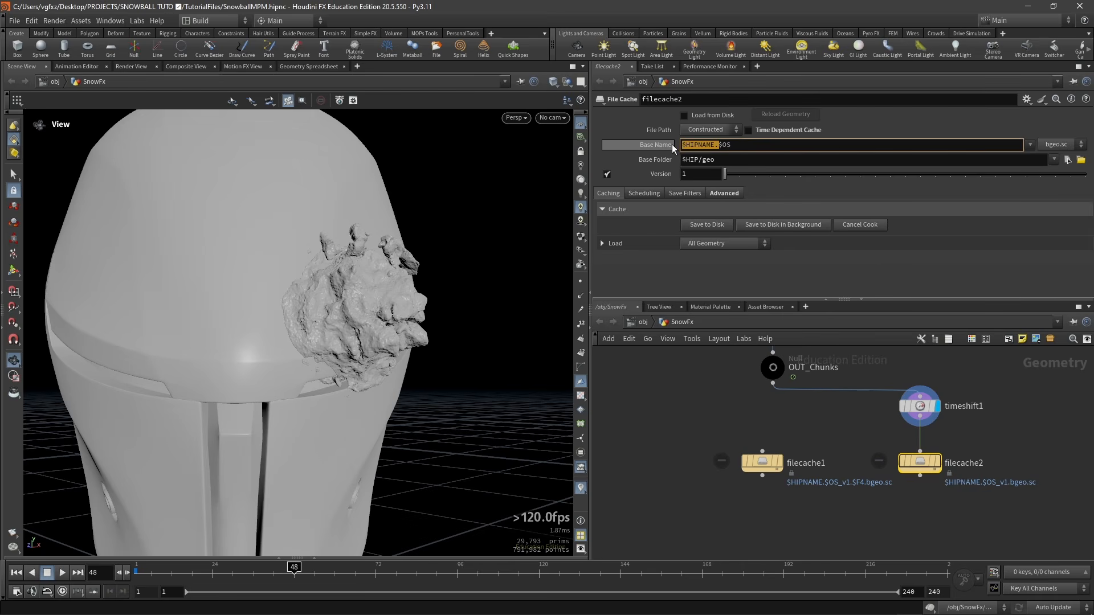
key(BackSpace)
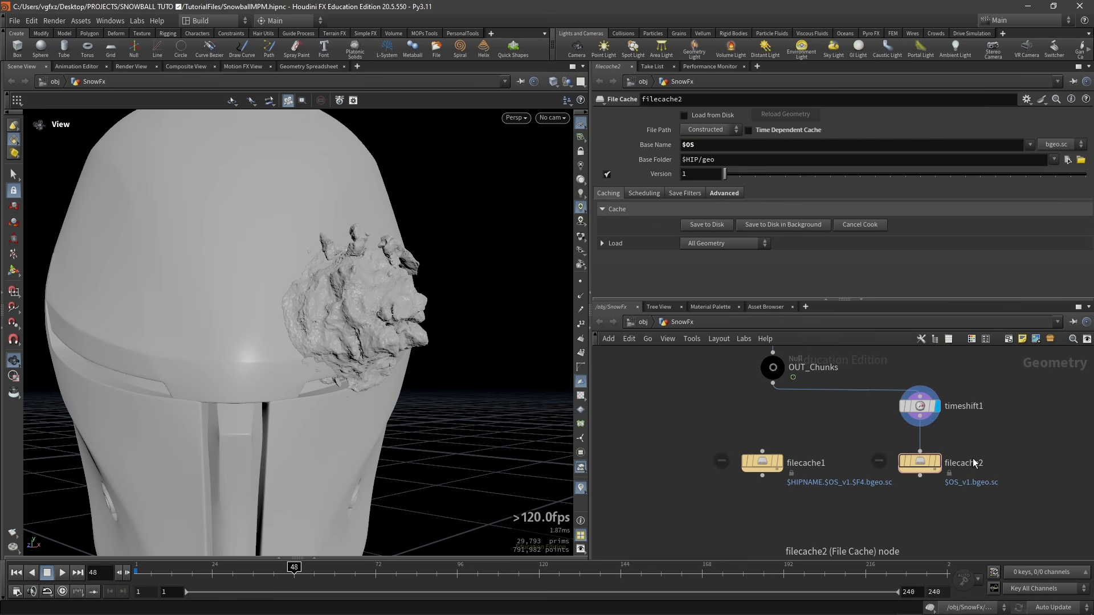
Rename the filecache2 node to Helmet_Chunk
double_click(974, 463)
text(H)
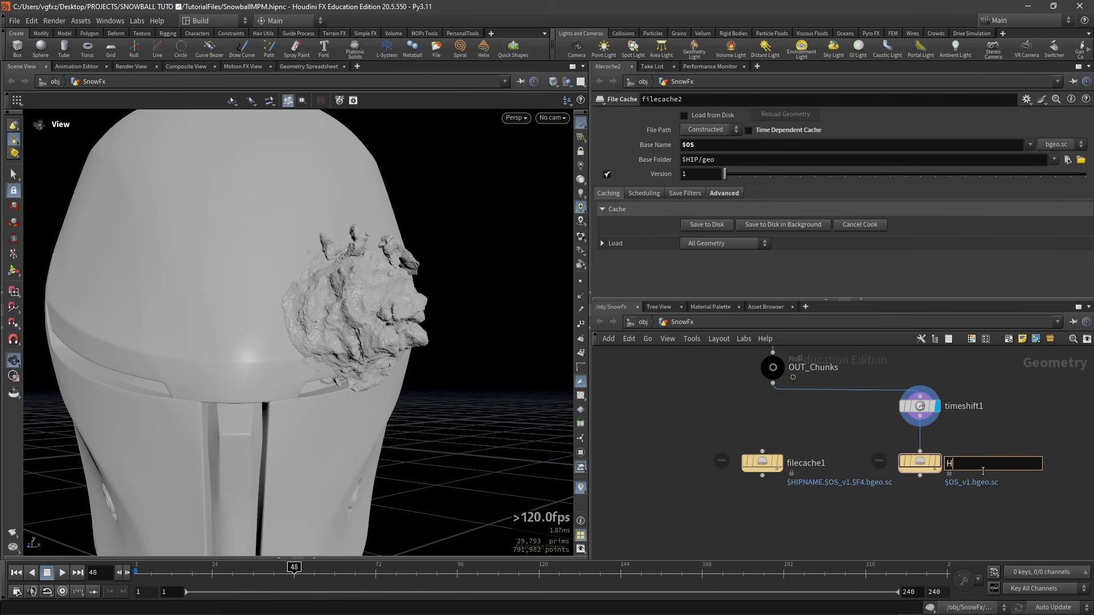
text(elmet_Chunk)
key(Return)
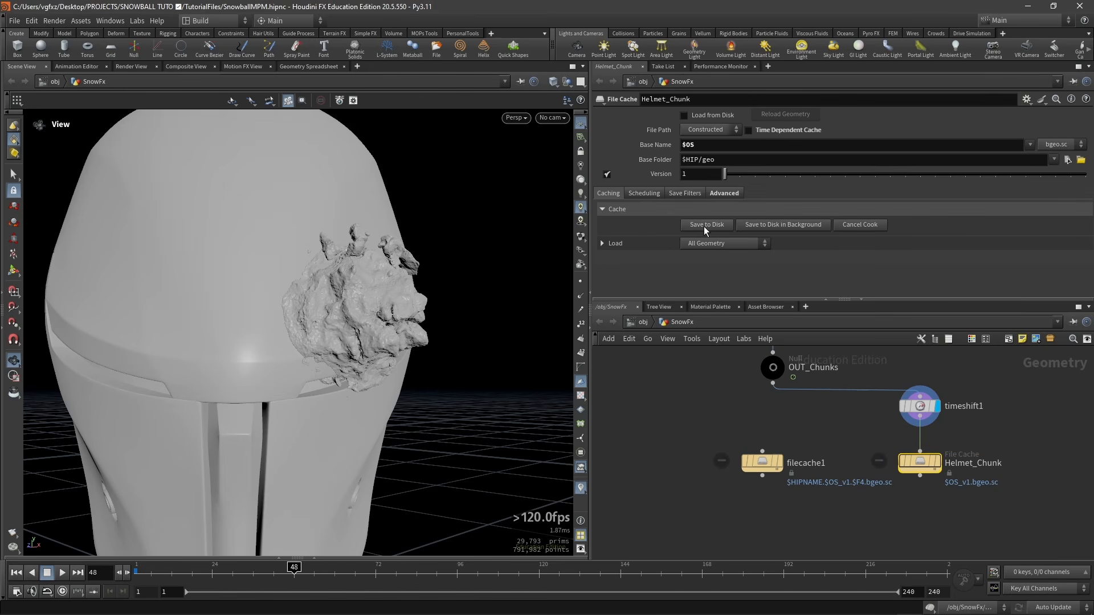
Connect OUT_Chunks to filecache1 and reposition filecache1 beneath it
middle_drag(869, 501, 908, 487)
drag(851, 500, 747, 428)
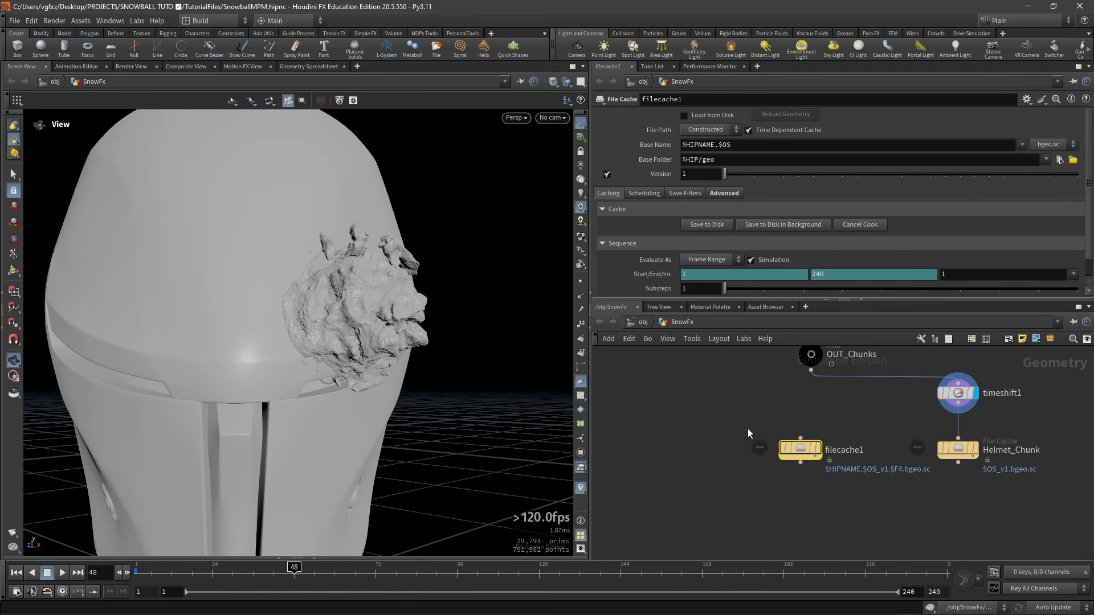
drag(810, 371, 802, 439)
middle_drag(863, 410, 870, 433)
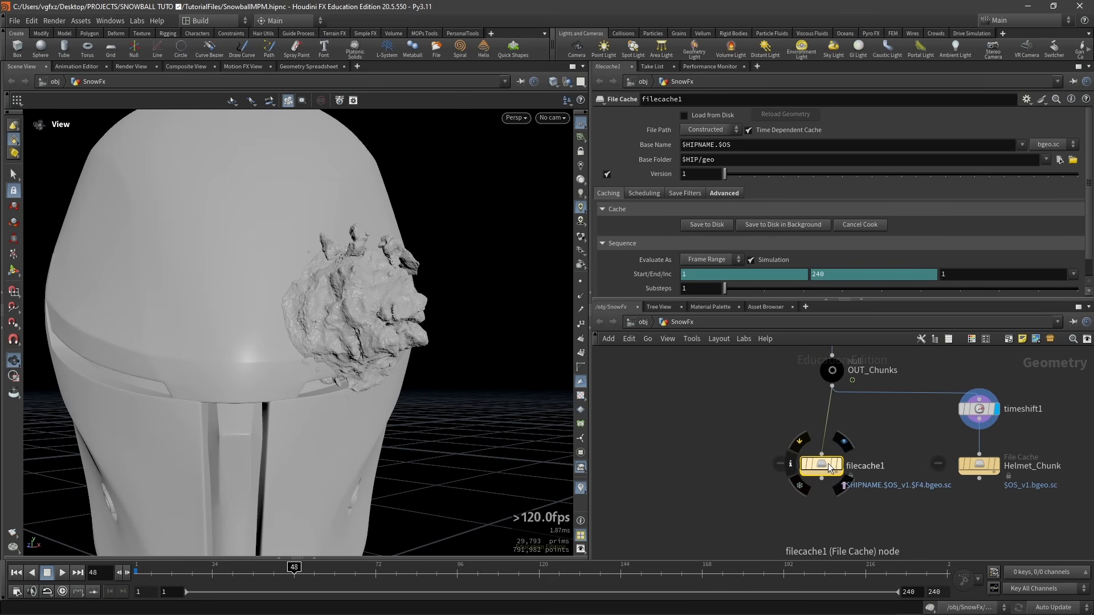
drag(824, 468, 788, 467)
Shorten filecache1's base name to $OS, turn off Simulation and set its end frame to 120
drag(719, 146, 664, 141)
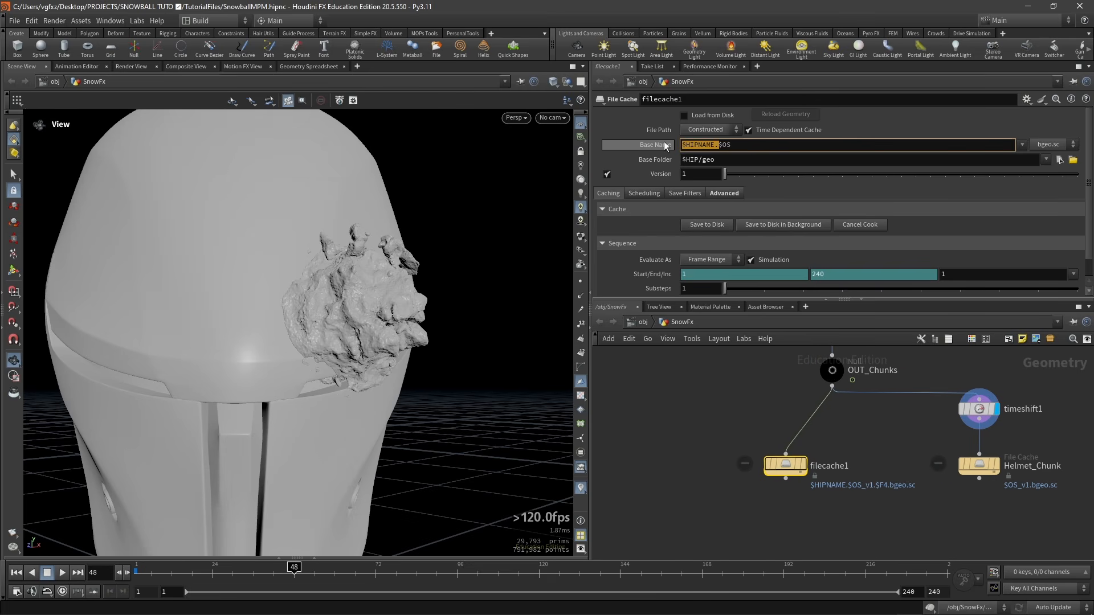
key(BackSpace)
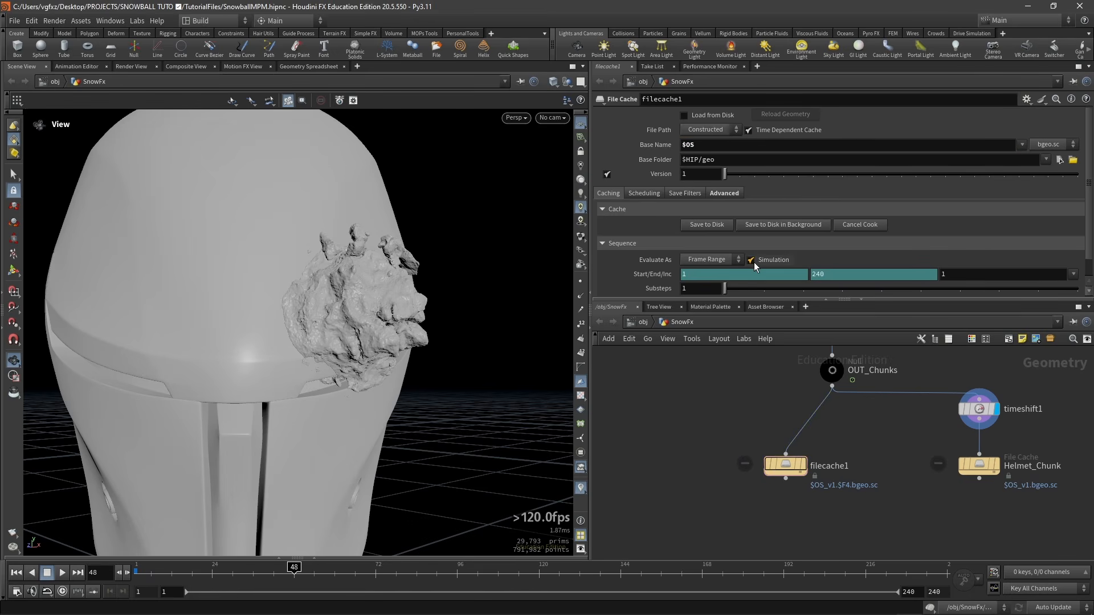
click(750, 260)
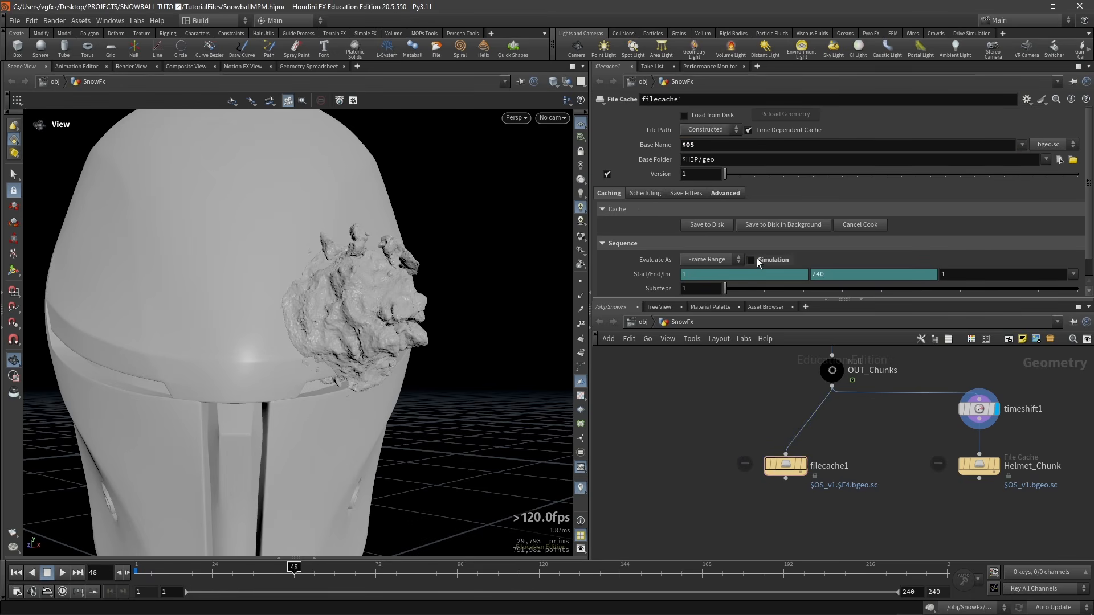
click(811, 275)
text(120)
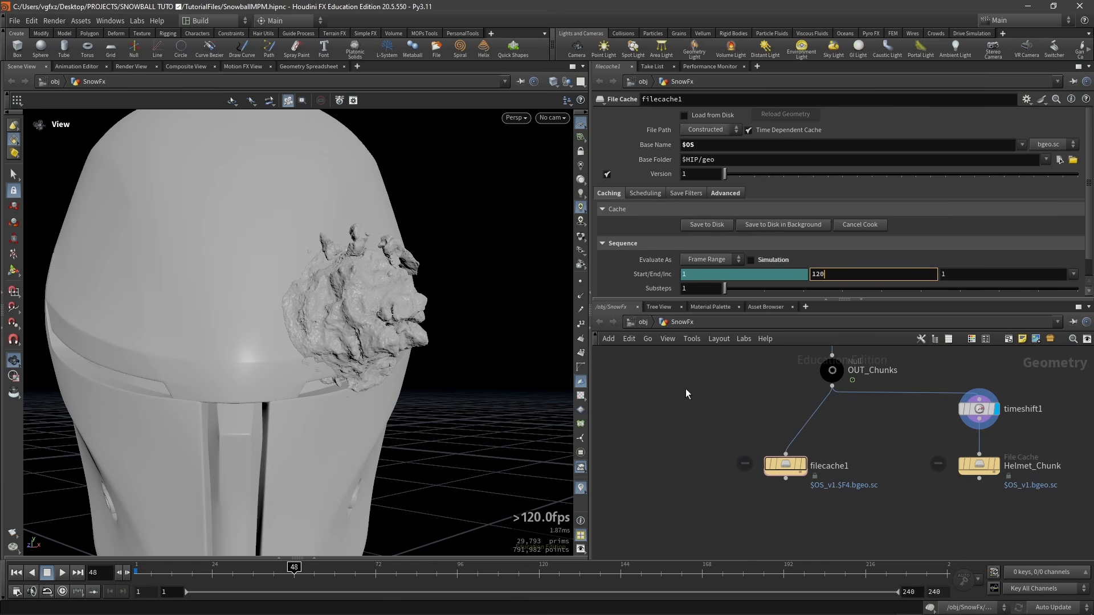
key(Return)
Rename the filecache1 node to Mesh_Chunks
double_click(832, 466)
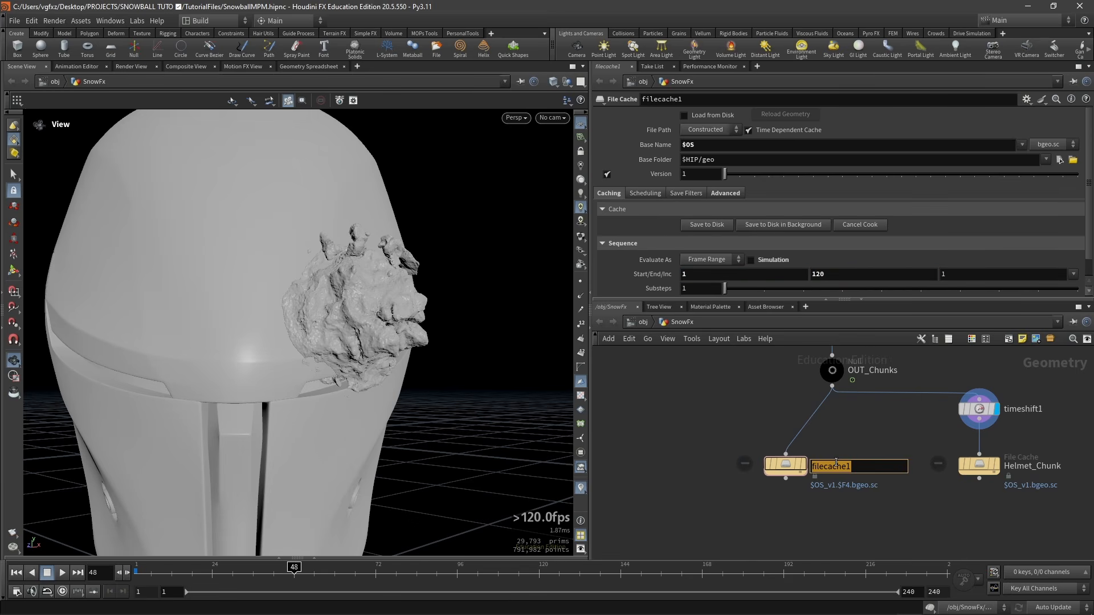
text(Mesh_Chunks)
key(Return)
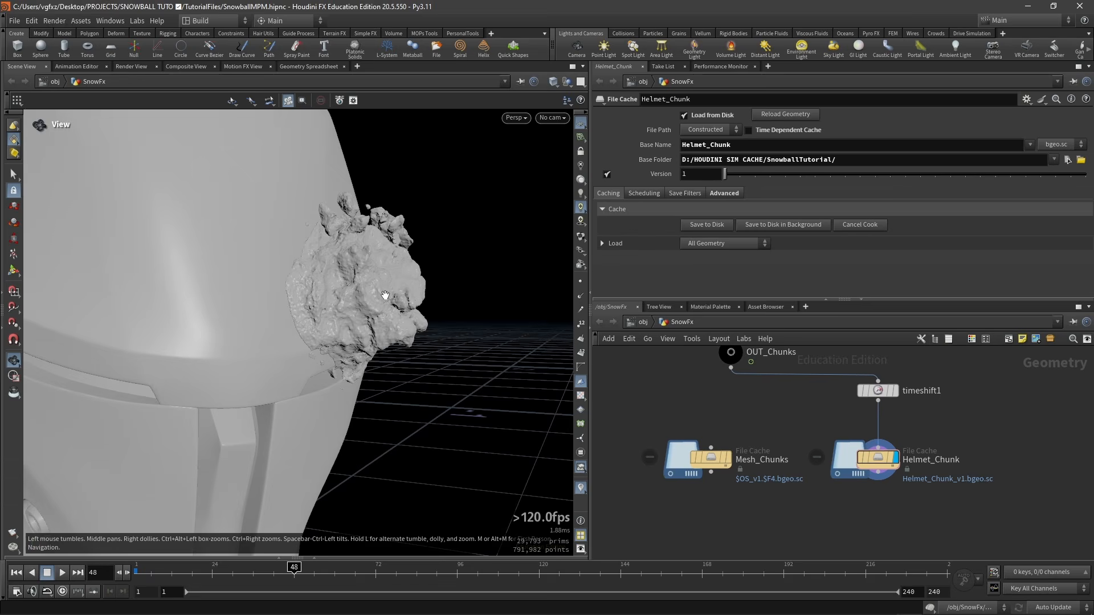
Examine the cached geometry of Helmet_Chunk and Mesh_Chunks around the helmet by displaying each in turn
drag(377, 286, 330, 303)
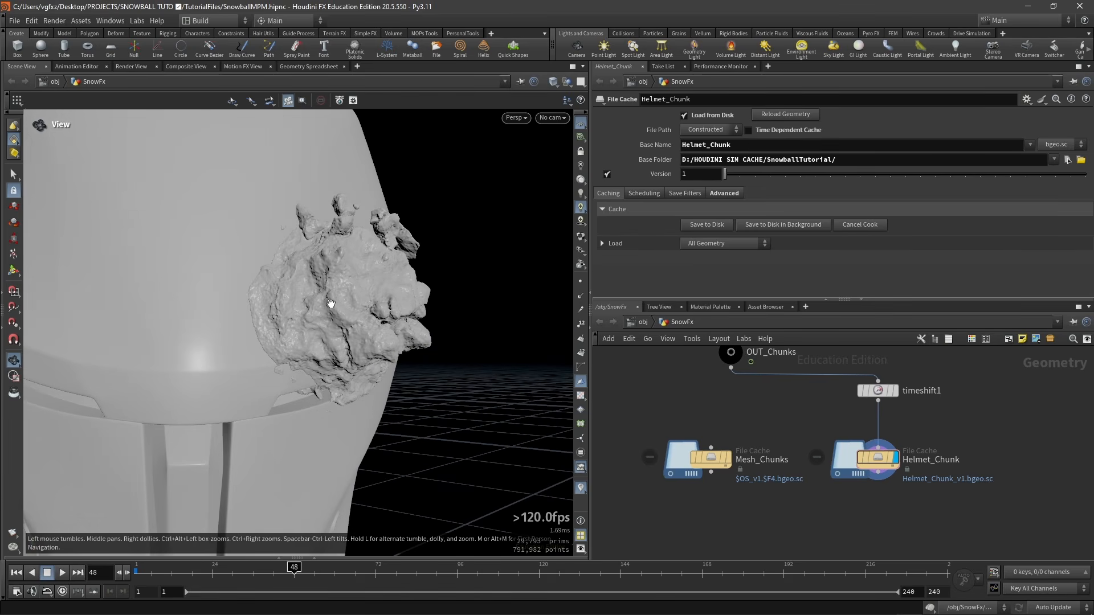
middle_drag(753, 501, 854, 484)
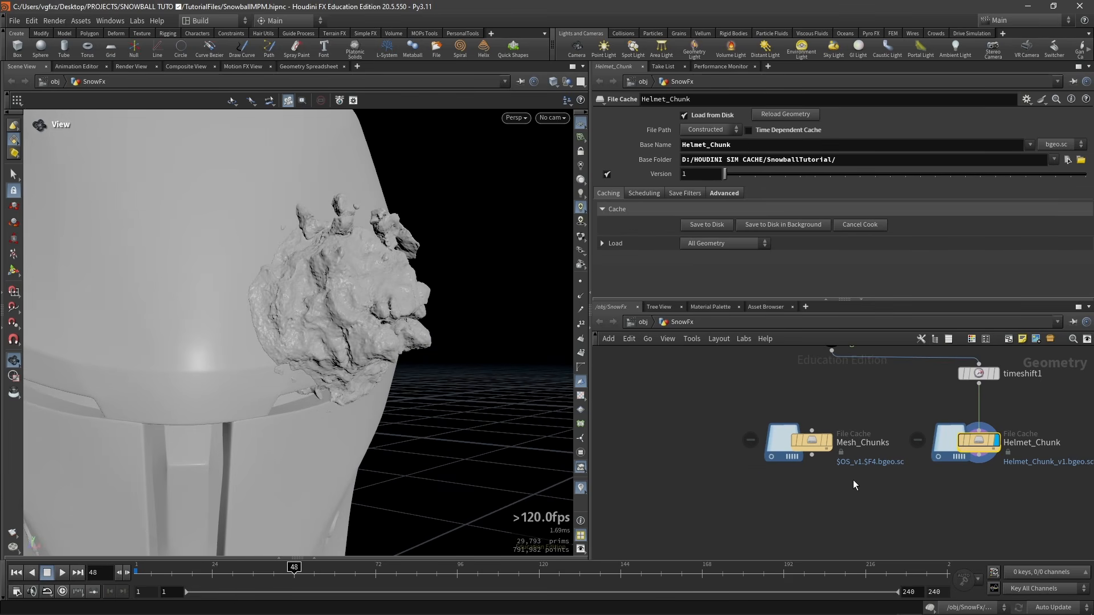
drag(812, 484, 740, 415)
key(r)
drag(399, 291, 317, 367)
middle_drag(936, 497, 827, 466)
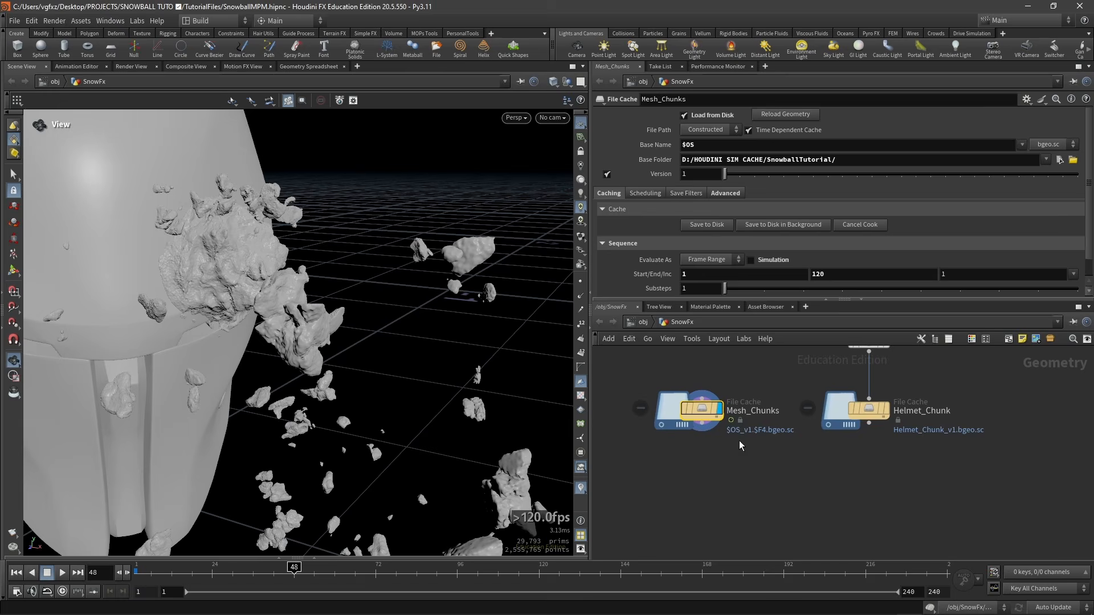
drag(319, 331, 392, 257)
drag(349, 300, 356, 305)
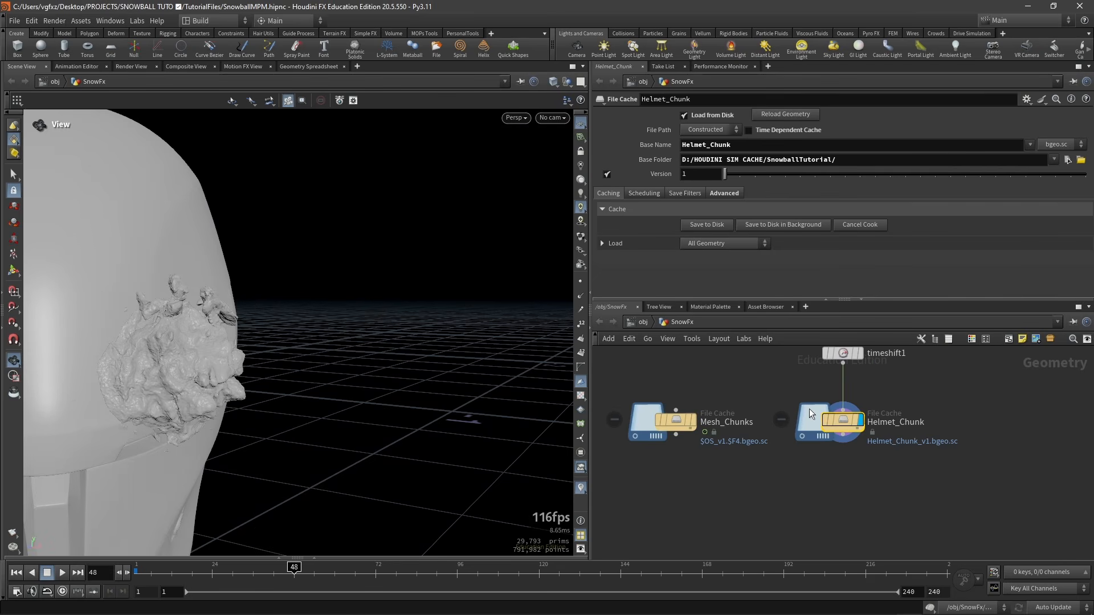
key(f)
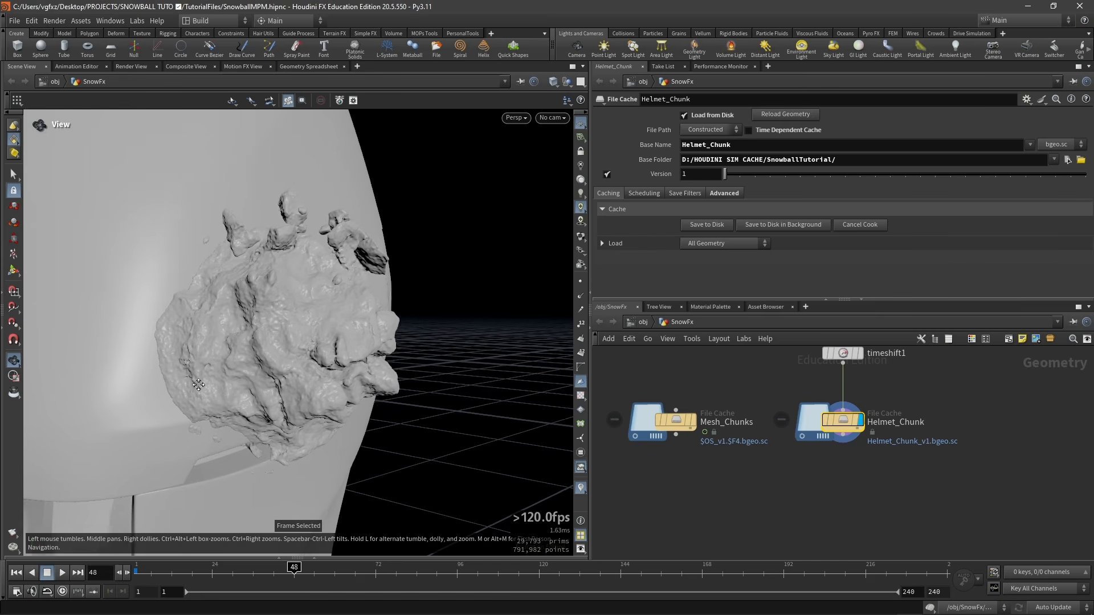
drag(349, 332, 336, 331)
Append a Peak node to Helmet_Chunk and set its distance to 0.003
click(842, 445)
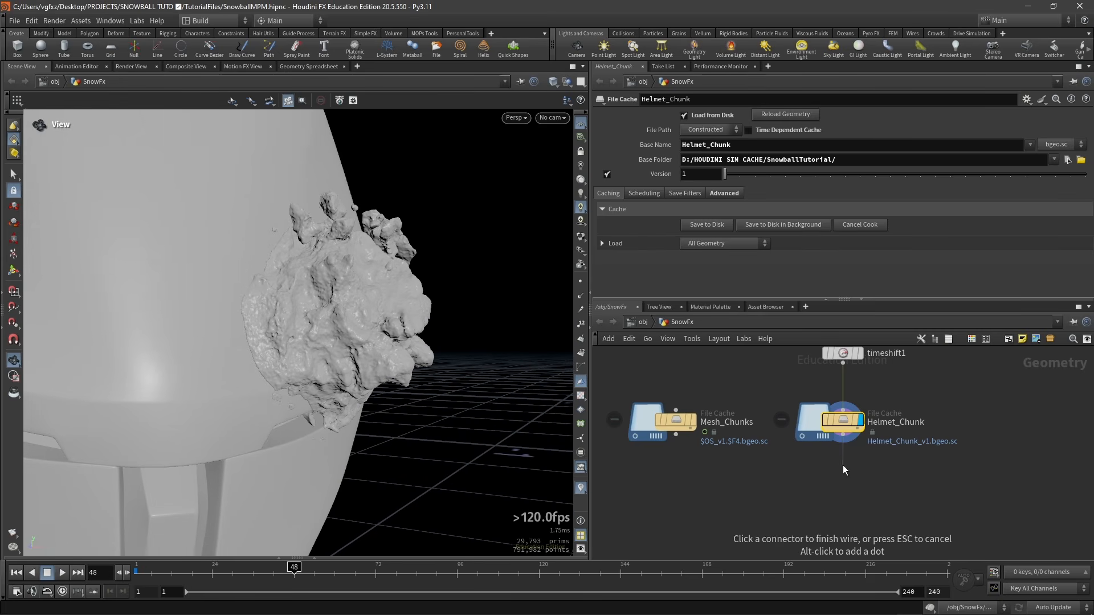
key(Tab)
text(pe)
key(Return)
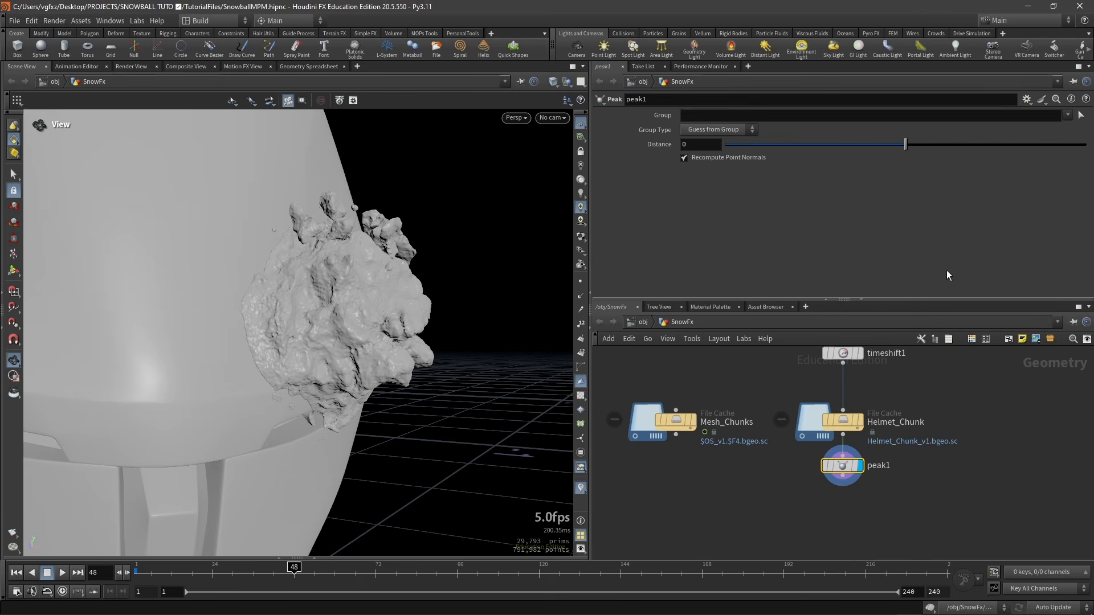
click(696, 146)
key(Return)
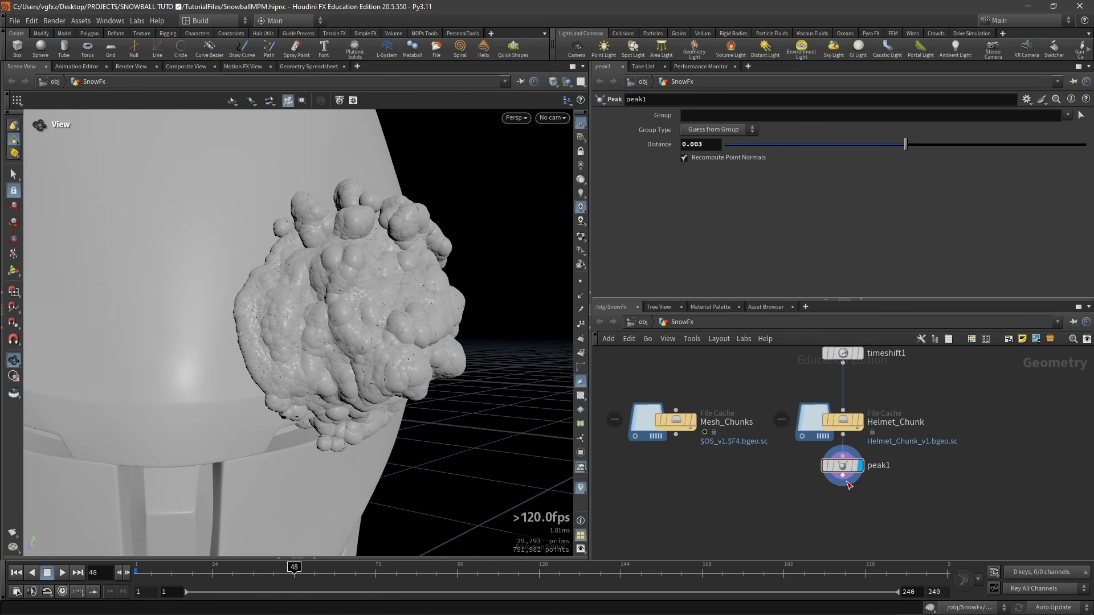
Append a VDB from Polygons node to peak1, display it and set its voxel size to 0.005
key(Tab)
text(v)
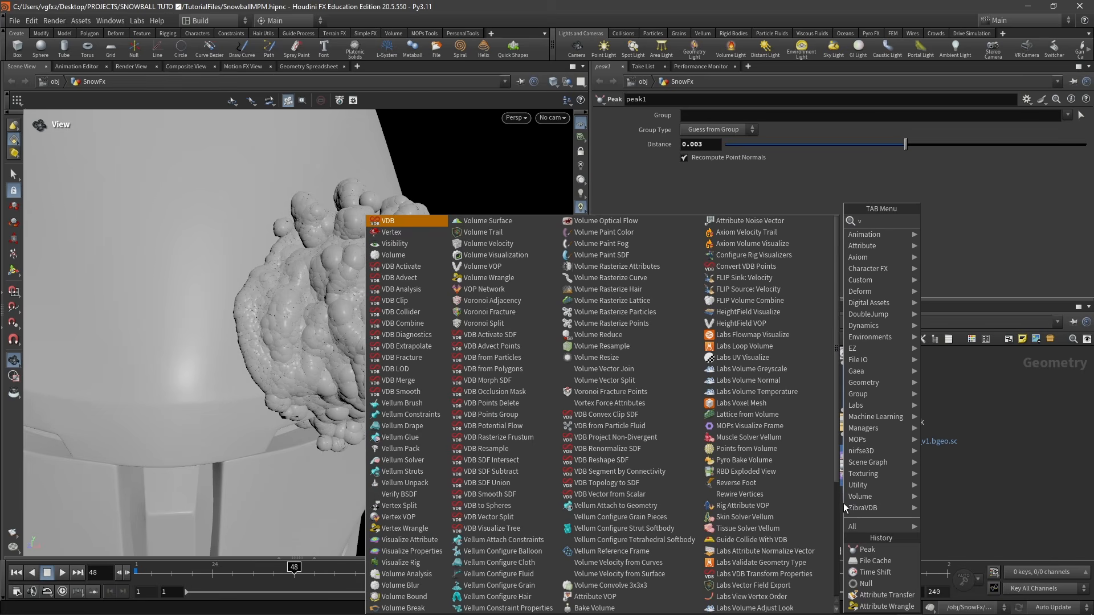
text(bfrompo)
key(Return)
click(843, 504)
key(r)
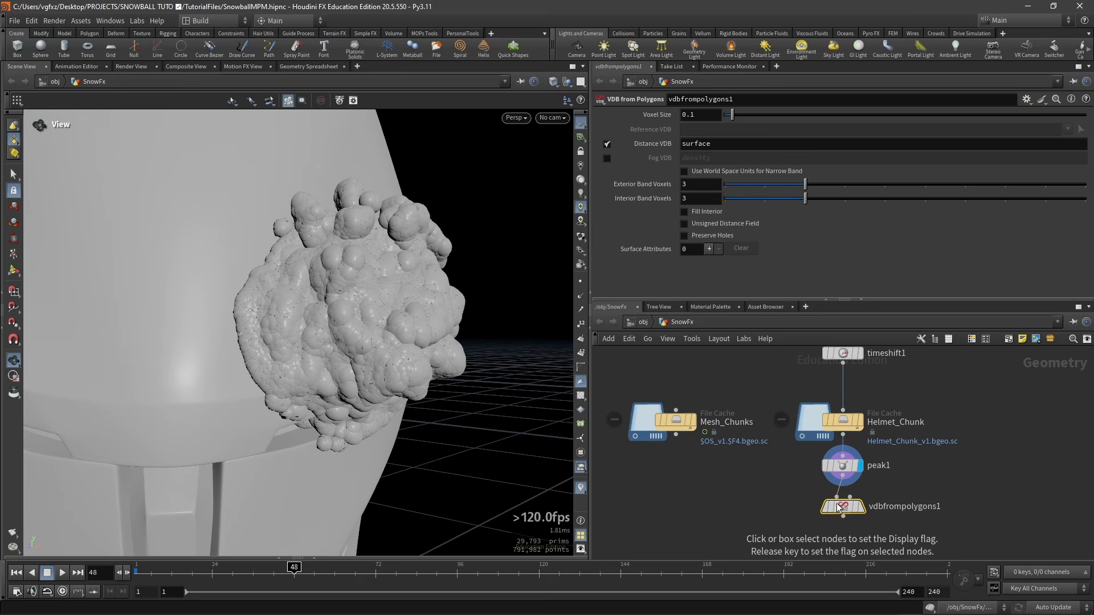
click(707, 114)
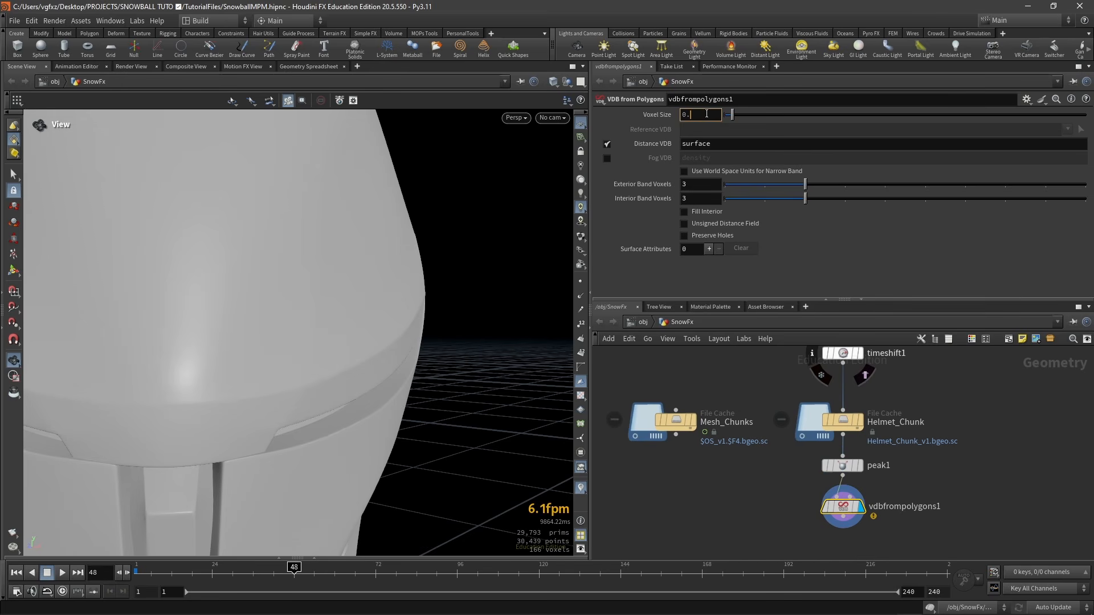
text(005)
click(990, 477)
Display Mesh_Chunks and append a Peak node to its output
drag(456, 316, 418, 268)
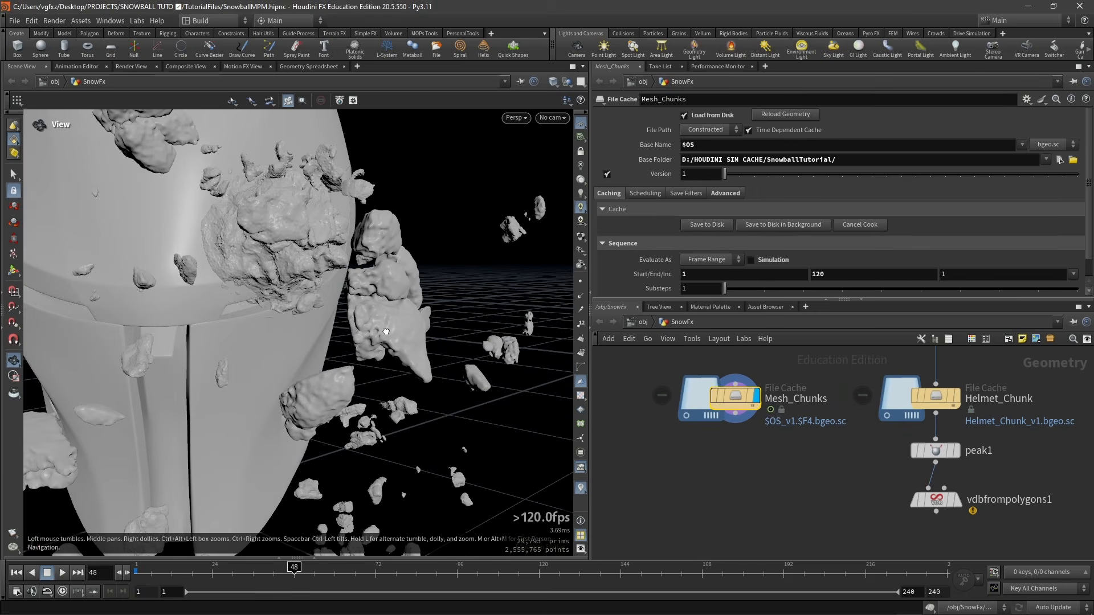
drag(473, 322, 483, 331)
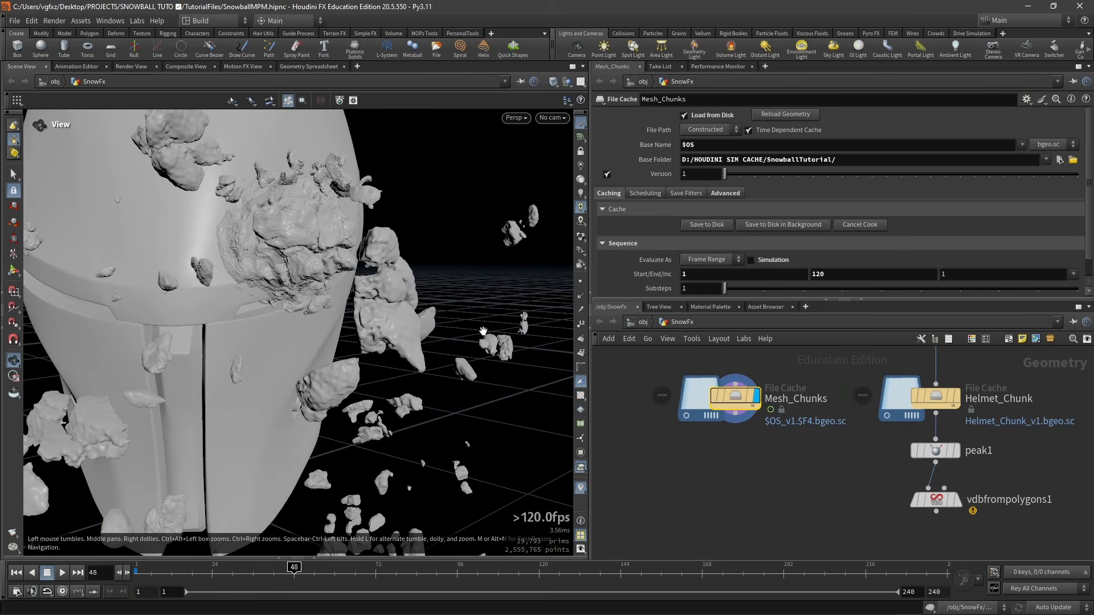
scroll(783, 435, down, 3)
scroll(760, 427, up, 5)
scroll(767, 434, down, 3)
scroll(769, 435, up, 2)
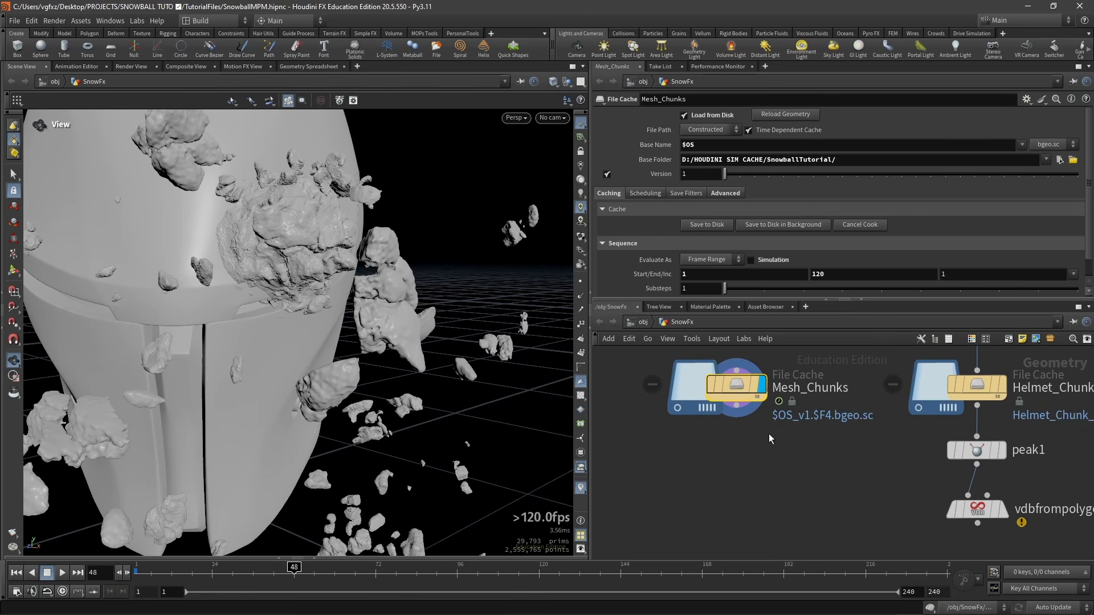
click(744, 412)
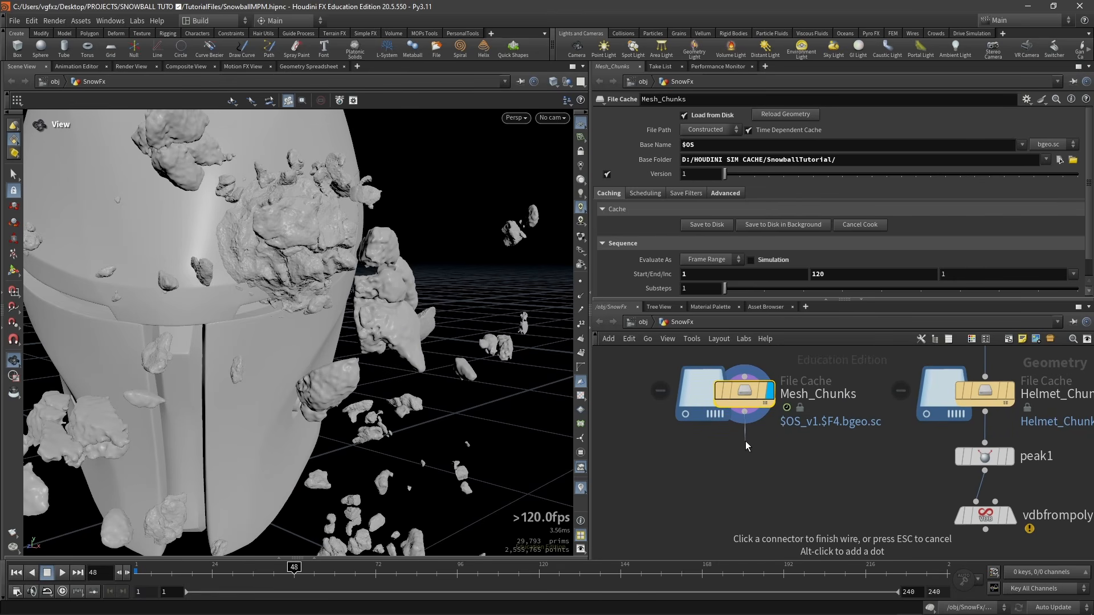
key(Tab)
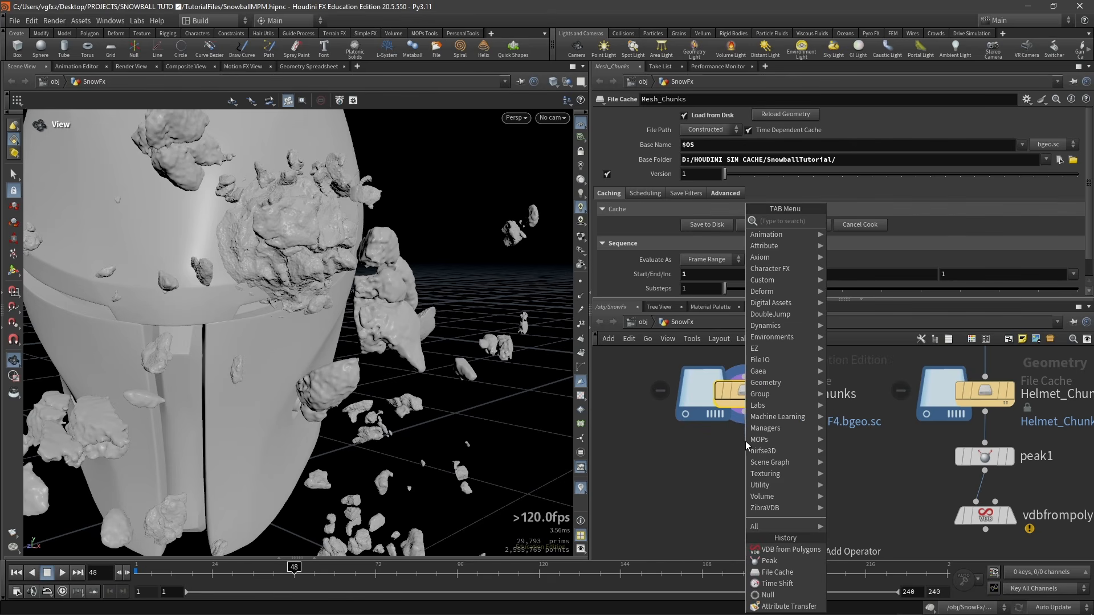
text(pea)
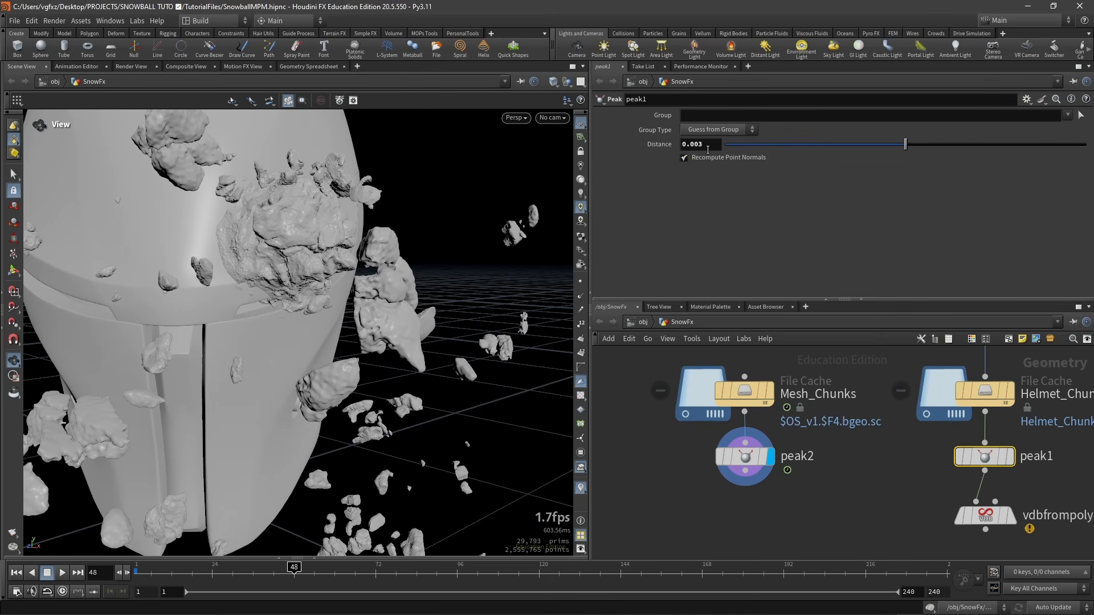
Set the distance of the Peak node below Mesh_Chunks to 0.001
click(750, 458)
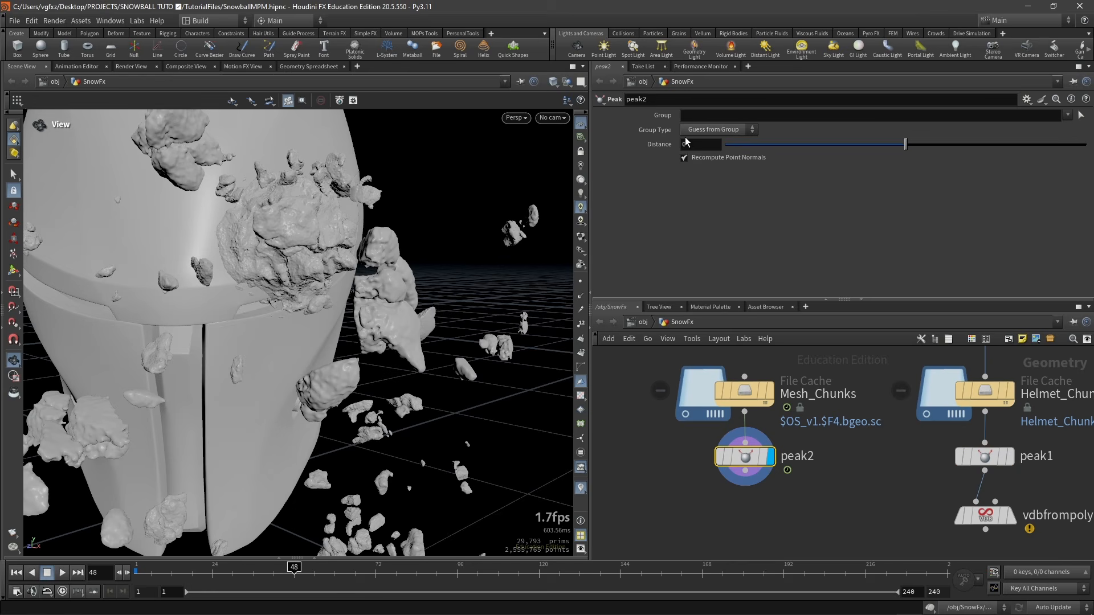
click(691, 144)
click(826, 445)
drag(427, 323, 342, 323)
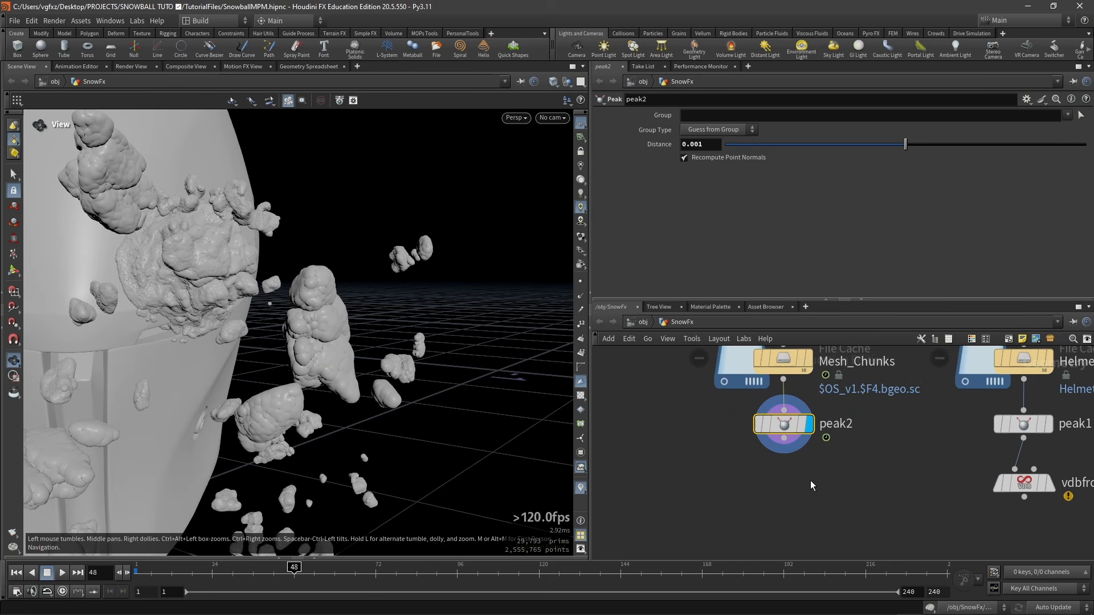
Append a VDB from Polygons node to peak2
click(784, 438)
click(781, 467)
text(v)
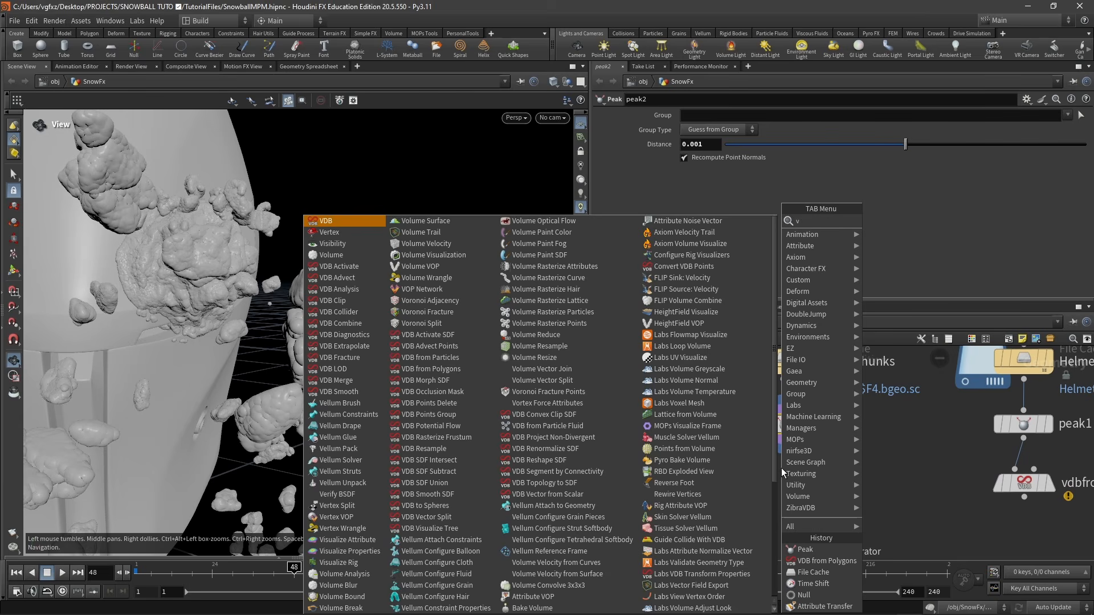
text(db from)
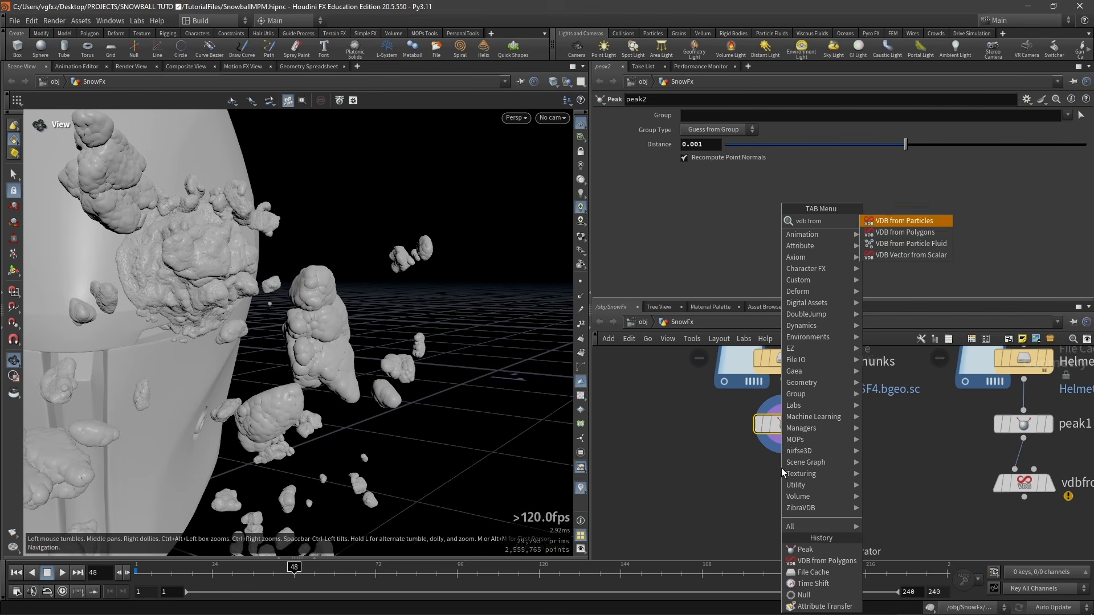
key(Down)
key(Return)
click(781, 468)
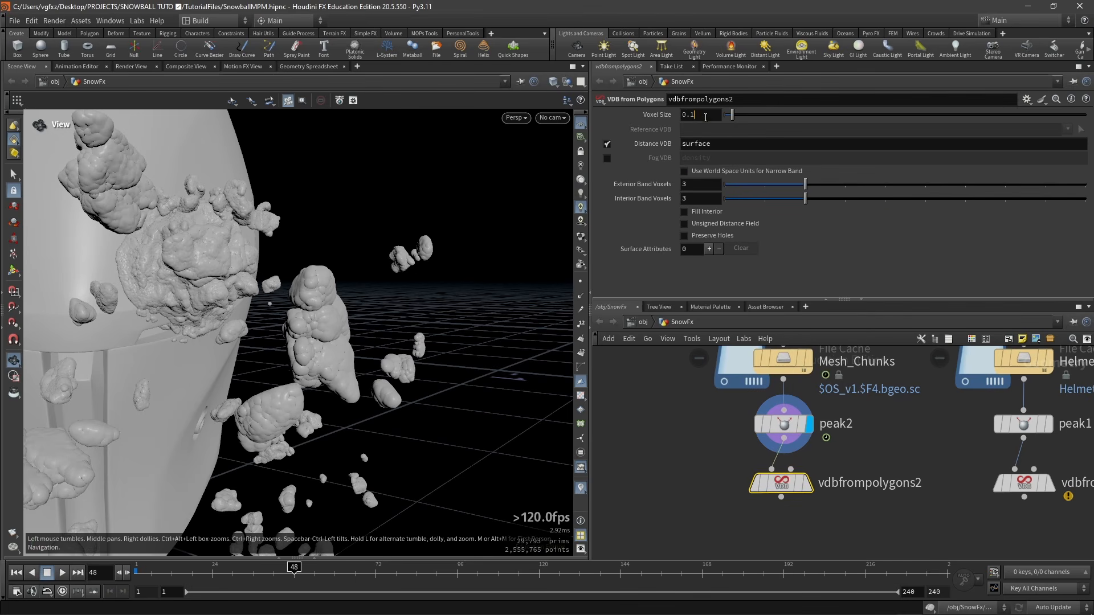
Set vdbfrompolygons2's voxel size to 0.001 and display the resulting VDB
click(1025, 483)
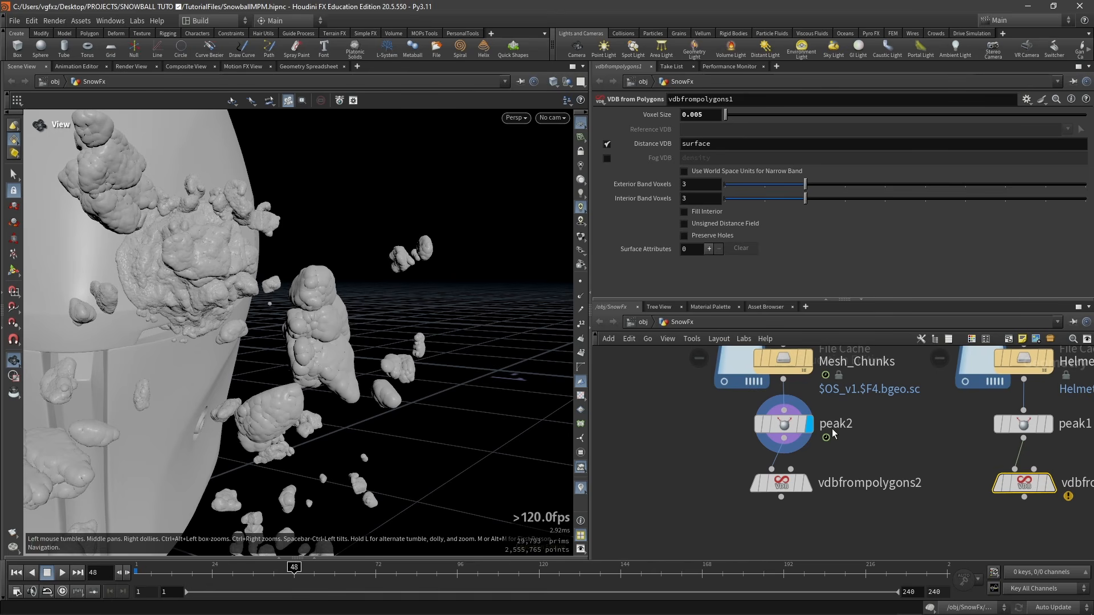
click(754, 495)
click(699, 114)
key(BackSpace)
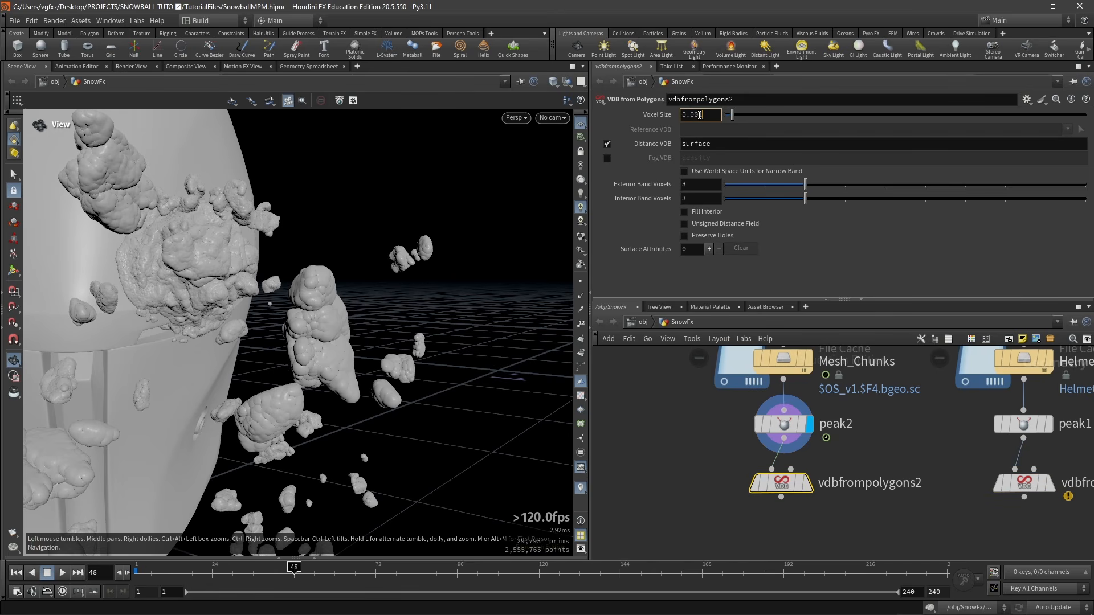
click(808, 483)
drag(478, 371, 238, 325)
drag(787, 488, 789, 487)
middle_drag(889, 456, 882, 408)
scroll(819, 491, down, 1)
middle_drag(806, 486, 798, 514)
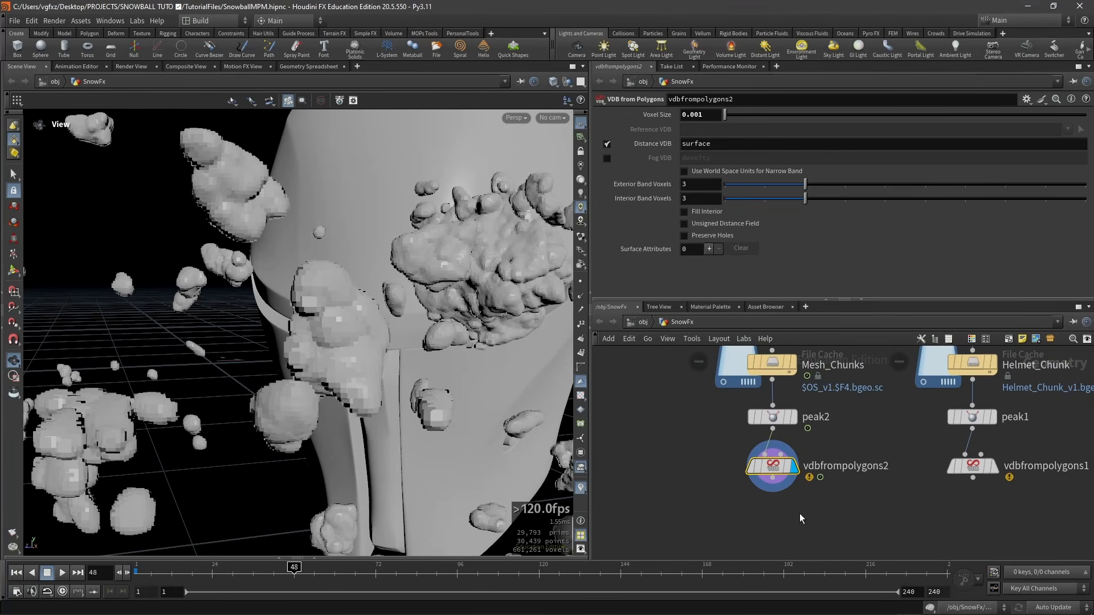
Add a File Cache node below vdbfrompolygons2 and place a copy of it below vdbfrompolygons1
click(774, 485)
right_click(770, 507)
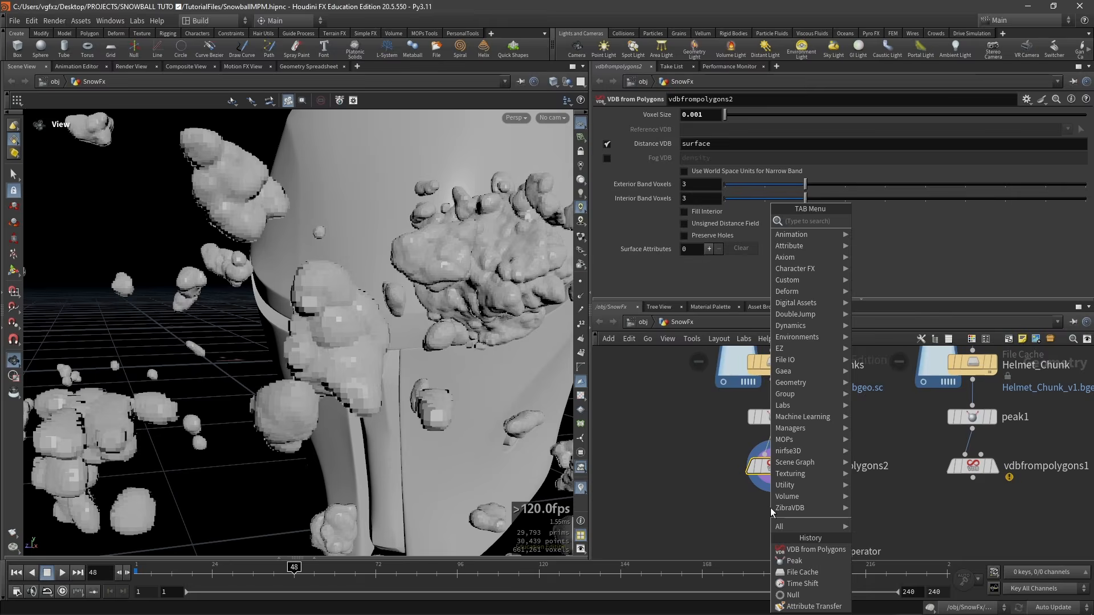
click(796, 571)
alt+drag(785, 513, 970, 512)
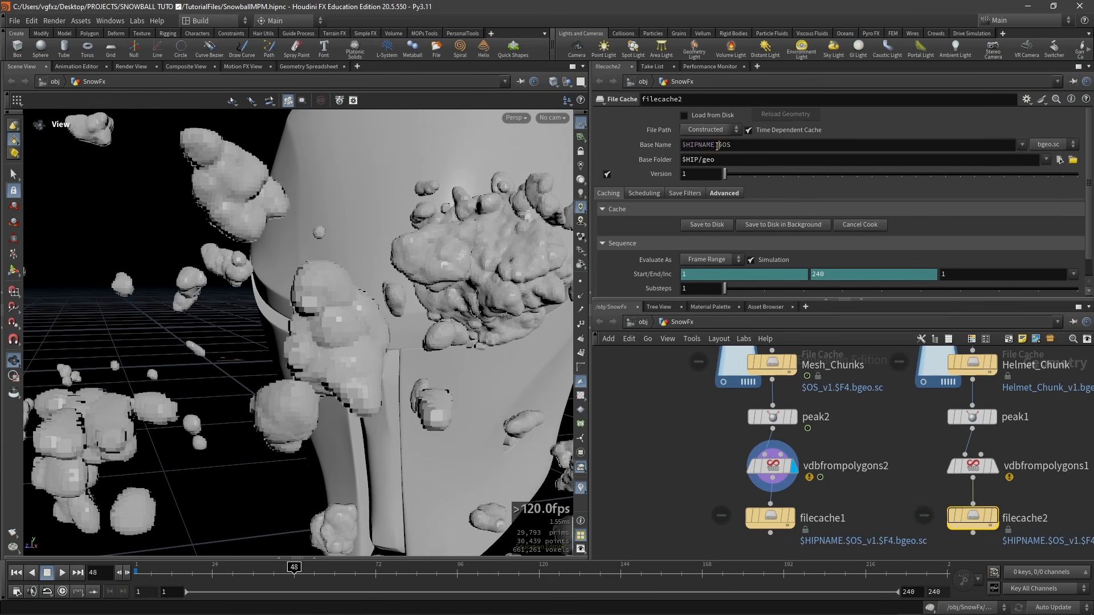
Set filecache2's base name to $OS and disable its time-dependent caching
drag(718, 145, 658, 147)
key(BackSpace)
click(913, 493)
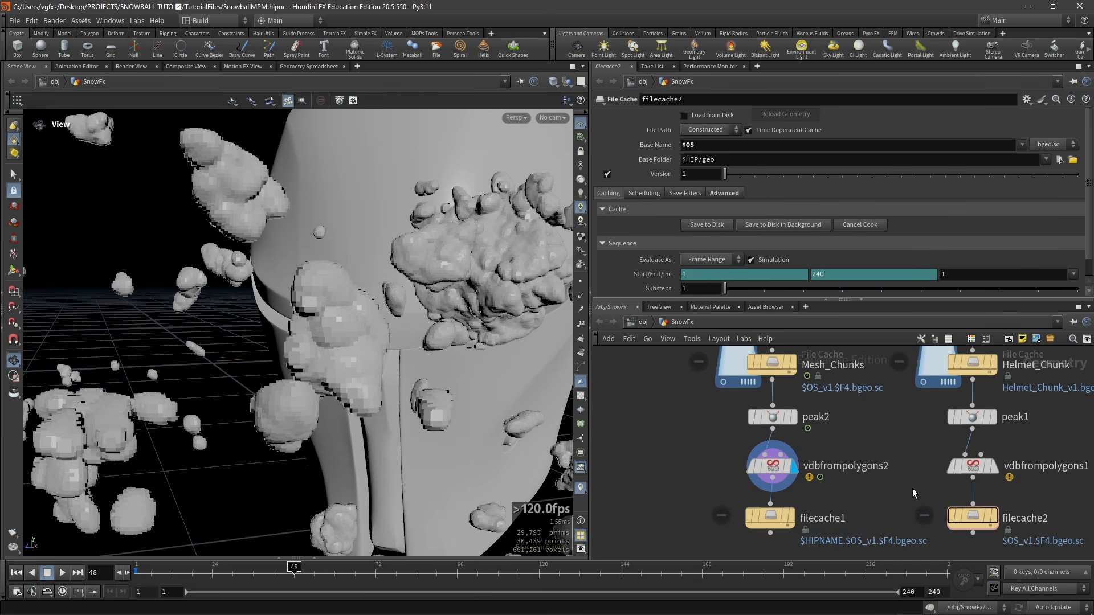
click(749, 130)
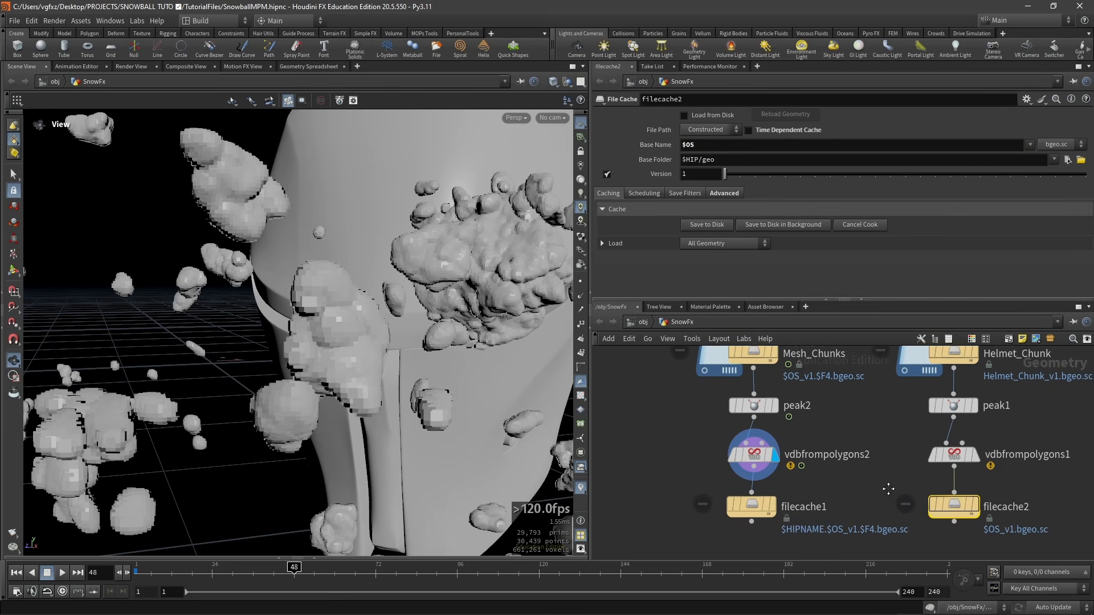
Rename the filecache2 node as Helmet_ChunkVDB
double_click(937, 474)
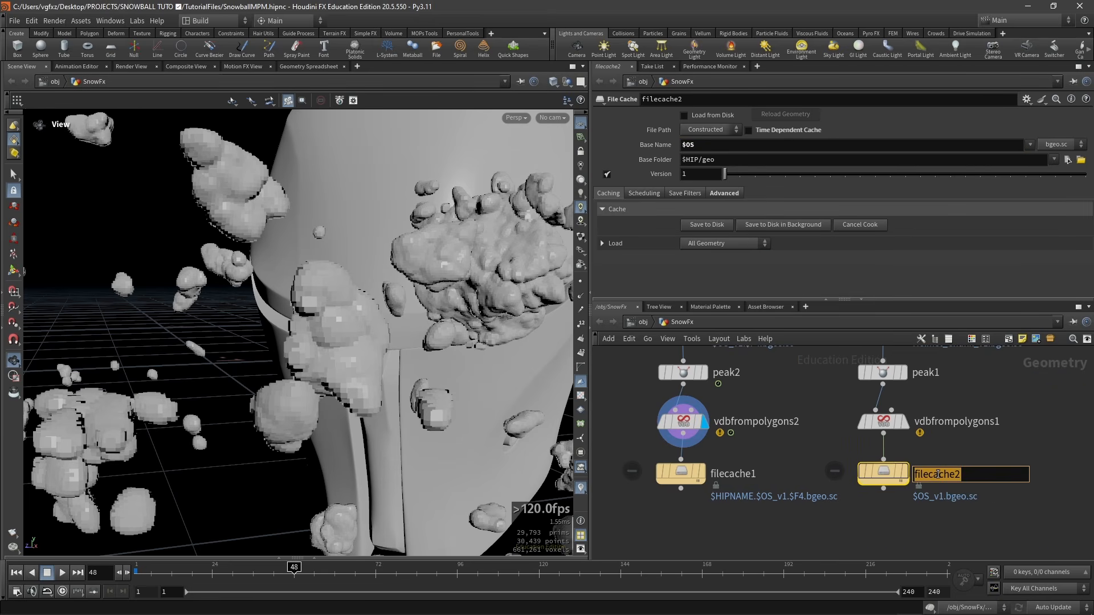
text(Helmet_ChunkV)
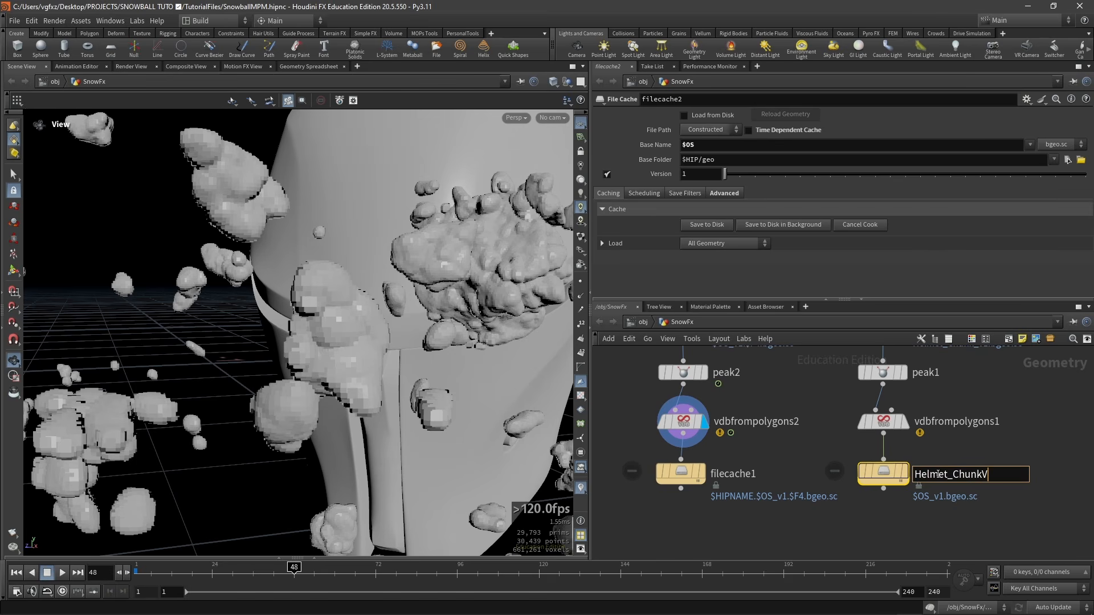
text(DB)
key(Return)
Set filecache1's base name to $OS, turn off its Simulation option and set its end frame to 120
drag(717, 145, 645, 153)
key(BackSpace)
click(867, 453)
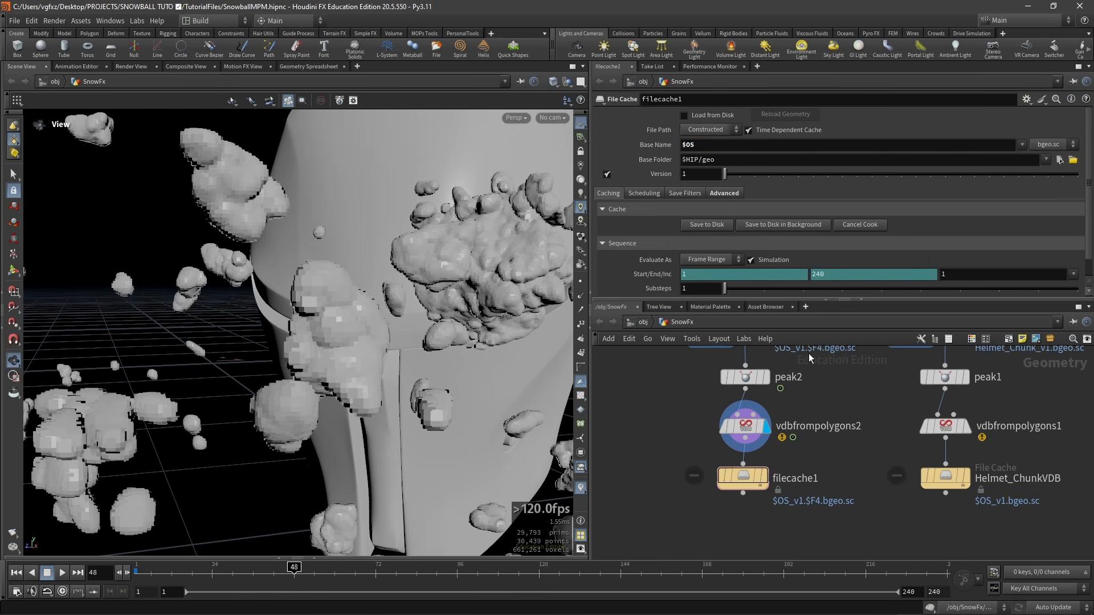
click(751, 260)
click(843, 275)
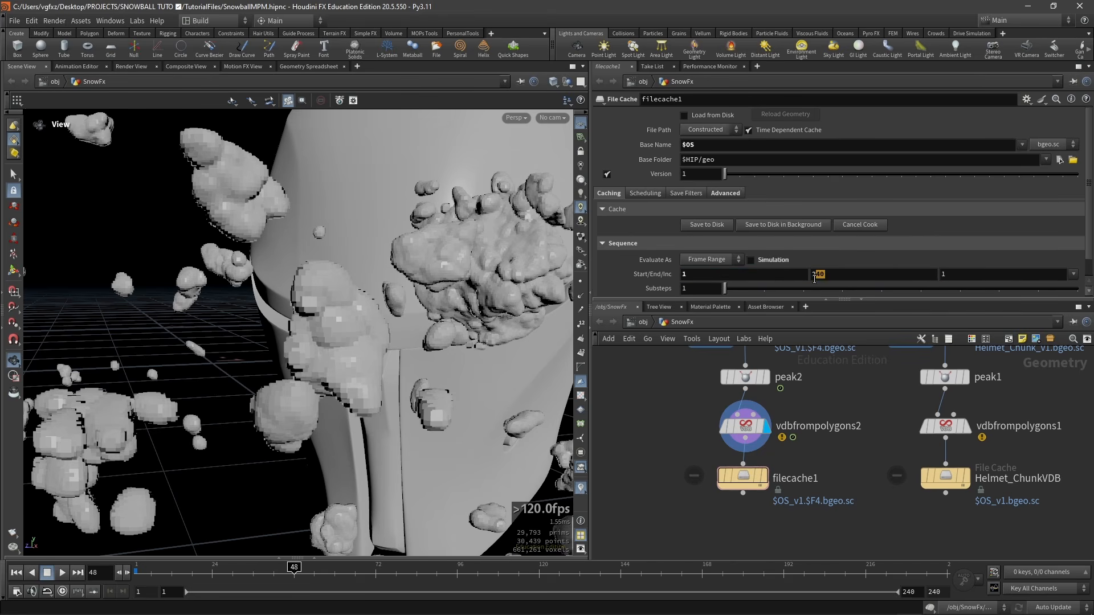
text(120)
key(Return)
Rename the filecache1 node as Mesh_ChunksVDB
middle_drag(828, 467, 829, 499)
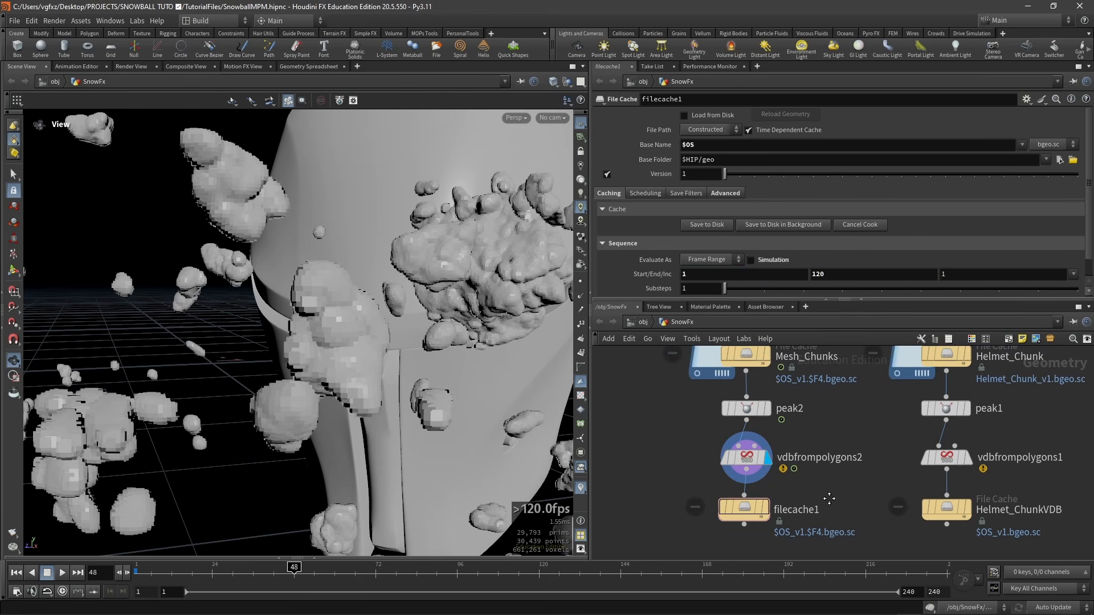
double_click(792, 510)
text(Mesh_Cj)
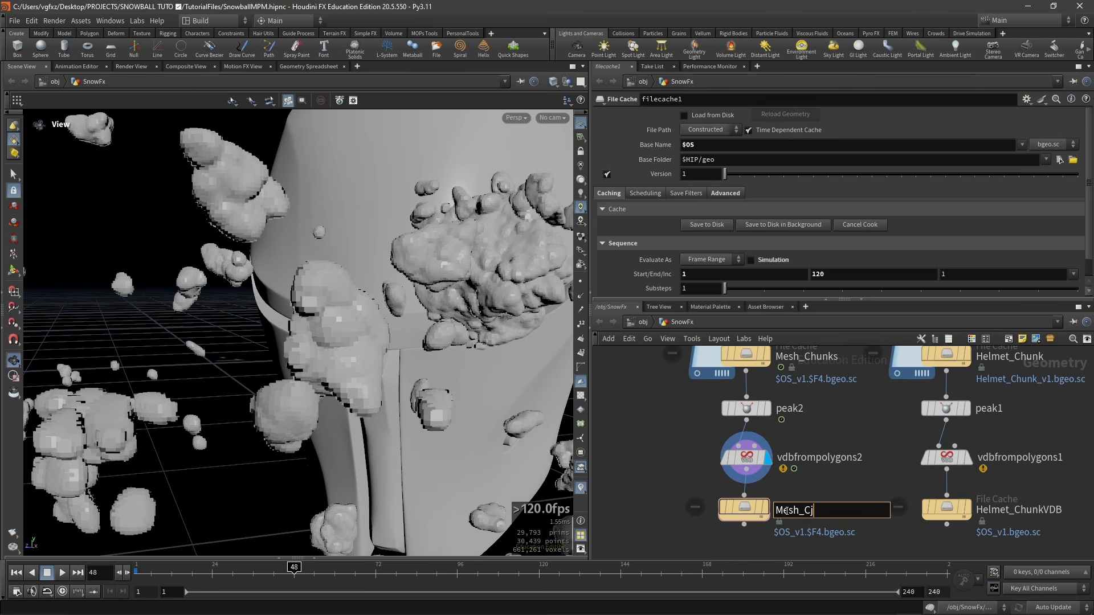
key(BackSpace)
text(hunksVDB)
key(Return)
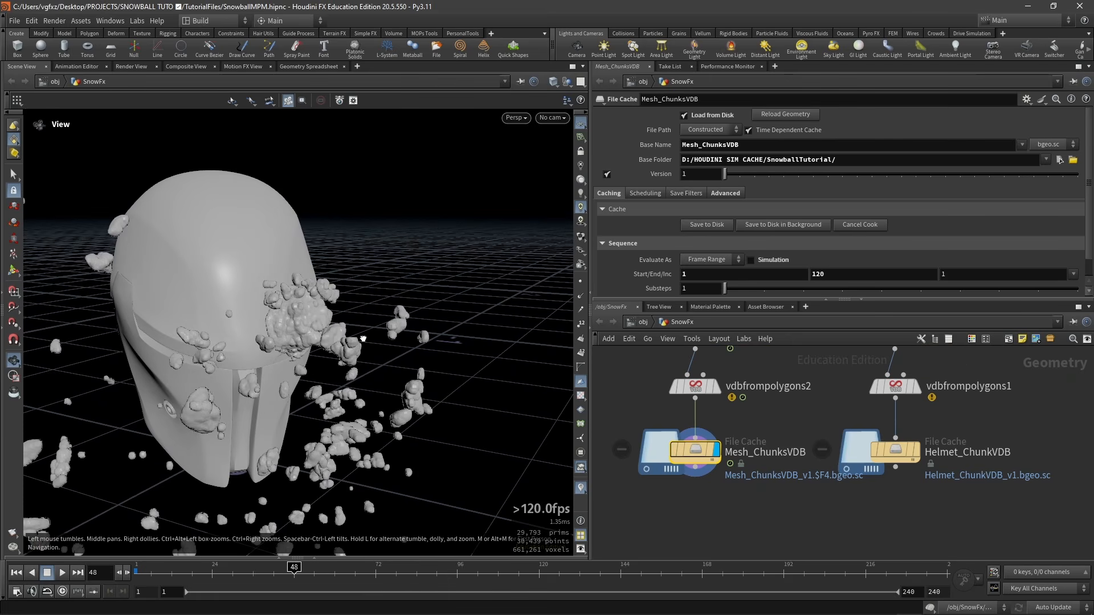
Append a Null node to Mesh_ChunksVDB and connect a copy of it below Helmet_ChunkVDB
scroll(823, 469, down, 2)
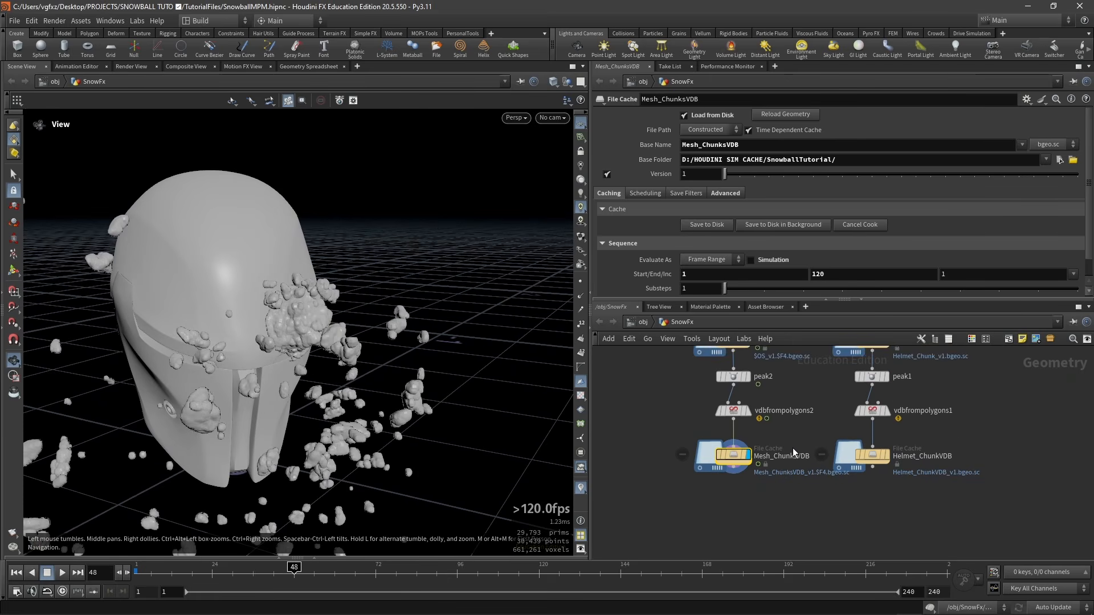
scroll(796, 441, up, 2)
middle_drag(751, 485, 756, 443)
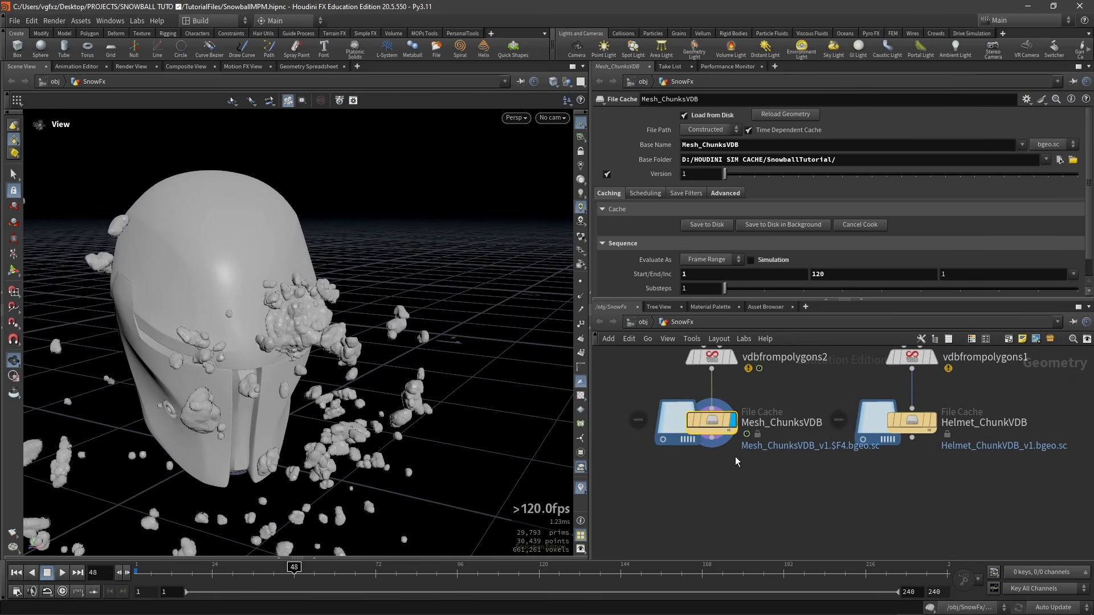
click(712, 438)
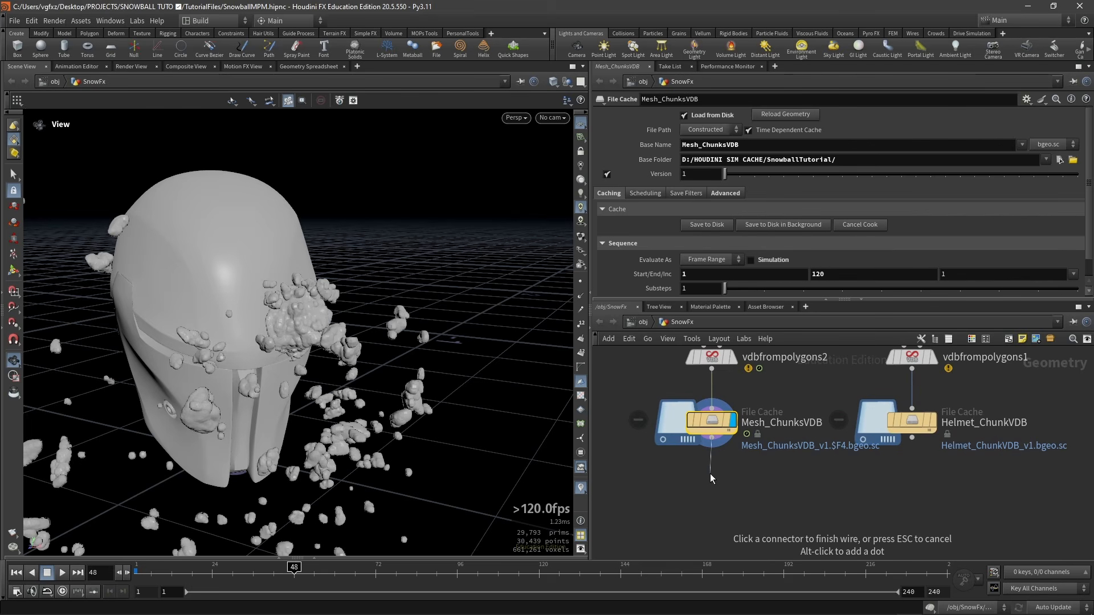
click(710, 477)
text(null)
key(Return)
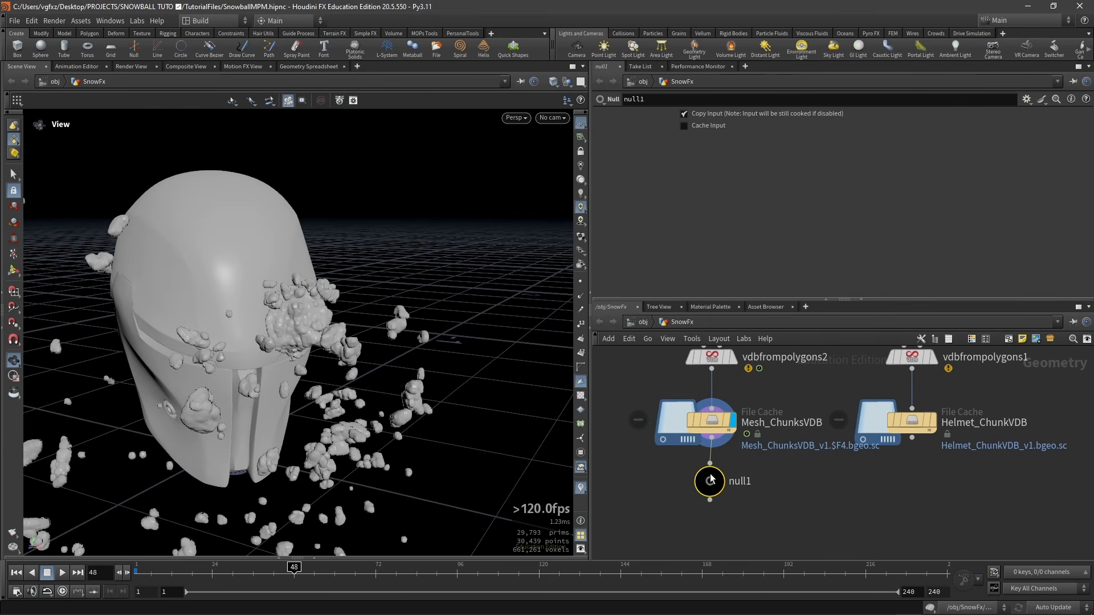
mouse_move(717, 481)
alt+mouse_down()
mouse_move(918, 481)
mouse_move(719, 484)
alt+mouse_up()
click(915, 441)
click(914, 465)
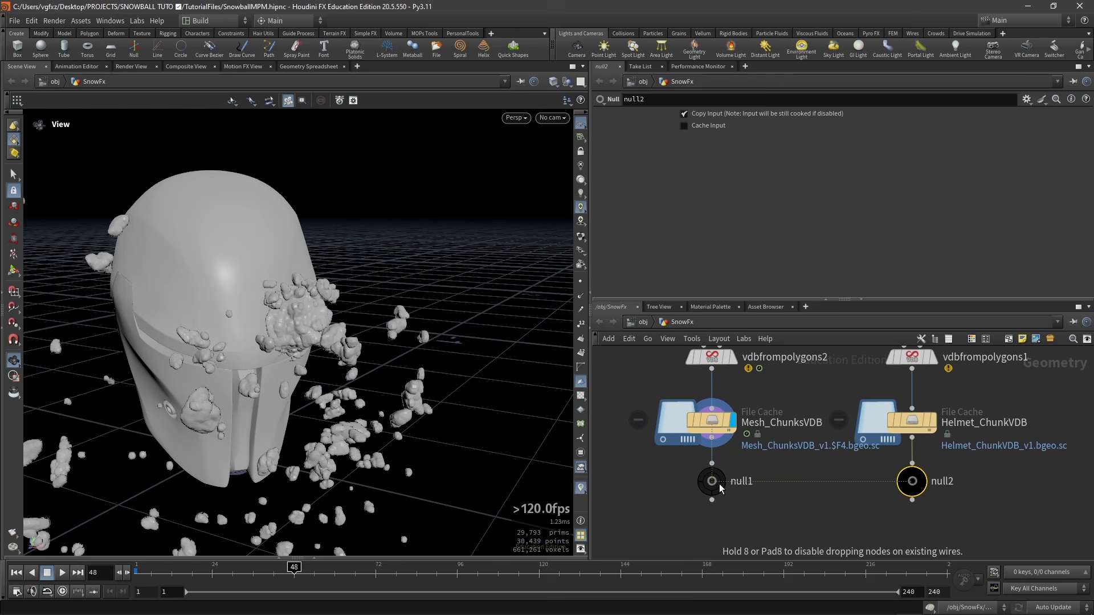
Rename the Null below Mesh_ChunksVDB as OUT_Mesh_Chunks
click(741, 482)
double_click(741, 482)
text(OU)
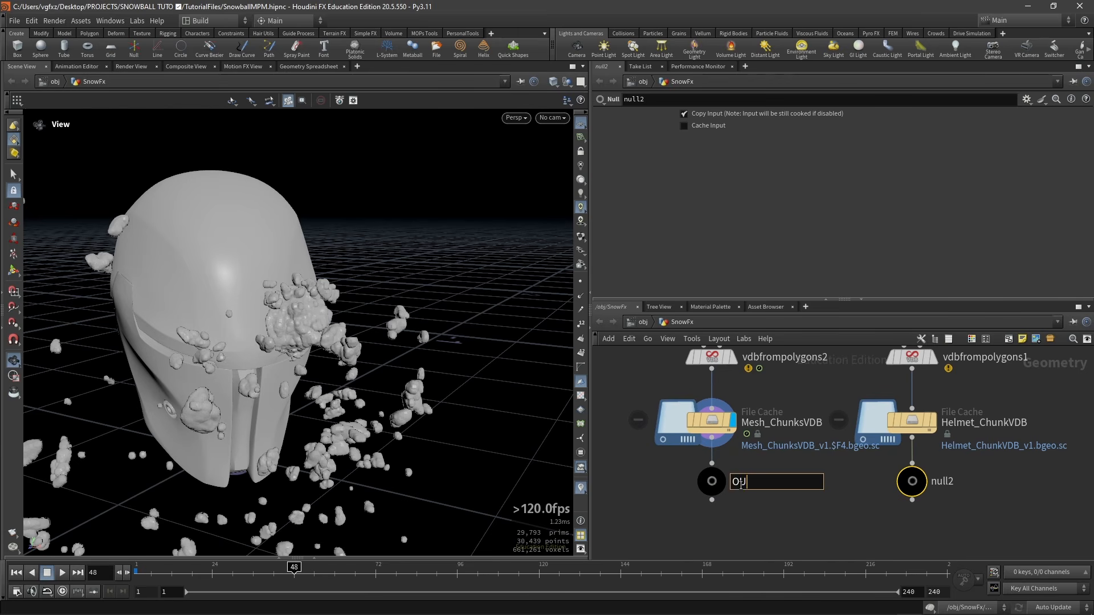
text(T_Mesh_Chunks)
key(Return)
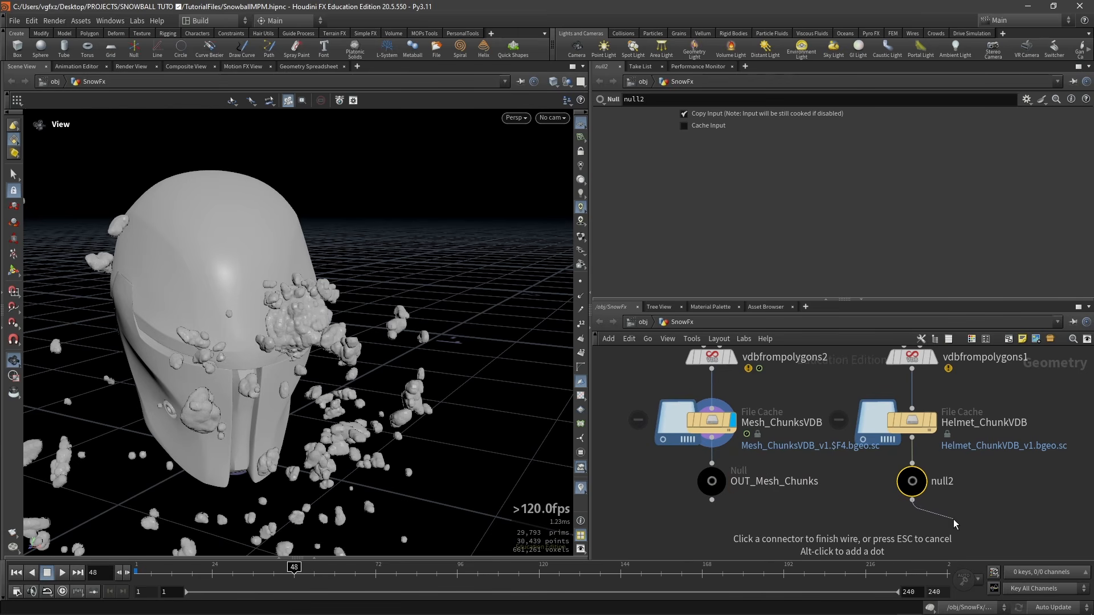
Rename the Null below Helmet_ChunkVDB as OUT_Helmet_Chunk
click(941, 482)
drag(933, 482, 958, 483)
text(OUT_H)
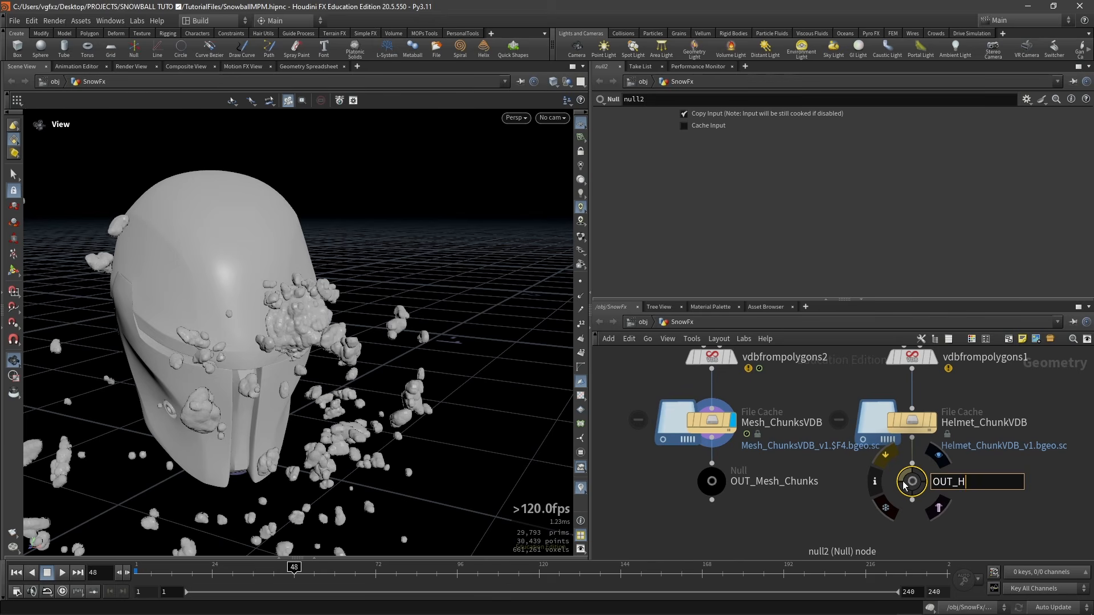
text(elmet_Chunk)
key(Return)
Duplicate blast1 as a second Blast branch from attribpromote2
scroll(903, 512, down, 5)
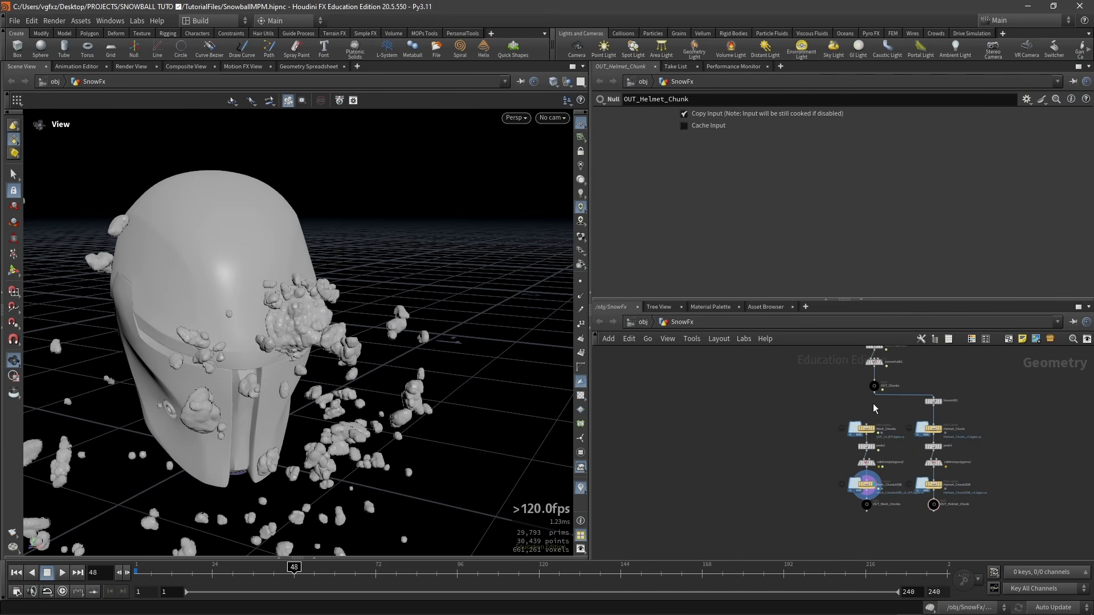
mouse_move(828, 394)
middle_down()
mouse_move(779, 374)
mouse_move(794, 473)
middle_up()
scroll(766, 420, up, 1)
middle_drag(770, 415, 775, 448)
scroll(779, 418, up, 3)
scroll(775, 447, up, 2)
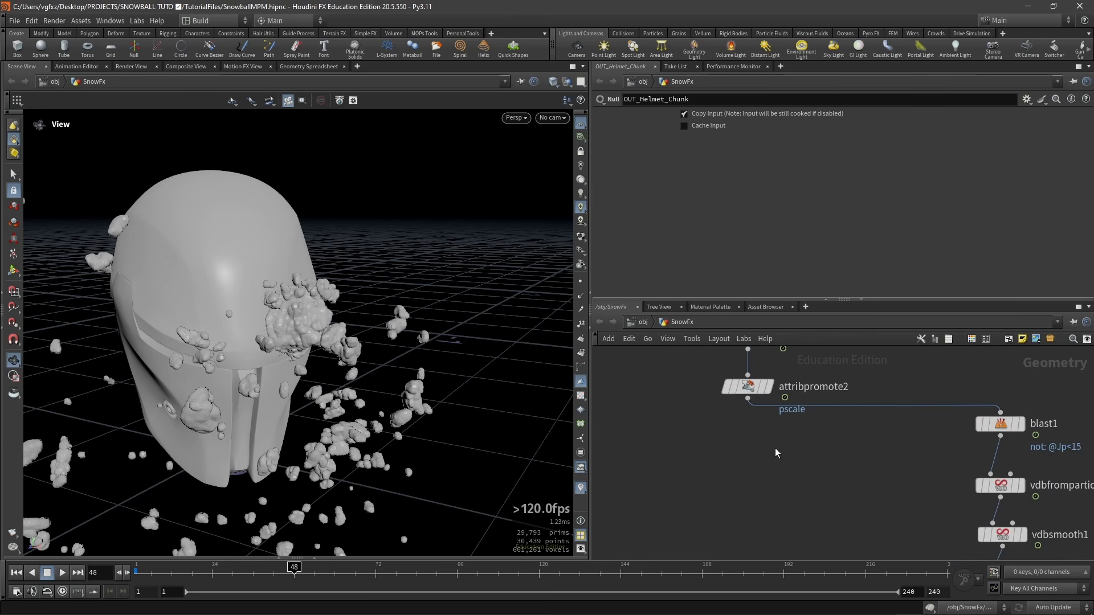
scroll(775, 448, up, 1)
middle_drag(1047, 417, 967, 436)
click(967, 436)
middle_drag(849, 474, 862, 456)
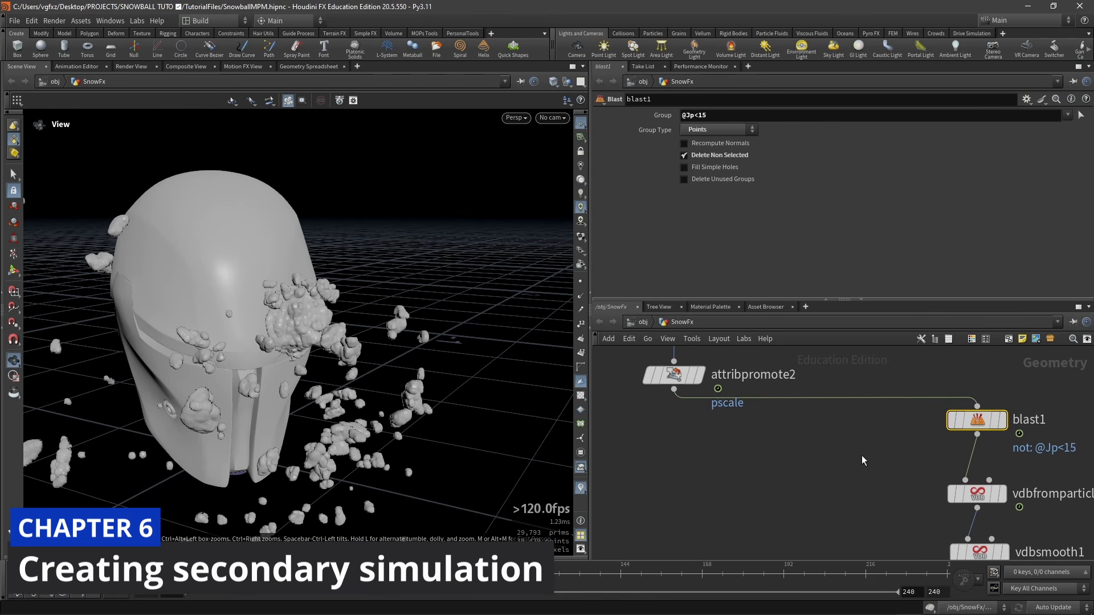
alt+drag(981, 424, 796, 426)
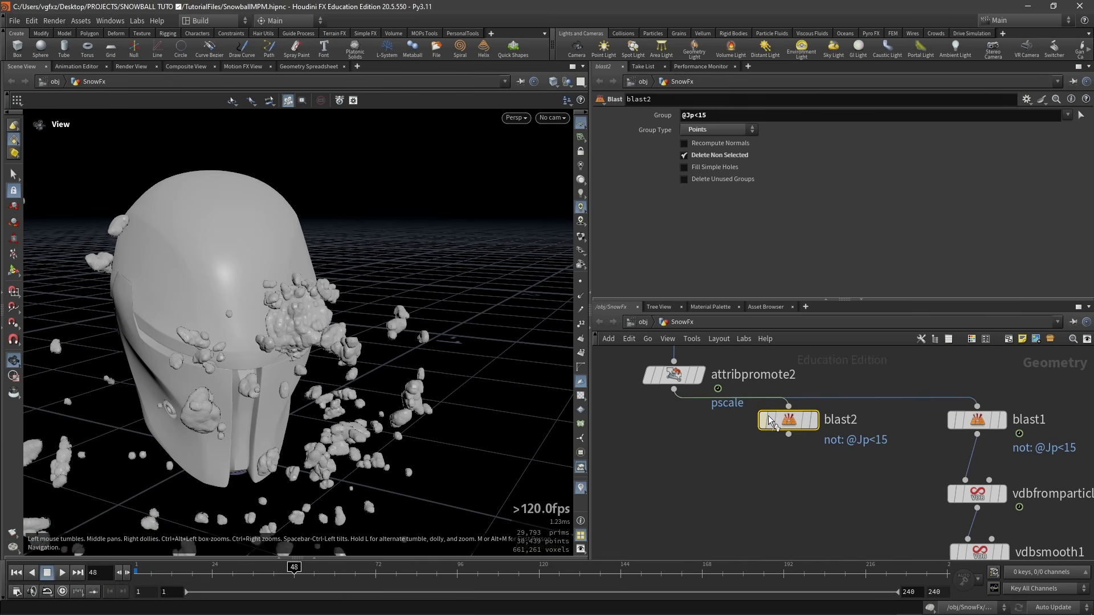
click(813, 421)
scroll(798, 424, up, 1)
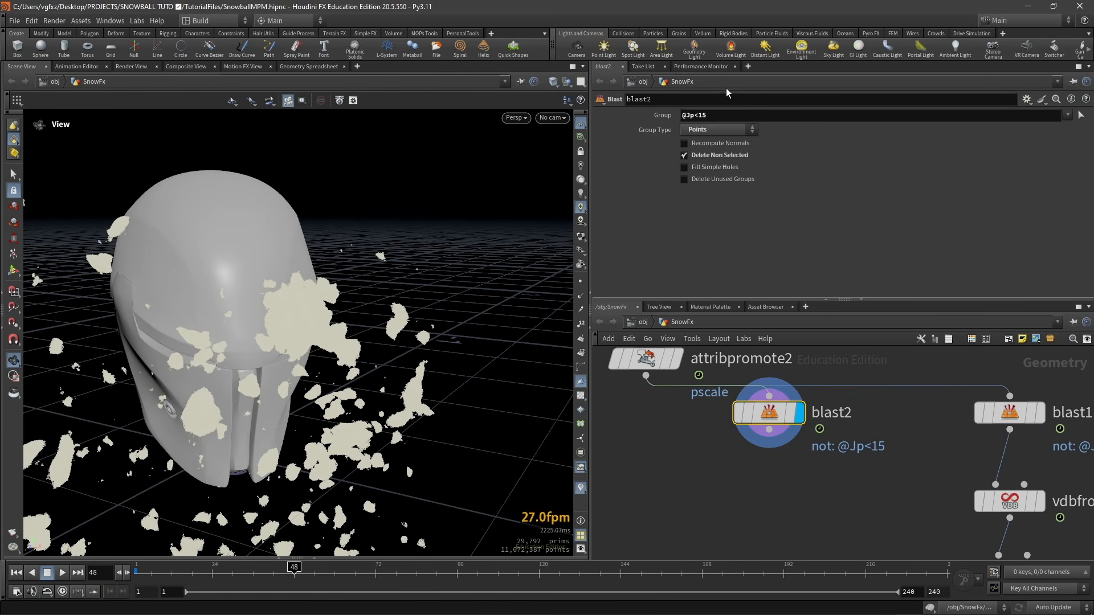
click(721, 113)
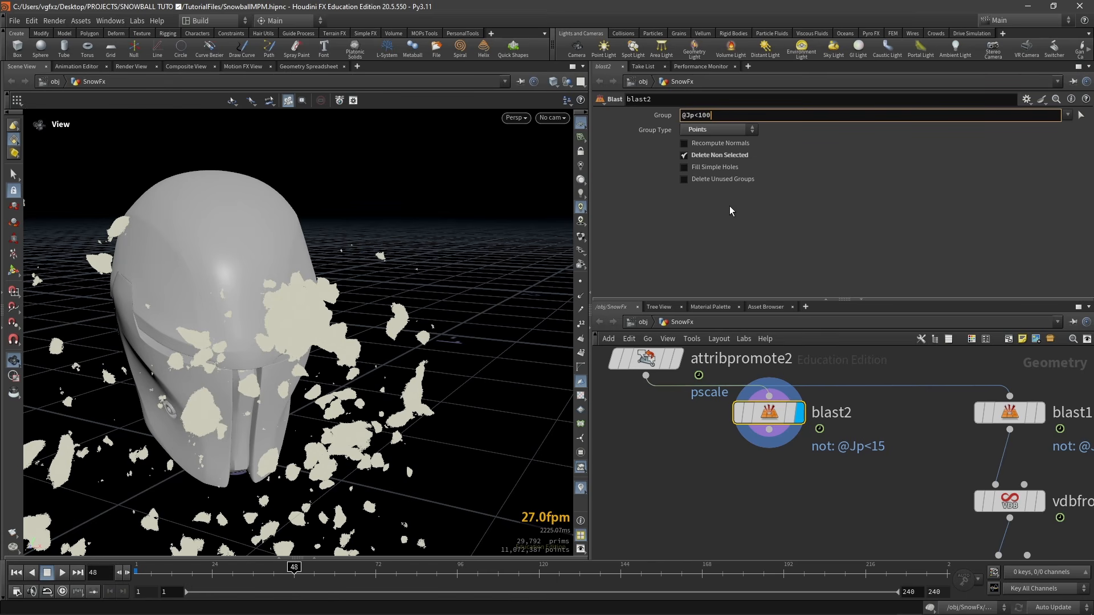
key(Return)
click(684, 155)
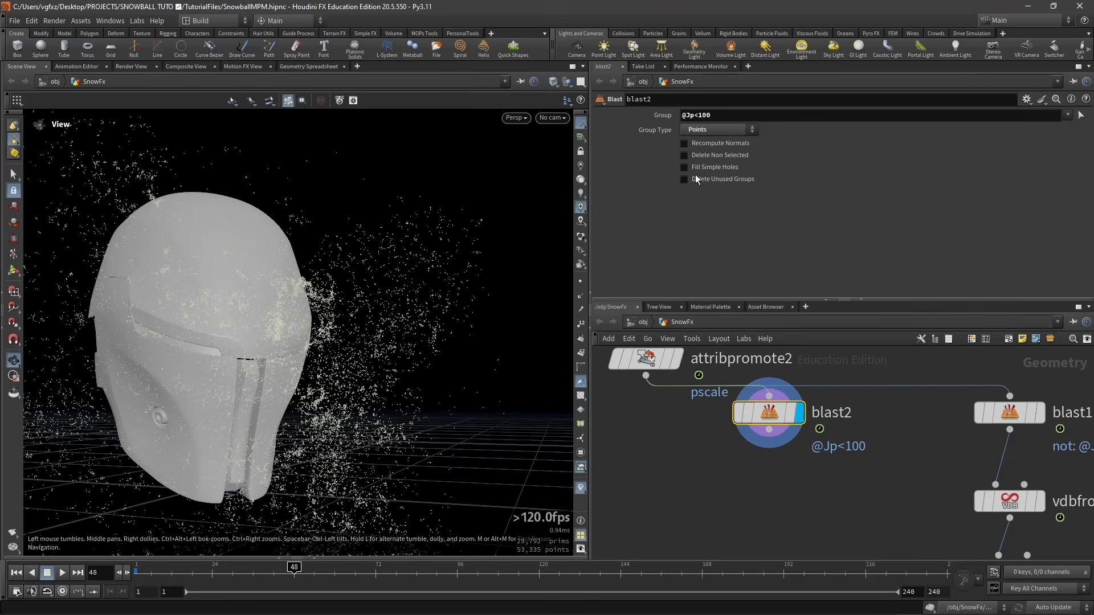
drag(392, 308, 396, 249)
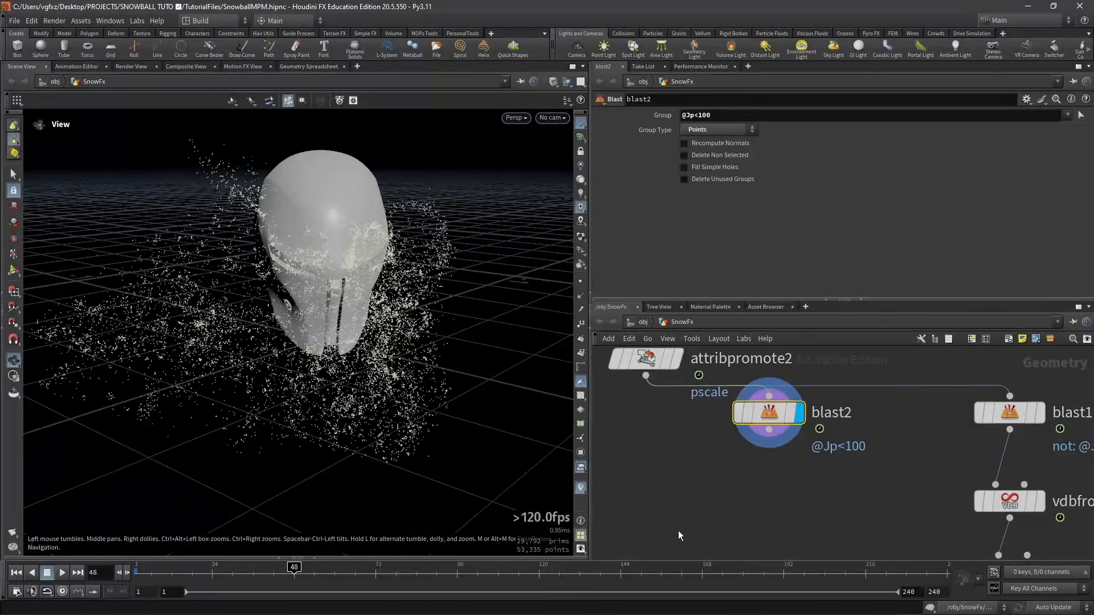
Copy OUT_Helmet_Chunk and paste it as an Object Merge reference beside blast2
scroll(860, 490, down, 5)
middle_drag(859, 492, 827, 398)
middle_drag(847, 551, 768, 391)
middle_drag(874, 470, 833, 374)
middle_drag(866, 489, 834, 444)
scroll(853, 477, up, 1)
click(883, 491)
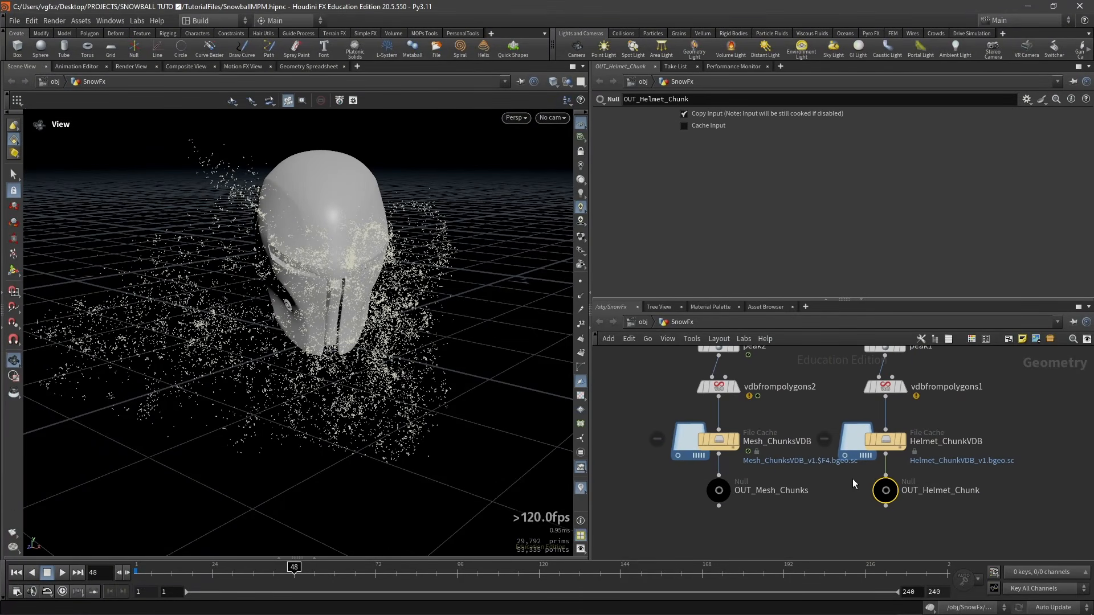
key(ctrl+c)
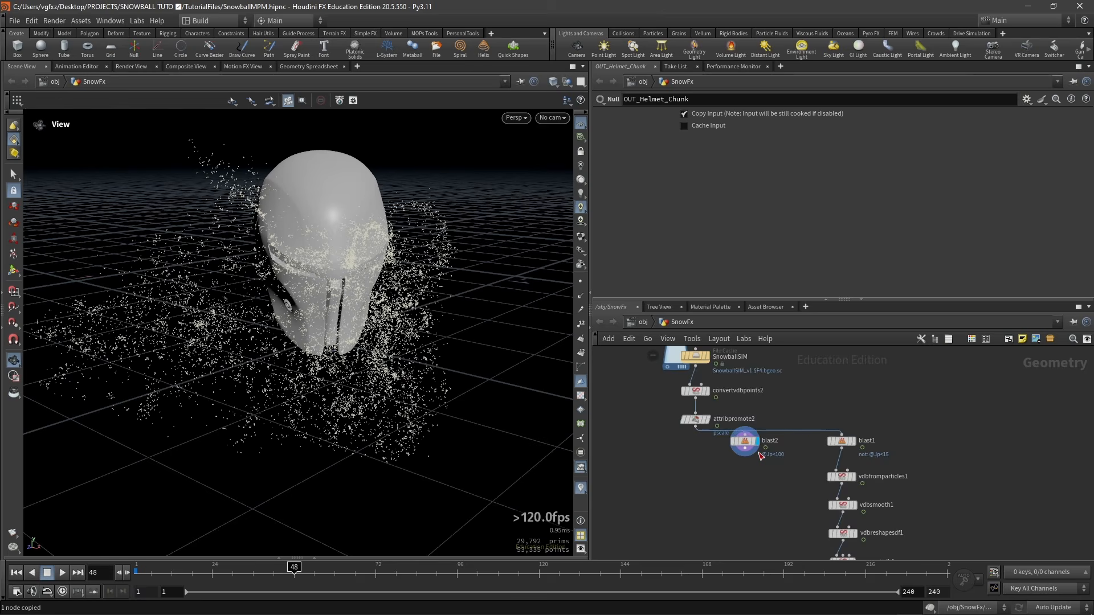
scroll(758, 453, up, 3)
drag(739, 440, 686, 472)
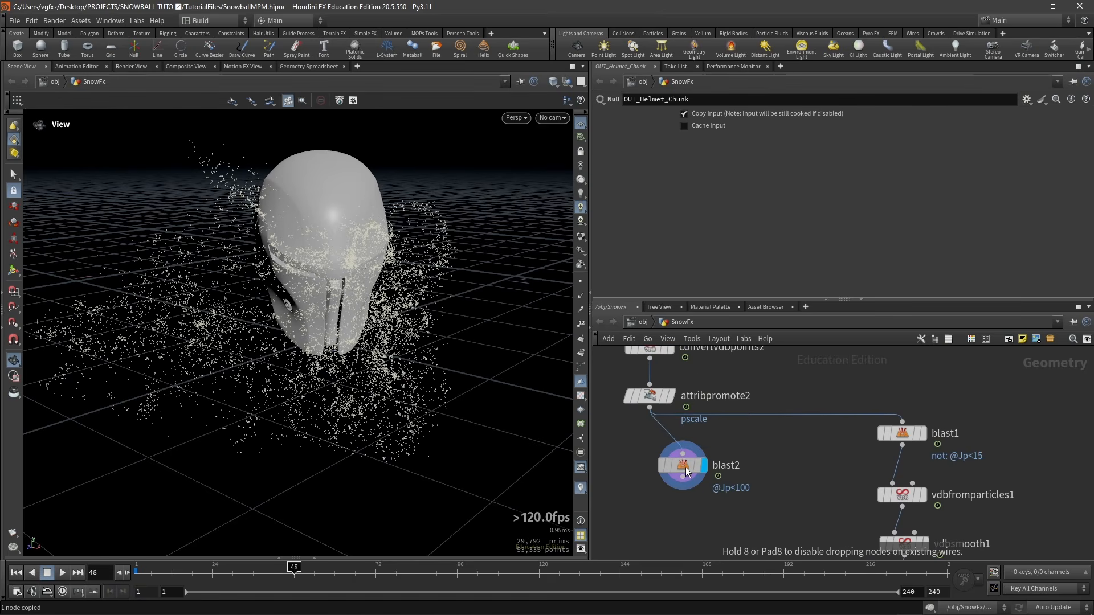
key(ctrl+shift+v)
click(768, 466)
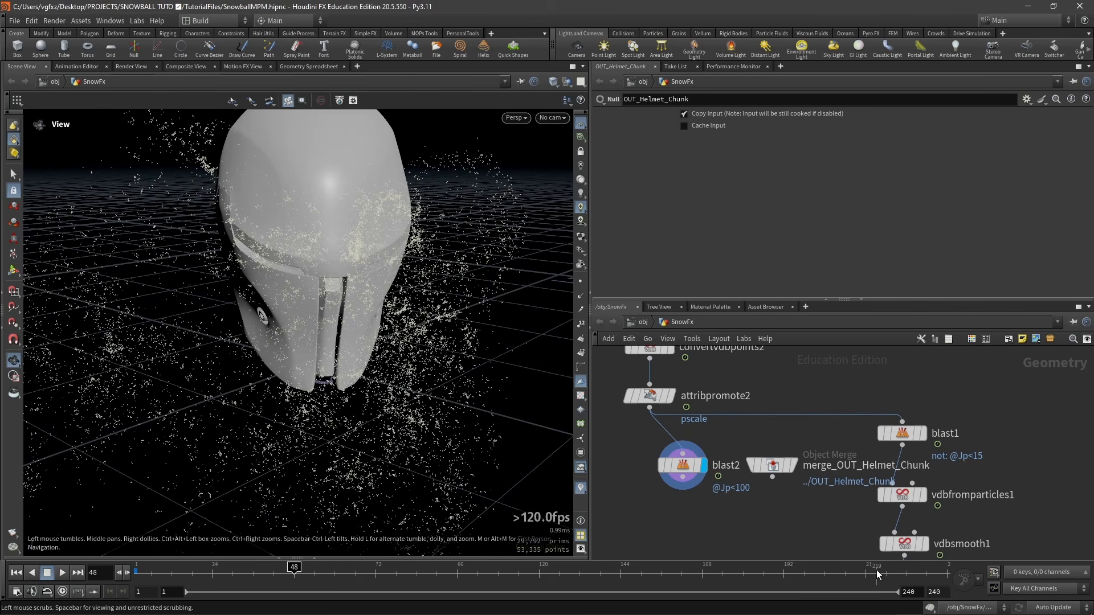
Set the timeline's end frame to 120
double_click(935, 592)
text(120)
key(Return)
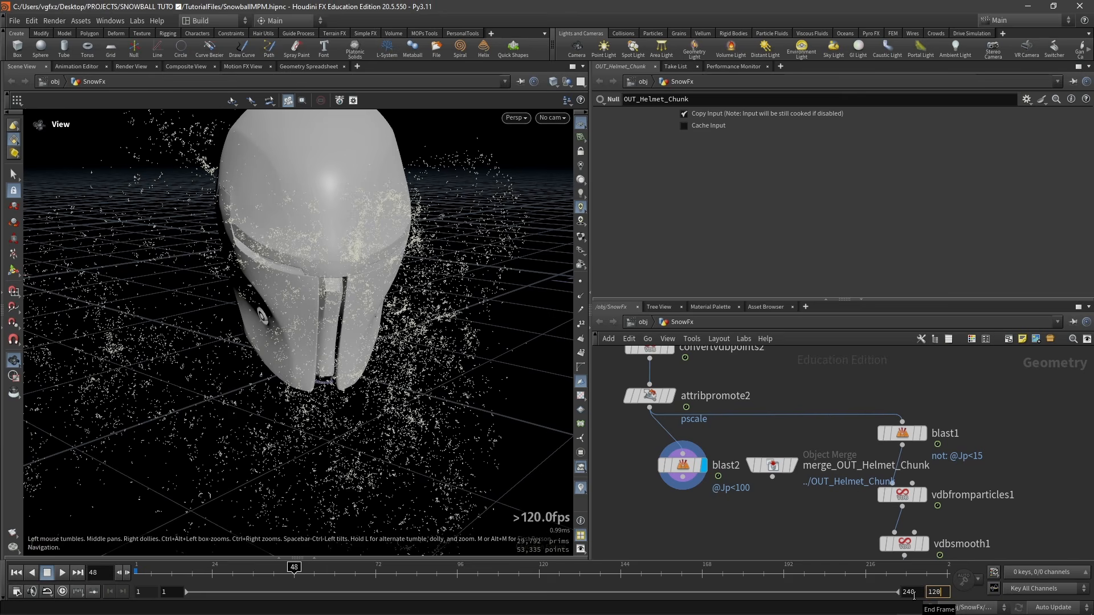
Go to frame 120 and examine the blasted points around the helmet from several angles
drag(864, 571, 945, 574)
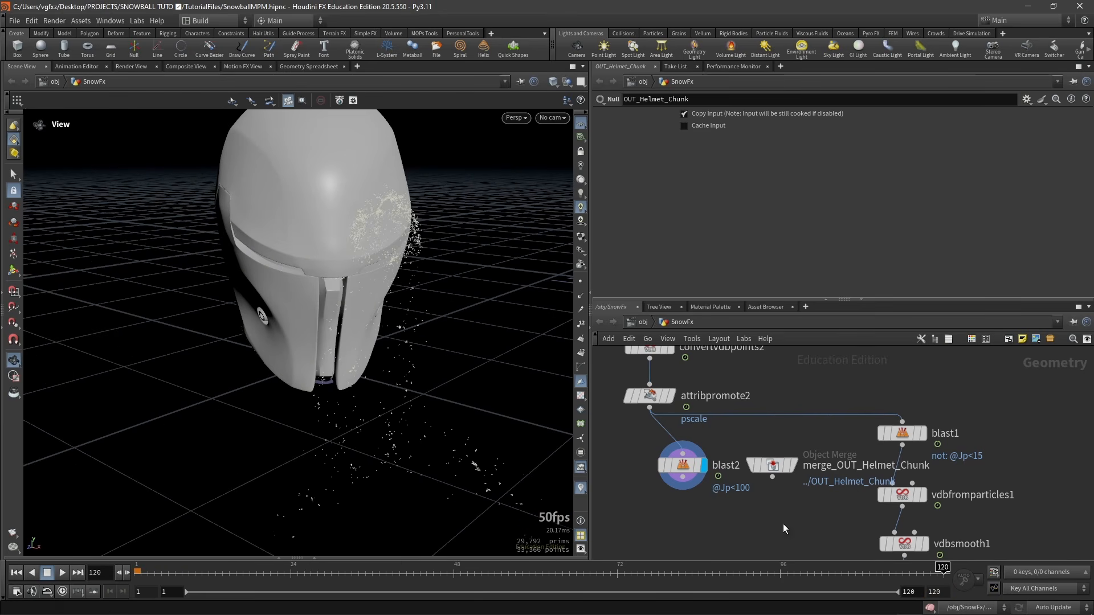
scroll(356, 253, up, 4)
mouse_move(355, 253)
mouse_down()
mouse_move(378, 224)
mouse_move(317, 310)
mouse_move(288, 310)
mouse_move(387, 283)
mouse_move(375, 287)
mouse_up()
drag(430, 244, 302, 256)
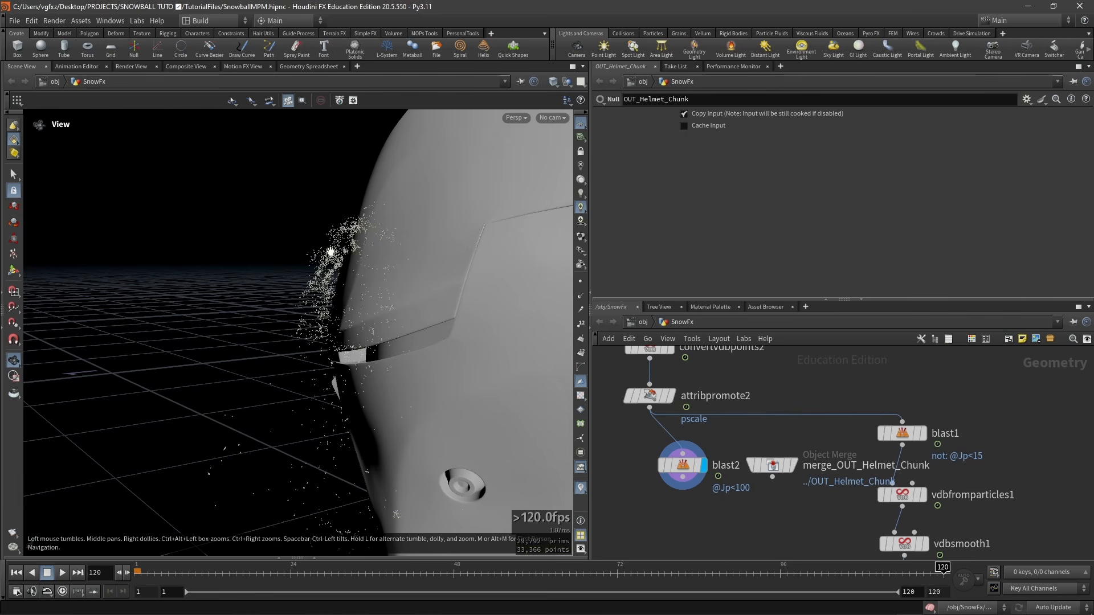
drag(347, 324, 404, 301)
scroll(404, 301, down, 4)
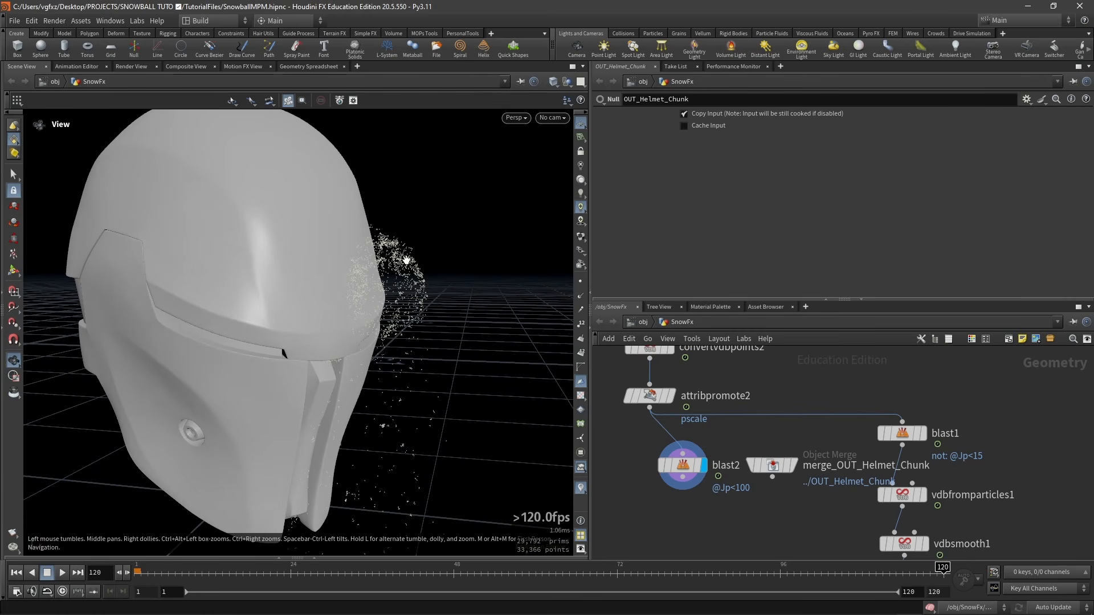
middle_drag(389, 250, 361, 240)
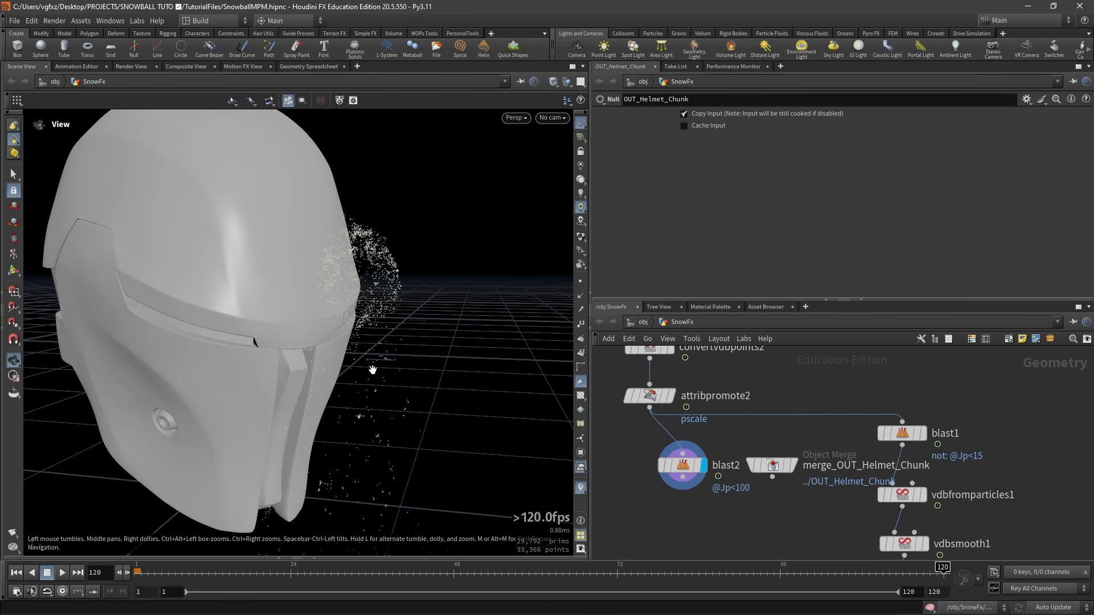
Align blast2 under attribpromote2 and display the merge_OUT_Helmet_Chunk geometry
drag(681, 465, 650, 465)
click(768, 471)
click(794, 466)
drag(501, 295, 392, 284)
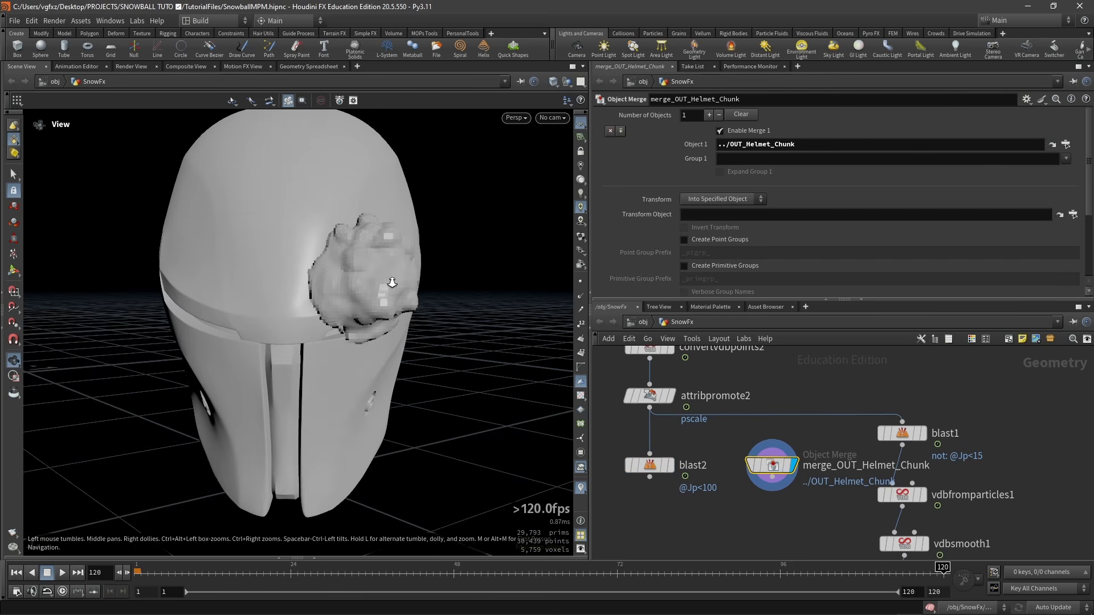
Add a Group Create node below blast2 and wire it to blast2's output
right_drag(392, 284, 452, 271)
middle_drag(706, 511, 752, 483)
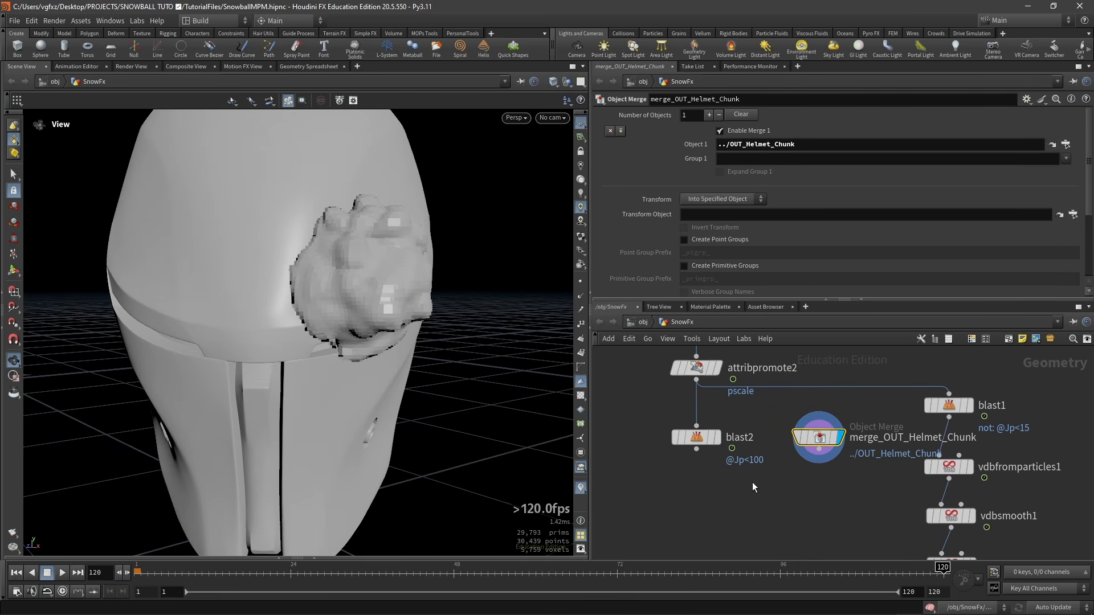
click(696, 450)
key(Tab)
text(group)
key(Return)
click(704, 495)
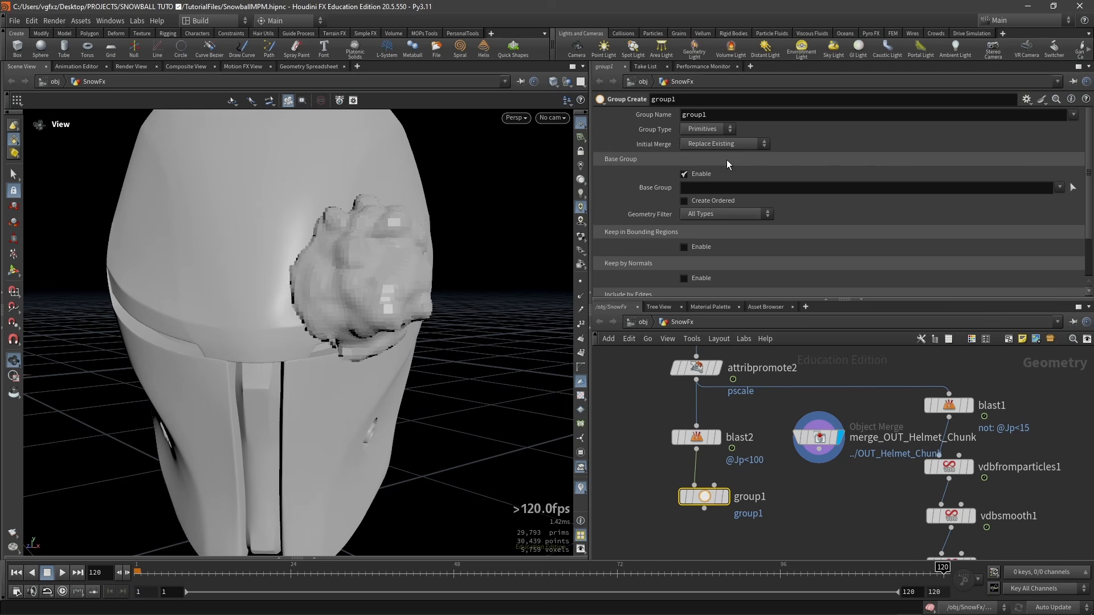
Set group1 to group points and name the group Delet
click(703, 131)
click(700, 153)
drag(708, 115, 641, 123)
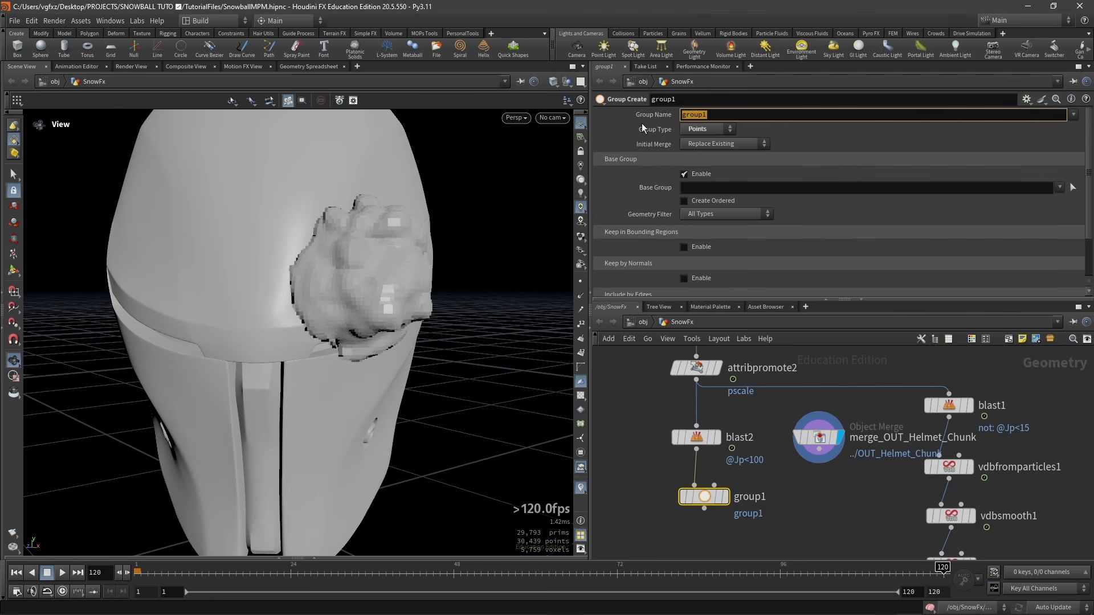
text(Delet)
key(Return)
Disable group1's base group and enable Keep in Bounding Regions with the Bounding Volume (points or vertices only) type
click(685, 175)
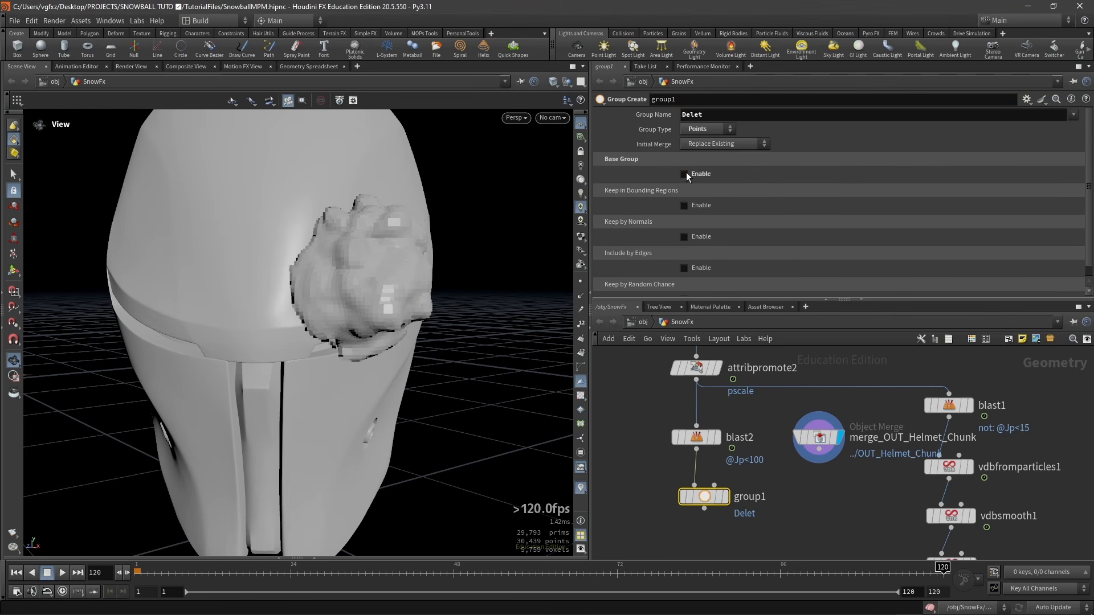
click(684, 205)
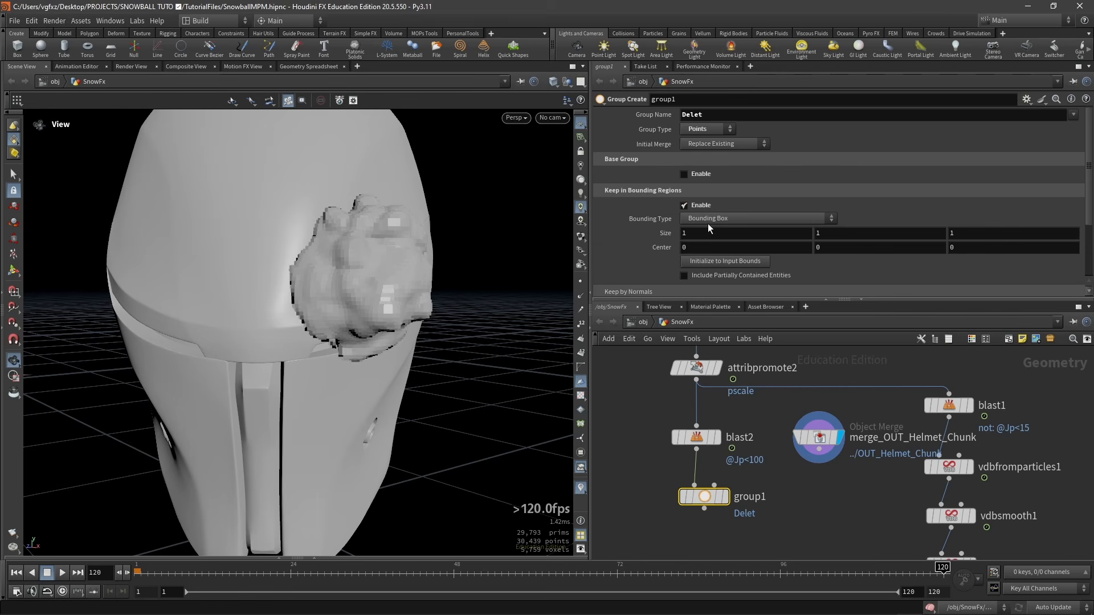
click(710, 222)
click(717, 264)
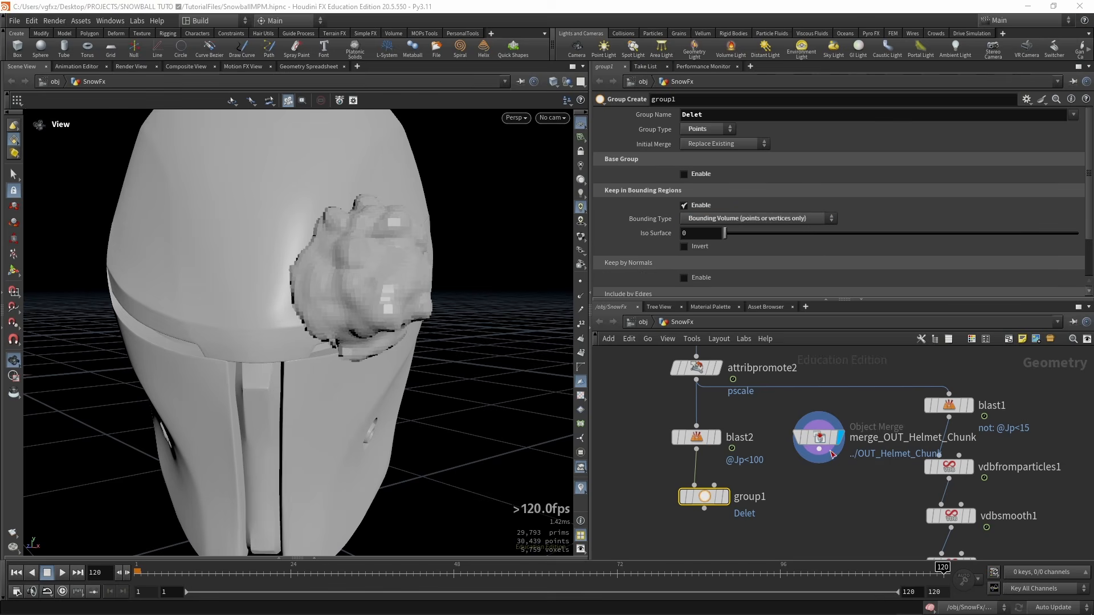
Feed merge_OUT_Helmet_Chunk into group1's second input, display group1 and inspect the grouped points on the helmet
click(726, 497)
drag(411, 259, 389, 223)
drag(344, 349, 330, 356)
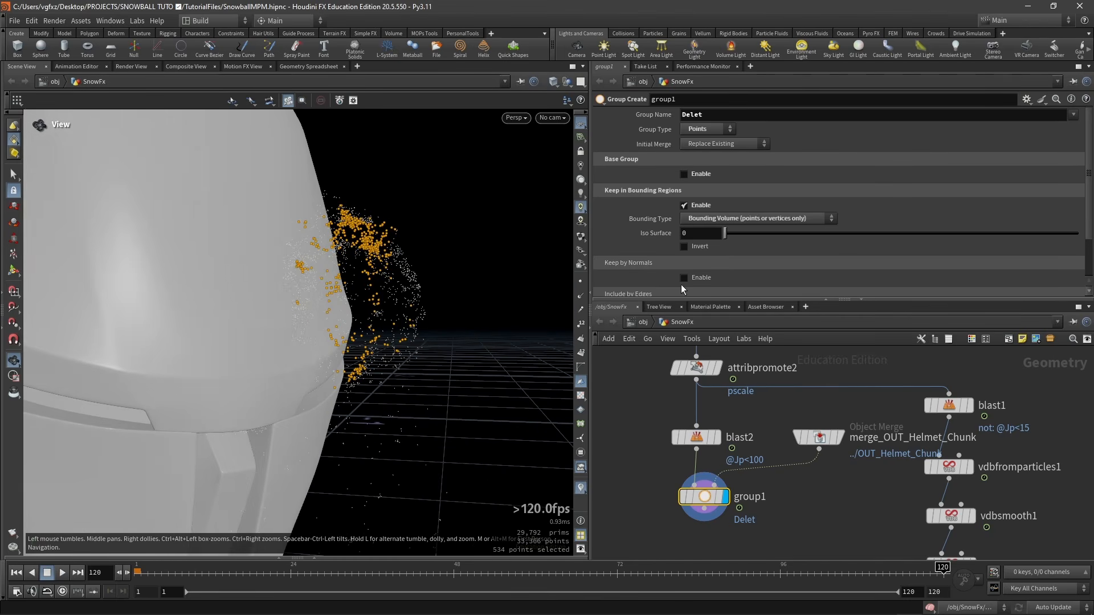
Set group1's bounding volume Iso Surface to 0.01 and check the grouped points around the helmet
click(705, 231)
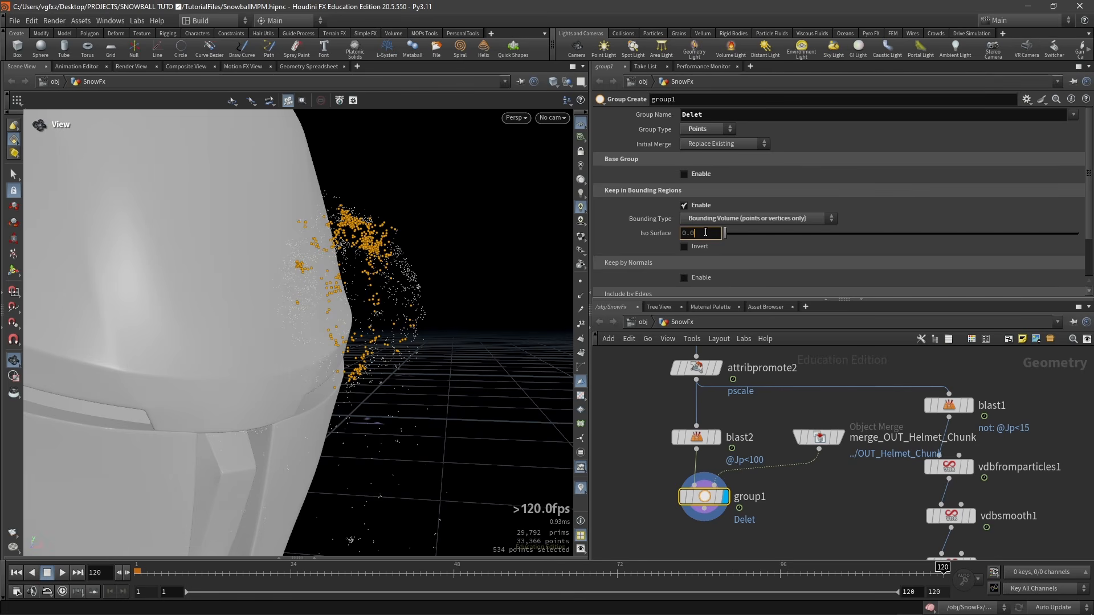
click(778, 491)
drag(478, 342, 245, 311)
drag(401, 288, 455, 328)
Add a displayed Blast node after group1 and have it delete the Delet group
middle_drag(783, 498, 835, 428)
click(755, 439)
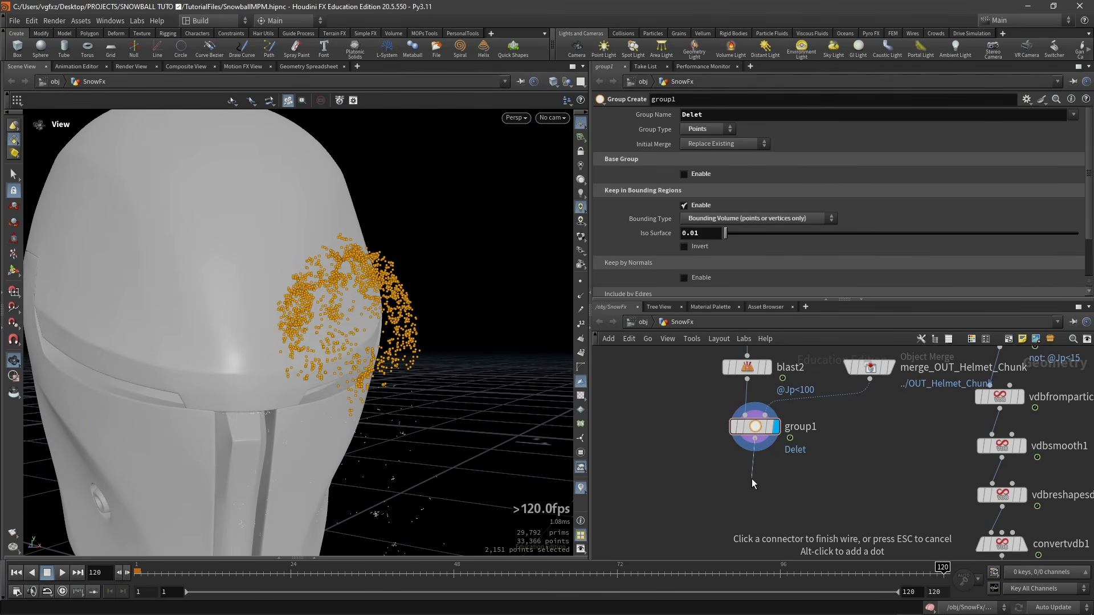
key(Tab)
text(bla)
key(Return)
click(751, 479)
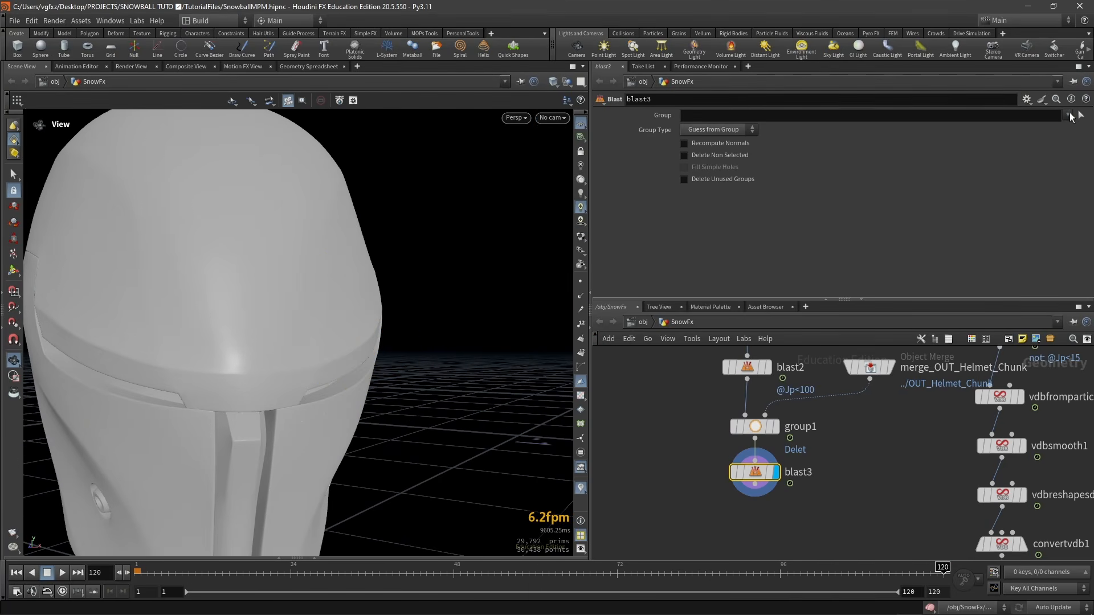
click(1068, 115)
click(1068, 127)
Scrub the timeline back to frame 40 and inspect the remaining snow points around the helmet
scroll(400, 357, down, 5)
drag(626, 572, 557, 571)
drag(465, 573, 400, 573)
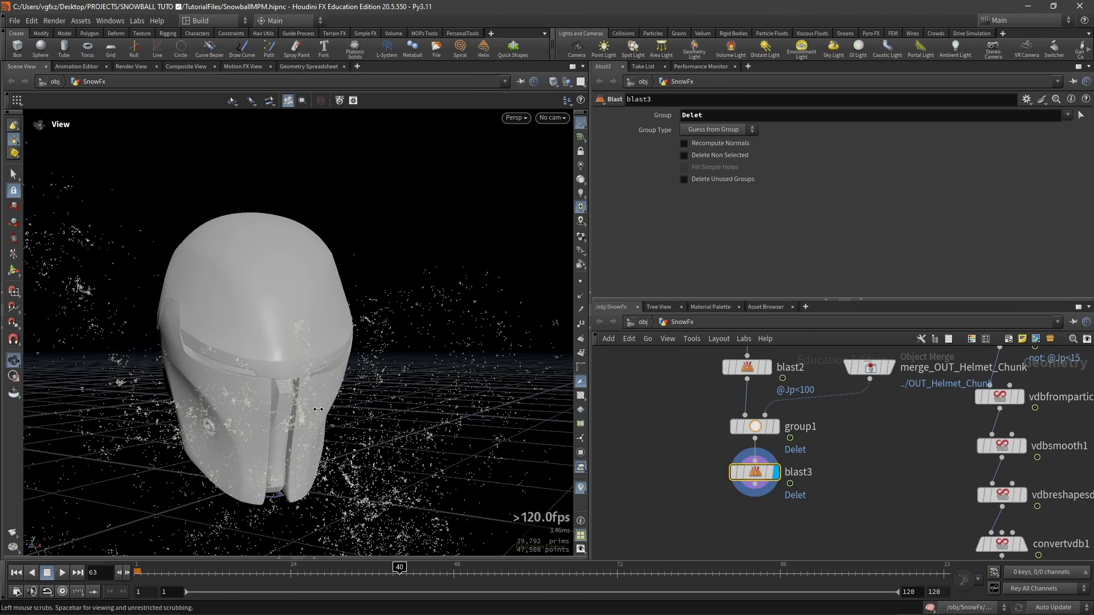
drag(318, 409, 265, 270)
Add an Attribute Wrangle below blast3 and display it
click(757, 423)
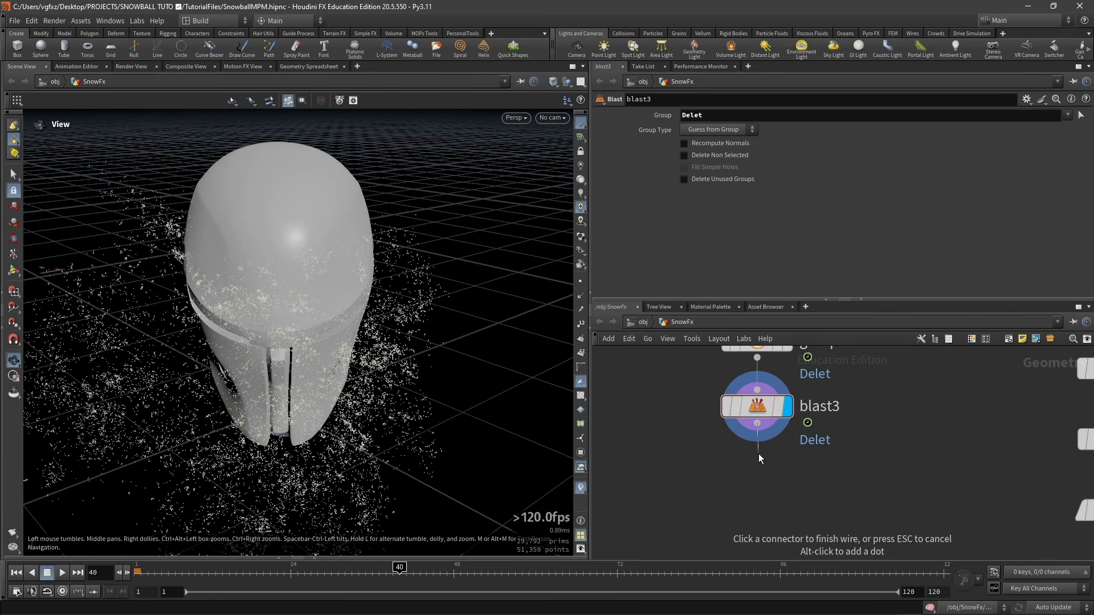
key(Tab)
text(attw)
key(Return)
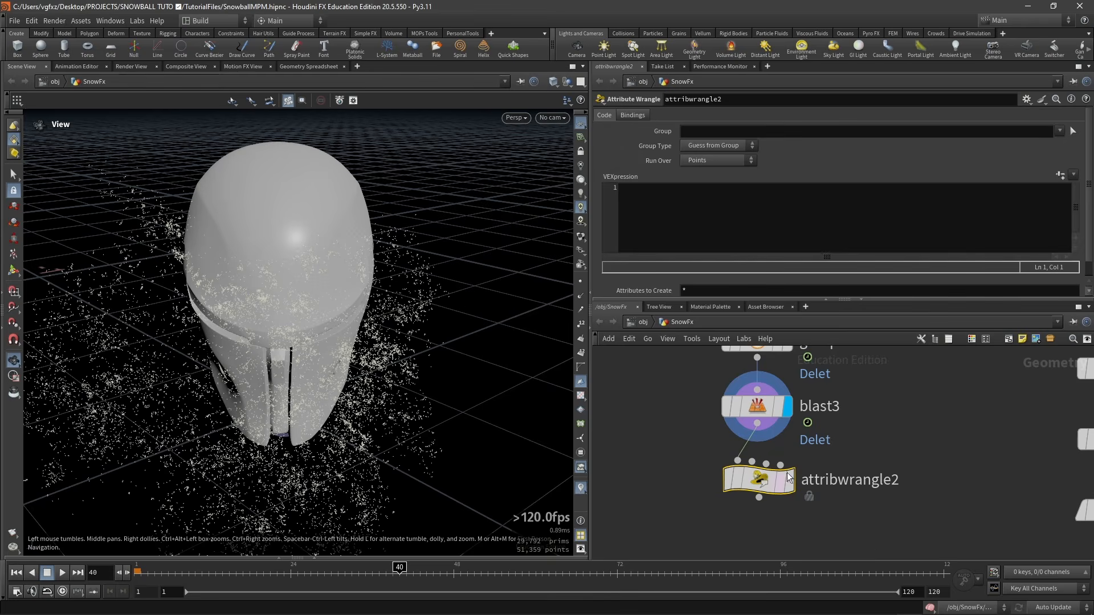
drag(868, 440, 825, 467)
key(r)
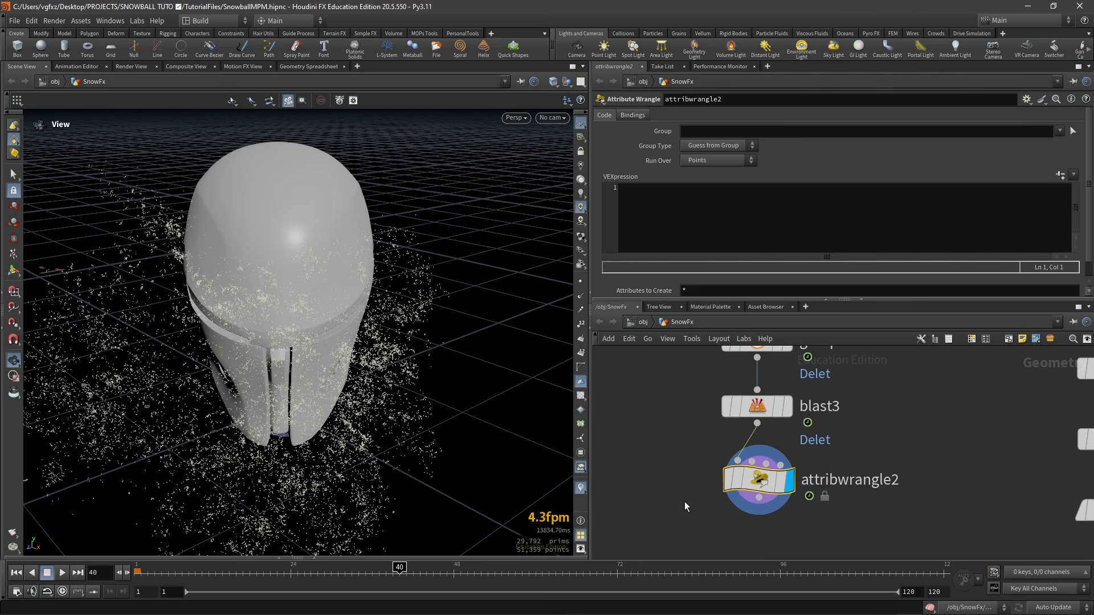
Show the point velocity trails in the viewport and examine them around the helmet
drag(307, 393, 331, 335)
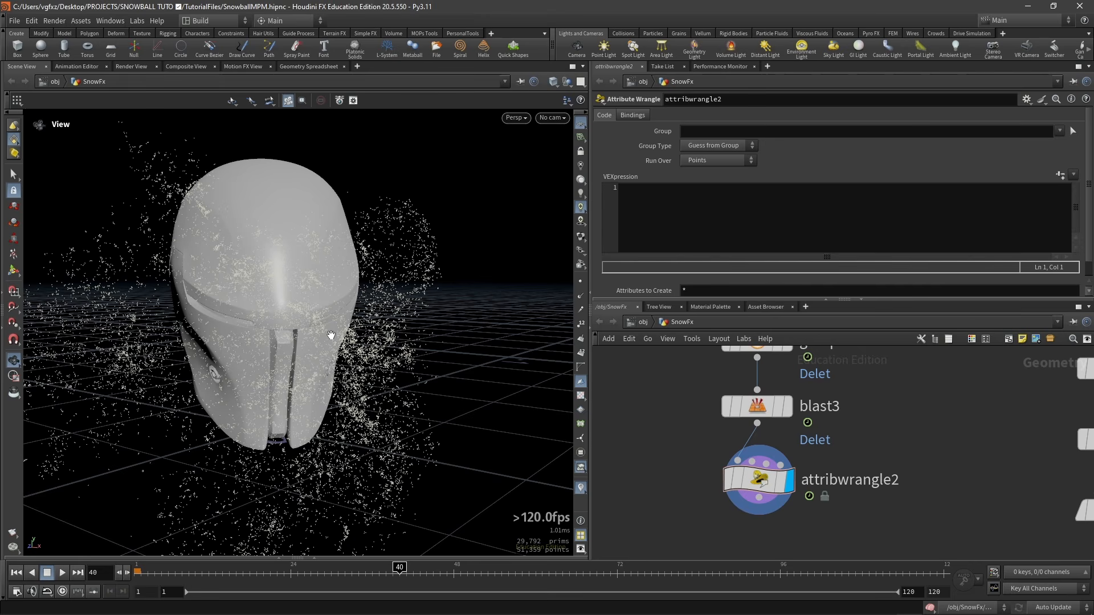
drag(331, 335, 268, 337)
click(580, 311)
mouse_move(353, 317)
mouse_down()
mouse_move(253, 329)
mouse_move(247, 359)
mouse_move(263, 171)
mouse_move(374, 139)
mouse_move(371, 215)
mouse_move(325, 239)
mouse_move(367, 254)
mouse_up()
Write the expression v@v *= 0.1; in attribwrangle2 and check the shortened velocity trails
click(649, 210)
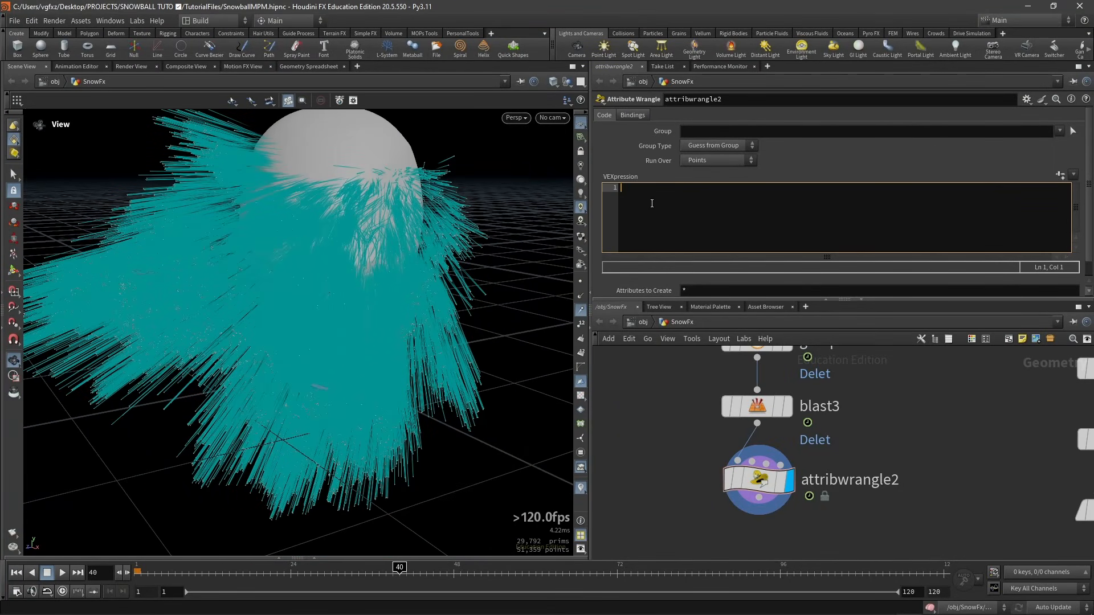
text(v@v *=)
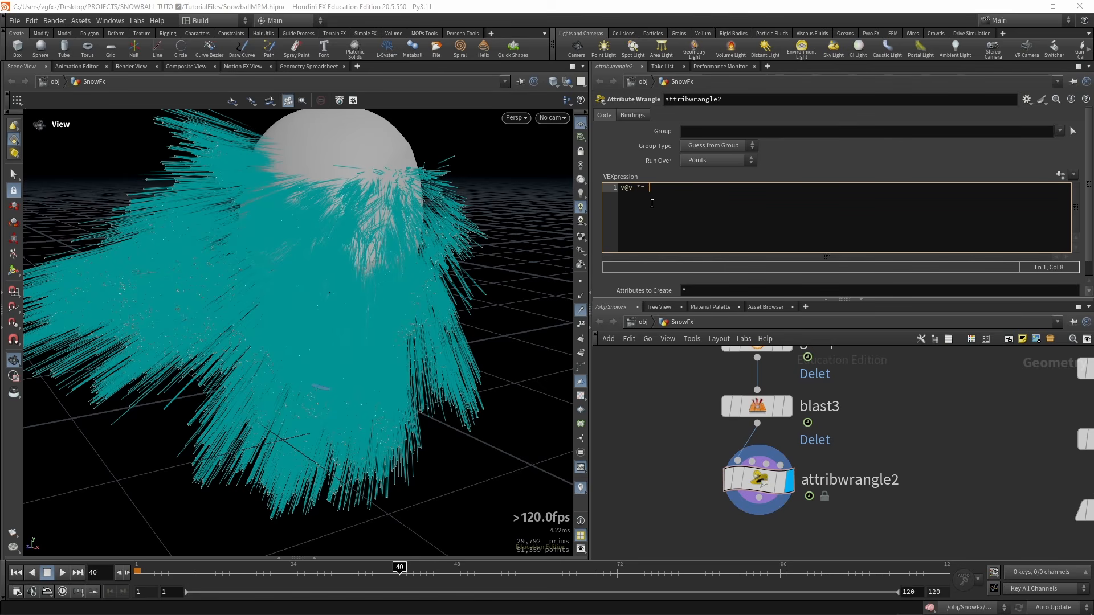
text(1;)
drag(319, 268, 323, 346)
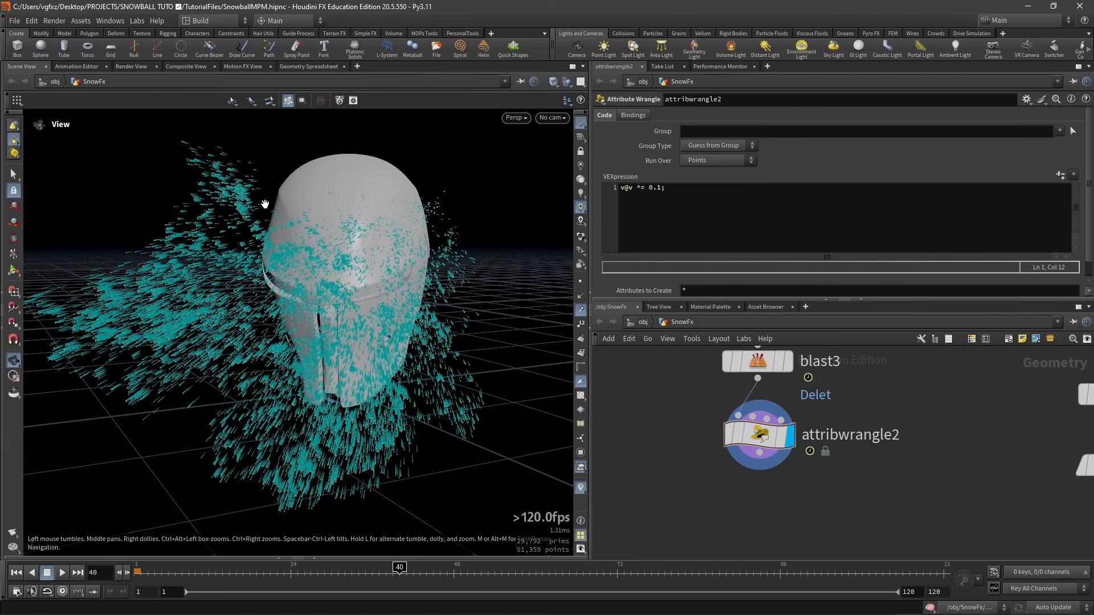
drag(384, 268, 380, 258)
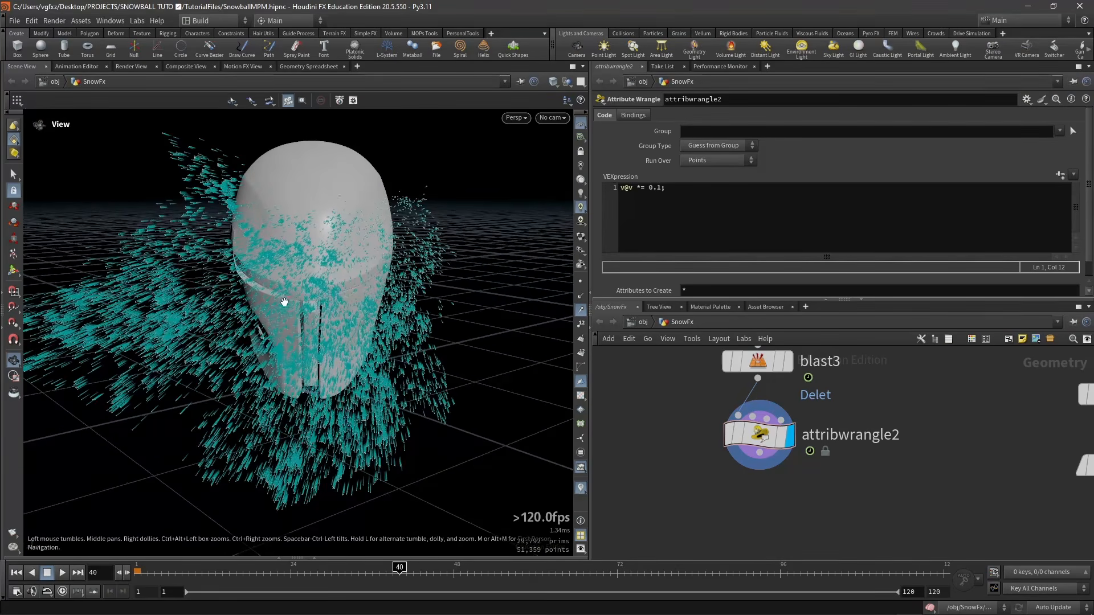
drag(284, 302, 298, 312)
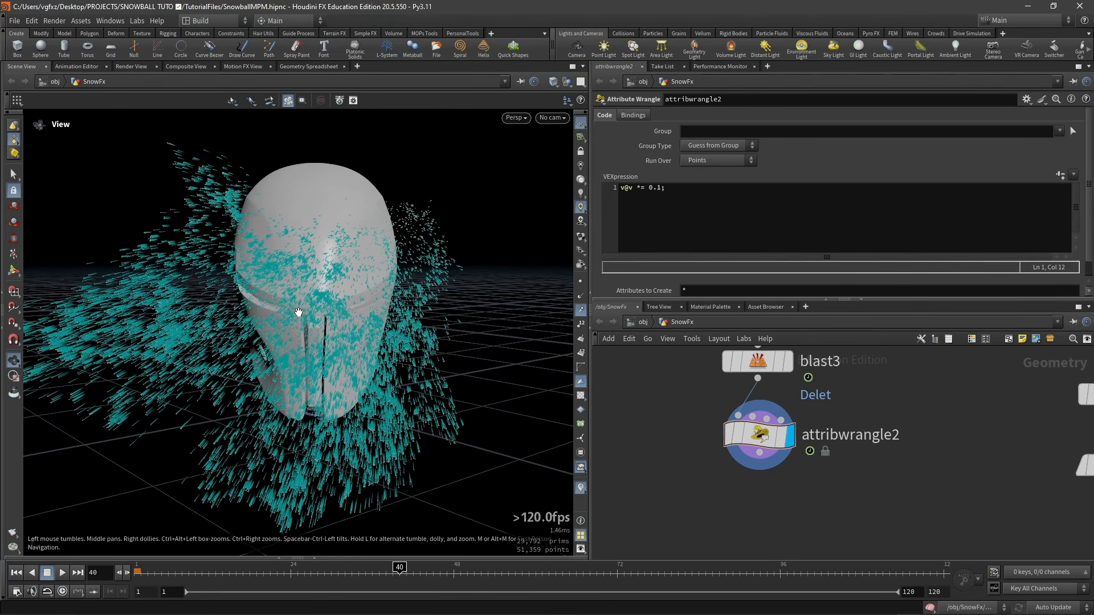
Hide the point velocity trails and reframe the helmet with its snow points
click(584, 312)
scroll(295, 340, up, 1)
middle_drag(296, 340, 321, 311)
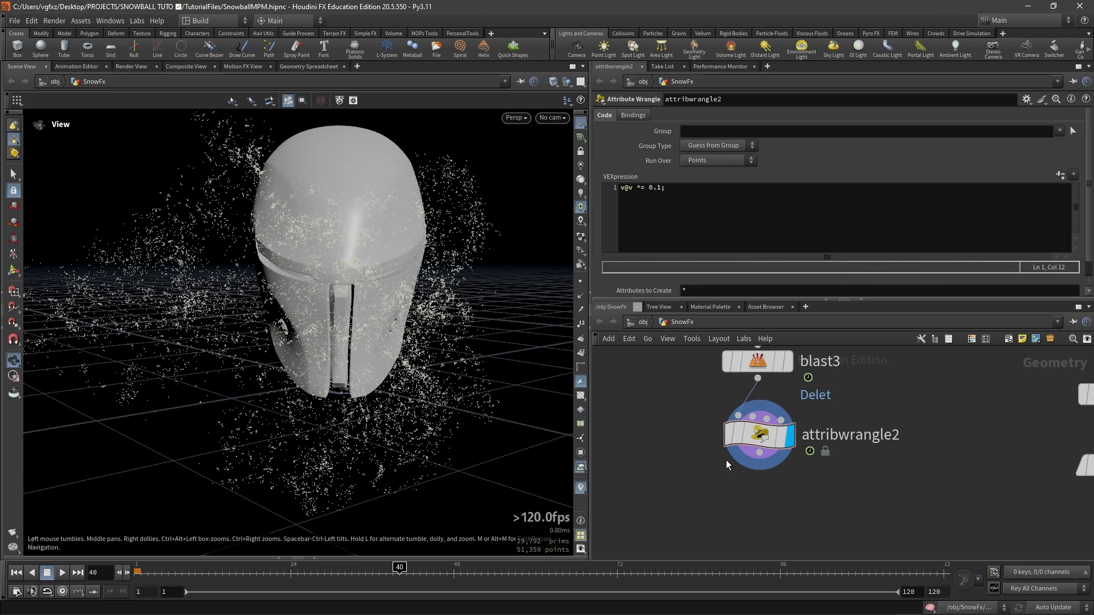
Add an Attribute VOP node connected below attribwrangle2
click(760, 456)
click(759, 493)
text(att vo)
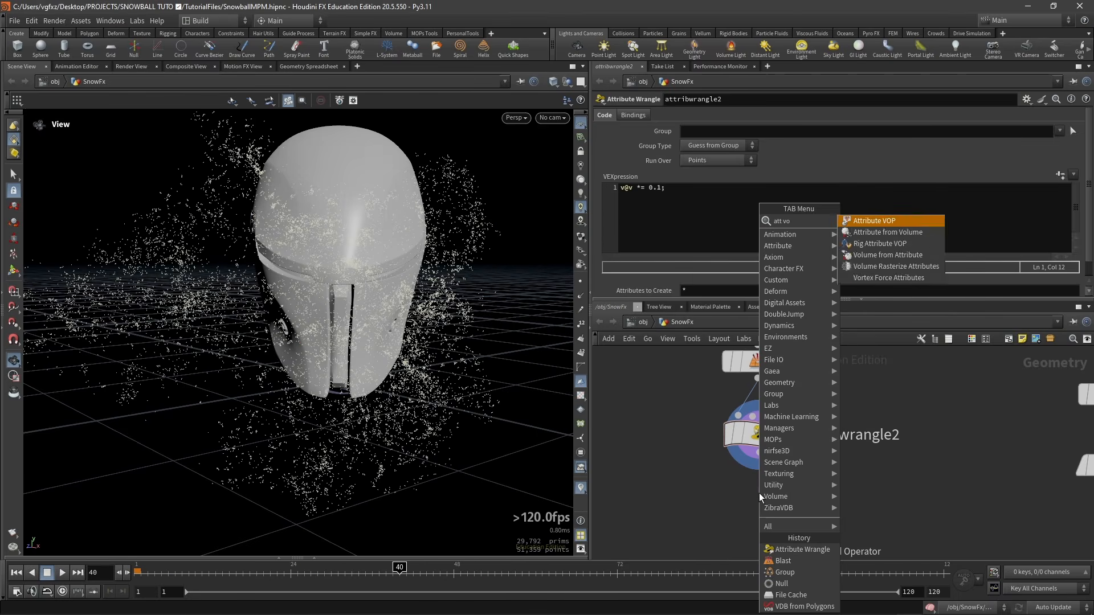
key(Return)
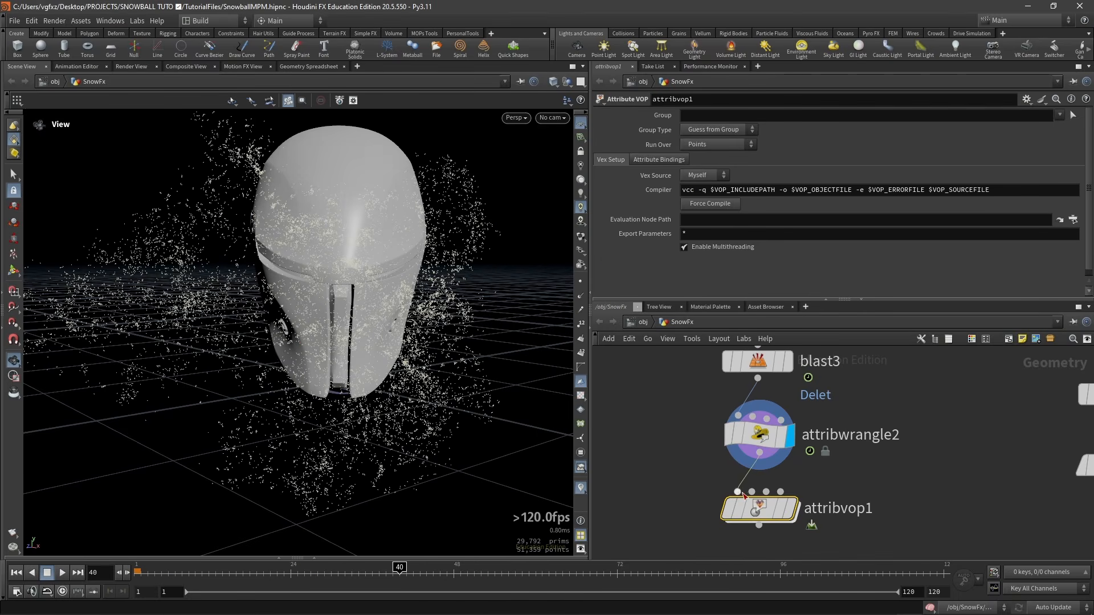
click(744, 514)
Rename the Attribute VOP node to noise_v and display it
double_click(827, 516)
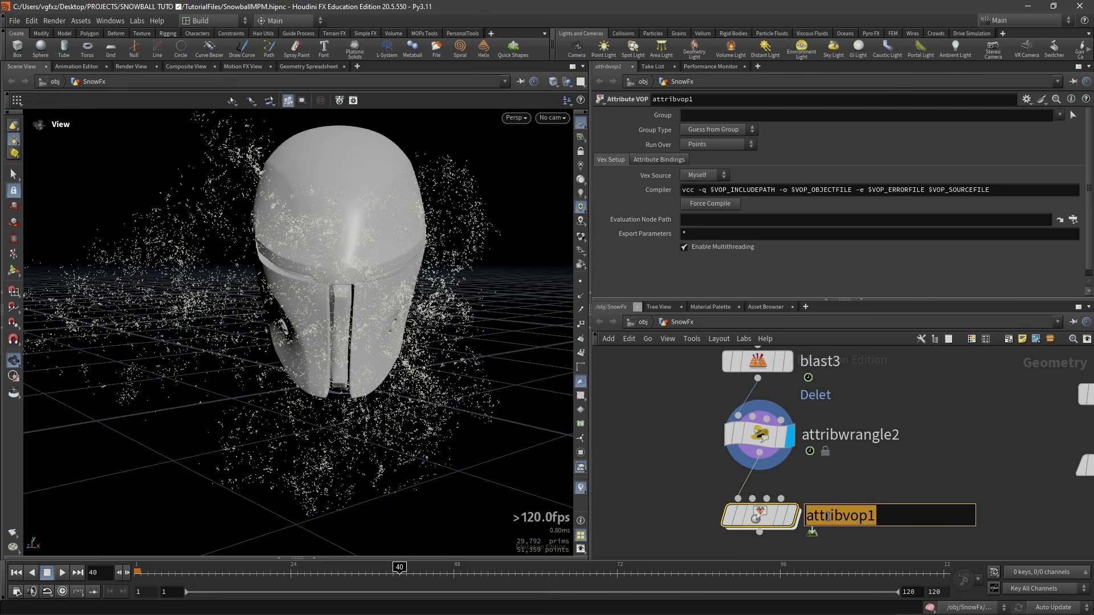
text(noiise_)
text(se_v)
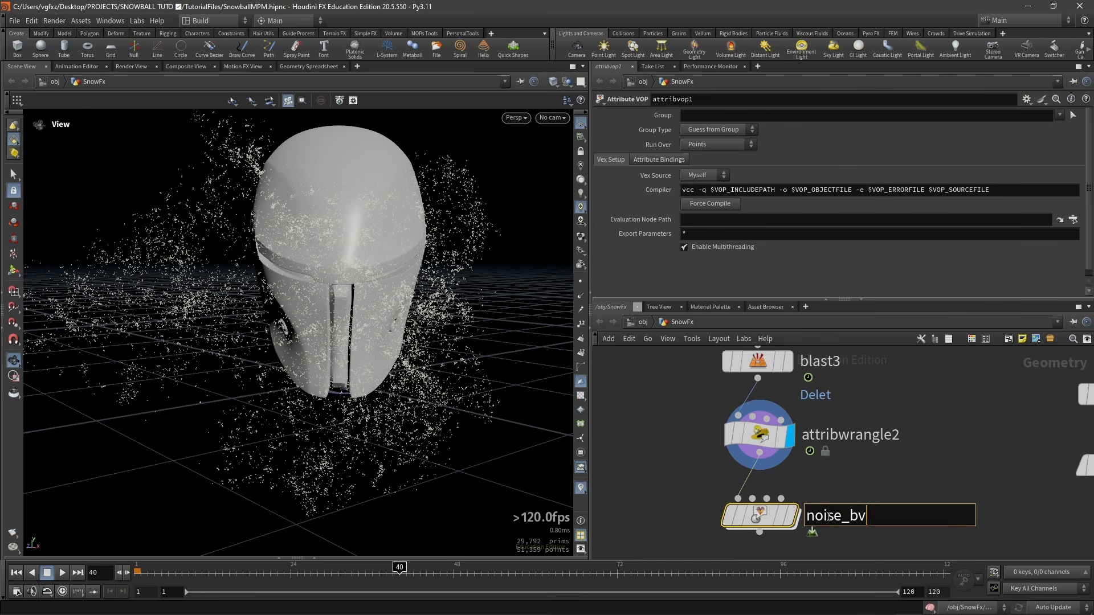
key(Return)
key(r)
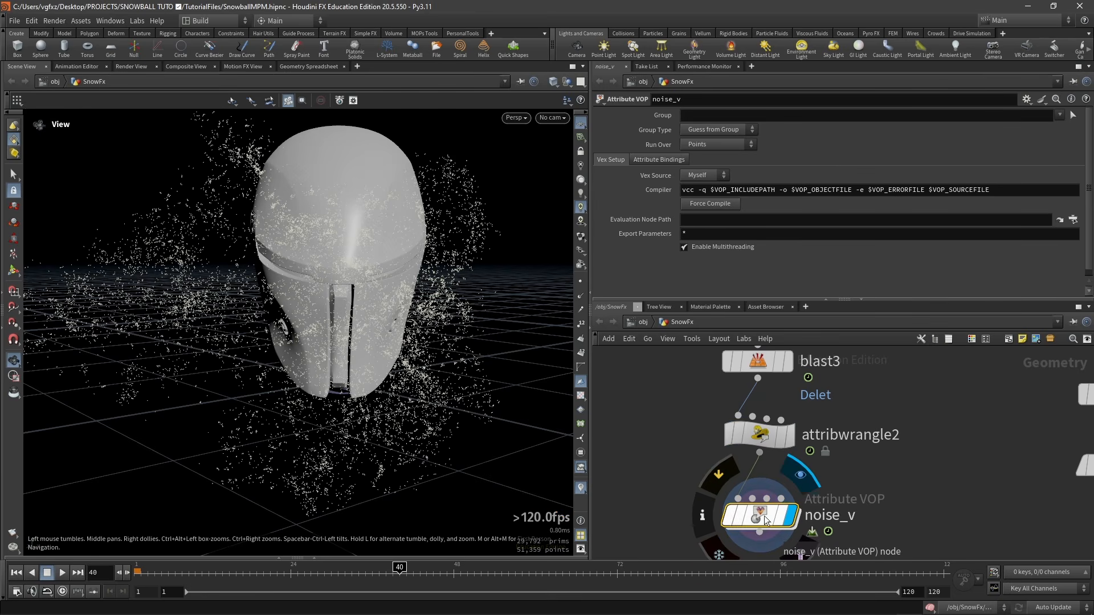
Go inside noise_v and place an Anti-Aliased Noise node between the global parameters and the output
double_click(760, 515)
scroll(759, 438, up, 2)
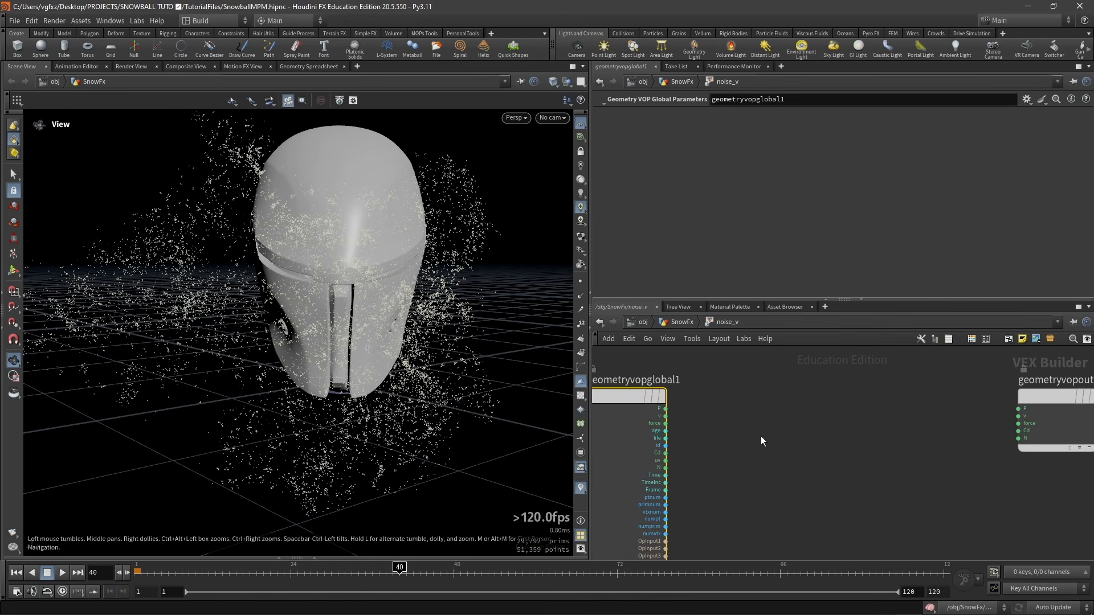
scroll(736, 440, up, 1)
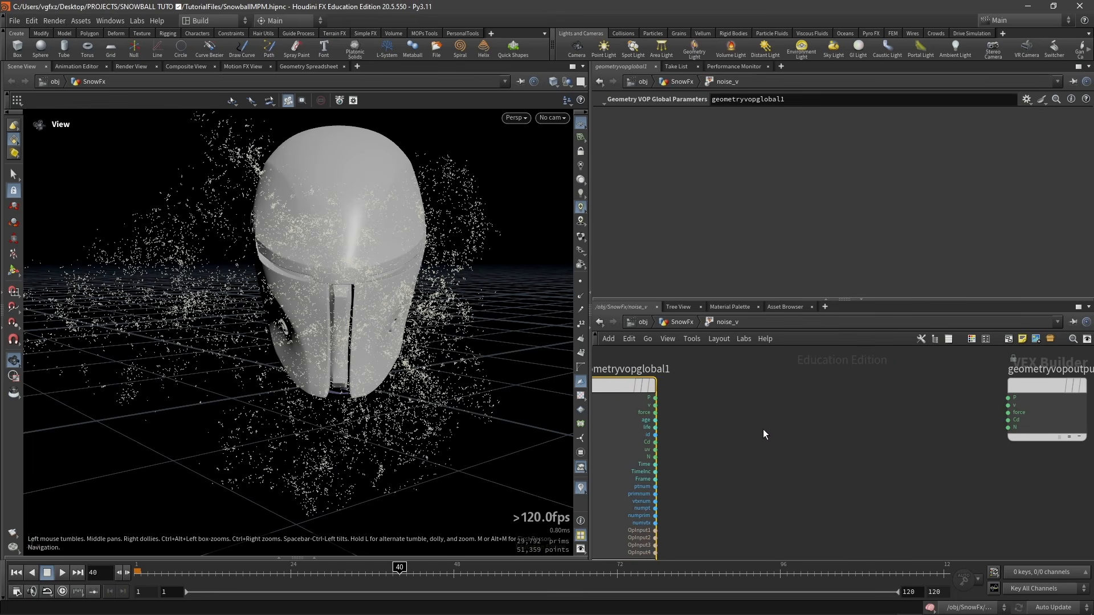
key(Tab)
text(aa)
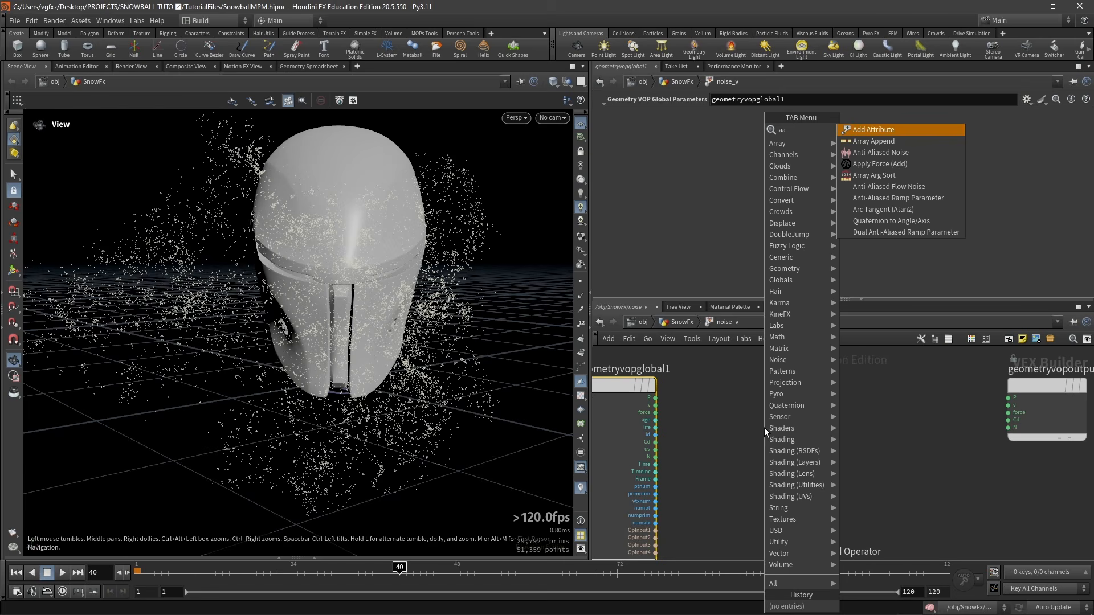
key(Down)
key(Down)
key(Return)
click(764, 427)
Place an Add node between the noise node and the geometry output
key(Tab)
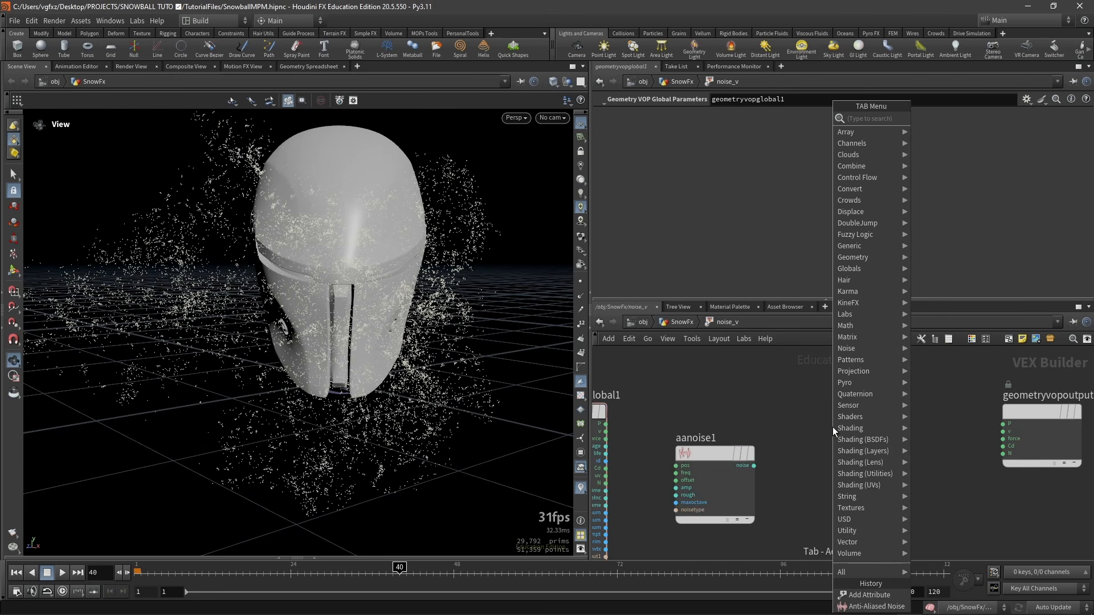
text(add)
key(Return)
click(833, 411)
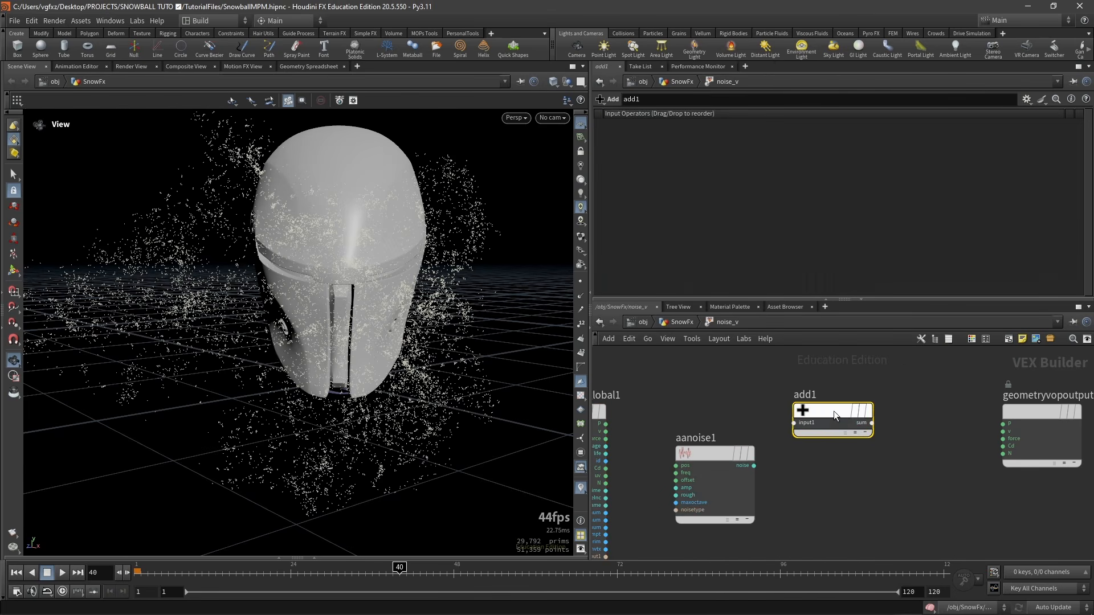
drag(850, 414, 854, 415)
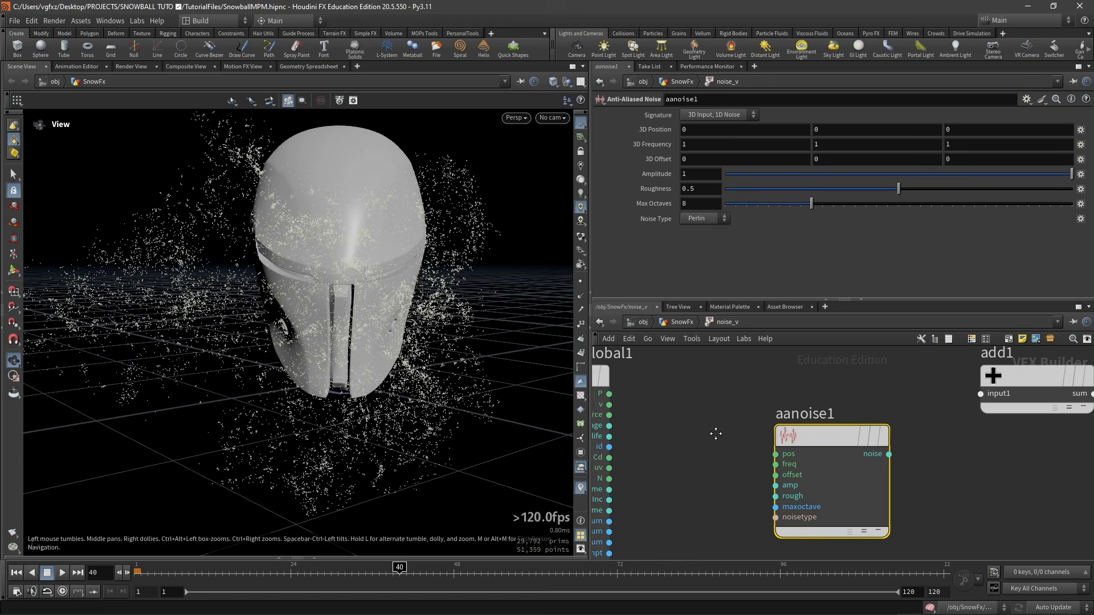
Set aanoise1's signature to 4D Input, 3D Noise
middle_drag(715, 433, 709, 434)
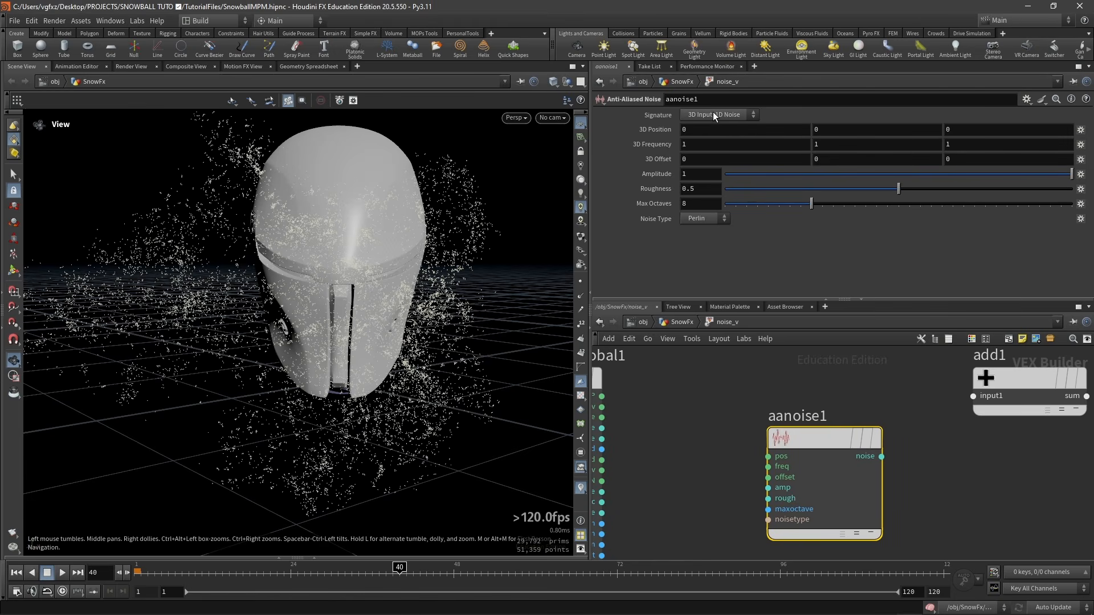
click(711, 118)
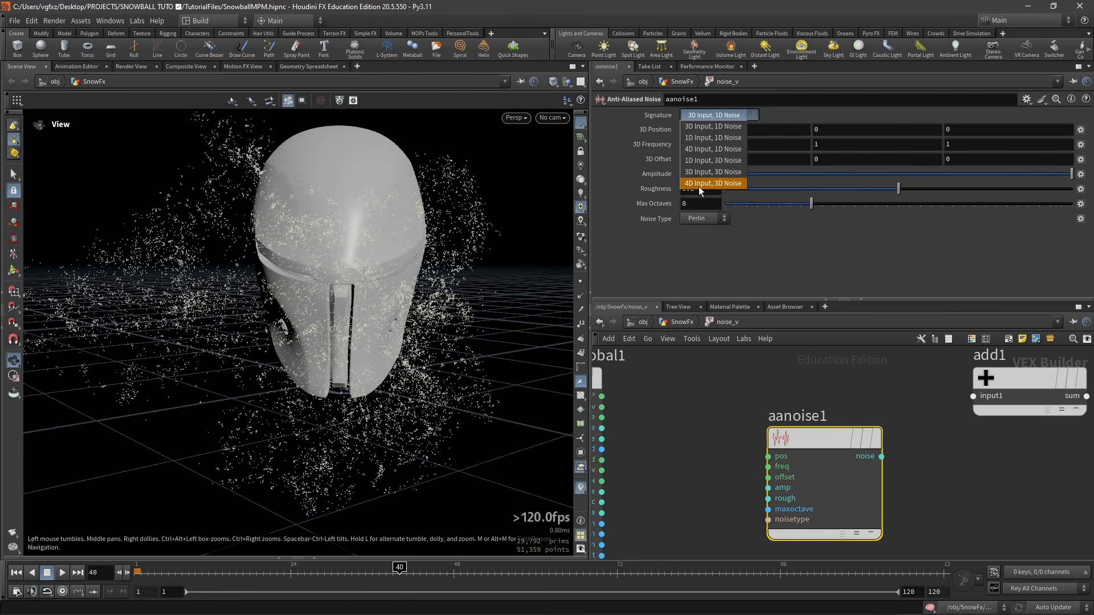
click(719, 185)
middle_drag(714, 423, 781, 411)
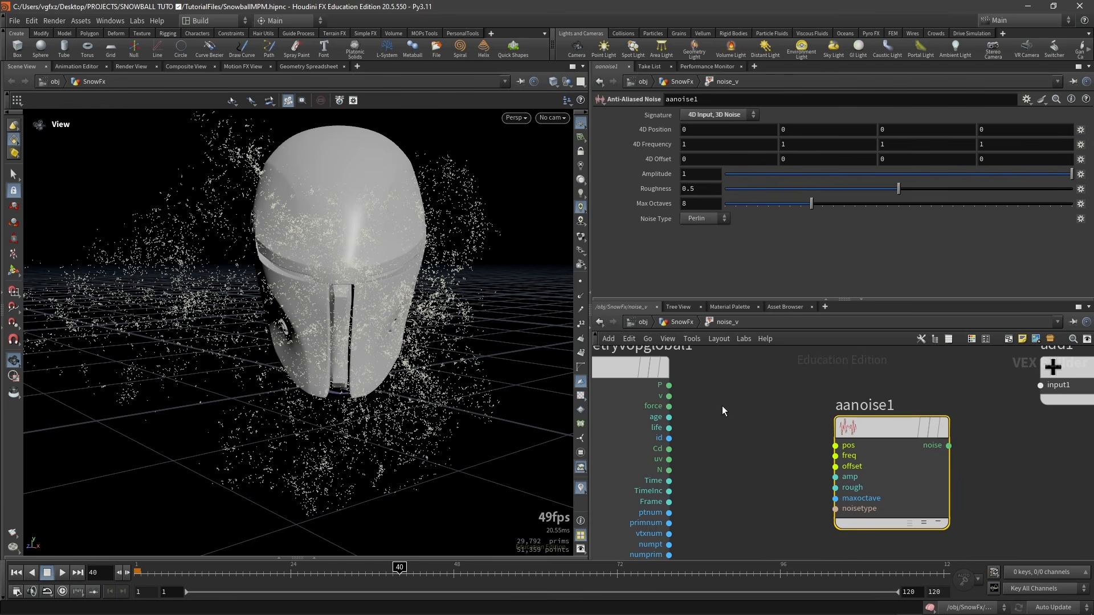
Place a Vector to Vector4 node between the global parameters and aanoise1
middle_drag(714, 433, 716, 434)
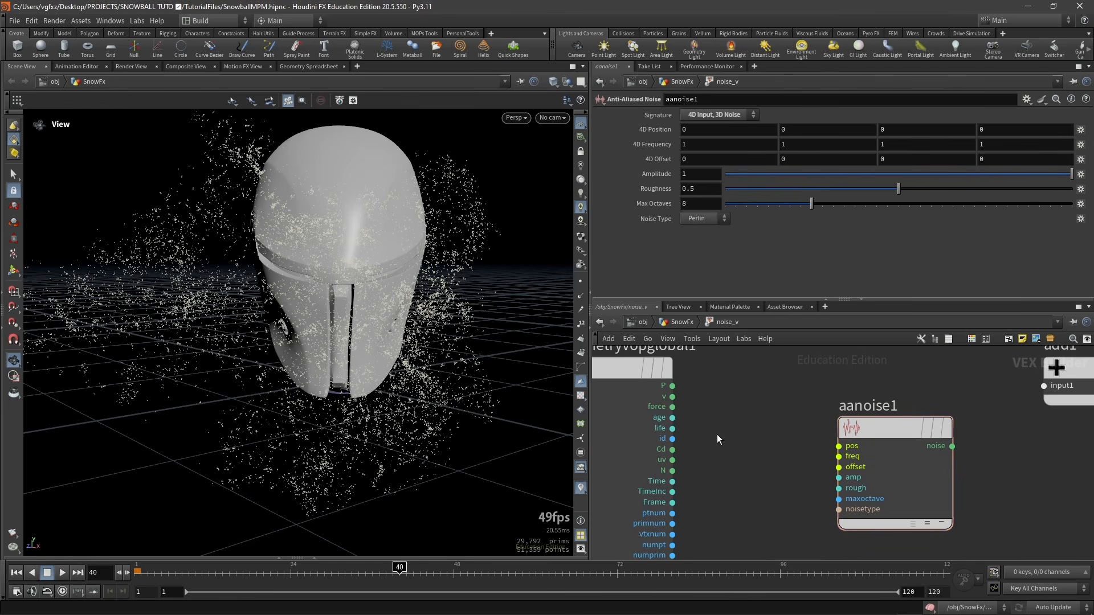
key(Tab)
text(vectortovec)
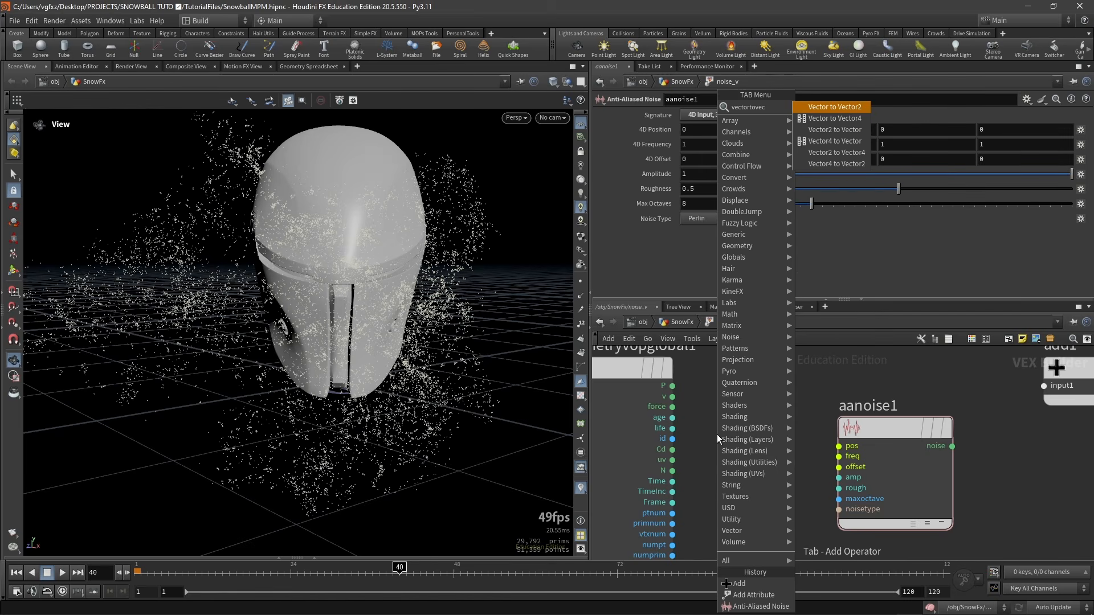
key(Down)
key(Return)
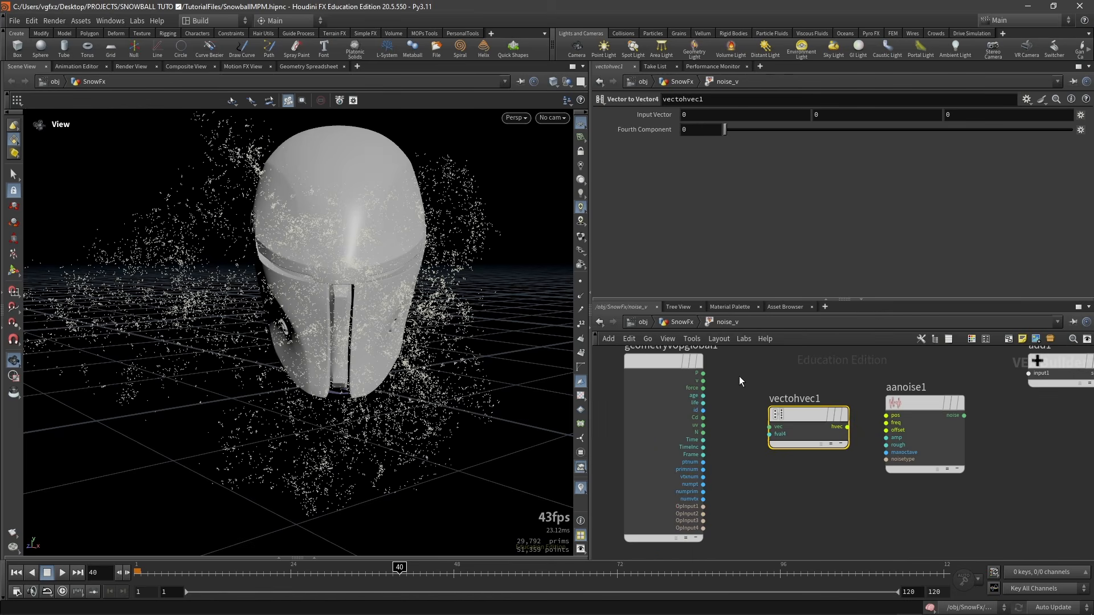
Wire the global P and Time into the Vector to Vector4 node's vec and fval4, and its hvec output into aanoise1's pos
click(703, 373)
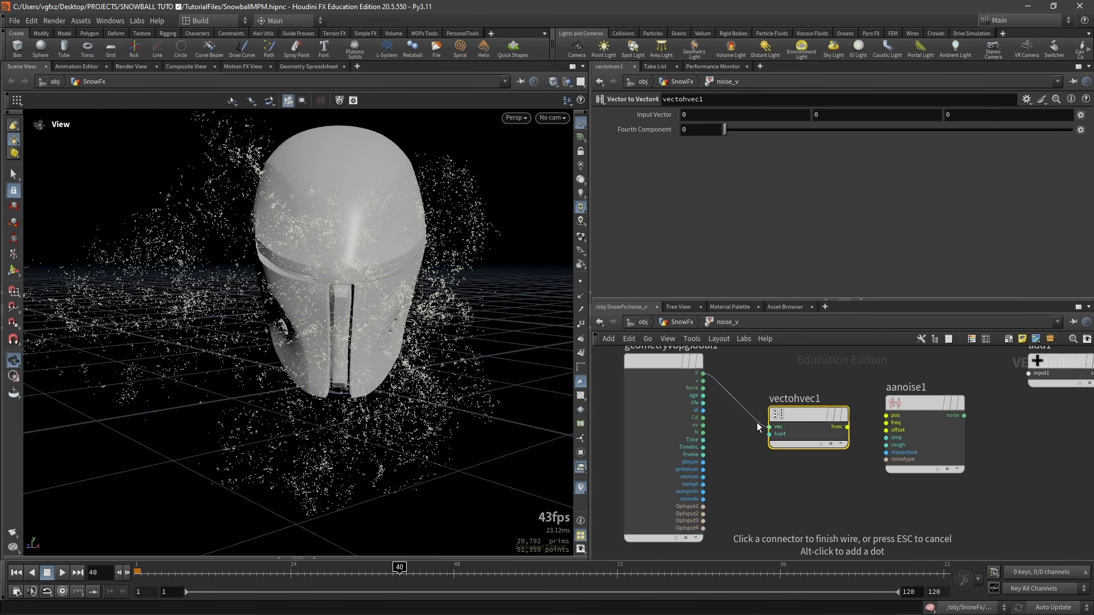
click(769, 428)
scroll(753, 442, up, 2)
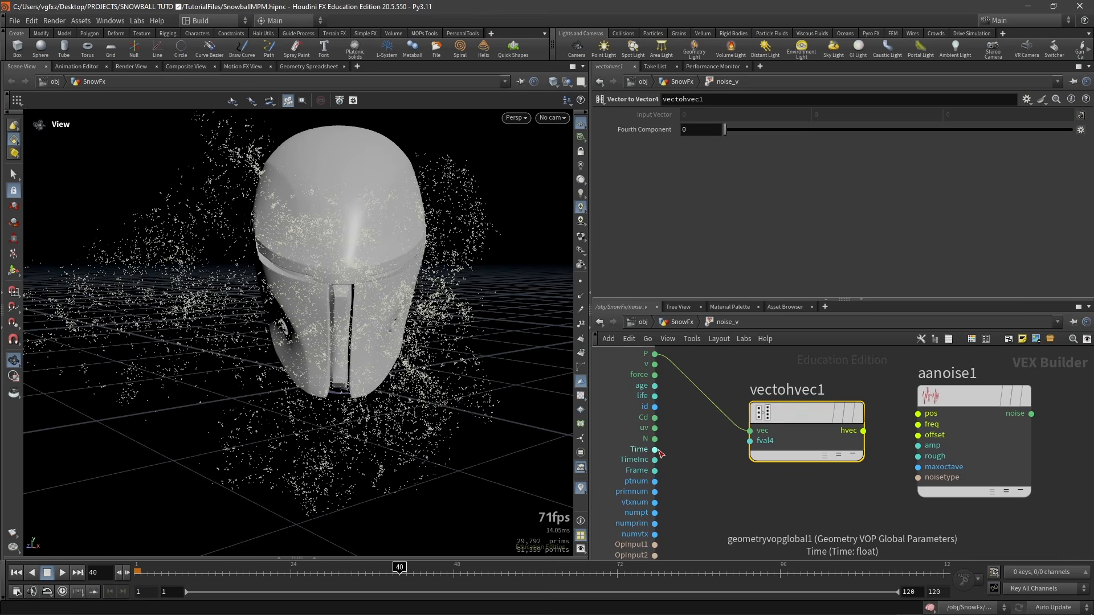
click(703, 439)
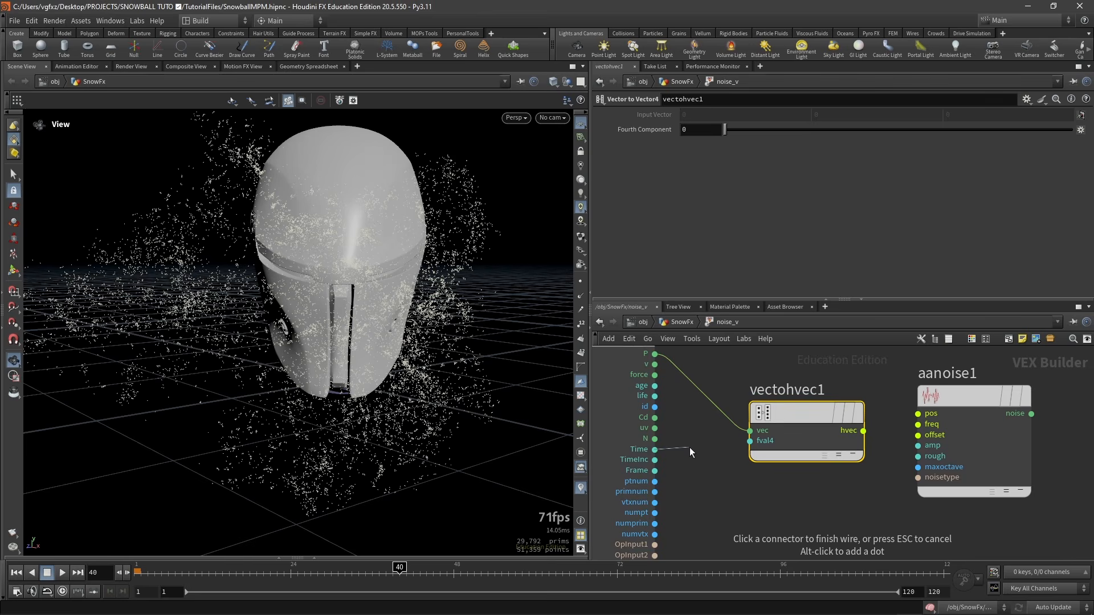
click(753, 444)
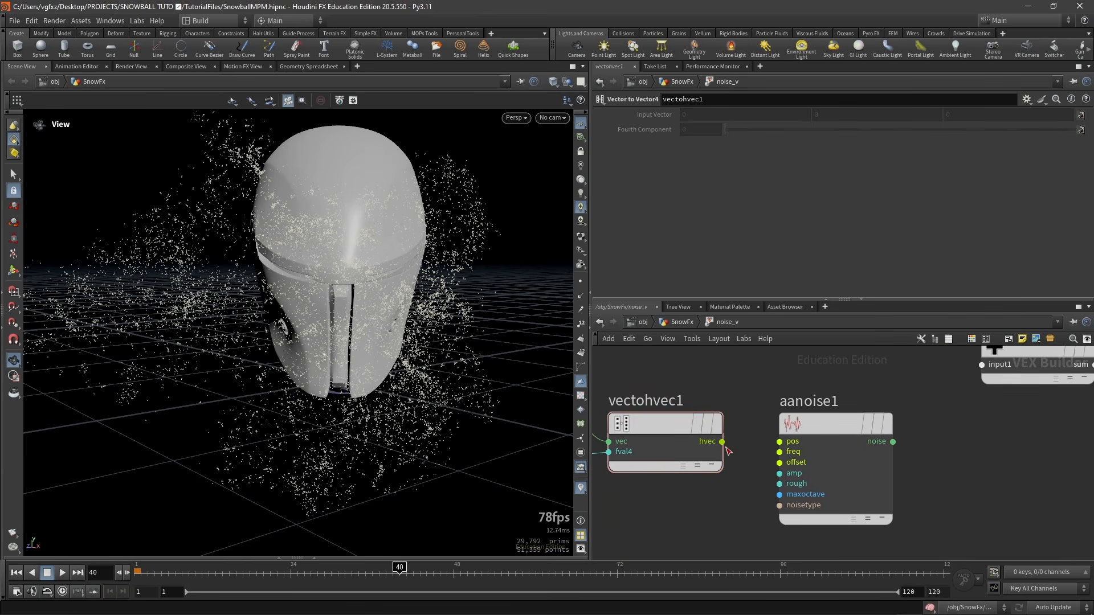
click(723, 443)
click(779, 442)
scroll(791, 417, down, 3)
scroll(717, 378, down, 1)
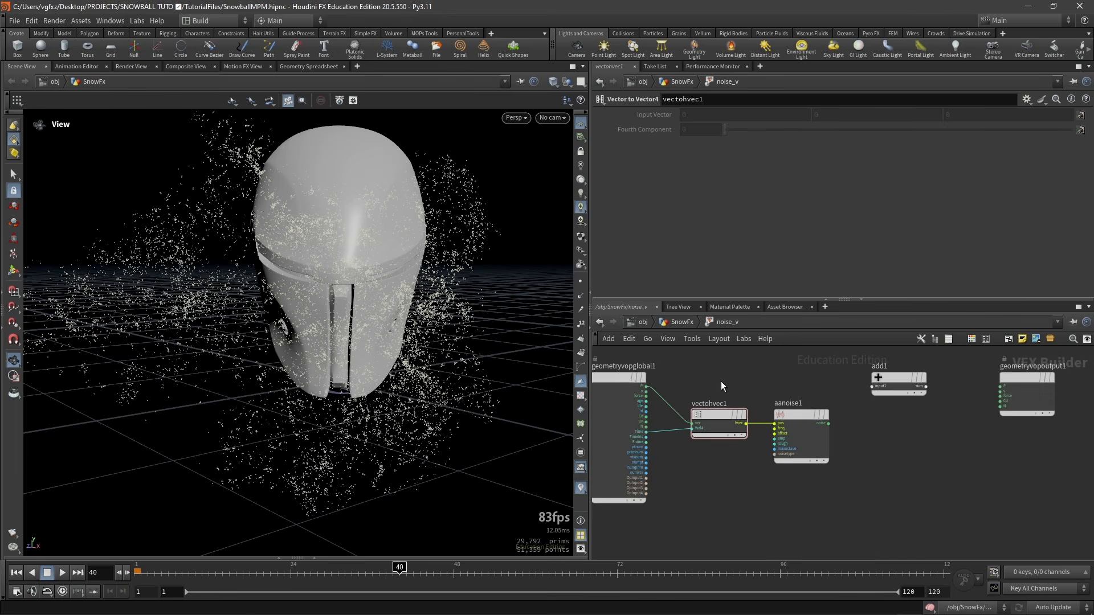
Wire the global v and aanoise1's noise into add1, and connect its sum to the geometry output's v
middle_drag(720, 381, 726, 403)
scroll(726, 402, up, 1)
click(637, 414)
click(906, 408)
middle_drag(893, 449, 809, 469)
scroll(810, 468, up, 1)
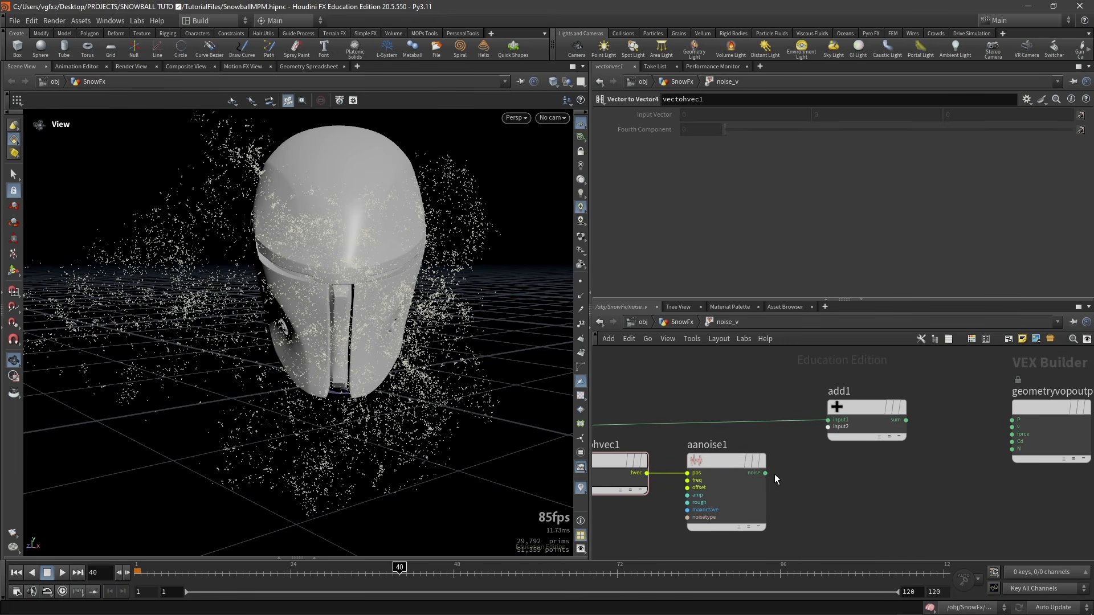
click(765, 472)
click(827, 426)
middle_drag(890, 451, 816, 458)
click(831, 426)
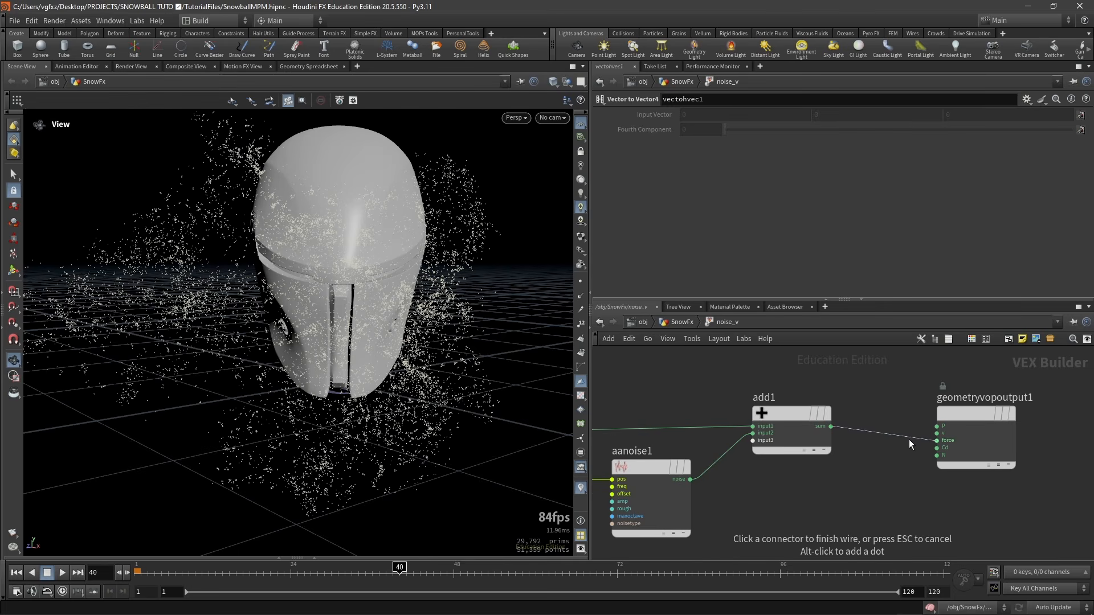
click(937, 433)
Go to frame 39 and examine the velocity vectors on the snow points around the helmet
drag(334, 246, 312, 289)
click(800, 448)
key(Left)
middle_drag(737, 487, 789, 466)
scroll(789, 467, down, 2)
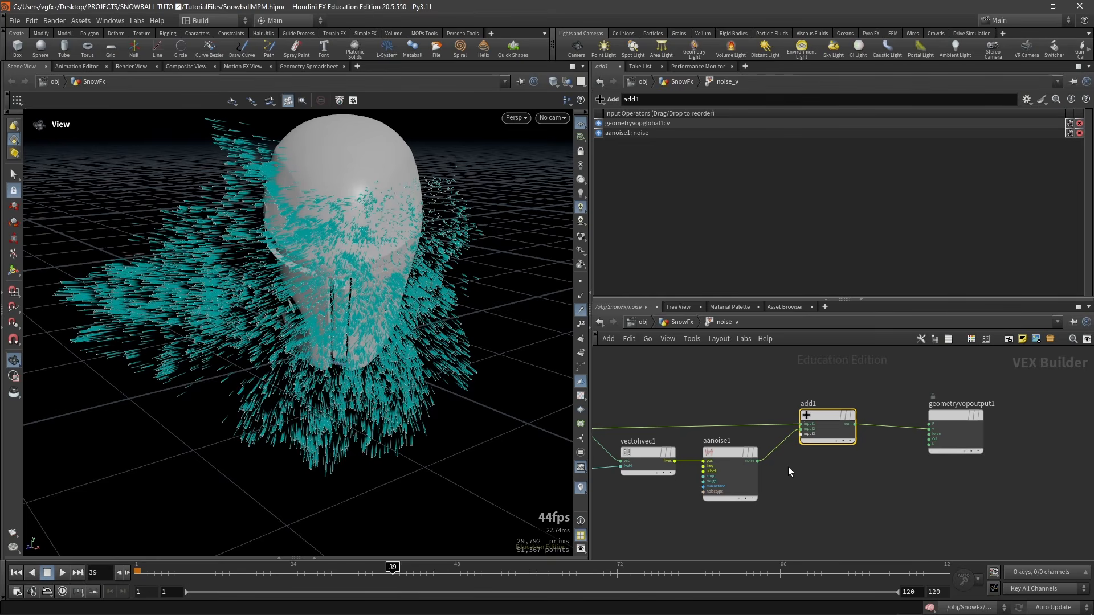
Set the fourth component of aanoise1's 4D Frequency to 2
scroll(790, 479, up, 4)
click(761, 434)
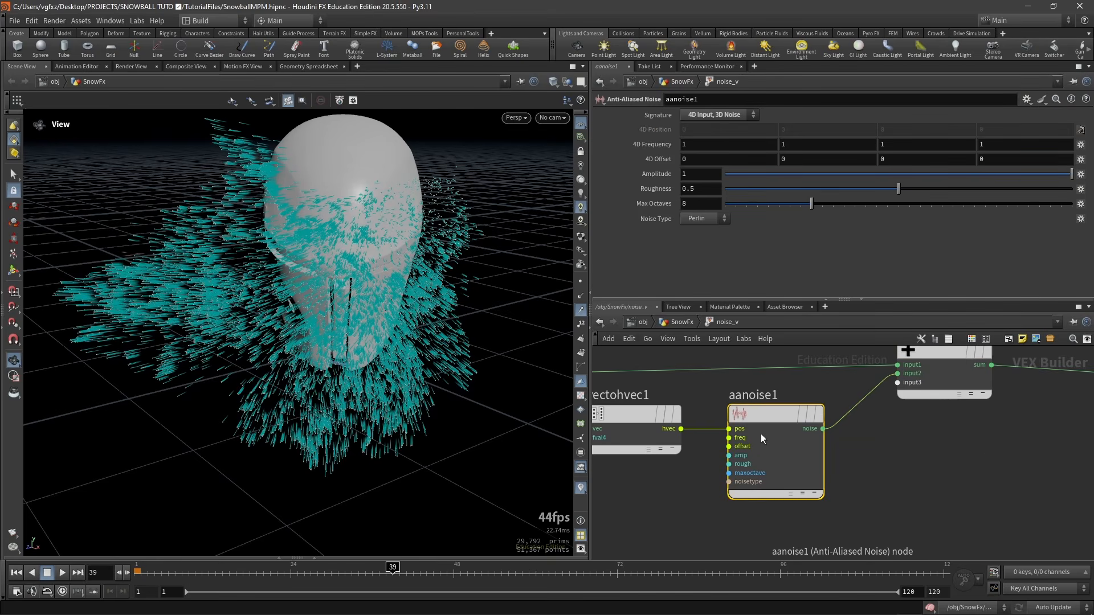
click(996, 143)
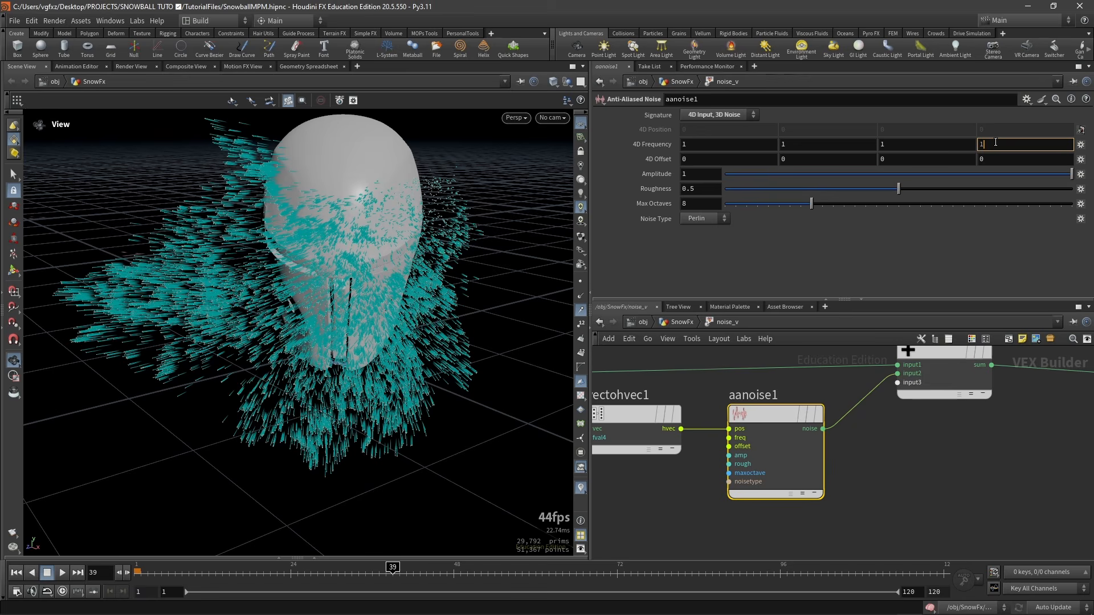
click(969, 460)
drag(342, 336, 307, 310)
Set aanoise1's roughness to 0.6 and its max octaves to 3
click(716, 191)
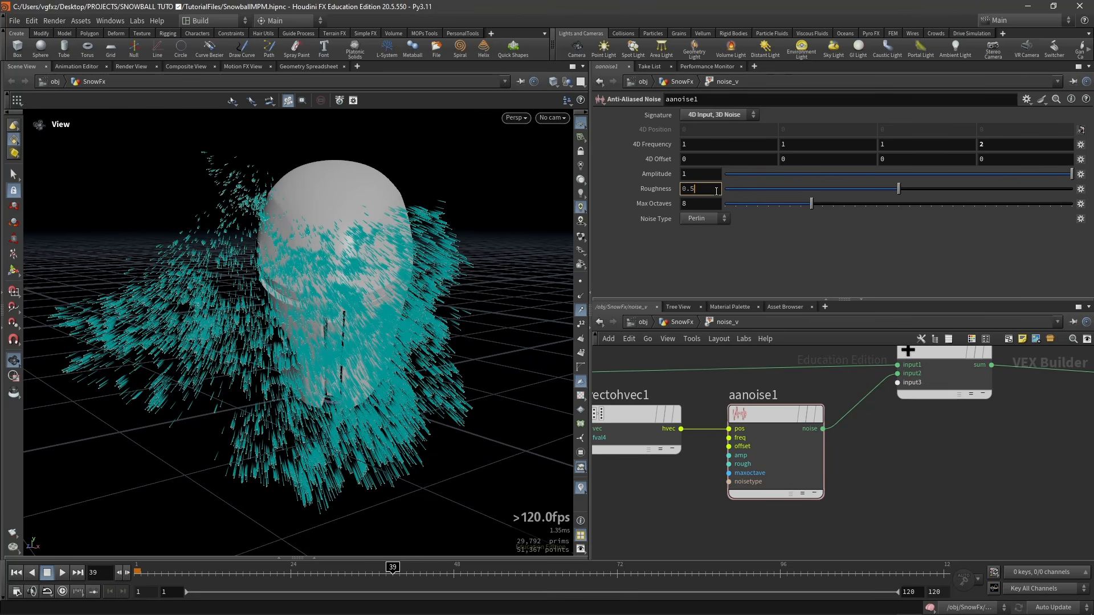
click(917, 460)
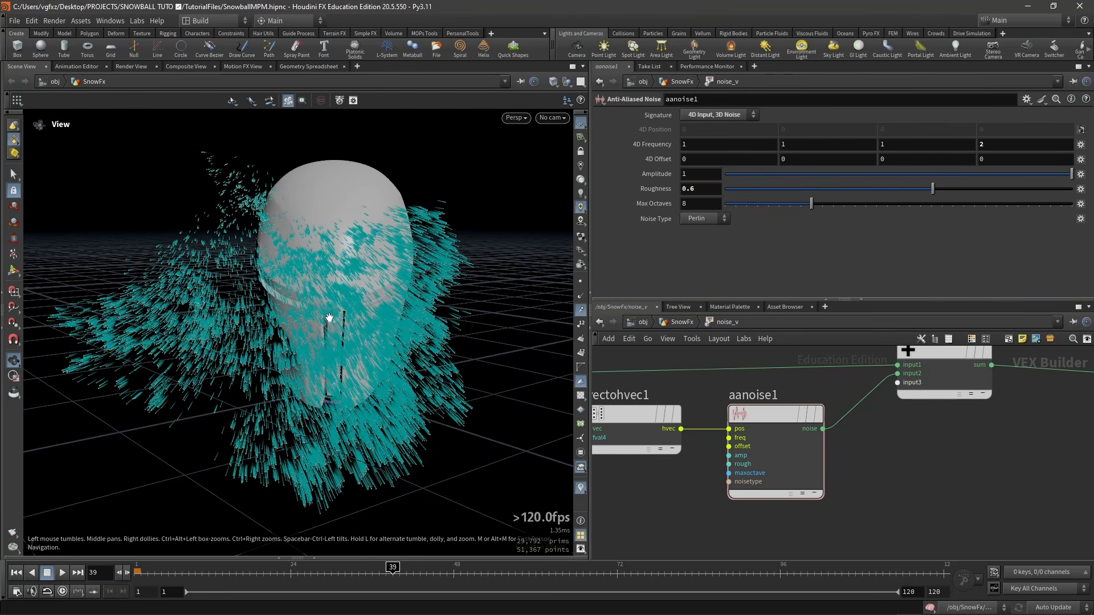
scroll(297, 319, up, 1)
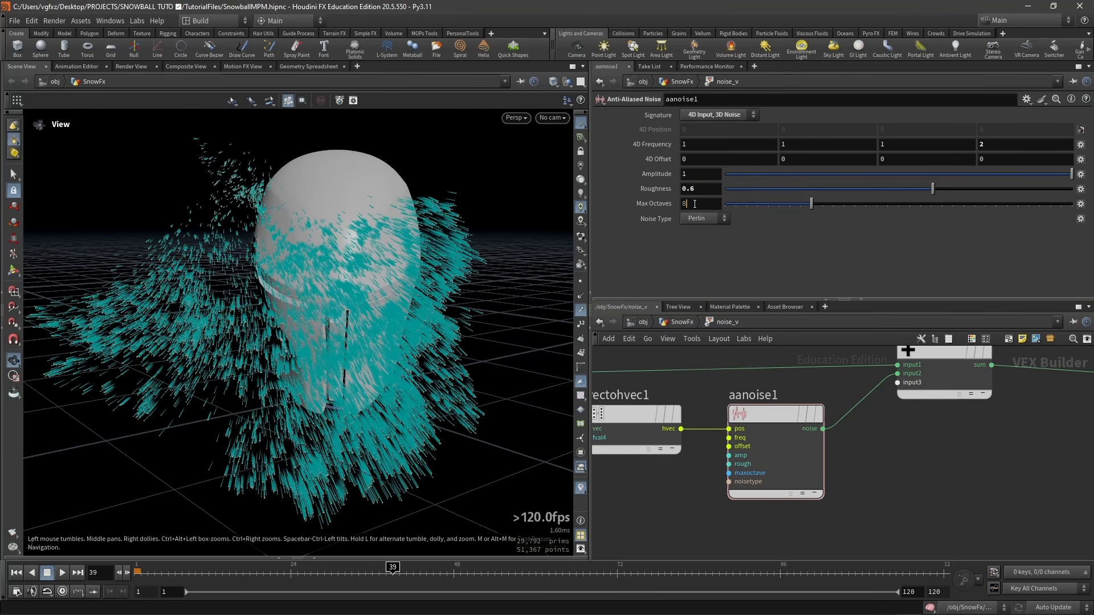
key(BackSpace)
text(3)
click(707, 398)
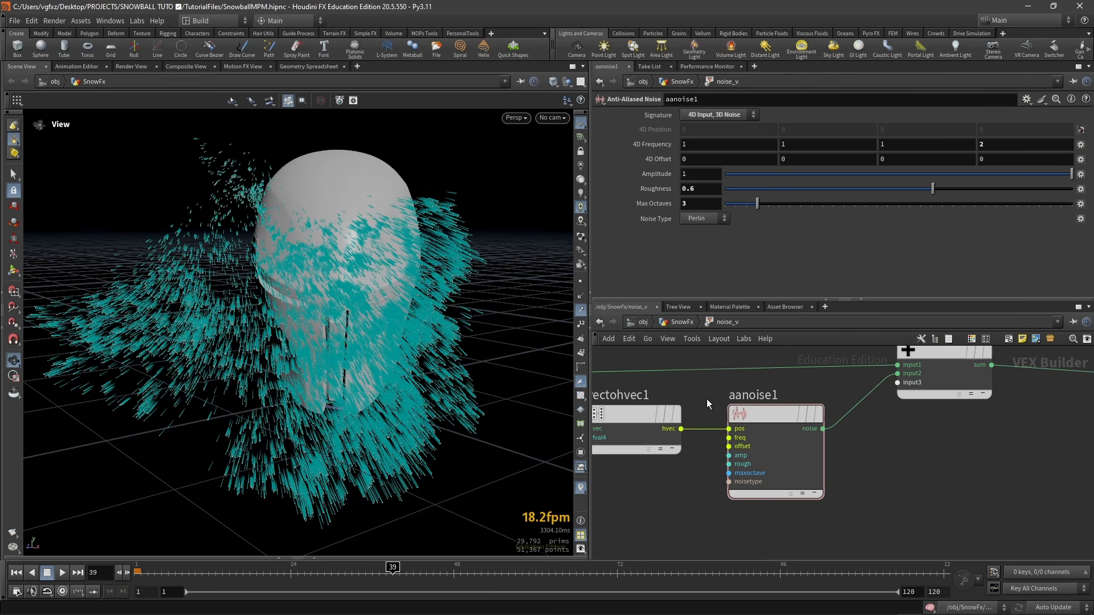
scroll(707, 399, down, 3)
drag(878, 521, 691, 360)
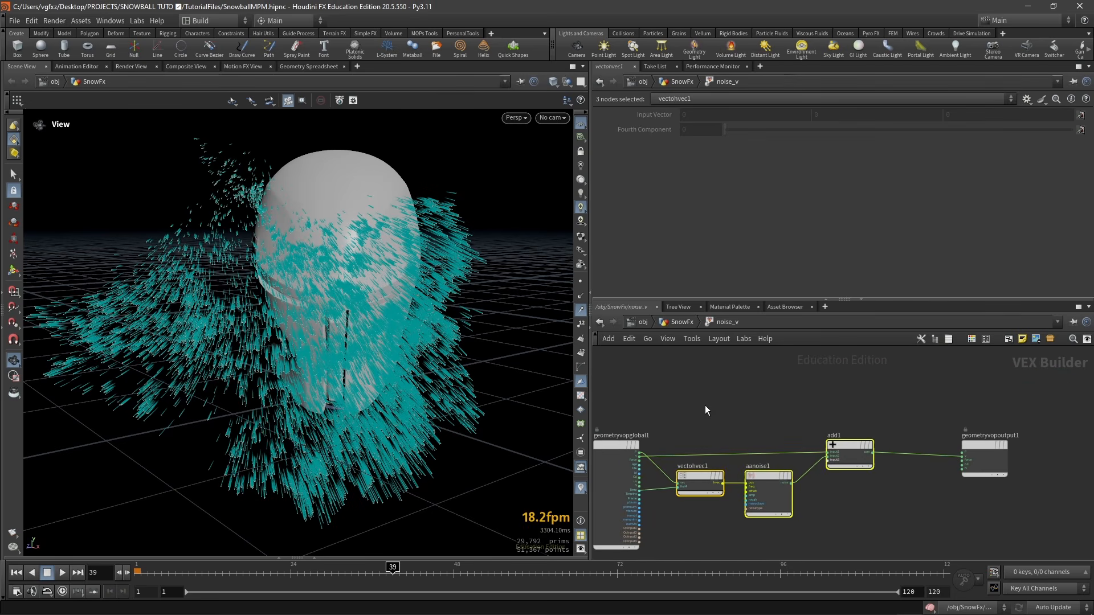
click(707, 407)
middle_drag(743, 415, 736, 349)
scroll(801, 415, up, 2)
middle_drag(842, 434, 856, 440)
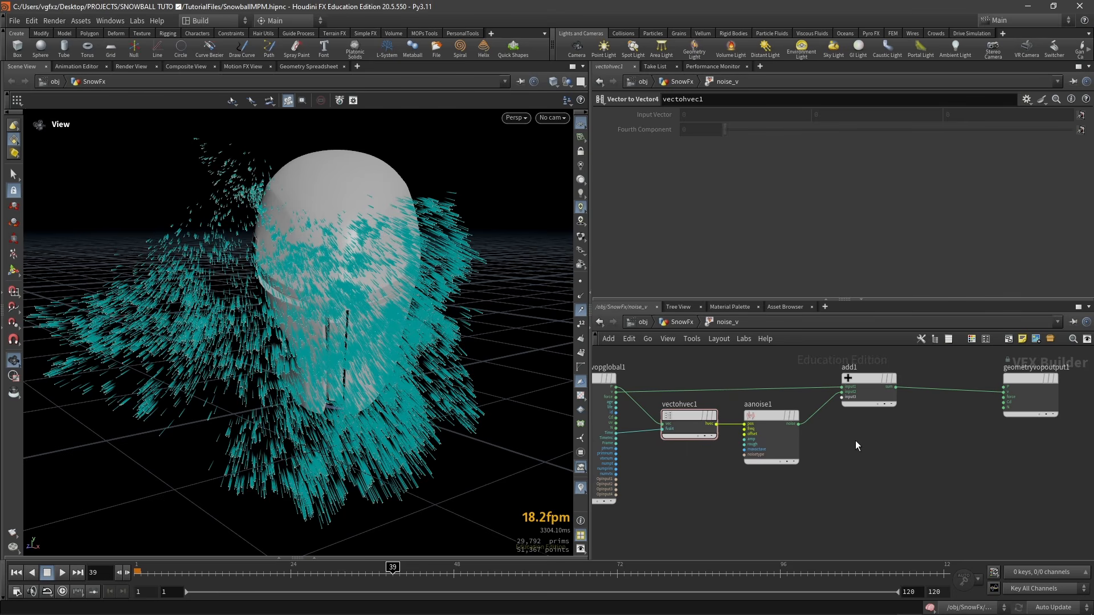
middle_drag(866, 455, 898, 432)
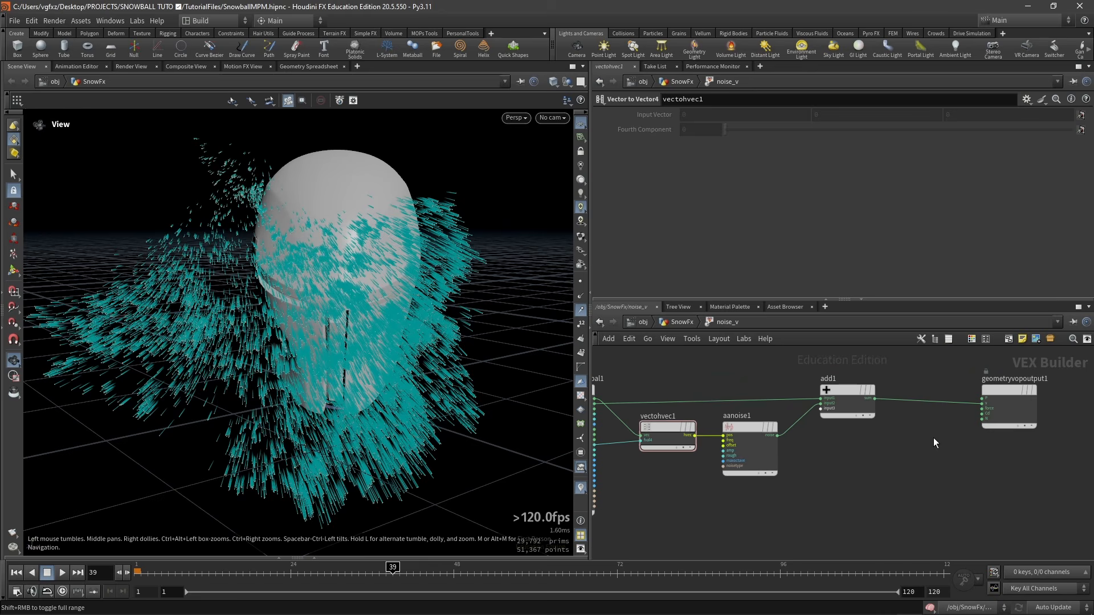
Make room before the geometry output and insert a Normalize node on the wire from add1's sum to v
drag(1016, 411, 1037, 412)
scroll(937, 425, up, 2)
scroll(892, 449, up, 1)
middle_drag(913, 428, 813, 480)
drag(809, 482, 851, 423)
key(Tab)
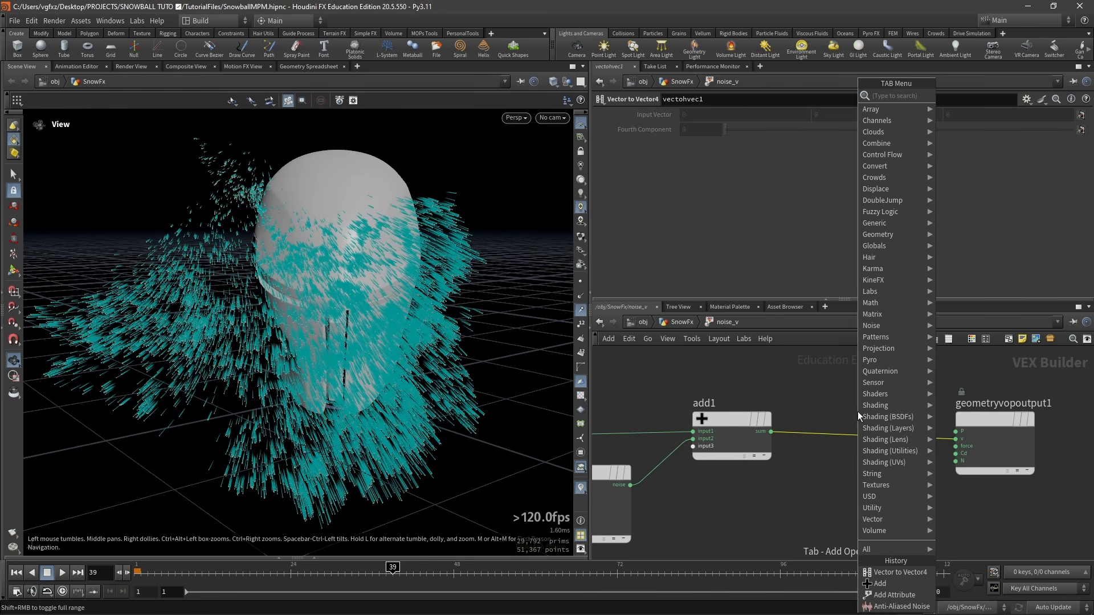
text(no)
key(Return)
drag(866, 440, 856, 430)
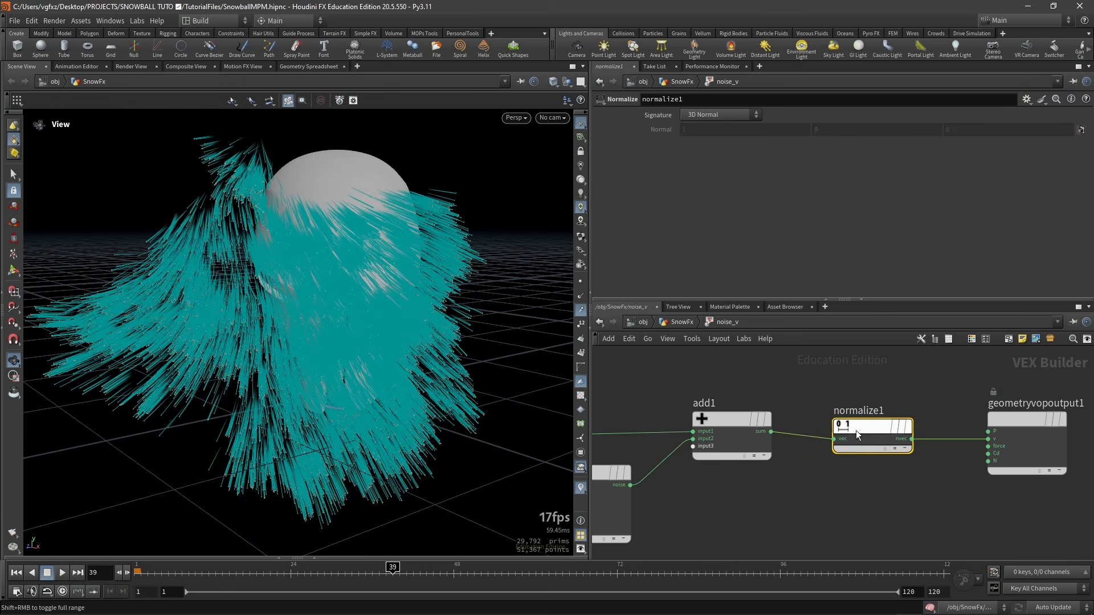
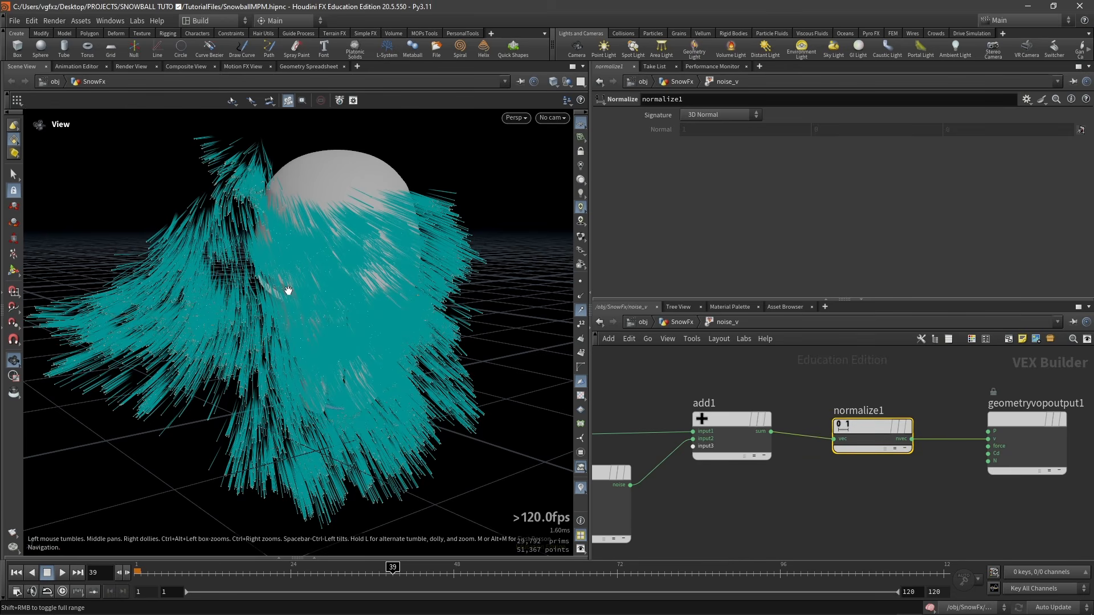
Move the geometry output further away and insert a Multiply node between normalize1 and its v input
scroll(926, 475, down, 1)
middle_drag(925, 475, 857, 462)
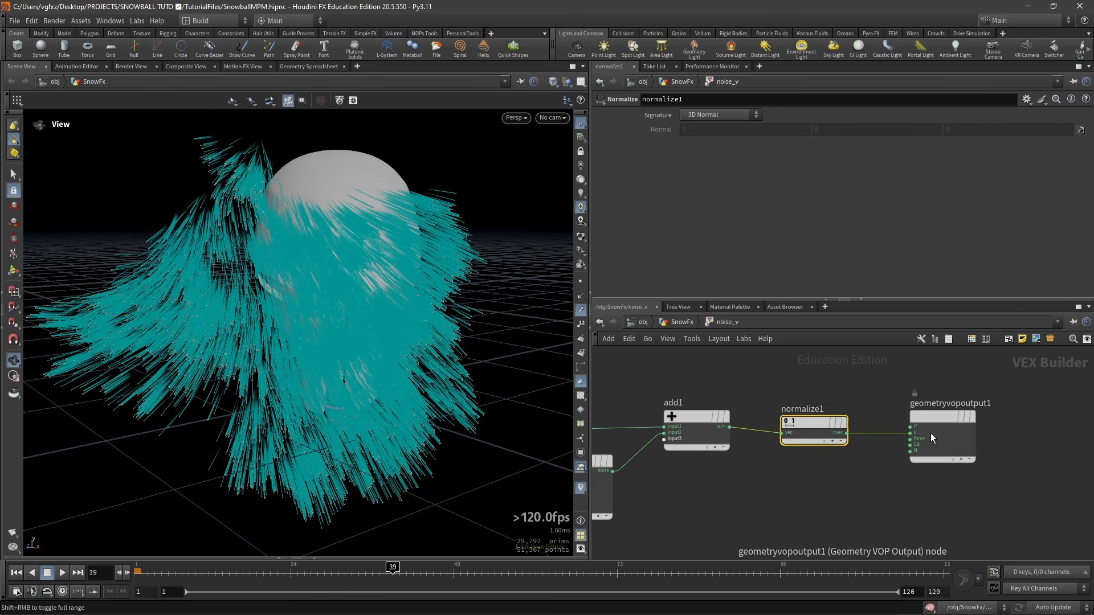
drag(931, 434, 1017, 433)
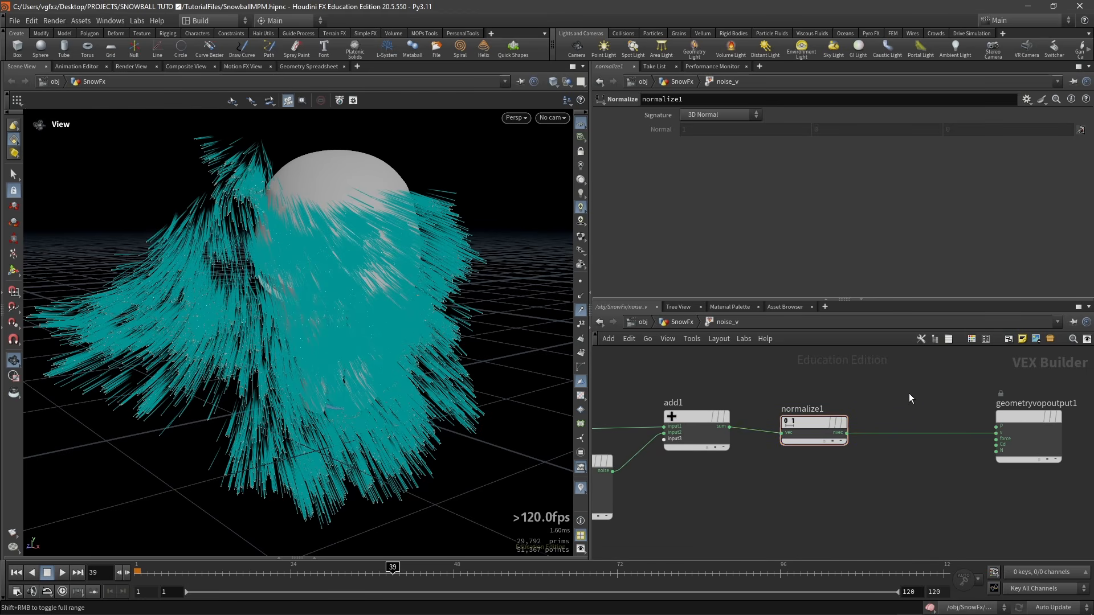
key(Tab)
text(mui)
key(BackSpace)
key(BackSpace)
text(ul)
key(Return)
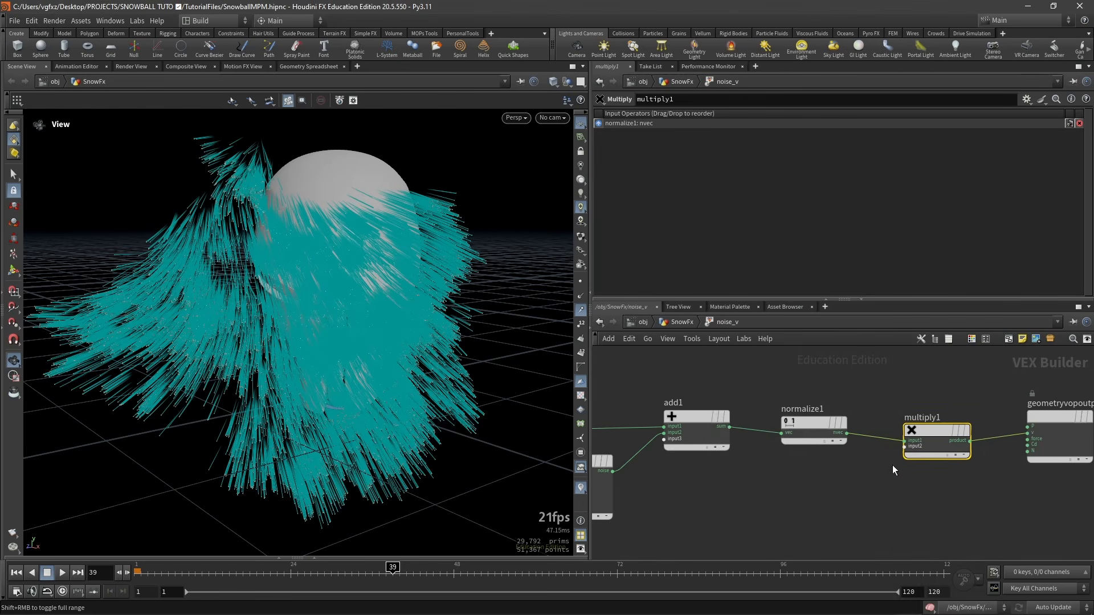
Add a Length node fed by the global v and wire its len output into multiply1's second input
middle_drag(874, 471, 958, 460)
scroll(959, 460, down, 1)
middle_drag(865, 467, 962, 468)
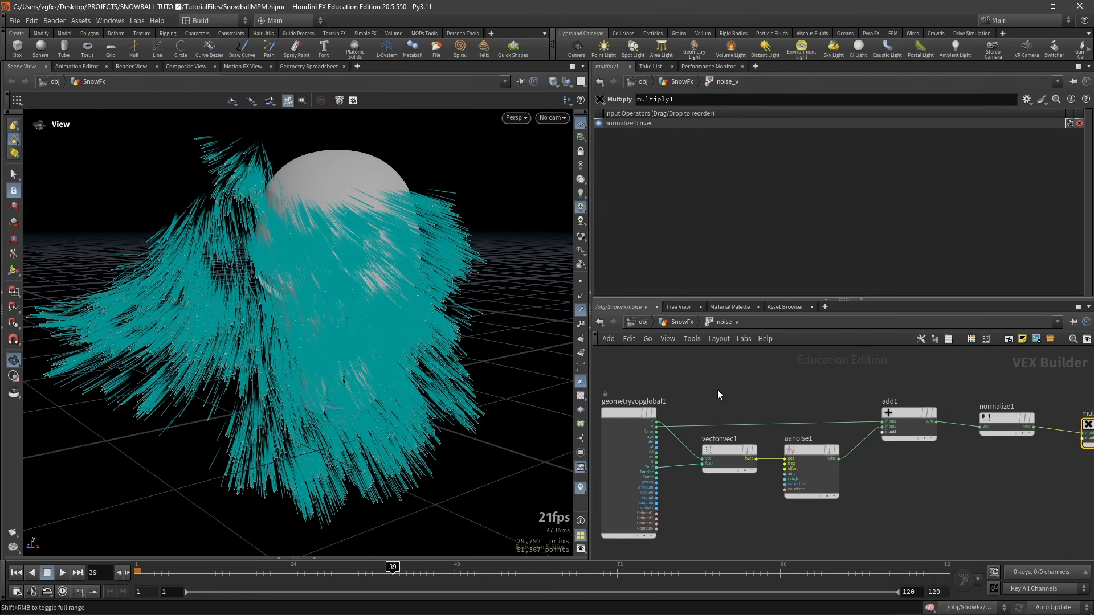
scroll(717, 391, up, 1)
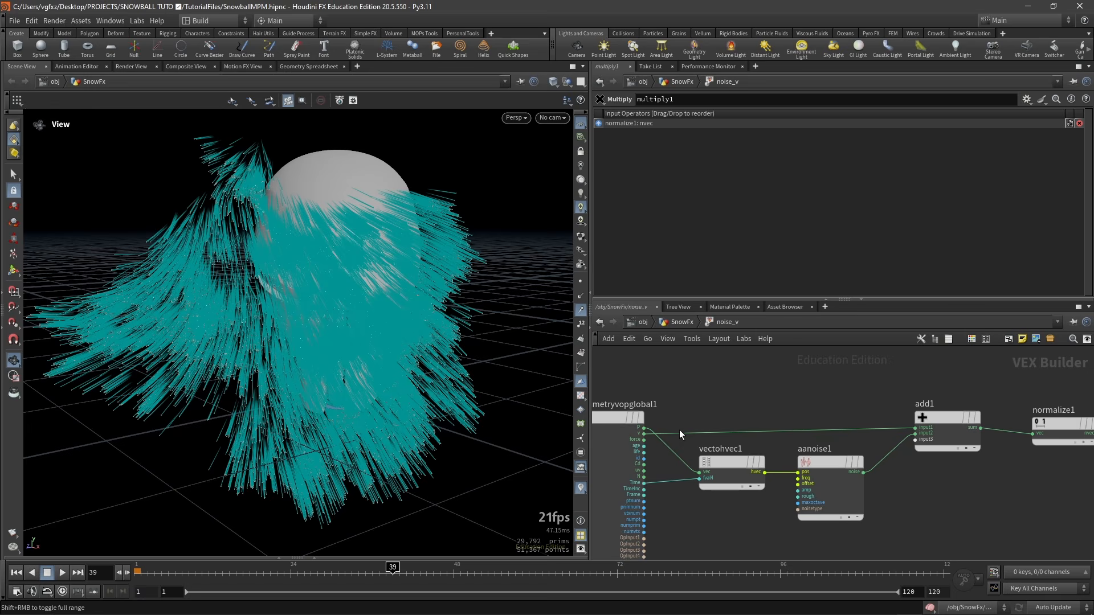
click(644, 433)
middle_drag(652, 436, 554, 424)
key(Tab)
text(length)
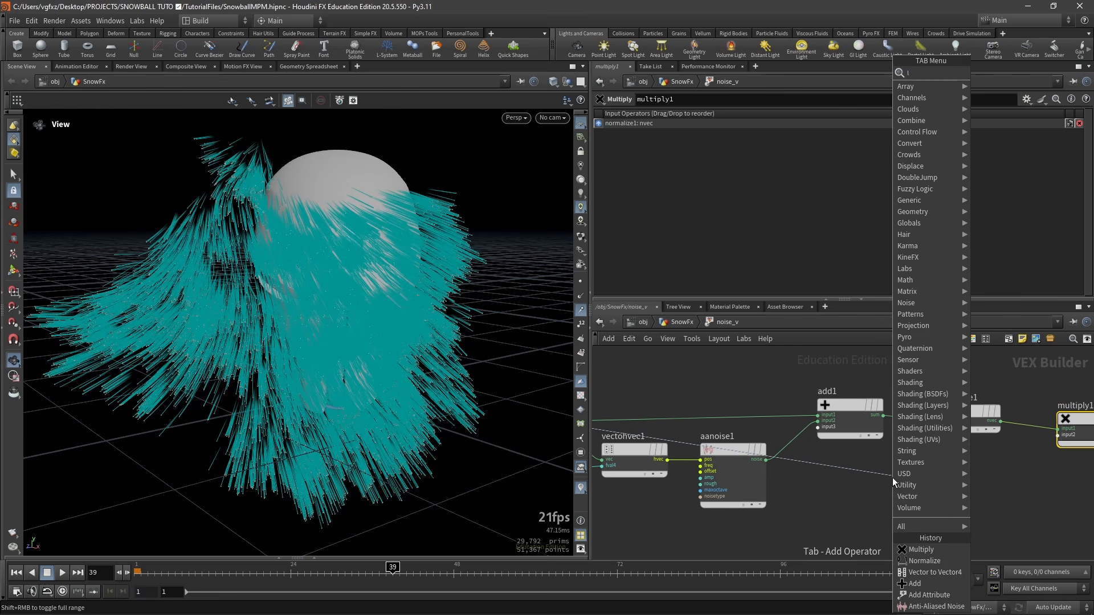
key(Return)
click(892, 477)
middle_drag(981, 491, 850, 495)
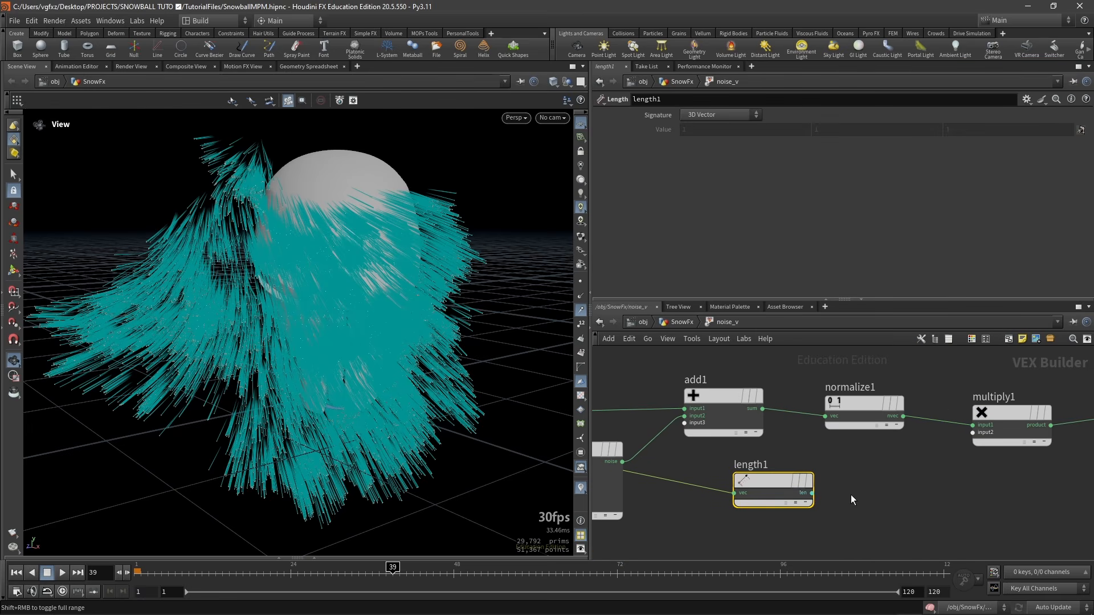
drag(812, 492, 955, 443)
drag(304, 333, 285, 256)
Add a Random node below the noise branch, fed by the global ptnum
scroll(719, 481, down, 4)
middle_drag(637, 513, 719, 481)
scroll(711, 464, up, 5)
middle_drag(655, 461, 746, 456)
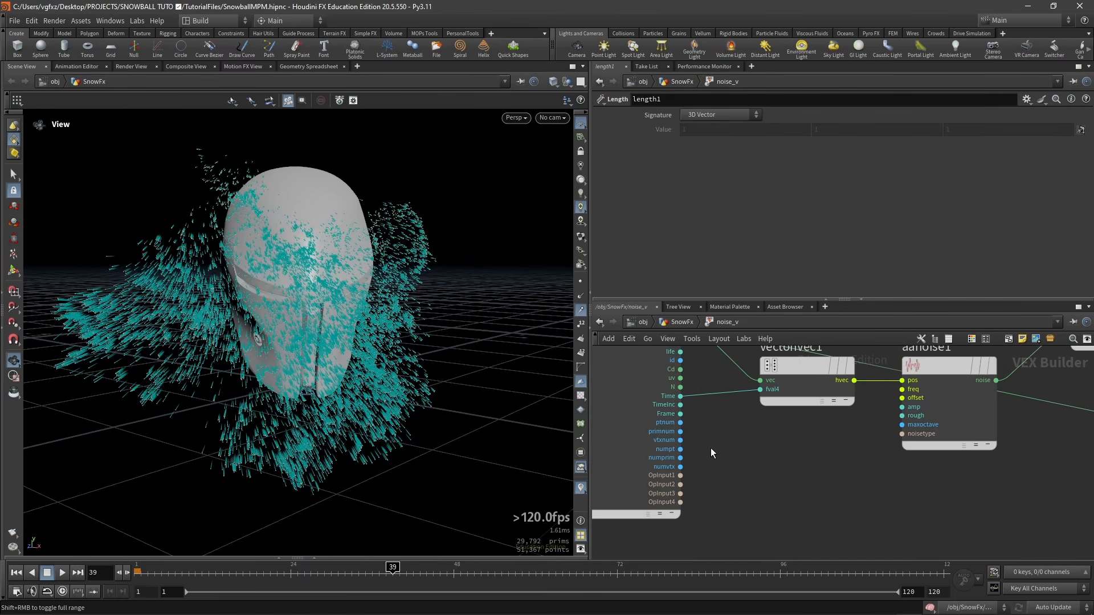
click(681, 422)
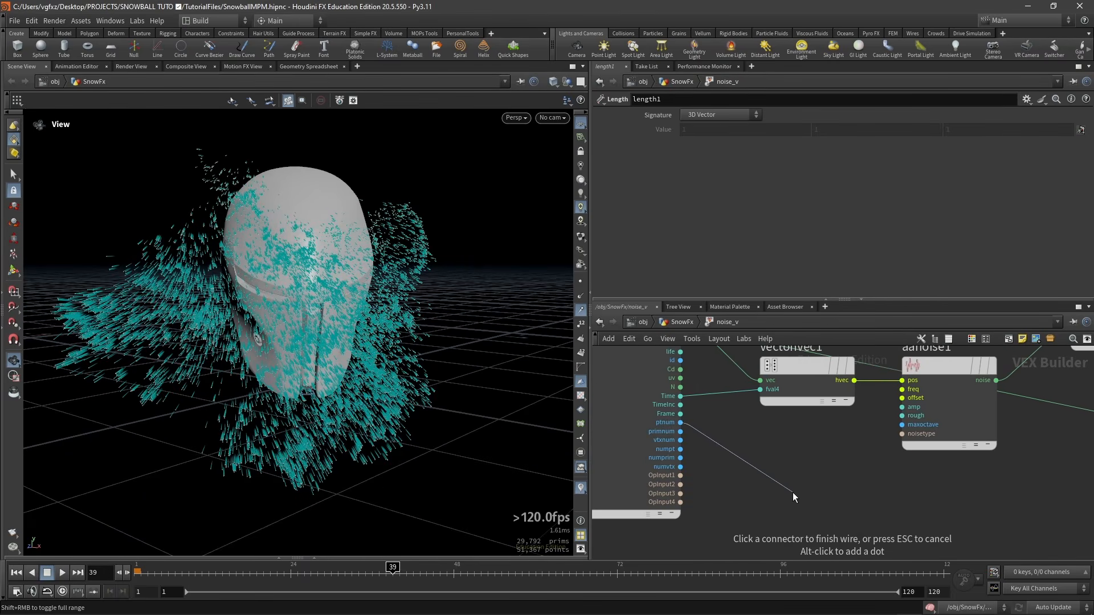
key(Tab)
text(rand)
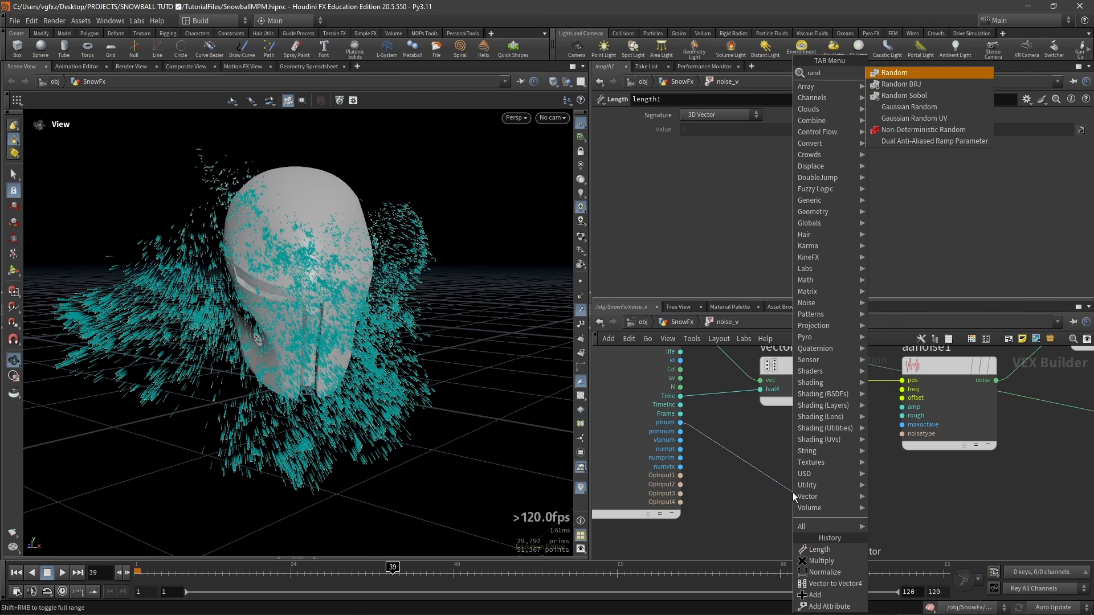
key(Return)
middle_drag(971, 495, 753, 502)
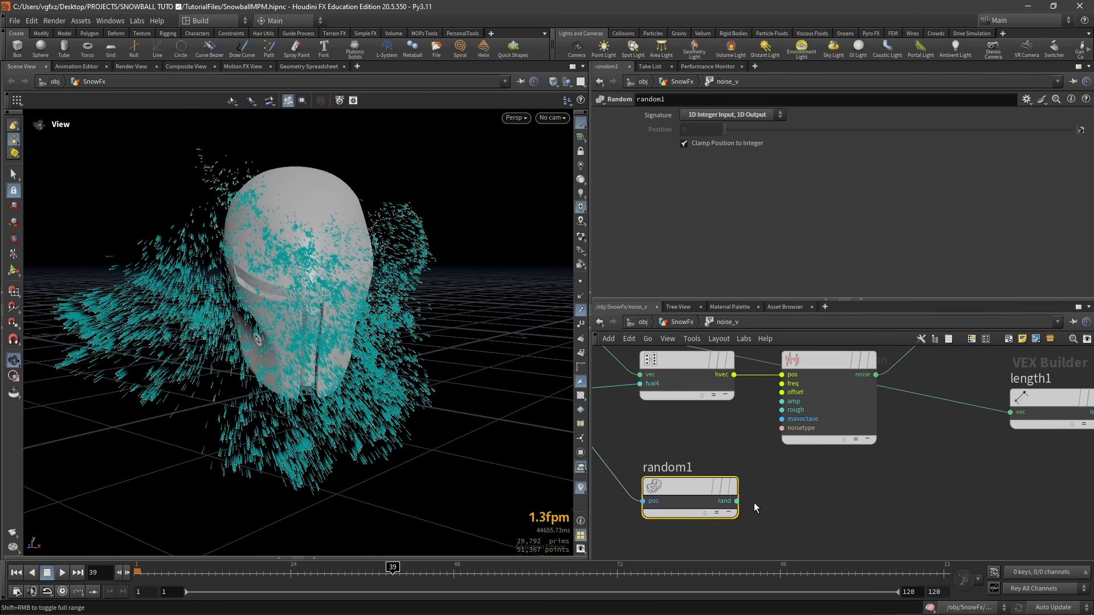
Add a Fit Range node fed by random1's rand output
click(737, 500)
key(Tab)
text(fit)
key(Return)
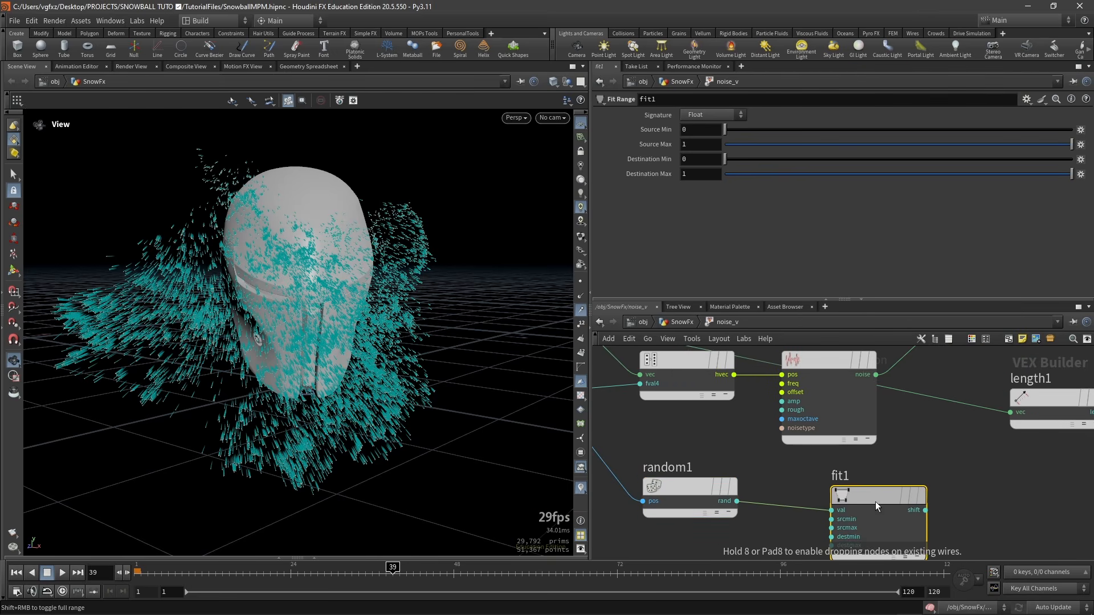
Set fit1's Destination Min to 0.9 and reposition fit1 and random1 below the noise branch
click(704, 160)
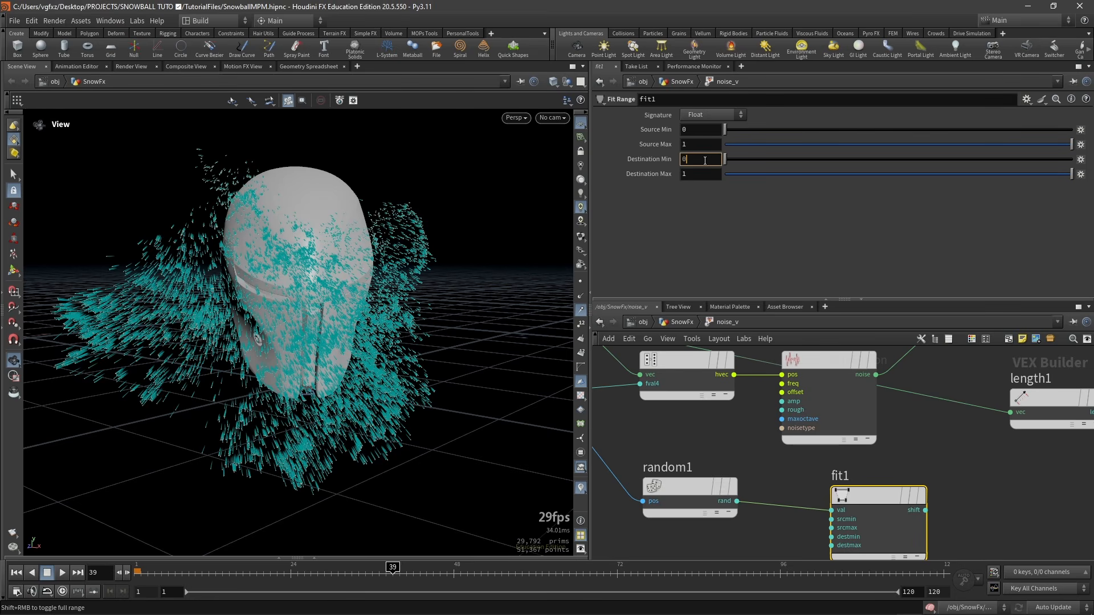
click(941, 432)
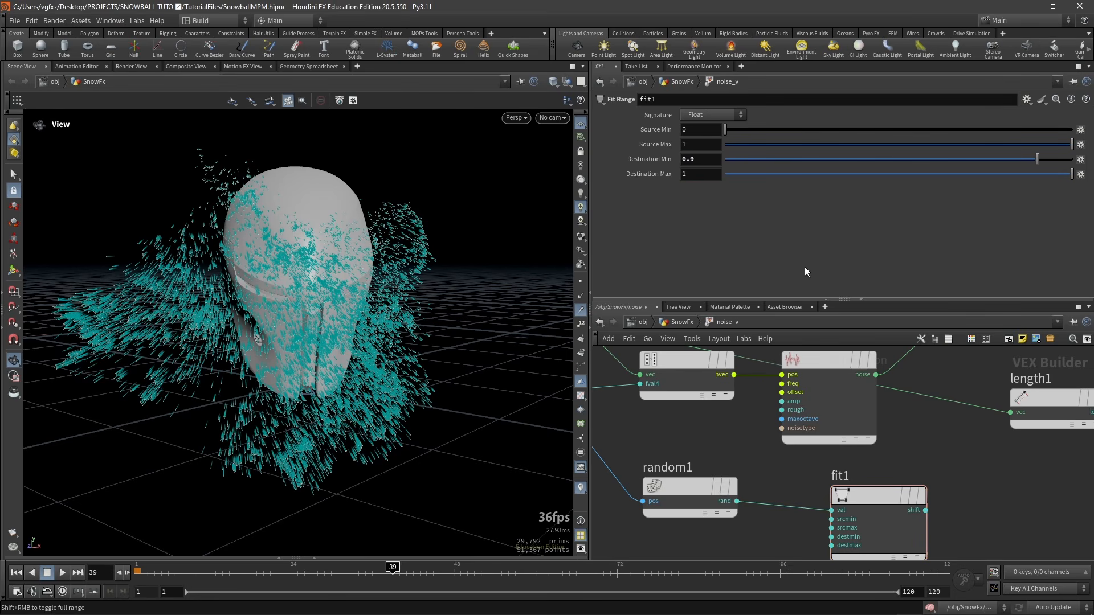
scroll(975, 490, down, 4)
middle_drag(975, 491, 787, 470)
drag(735, 473, 804, 467)
drag(618, 467, 662, 468)
drag(804, 471, 809, 472)
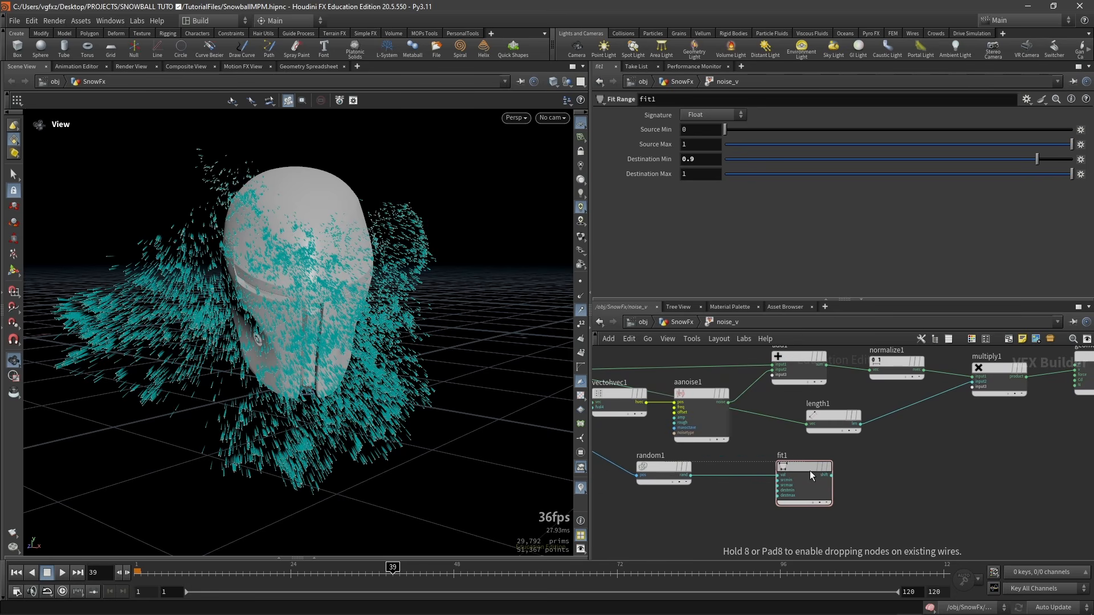
Wire fit1's shift output into multiply1's third input and return to the SnowFx network
middle_drag(889, 486, 799, 515)
scroll(821, 508, up, 2)
scroll(821, 508, up, 1)
drag(705, 502, 907, 375)
scroll(421, 279, up, 3)
drag(422, 279, 309, 342)
scroll(347, 295, down, 3)
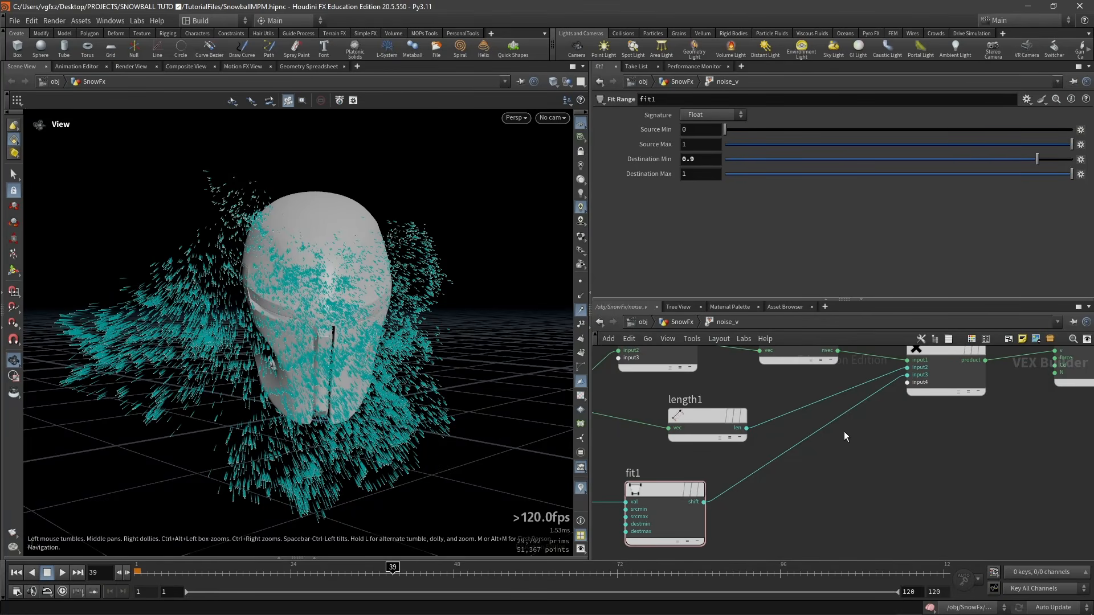
key(u)
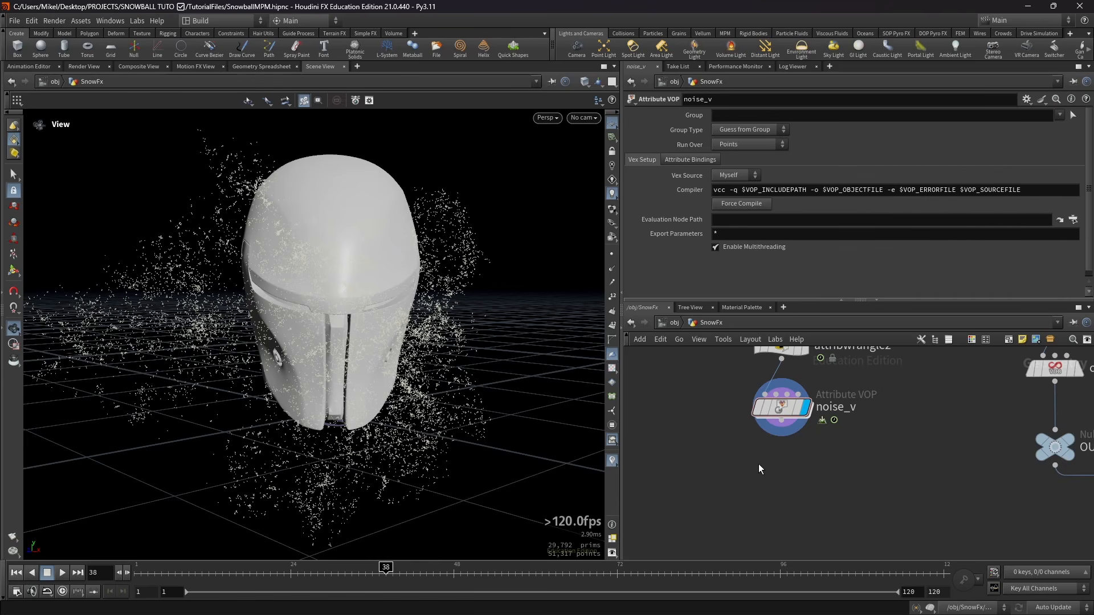
Temporarily display the point velocity trails and inspect their directions around the helmet
mouse_move(188, 321)
mouse_down()
mouse_move(194, 339)
mouse_move(209, 328)
mouse_up()
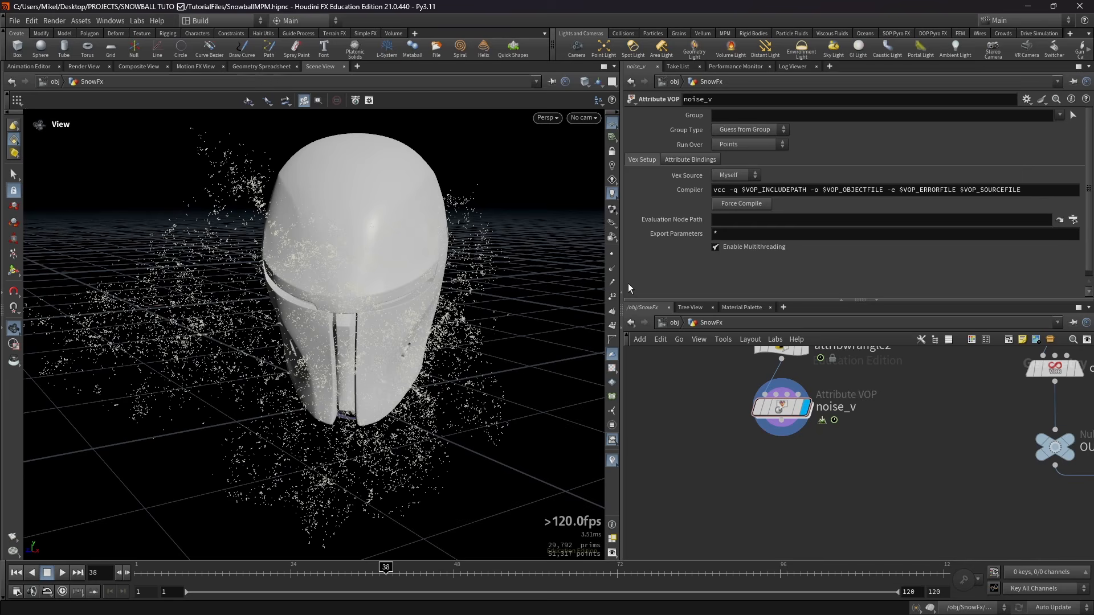
click(612, 282)
drag(249, 342, 217, 268)
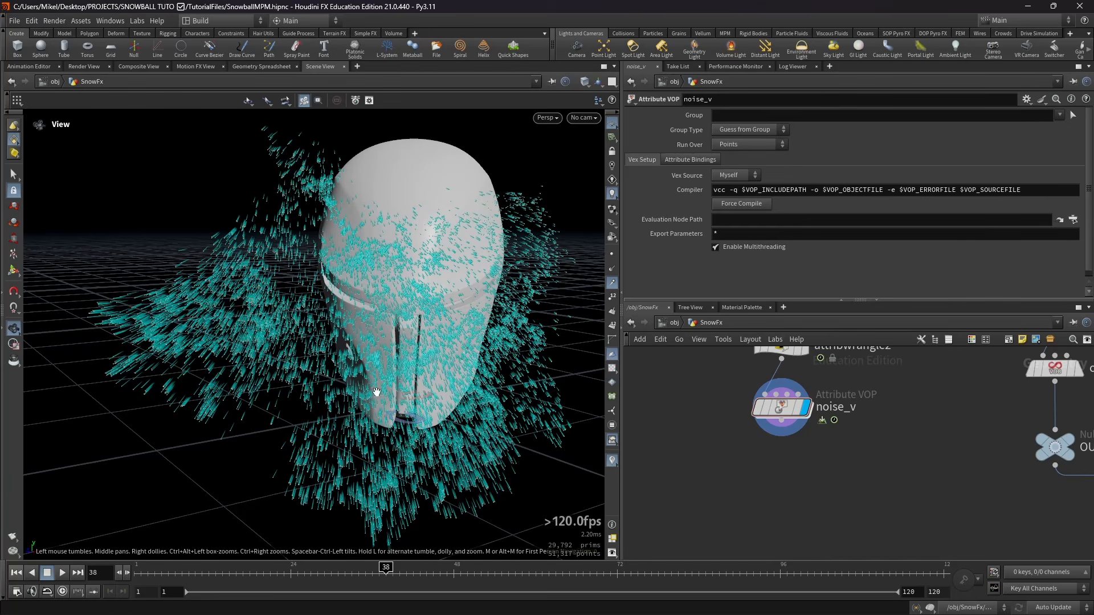
drag(468, 353, 242, 329)
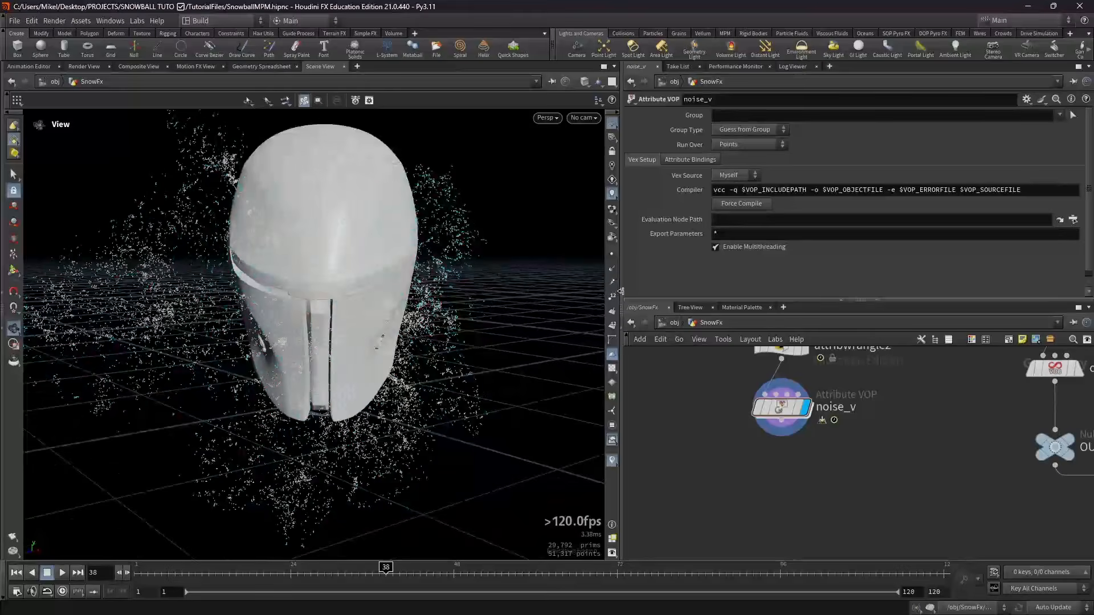
Add an Attribute Wrangle below noise_v, connect it to that node's output and display it
click(781, 437)
key(Tab)
text(attribw)
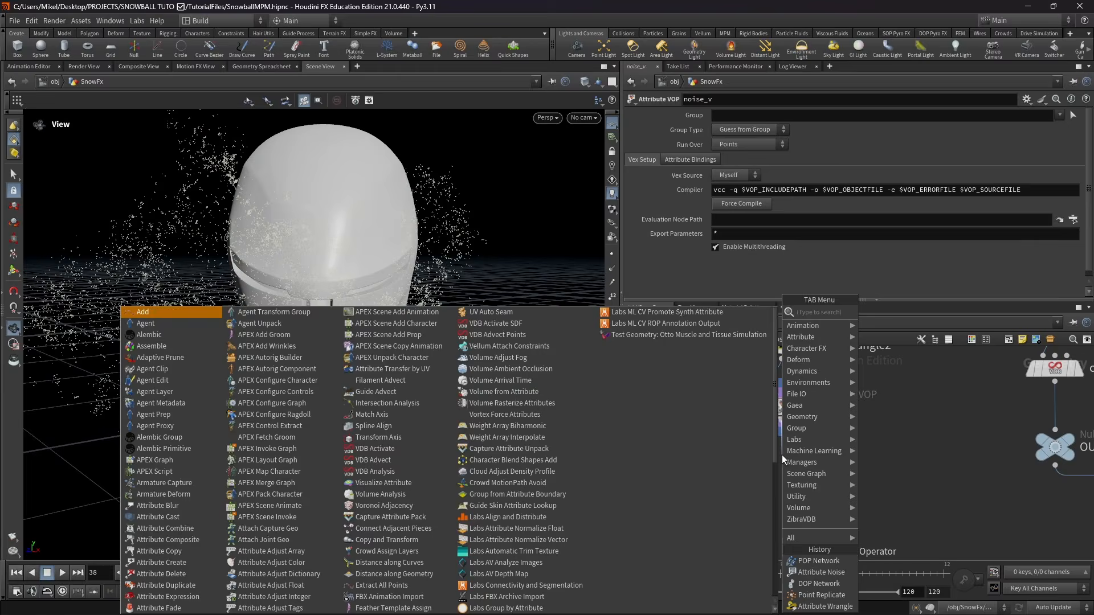
key(Return)
click(782, 458)
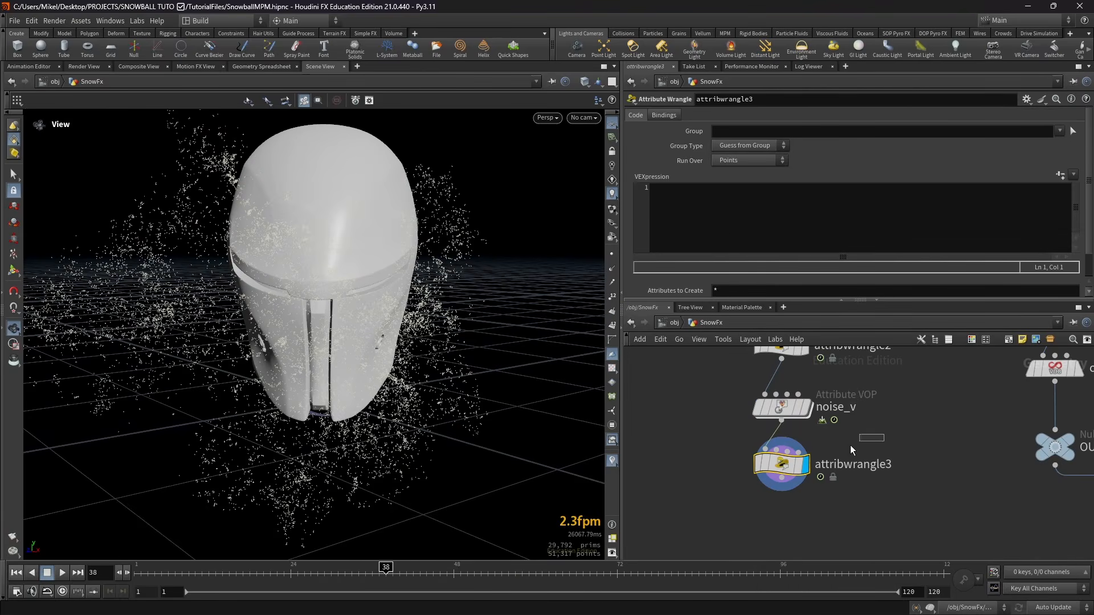
click(686, 198)
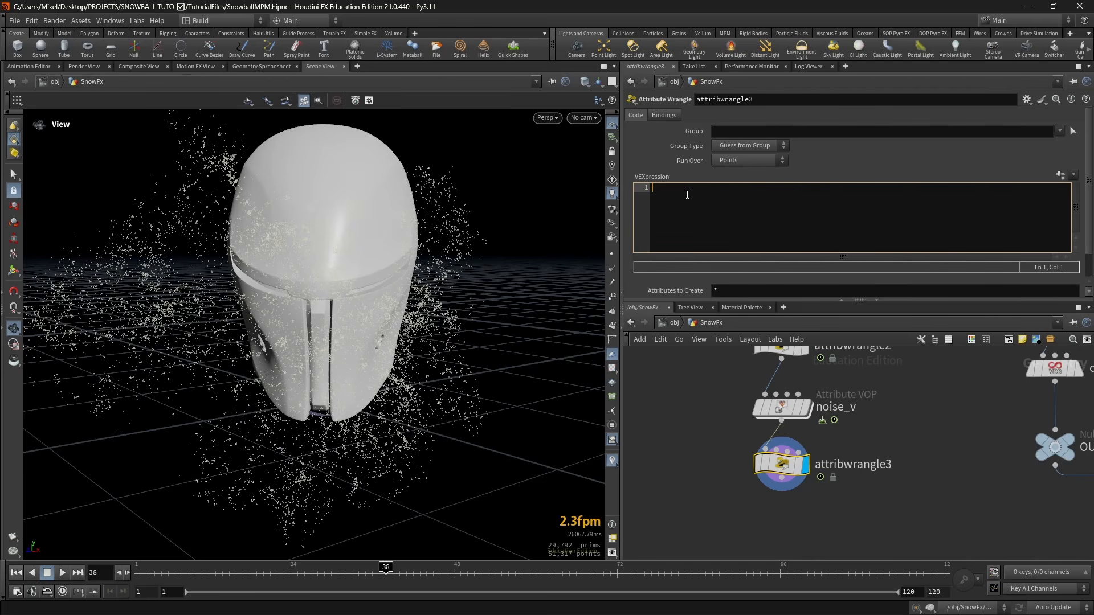
text(@replicate = clamp(length(@v) * 0.)
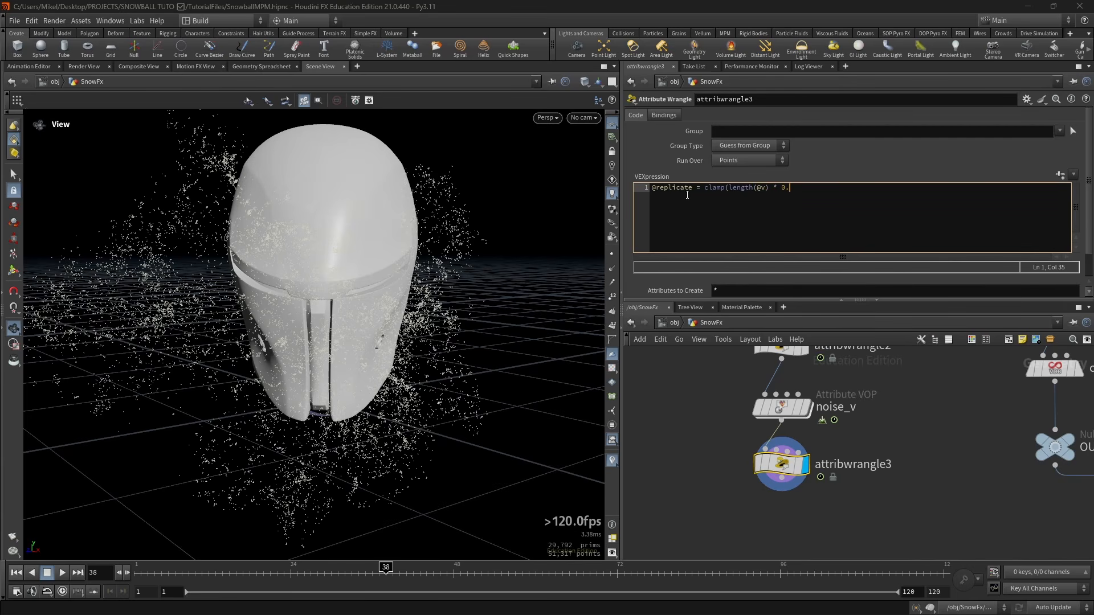
text(1, 1,ch()
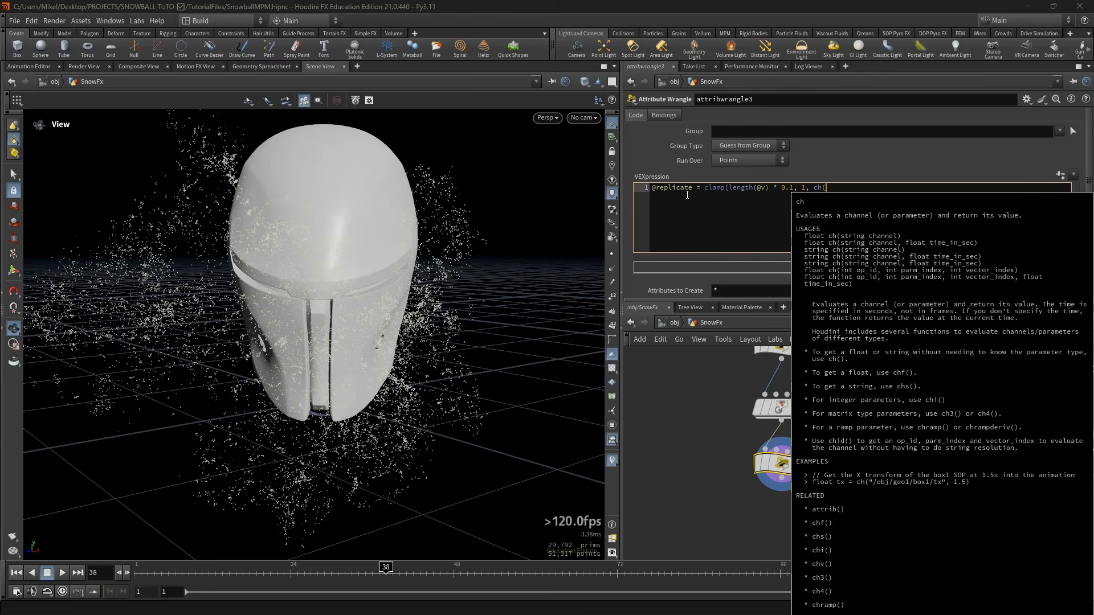
text('max_pts)
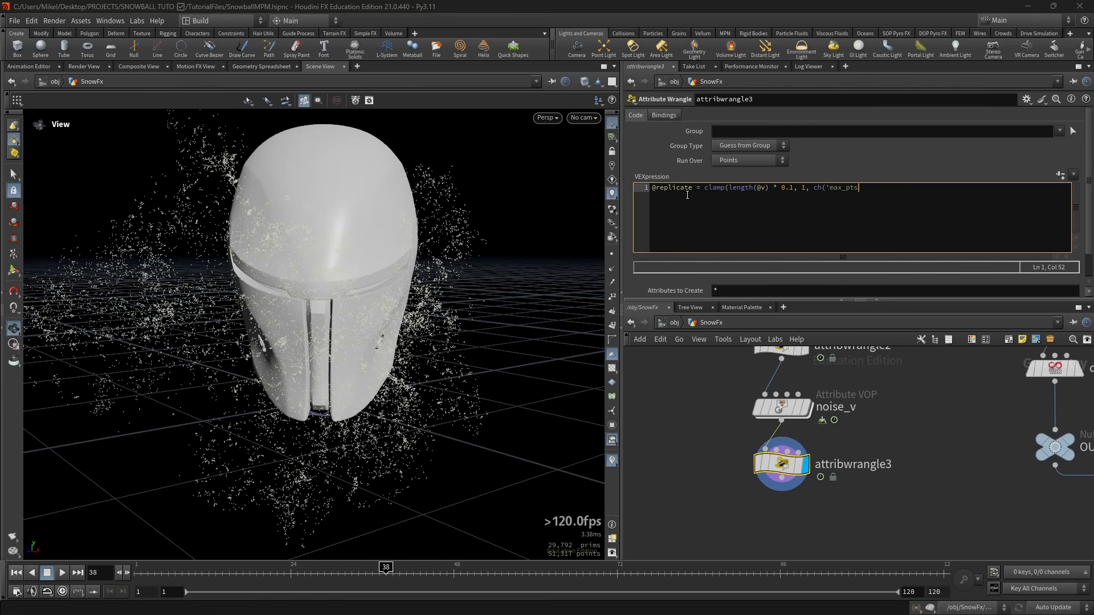
text('));)
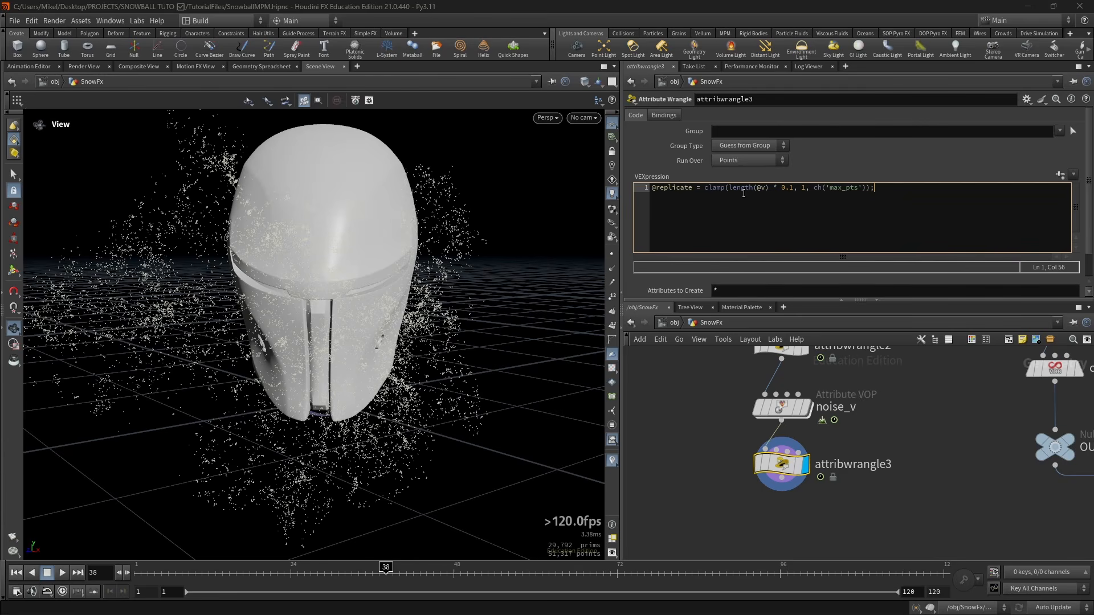
Create the wrangle's Max Pts parameter from its expression and set it to 1
click(1060, 174)
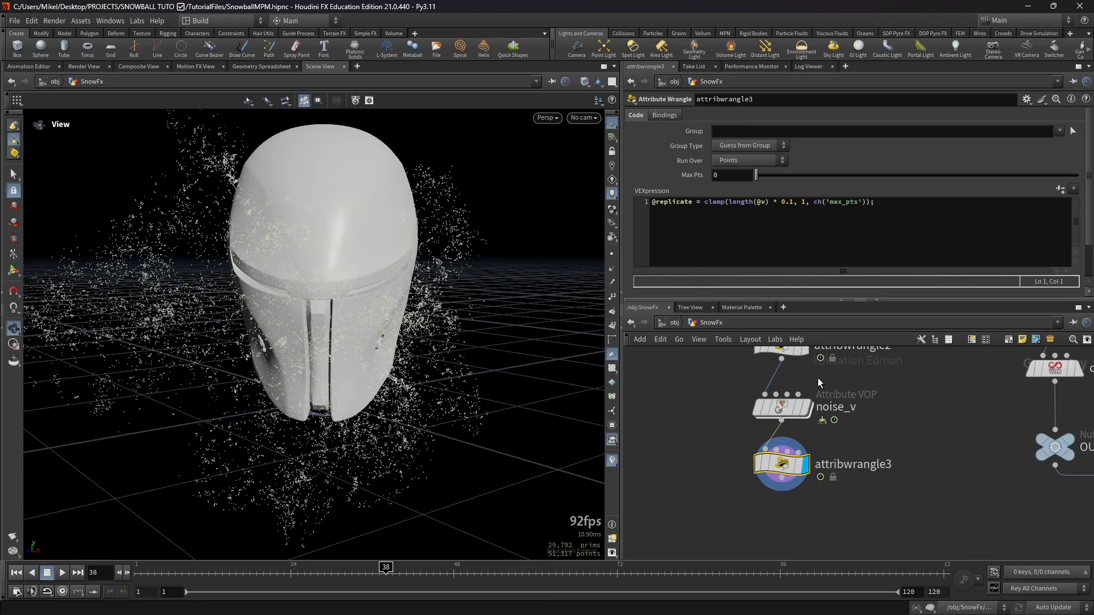
click(719, 176)
text(1)
key(Return)
Add a Point Replicate node below attribwrangle3
scroll(707, 433, down, 2)
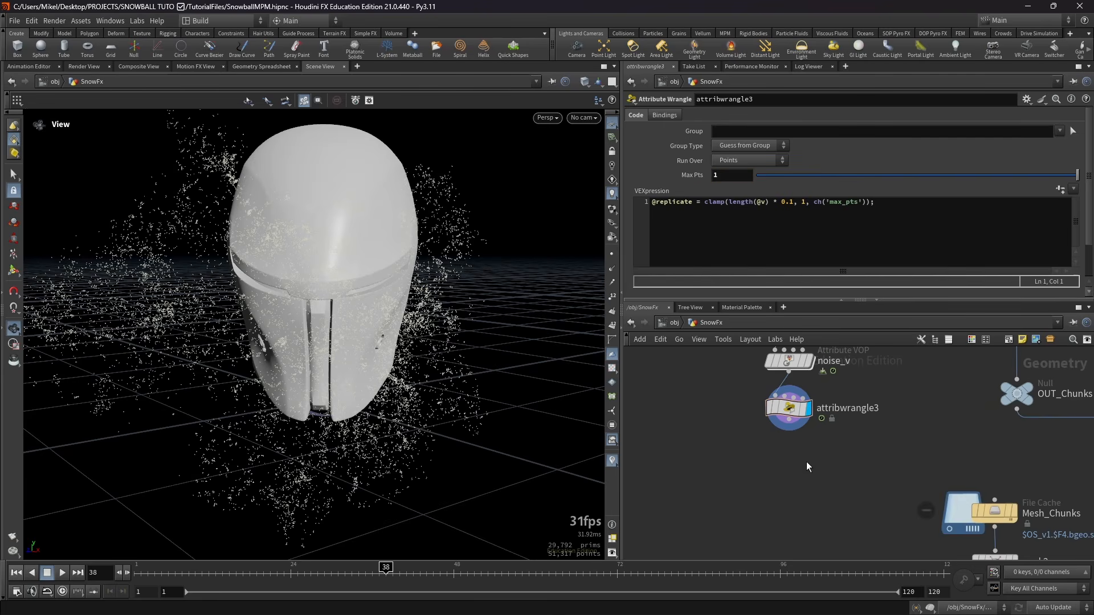
key(Tab)
text(point re)
key(Down)
key(Return)
click(784, 483)
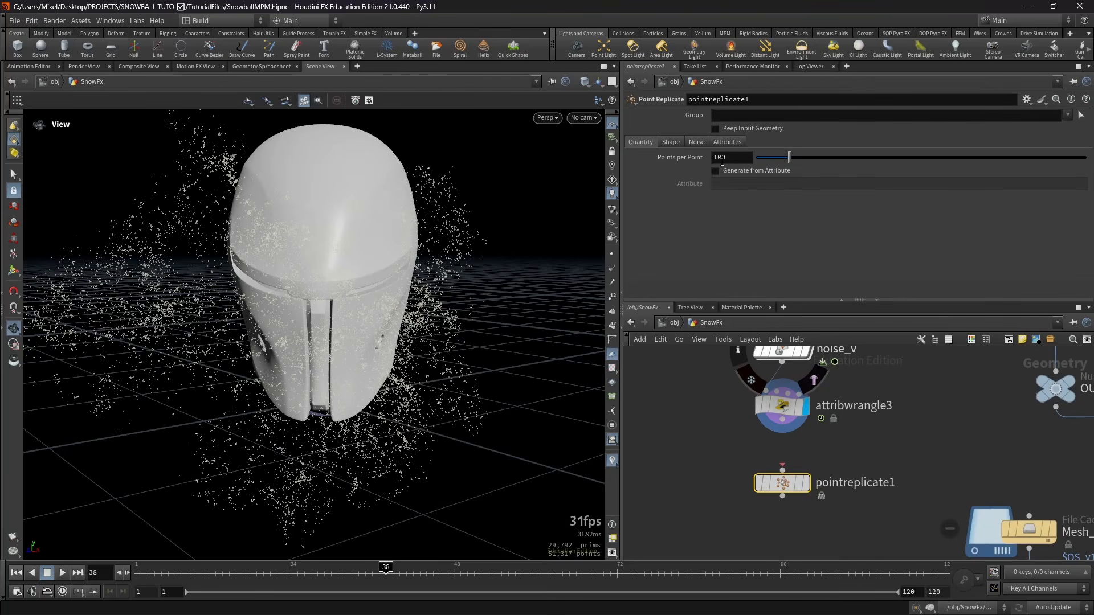
Set Points per Point to 1 on the Point Replicate node and enable Keep Input Geometry and Generate from Attribute
click(734, 156)
key(Return)
click(713, 128)
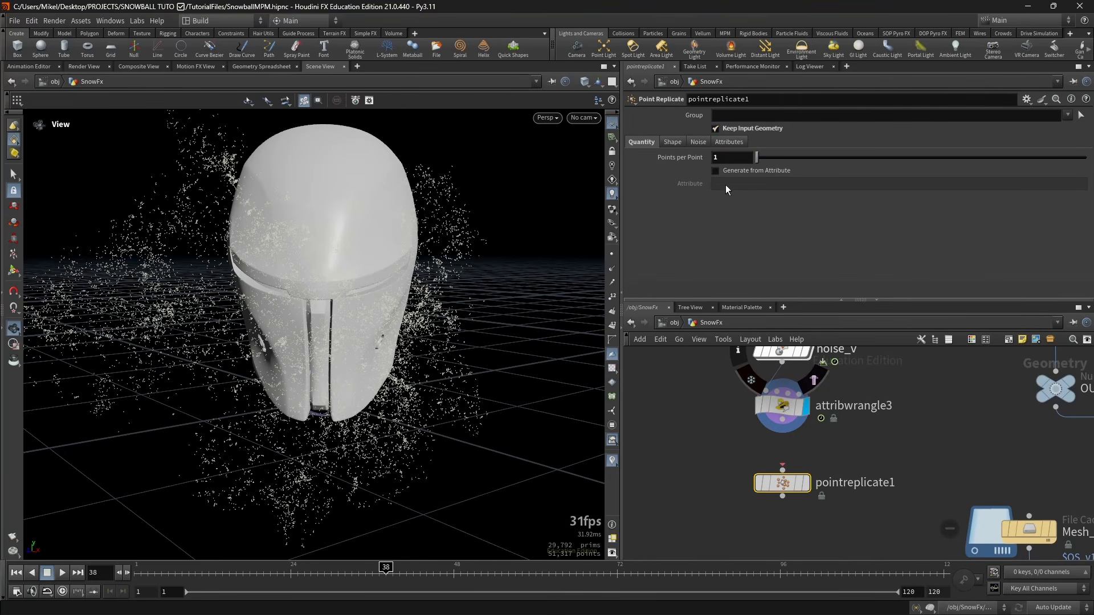
click(719, 170)
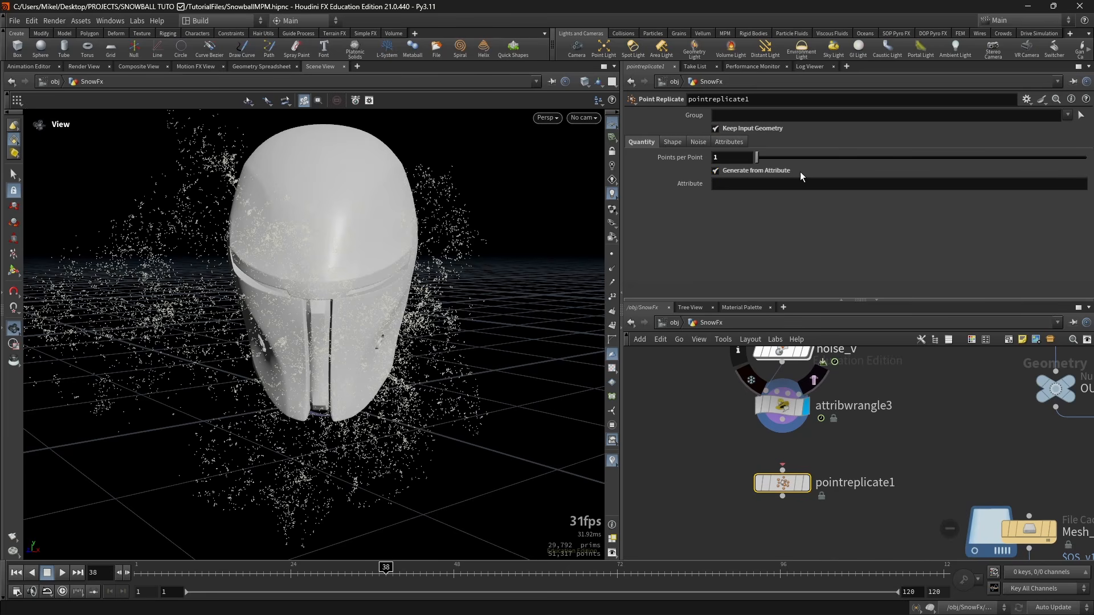
Copy the replicate attribute name from attribwrangle3's code into pointreplicate1's generation Attribute
click(781, 405)
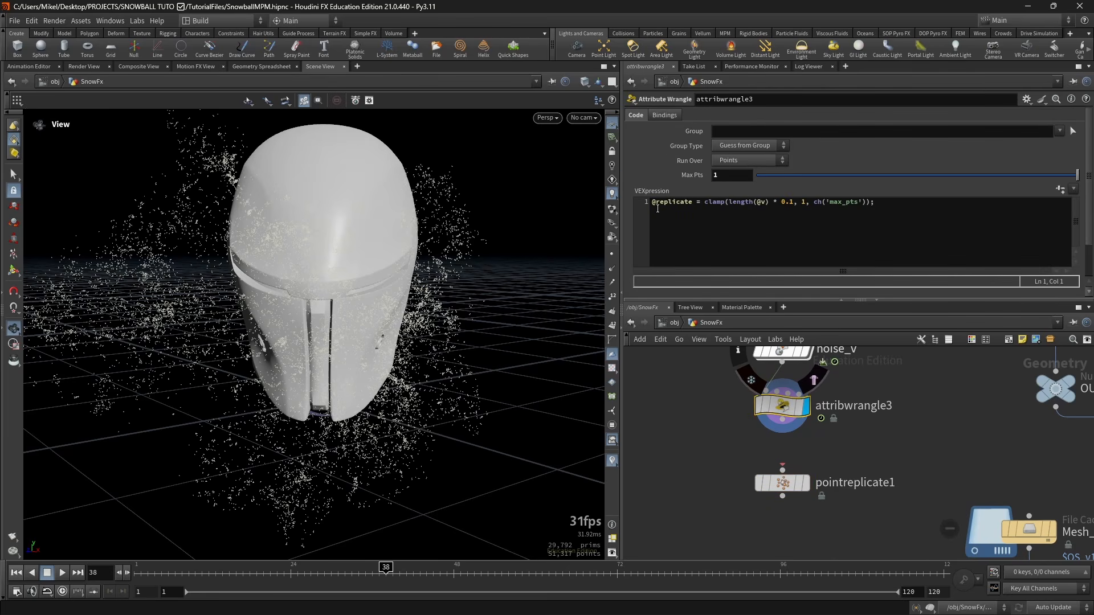
drag(655, 202, 692, 201)
key(ctrl+c)
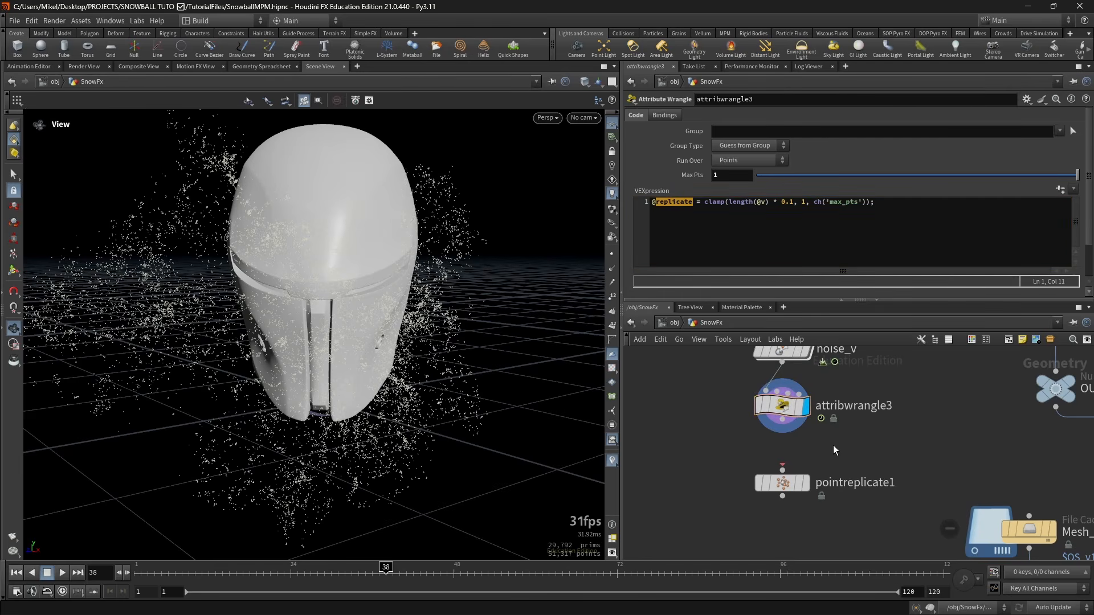
click(784, 482)
click(742, 183)
key(ctrl+v)
Connect attribwrangle3's output to pointreplicate1, display it and compare the points before and after replication
drag(782, 419, 784, 463)
click(806, 460)
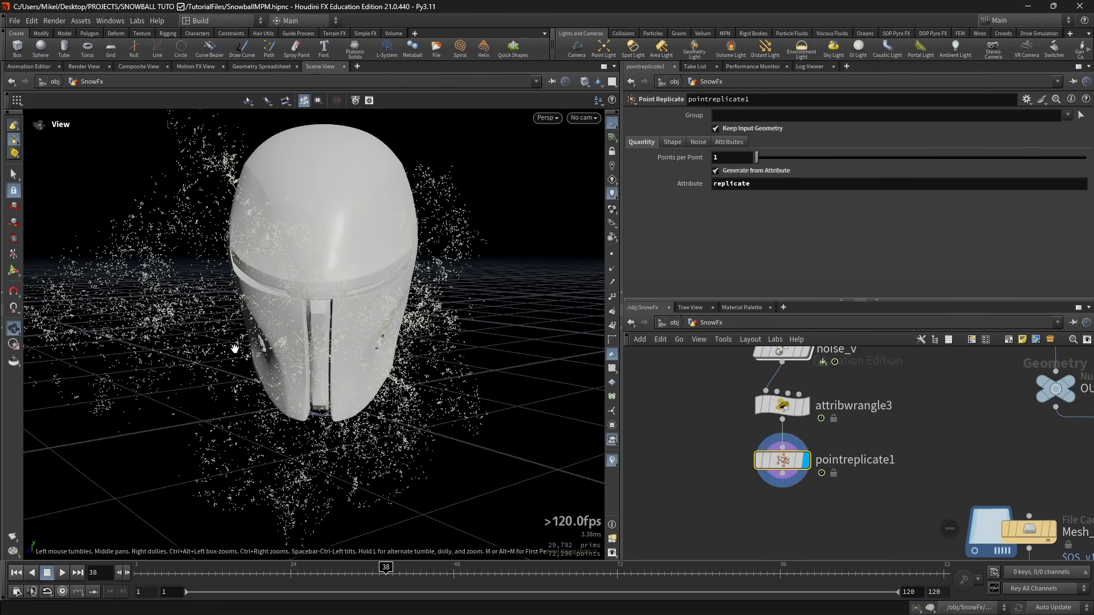
scroll(234, 347, down, 3)
scroll(266, 378, up, 2)
scroll(282, 350, up, 1)
scroll(280, 347, up, 1)
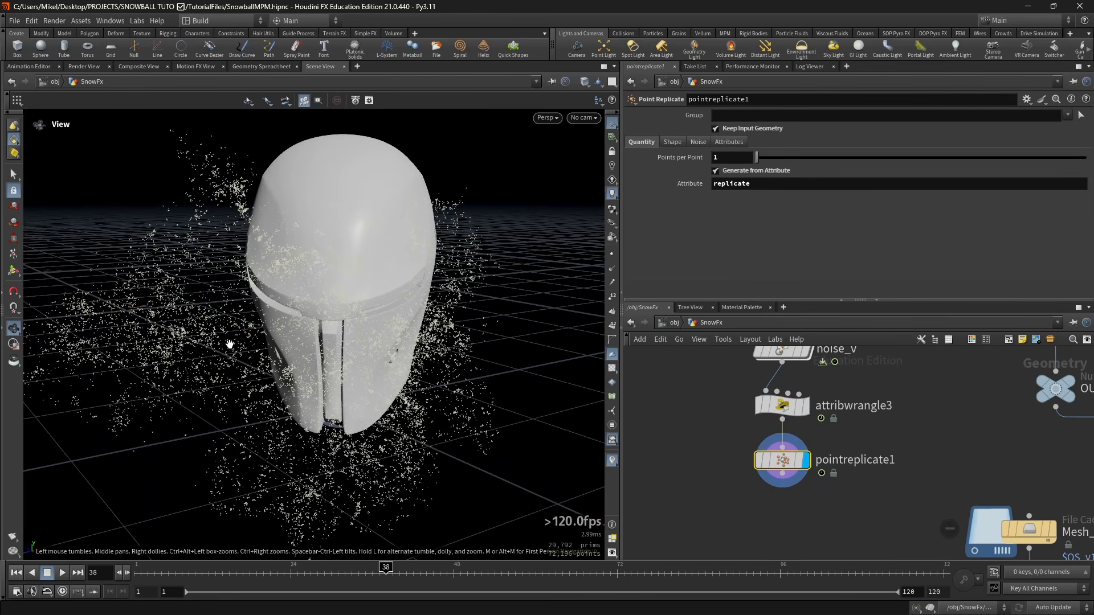
click(805, 406)
click(806, 461)
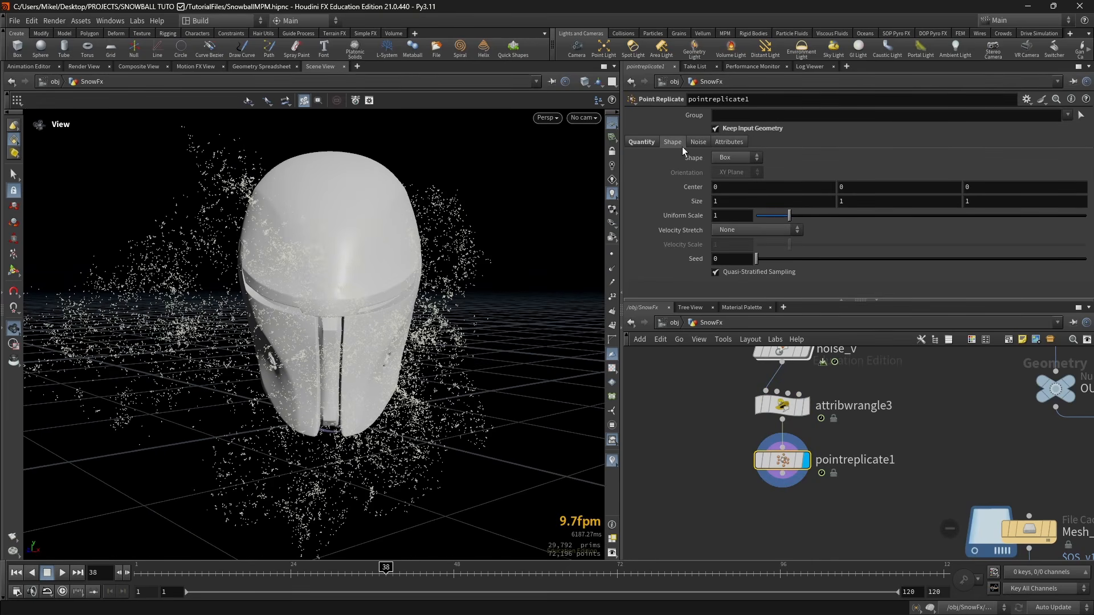
Set pointreplicate1's shape to Cylinder with a uniform scale of 0.05
click(731, 159)
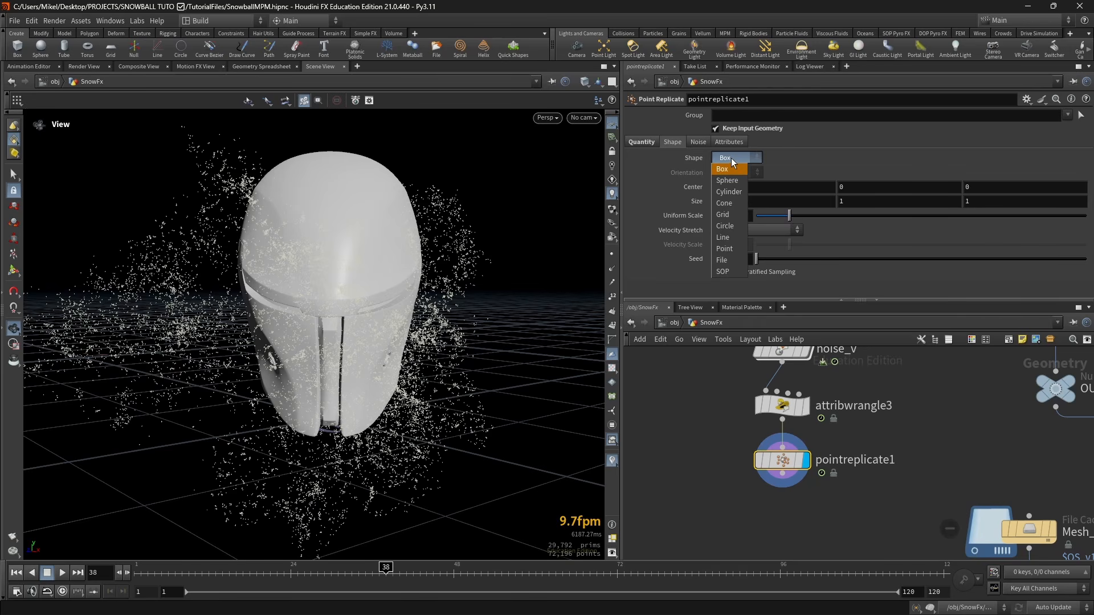
click(731, 191)
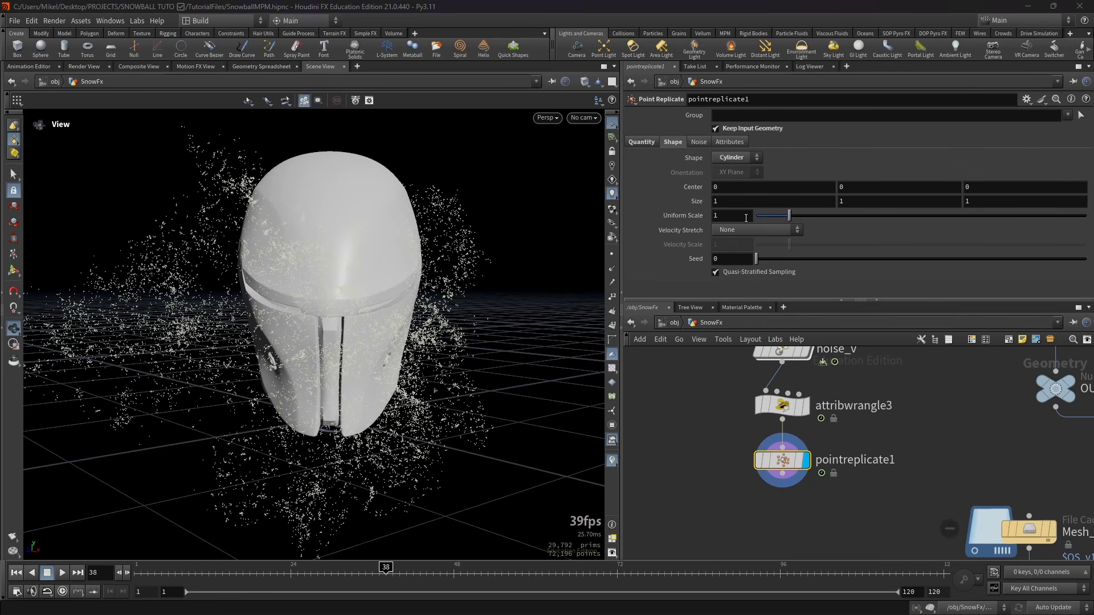
click(736, 216)
key(BackSpace)
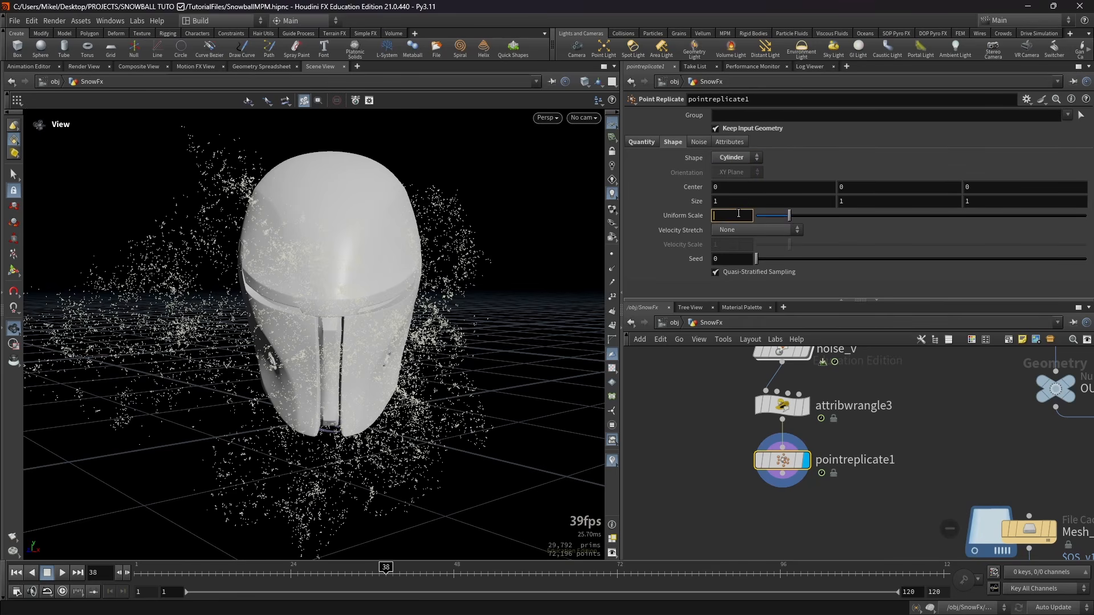
text(0.05)
key(Return)
Set Velocity Stretch to Ignore Geometry Scale with a Velocity Scale of 1/$FPS
click(740, 230)
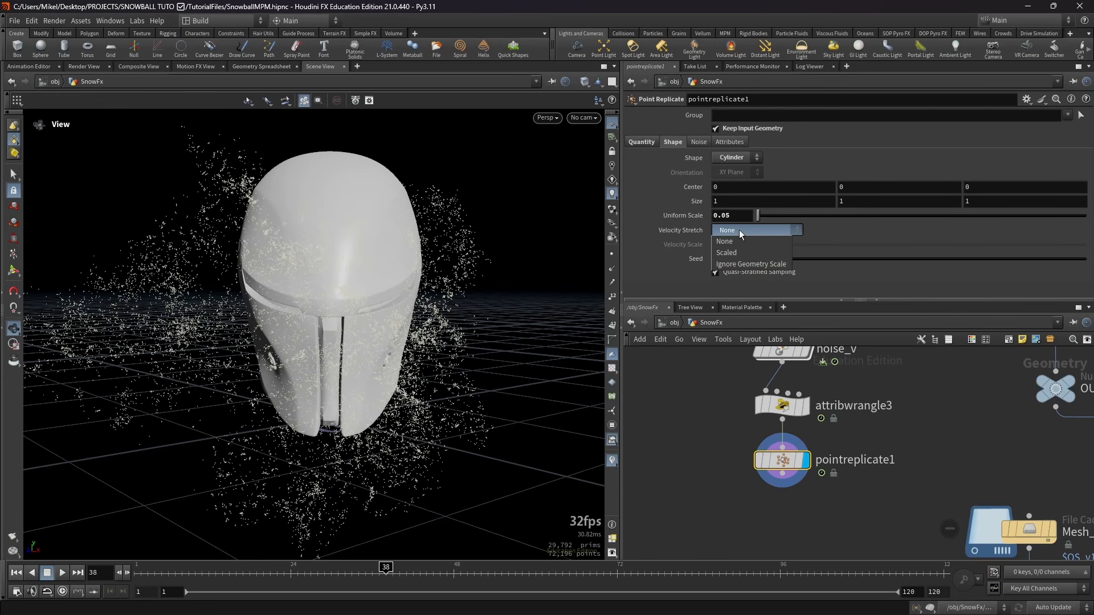
click(741, 264)
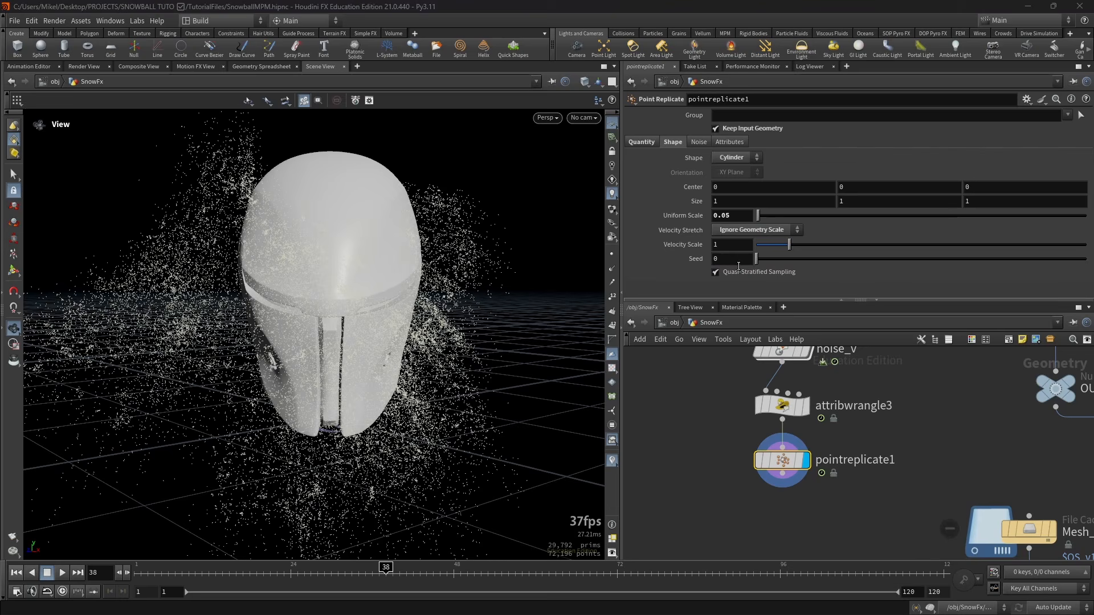
click(740, 245)
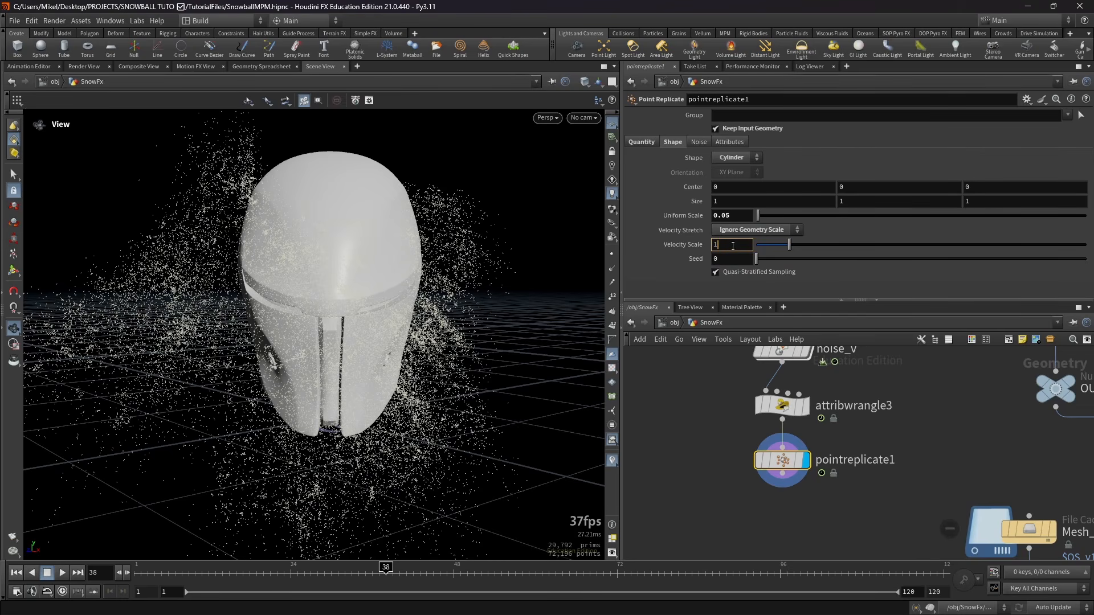
text(/)
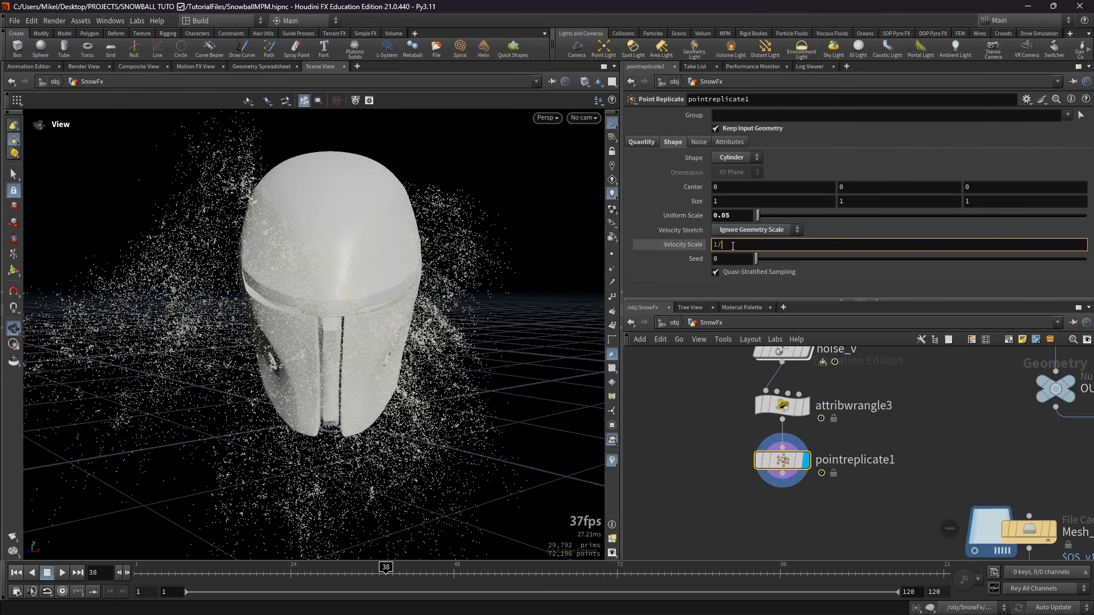
text($FPS)
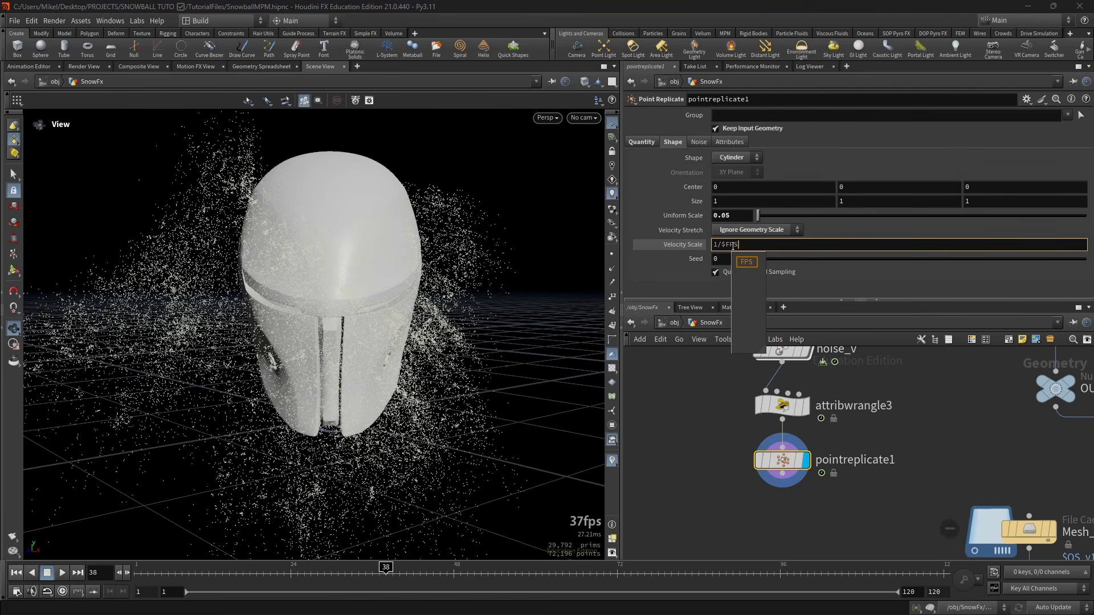
key(Return)
Review attribwrangle3's Max Pts setting and scrub the timeline to examine the replicated points around the helmet
drag(205, 337, 213, 384)
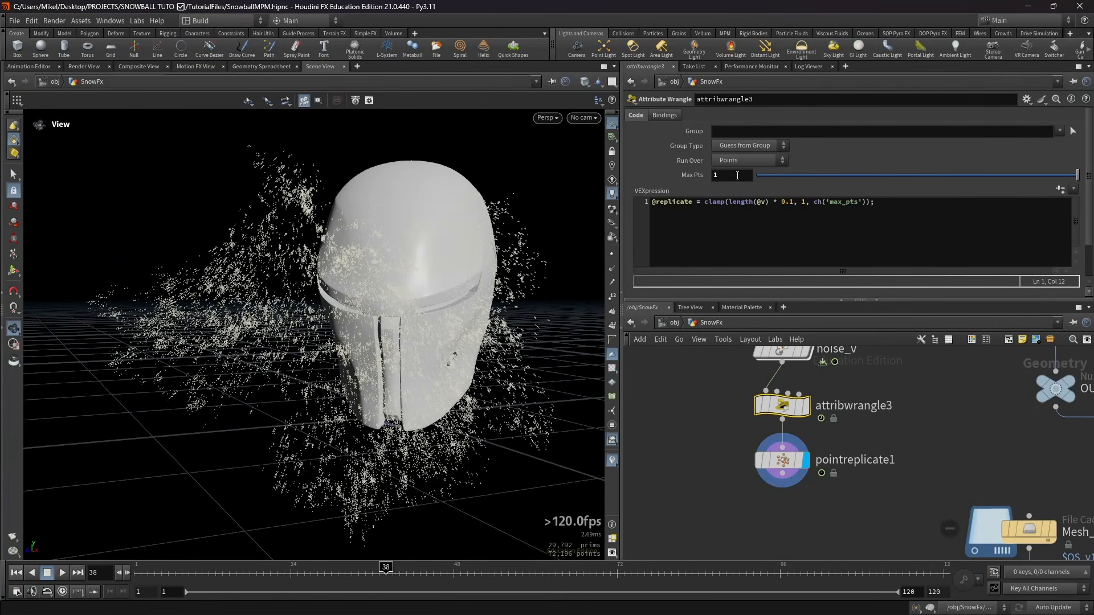
click(737, 176)
drag(844, 522, 755, 420)
click(782, 406)
mouse_move(385, 568)
mouse_down()
mouse_move(336, 567)
mouse_move(436, 563)
mouse_move(388, 564)
mouse_up()
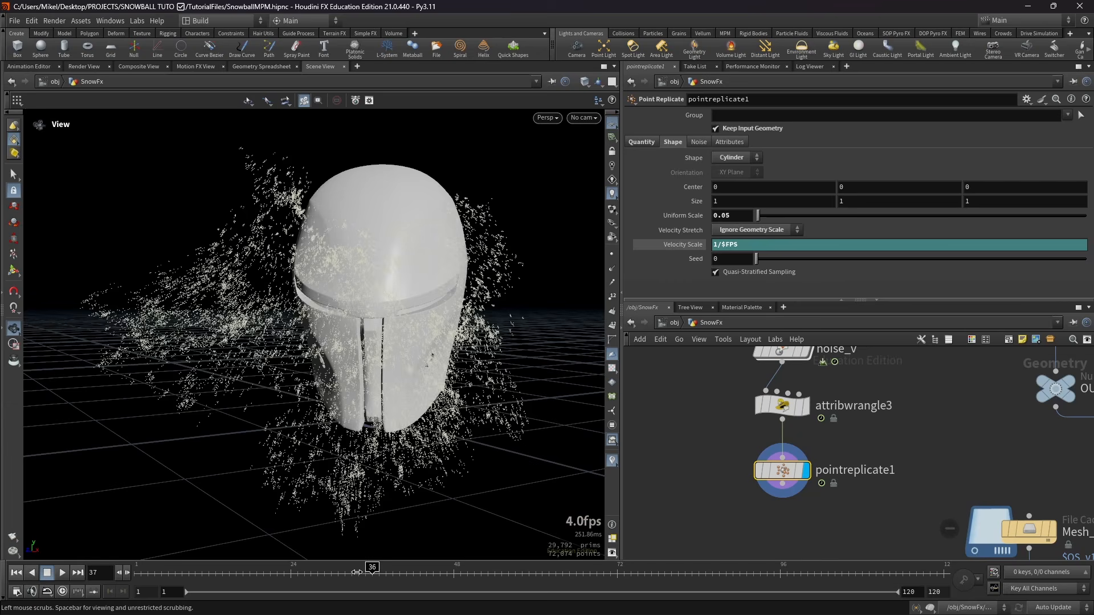
Examine the replicated points around the helmet from several angles
middle_drag(794, 511, 778, 449)
scroll(777, 450, up, 1)
drag(338, 321, 209, 264)
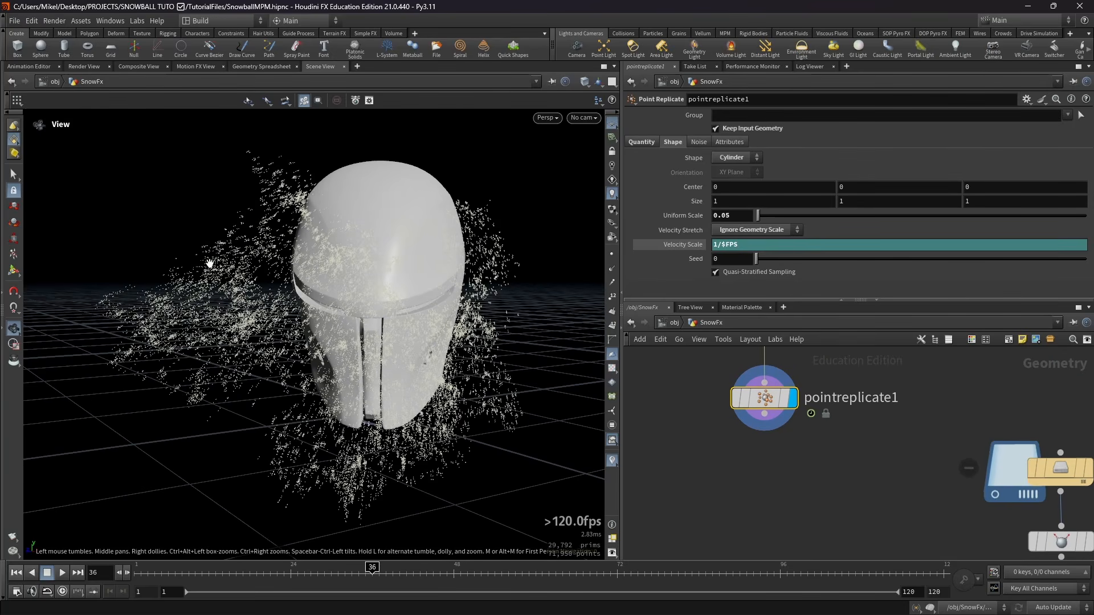
scroll(209, 294, up, 3)
drag(230, 299, 225, 341)
scroll(314, 373, down, 1)
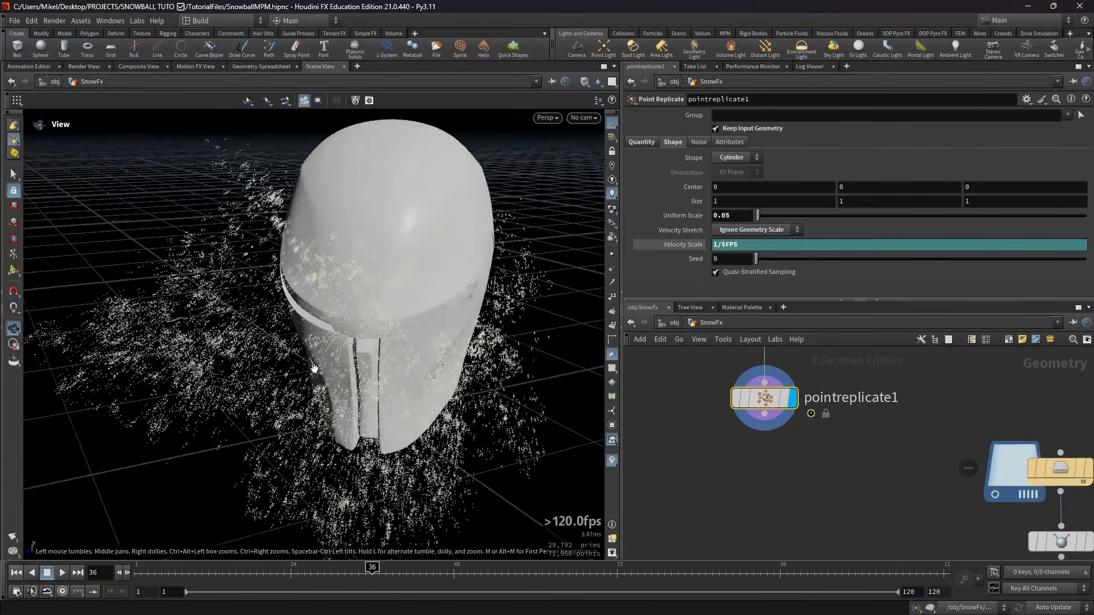
drag(313, 374, 403, 337)
scroll(365, 342, down, 1)
Add and display an Attribute Noise node after pointreplicate1, with P as its vector attribute
key(Tab)
text(attnoise)
key(Return)
click(767, 462)
scroll(403, 328, up, 1)
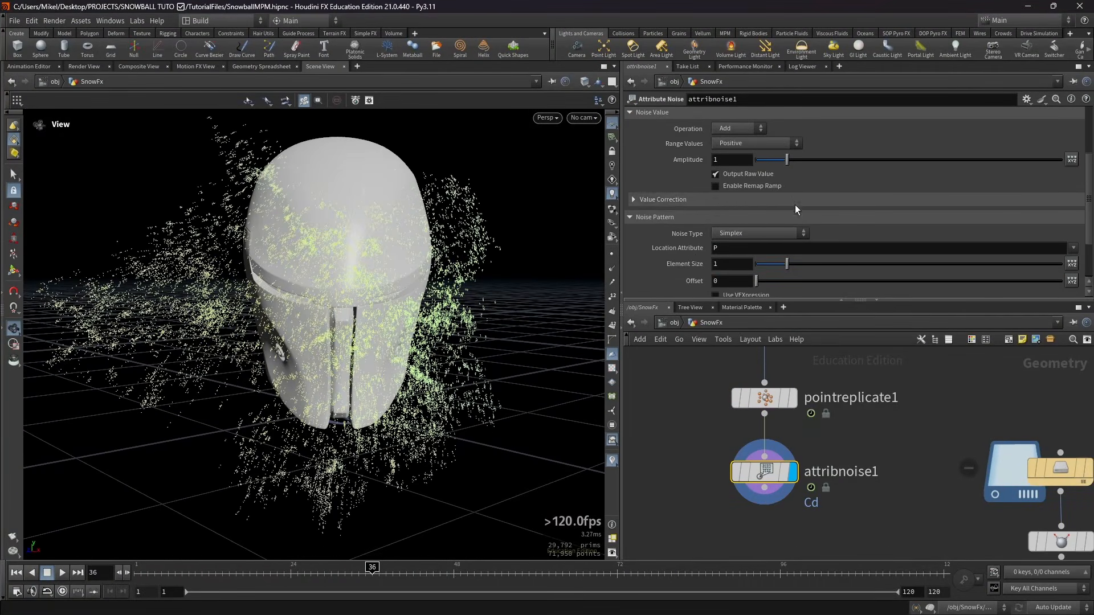
scroll(811, 190, up, 3)
double_click(773, 163)
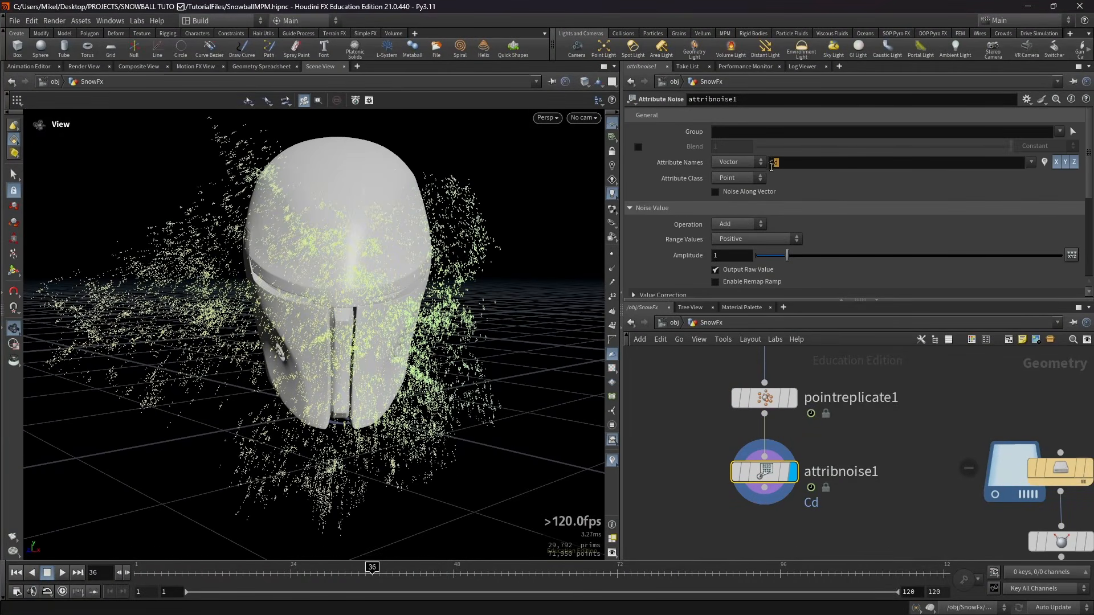
text(P)
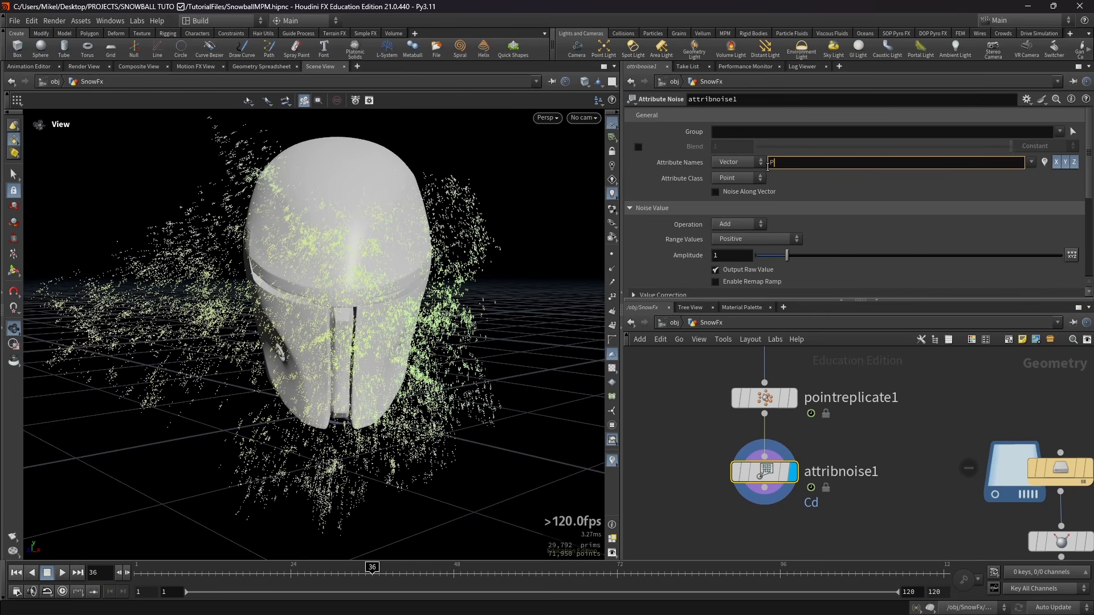
key(Return)
Set attribnoise1's range values to Zero Centered and its amplitude to 0.01
scroll(826, 239, down, 1)
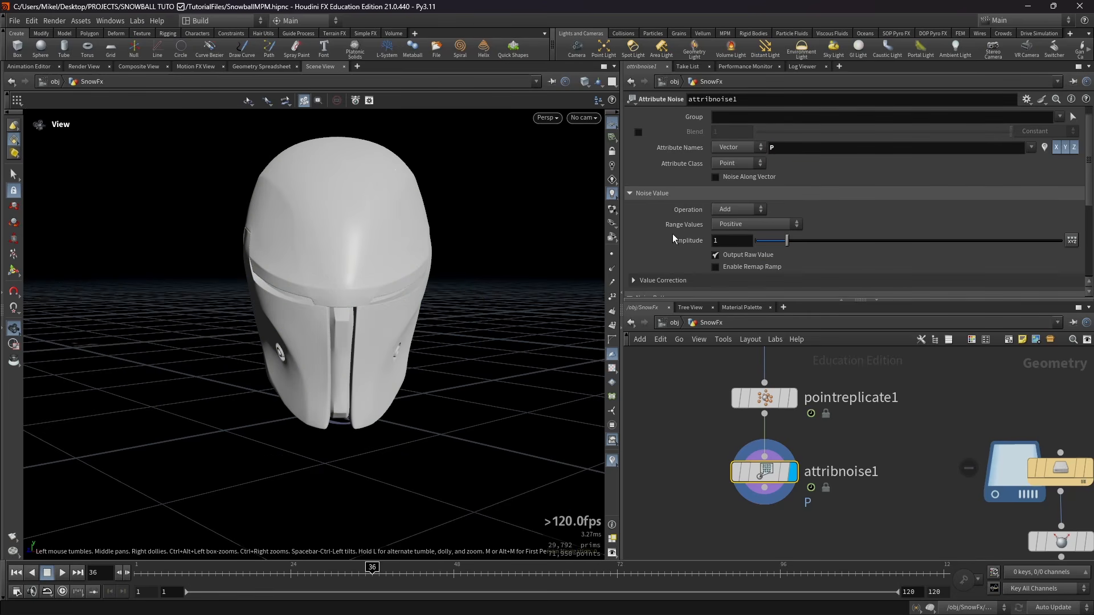
click(746, 226)
click(755, 247)
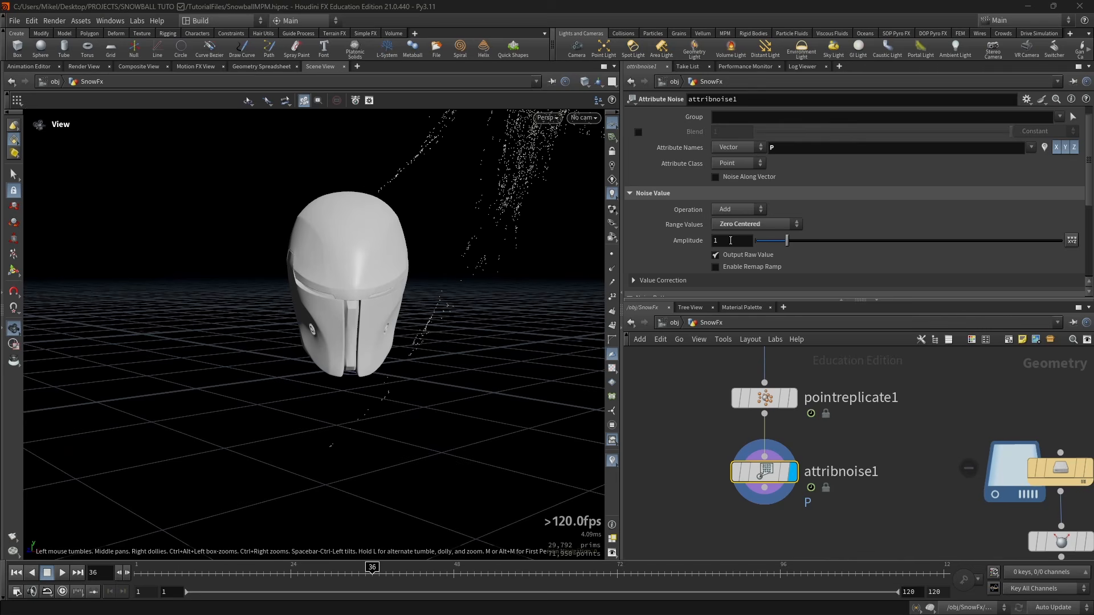
click(730, 241)
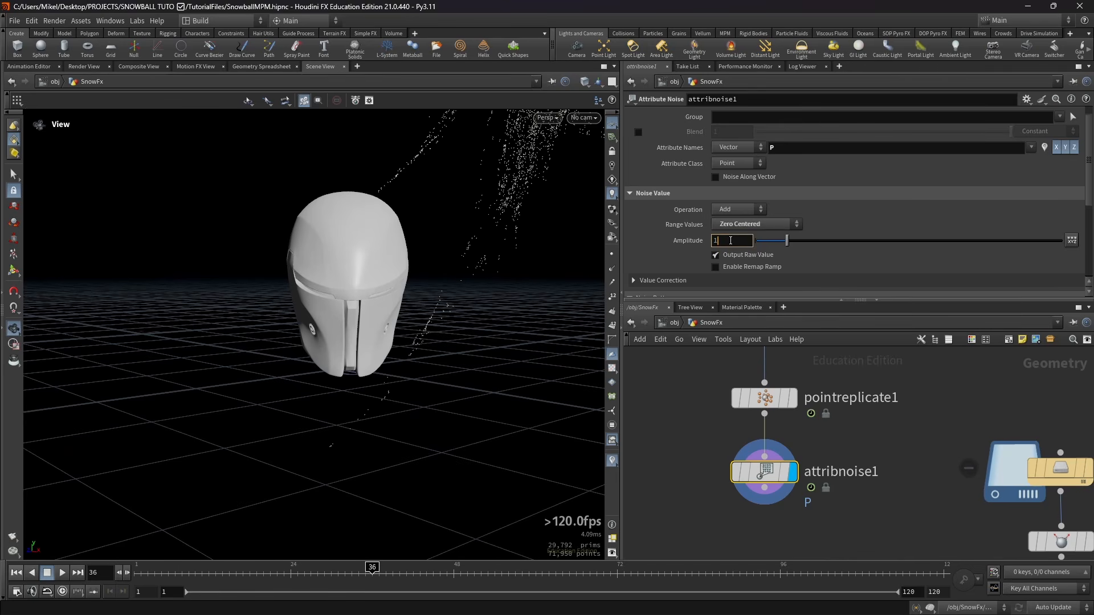
key(BackSpace)
text(0.01)
key(Return)
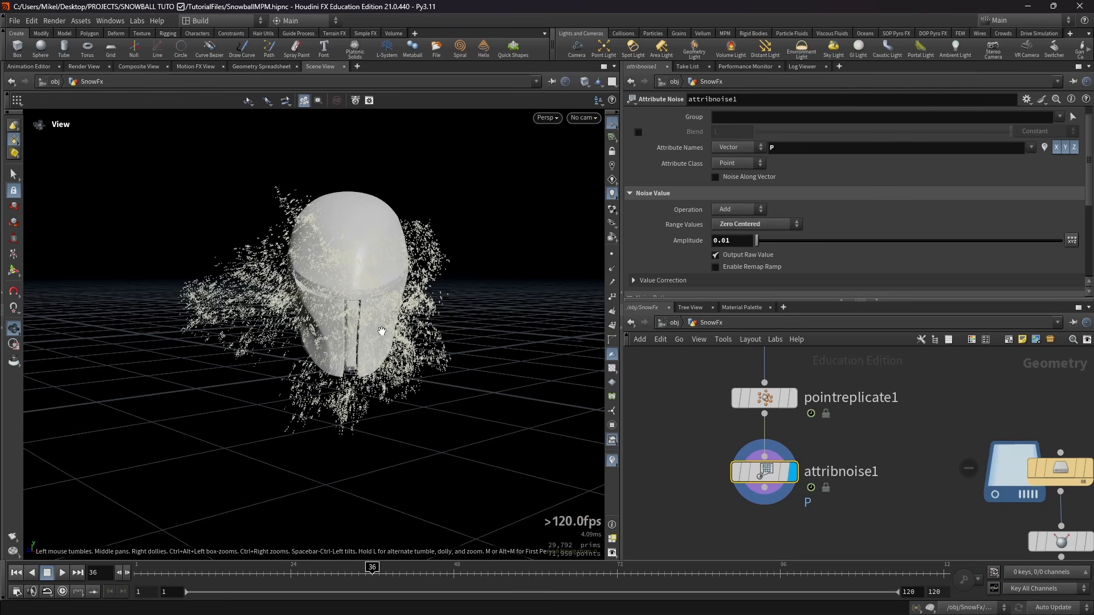
Examine how the position noise distributes the points around the helmet
drag(398, 272, 286, 313)
scroll(369, 319, up, 3)
scroll(361, 313, up, 3)
scroll(286, 313, down, 3)
drag(337, 363, 371, 281)
scroll(371, 281, up, 1)
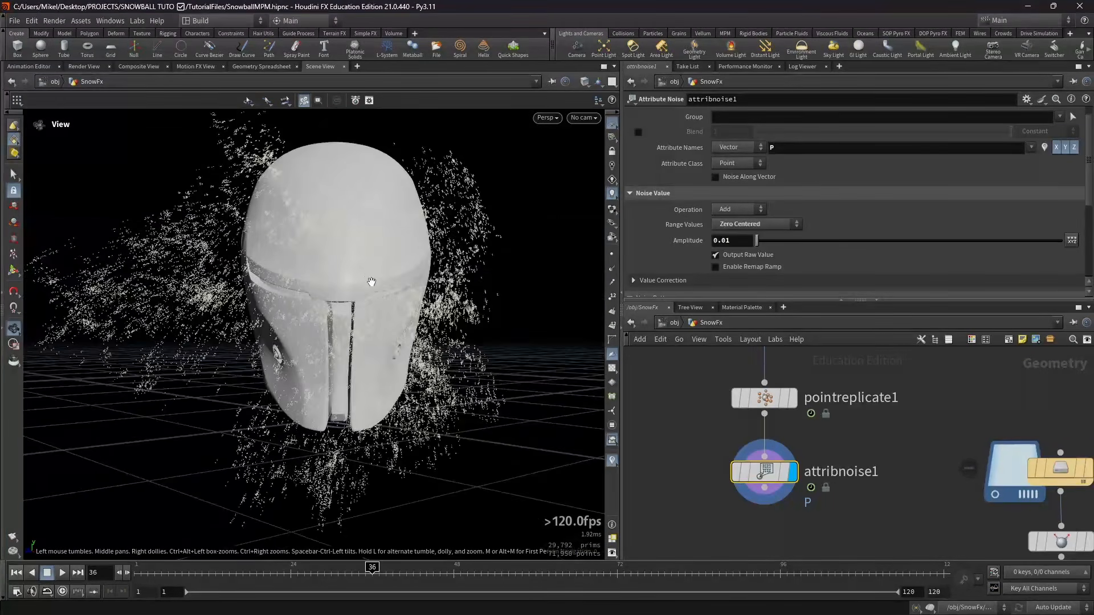
middle_drag(371, 280, 376, 325)
scroll(376, 325, down, 1)
Set attribnoise1's noise type to Fast with an element size of 0.025
scroll(658, 254, down, 2)
click(741, 195)
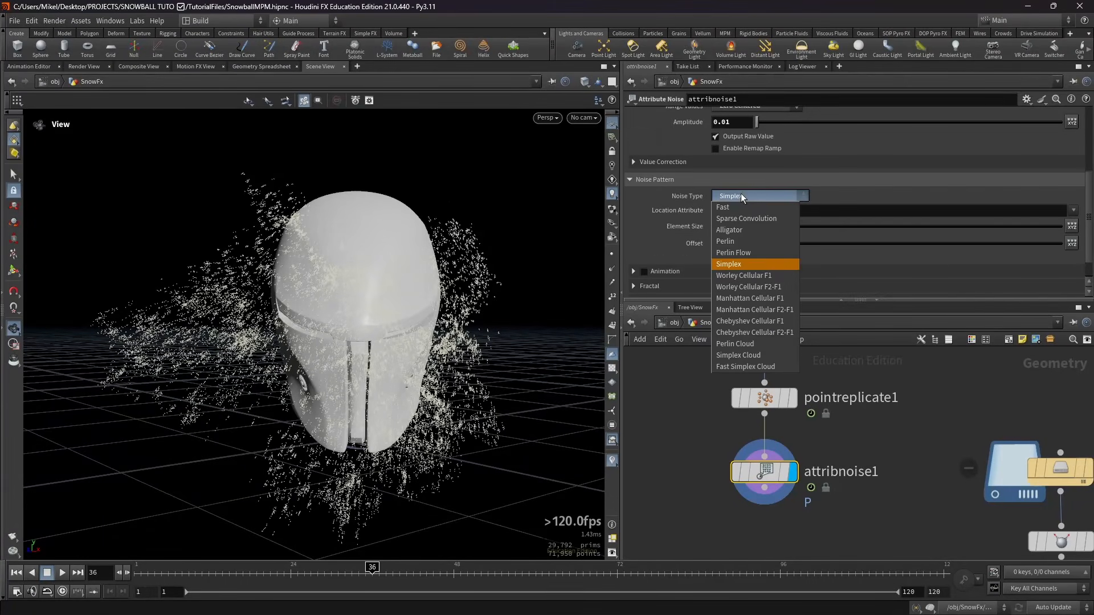
click(732, 206)
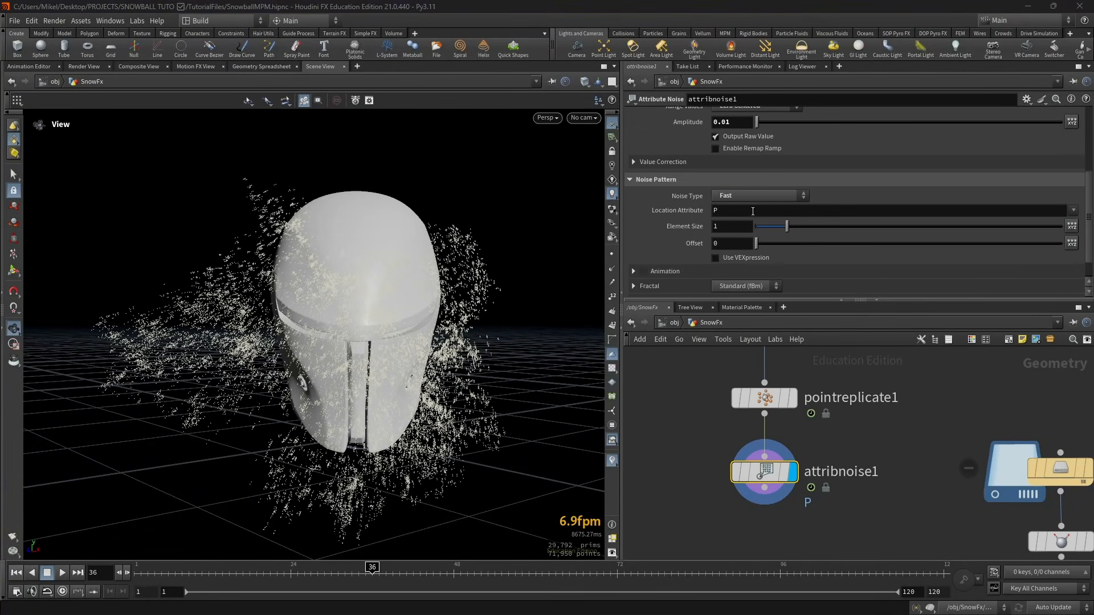
click(742, 226)
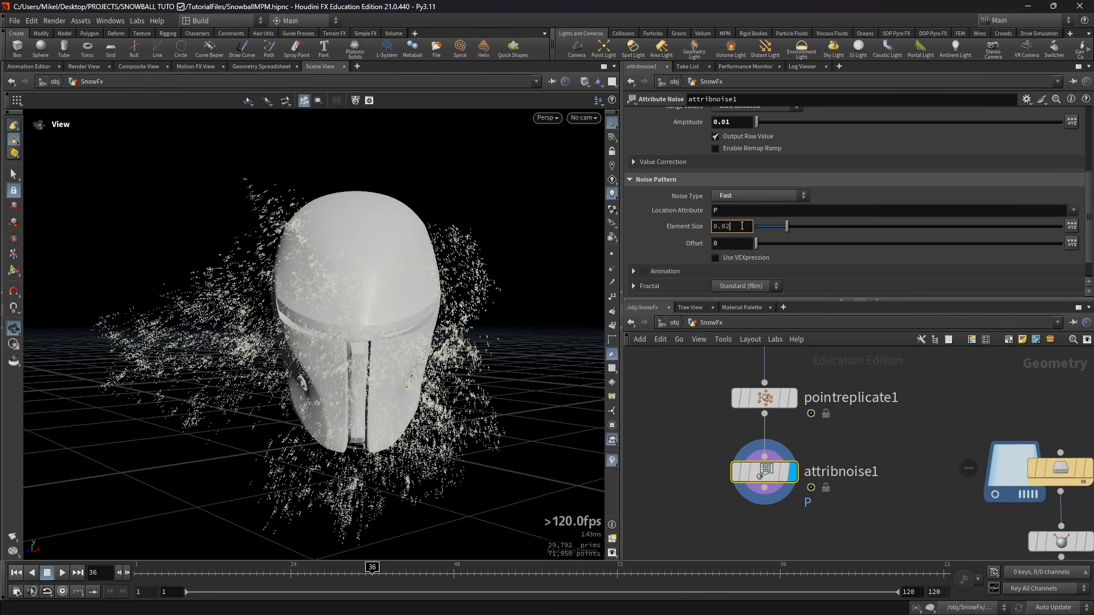
key(Return)
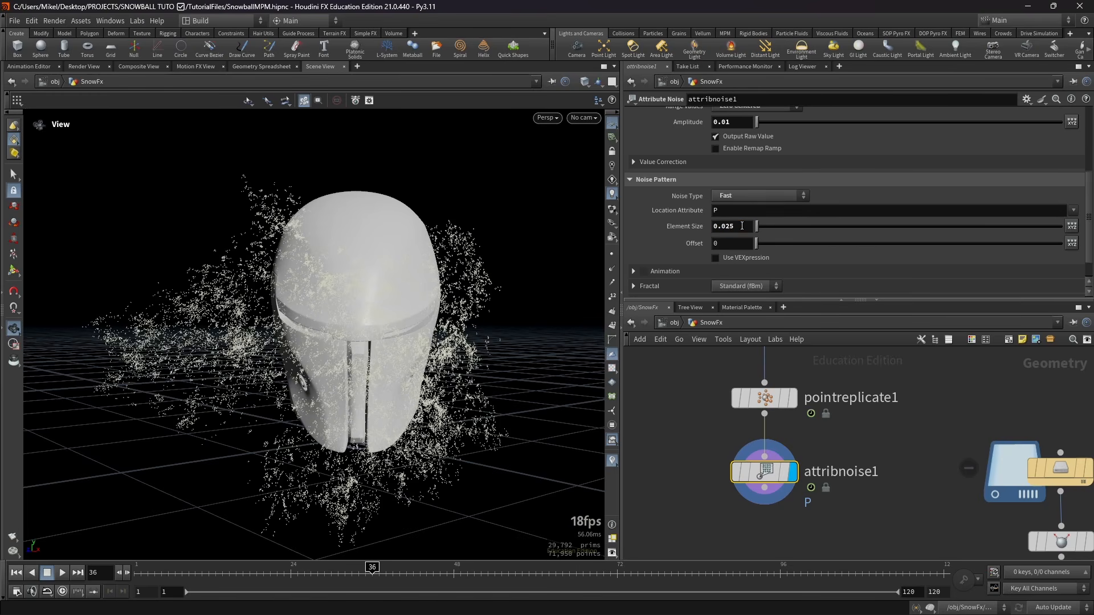
Compare the points around the helmet with attribnoise1 bypassed and active
scroll(261, 342, up, 4)
alt+drag(263, 346, 298, 369)
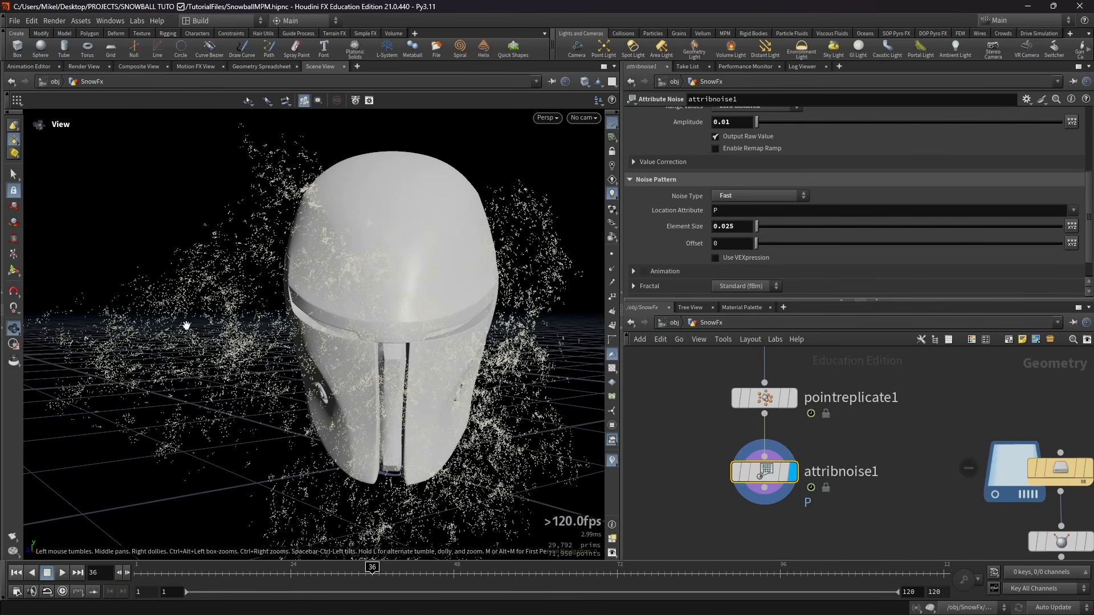
drag(251, 348, 244, 356)
key(b)
key(b)
key(b)
key(b)
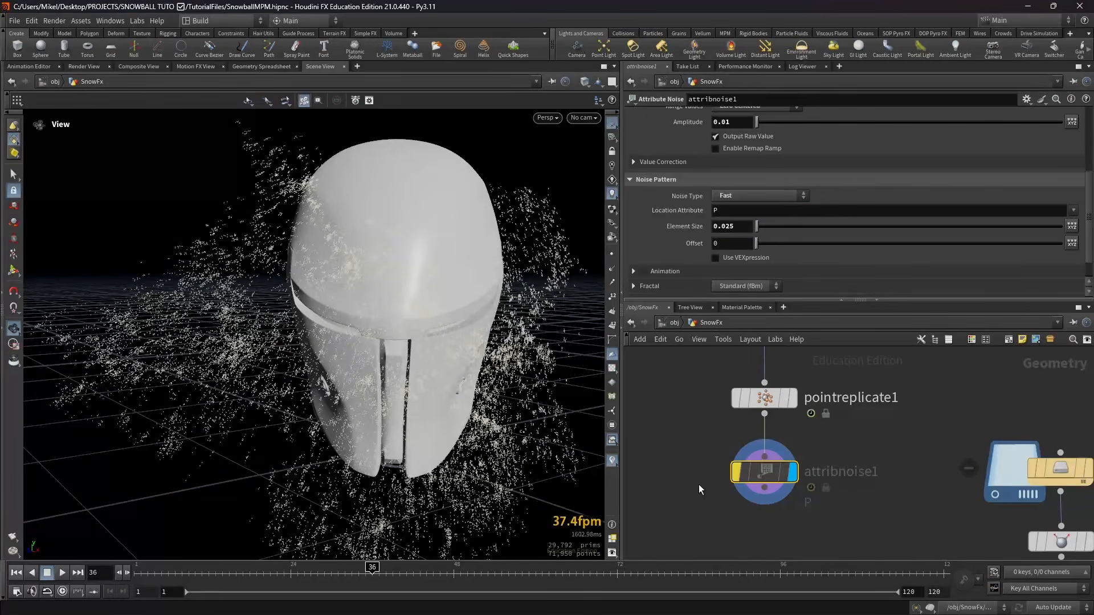
Set attribnoise1's element size to 0.02 and compare the points with the node bypassed and active
click(743, 226)
key(BackSpace)
key(Return)
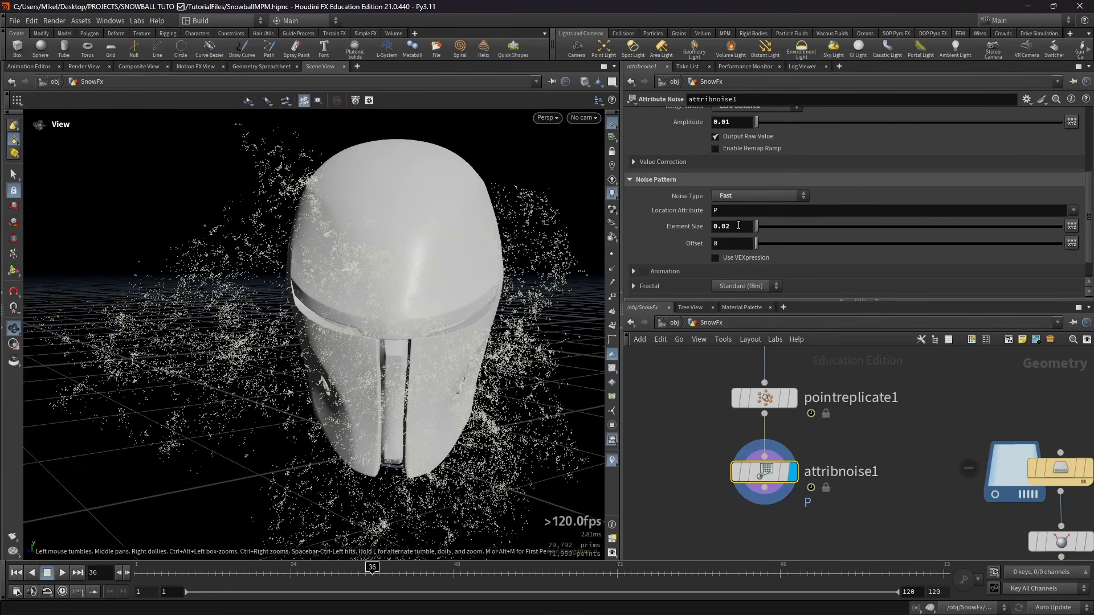
key(b)
key(b)
key(b)
key(b)
key(b)
key(b)
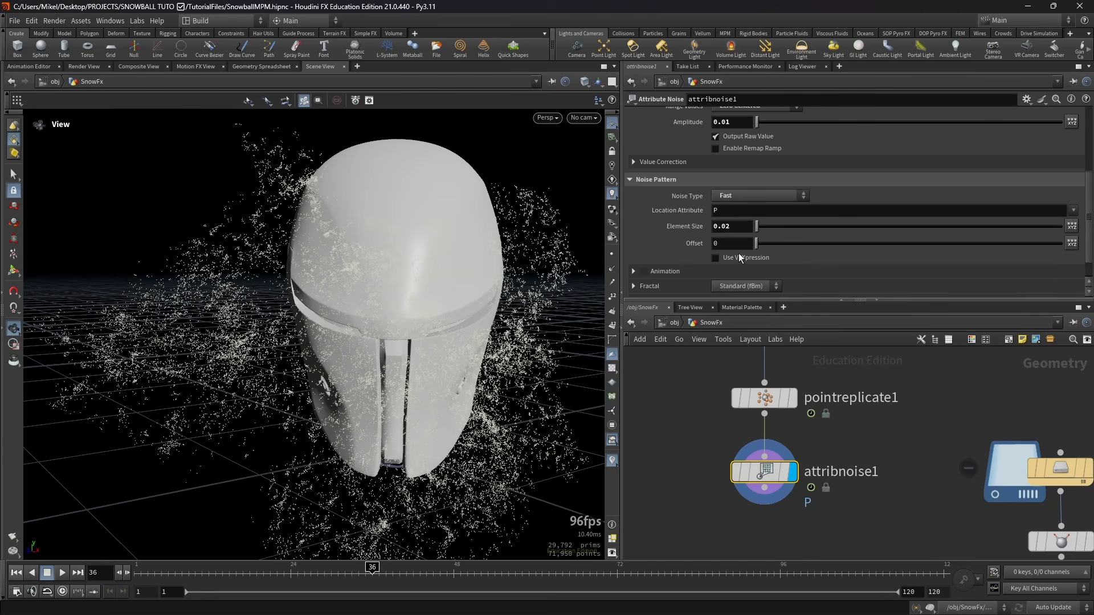
Try an element size of 0.025 on attribnoise1, return it to 0.02 and recheck the points with the bypass toggled
click(738, 229)
text(5)
key(Return)
click(740, 231)
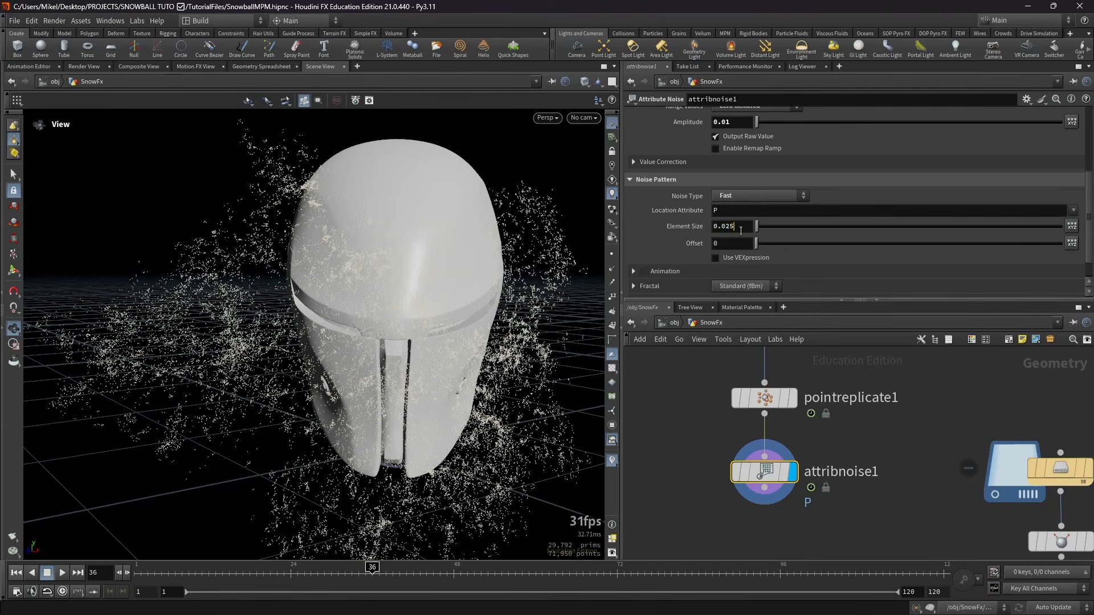
key(BackSpace)
key(Return)
key(b)
key(b)
key(b)
key(b)
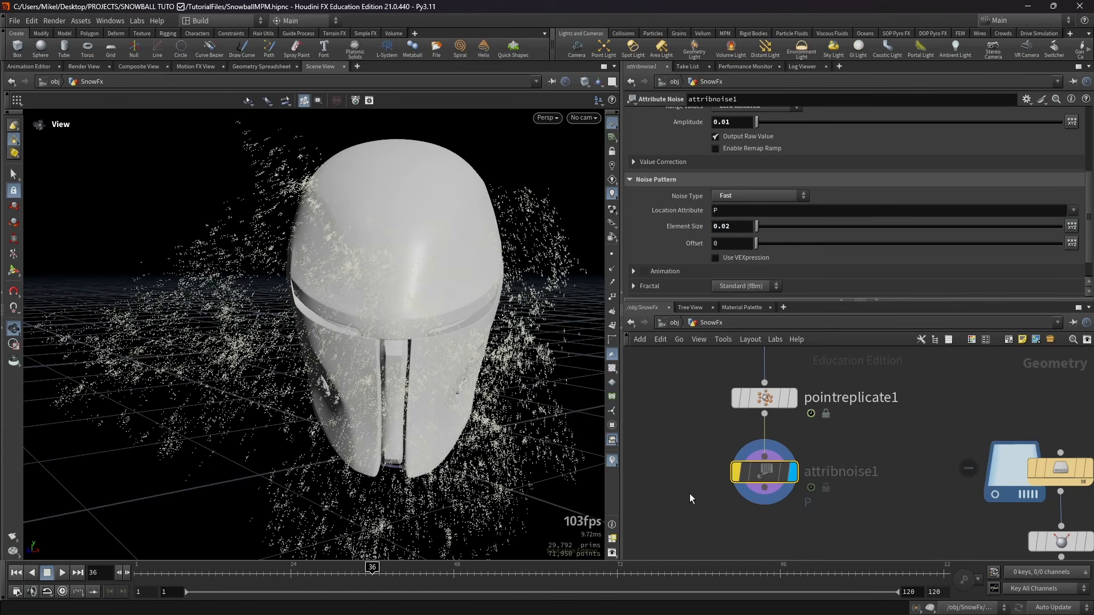
Add a POP Network below attribnoise1, connected to its output
middle_drag(773, 528, 767, 467)
scroll(767, 467, down, 1)
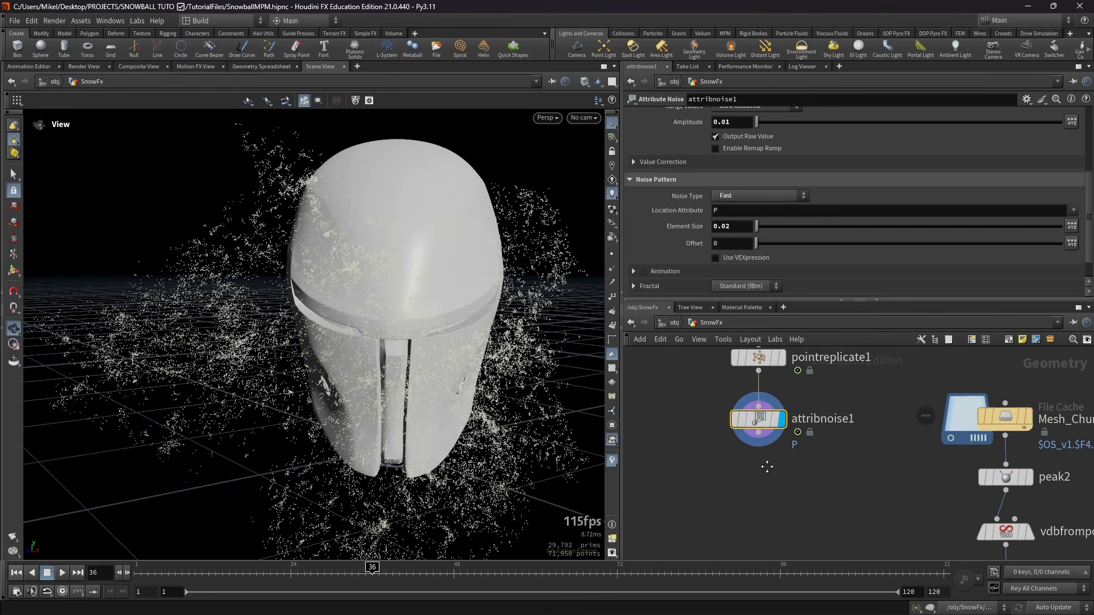
scroll(767, 466, up, 2)
click(755, 419)
key(Tab)
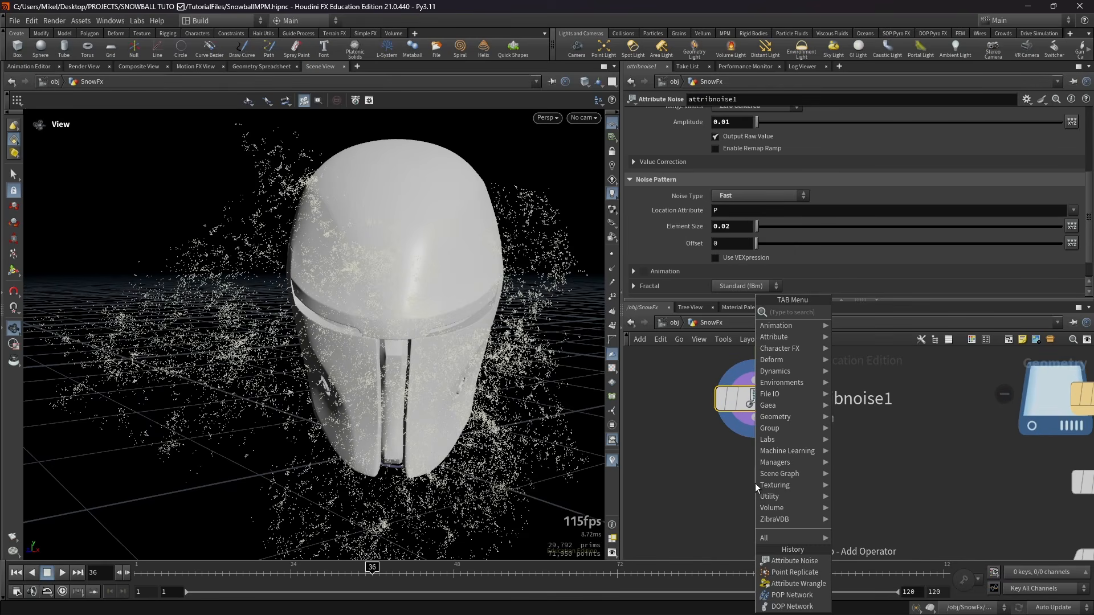
text(pop net)
key(Return)
drag(755, 483, 757, 509)
scroll(804, 475, down, 2)
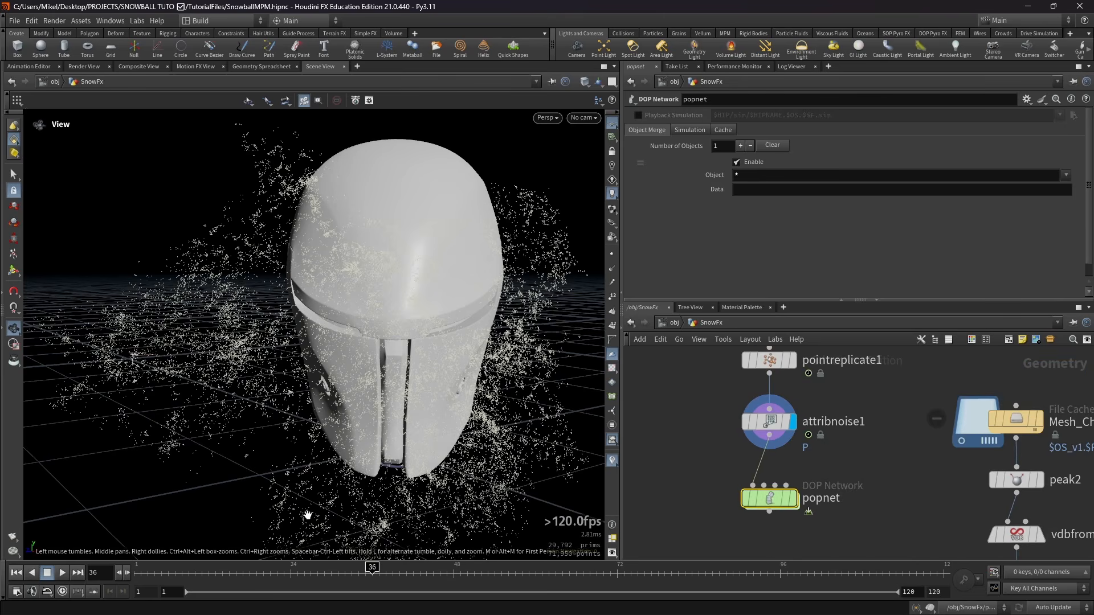
Return to frame 1, display popnet and set its simulation substeps to 3
click(17, 573)
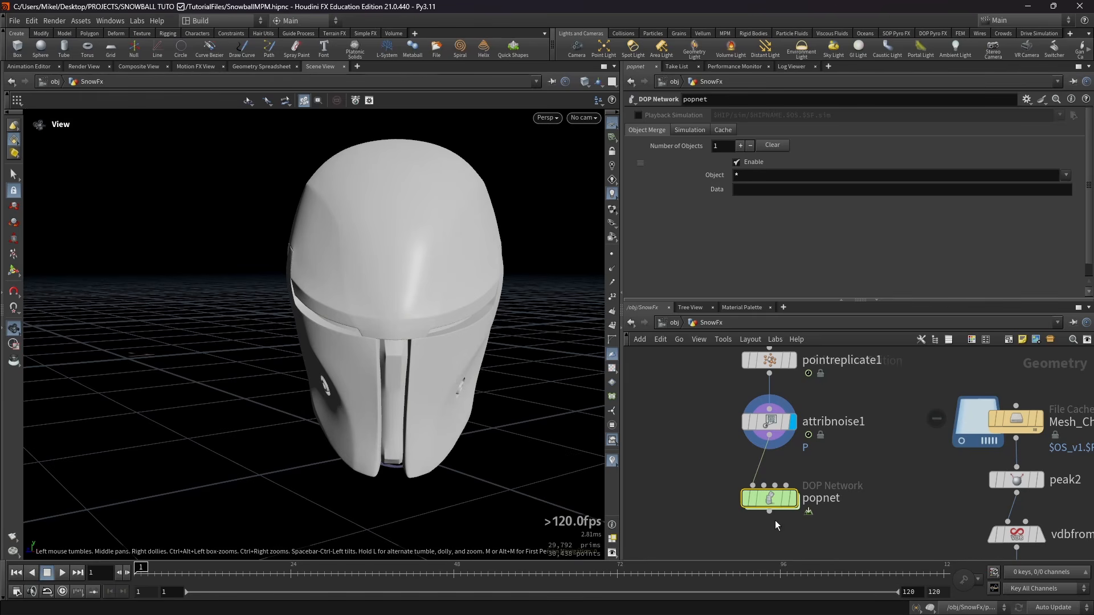
click(793, 498)
click(692, 131)
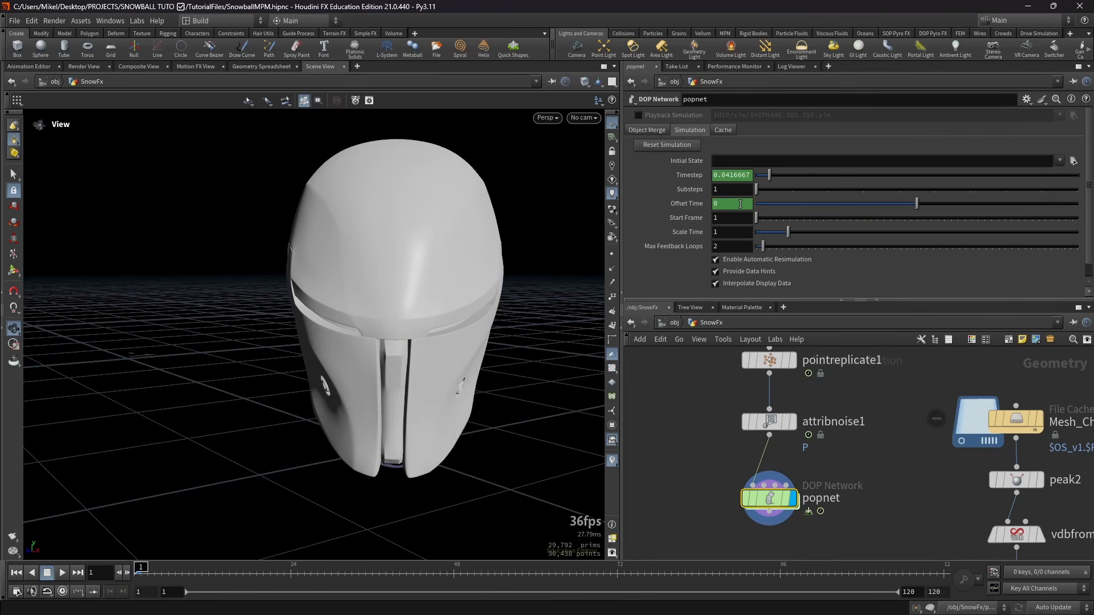
click(738, 189)
key(BackSpace)
text(3)
key(Return)
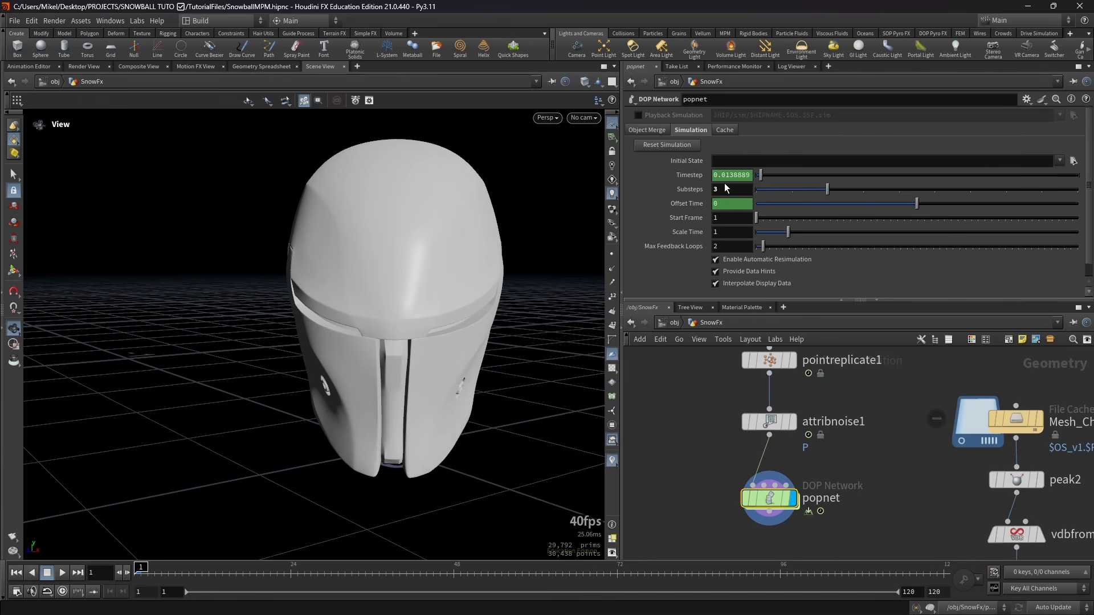
Open the contents of popnet and delete the wire_pops_into_here merge node
double_click(770, 497)
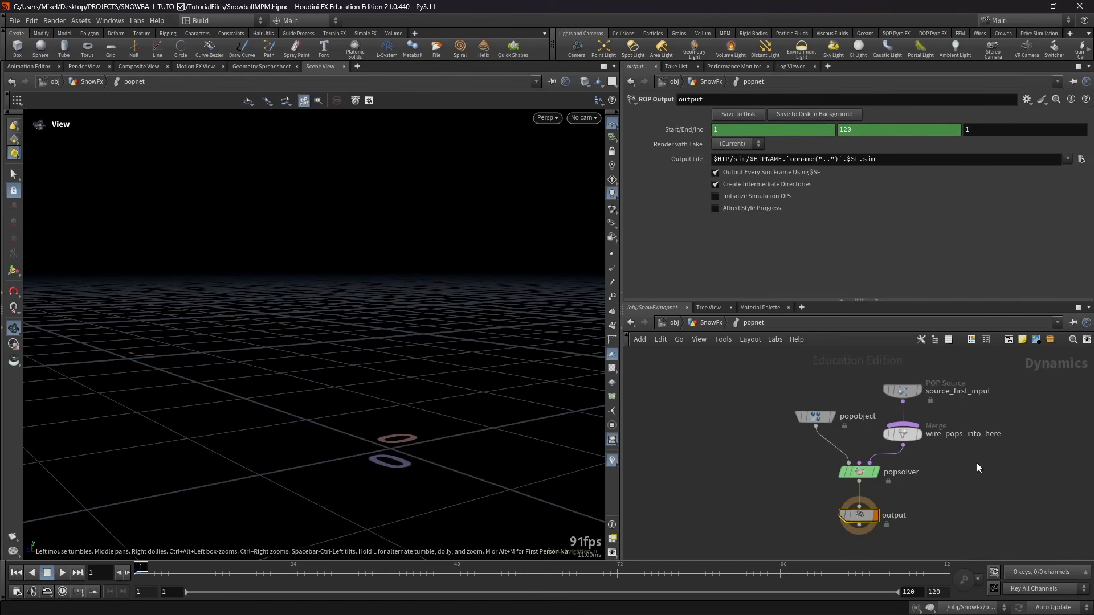
click(998, 460)
scroll(1014, 449, up, 2)
click(863, 427)
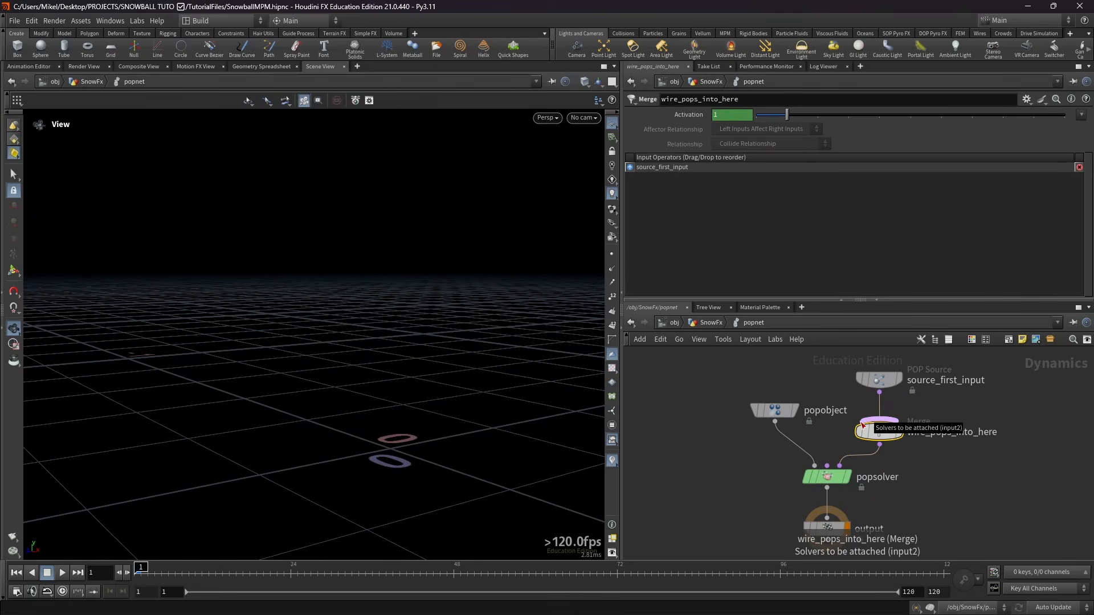
key(Delete)
scroll(924, 421, down, 1)
middle_drag(924, 420, 904, 452)
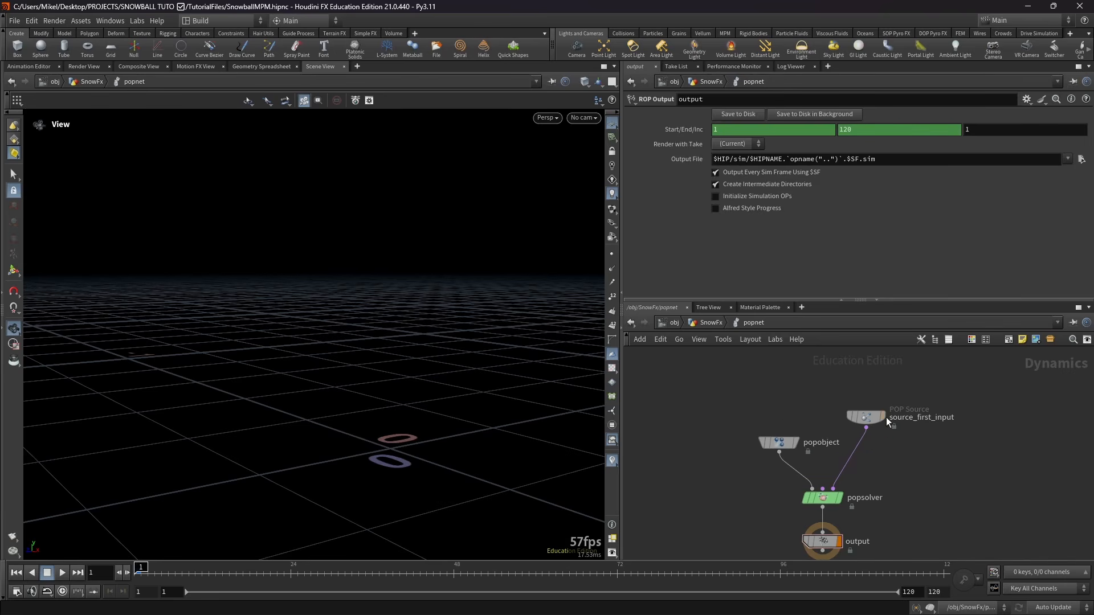
Move source_first_input and popobject outward to clear space above popsolver
drag(874, 419, 933, 417)
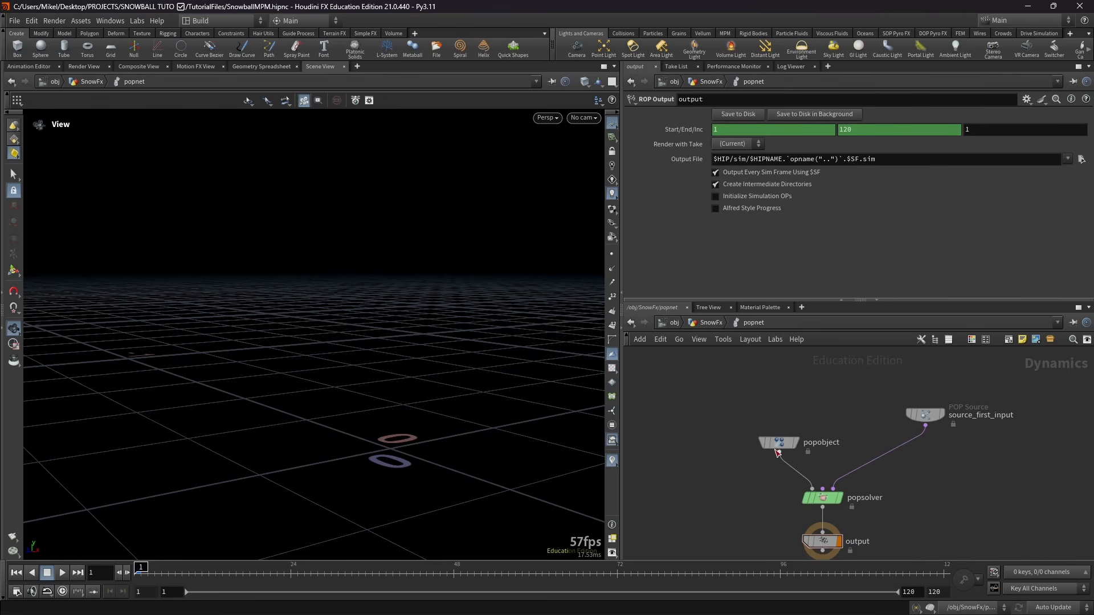
drag(784, 443, 697, 446)
scroll(806, 456, up, 1)
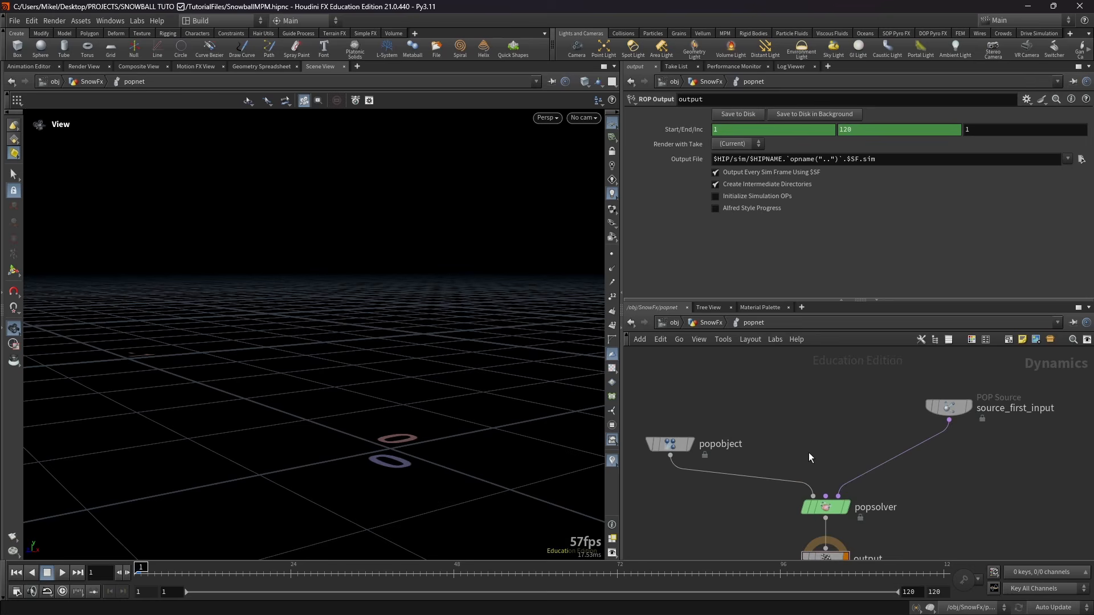
Add a POP Drag node above popsolver and connect it to the solver's middle input
middle_drag(815, 451, 790, 411)
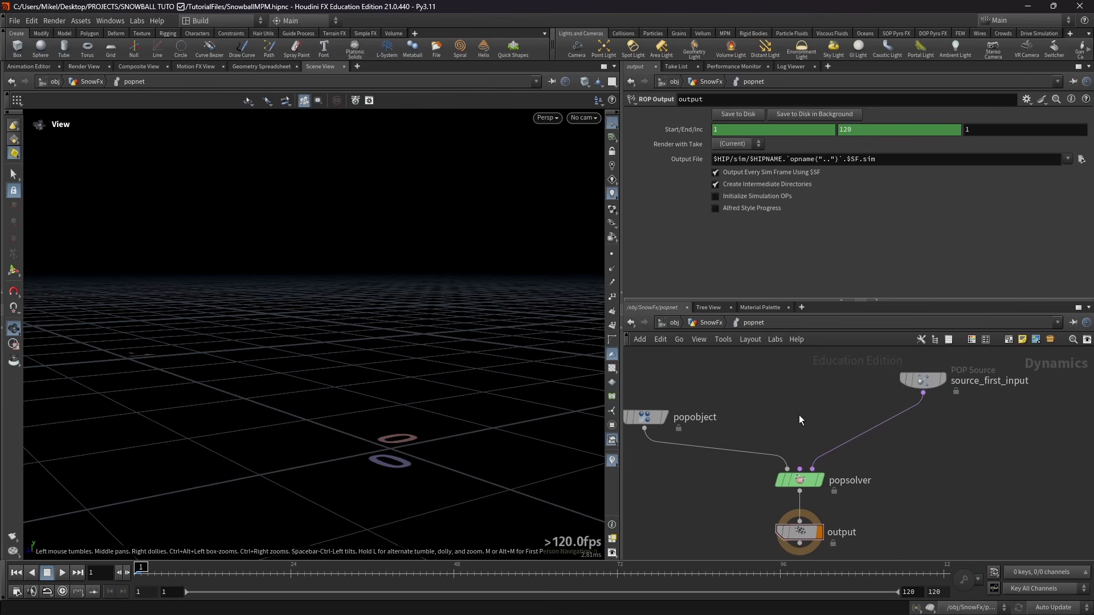
key(Tab)
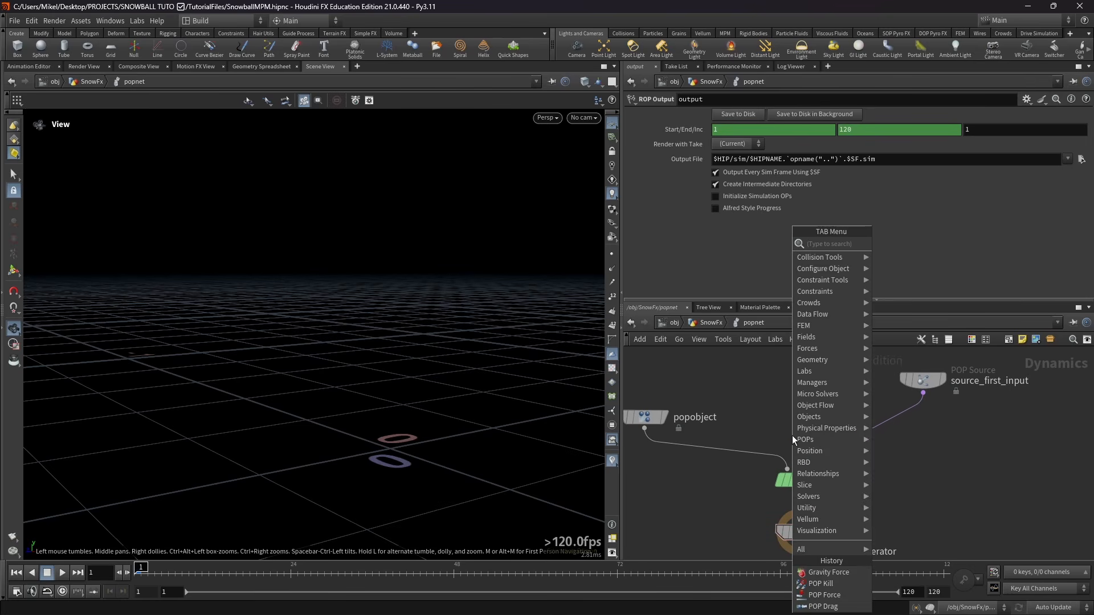
text(popdrag)
key(Return)
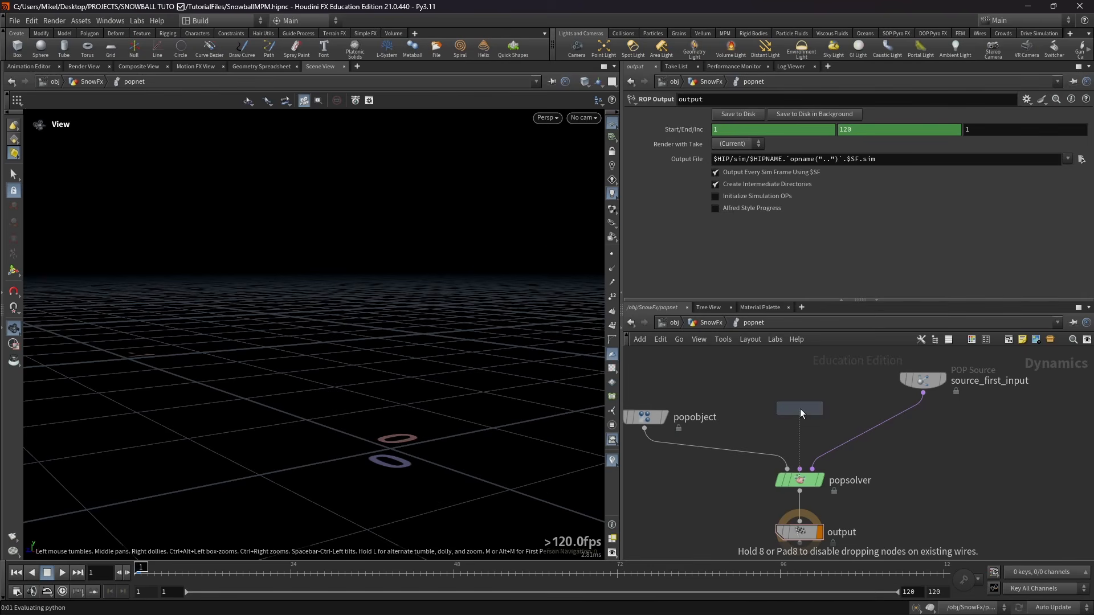
click(800, 408)
drag(800, 420, 800, 469)
Add a POP Force node above popdrag1 and connect its output to popdrag1's input
middle_drag(804, 356, 801, 429)
key(Tab)
mouse_move(801, 429)
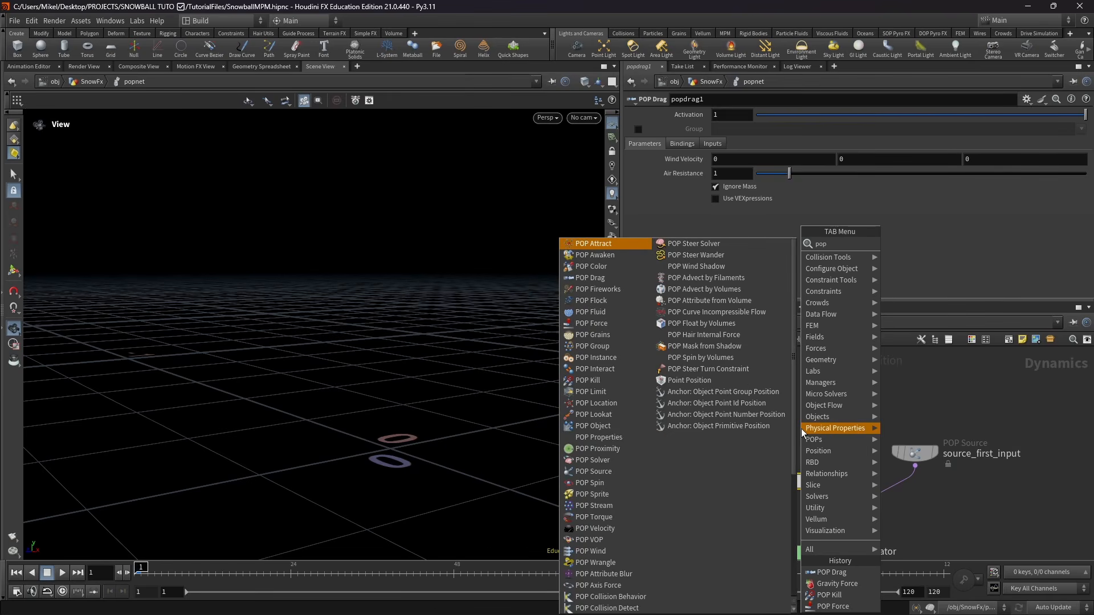
text(popforce)
key(Return)
click(793, 411)
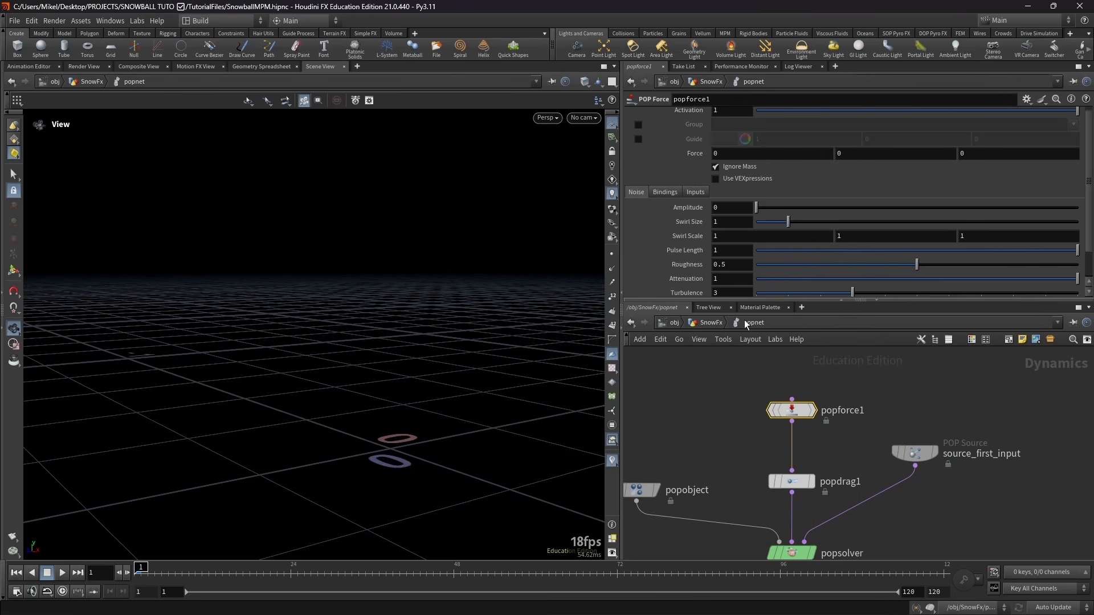
Set the POP Force noise to amplitude 0.1, swirl size 0.15 and roughness 0.6
click(731, 210)
text(0.1)
key(Return)
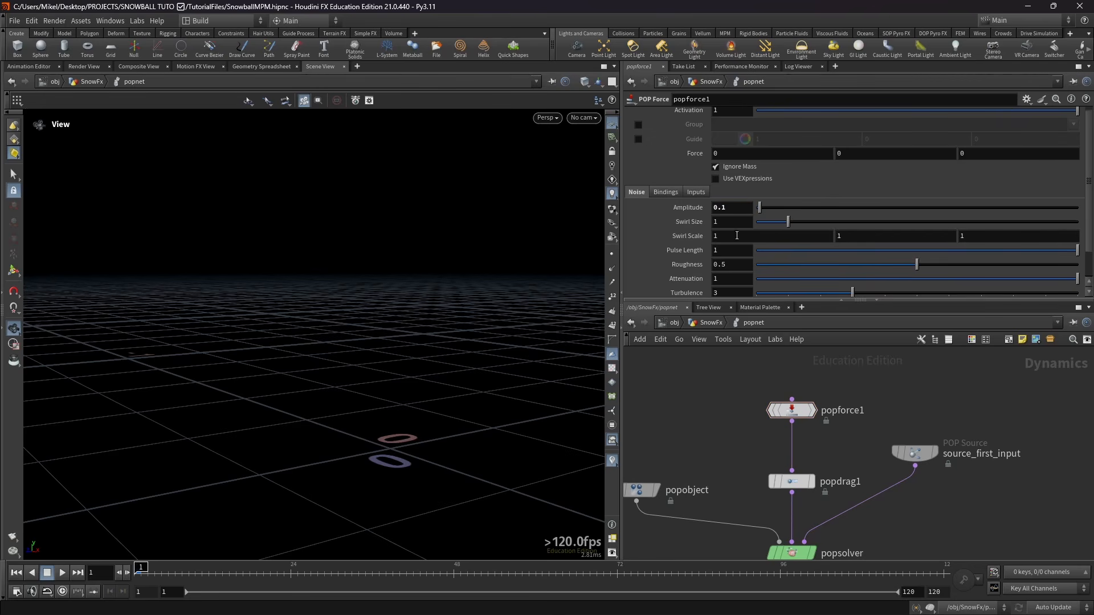
click(731, 221)
text(0.15)
key(Return)
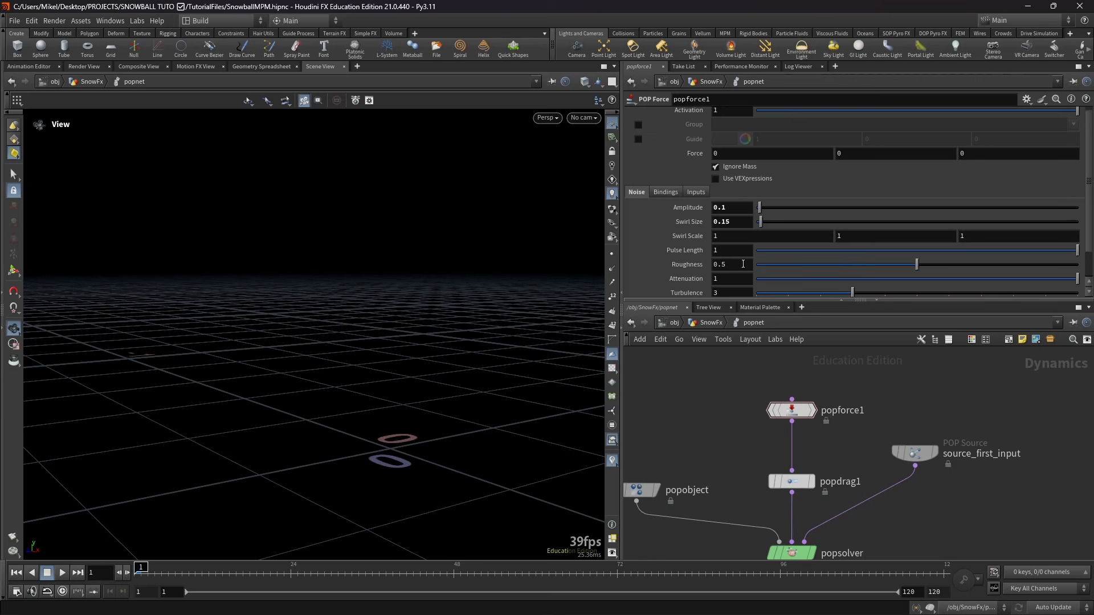
click(743, 264)
key(Return)
Set the Z component of popforce1's force to 0.2
scroll(912, 200, up, 1)
click(987, 160)
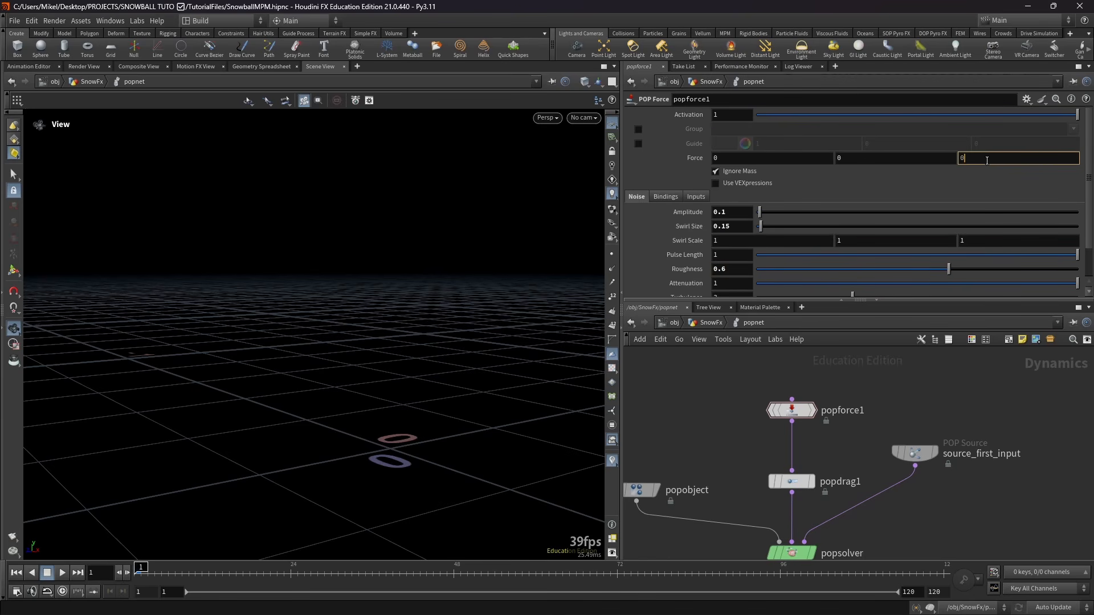
key(Return)
Set the emission type of the source_first_input POP Source to All Points
middle_drag(869, 467, 843, 440)
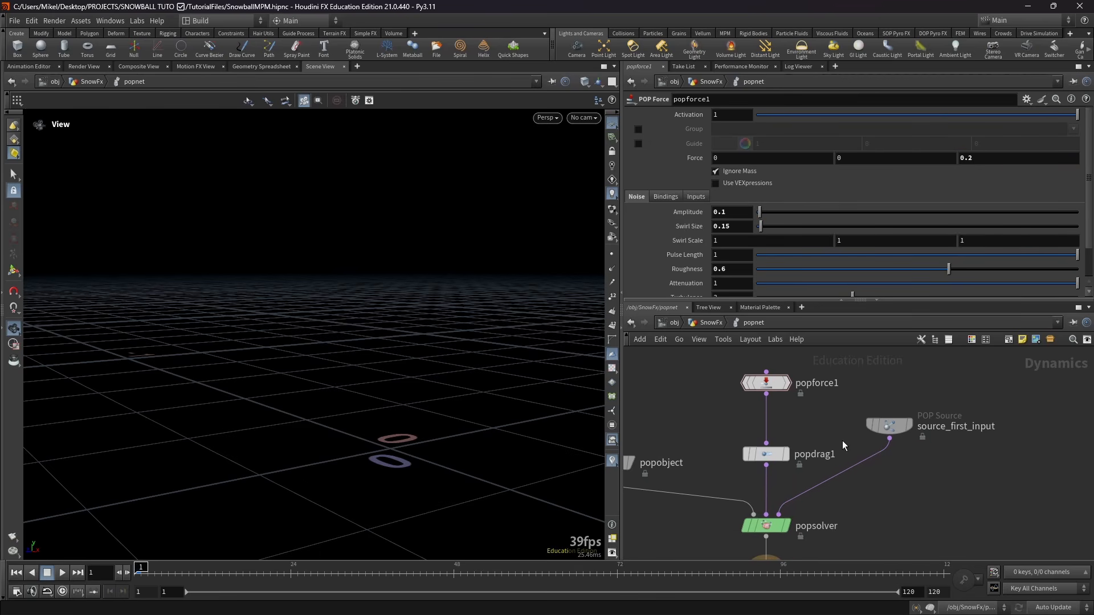
click(884, 426)
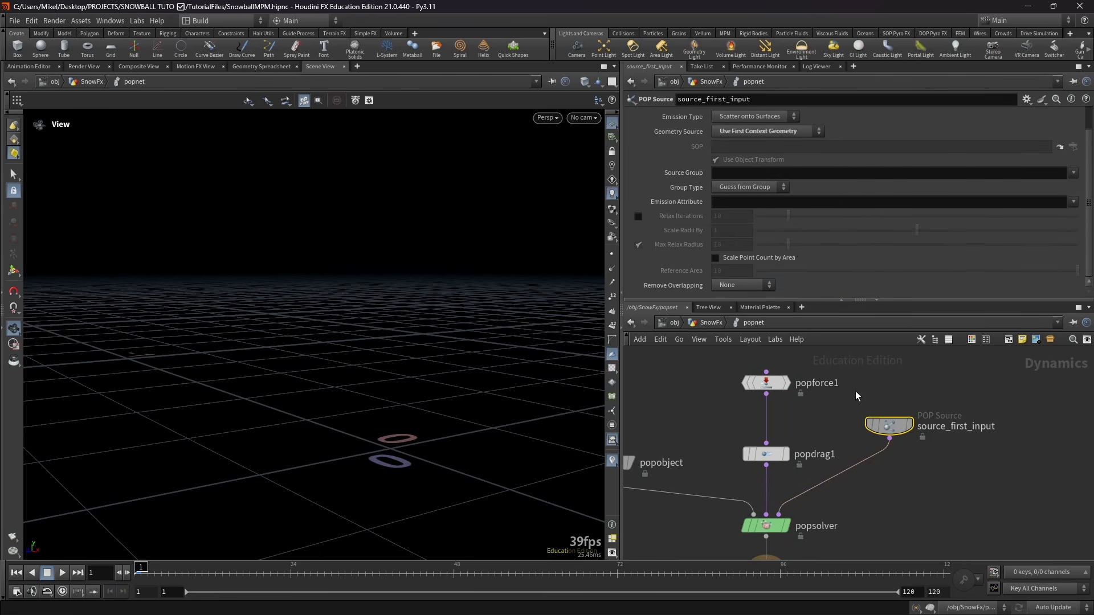
click(748, 112)
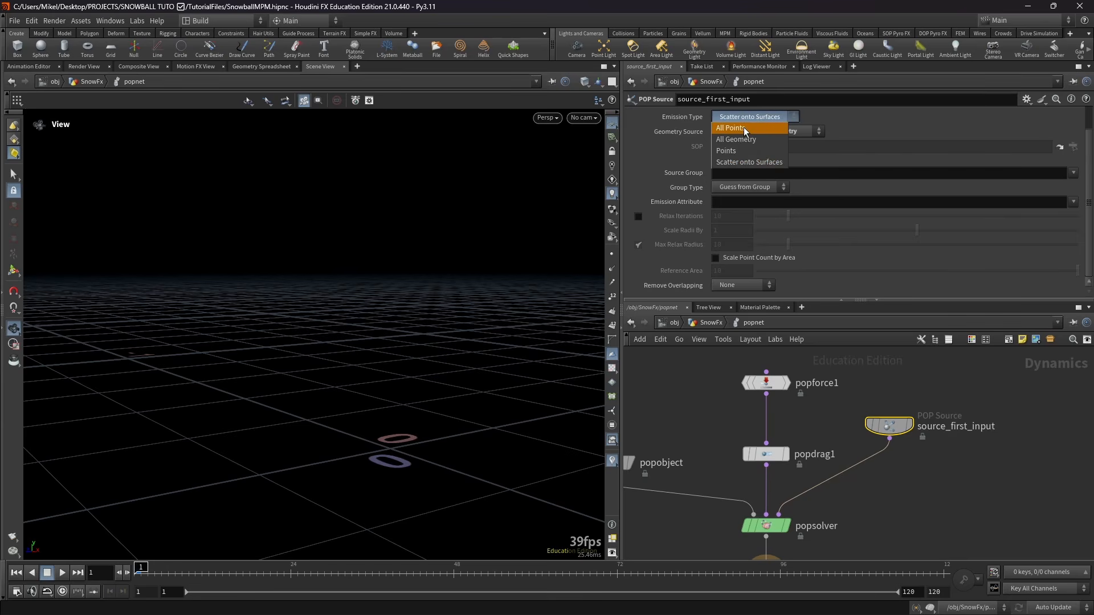
click(743, 128)
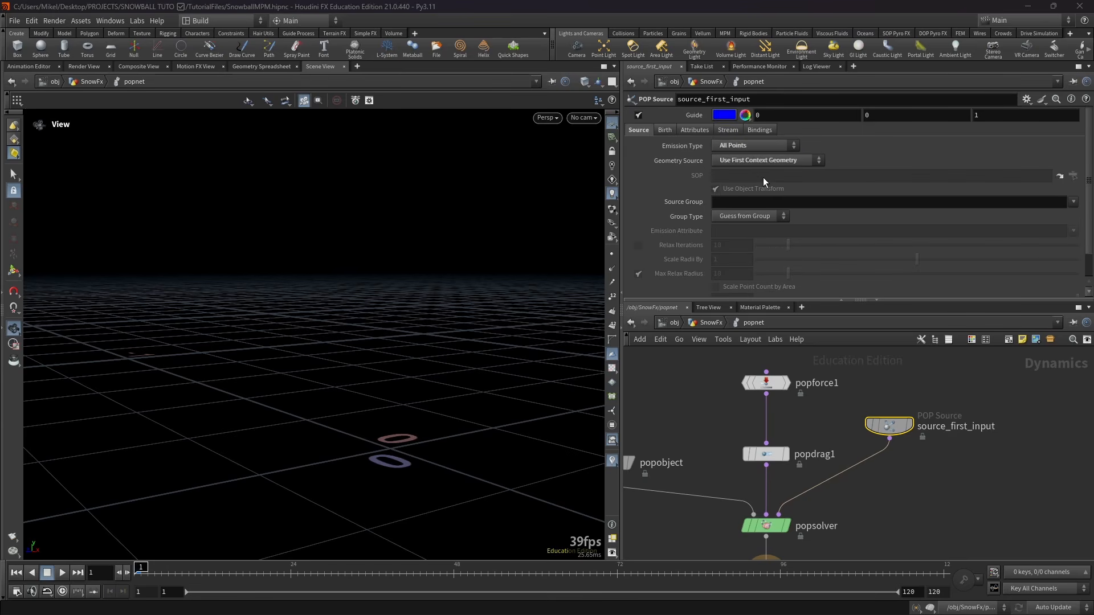
Open the Life Expectancy value in source_first_input's birth settings for editing
click(665, 129)
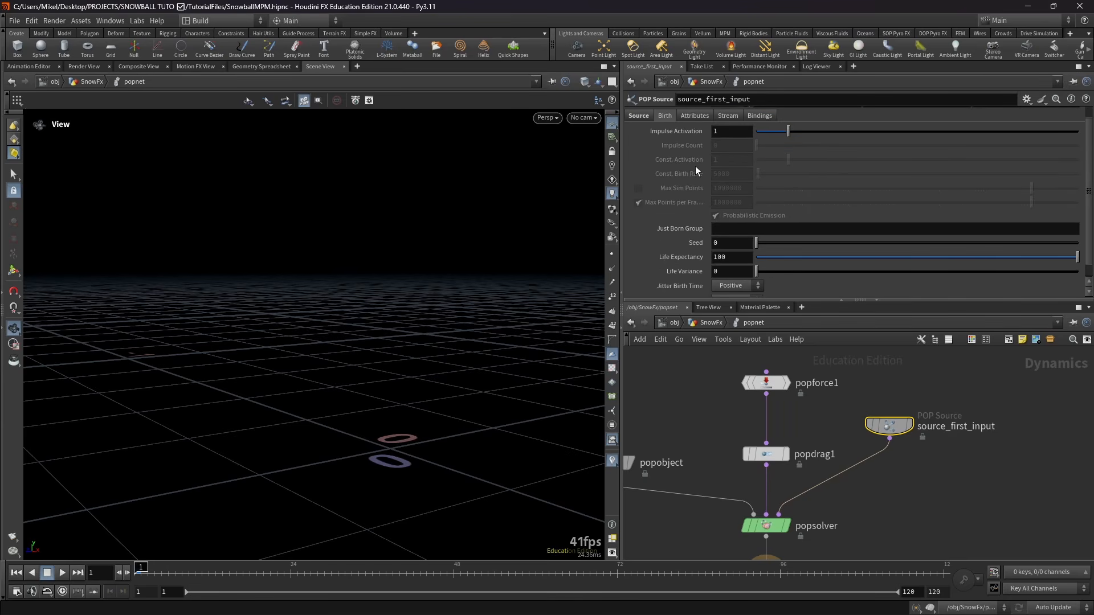
scroll(741, 249, down, 1)
click(739, 245)
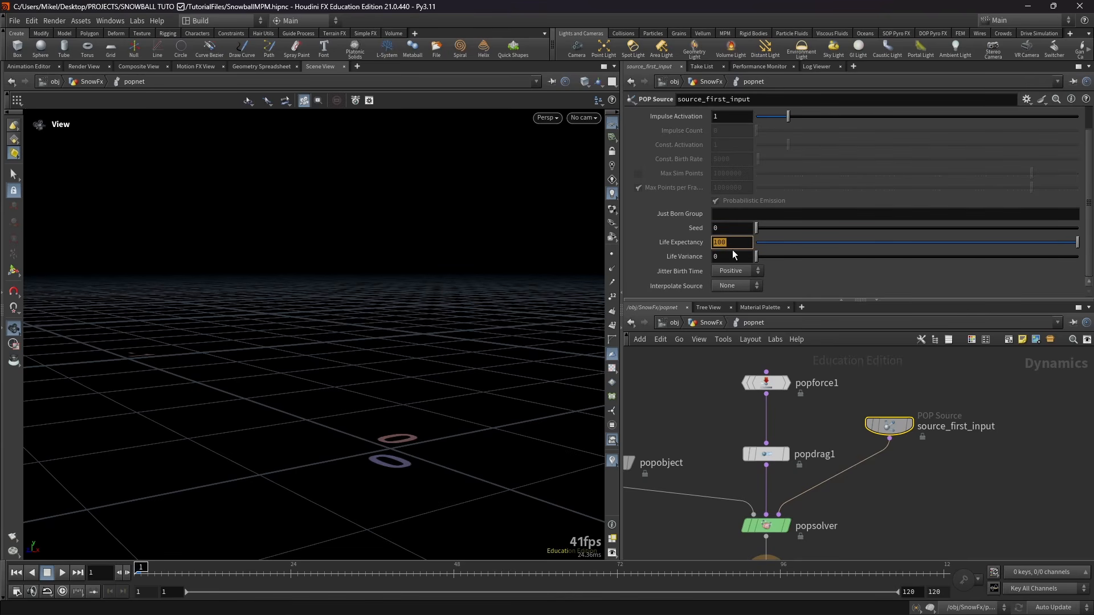
Set the POP source's life expectancy and life variance to 0.1 and its jitter birth time to None
text(0.1)
click(728, 258)
text(0.1)
click(843, 394)
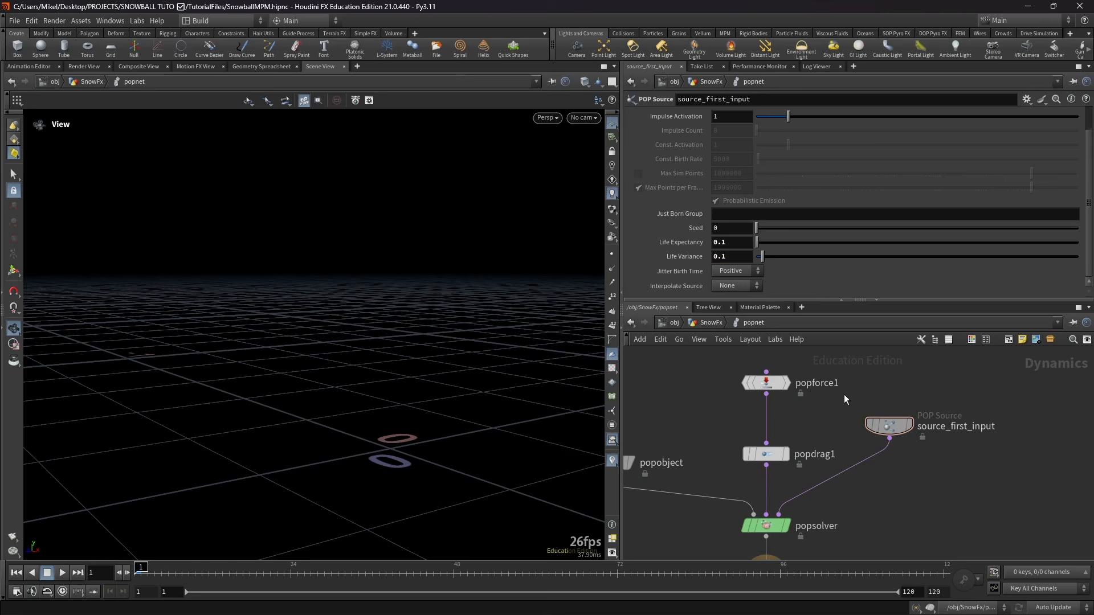
click(731, 271)
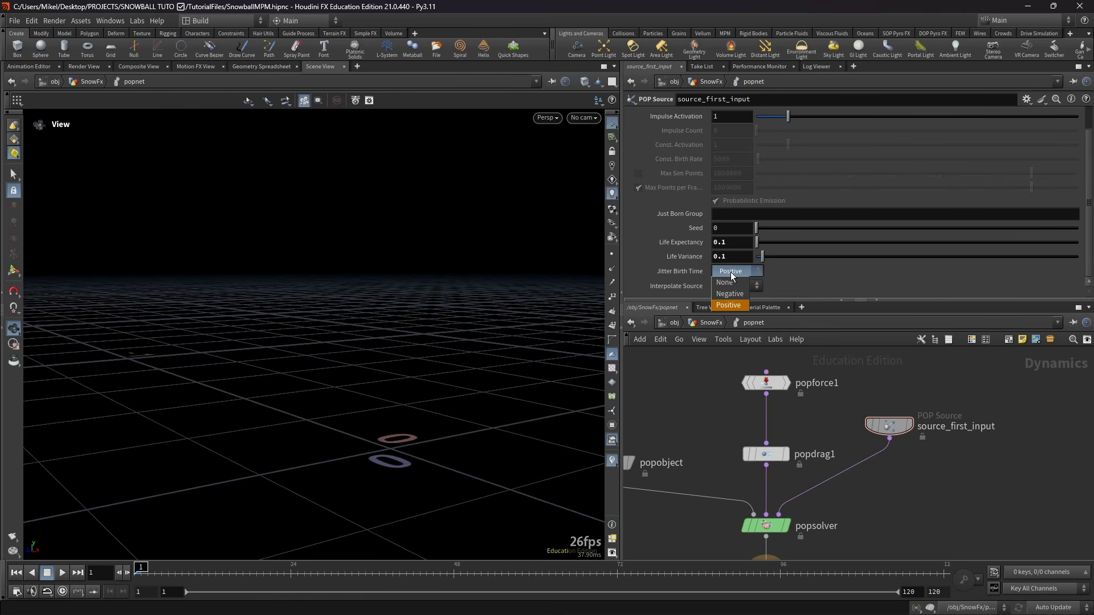
click(741, 283)
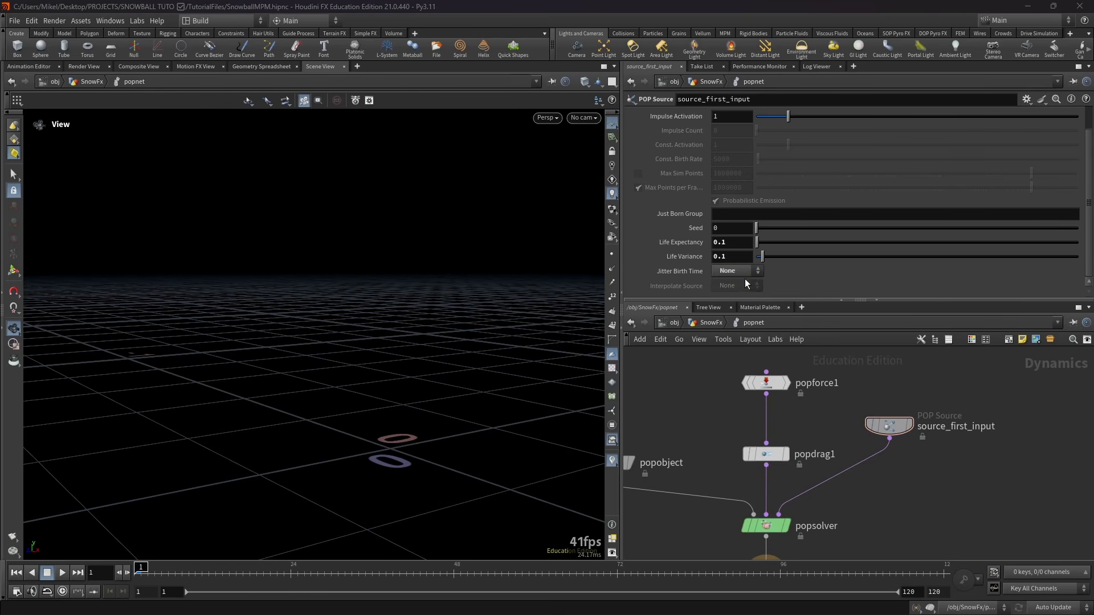
drag(896, 431, 950, 388)
Run the particle simulation to frame 40 and inspect the burst from different angles
drag(342, 376, 453, 388)
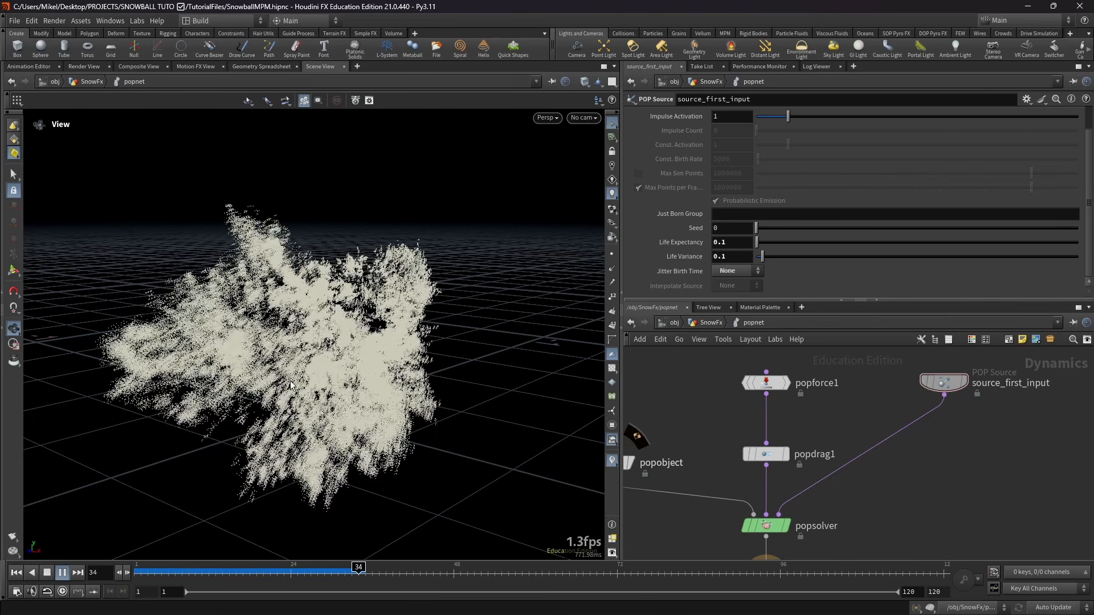
click(63, 573)
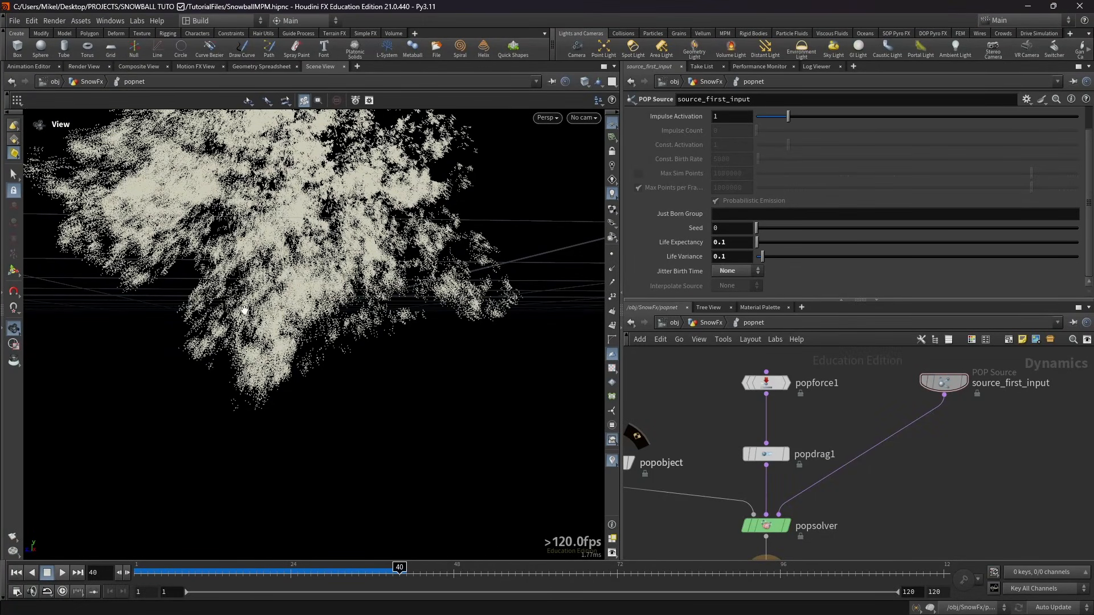
drag(245, 311, 293, 342)
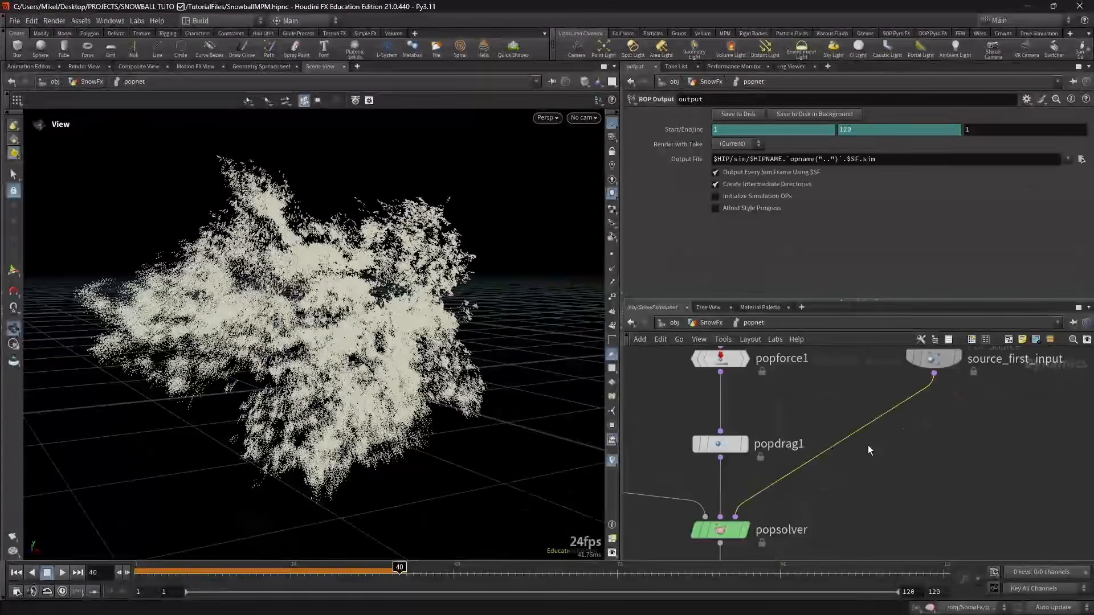
Insert a POP Kill node on the wire between source_first_input and popsolver
key(Tab)
text(pop ki)
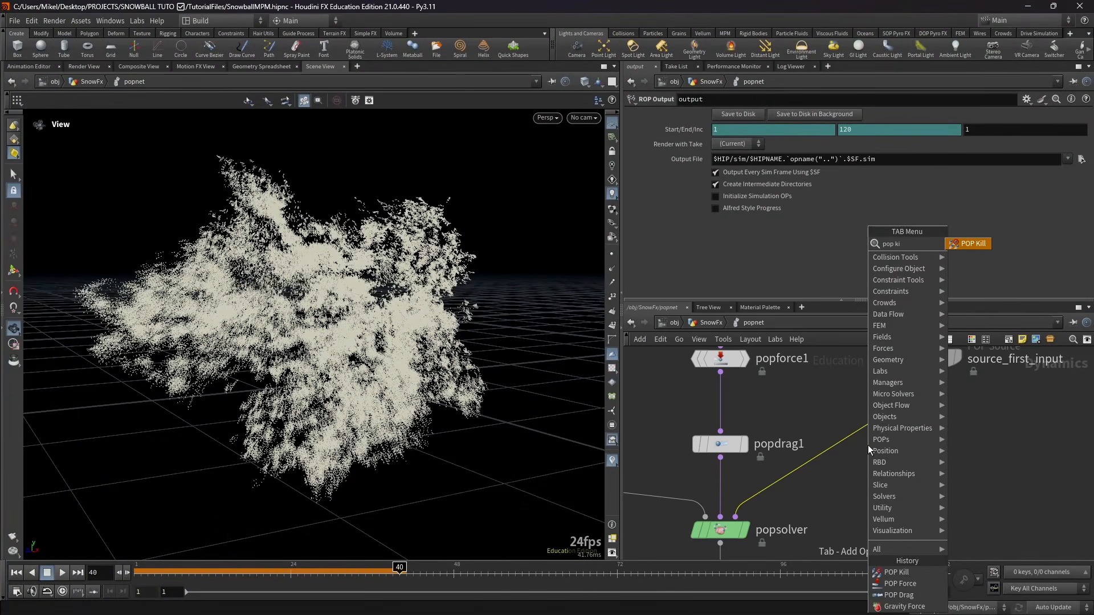
key(Return)
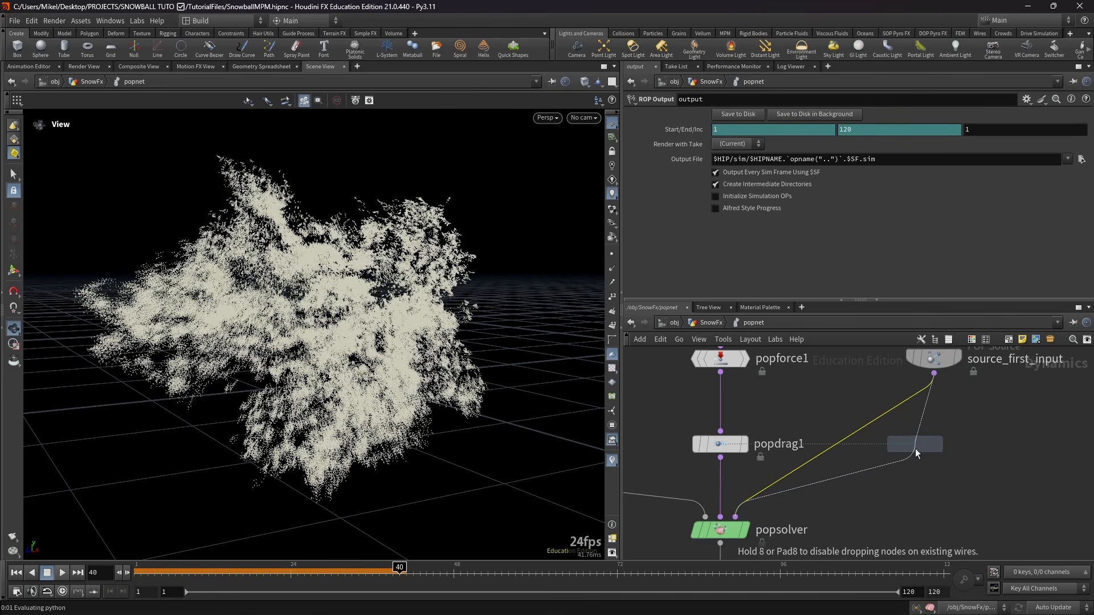
click(919, 446)
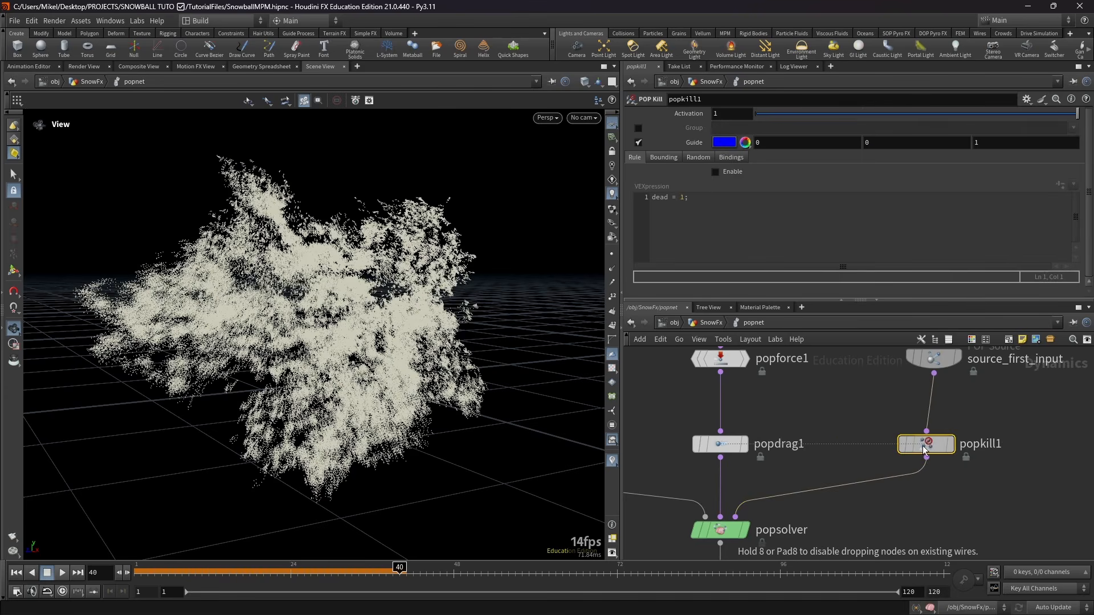
Enable the POP Kill rule and change its VEXpression to "if(@P.y < -0.1) dead = 1;"
click(715, 172)
click(653, 199)
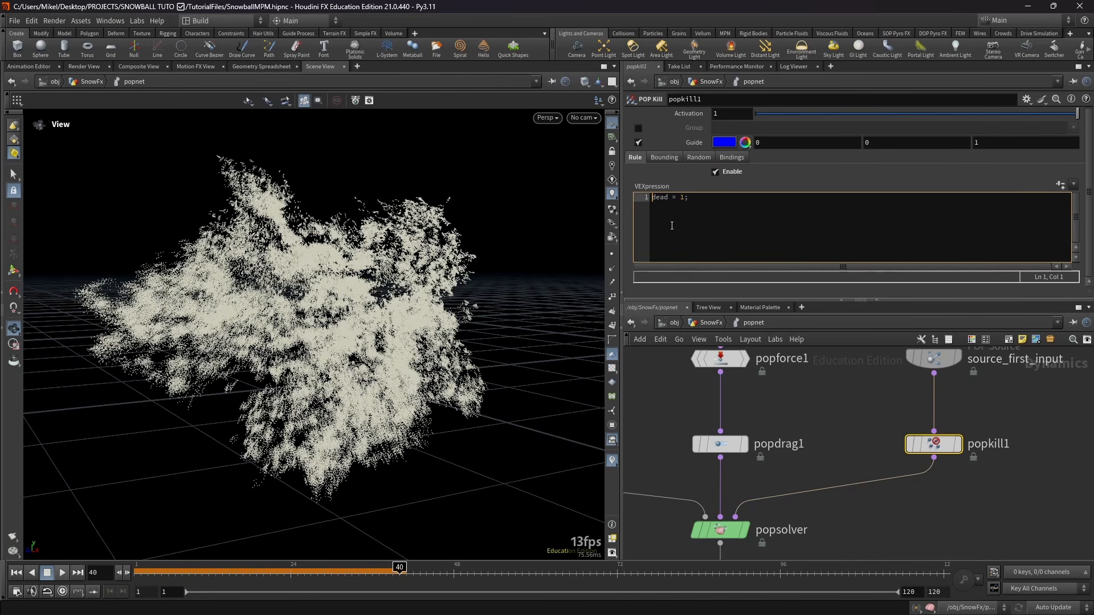
text(if(@)
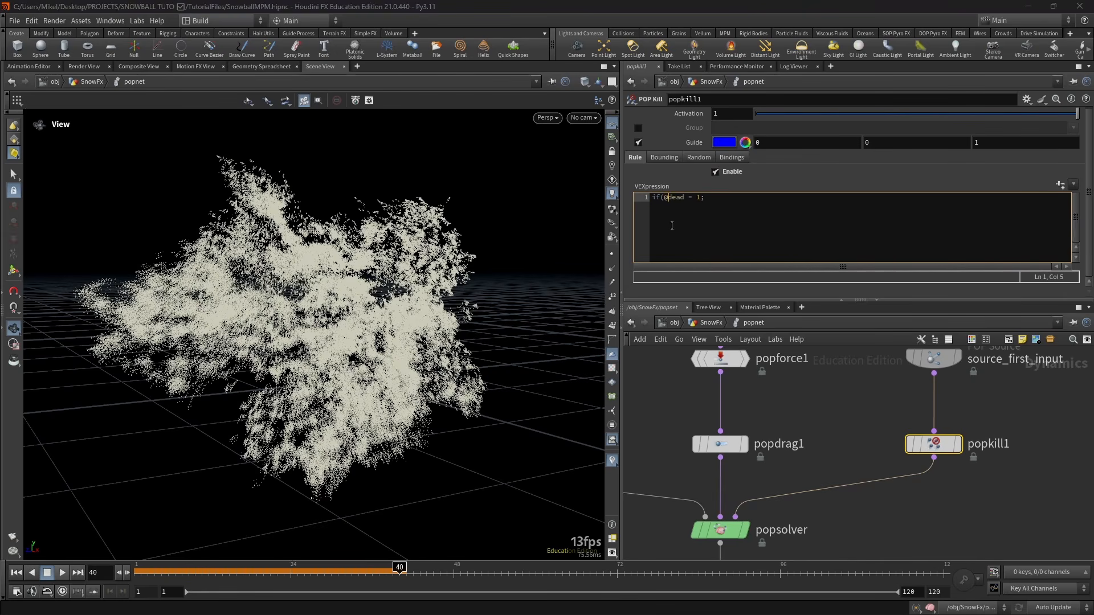
text(P.y < -0.1))
key(ctrl+Return)
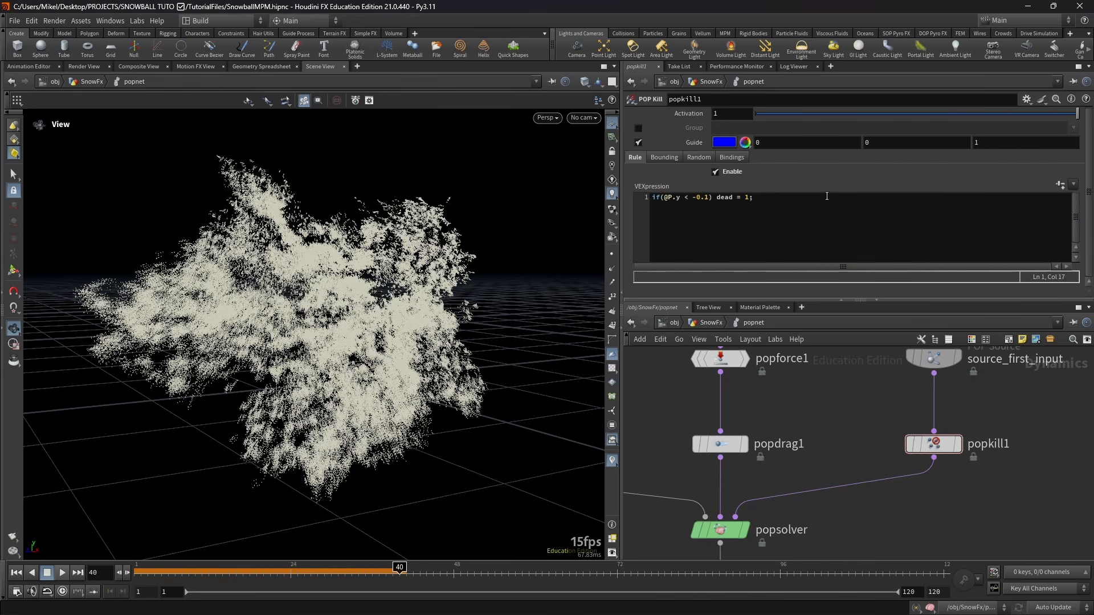
Set the popsolver's time scale to 0.1
middle_drag(813, 510, 897, 440)
drag(898, 490, 755, 441)
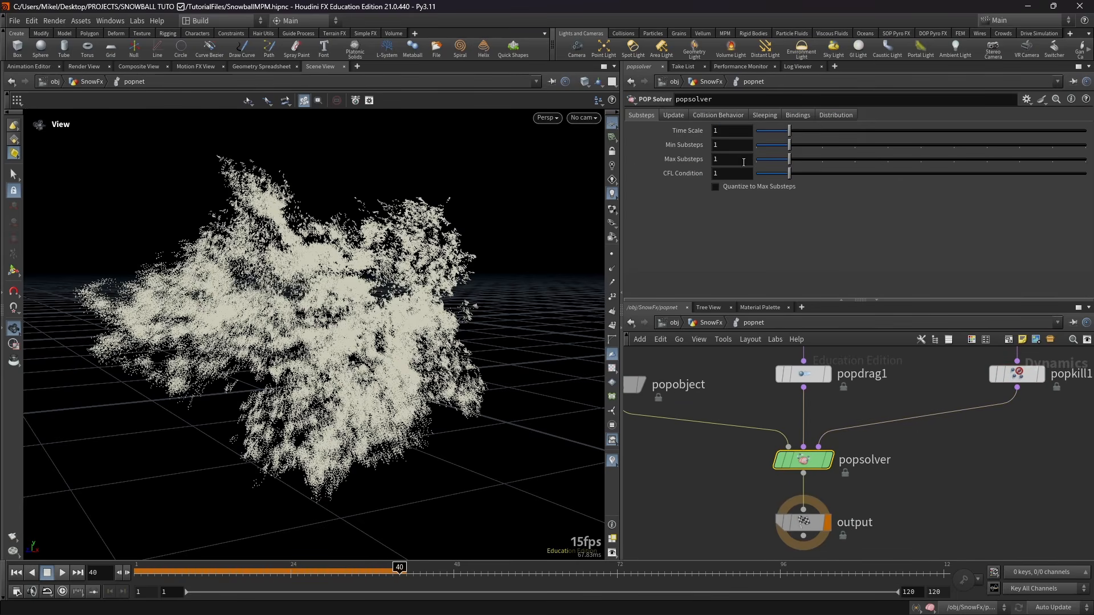
click(730, 132)
key(Return)
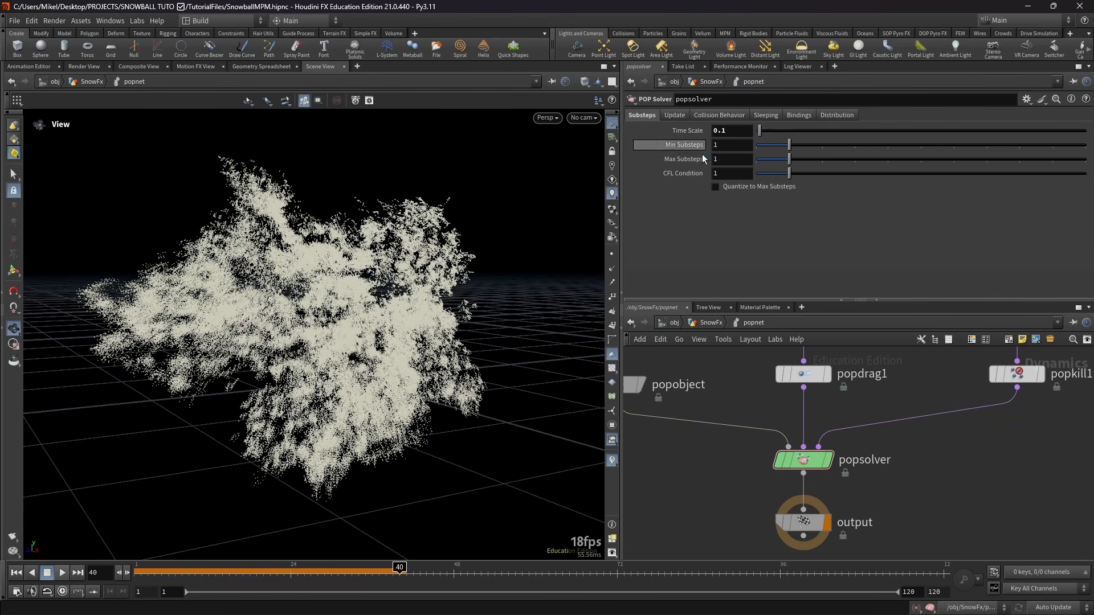
Insert a Gravity Force node between popsolver and output
scroll(858, 462, up, 3)
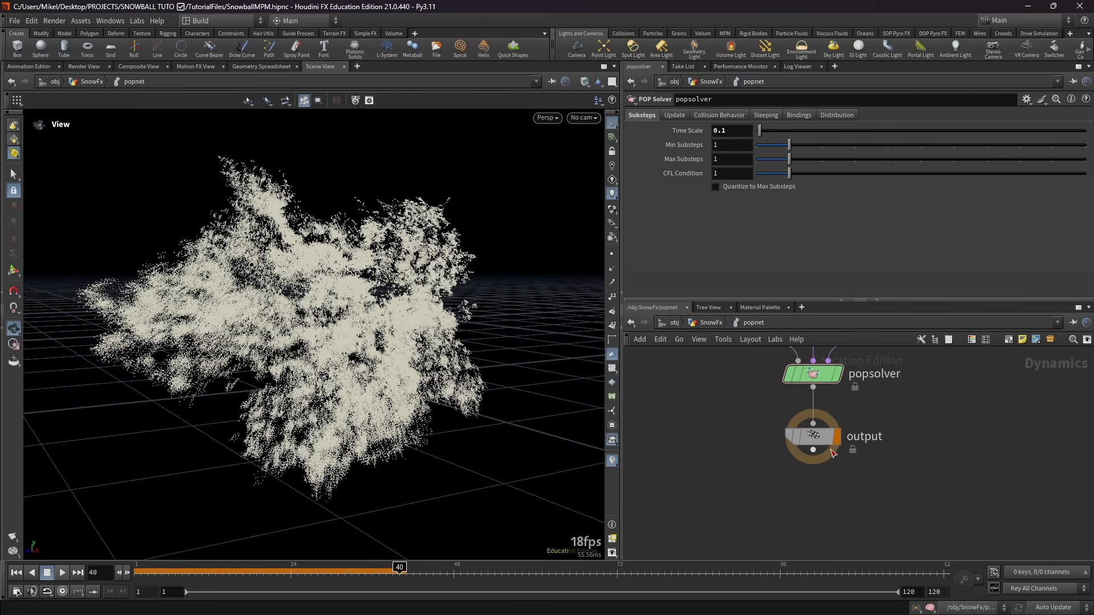
key(Tab)
key(Return)
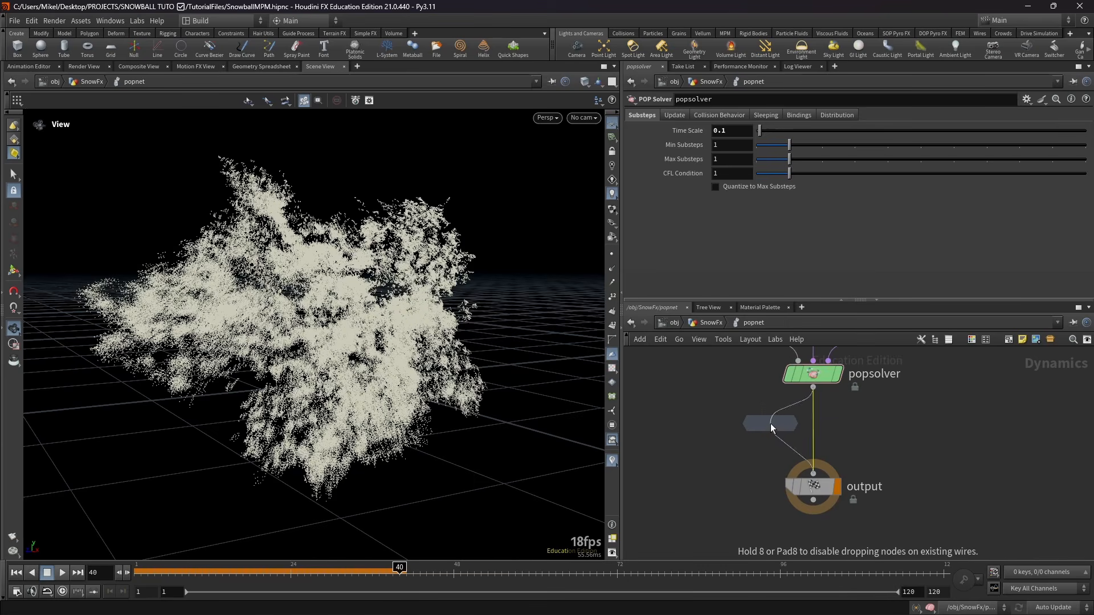
click(819, 428)
scroll(250, 472, down, 1)
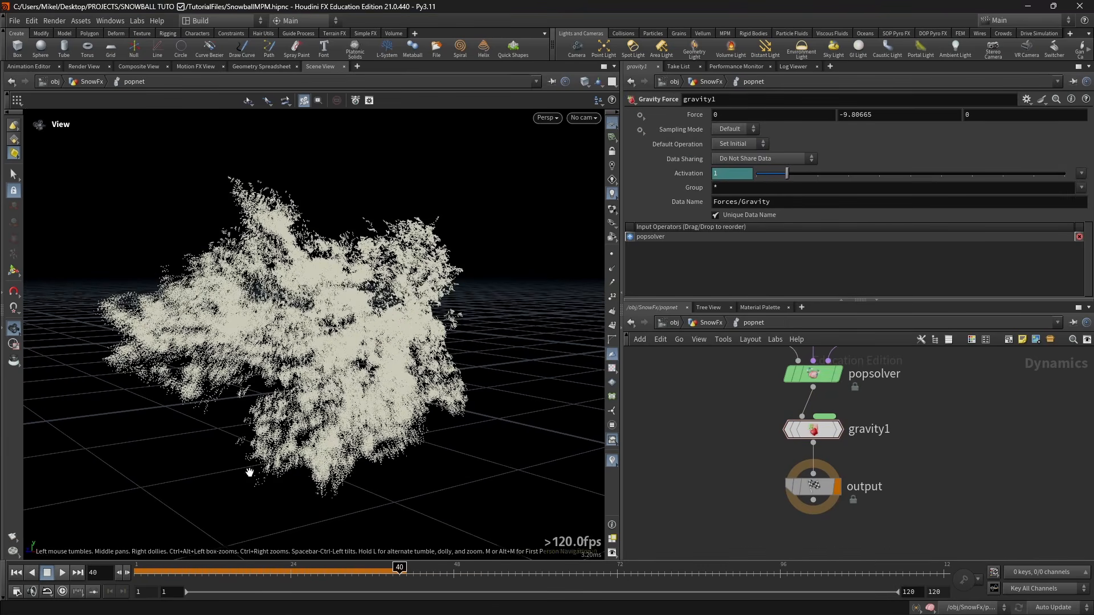
Replay the simulation from the first frame to about frame 51 and examine the falling snow particles up close
click(16, 572)
click(62, 572)
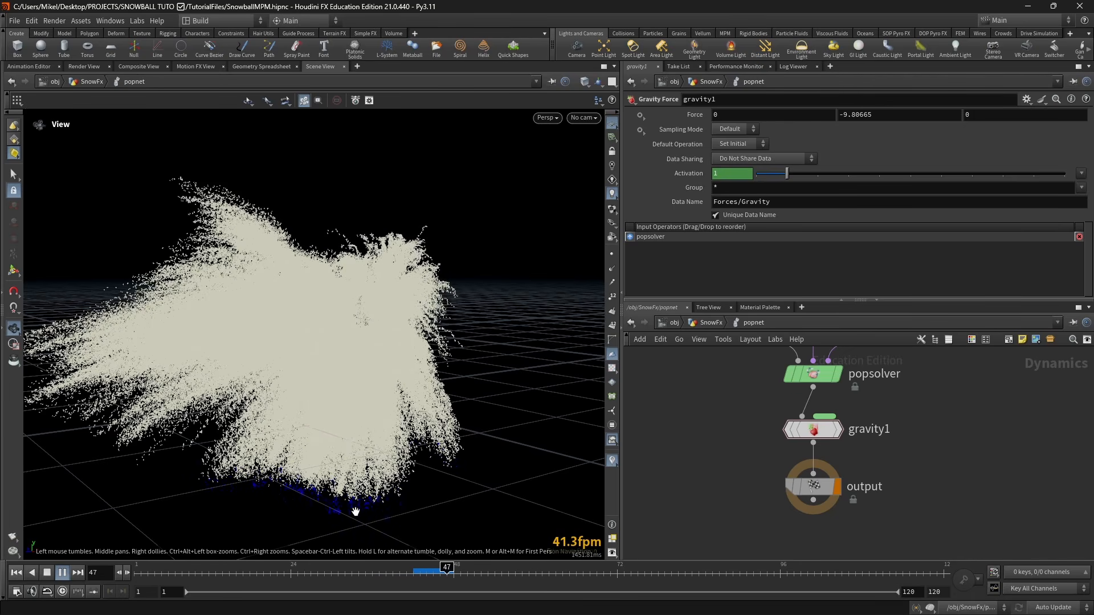
click(62, 573)
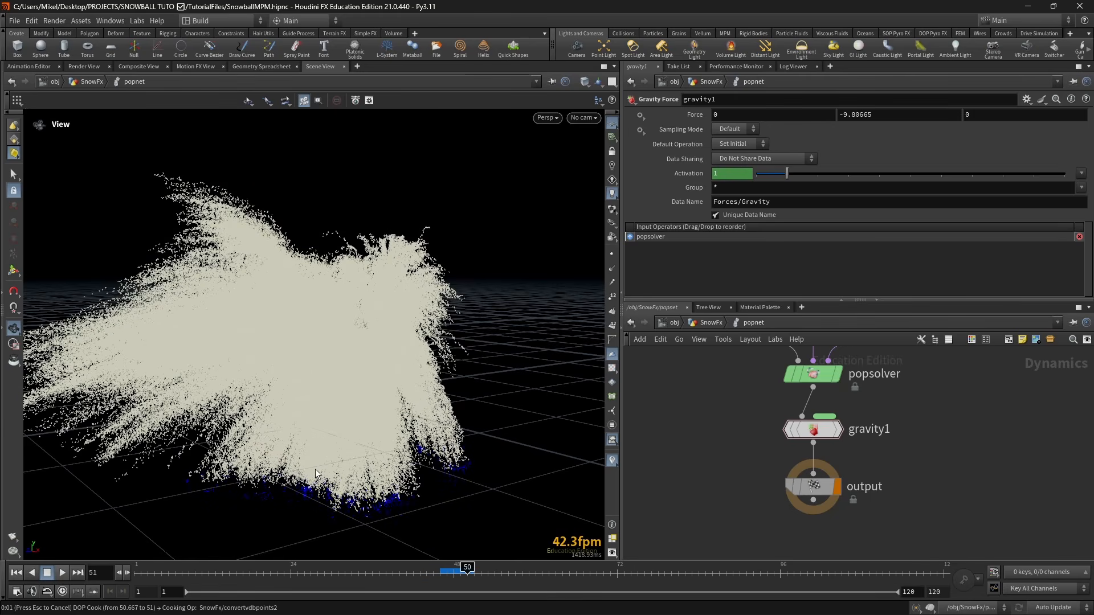
drag(316, 472, 313, 413)
scroll(312, 412, up, 3)
middle_drag(313, 413, 347, 372)
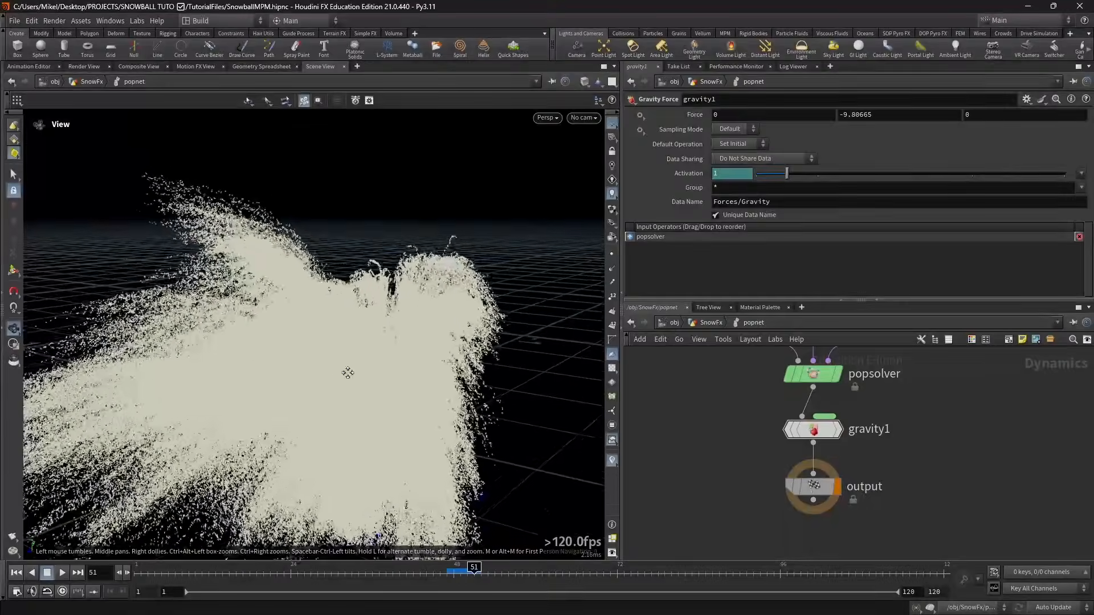
drag(347, 372, 346, 223)
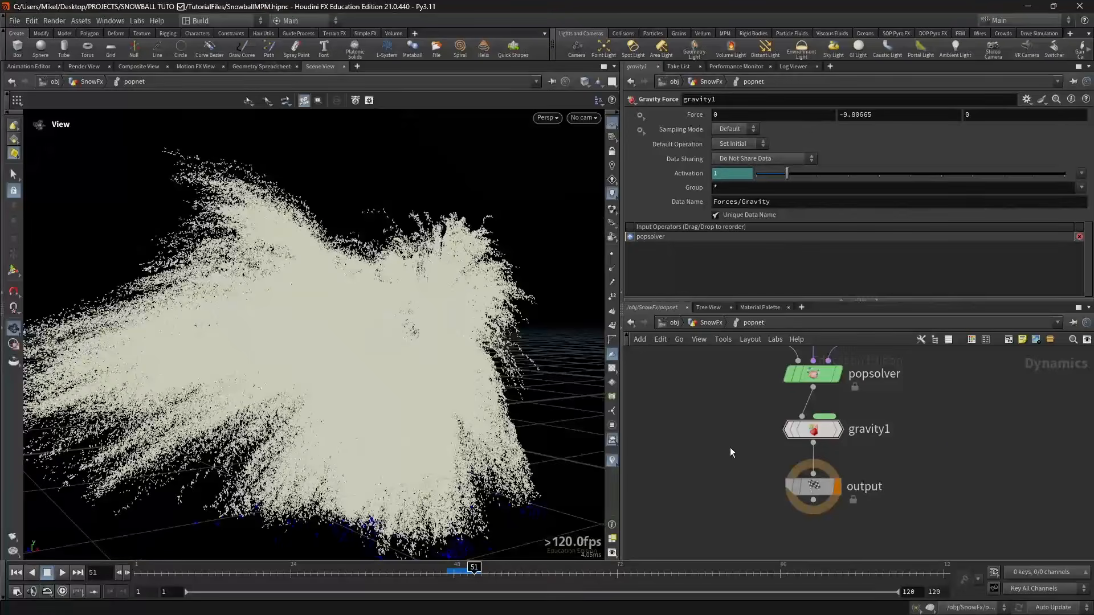
Return to the SnowFx network and add a displayed Attribute Wrangle connected below popnet
key(u)
drag(354, 320, 374, 341)
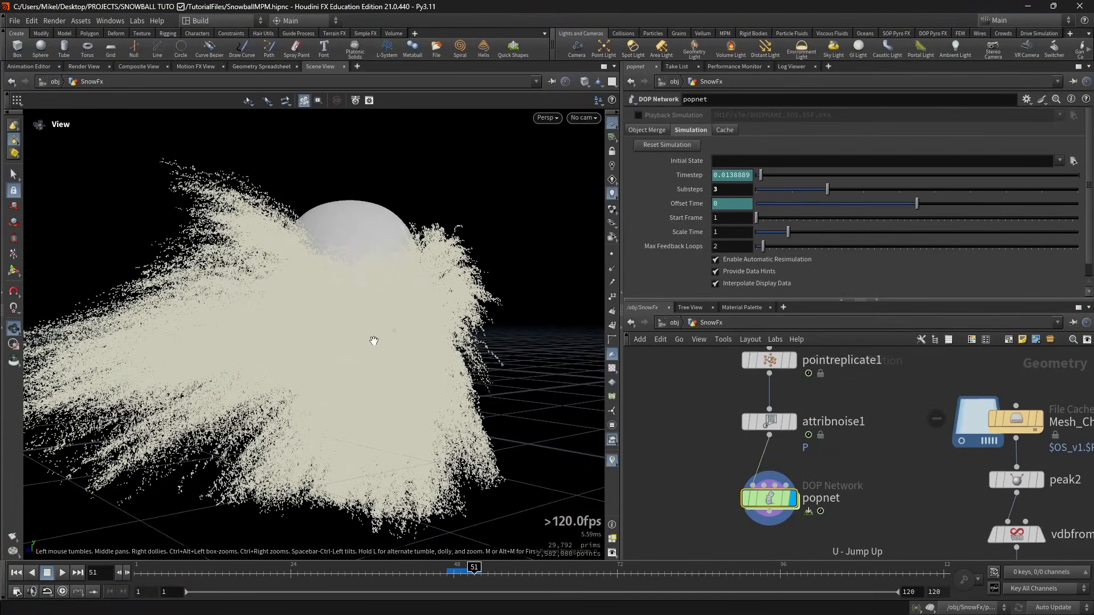
middle_drag(841, 462, 894, 400)
scroll(859, 425, up, 3)
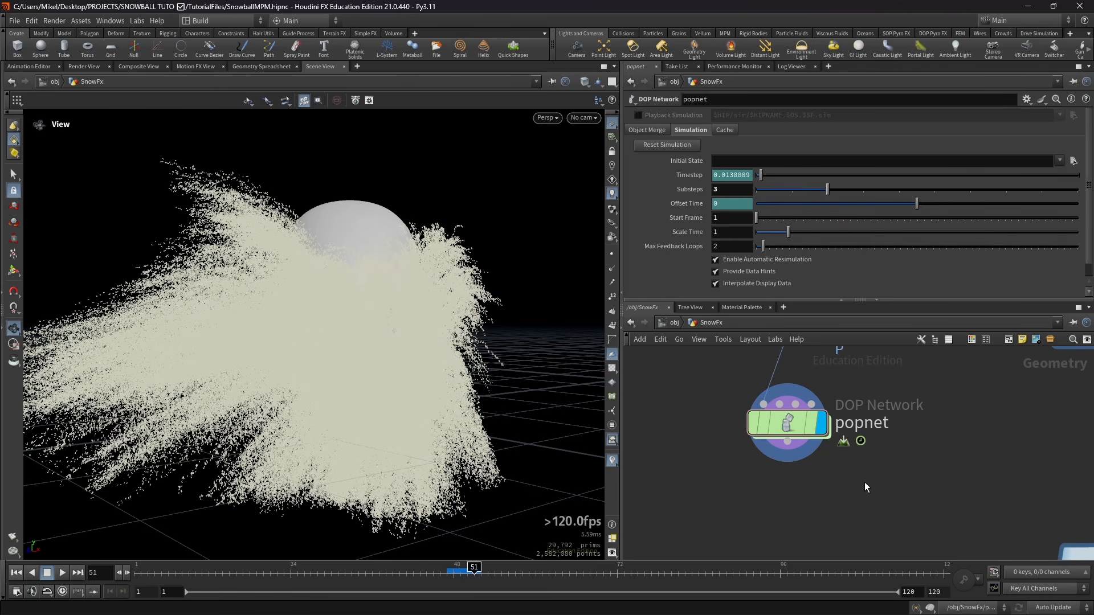
scroll(865, 487, down, 3)
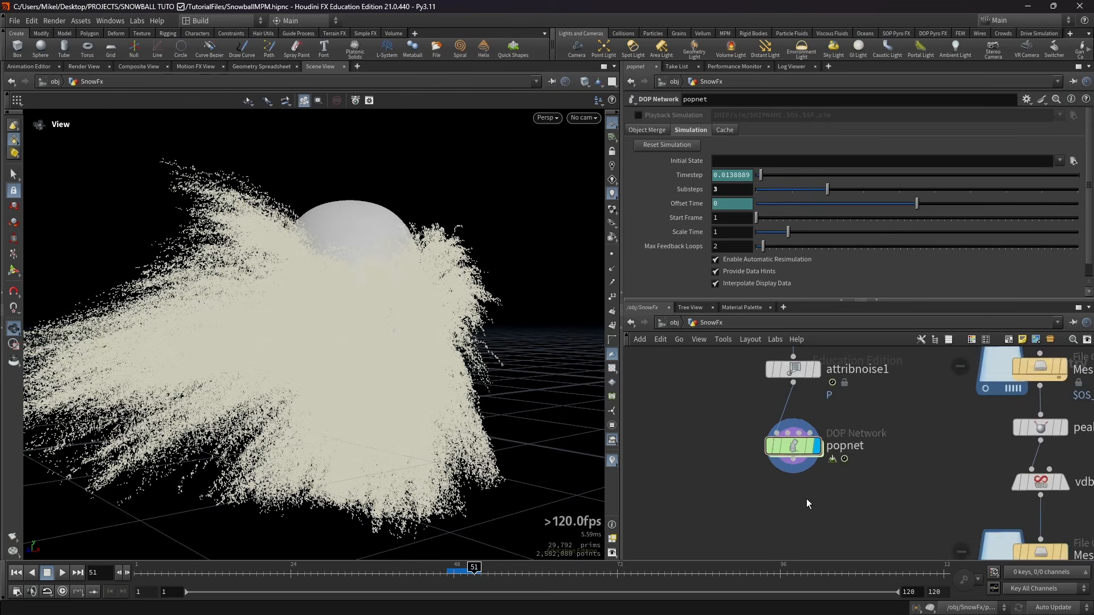
middle_drag(835, 488, 832, 446)
key(Tab)
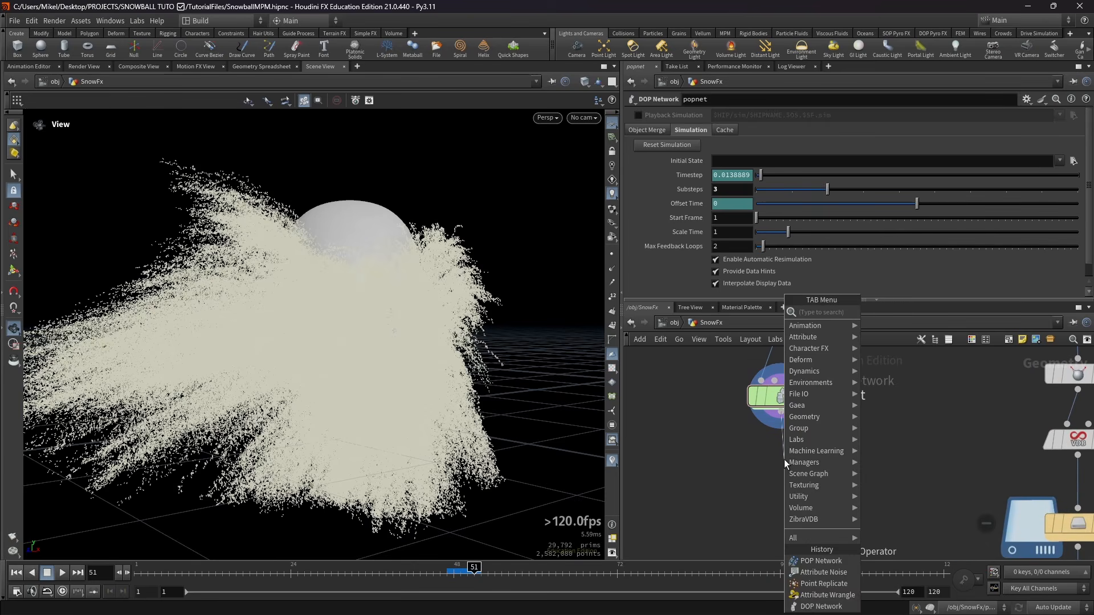
text(at w)
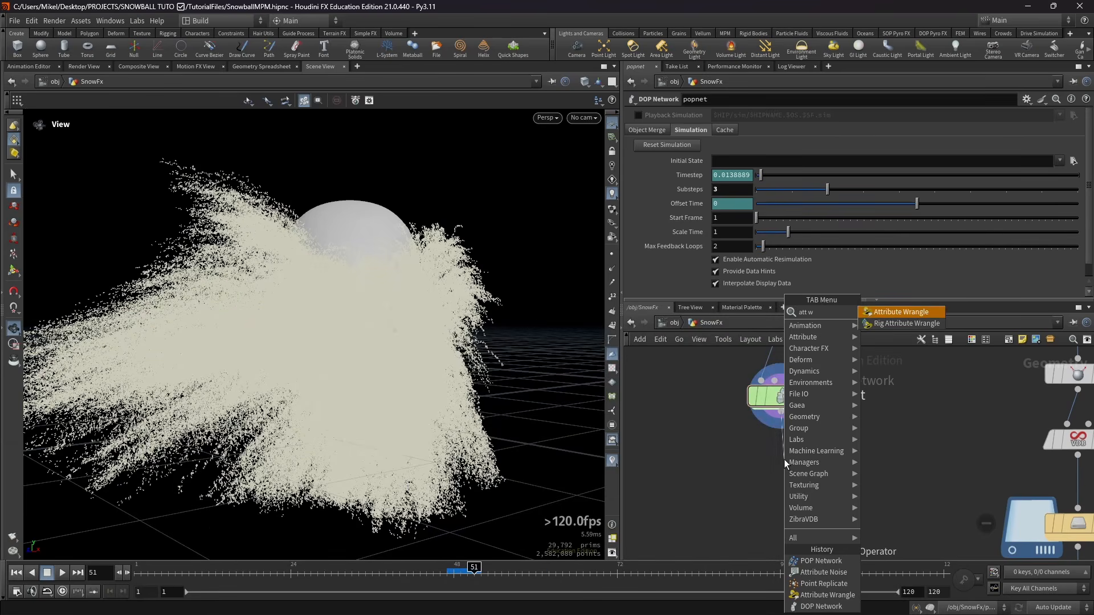
key(Return)
click(784, 464)
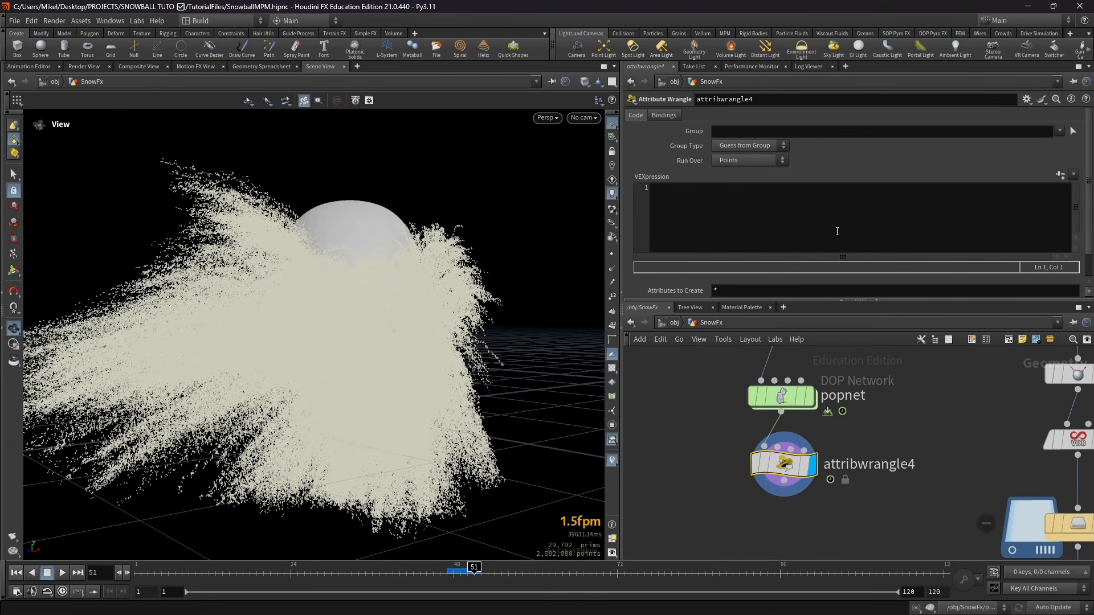
click(716, 198)
text(@psca)
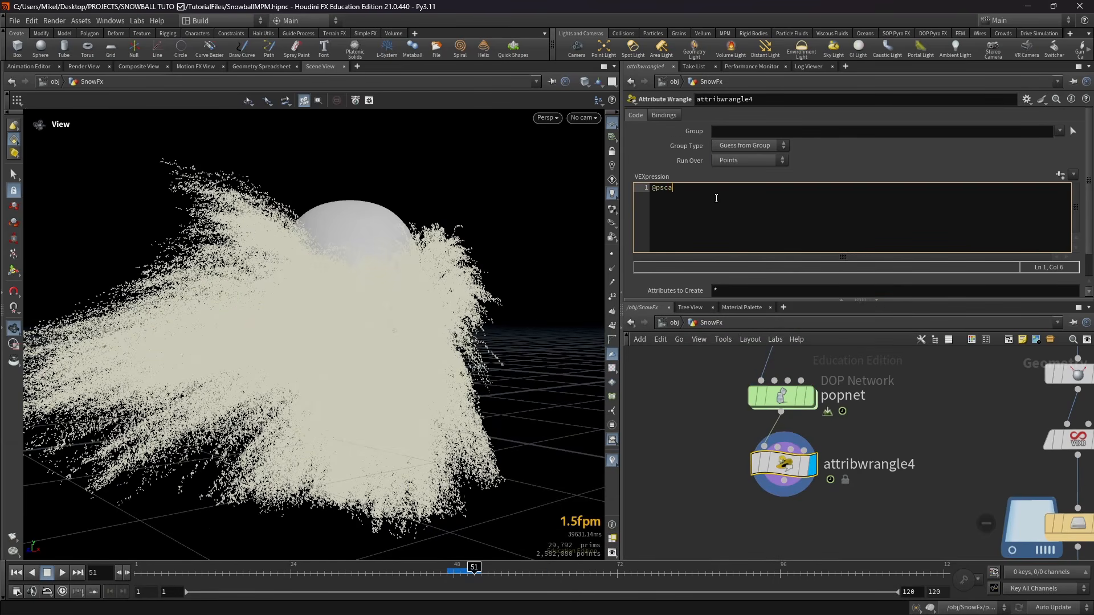
text(le = 0.0003;)
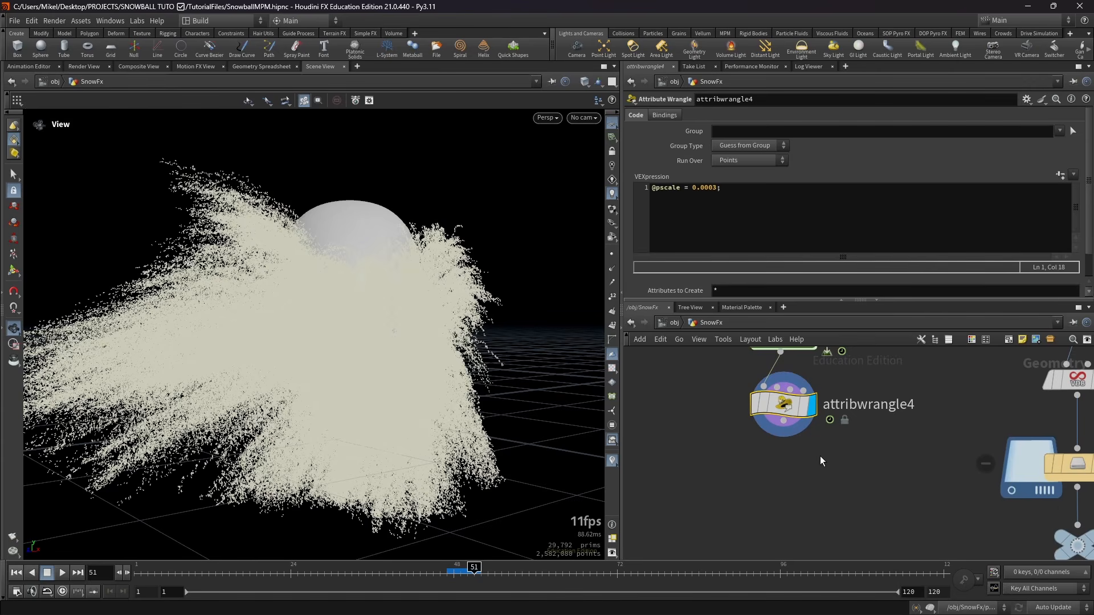
Add an Attribute Delete node below attribwrangle4 that deletes non-selected attributes and keeps the point attributes "pscale v age"
middle_drag(814, 476, 829, 500)
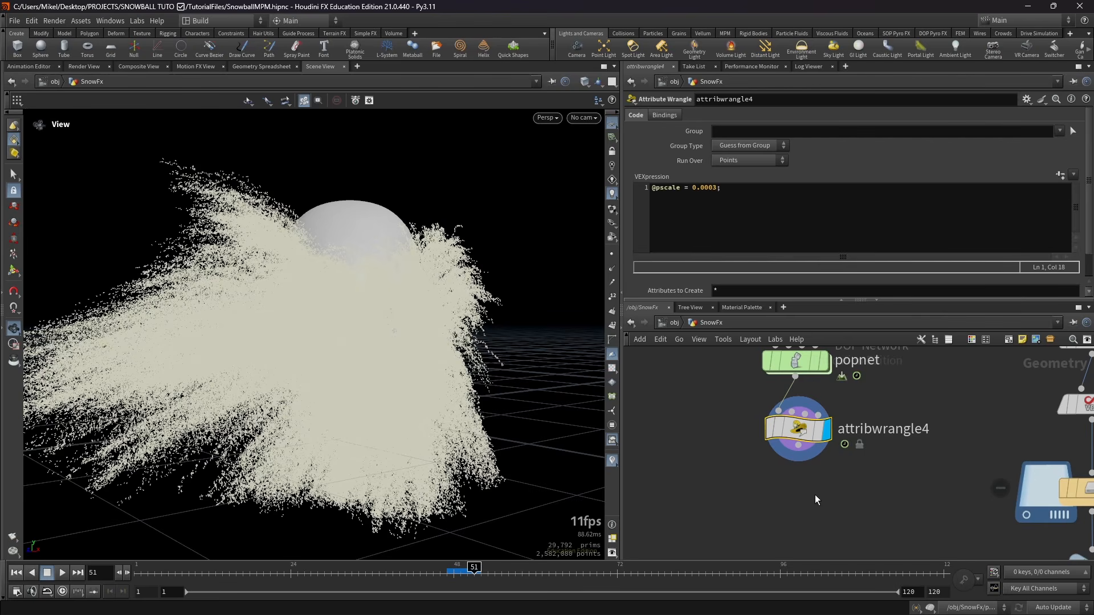
scroll(816, 483, up, 1)
click(799, 421)
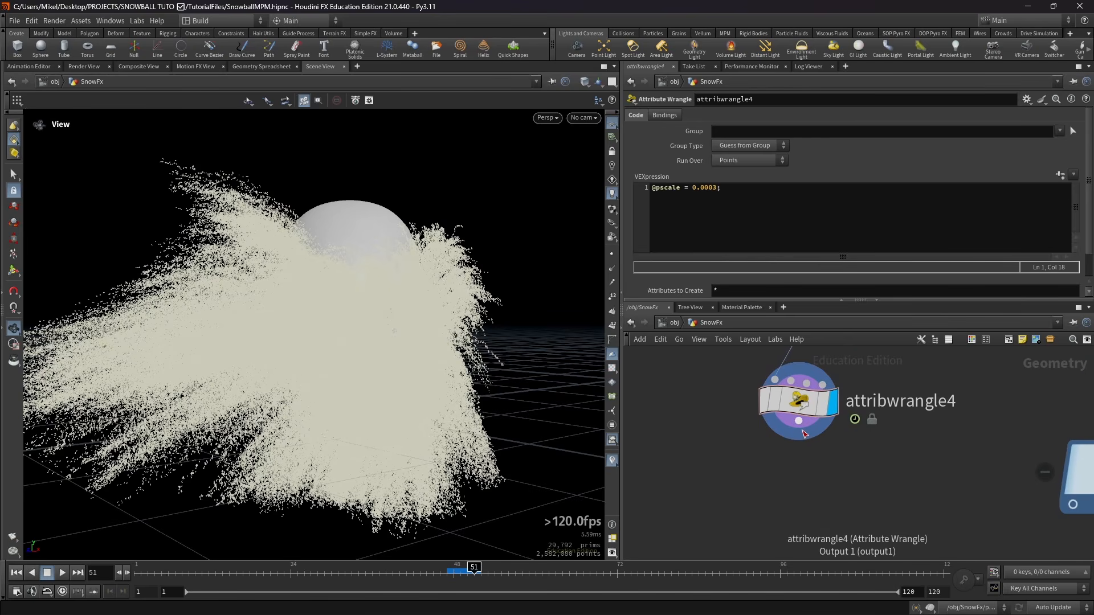
key(Tab)
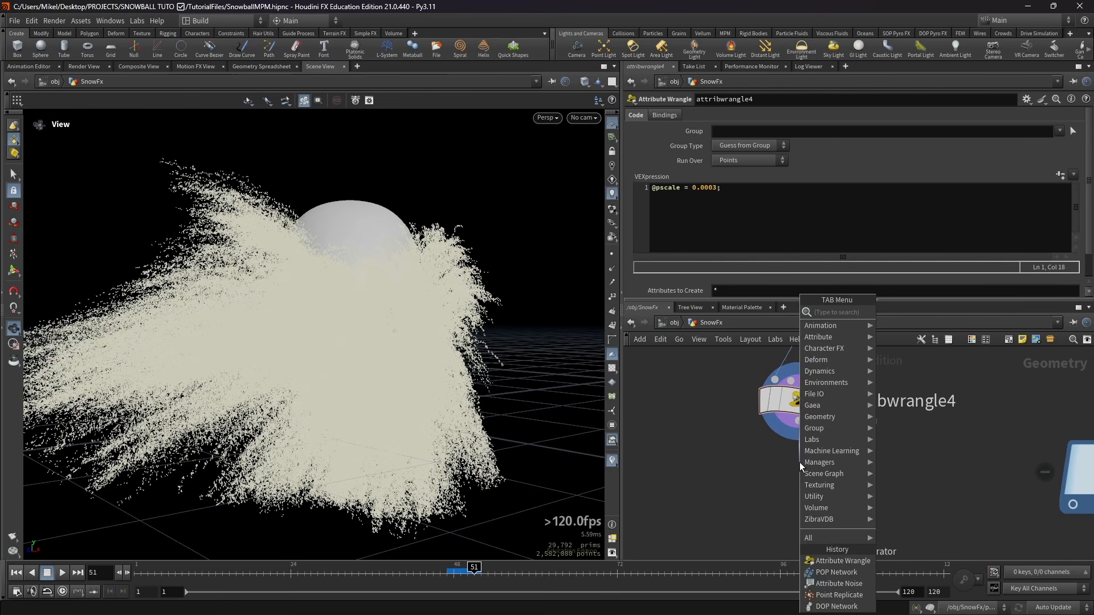
text(attribdel)
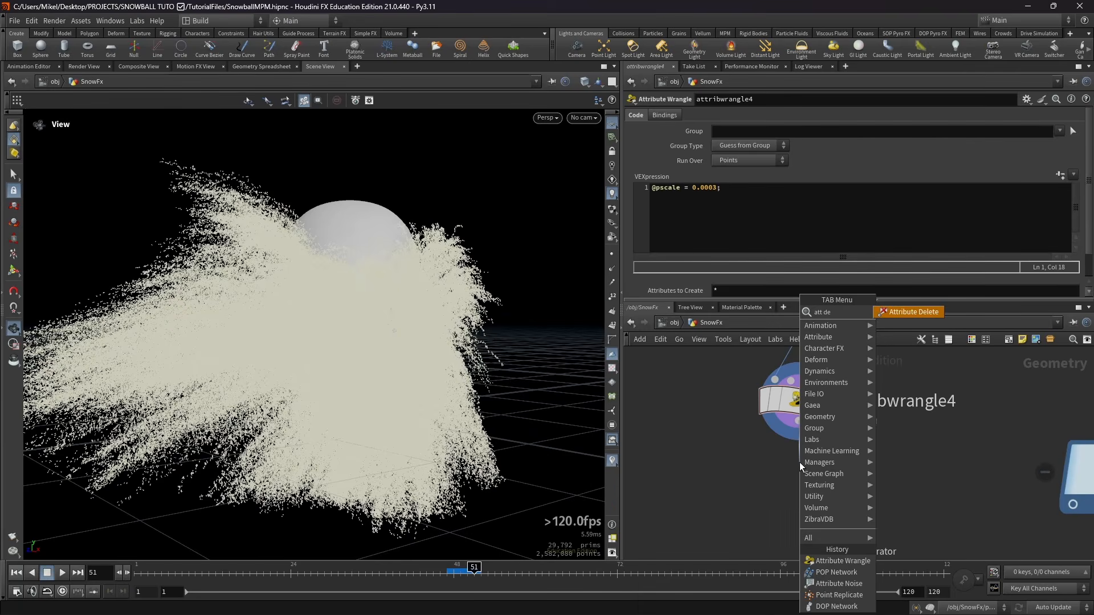
key(Return)
click(716, 126)
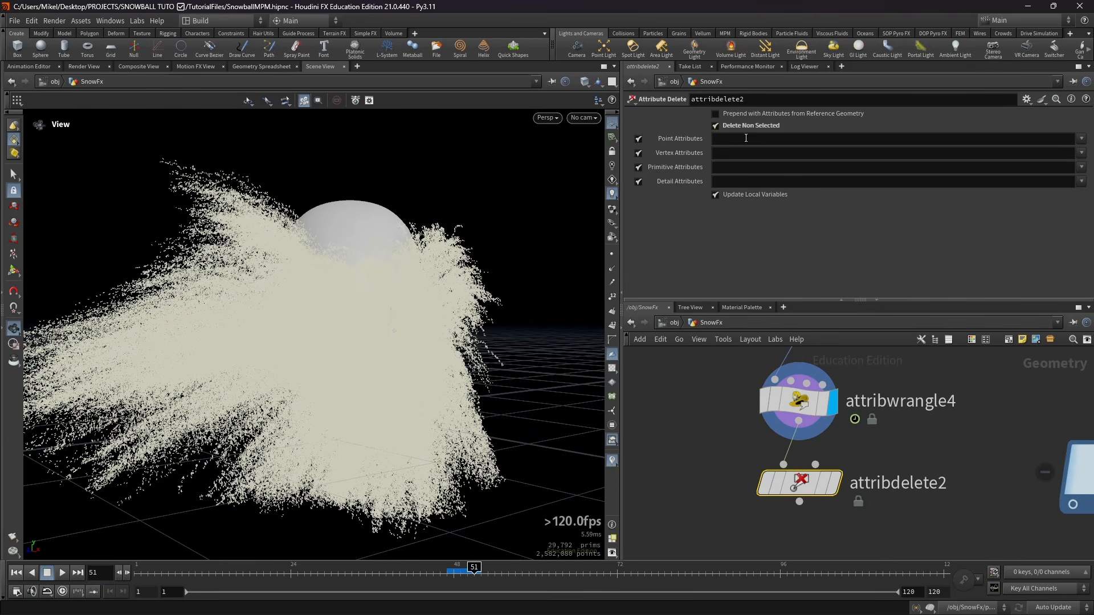
click(746, 138)
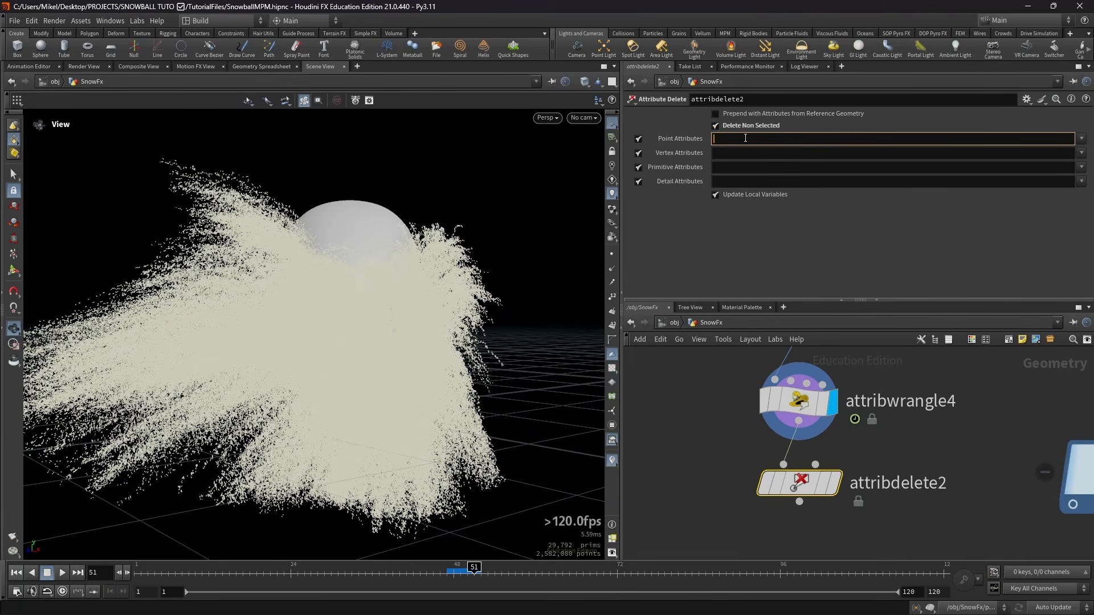
text(pscale v age)
Add a displayed Attribute Promote node below attribdelete2 and promote pscale from Point to Detail class
key(Tab)
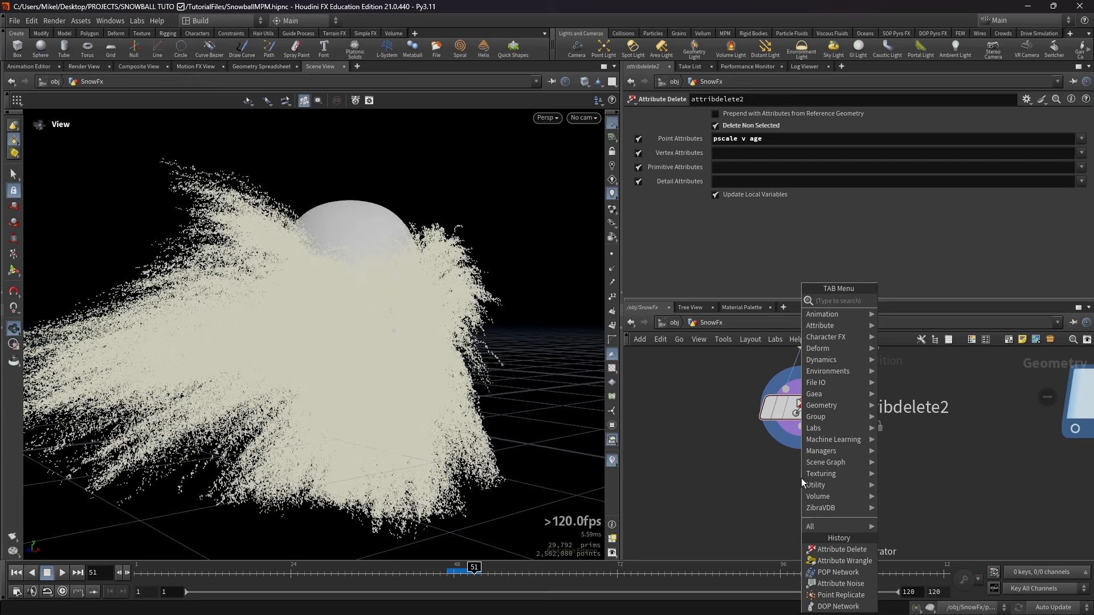
text(att pro)
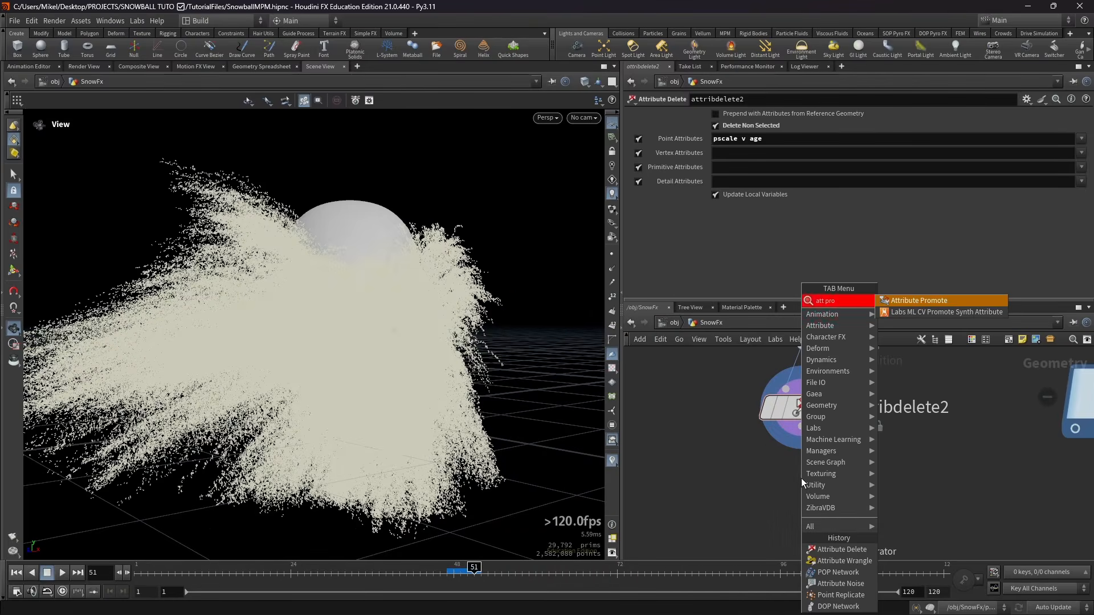
key(Return)
click(801, 479)
click(735, 114)
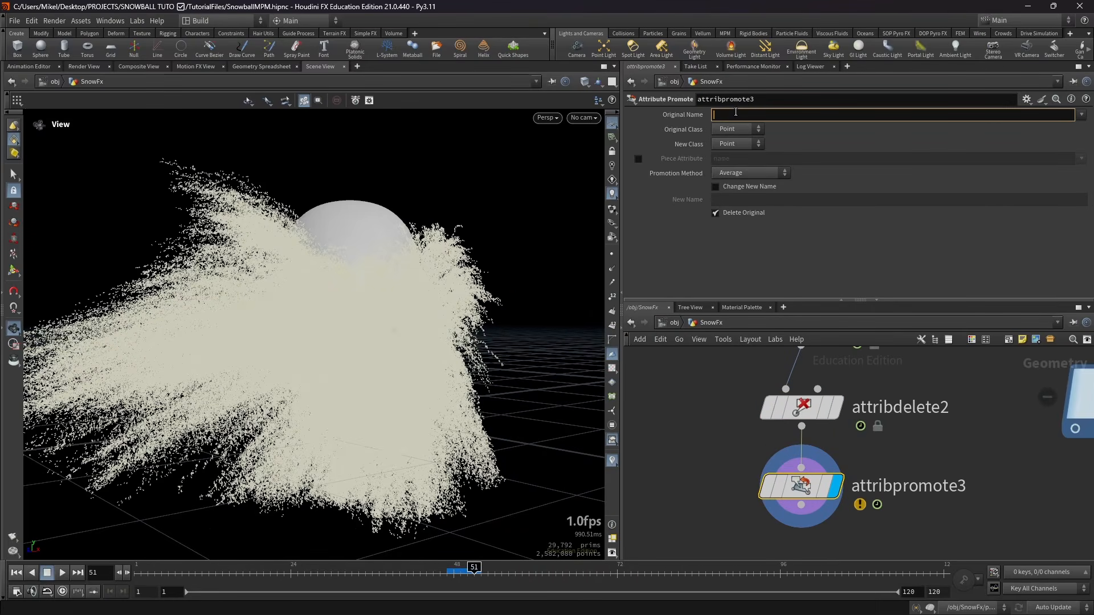
text(pscale)
key(Return)
click(738, 144)
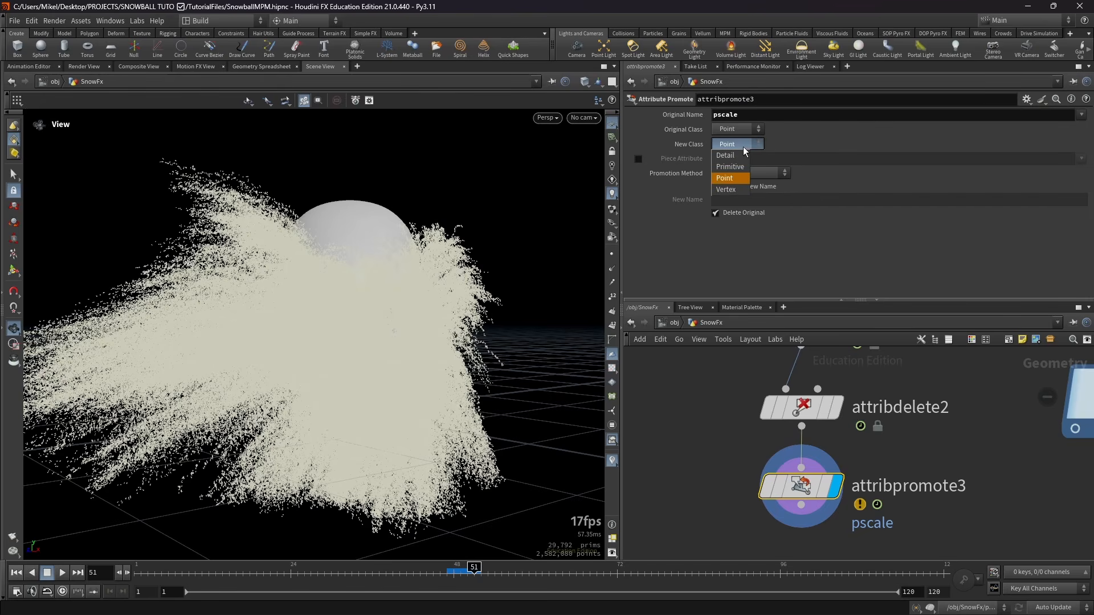
click(725, 155)
Add an Attribute Cast node below attribpromote3 and cast the point attribute v to 16-bit float
key(Tab)
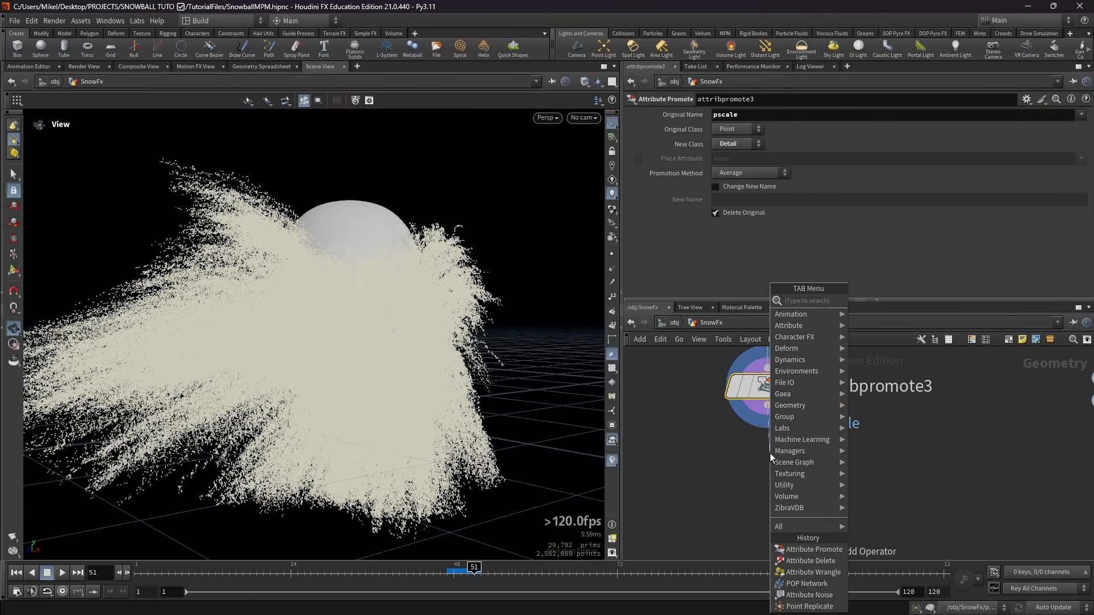
text(att)
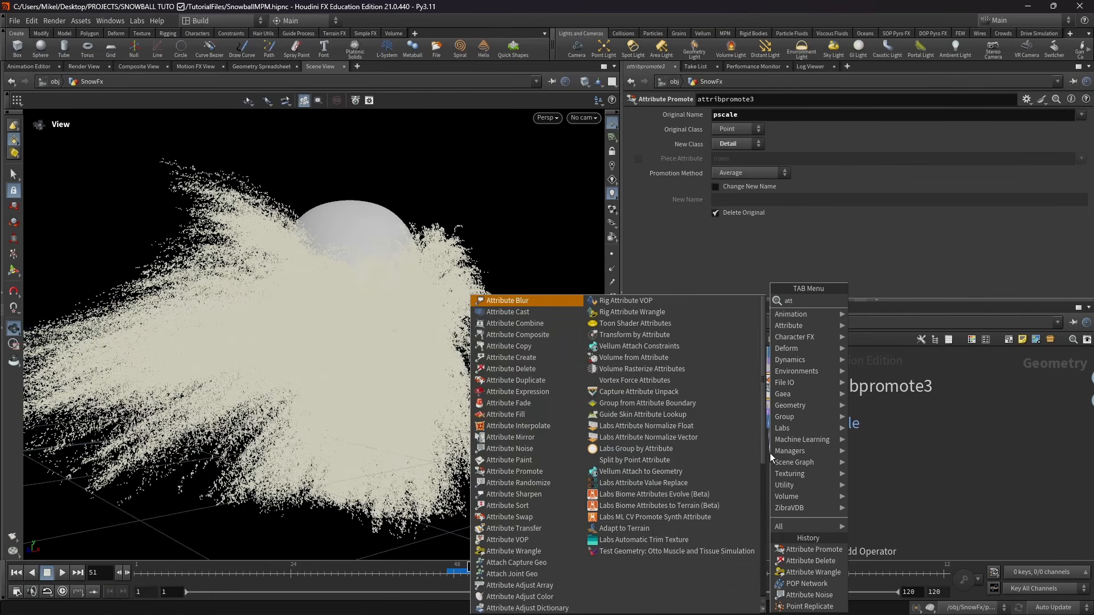
text( ca)
key(Return)
click(776, 200)
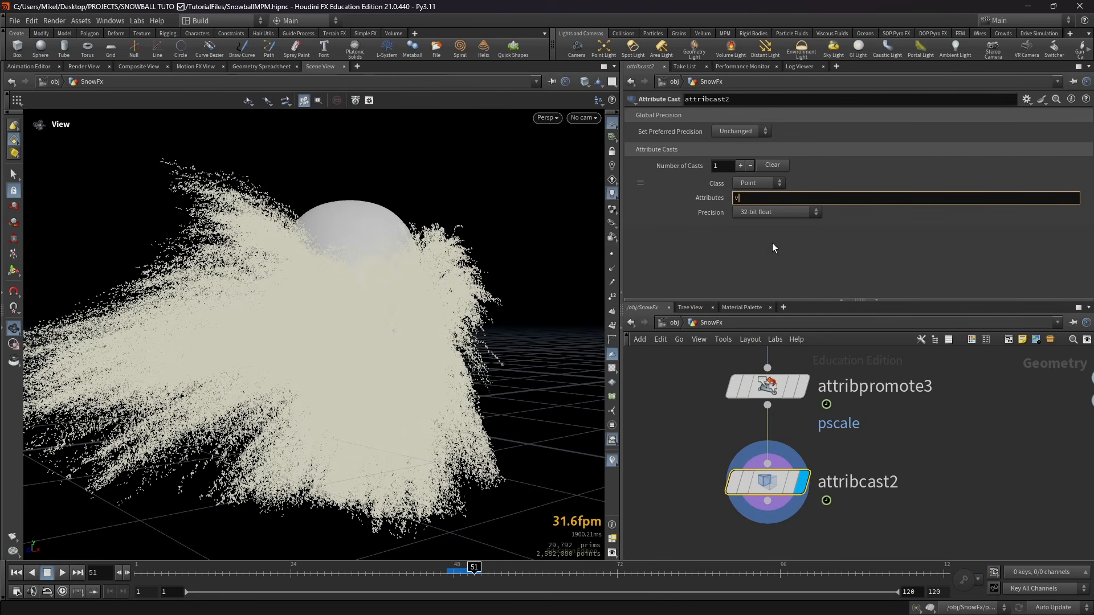
click(757, 214)
click(760, 281)
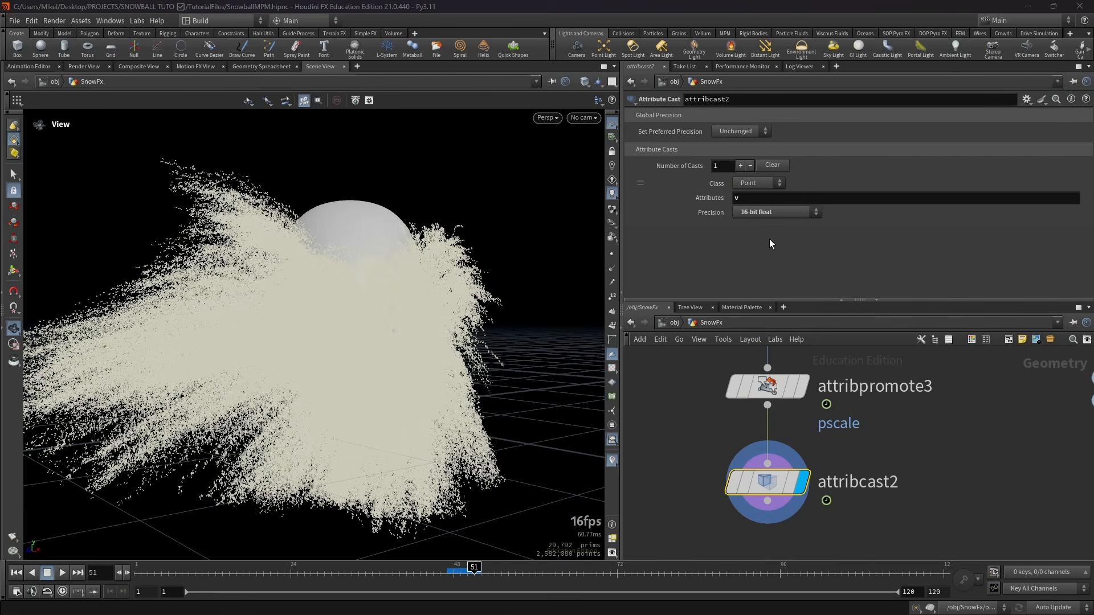
Add a Convert VDB Points node below attribcast2 and display it
key(Tab)
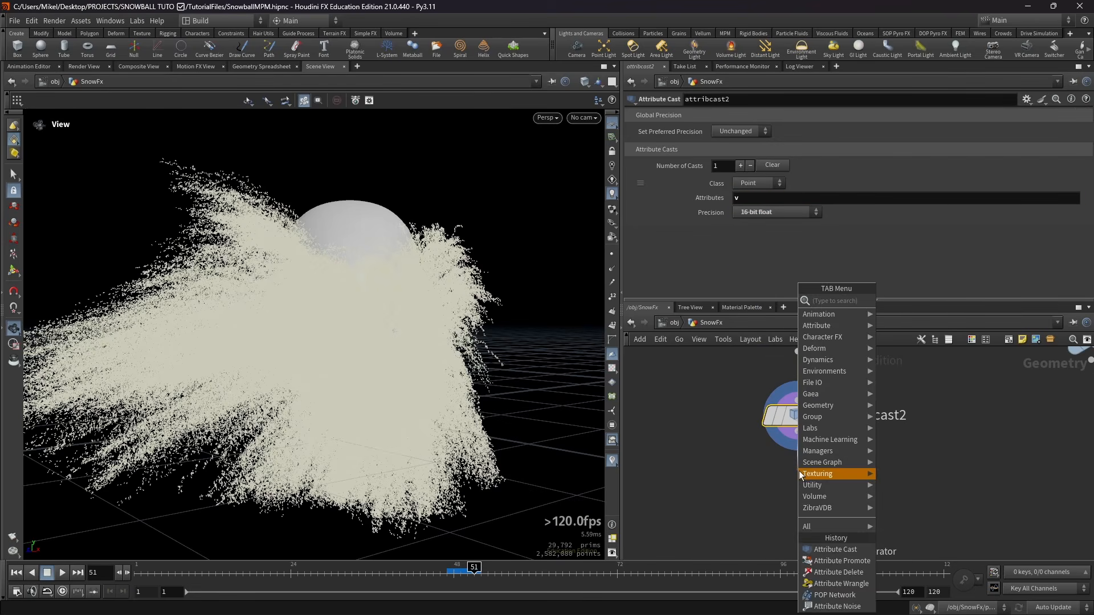
text(convert v)
key(Down)
key(Down)
key(Return)
click(799, 485)
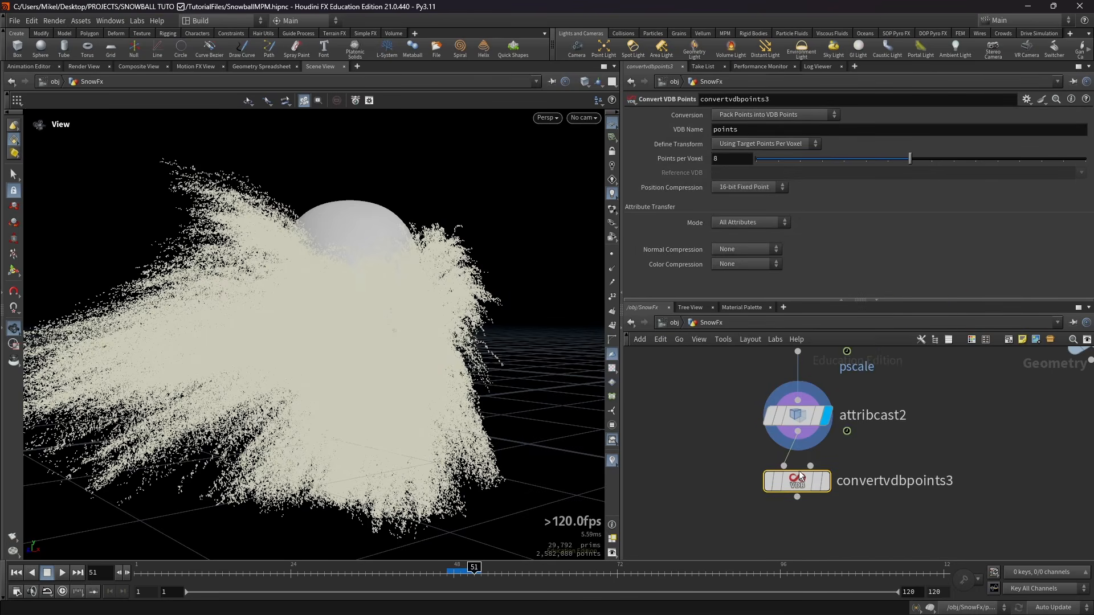
click(826, 488)
Set the VDB conversion to 32 points per voxel with 8-bit Fixed Point position compression
click(731, 160)
key(BackSpace)
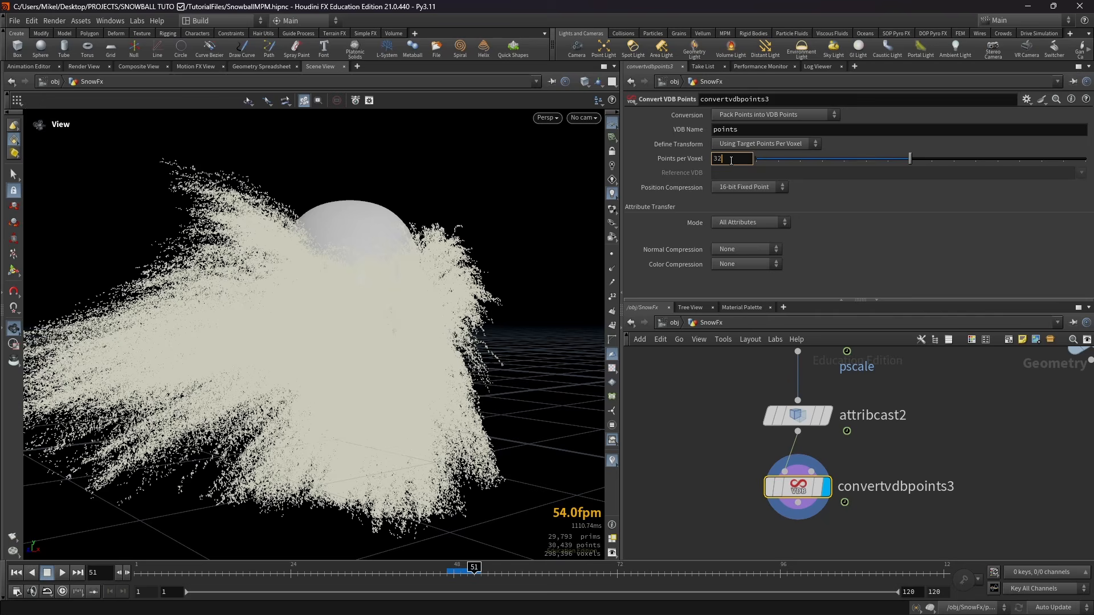
click(748, 188)
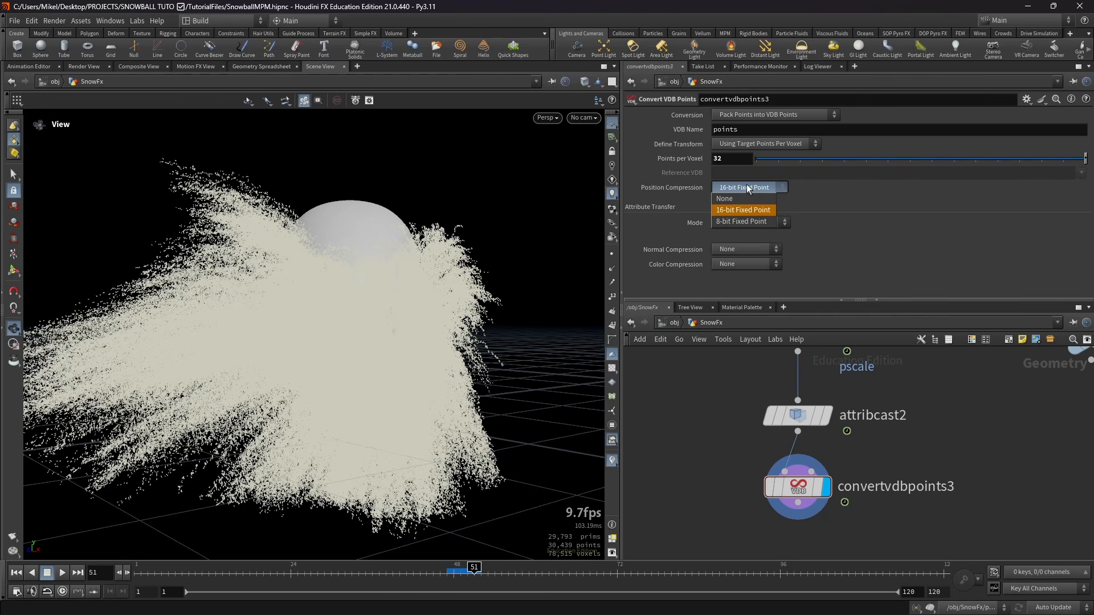
click(736, 221)
Add a File Cache node connected below convertvdbpoints3
scroll(809, 456, down, 5)
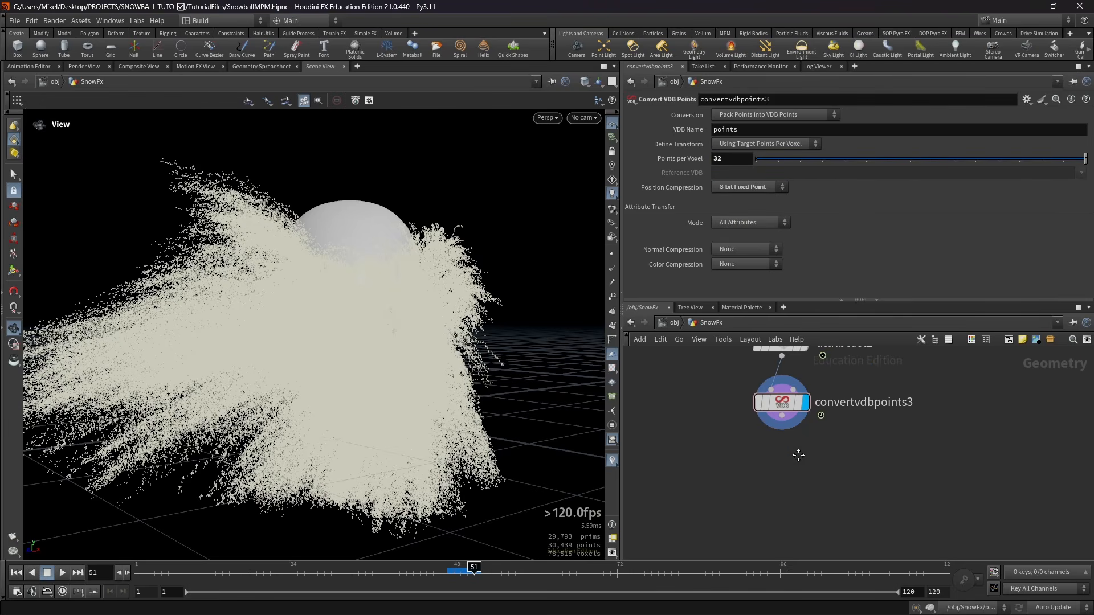
middle_drag(841, 493, 840, 414)
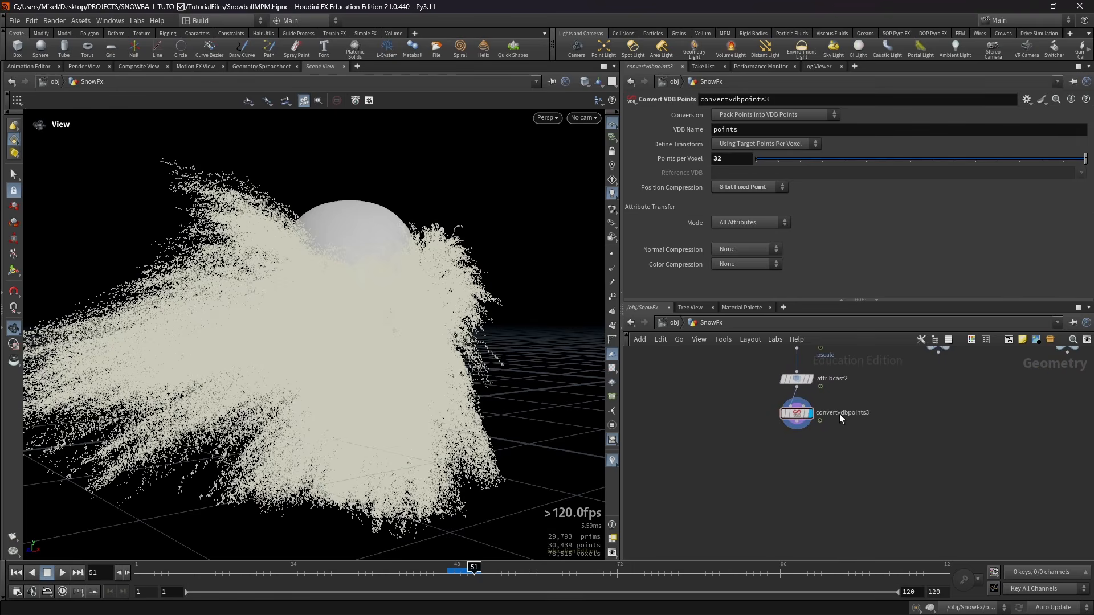
scroll(818, 433, up, 5)
key(Tab)
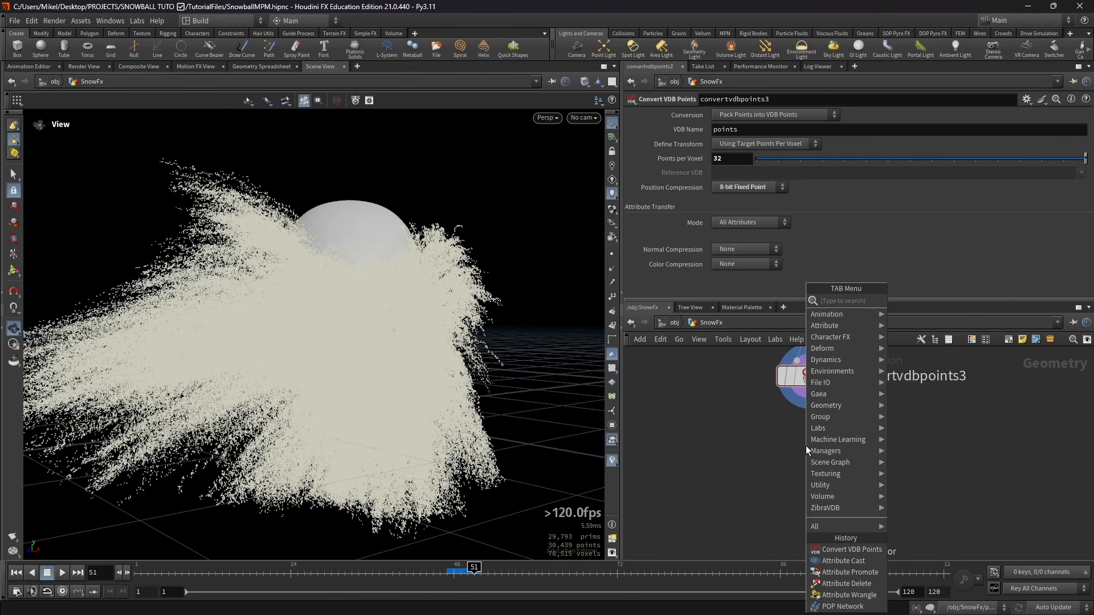
text(f)
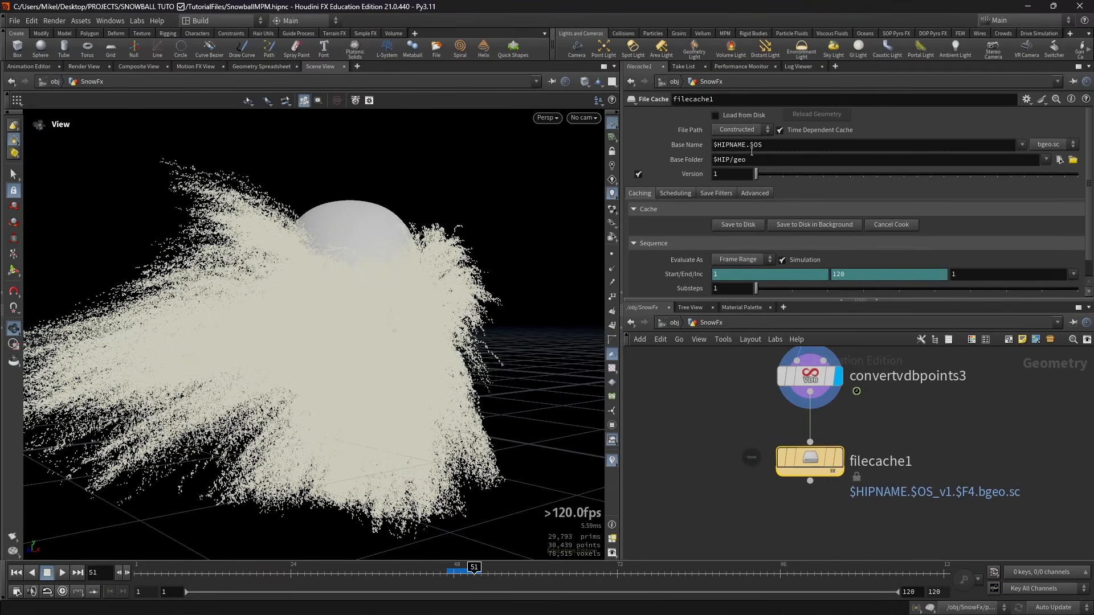
Shorten the file cache's base name to "$OS" and remove the expressions from its start and end frames
drag(751, 148, 701, 149)
key(BackSpace)
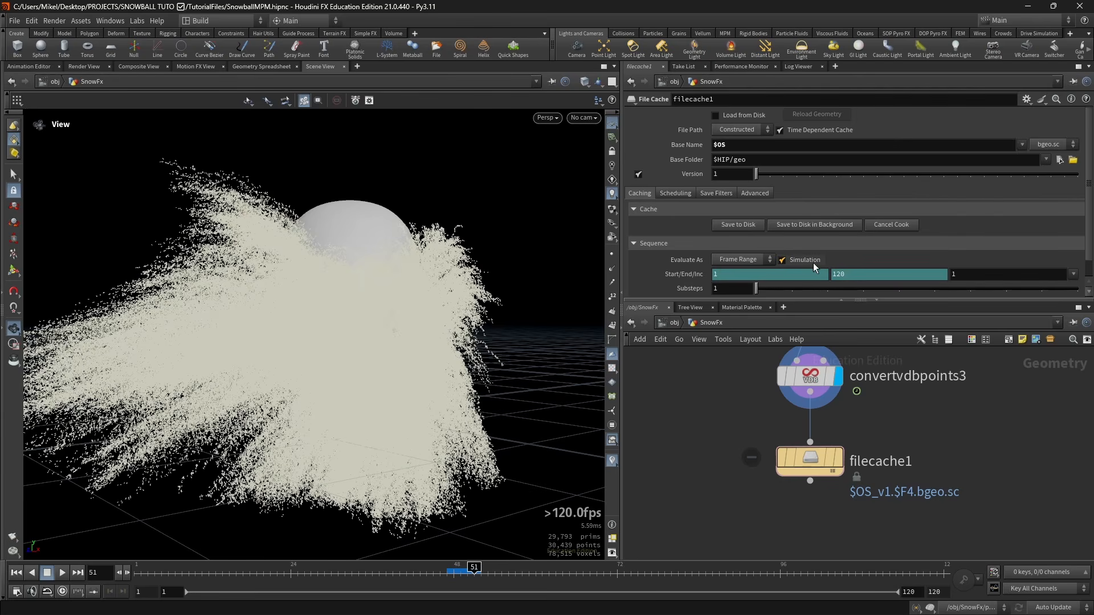
ctrl+shift+click(758, 274)
ctrl+shift+click(899, 275)
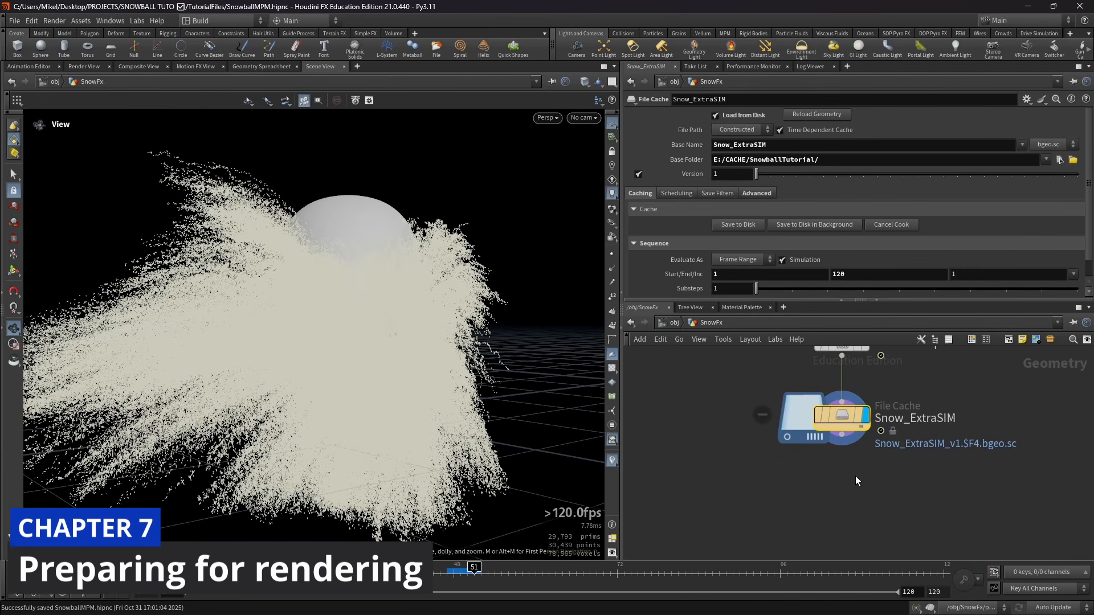
Add a displayed Convert VDB Points node below Snow_ExtraSIM and set its conversion to Extract Points from VDB Points
click(844, 444)
key(Tab)
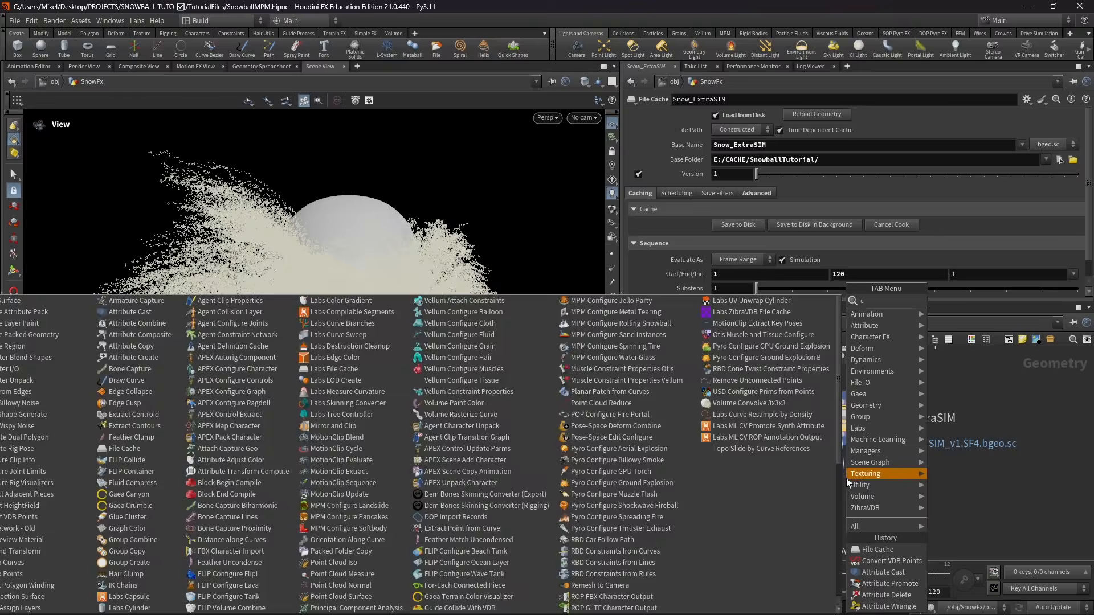
text(conver)
key(Down)
key(Down)
key(Down)
key(Down)
key(Down)
key(Down)
key(Down)
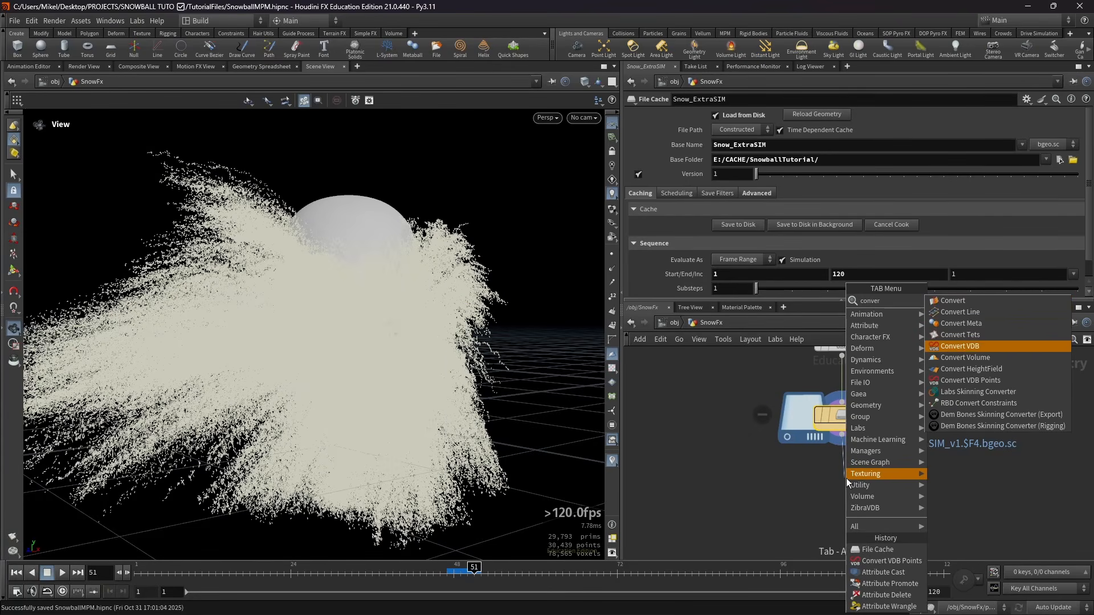
key(Return)
click(775, 115)
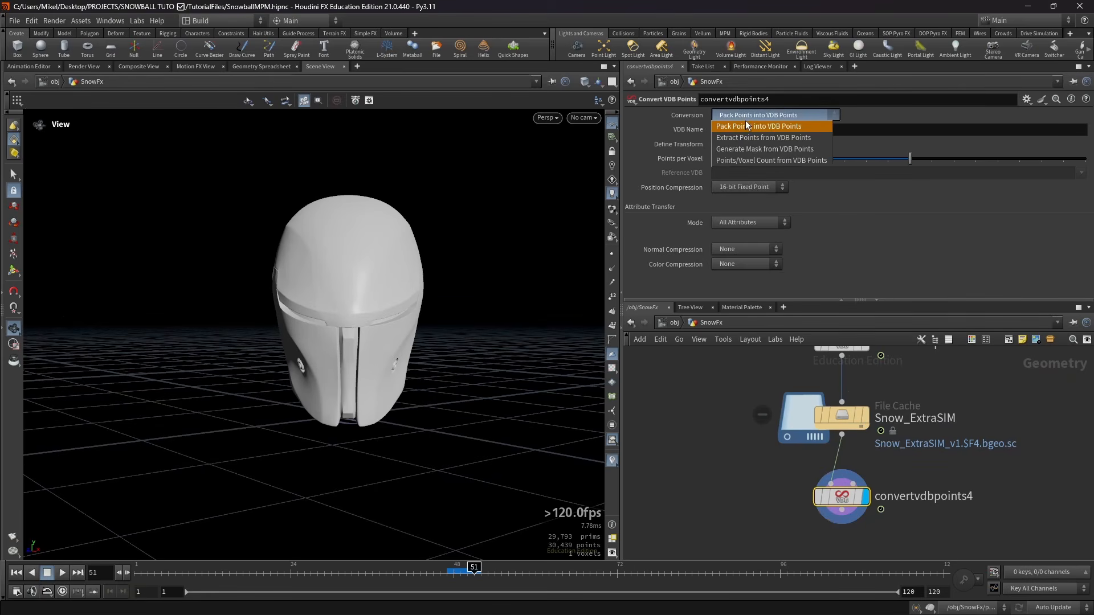
click(764, 134)
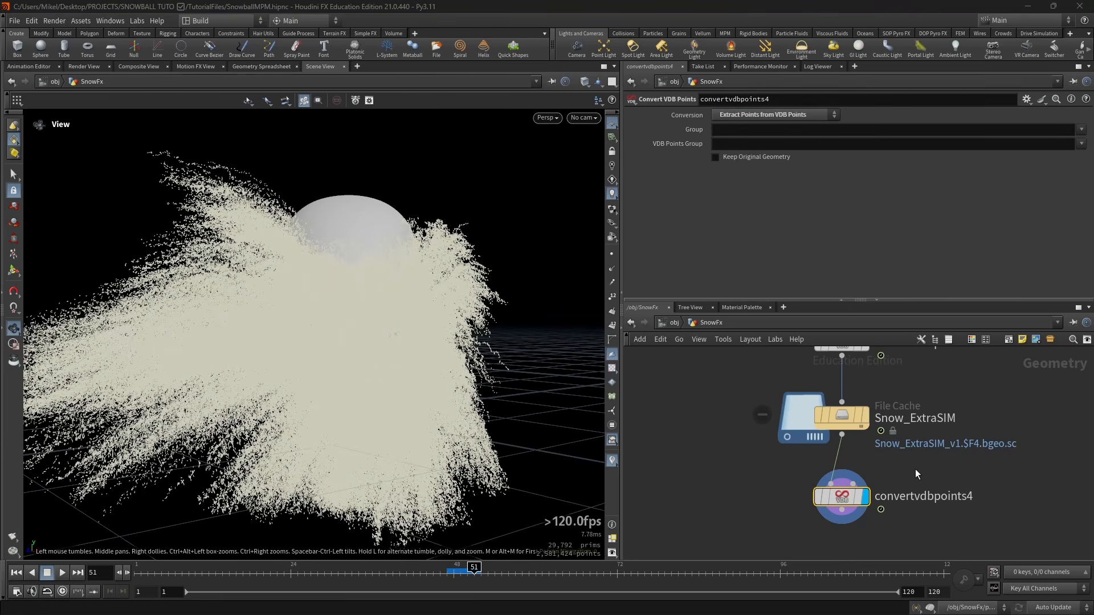
Add a displayed Attribute Promote node below convertvdbpoints4 and promote pscale from Detail to Point class
scroll(915, 474, up, 2)
key(Tab)
text(att p)
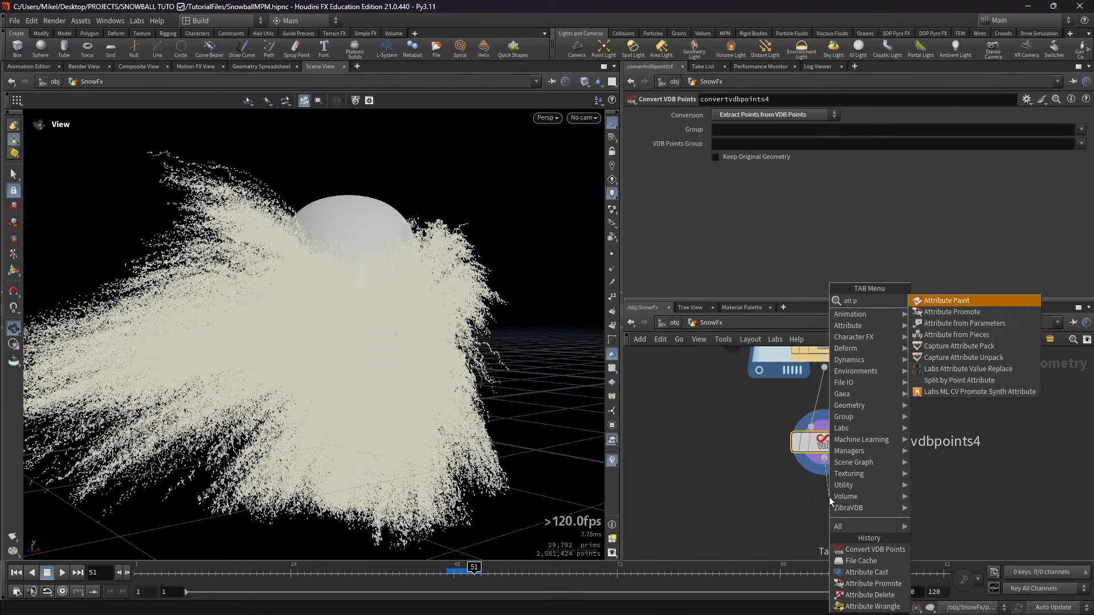
key(Down)
key(Return)
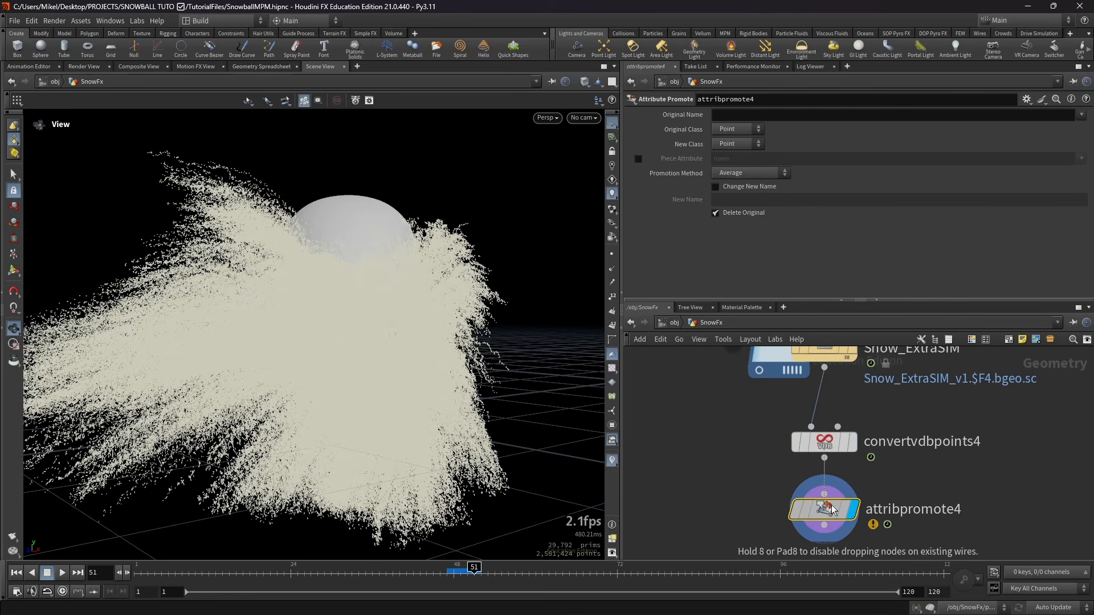
click(831, 509)
click(745, 114)
text(pscale)
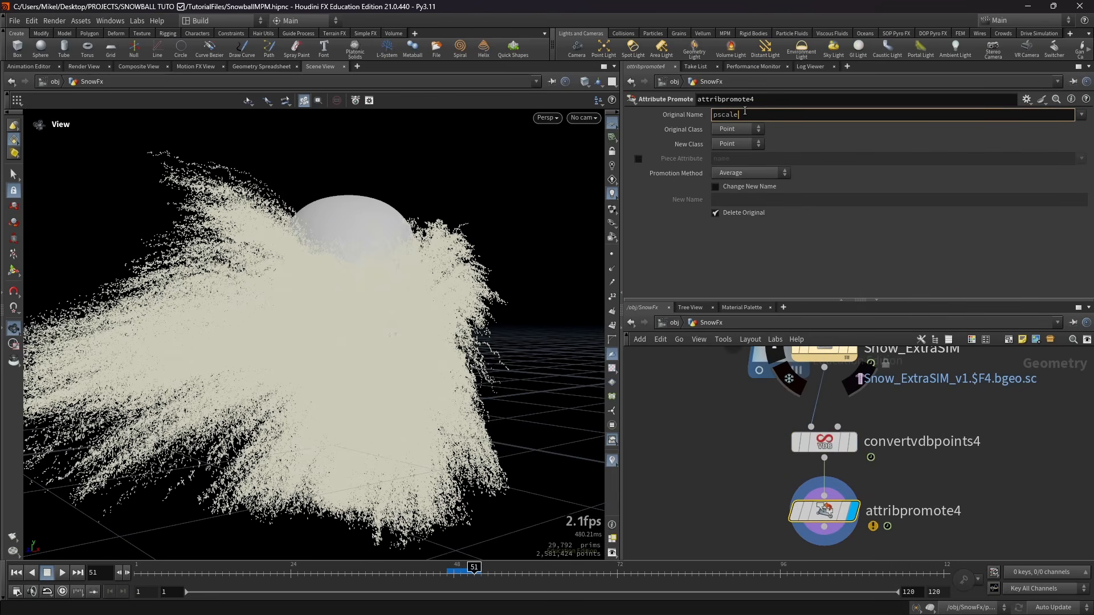
key(Return)
click(738, 129)
click(732, 128)
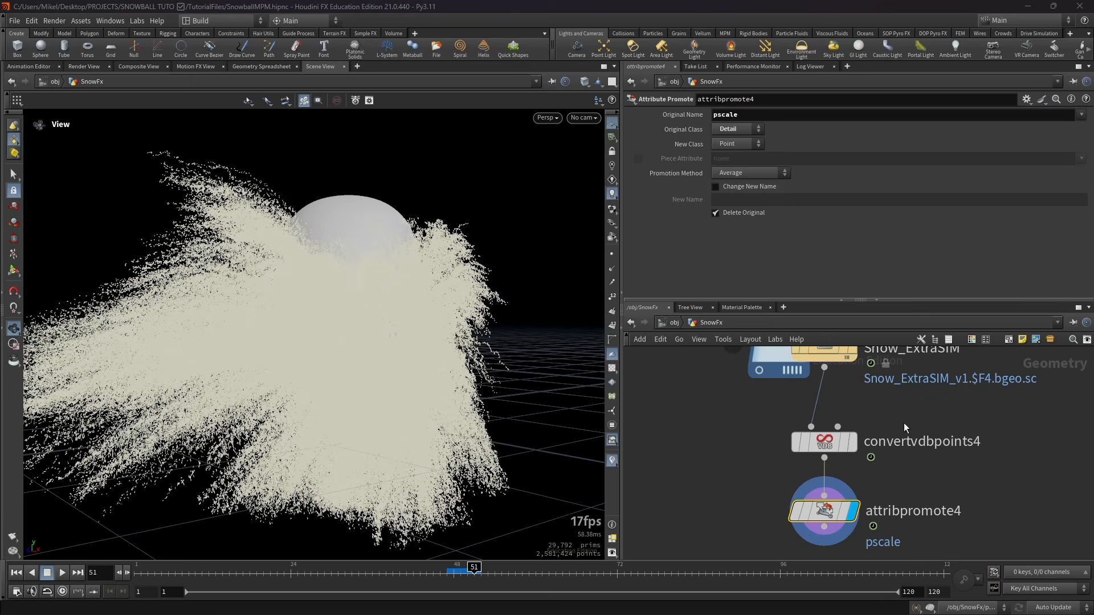
Add a displayed Attribute Create node connected below attribpromote4
scroll(897, 456, down, 1)
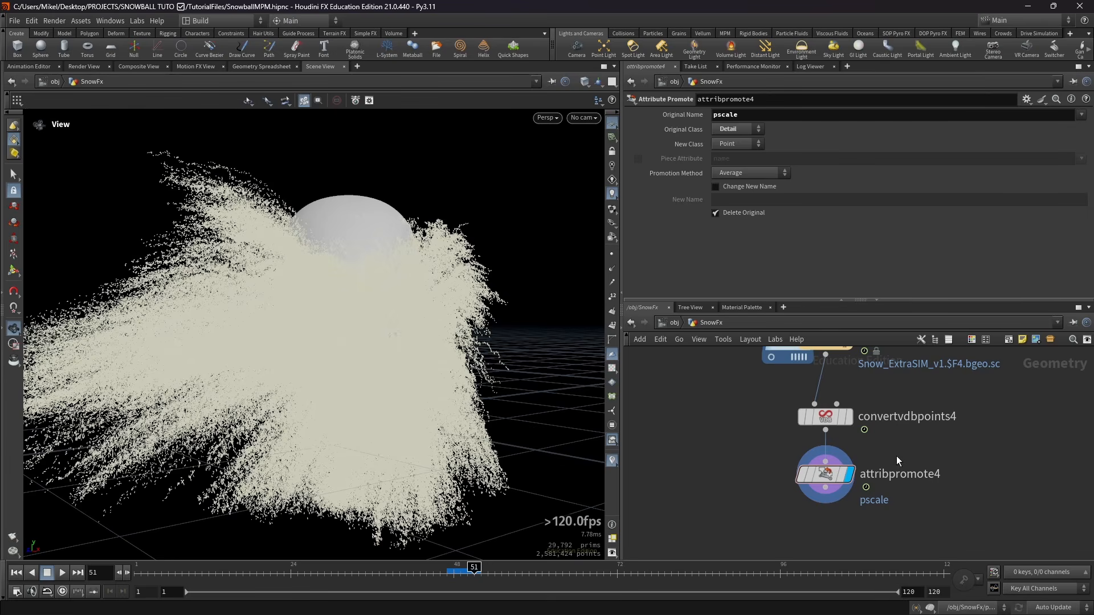
scroll(821, 484, up, 1)
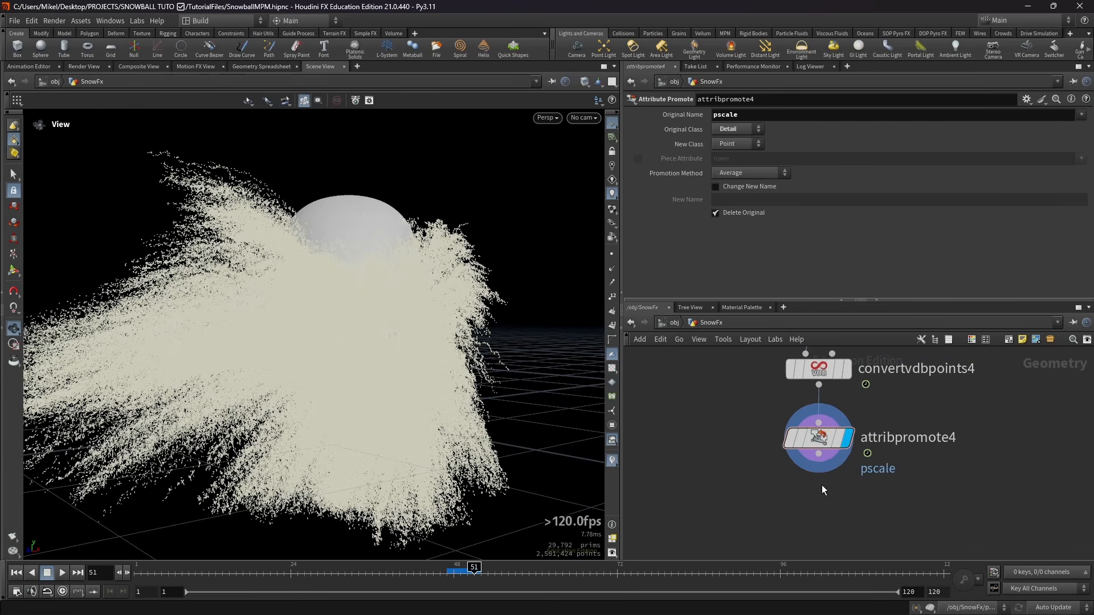
key(Tab)
text(att)
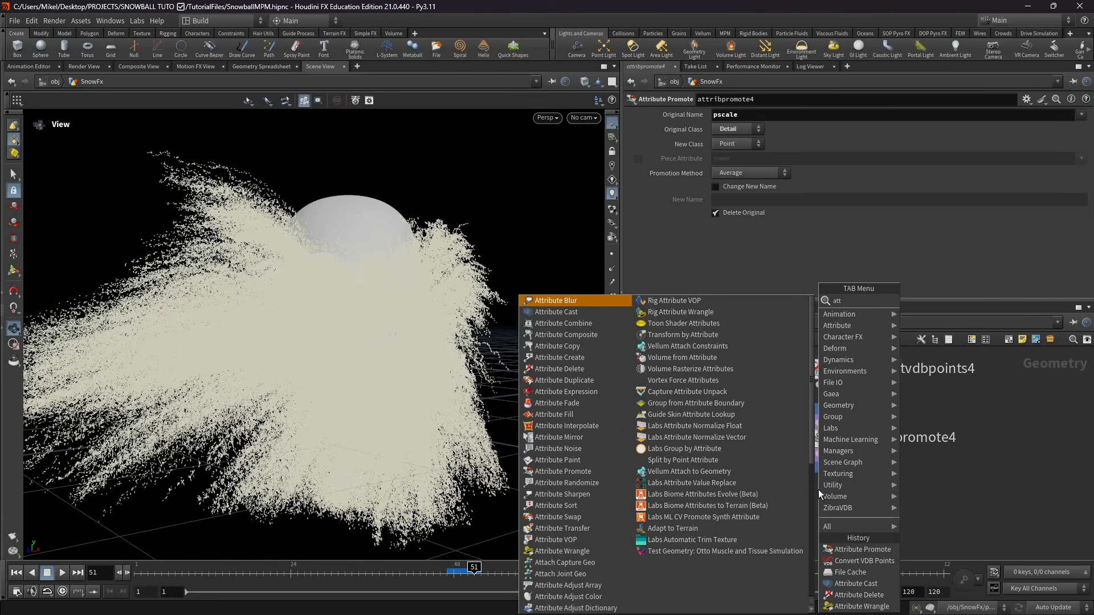
text( cr)
key(Return)
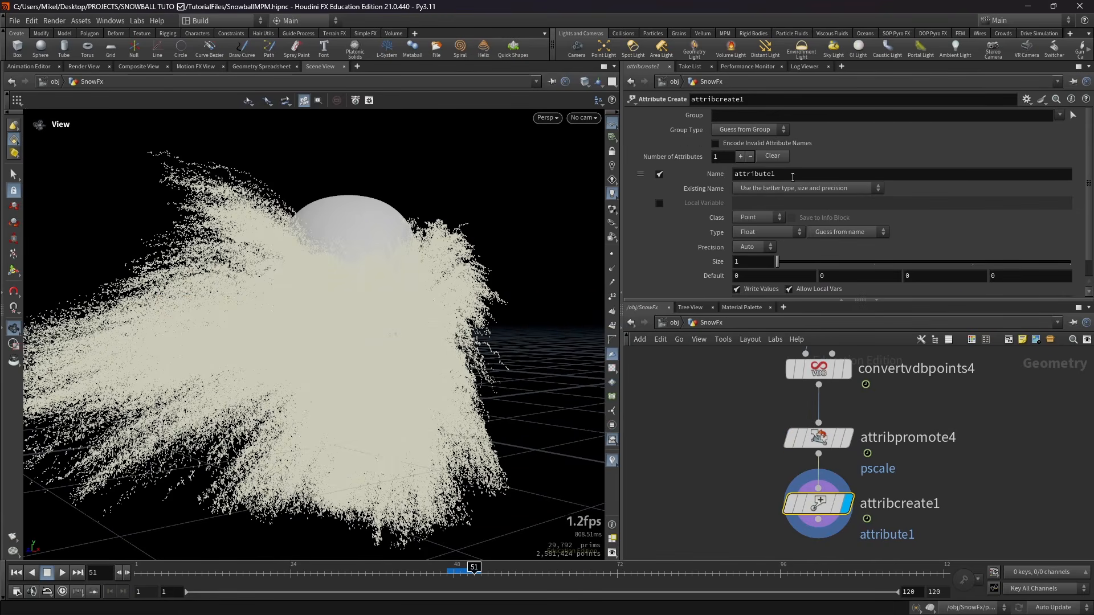
Name the attribute created by attribcreate1 "density" and set its value to 1
click(735, 174)
text(density)
key(Tab)
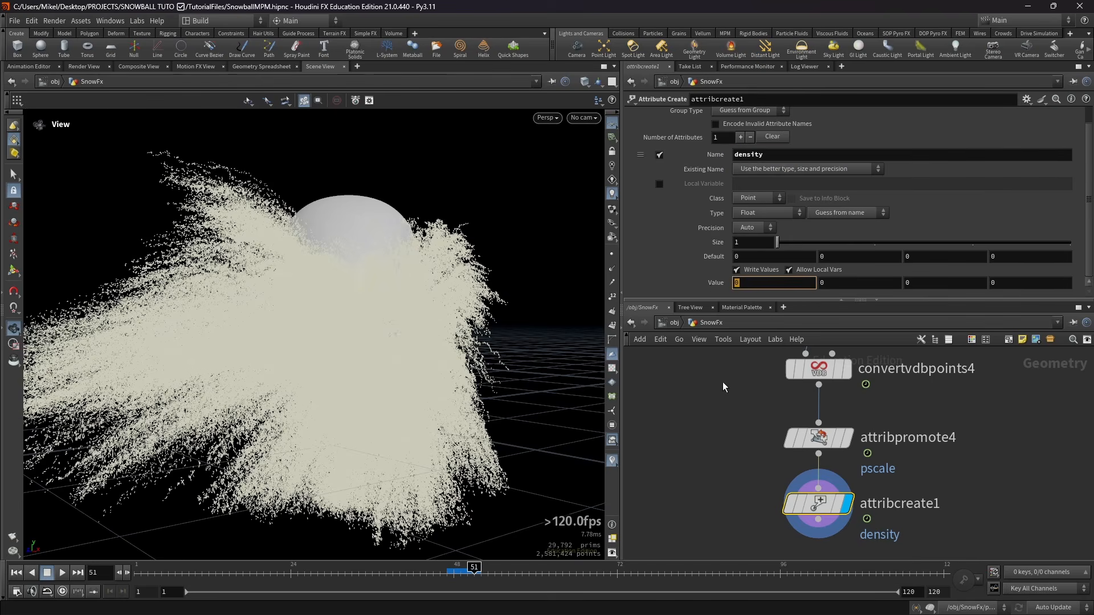
text(1)
key(Return)
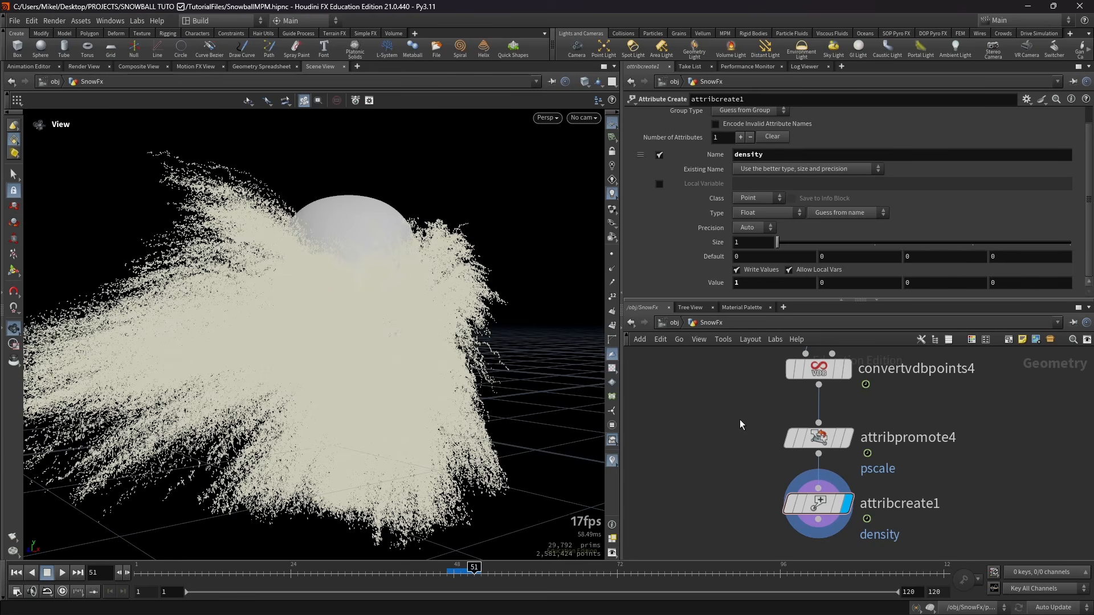
middle_drag(737, 417, 735, 379)
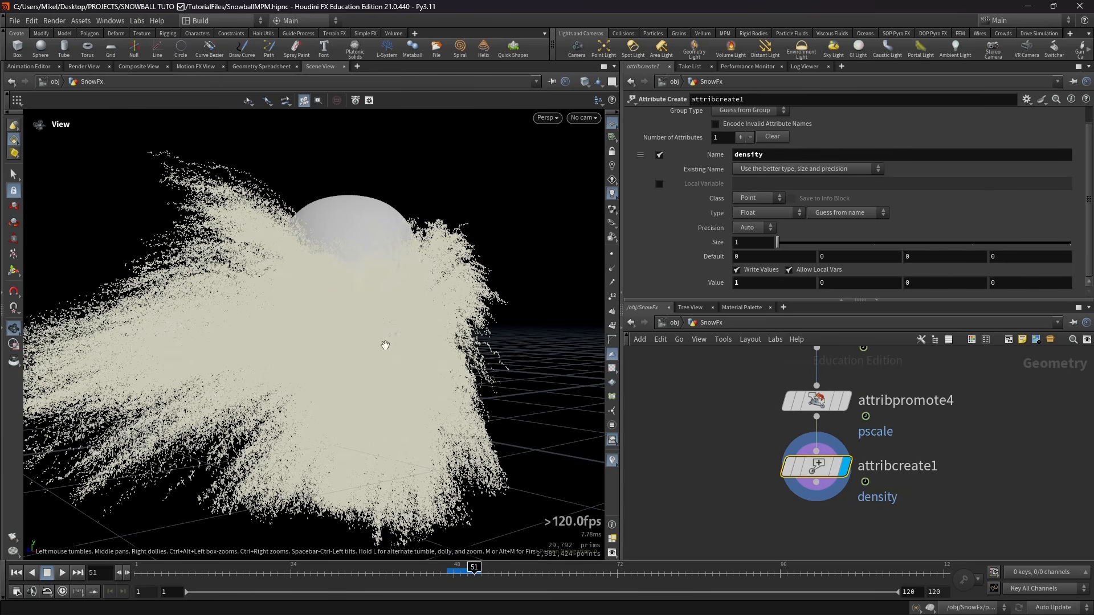
mouse_move(383, 344)
mouse_down()
mouse_move(310, 361)
mouse_move(379, 354)
mouse_up()
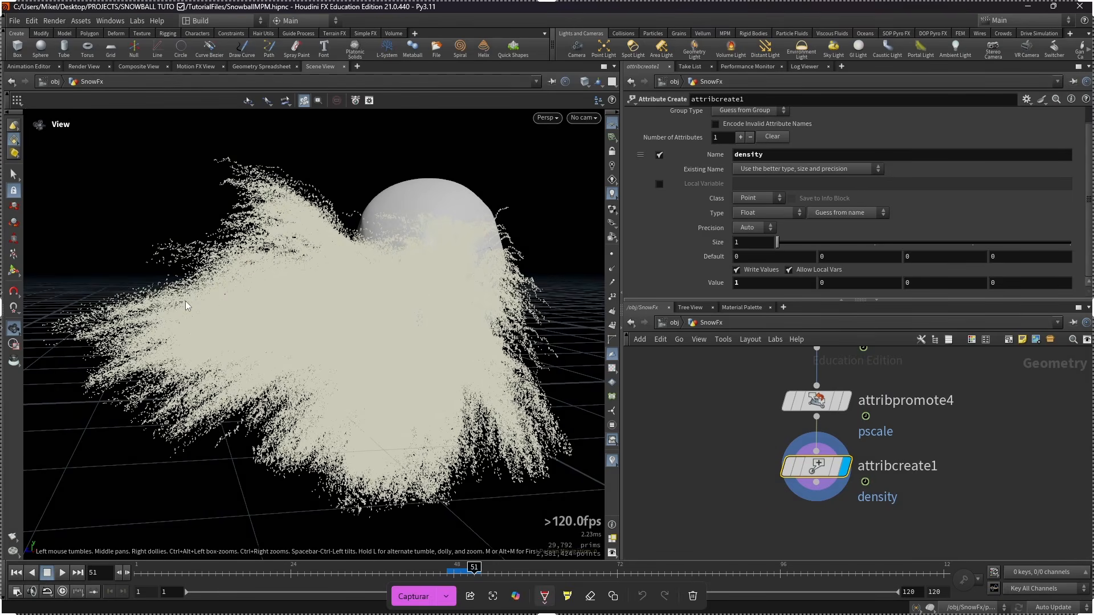
mouse_move(247, 178)
mouse_down()
mouse_move(354, 257)
mouse_move(333, 226)
mouse_move(302, 211)
mouse_move(334, 261)
mouse_move(353, 263)
mouse_move(328, 222)
mouse_up()
click(544, 595)
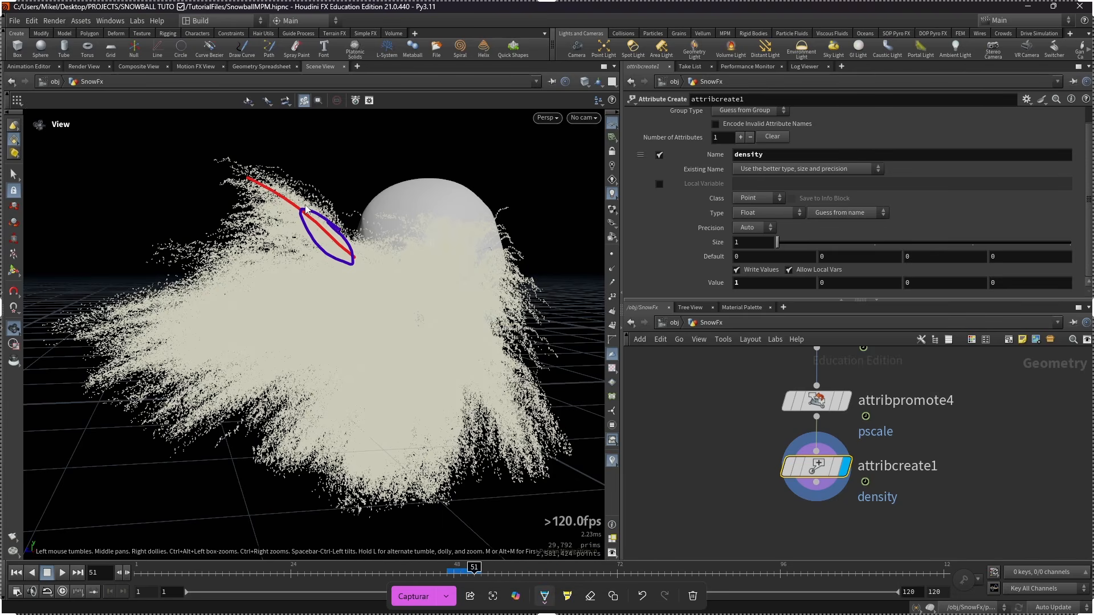
drag(306, 200, 296, 215)
drag(251, 165, 237, 188)
drag(343, 208, 346, 222)
mouse_move(323, 173)
mouse_down()
mouse_move(320, 183)
mouse_move(322, 173)
mouse_move(337, 183)
mouse_up()
click(310, 181)
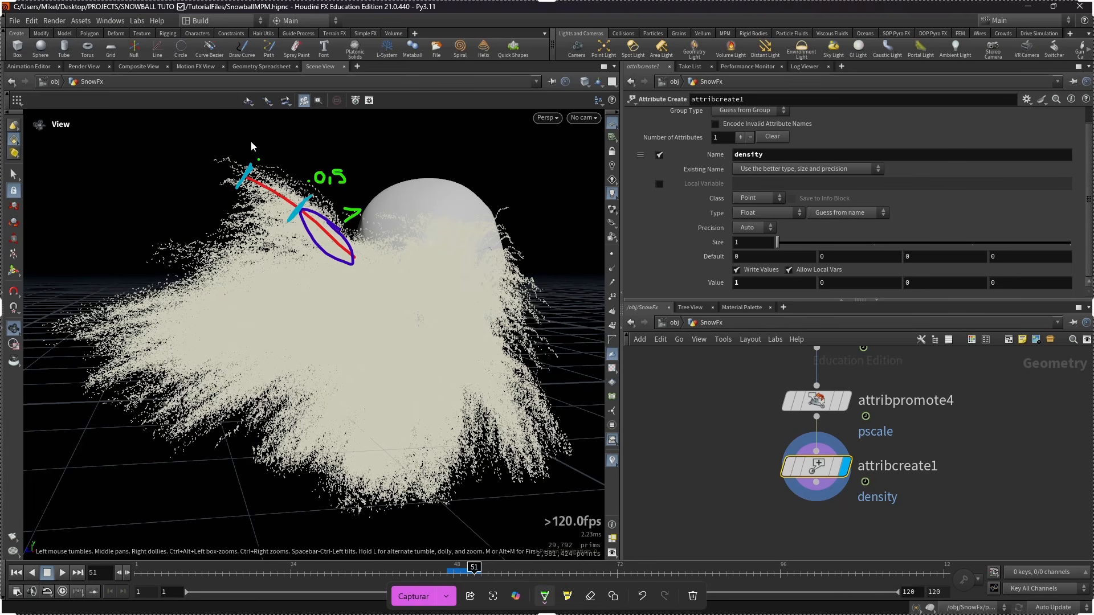
mouse_move(255, 144)
mouse_down()
mouse_move(259, 158)
mouse_move(257, 145)
mouse_up()
key(Escape)
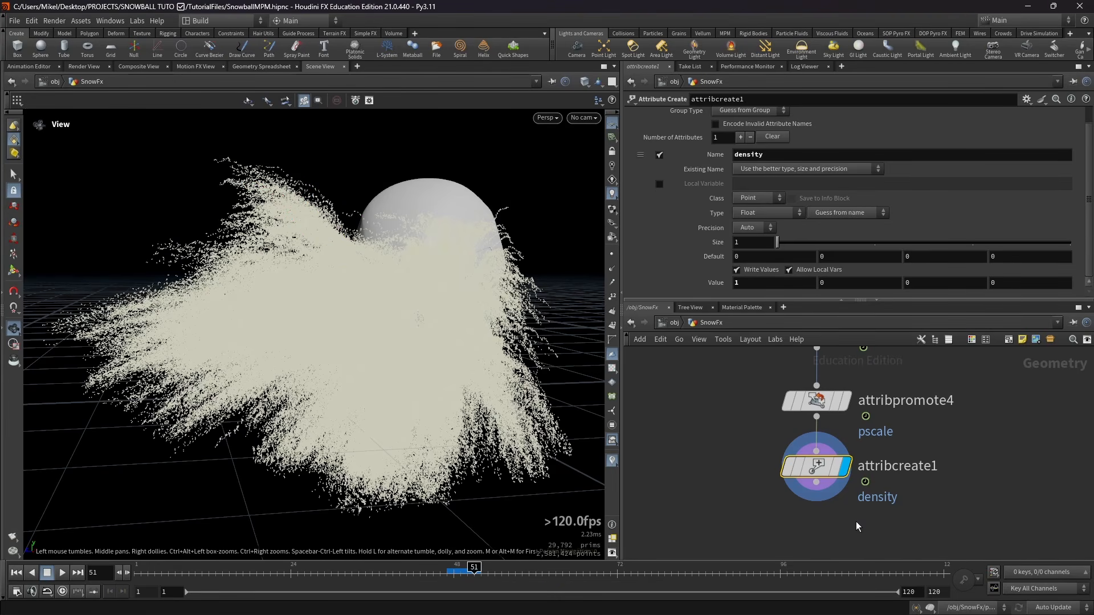
Add a displayed Attribute Wrangle node connected below attribcreate1
middle_drag(856, 521, 852, 499)
scroll(831, 481, up, 2)
click(809, 455)
key(Tab)
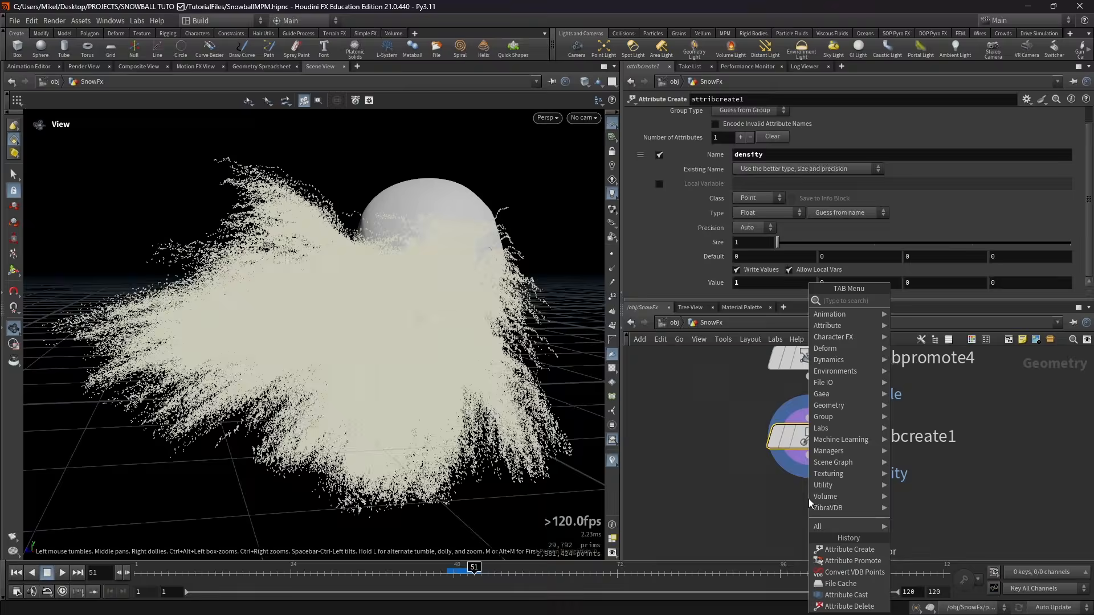
text(att w)
key(Return)
click(808, 498)
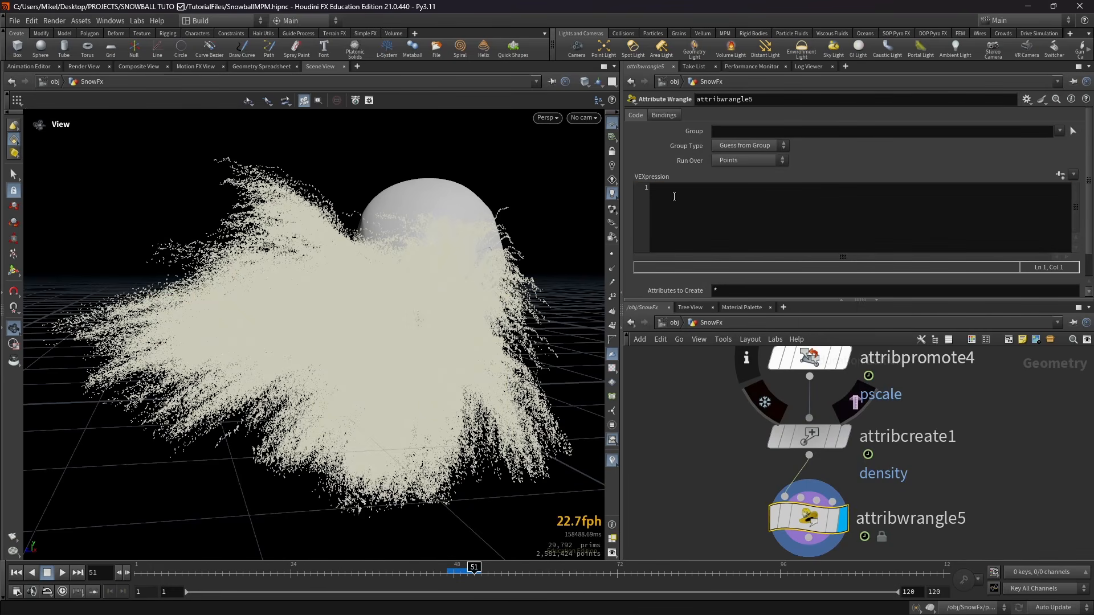
click(674, 196)
text(@)
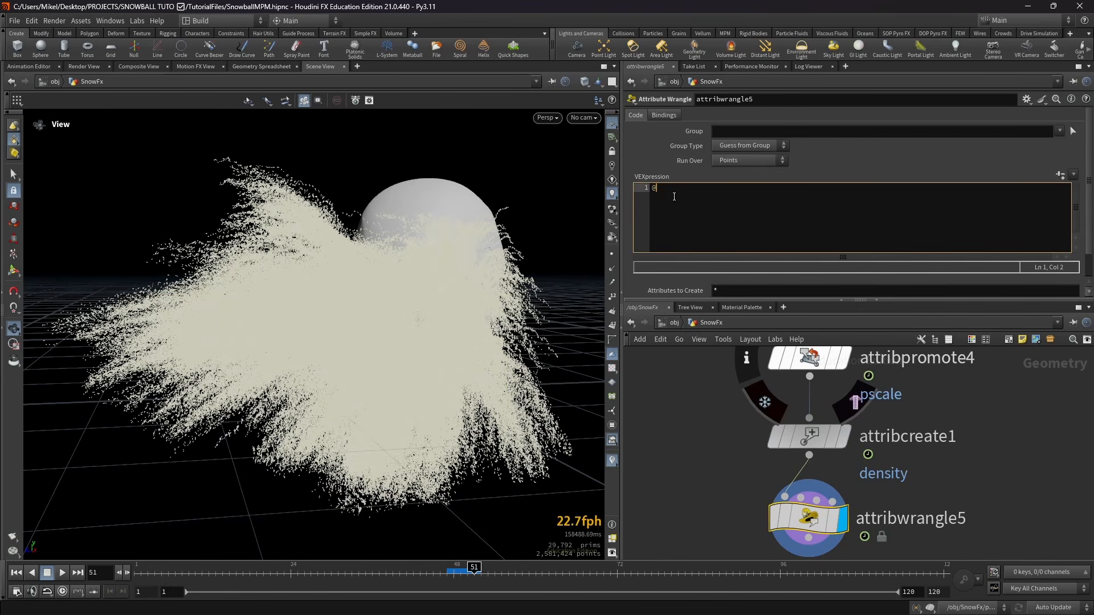
text(density *= fit(@)
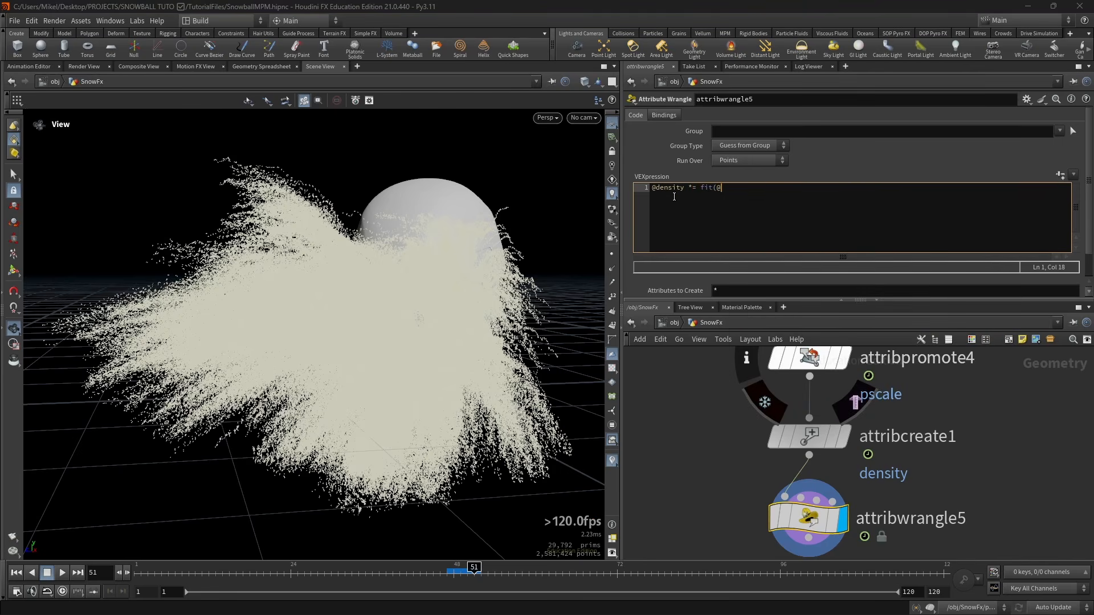
text(age, 0, 0.1, 0.7, 1.2);)
scroll(428, 308, down, 3)
scroll(391, 320, up, 2)
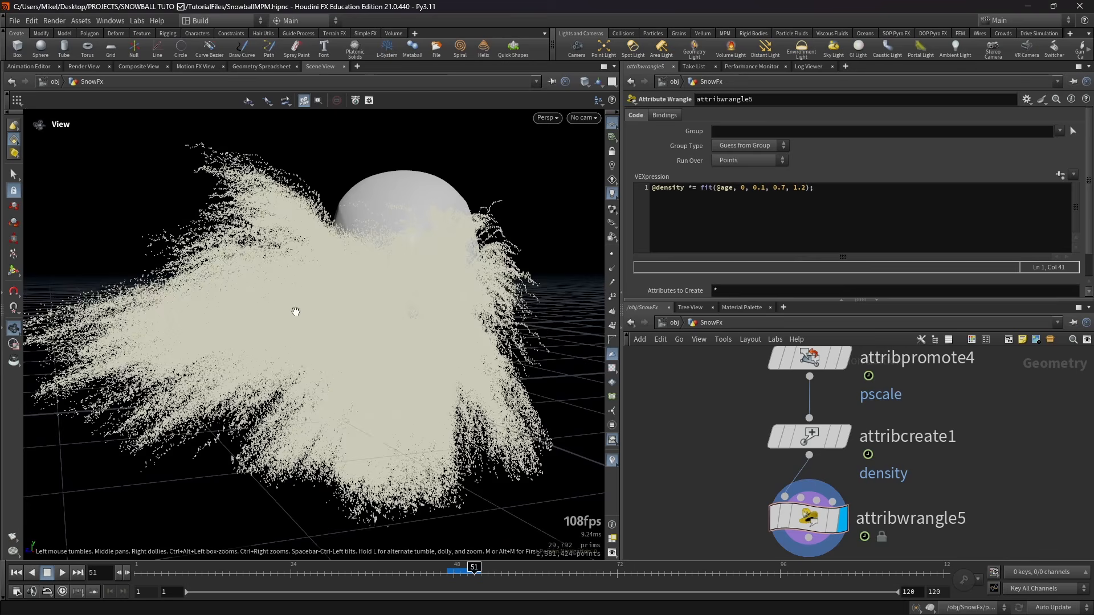
Visualize the particles' age point attribute with a ramp maximum of 0.1 and examine how age varies across the snow
drag(296, 312, 319, 279)
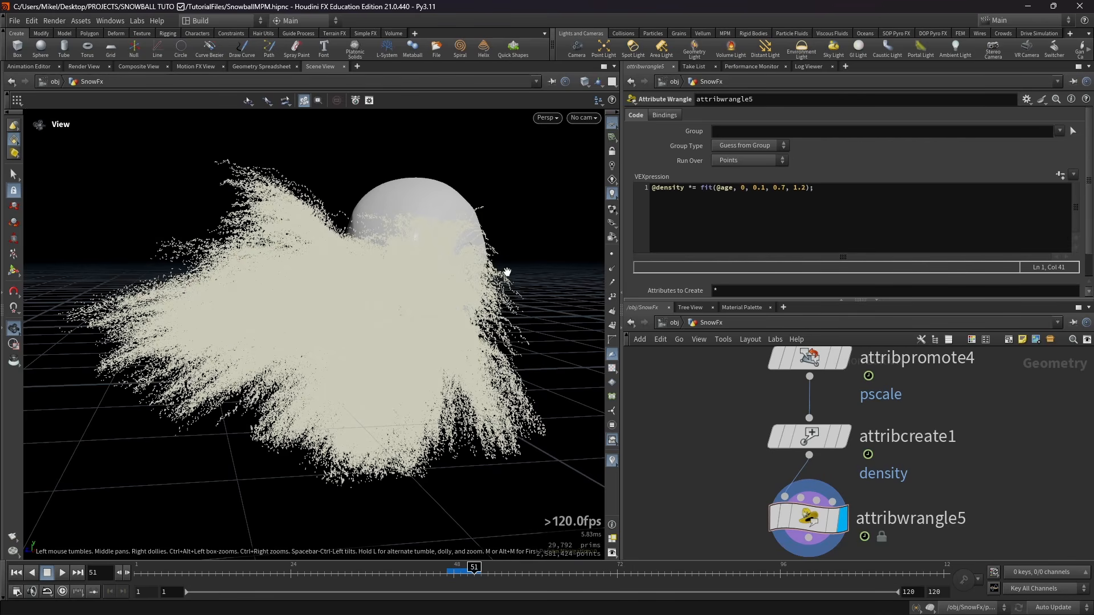
drag(380, 297, 371, 341)
right_click(612, 464)
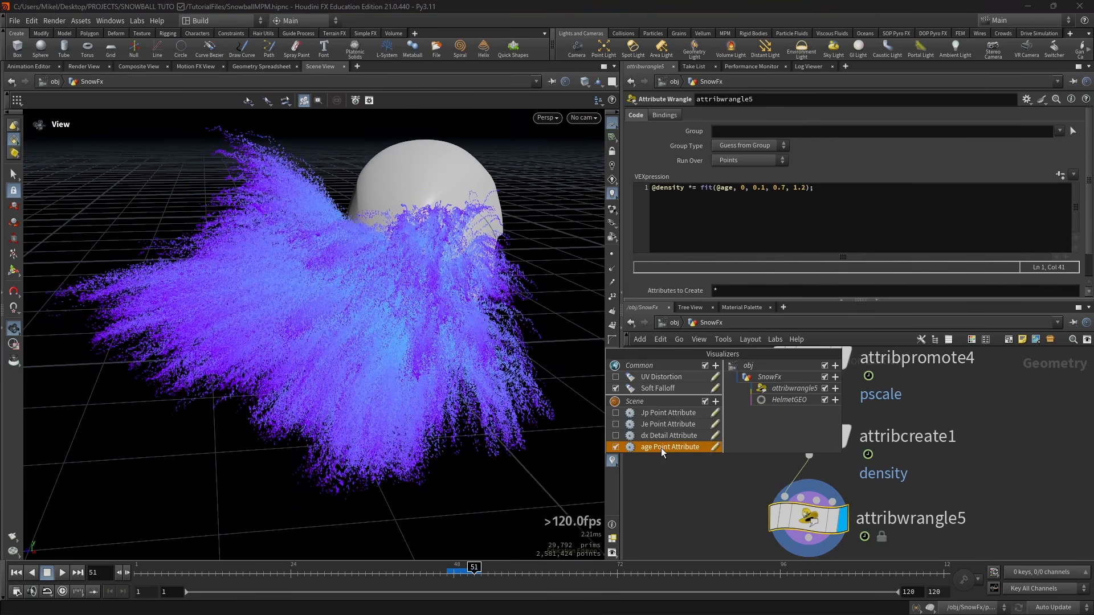
click(715, 446)
click(685, 499)
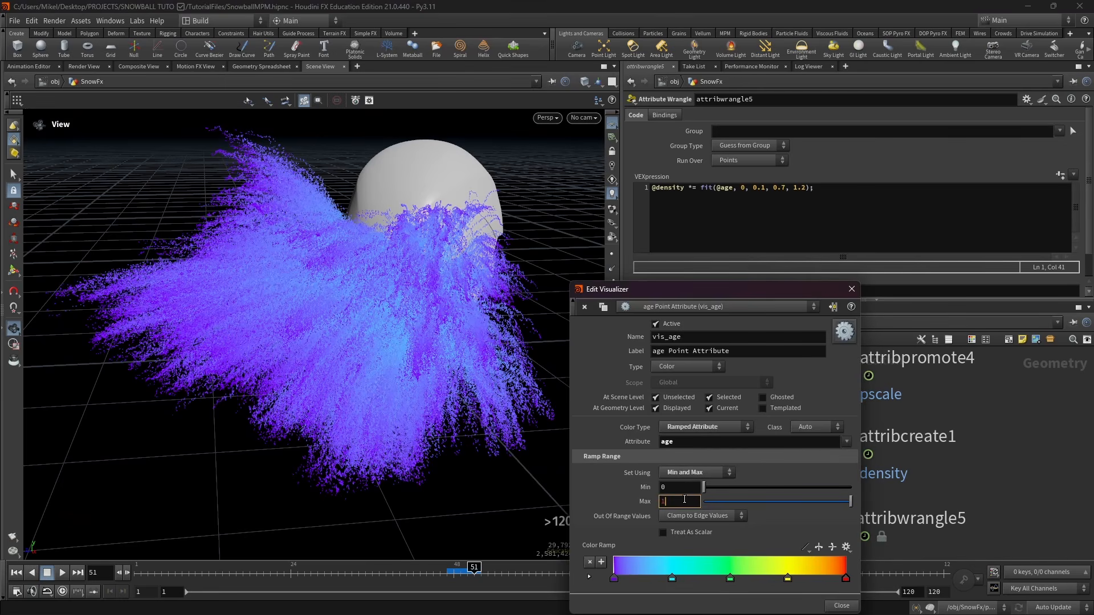
text(0.1)
key(Return)
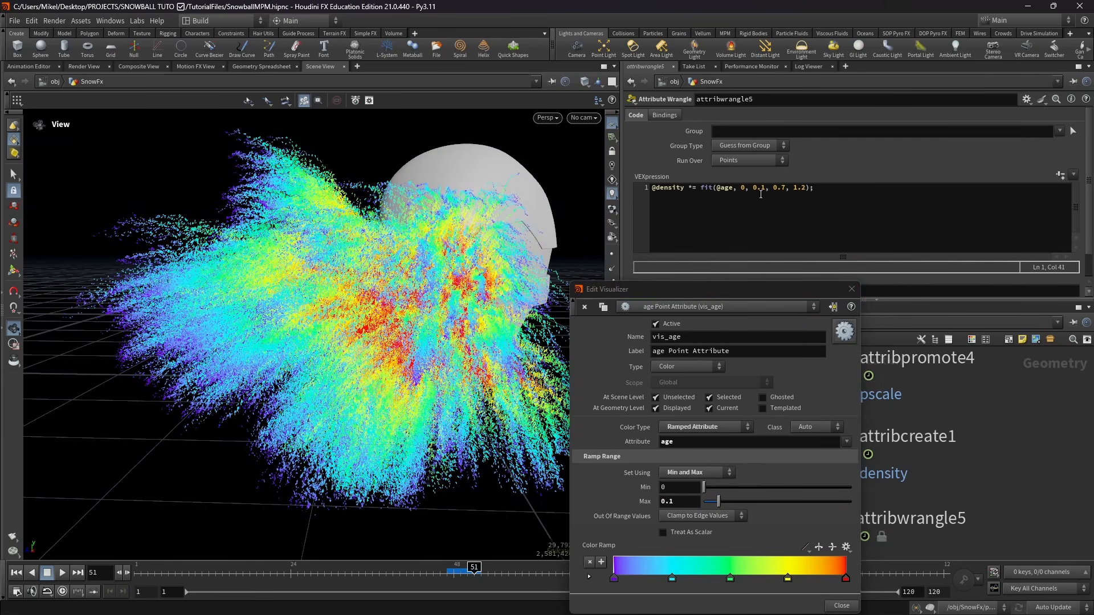
drag(365, 424, 294, 411)
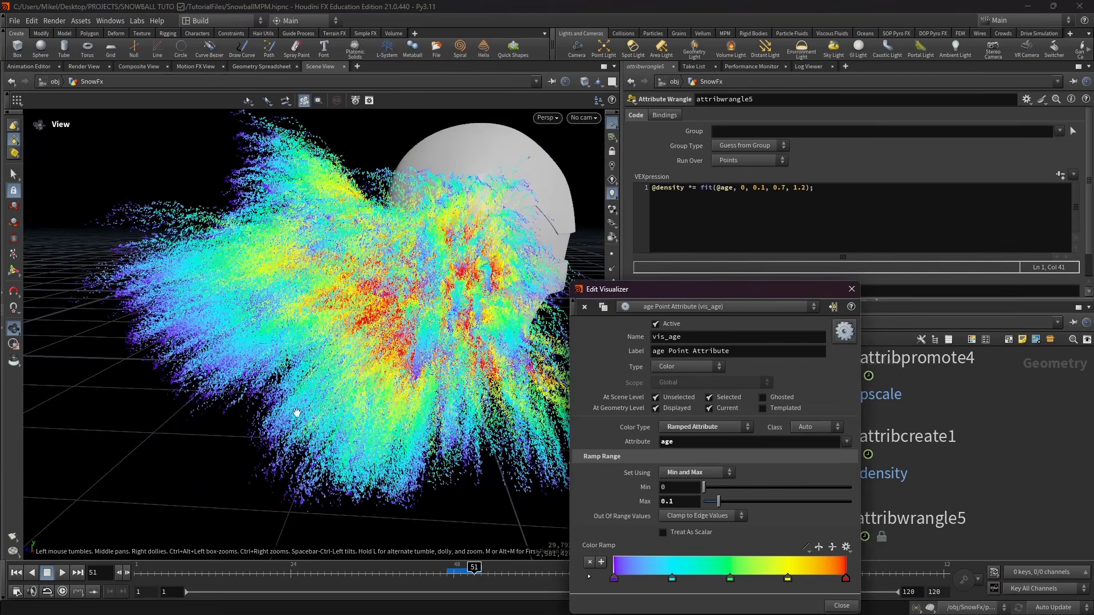
drag(277, 448, 119, 309)
drag(715, 286, 654, 262)
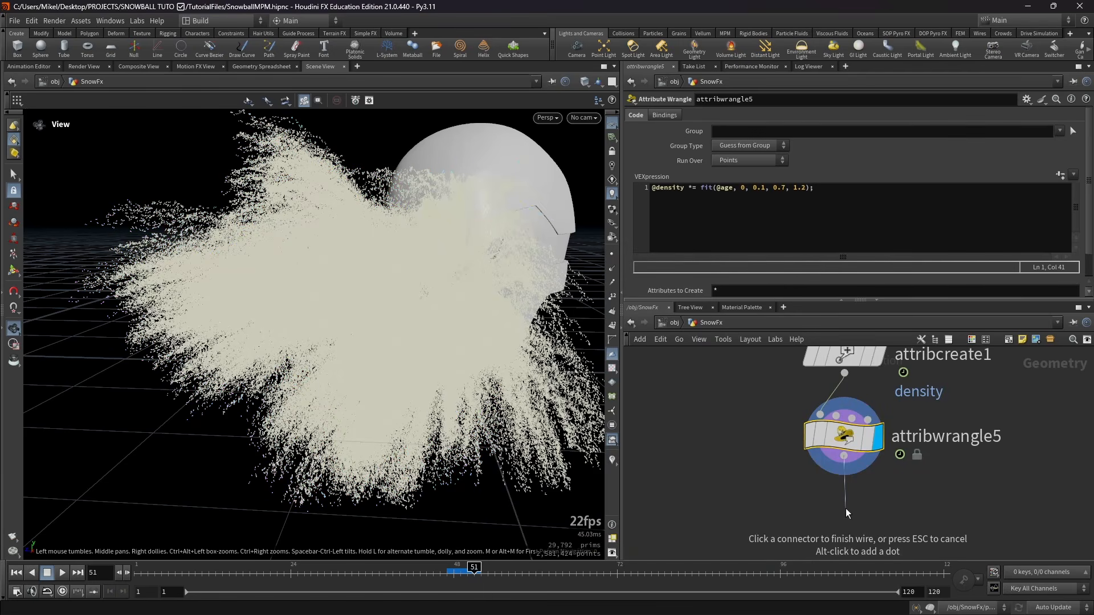
Add a Volume Rasterize Attributes node connected below attribwrangle5
middle_drag(846, 508, 841, 479)
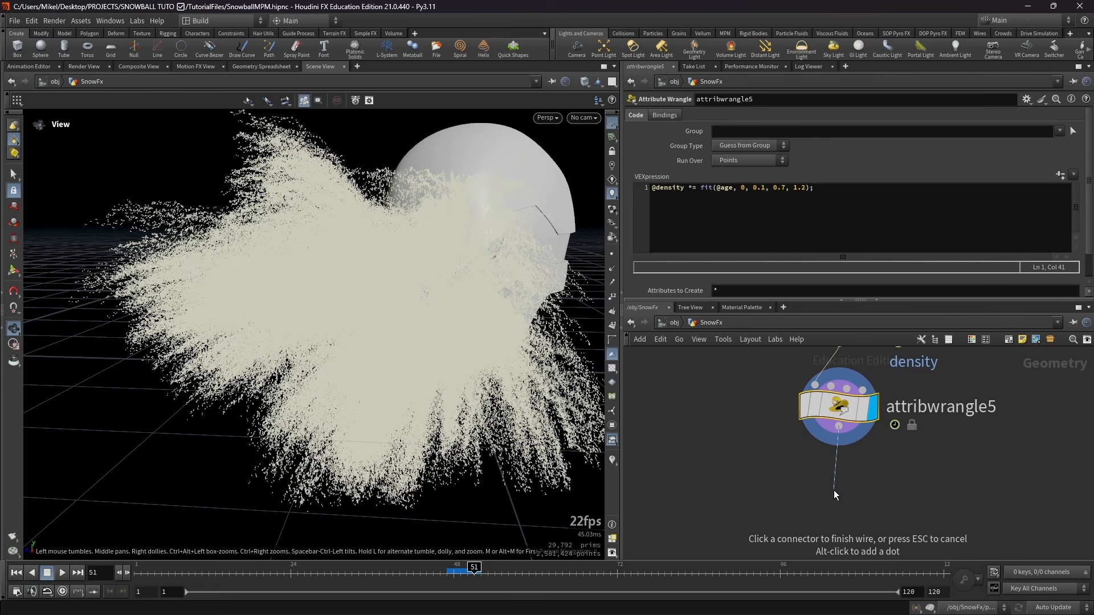
key(Tab)
text(vo)
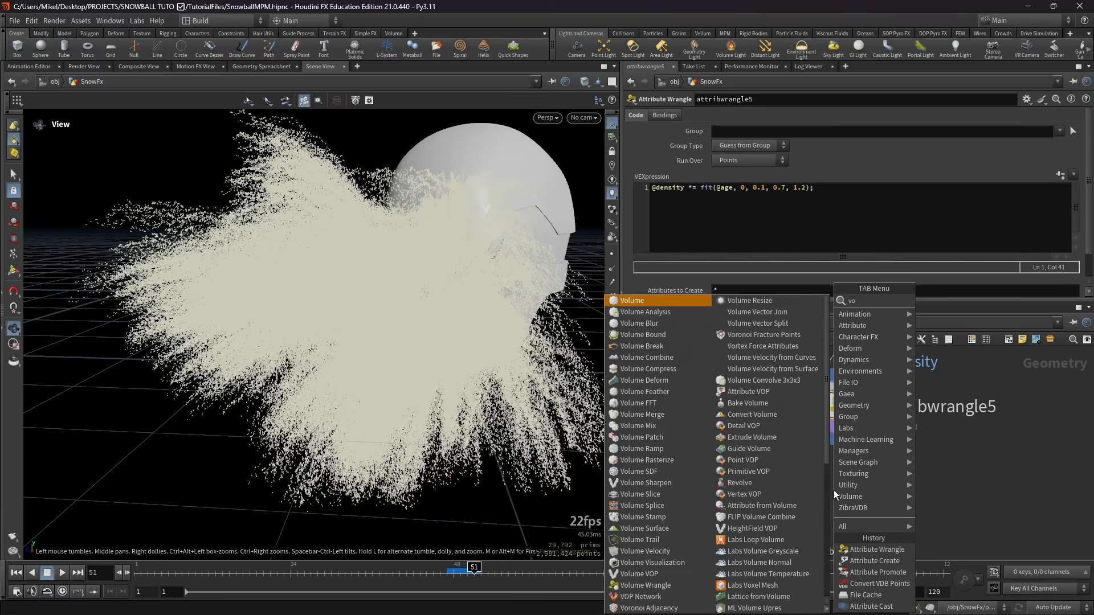
text(lume ra)
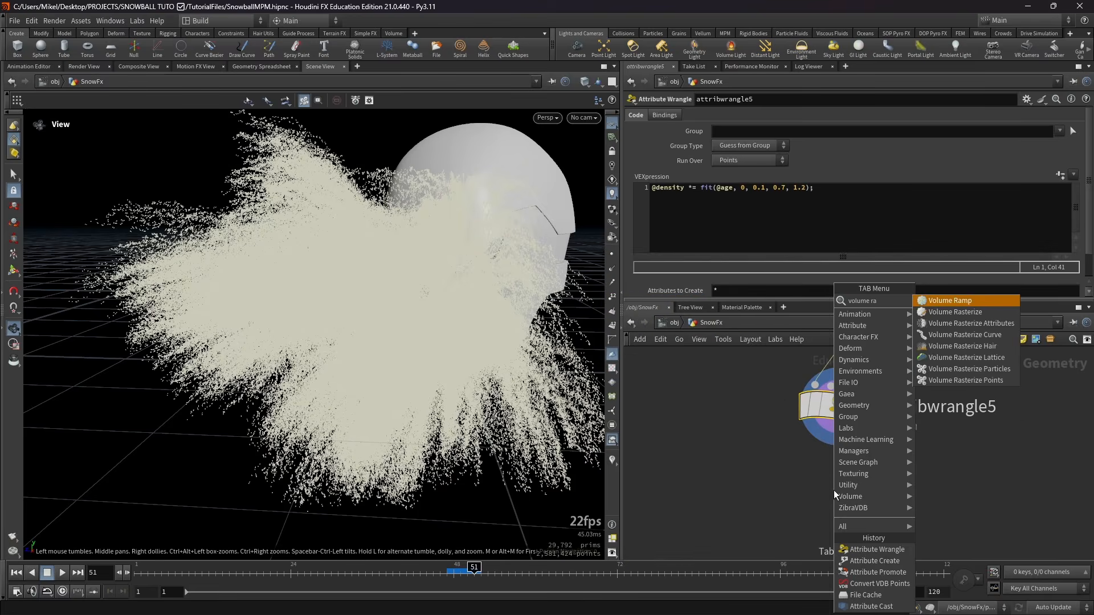
key(Down)
key(Down)
key(Return)
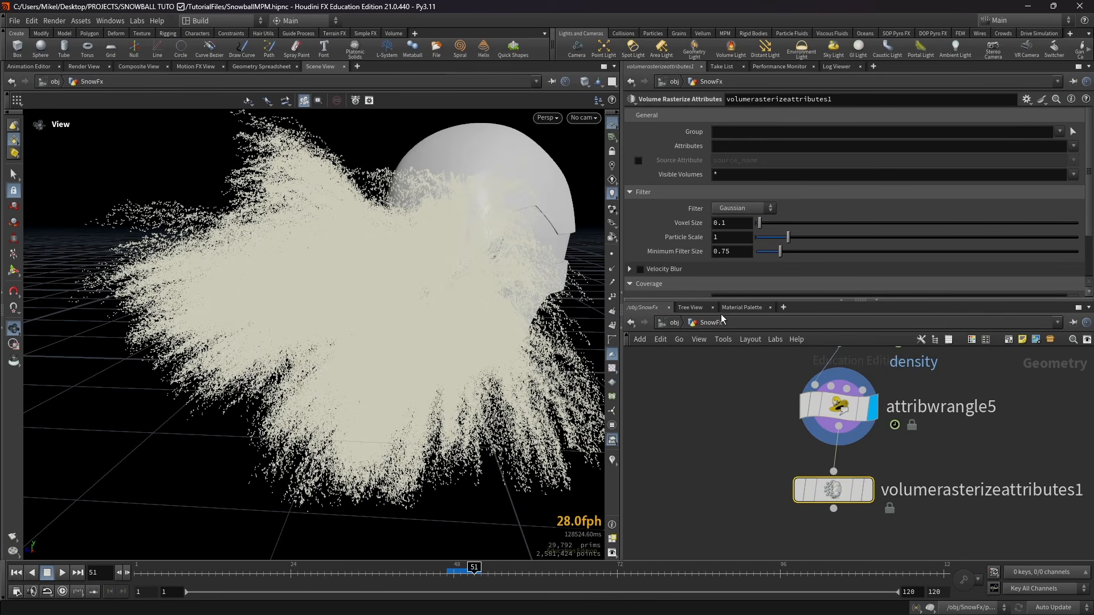
Set volumerasterizeattributes1 to rasterize the density attribute with a voxel size of 0.0003 and the Point filter
click(718, 145)
key(BackSpace)
text(density)
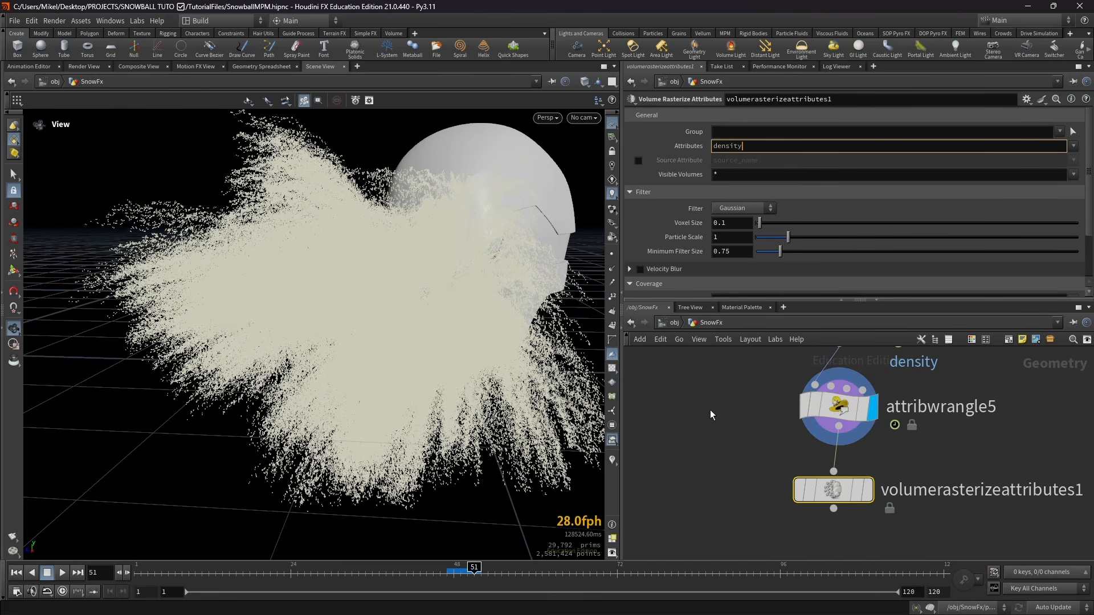
click(737, 223)
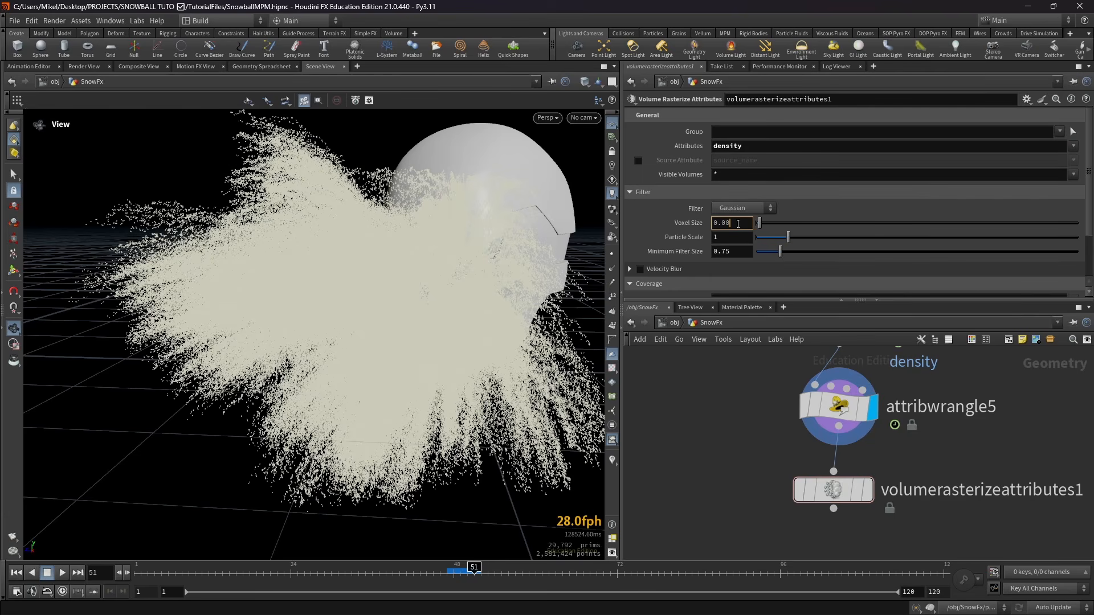
key(Return)
click(743, 209)
click(732, 219)
Enable Velocity Blur on volumerasterizeattributes1 and set its shutter to 0.3
scroll(643, 210, down, 3)
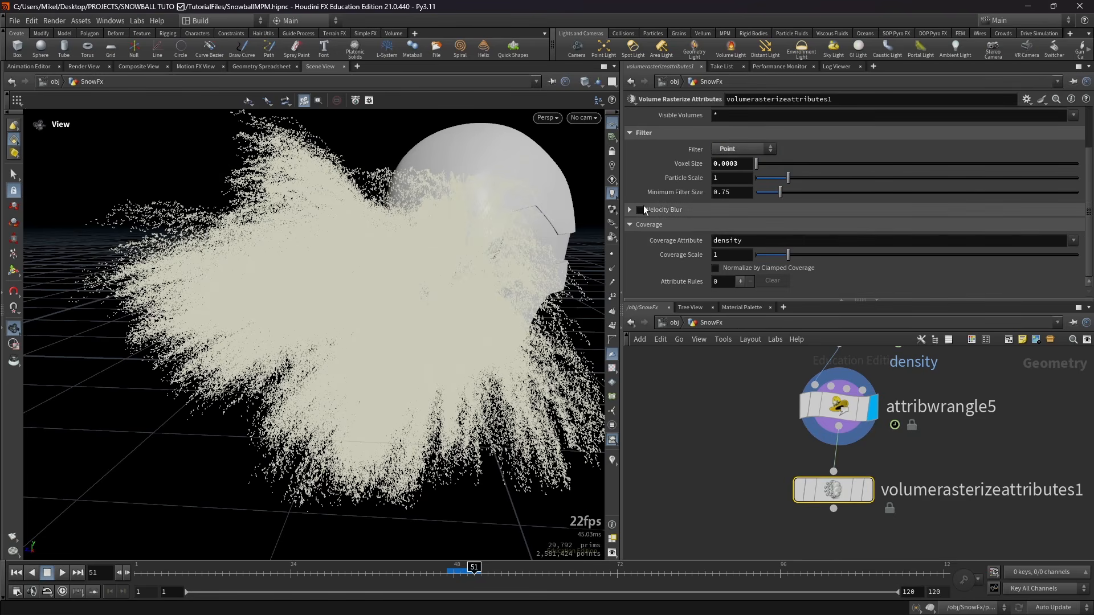
click(640, 210)
click(629, 210)
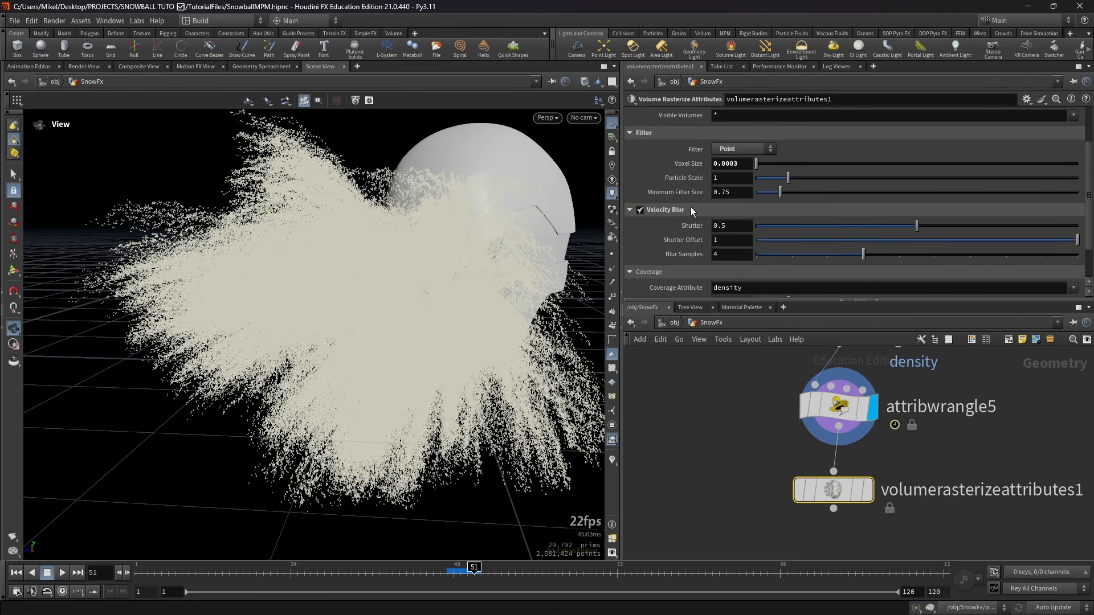
click(738, 225)
text(3)
key(Return)
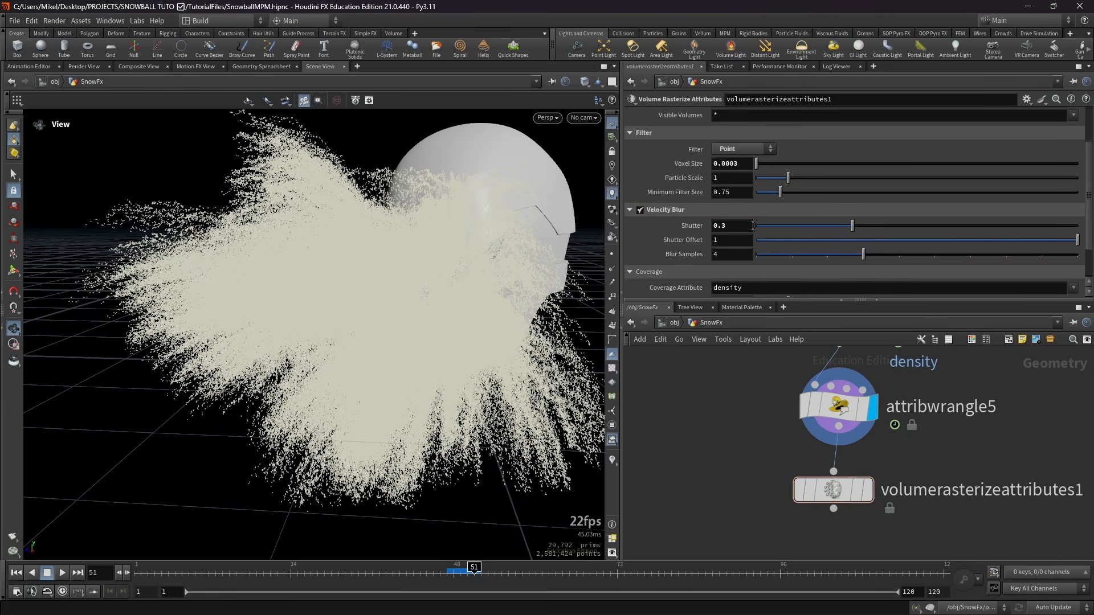
Set the coverage scale of volumerasterizeattributes1 to 10
scroll(715, 255, down, 2)
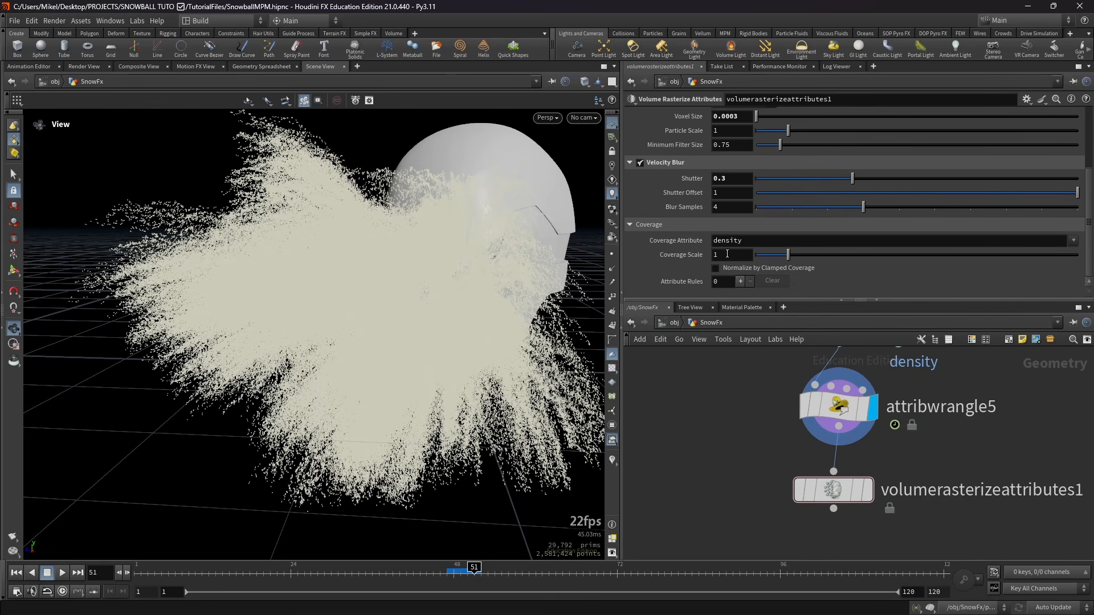
click(726, 254)
text(0)
key(Return)
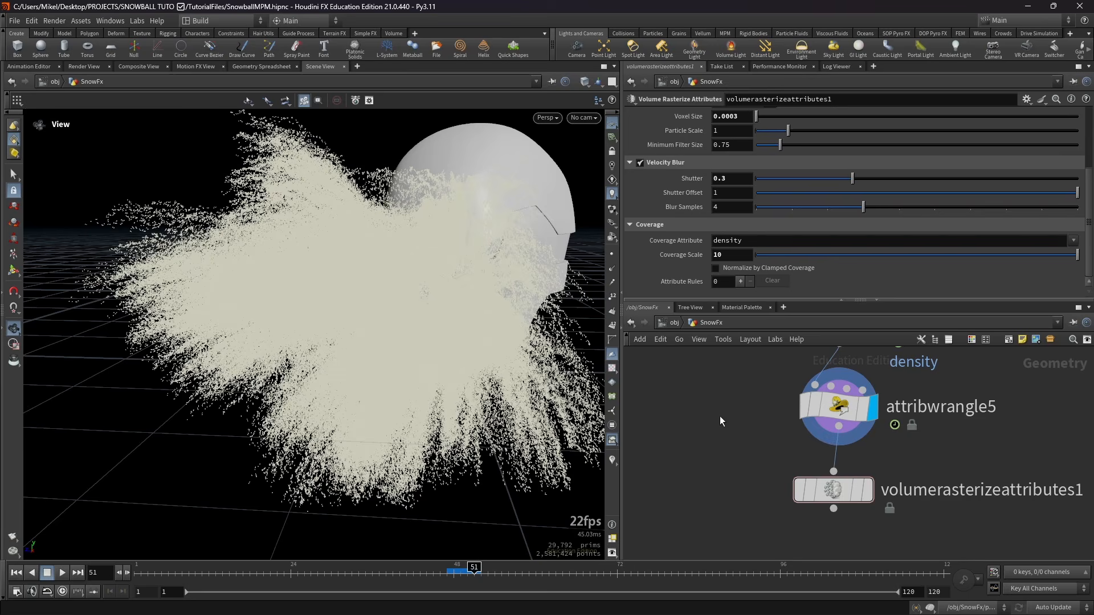
Display volumerasterizeattributes1 and examine the rasterized snow volume beside the helmet
click(888, 499)
key(r)
drag(527, 279, 272, 373)
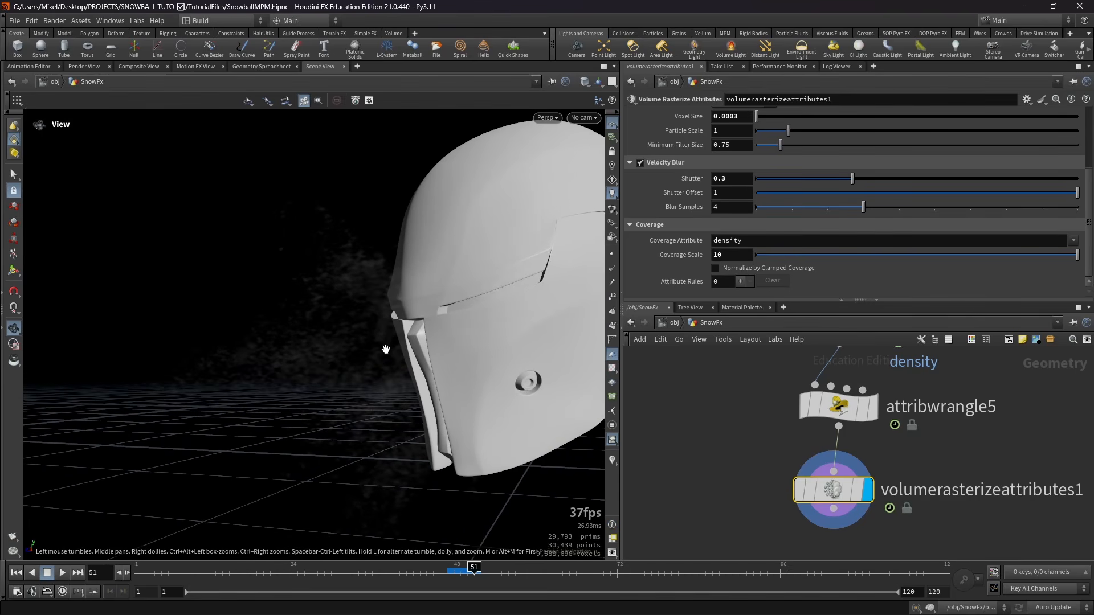
middle_drag(372, 352, 392, 349)
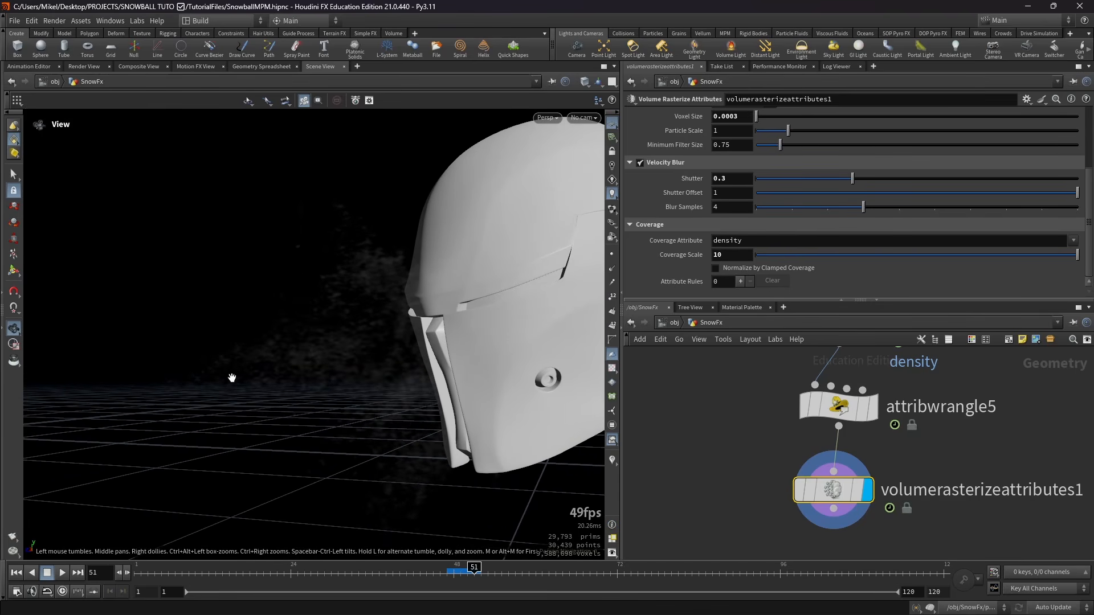
Examine the rasterized snow volume around the helmet and the density value in attribcreate1
drag(182, 403, 158, 368)
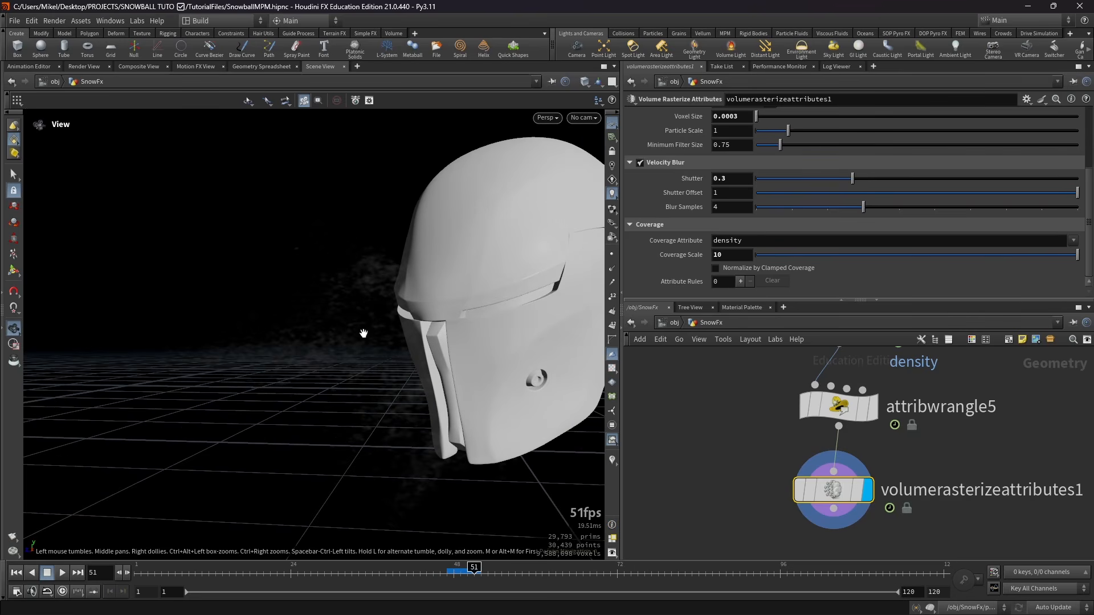
drag(364, 334, 435, 354)
scroll(983, 439, down, 3)
middle_drag(971, 359, 945, 504)
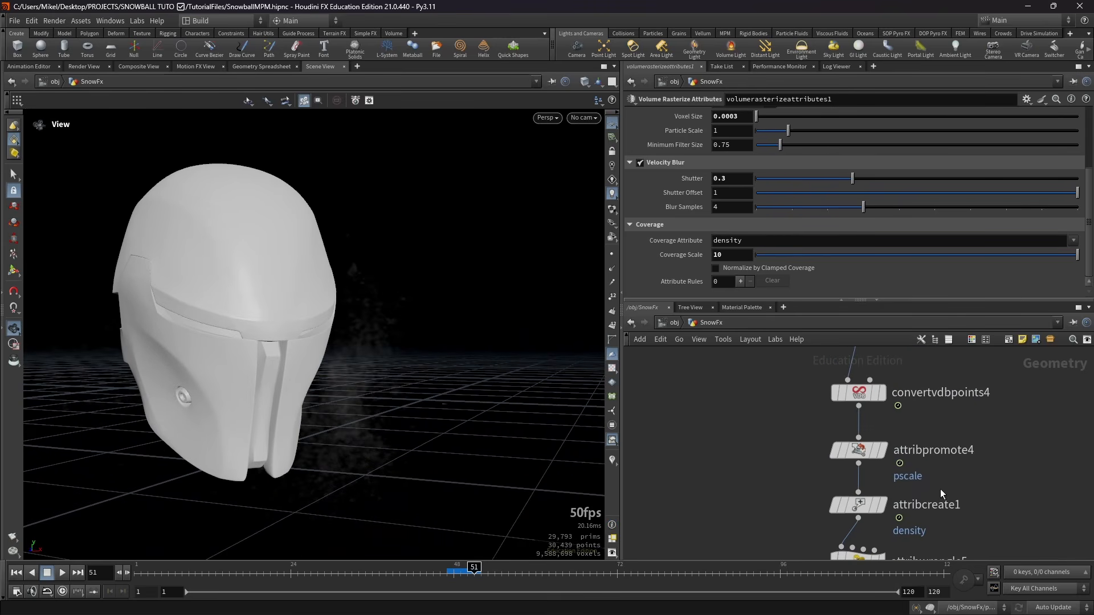
scroll(940, 489, up, 2)
drag(939, 480, 712, 515)
middle_drag(774, 521, 764, 401)
click(758, 287)
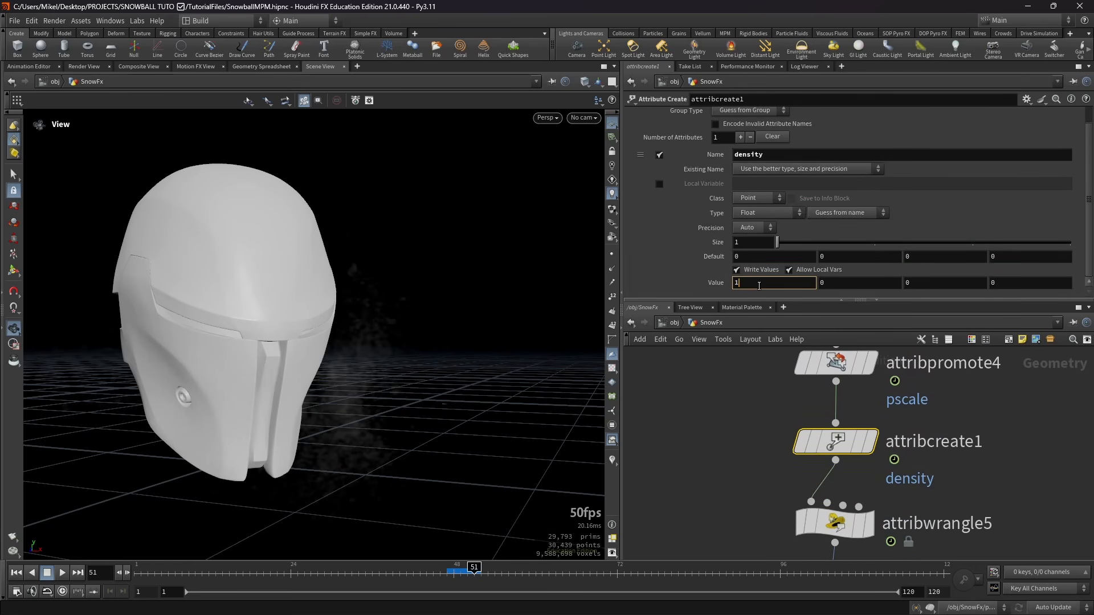
key(Return)
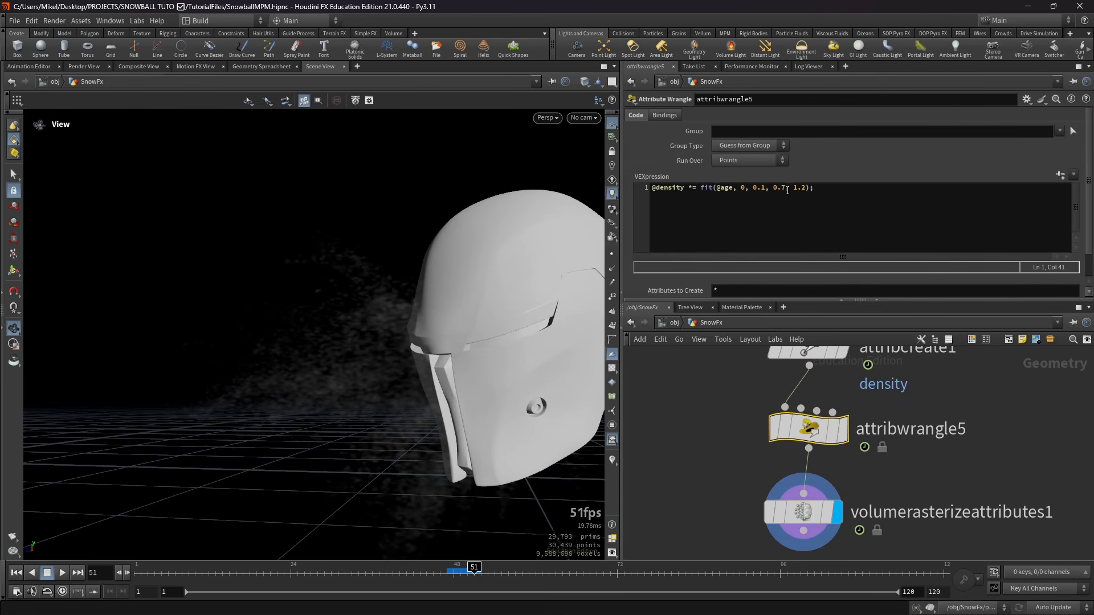
Set the minimum output of the density fit expression in attribwrangle5 to 0.6
click(786, 188)
drag(325, 320, 312, 357)
Add a Null after volumerasterizeattributes1 and name it OUT_SnowExtra
click(803, 530)
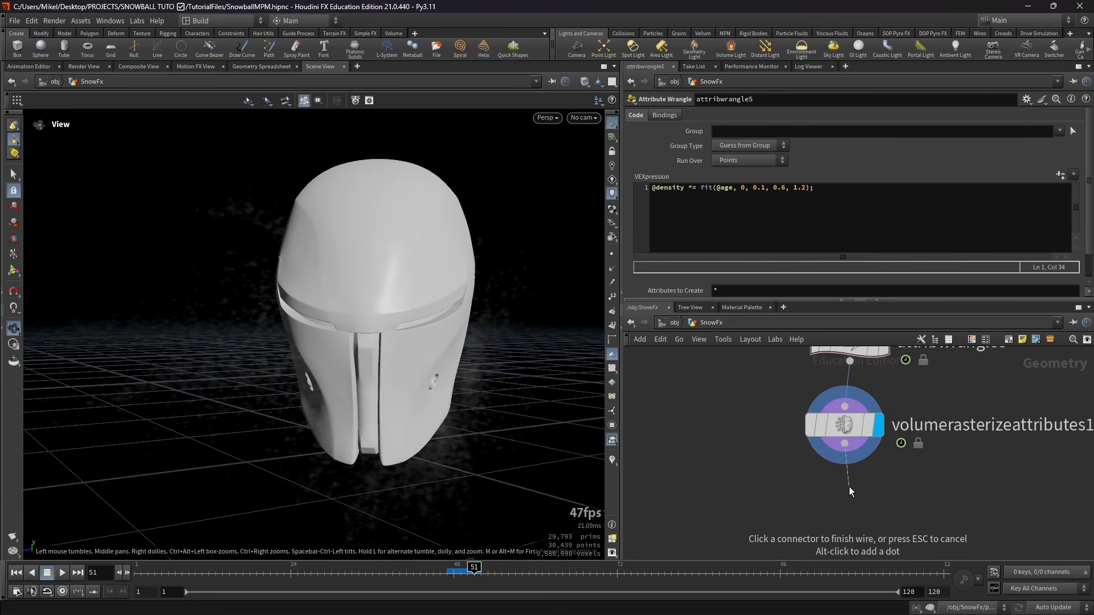
key(Tab)
text(nu)
key(Return)
key(Return)
double_click(917, 521)
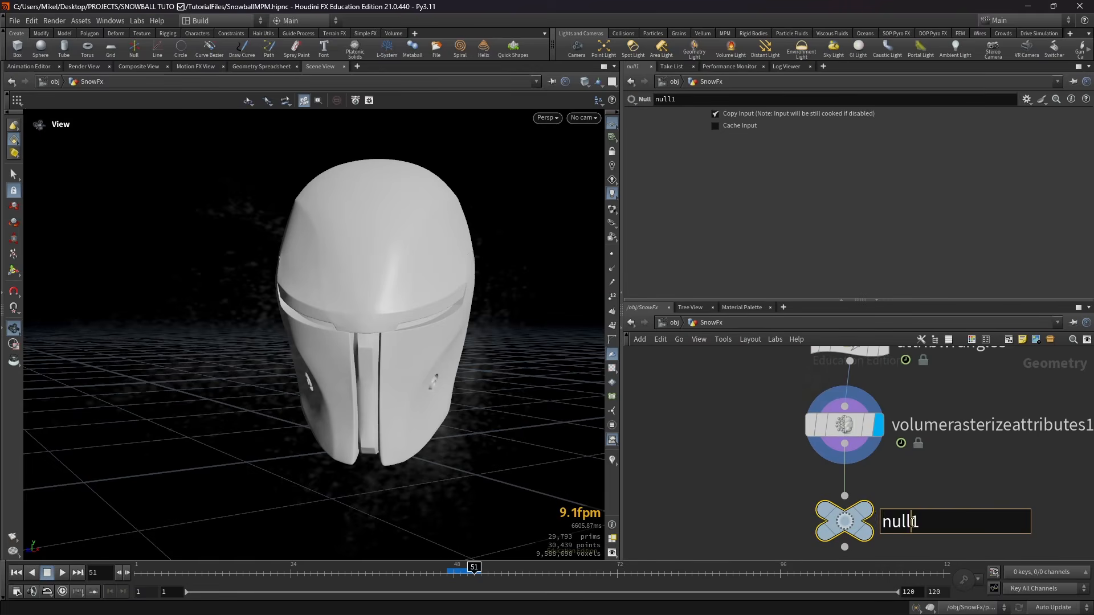
text(OUT_Snow)
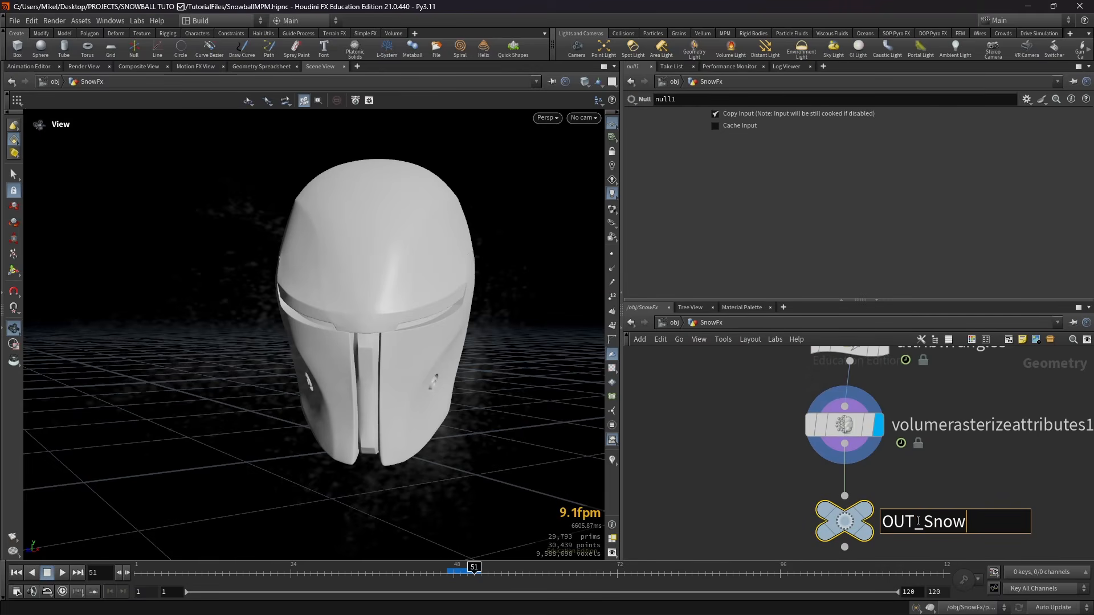
text(Extra)
key(Return)
Colour the OUT_SnowExtra null red
key(c)
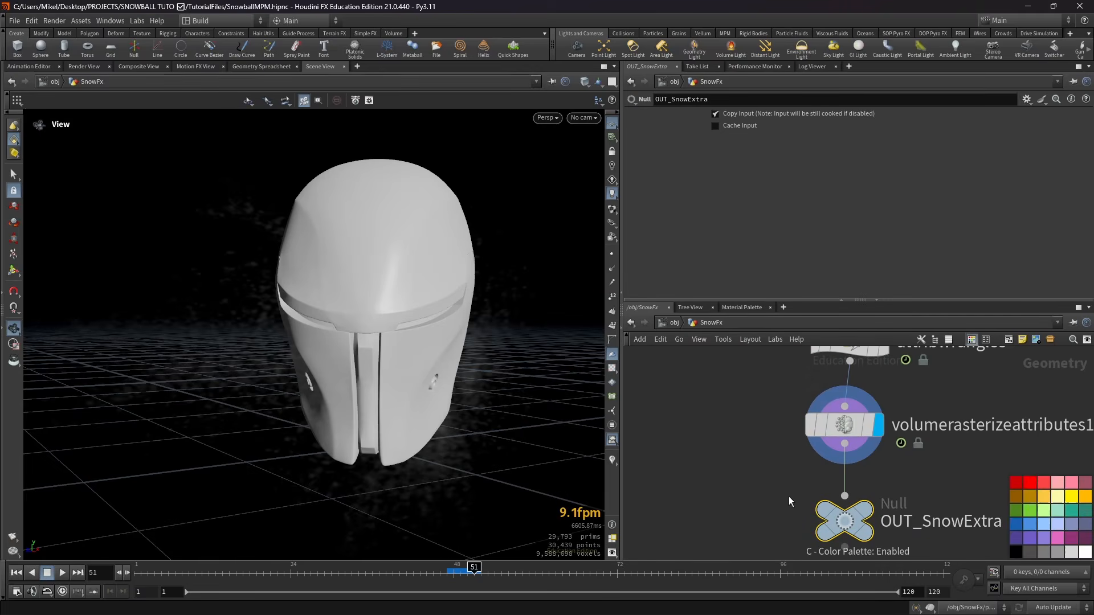
click(1015, 483)
scroll(941, 483, down, 4)
key(c)
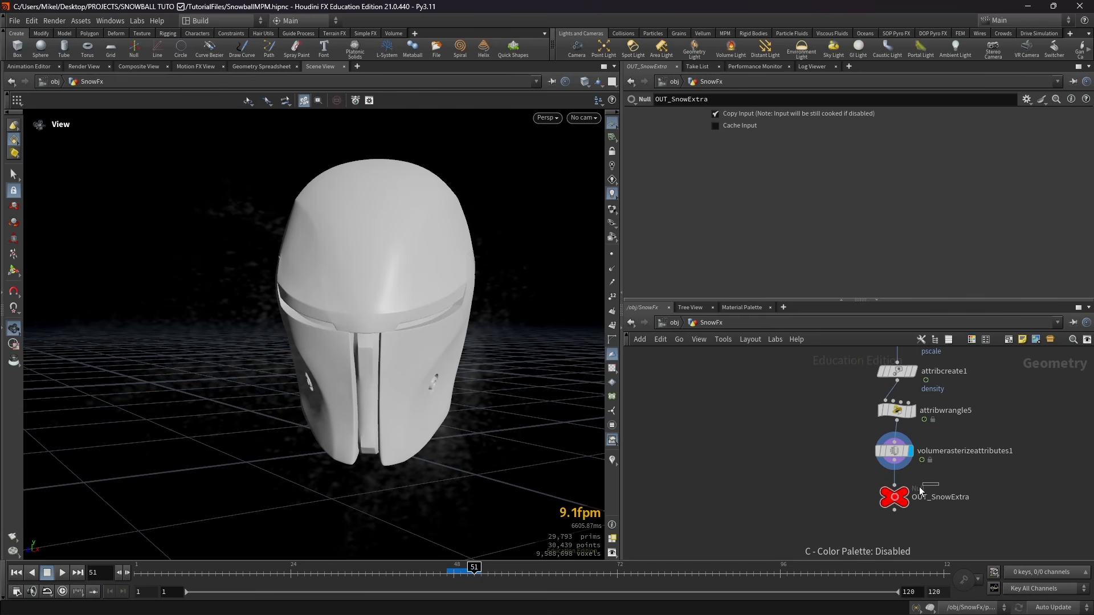
drag(919, 488, 872, 502)
drag(850, 470, 948, 508)
click(938, 498)
scroll(958, 486, down, 3)
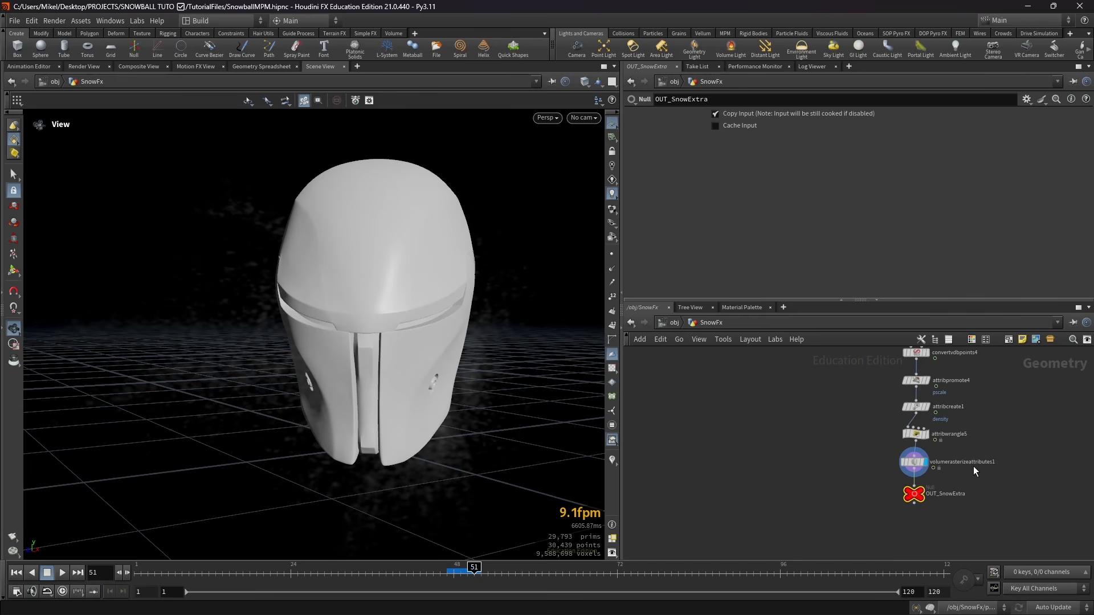
scroll(957, 467, down, 3)
scroll(960, 494, up, 2)
middle_drag(947, 491, 934, 542)
scroll(924, 406, down, 1)
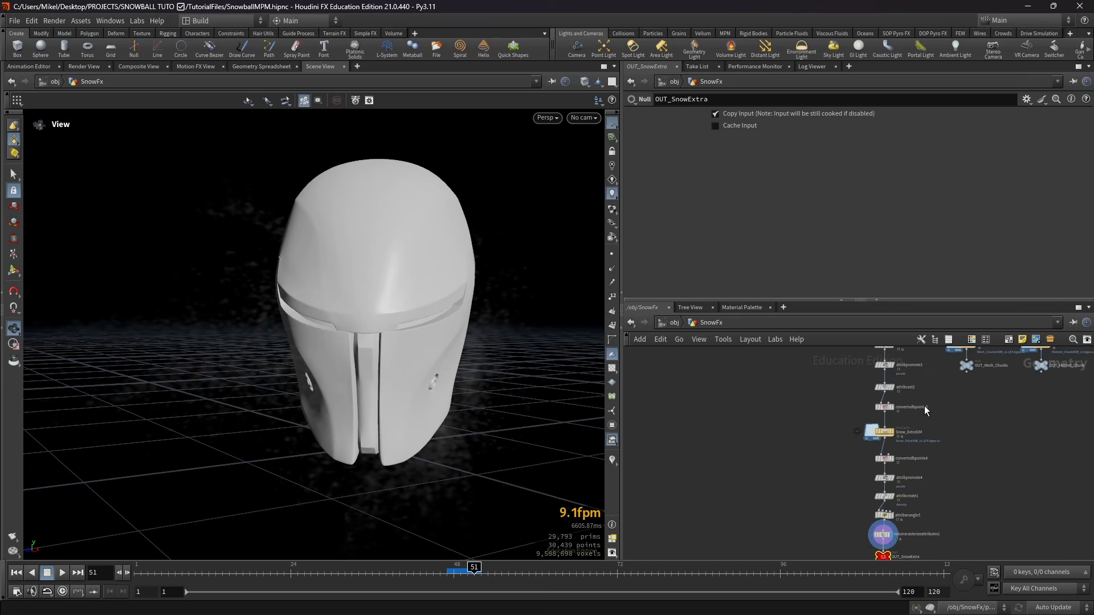
middle_drag(924, 407, 909, 515)
scroll(859, 436, up, 5)
middle_drag(852, 438, 865, 486)
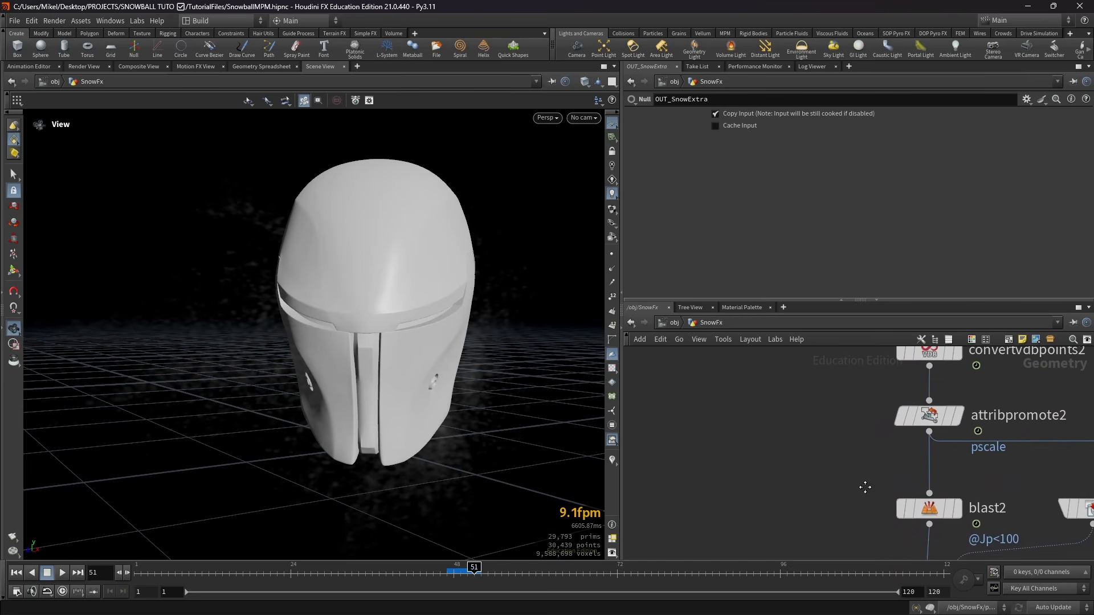
drag(990, 428, 651, 440)
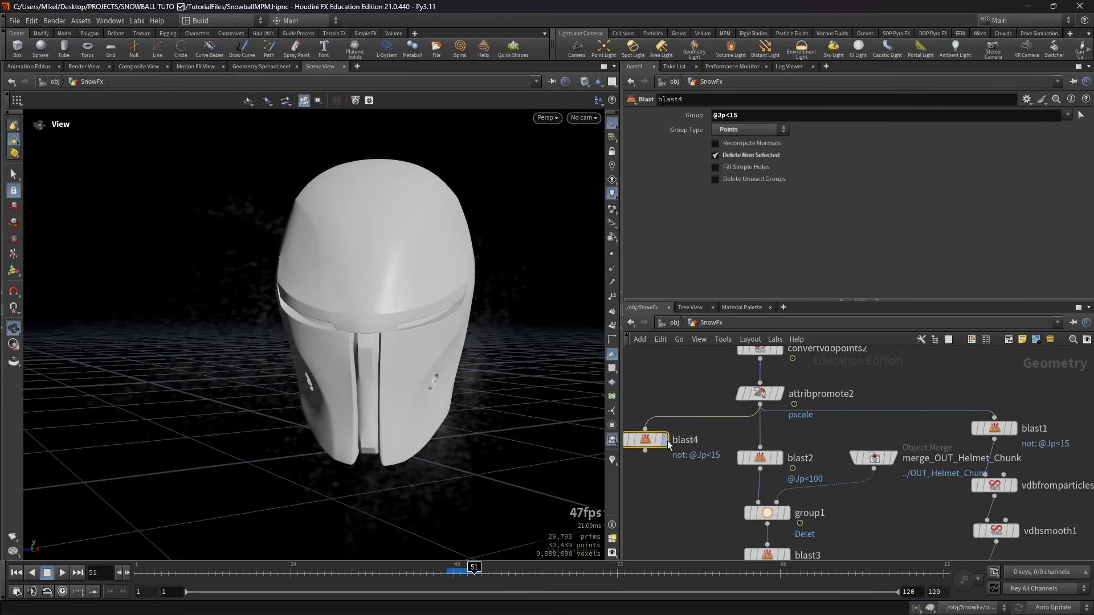
middle_drag(686, 489, 905, 491)
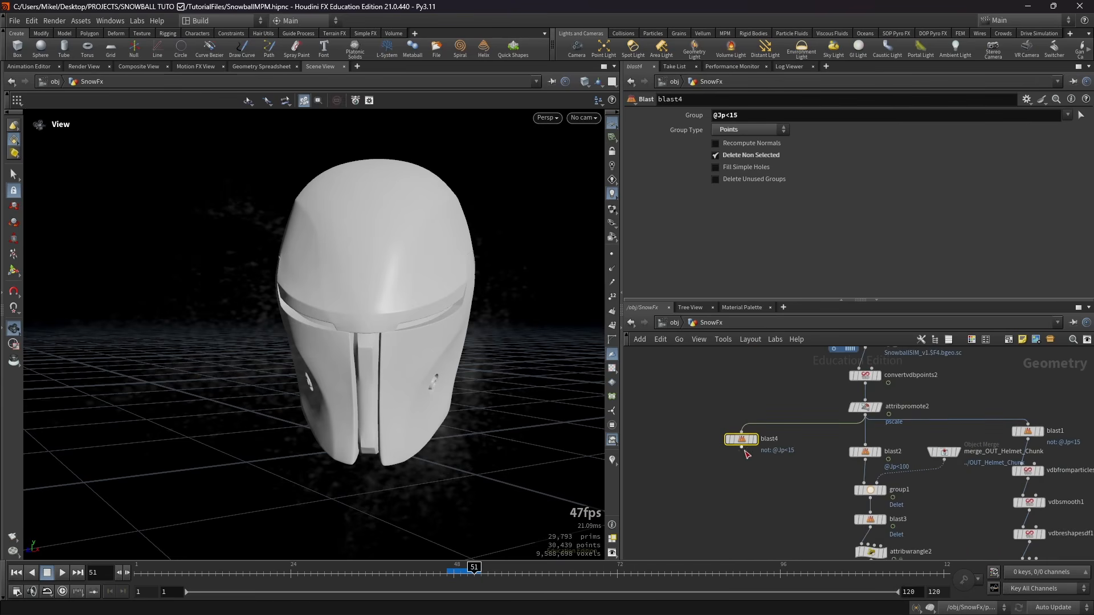
click(755, 439)
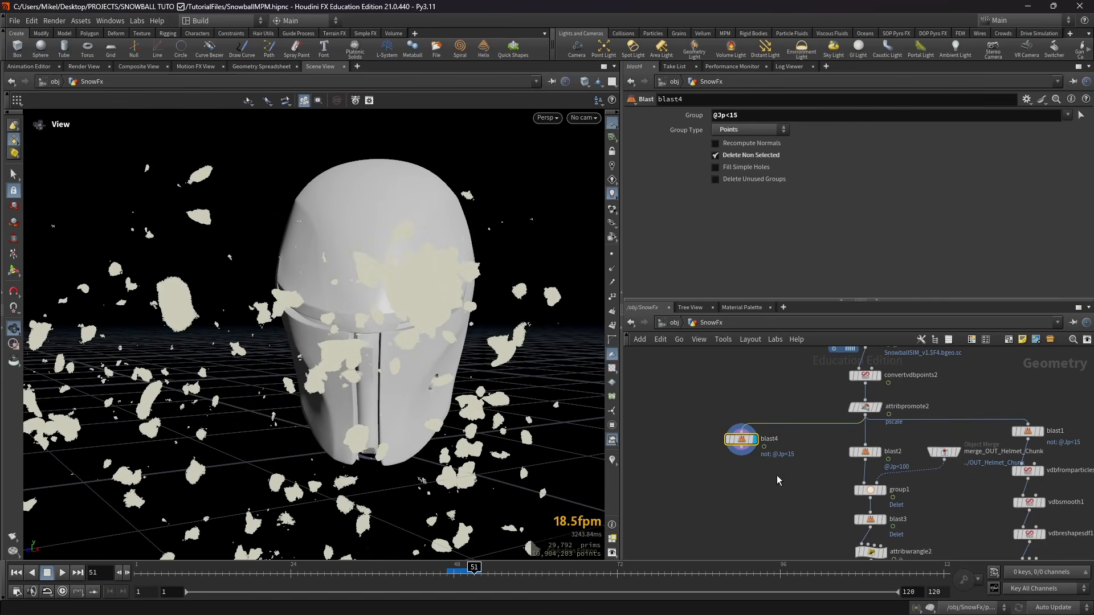
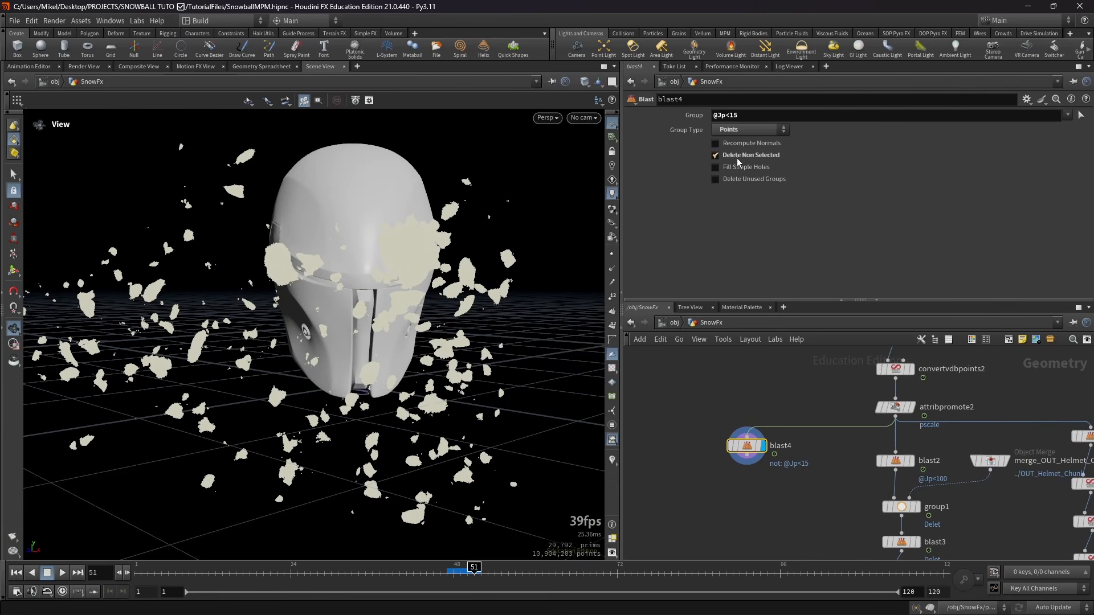
click(727, 158)
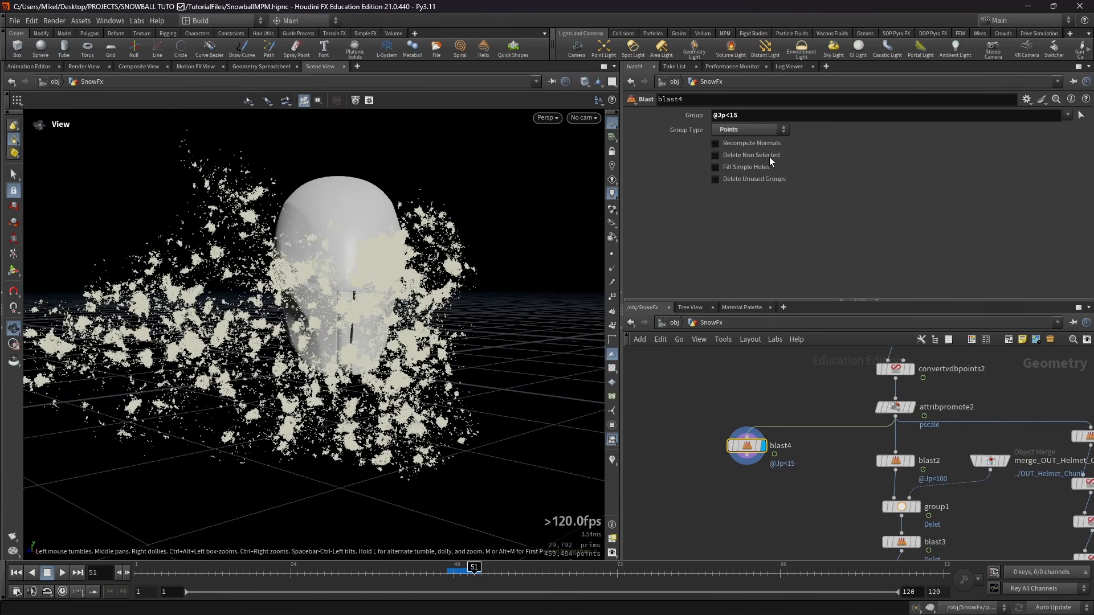
click(715, 156)
click(715, 156)
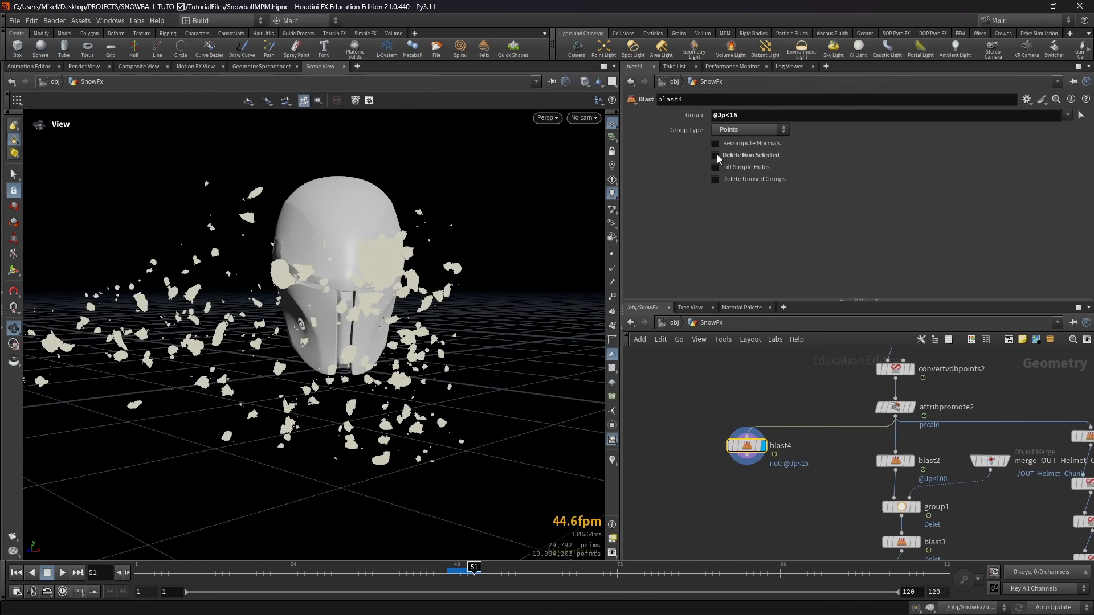
drag(316, 356, 305, 378)
drag(305, 377, 293, 383)
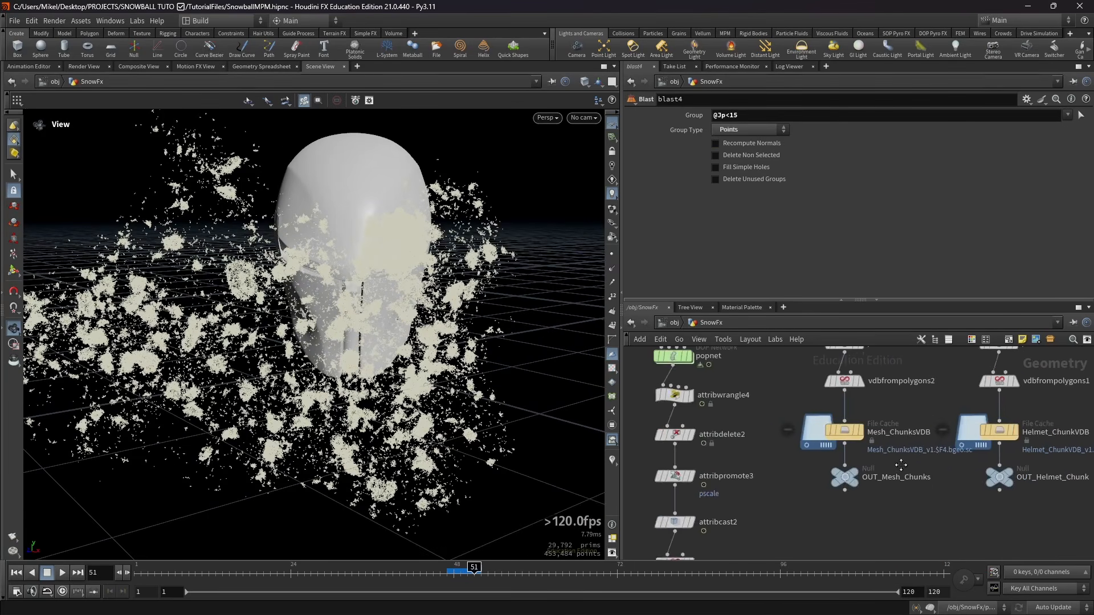
Display OUT_Mesh_Chunks and reference it through an Object Merge placed beside blast4
scroll(898, 464, up, 3)
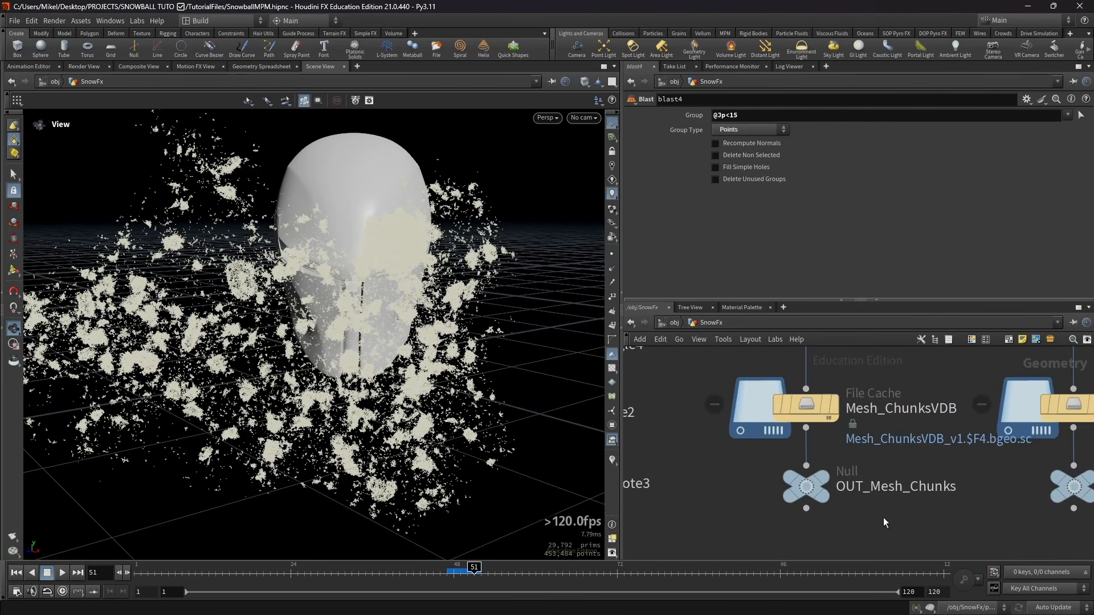
drag(883, 517, 730, 459)
click(824, 491)
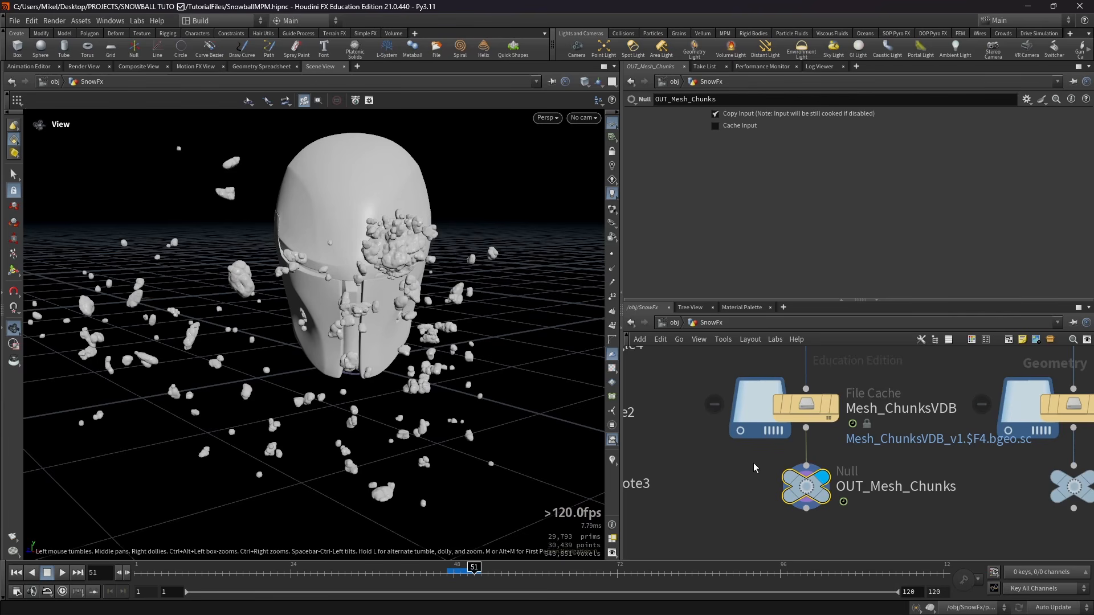
key(ctrl+c)
scroll(798, 482, down, 5)
scroll(729, 460, up, 6)
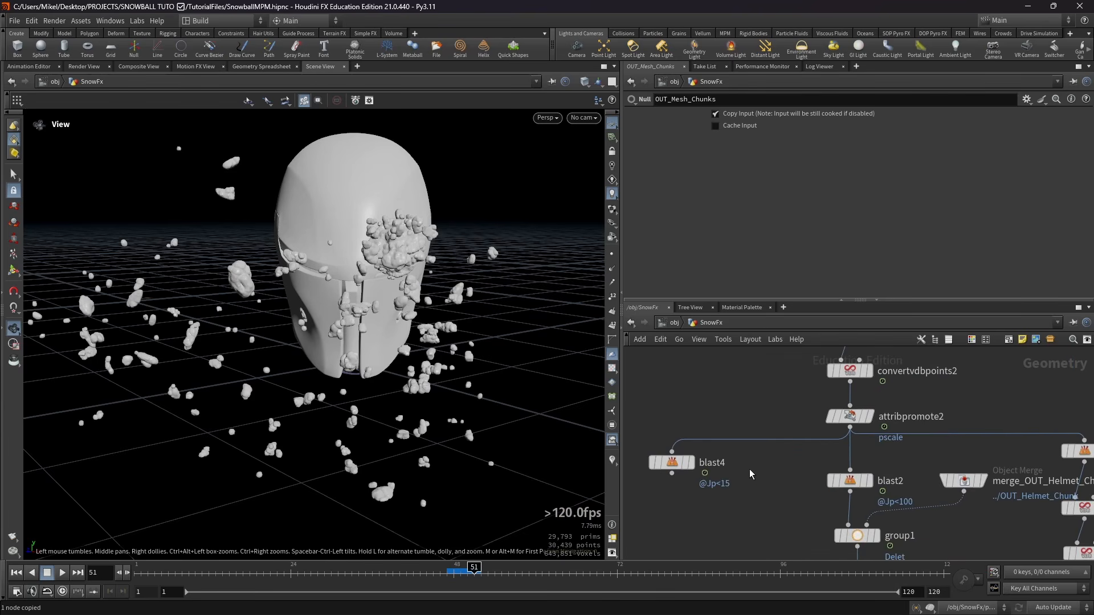
key(ctrl+shift+v)
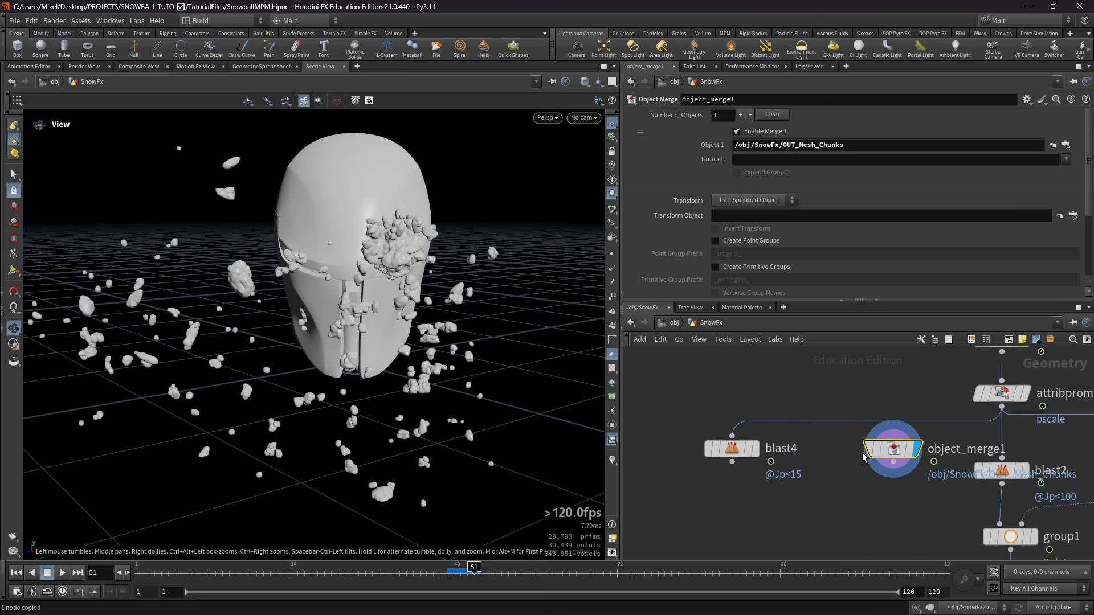
drag(880, 450, 856, 450)
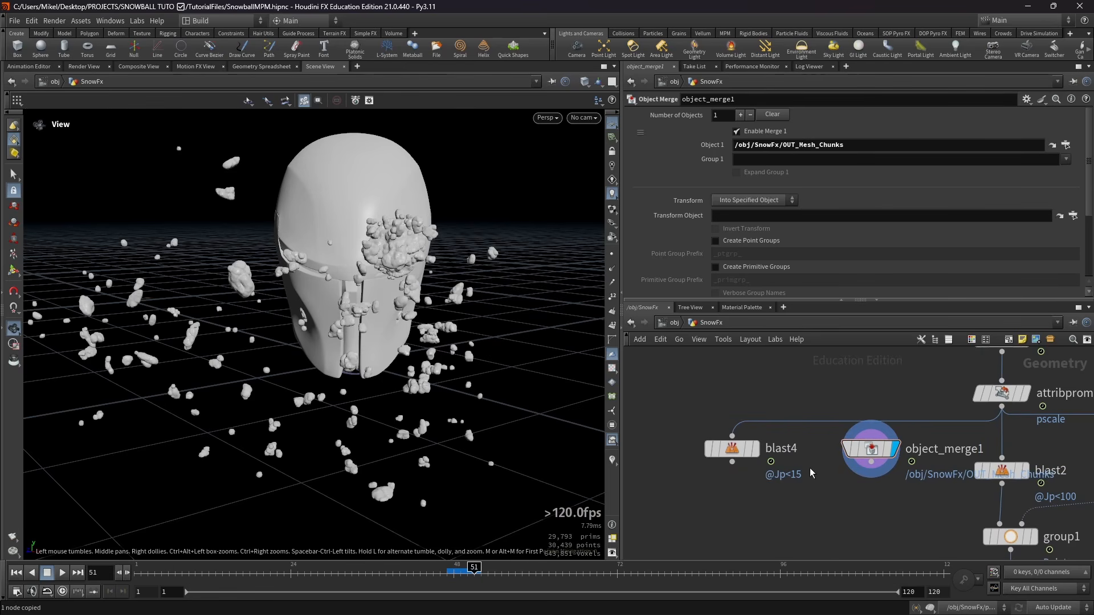
Add a Group Create node below blast4, wiring blast4 into its first input and object_merge1 into its second
key(Tab)
text(group)
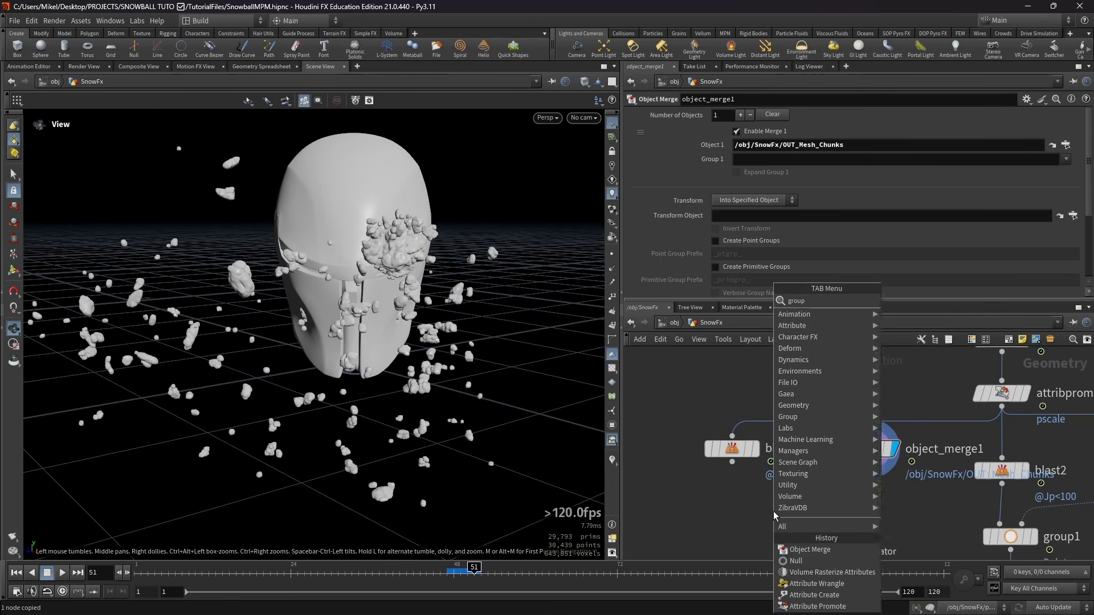
key(Return)
click(773, 513)
scroll(806, 503, down, 3)
middle_drag(1048, 553, 938, 496)
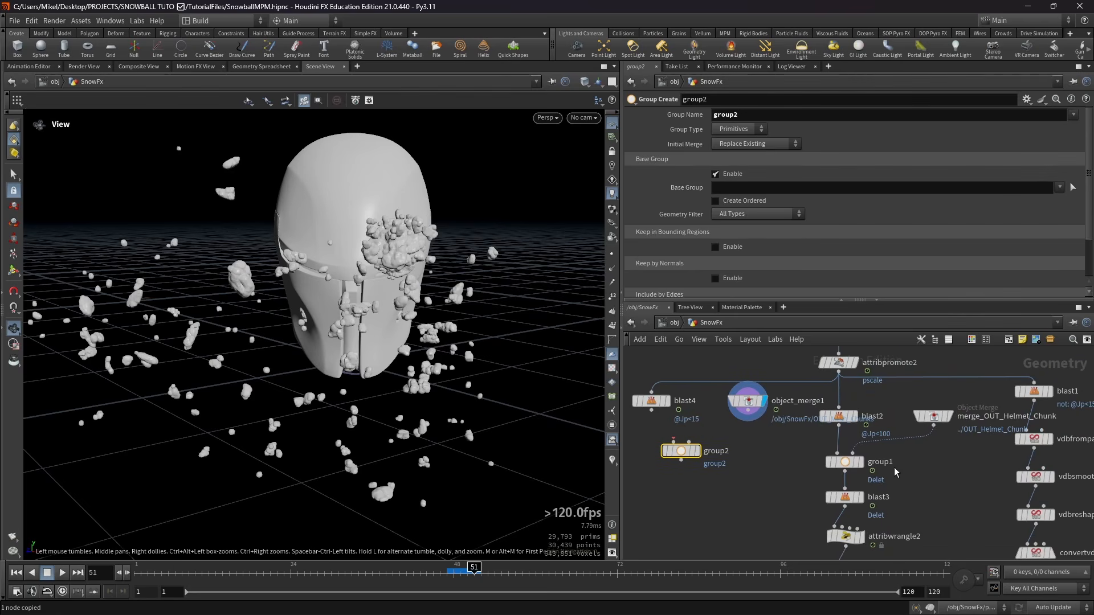
drag(972, 469, 951, 456)
middle_drag(751, 442, 827, 463)
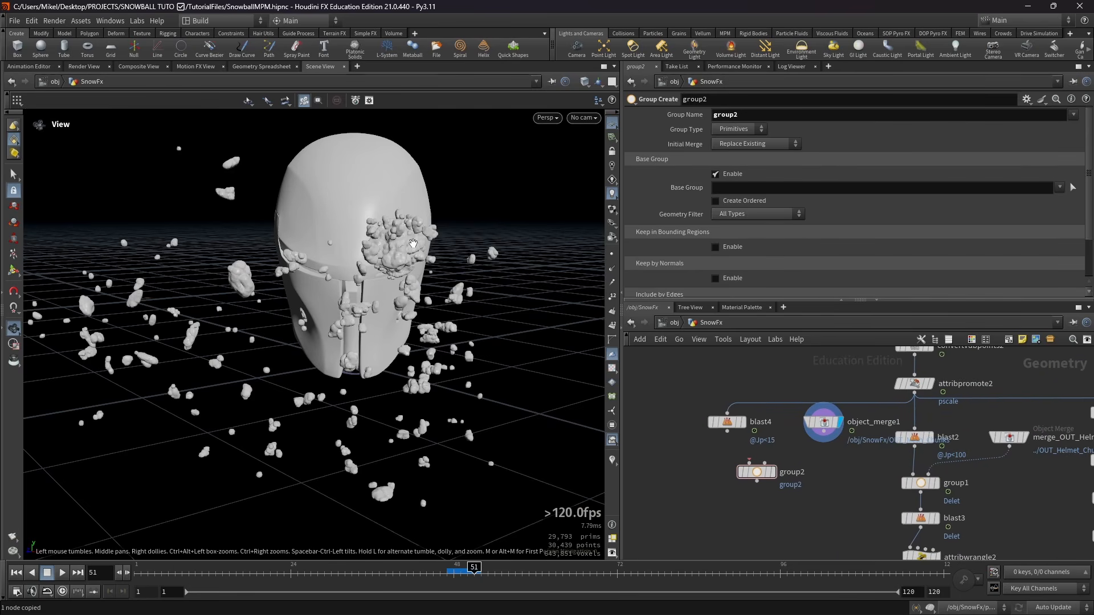
scroll(748, 478, up, 1)
drag(760, 474, 731, 483)
drag(716, 424, 832, 425)
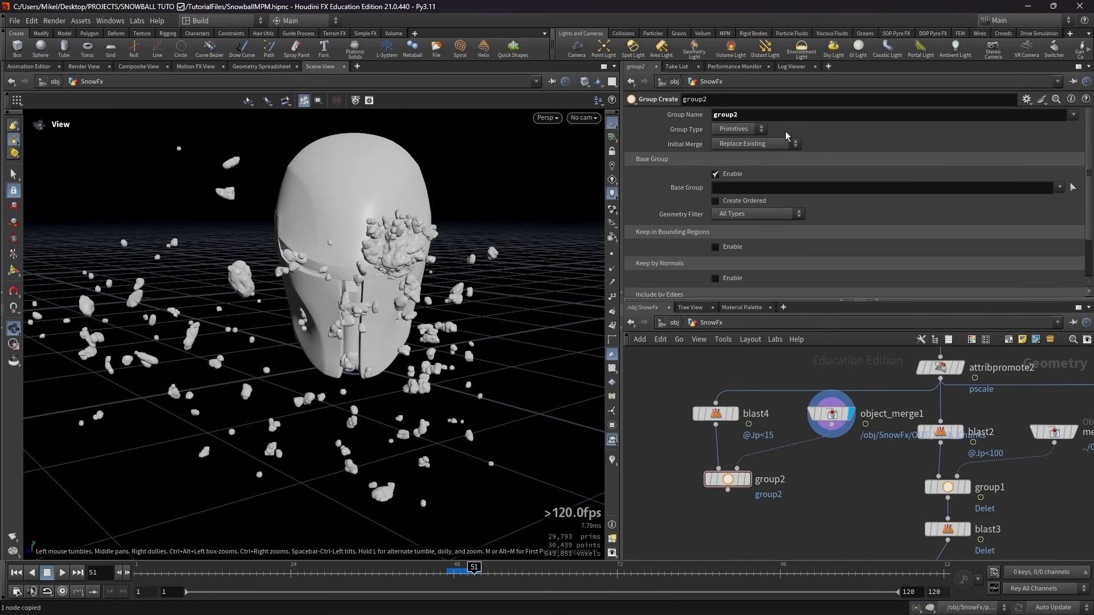
Name the group delete in group2, display the node, and disable its Base Group option
double_click(725, 115)
text(delete)
key(Return)
scroll(751, 248, down, 3)
click(716, 144)
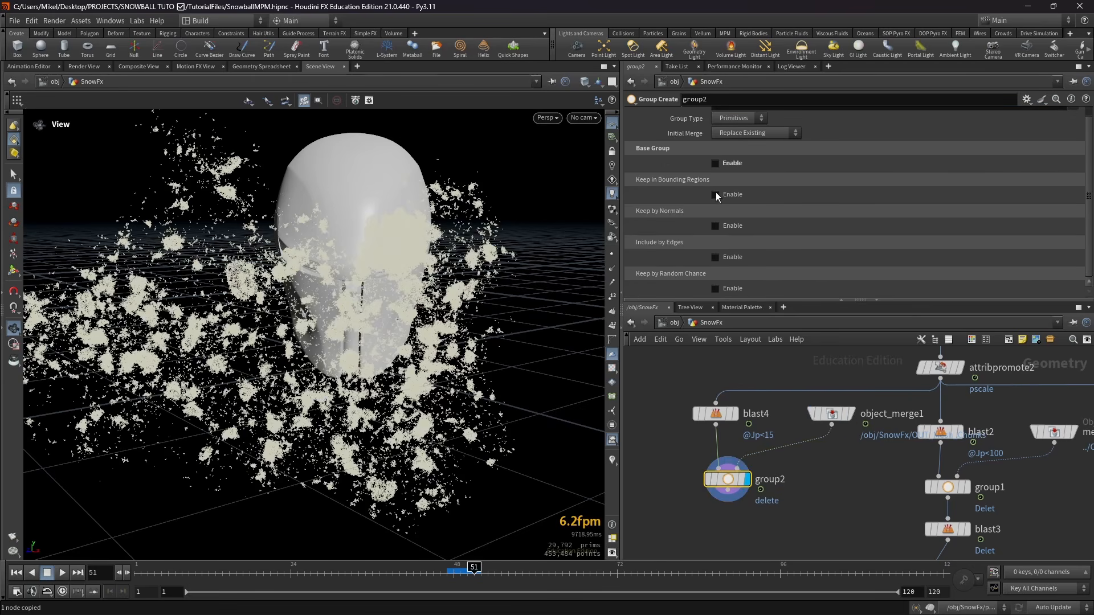
Enable Keep in Bounding Regions on group2 using Bounding Volume with an iso surface of 0.003
click(716, 195)
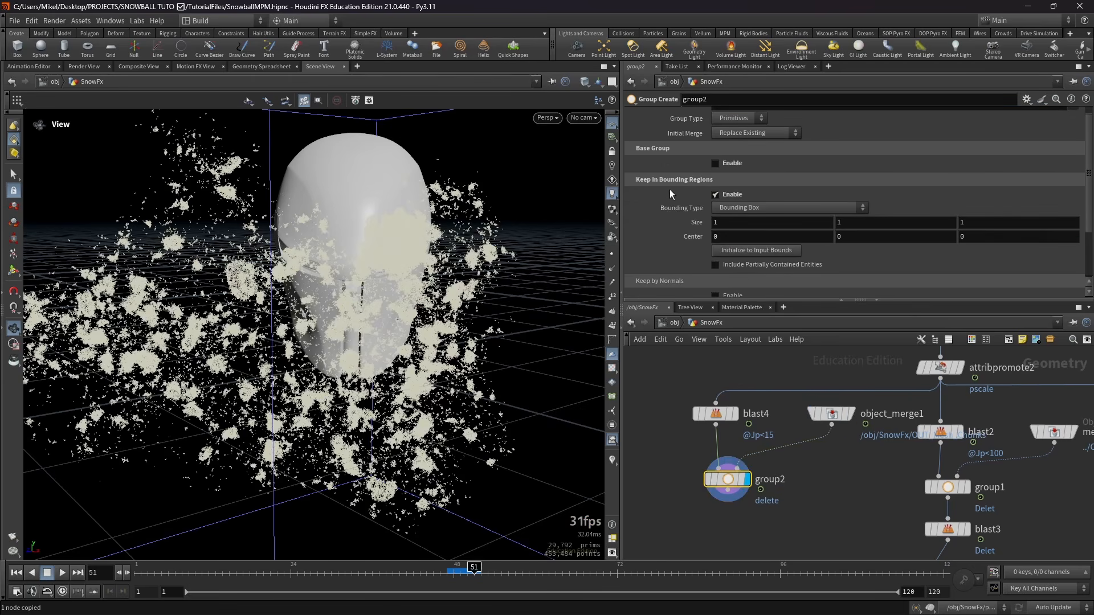
click(754, 207)
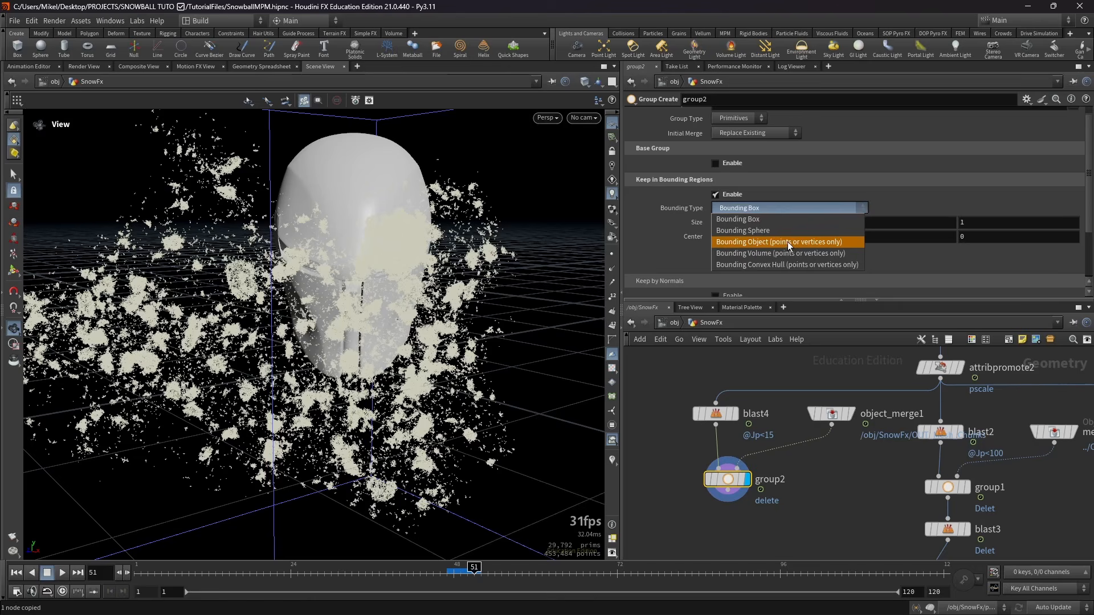
click(749, 254)
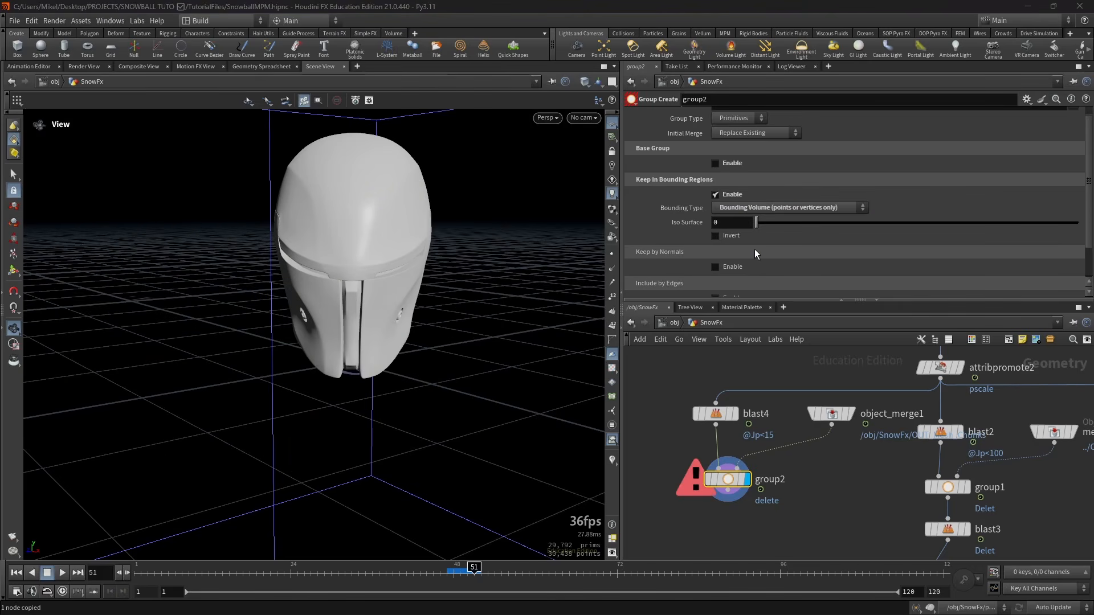
click(734, 225)
text(.00)
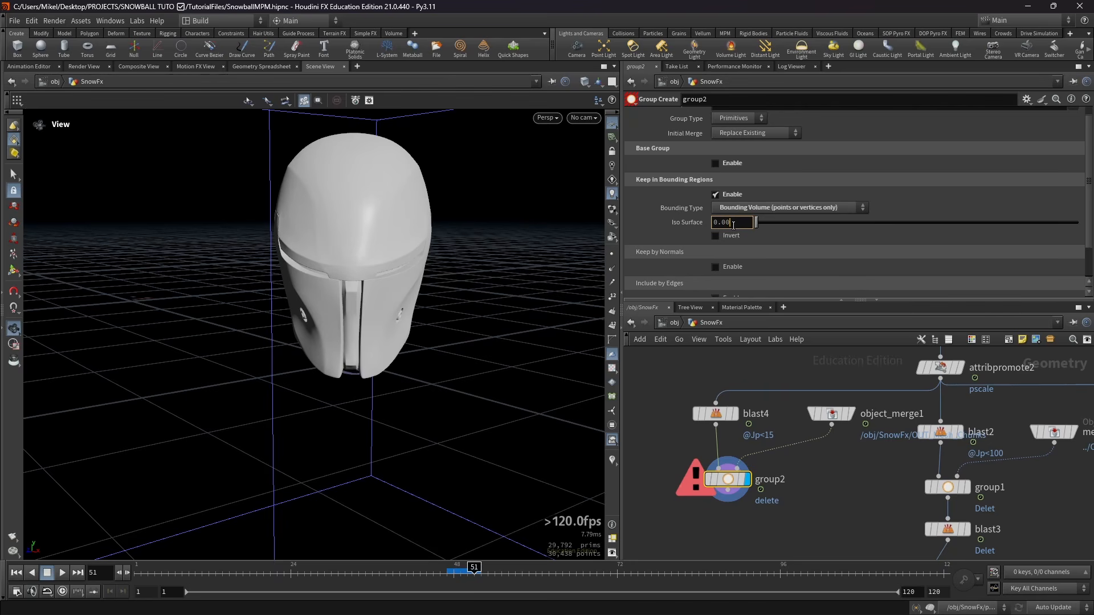
text(3)
key(Return)
Set the group type of group2 to Points and inspect the grouped snow points around the helmet
click(753, 119)
click(735, 130)
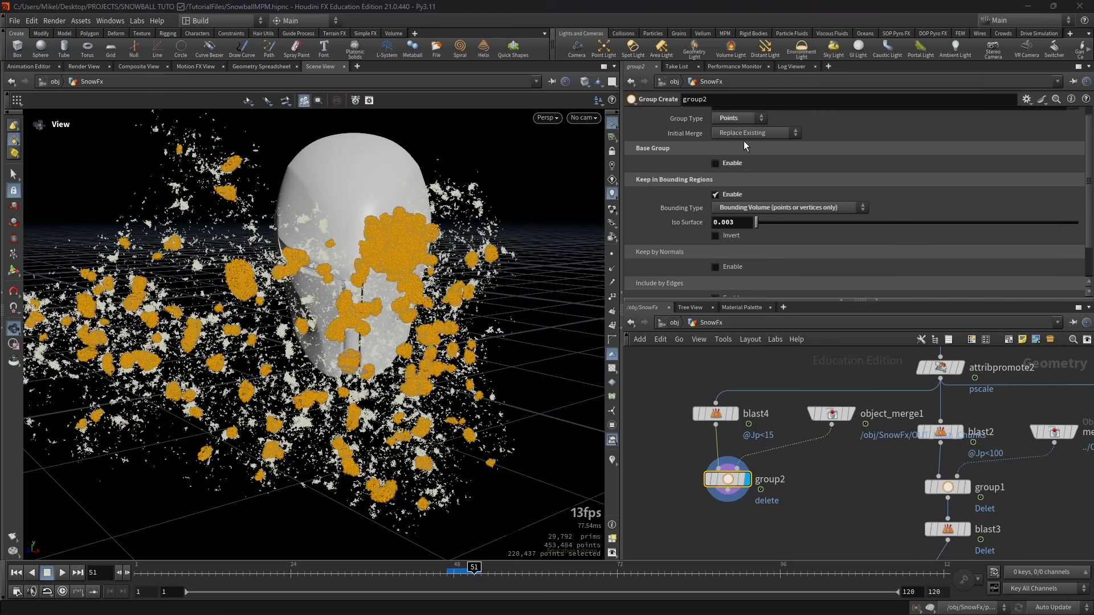
drag(515, 220, 459, 285)
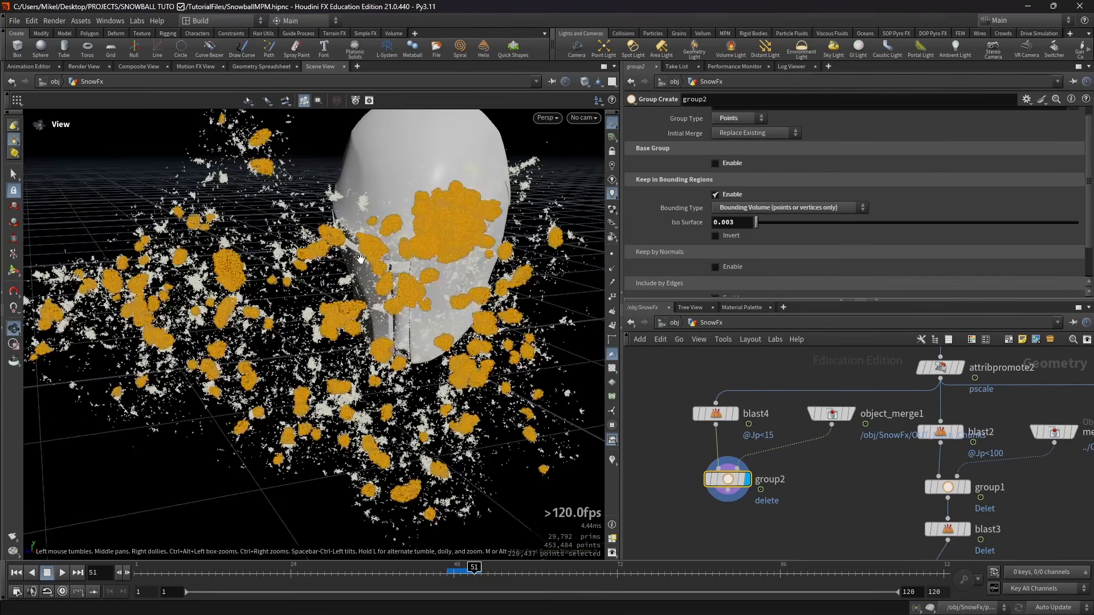
Try an iso surface of 0.004 on group2, and return it to 0.003
click(740, 226)
key(BackSpace)
text(4)
key(Return)
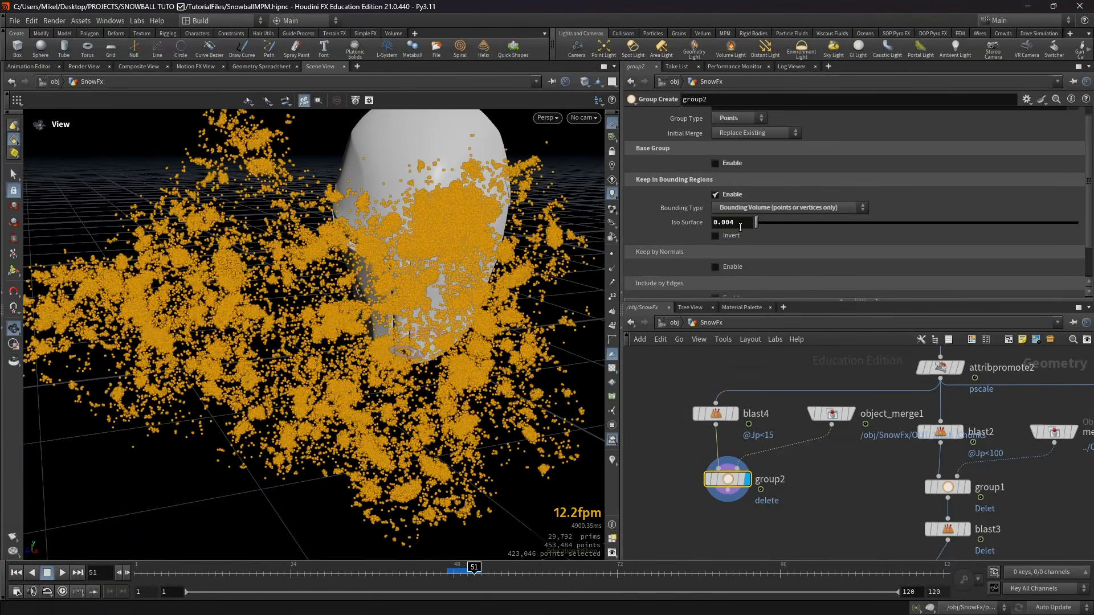
key(BackSpace)
text(3)
key(Return)
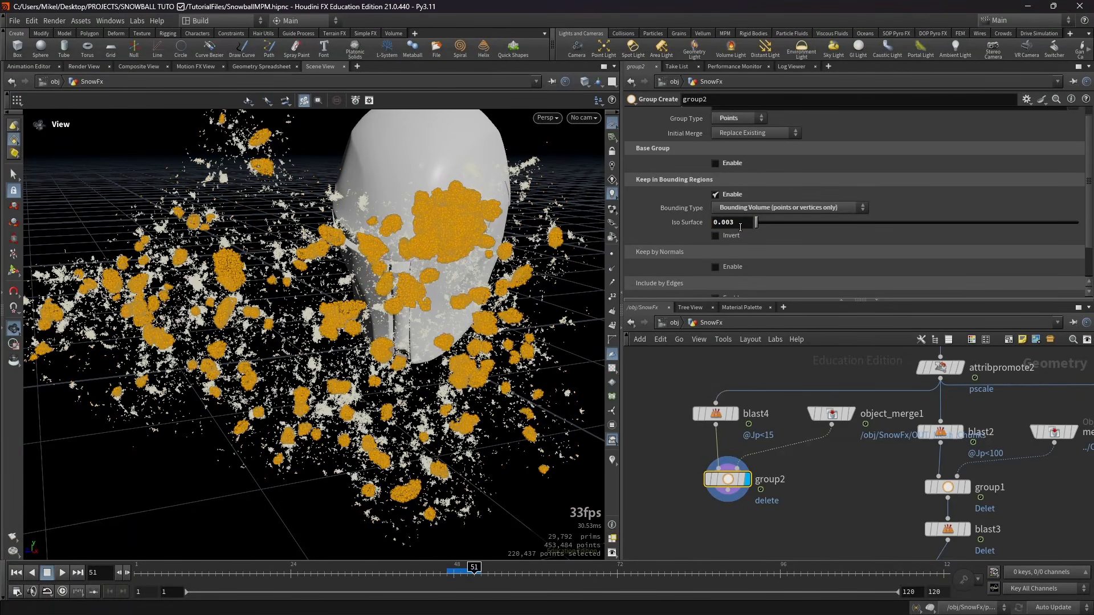
Try an iso surface of 0.002 on group2, inspect the grouped points around the helmet, and restore 0.003
key(BackSpace)
text(2)
key(Return)
scroll(236, 330, up, 5)
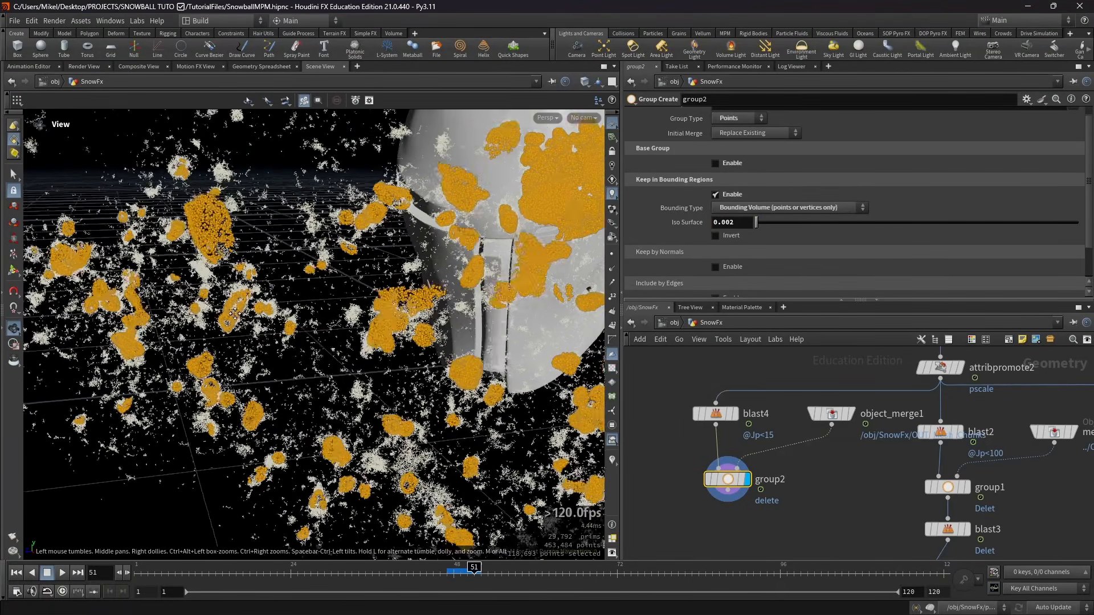
click(744, 223)
key(BackSpace)
text(3)
key(Return)
scroll(239, 319, down, 4)
drag(239, 319, 272, 312)
scroll(272, 311, down, 5)
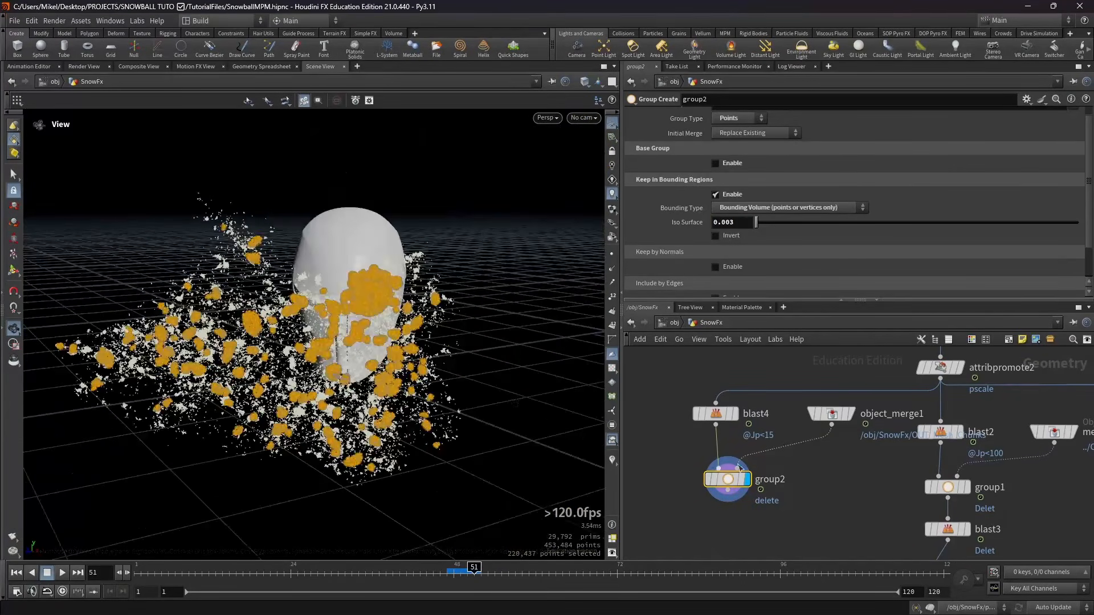
Add a Blast node below group2 and set its group to delete
scroll(794, 487, up, 2)
key(Tab)
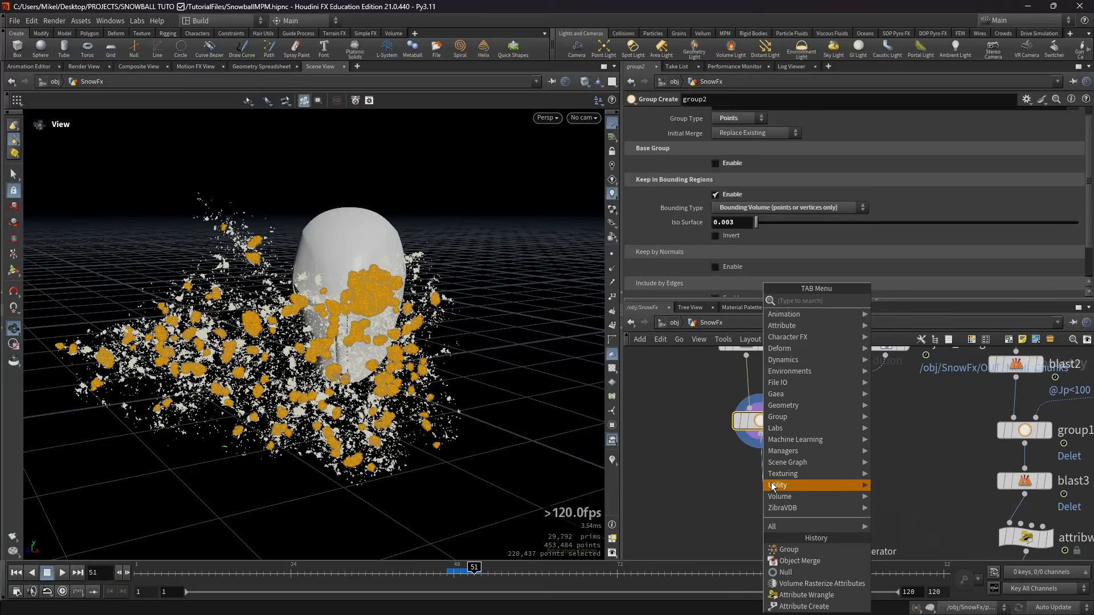
text(blast)
key(Return)
click(767, 482)
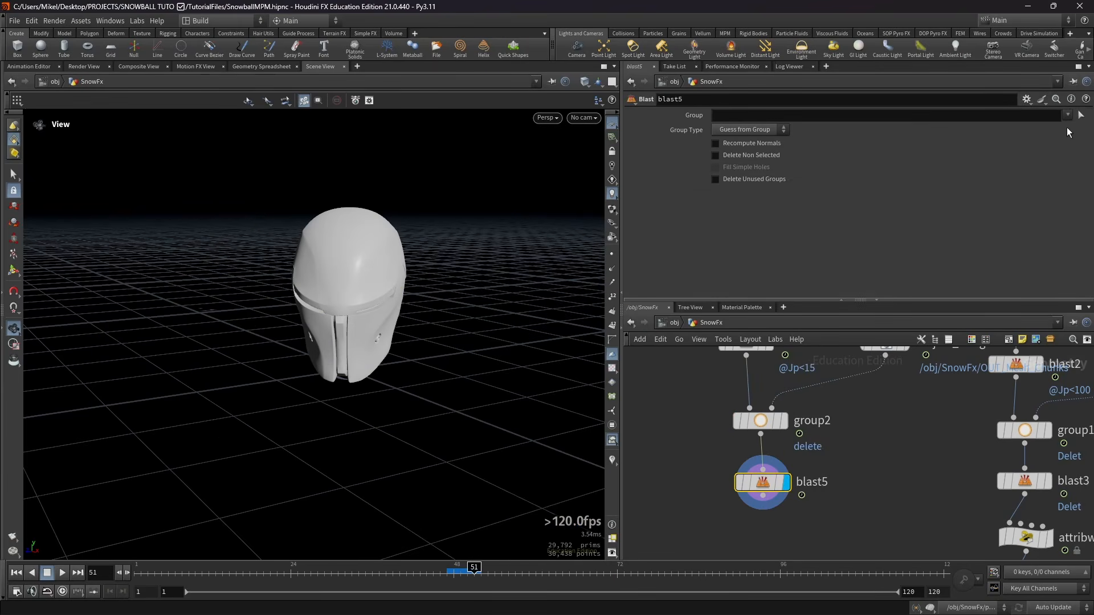
click(1067, 114)
click(1072, 128)
scroll(337, 388, up, 3)
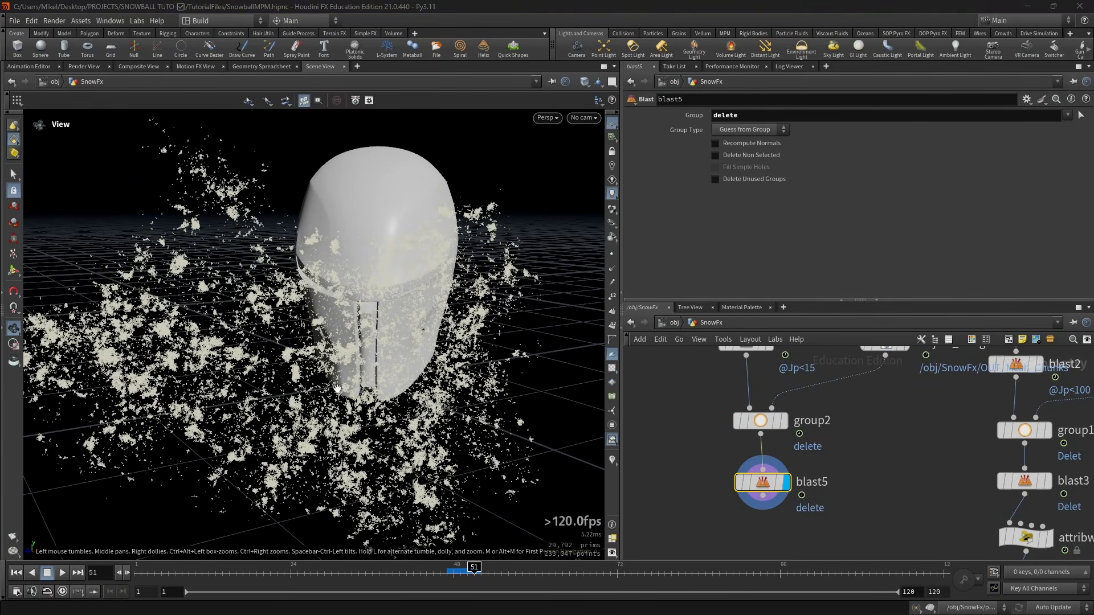
middle_drag(337, 388, 356, 358)
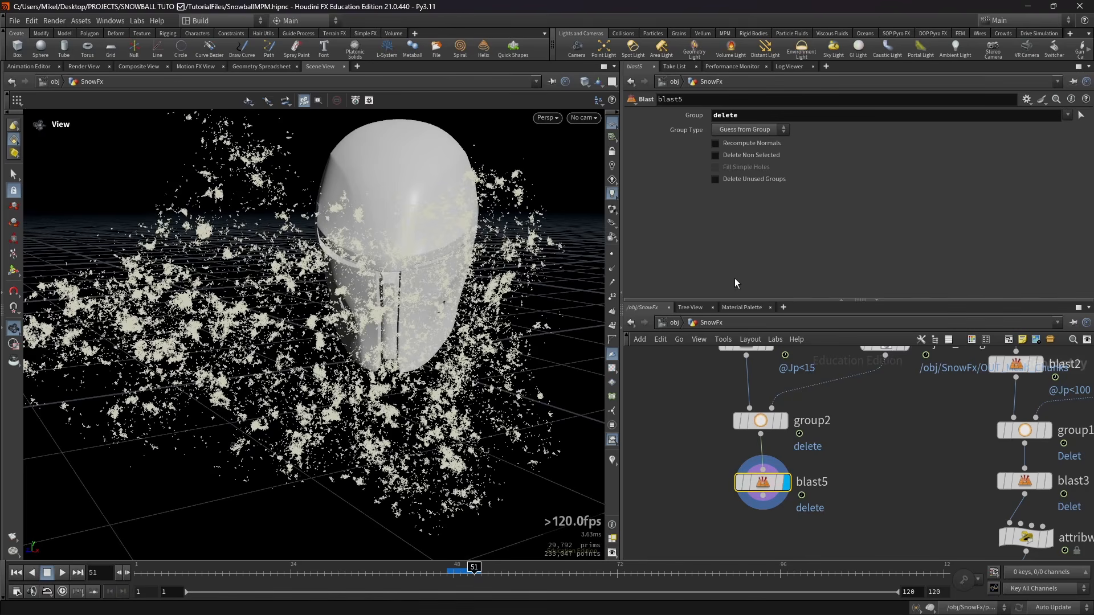
Toggle Delete Non Selected on and back off in blast5 to compare the removed points with the remaining ones
click(716, 155)
drag(100, 283, 188, 268)
click(715, 155)
drag(228, 342, 251, 344)
Duplicate attribwrangle2 with its v@v *= 0.1; expression, wire the copy below blast5, and display it
click(936, 443)
middle_drag(1006, 538, 827, 446)
scroll(826, 446, down, 2)
scroll(959, 440, up, 1)
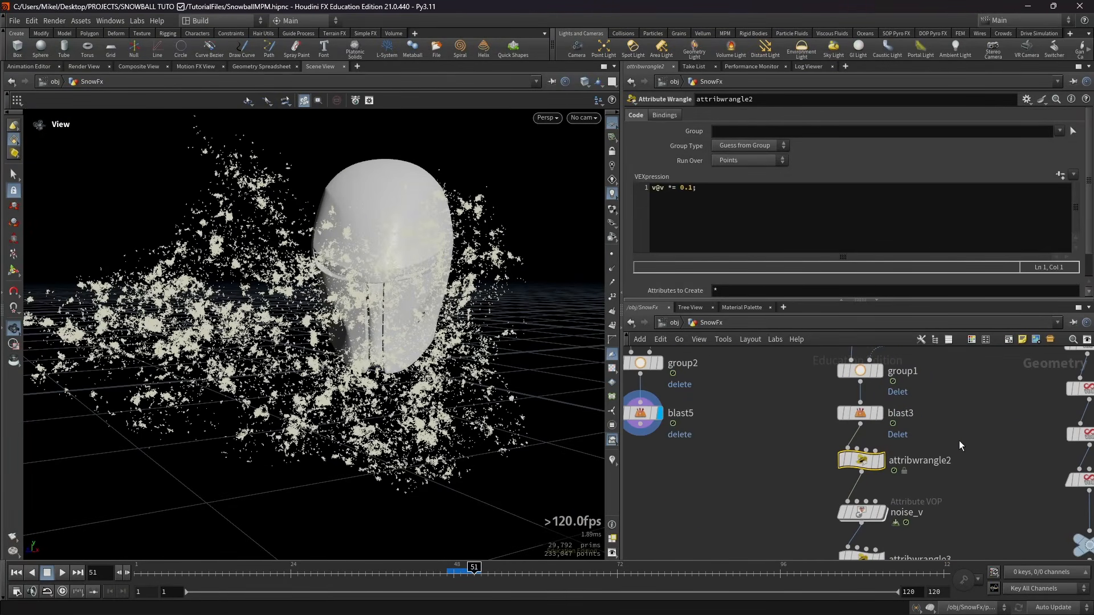
middle_drag(959, 440, 957, 448)
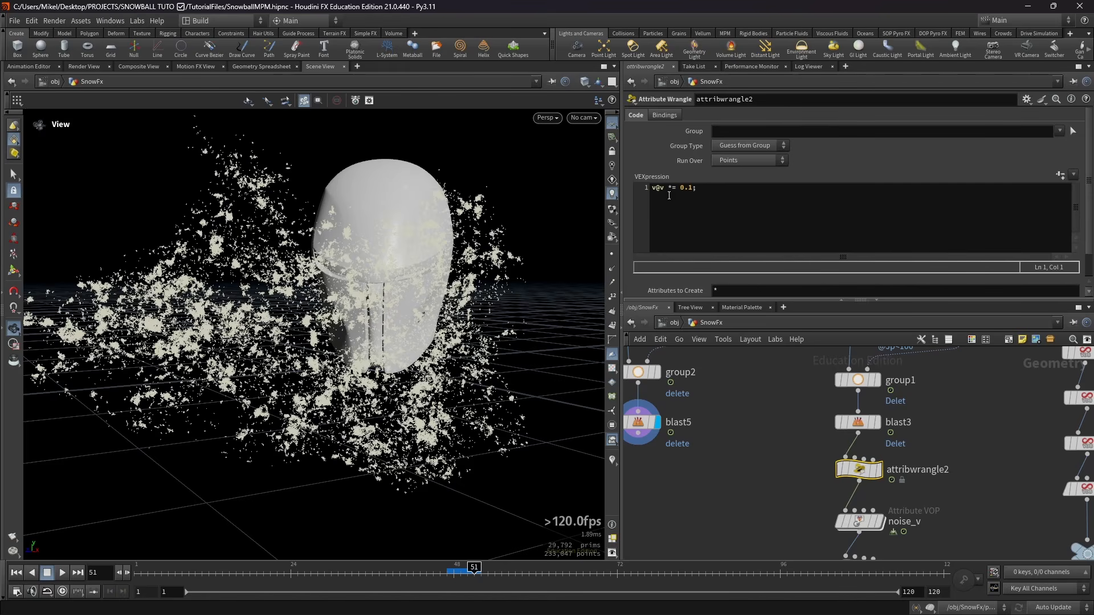
middle_drag(645, 465, 765, 460)
key(ctrl+v)
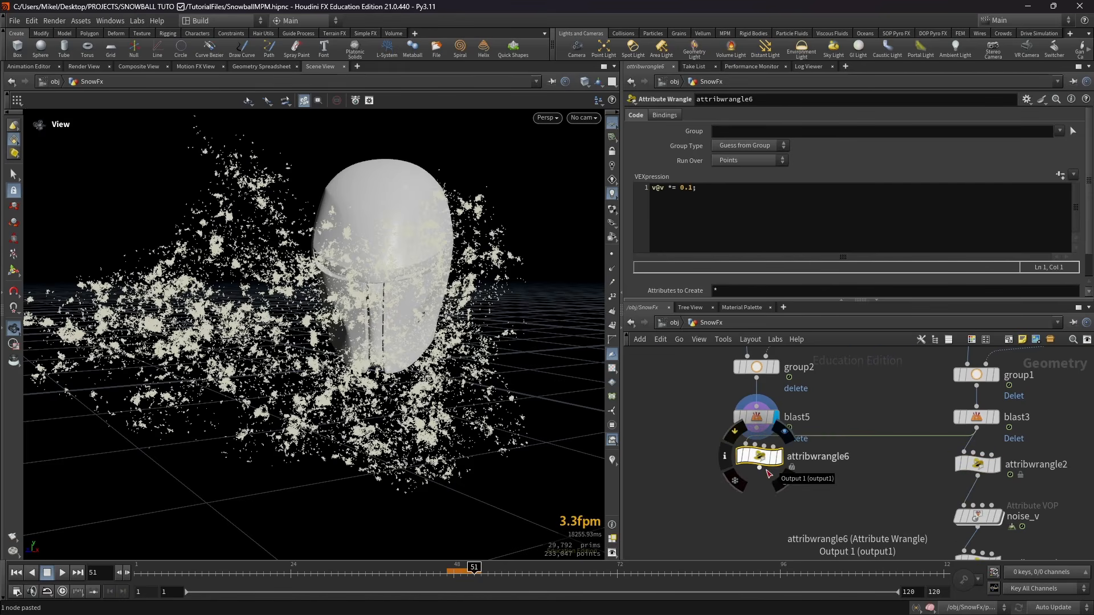
drag(756, 428, 743, 453)
click(776, 464)
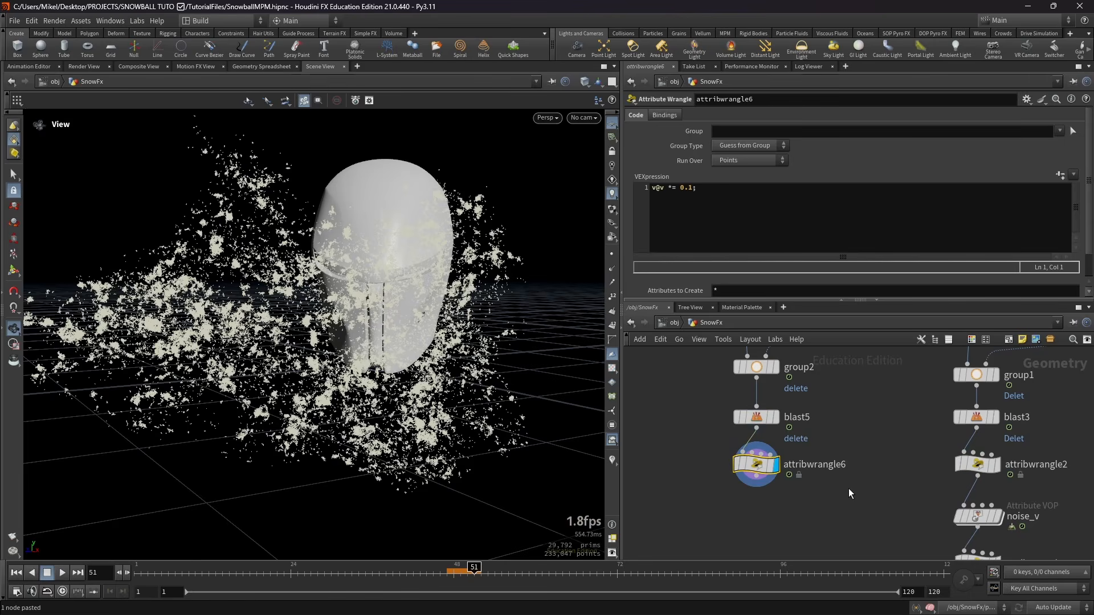
middle_drag(898, 539, 797, 348)
click(921, 510)
middle_drag(821, 478, 812, 361)
click(873, 450)
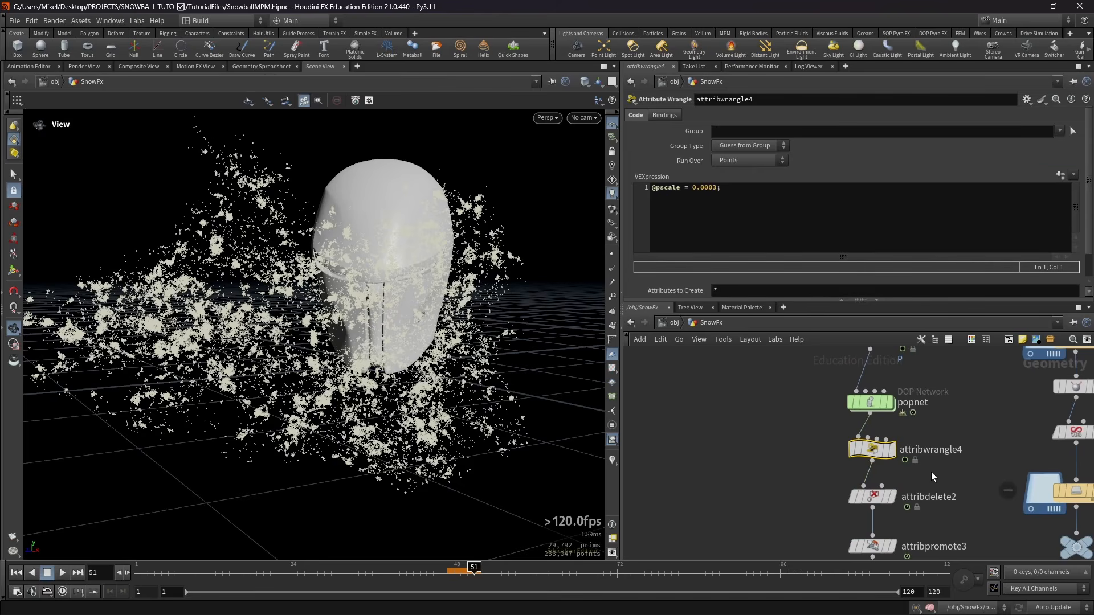
middle_drag(759, 424, 813, 452)
key(ctrl+c)
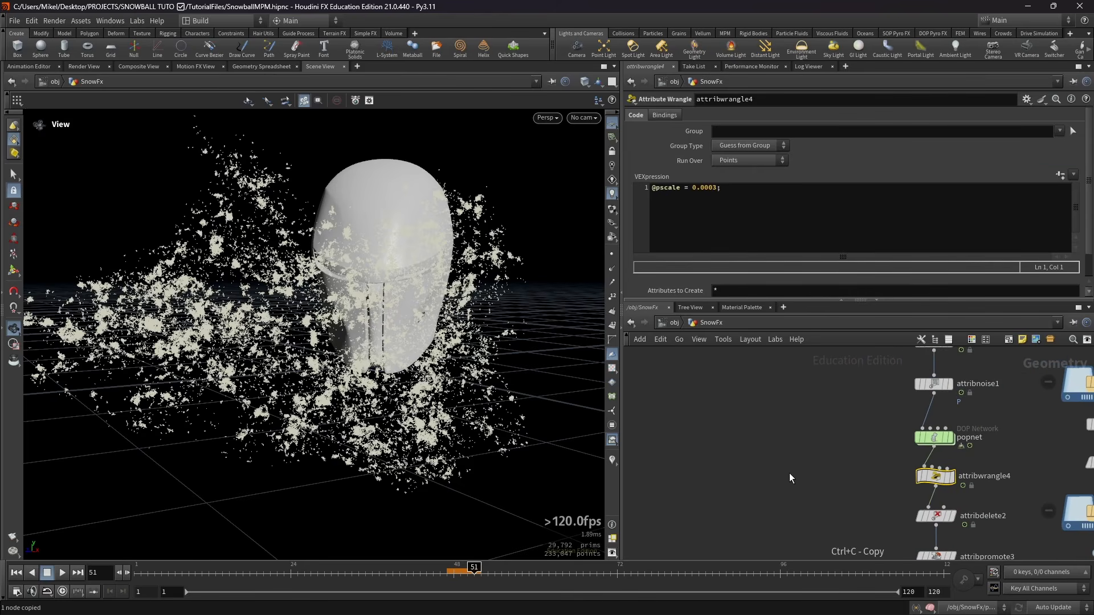
key(ctrl+v)
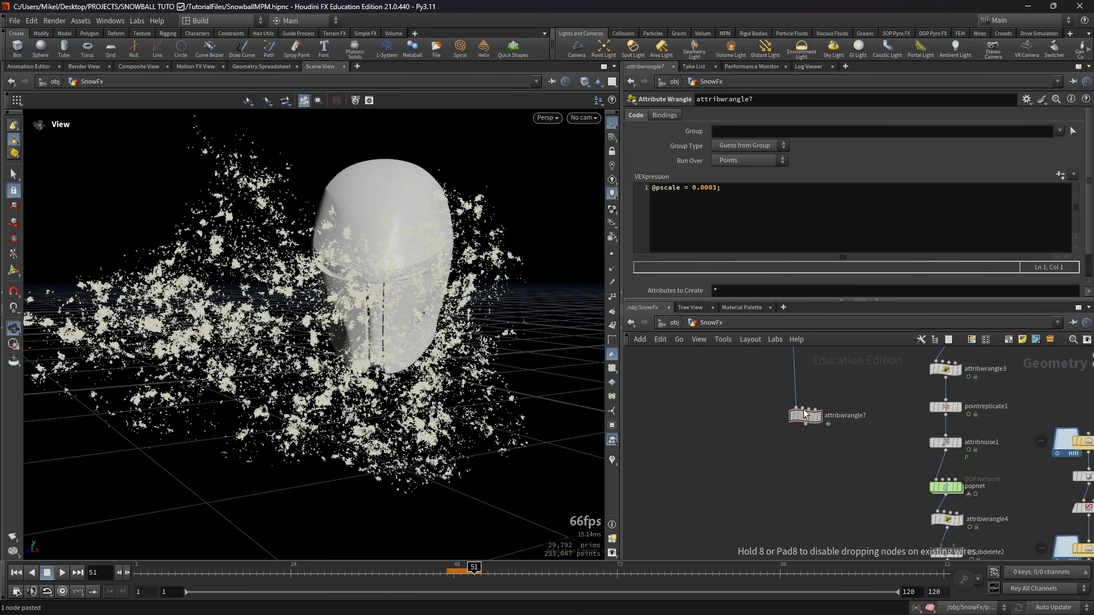
middle_drag(797, 393, 791, 452)
click(791, 453)
scroll(781, 451, up, 5)
middle_drag(903, 478, 888, 487)
key(r)
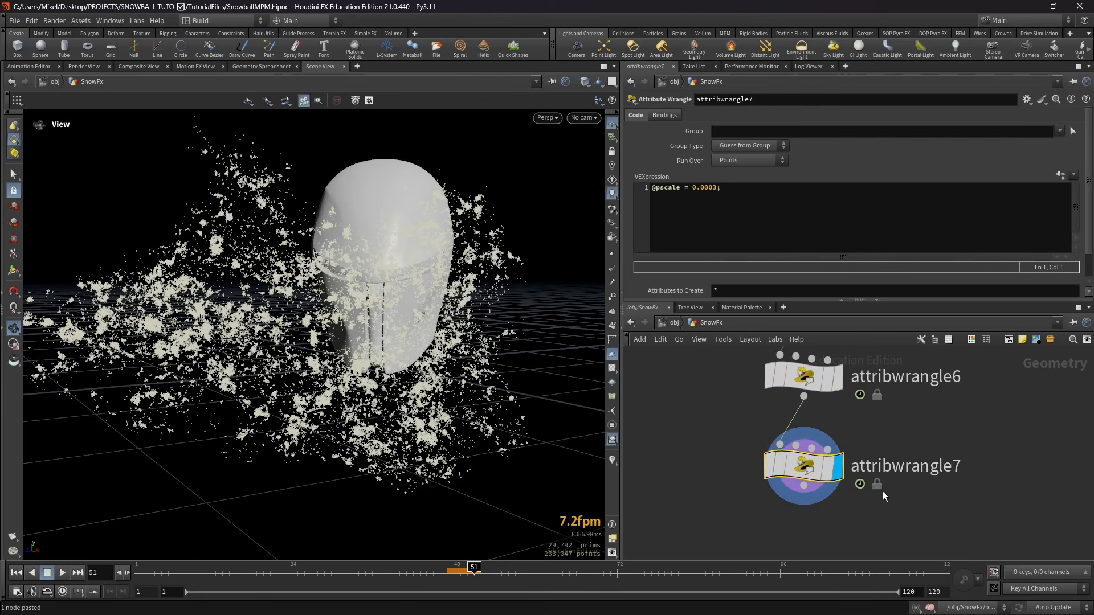
Add an Attribute Delete node below attribwrangle7 and display it
click(824, 520)
middle_drag(824, 520, 806, 488)
scroll(840, 470, down, 2)
click(808, 481)
key(Tab)
text(at del)
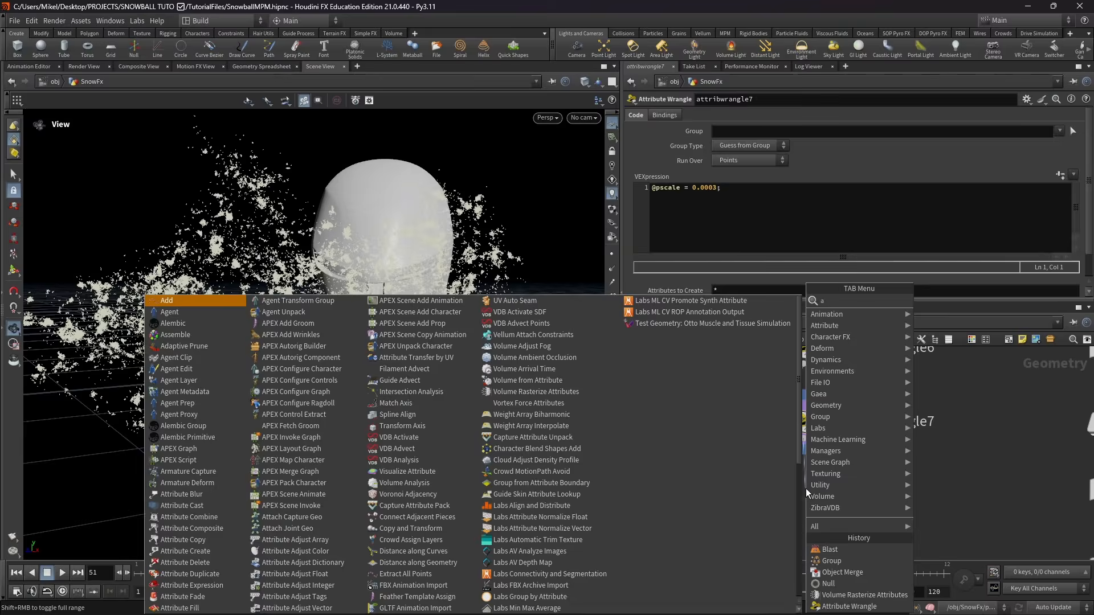
key(Return)
key(Return)
key(r)
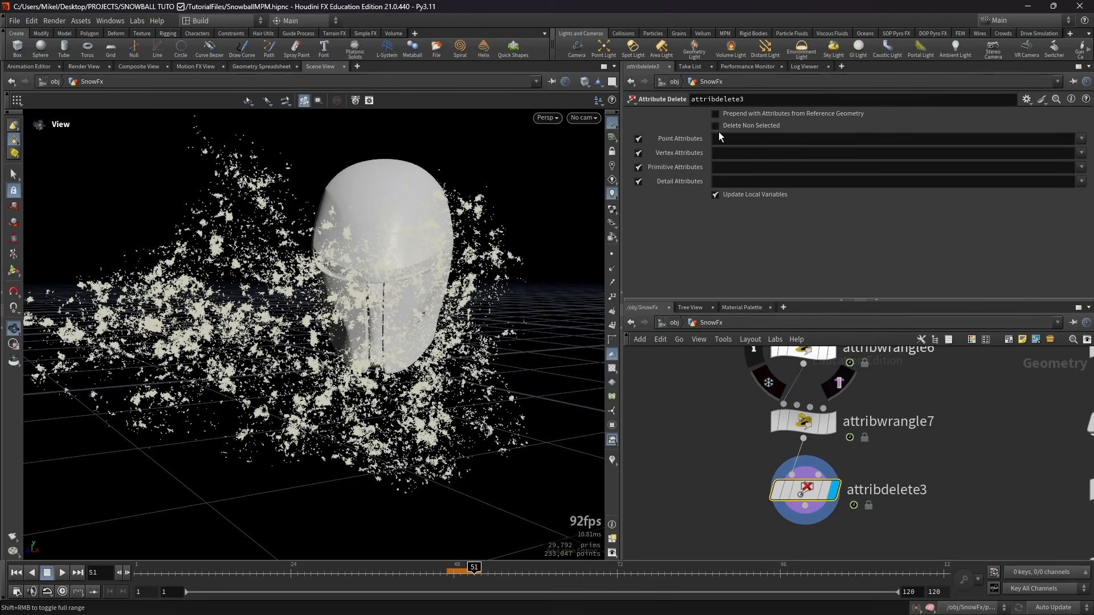
Enable Delete Non Selected on attribdelete3 and set its point attributes to pscale v
click(716, 126)
click(728, 138)
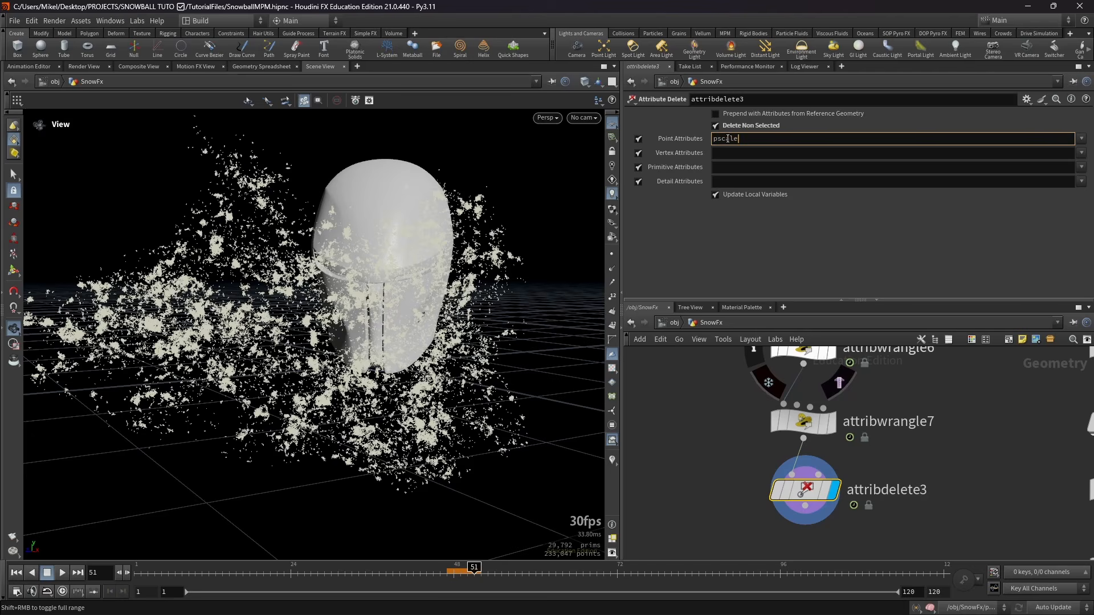
click(911, 455)
Duplicate the density node attribcreate1, wire the copy below attribdelete3, and display it
scroll(900, 460, down, 2)
middle_drag(963, 484, 783, 510)
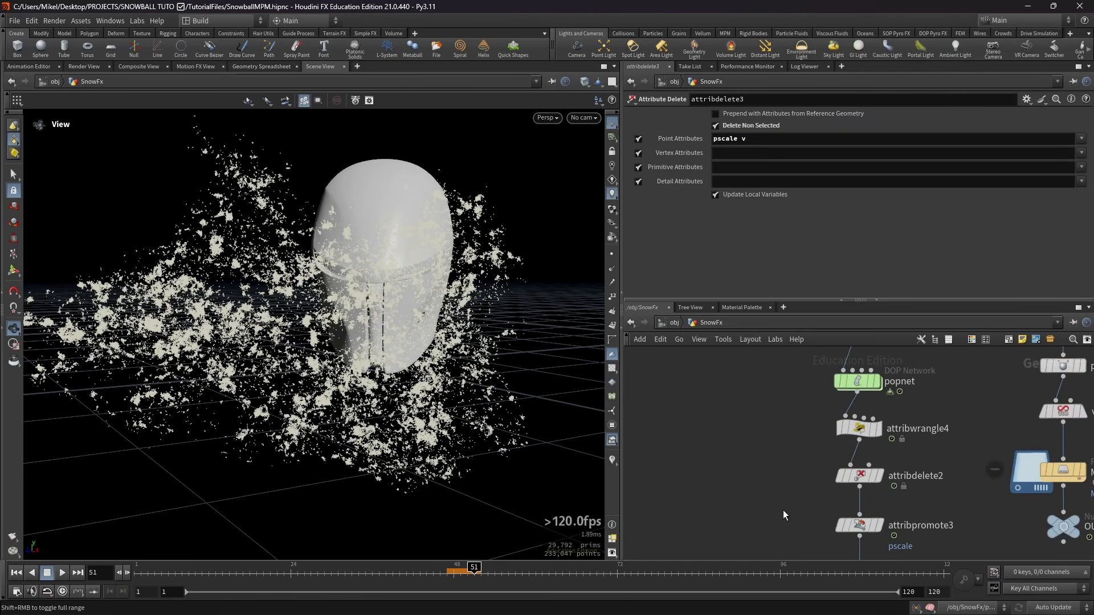
middle_drag(980, 530, 801, 477)
middle_drag(798, 554, 825, 432)
middle_drag(821, 490, 796, 544)
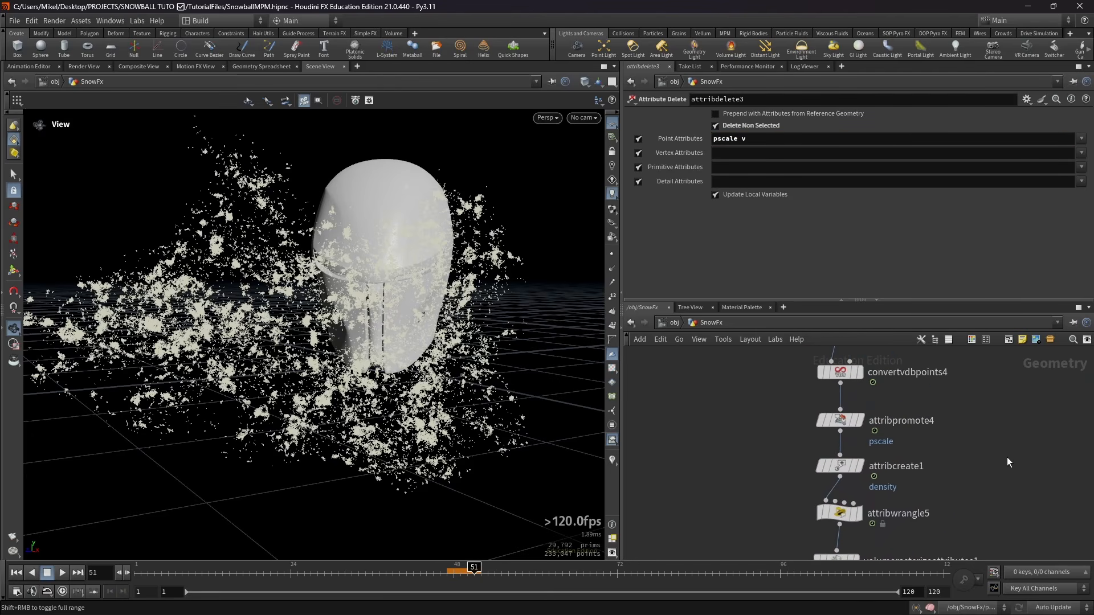
drag(1010, 455, 757, 480)
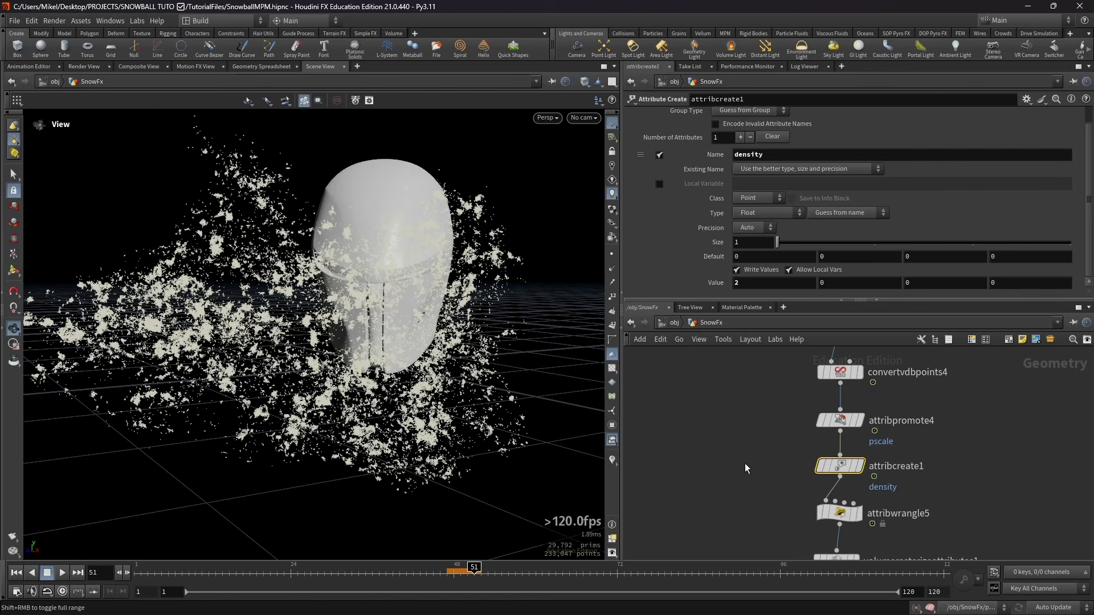
key(ctrl+c)
scroll(744, 437, down, 5)
middle_drag(735, 407, 764, 510)
scroll(770, 439, up, 3)
middle_drag(770, 438, 779, 474)
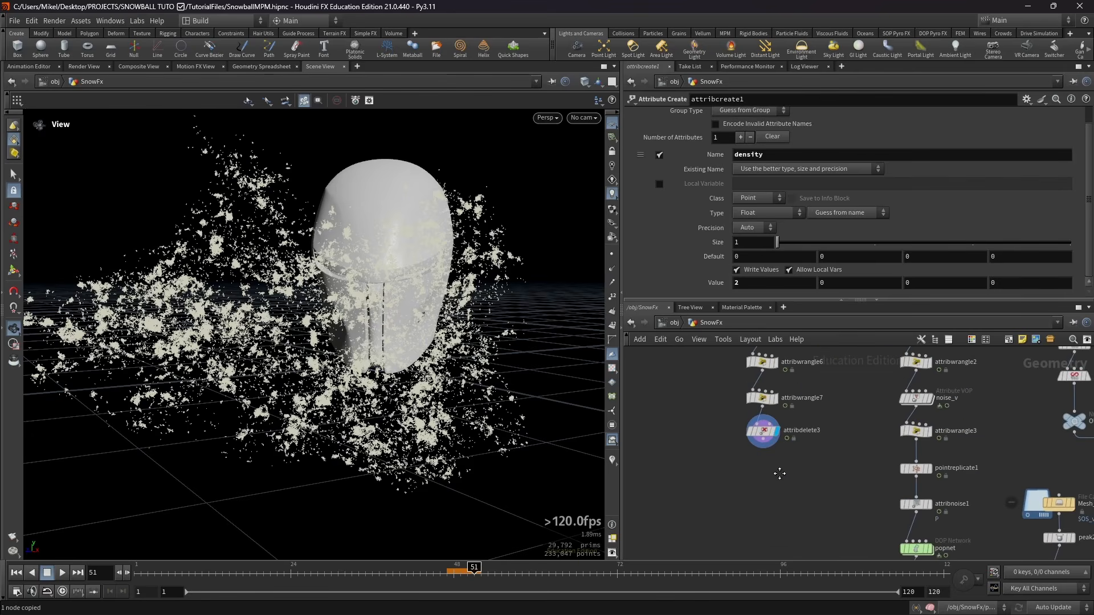
scroll(780, 474, up, 2)
key(ctrl+v)
drag(756, 424, 756, 451)
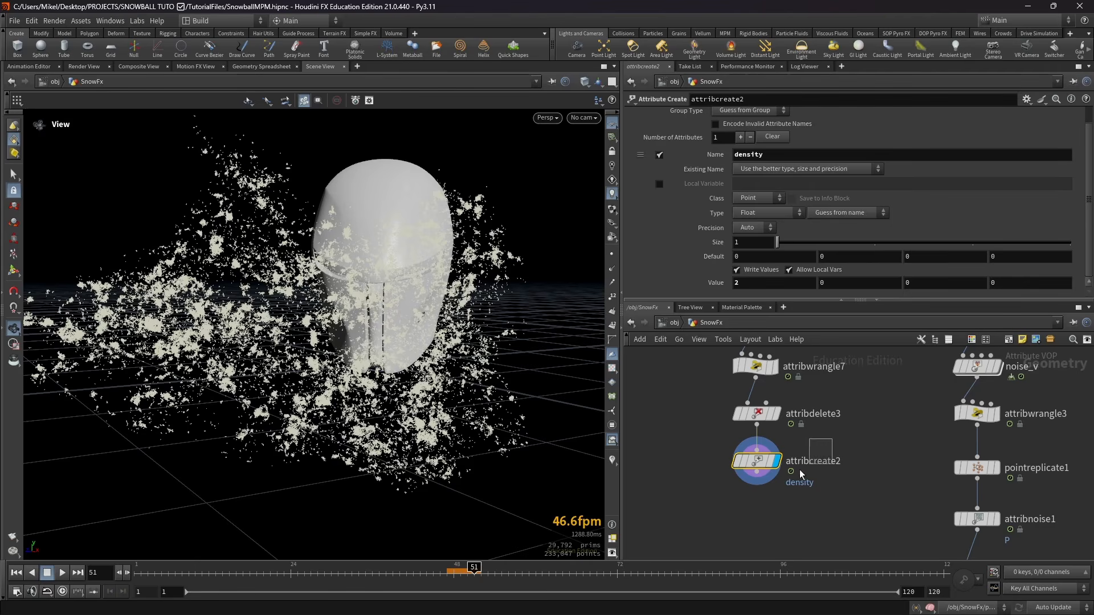
Set the density value in attribcreate2 to 5
scroll(273, 319, up, 3)
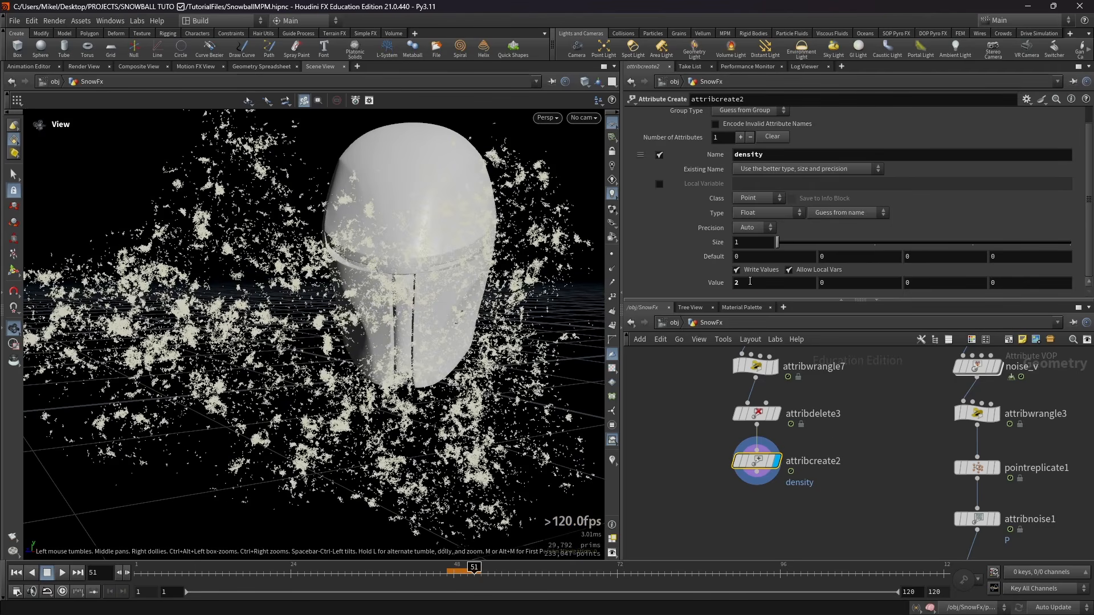
click(749, 281)
text(5)
key(Return)
Duplicate volumerasterizeattributes1, wire the copy below attribcreate2, and display the rasterized snow around the helmet
scroll(832, 466, down, 2)
middle_drag(832, 501, 830, 359)
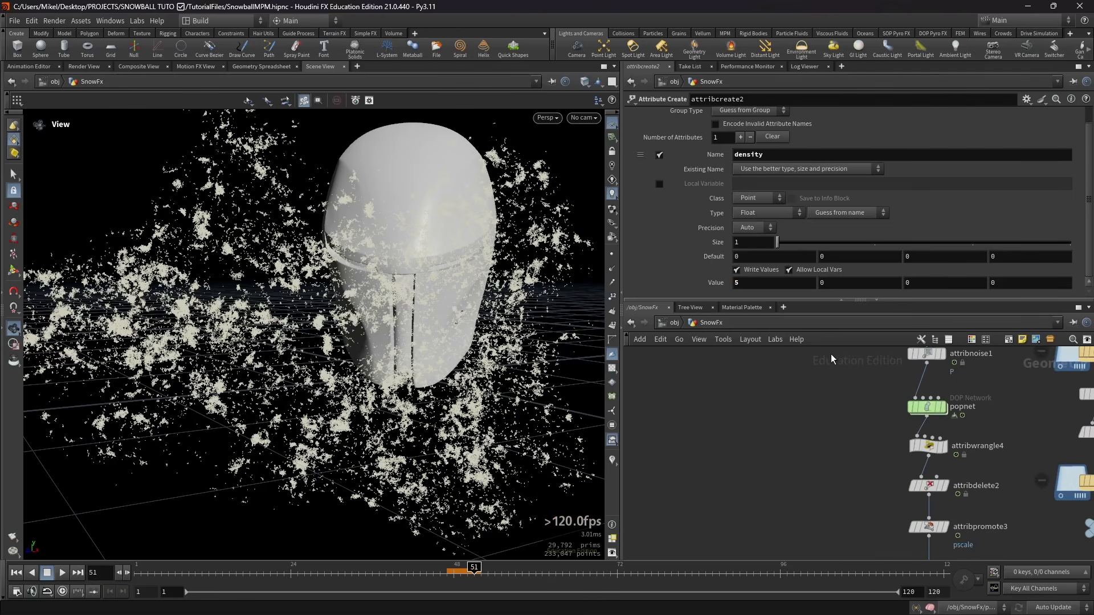
scroll(830, 399, down, 2)
middle_drag(830, 530, 780, 443)
scroll(842, 488, up, 3)
click(860, 461)
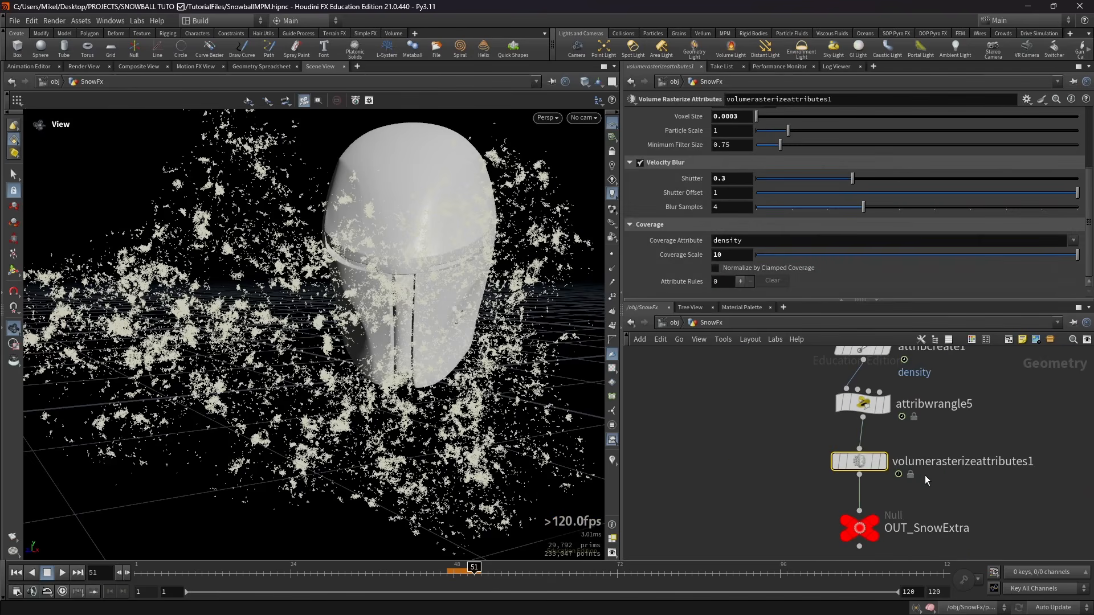
key(ctrl+c)
scroll(743, 421, down, 3)
middle_drag(746, 426, 800, 537)
scroll(770, 444, up, 4)
key(ctrl+v)
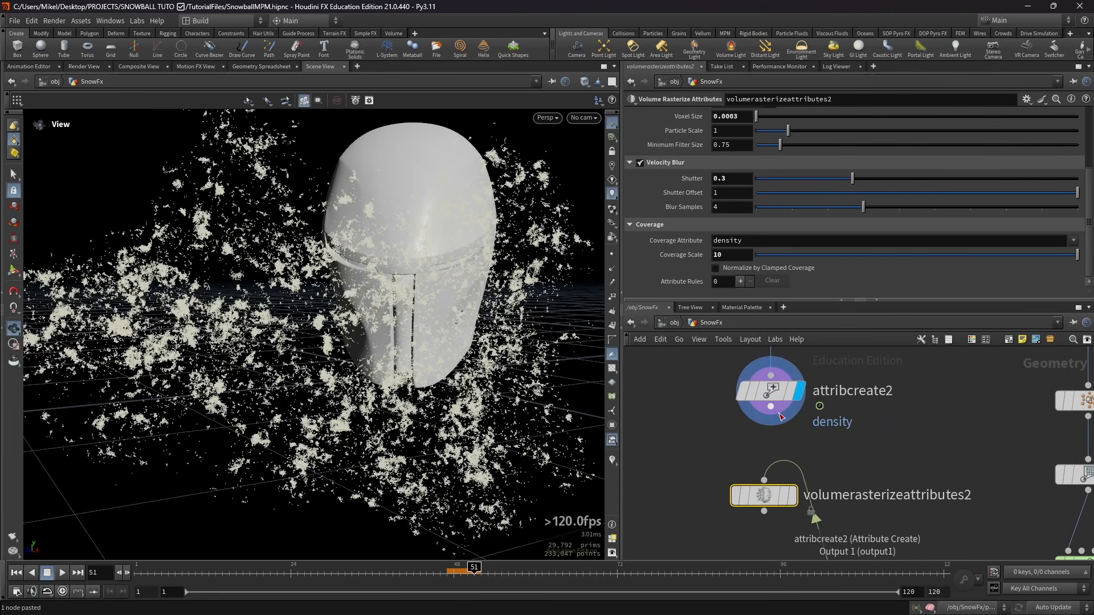
drag(770, 407, 779, 485)
click(799, 488)
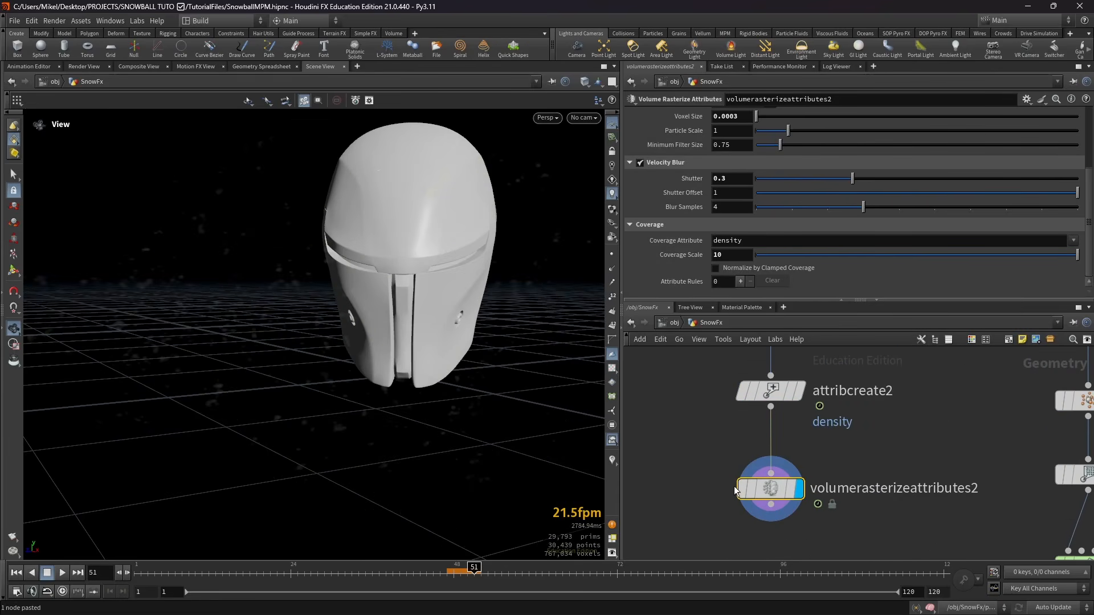
mouse_move(275, 310)
mouse_down()
mouse_move(247, 319)
mouse_move(257, 309)
mouse_up()
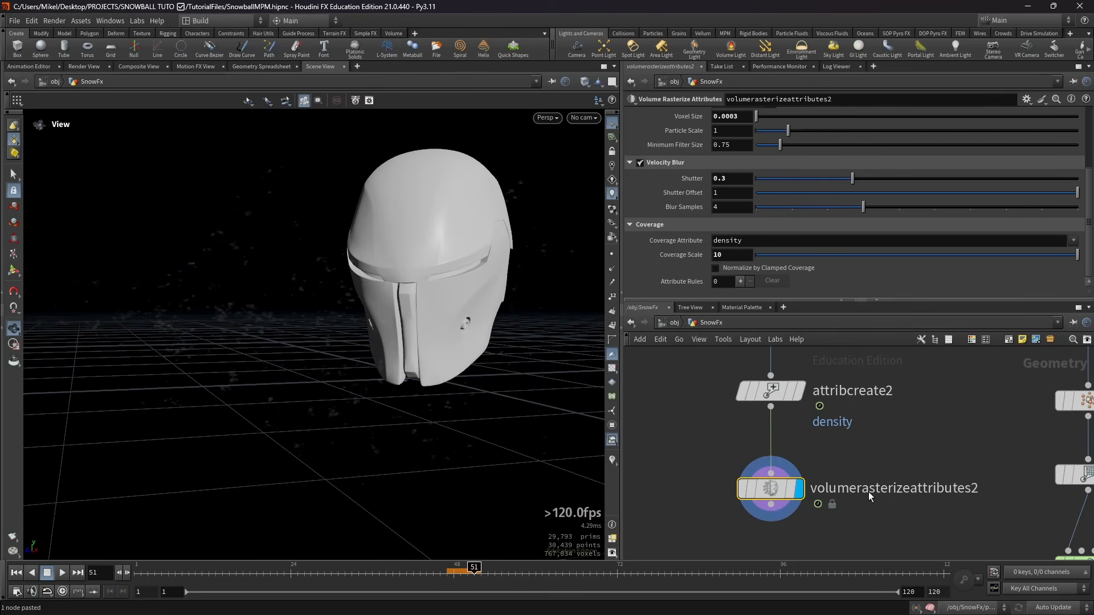
Add a Null below volumerasterizeattributes2, rename it OUT_SnowDetal, and give it a node color
scroll(802, 476, down, 3)
key(Tab)
text(null)
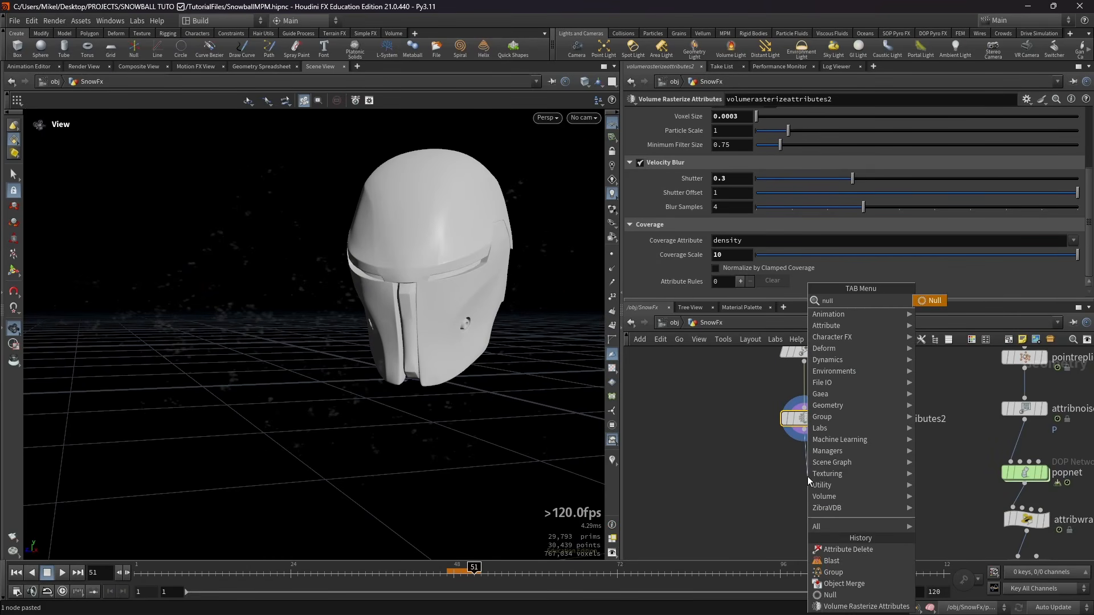
key(Return)
click(808, 476)
double_click(842, 481)
text(OUT)
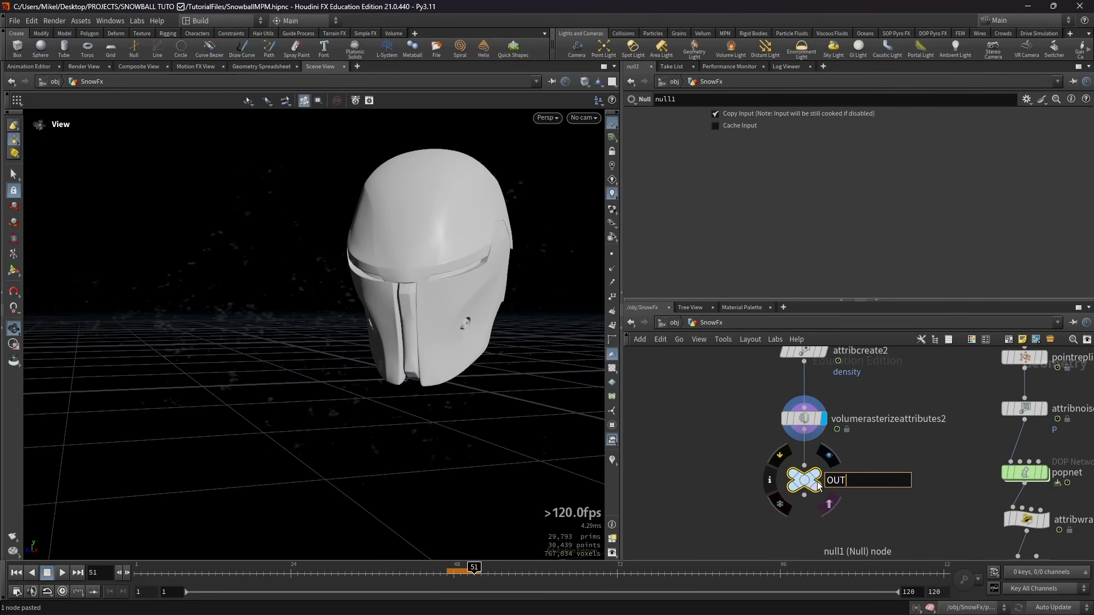
text(_SnowDetal)
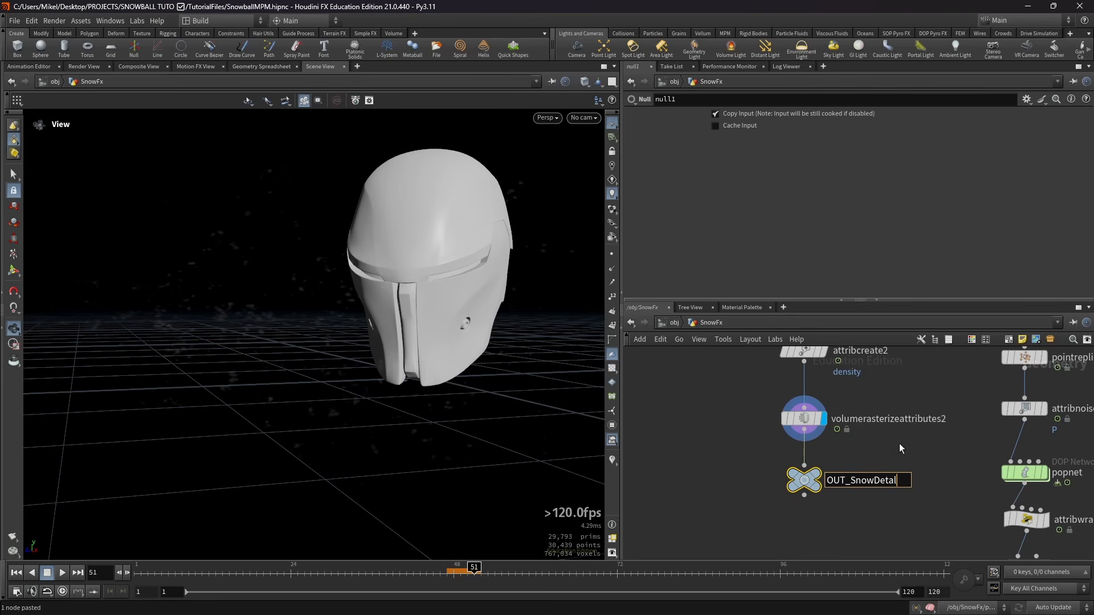
key(Return)
key(c)
click(1030, 481)
scroll(830, 476, down, 1)
key(c)
Duplicate blast4 into a separate branch fed by attribpromote2, display the copy, and enable Delete Non Selected on it
scroll(829, 477, down, 4)
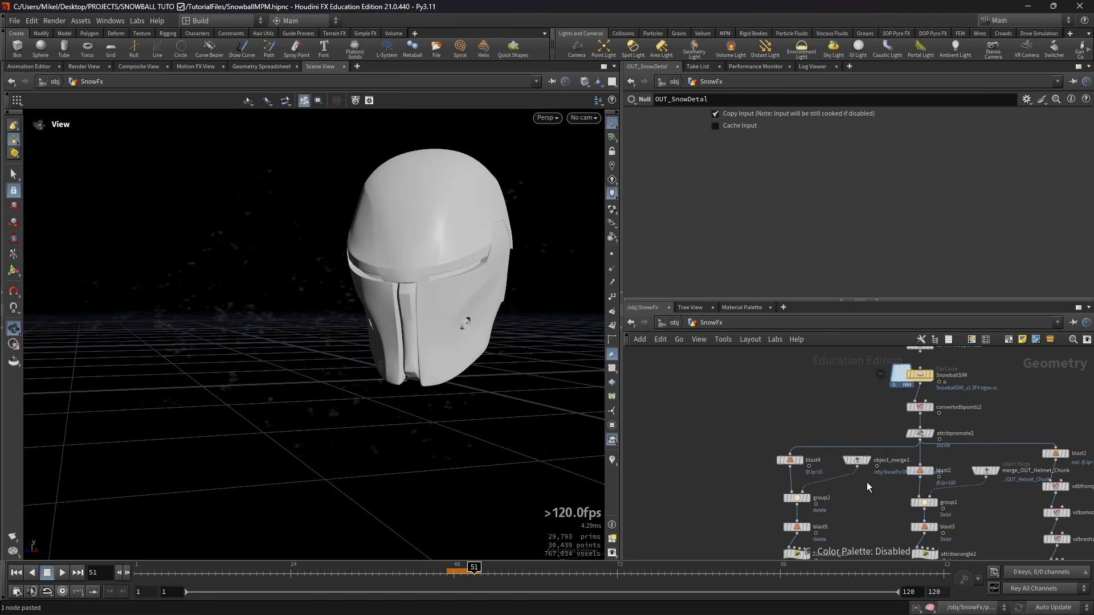
scroll(866, 484, up, 4)
middle_drag(854, 487, 939, 467)
click(818, 423)
middle_drag(821, 451, 857, 453)
key(ctrl+c)
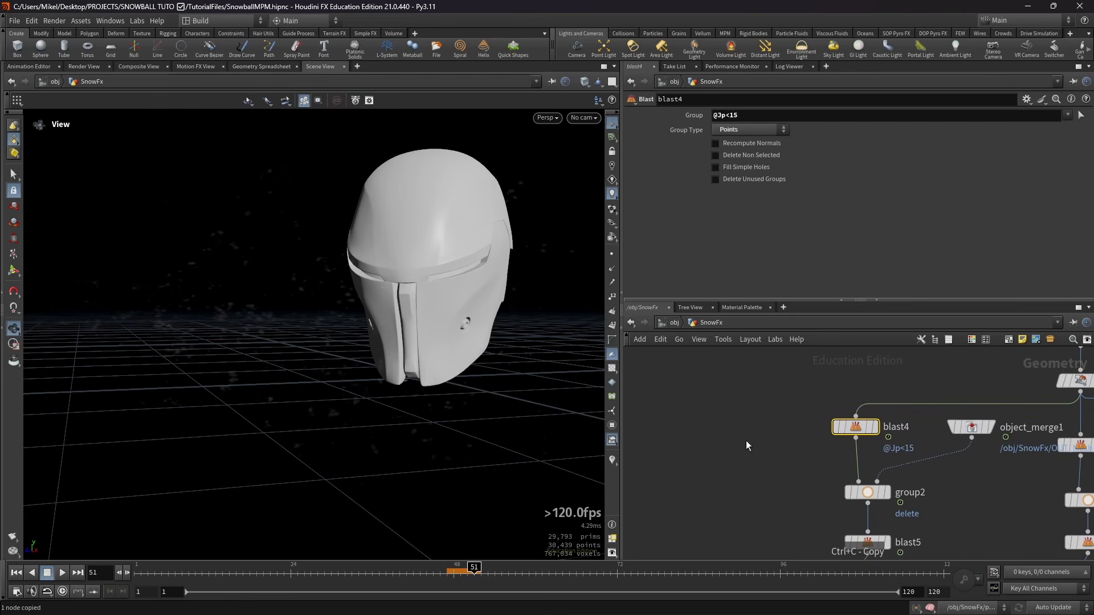
middle_drag(747, 442, 849, 435)
key(ctrl+v)
drag(788, 414, 764, 432)
click(771, 426)
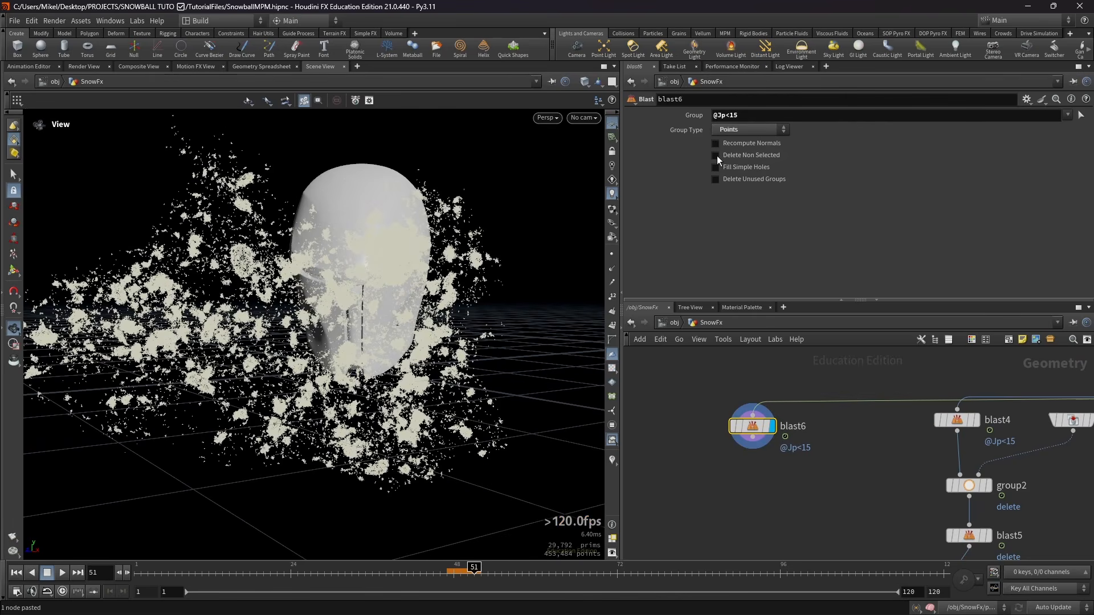
click(715, 155)
drag(296, 302, 319, 279)
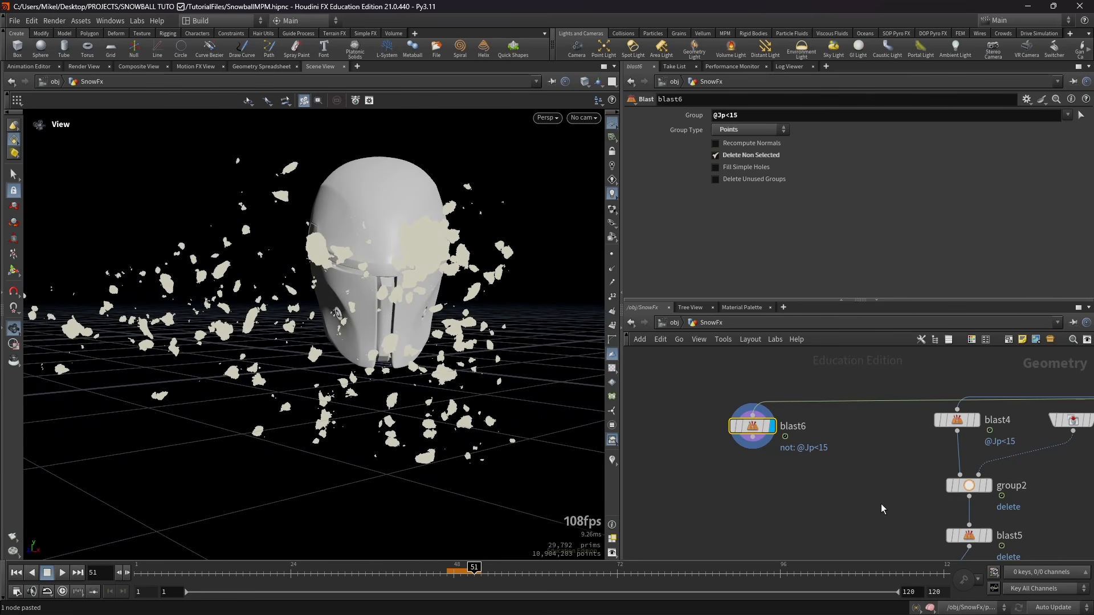
Duplicate attribwrangle6 and attribwrangle7, wire the copies below blast6, and display the lower one
scroll(882, 507, down, 1)
middle_drag(881, 511, 854, 452)
scroll(853, 444, up, 1)
click(922, 488)
drag(847, 432, 982, 509)
middle_drag(788, 438, 817, 481)
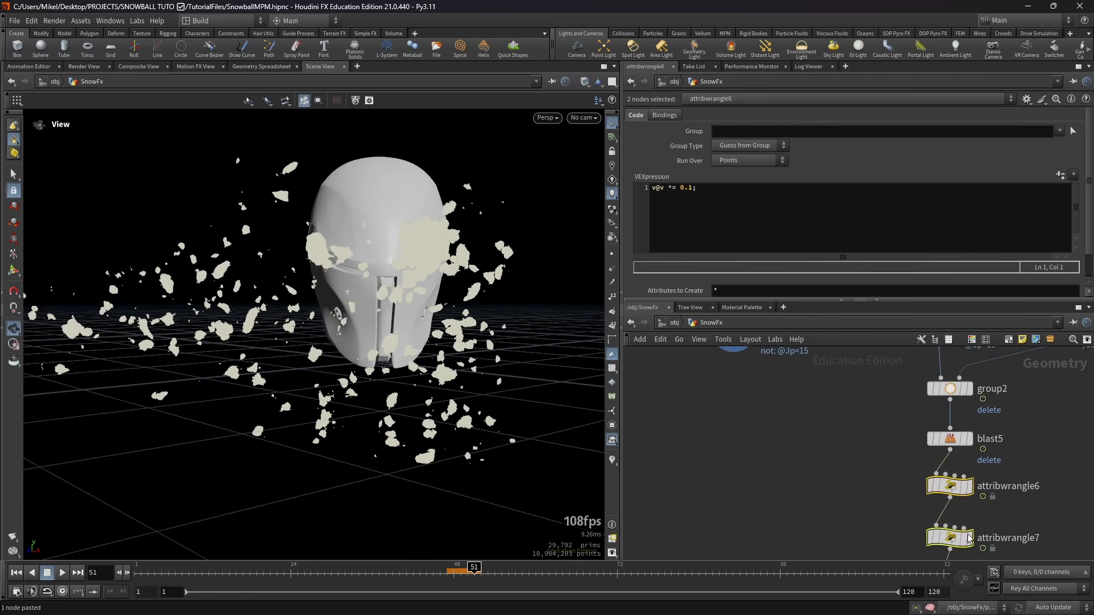
click(929, 542)
drag(898, 476, 969, 541)
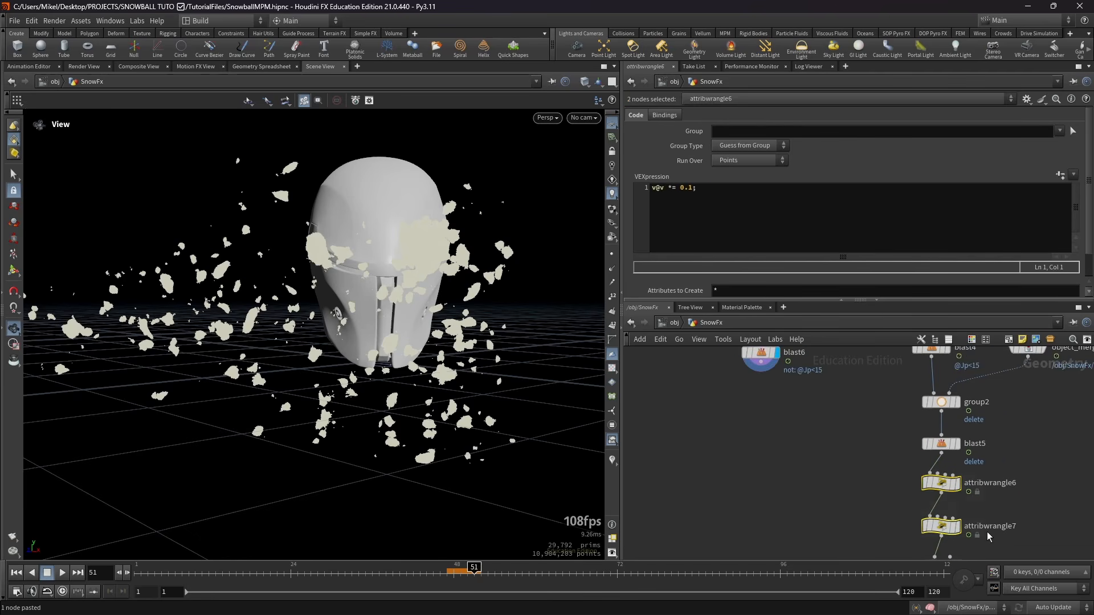
key(ctrl+c)
key(ctrl+v)
drag(764, 389, 770, 412)
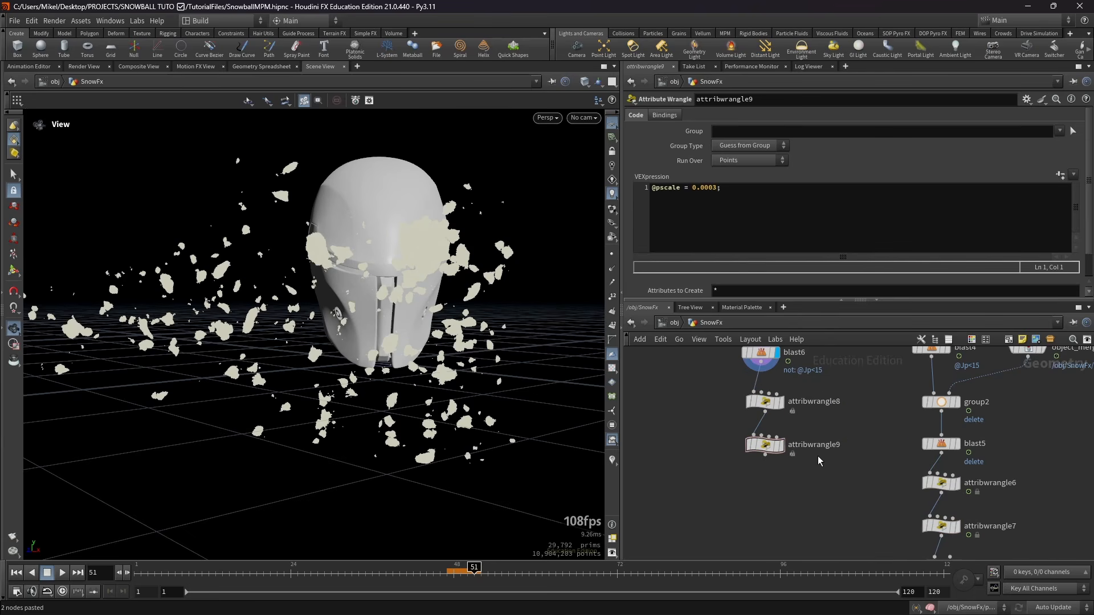
click(781, 445)
Duplicate attribdelete3, wire the copy below attribwrangle9, and display it
middle_drag(878, 504, 877, 414)
scroll(876, 414, up, 1)
click(953, 489)
key(ctrl+c)
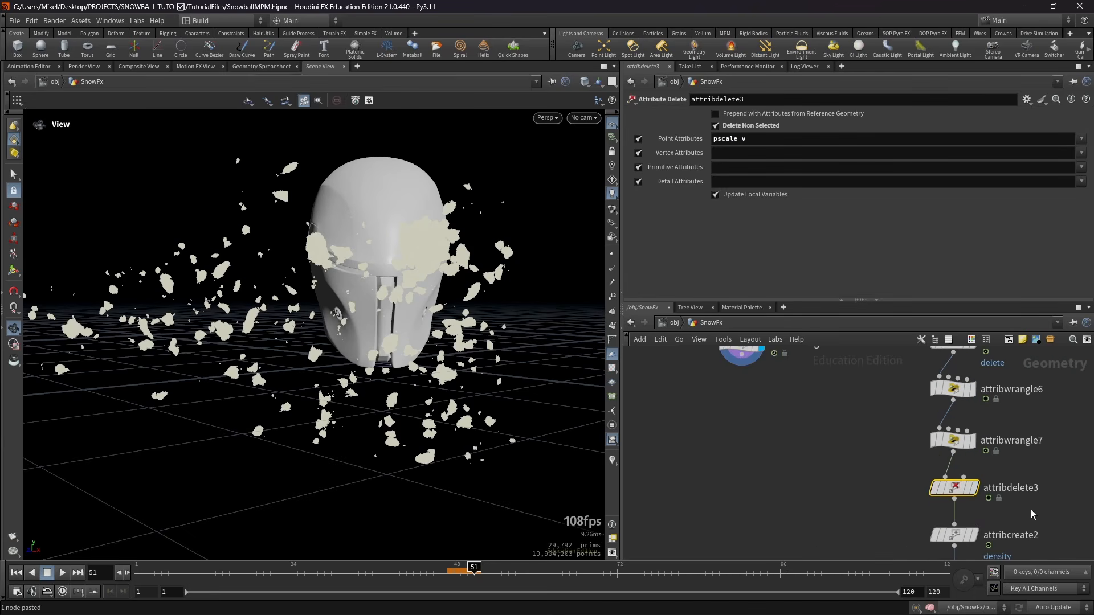
middle_drag(770, 437, 803, 484)
key(ctrl+v)
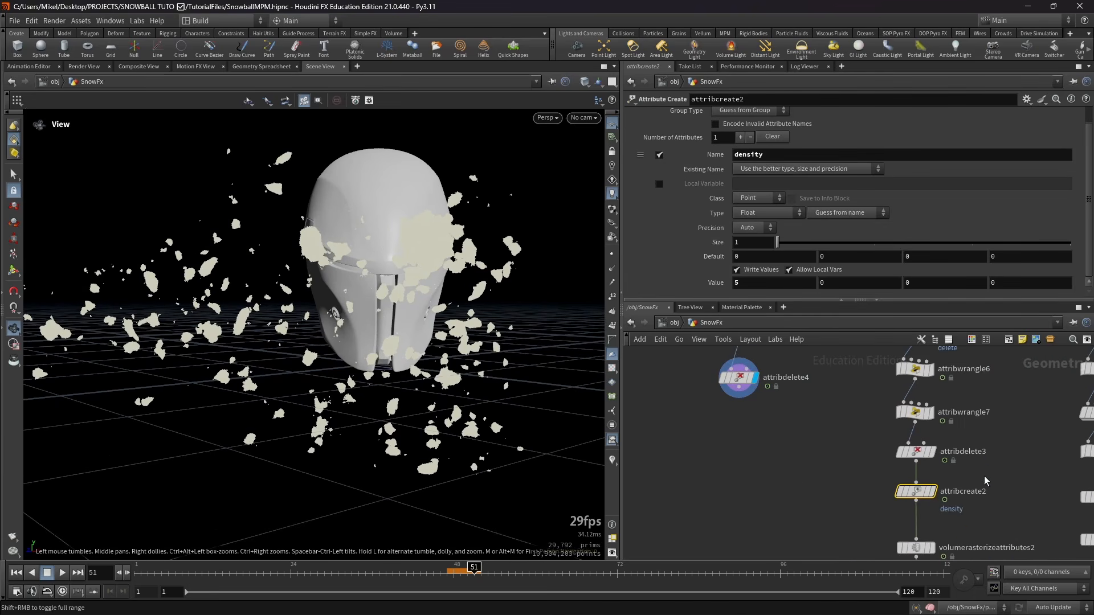
Duplicate attribcreate2, wire the copy below attribdelete4, and set its density value to 7
key(ctrl+c)
scroll(808, 474, up, 2)
middle_drag(755, 444, 810, 482)
key(ctrl+v)
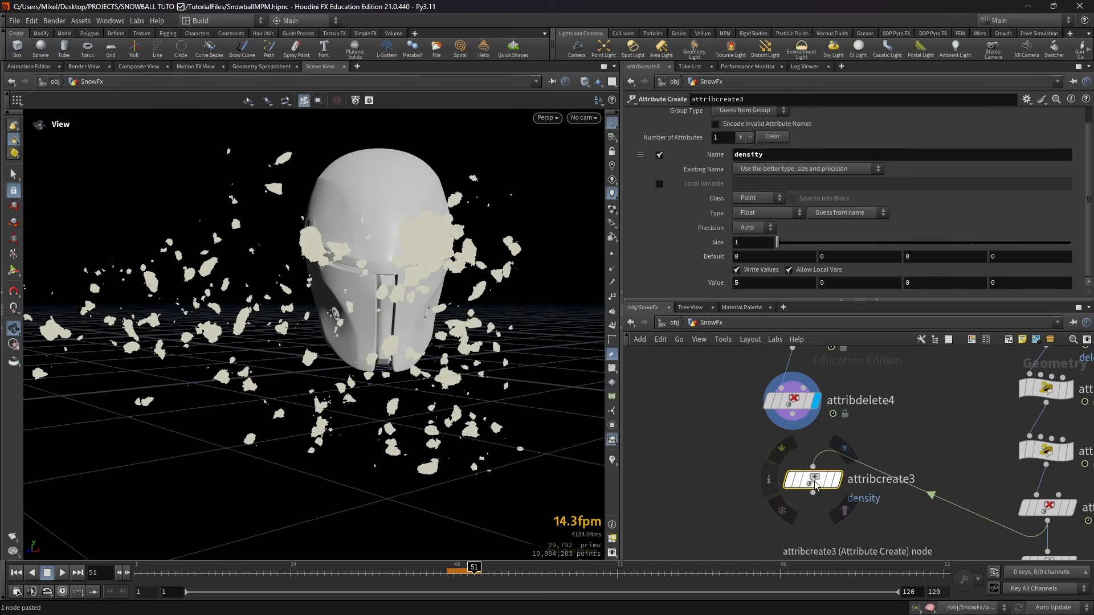
drag(815, 484, 785, 475)
click(772, 280)
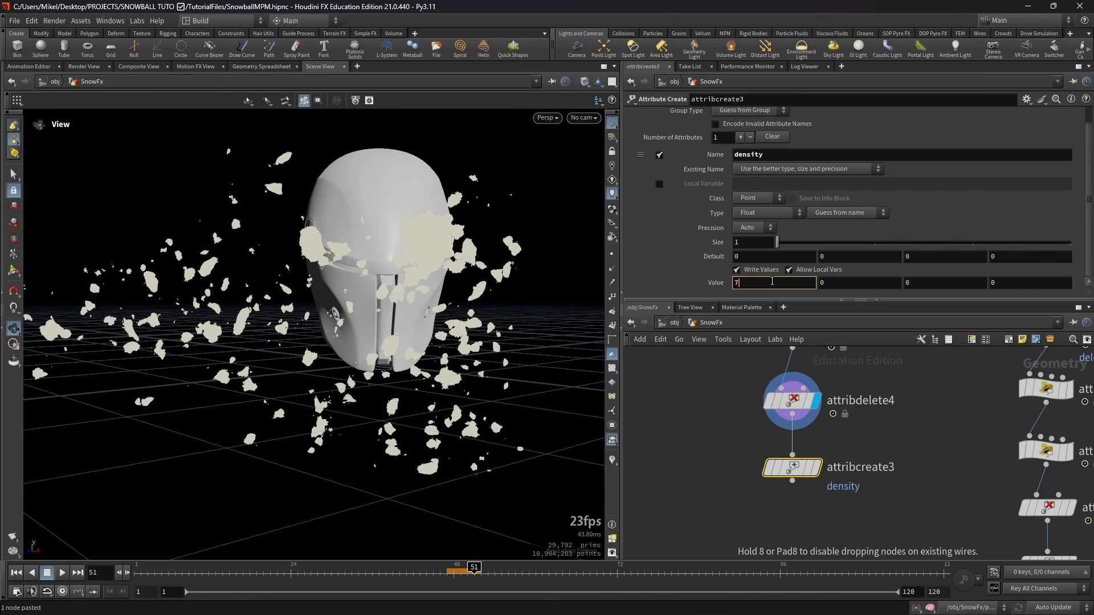
click(924, 449)
Duplicate volumerasterizeattributes2, wire the copy below attribcreate3, and display the rasterized snow chunks
scroll(923, 449, down, 3)
middle_drag(939, 499, 860, 388)
click(932, 472)
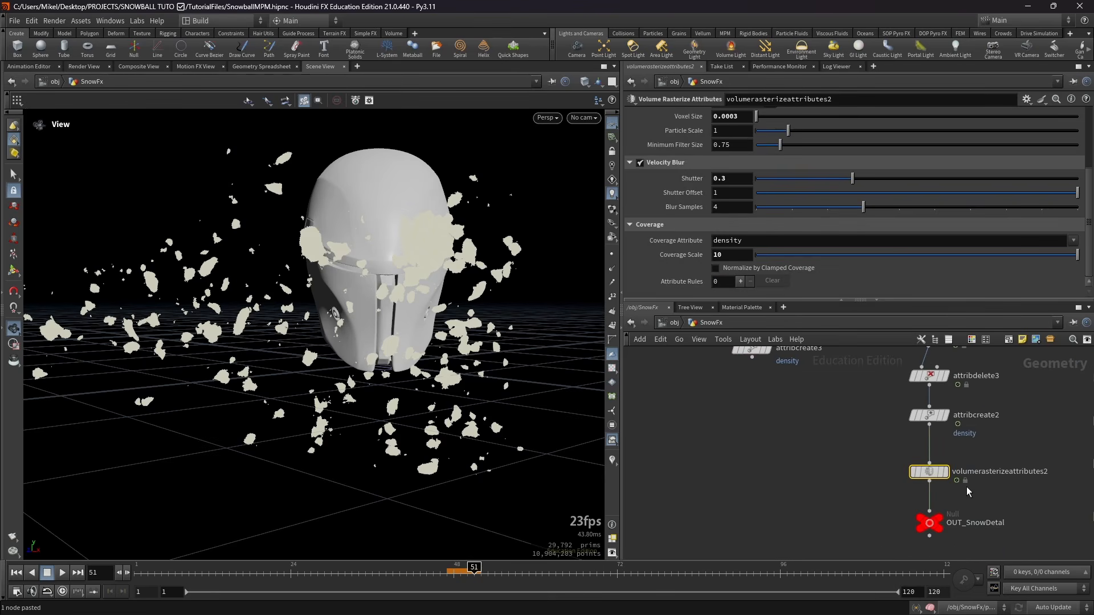
key(ctrl+c)
middle_drag(772, 439, 826, 484)
key(ctrl+v)
drag(804, 444, 805, 450)
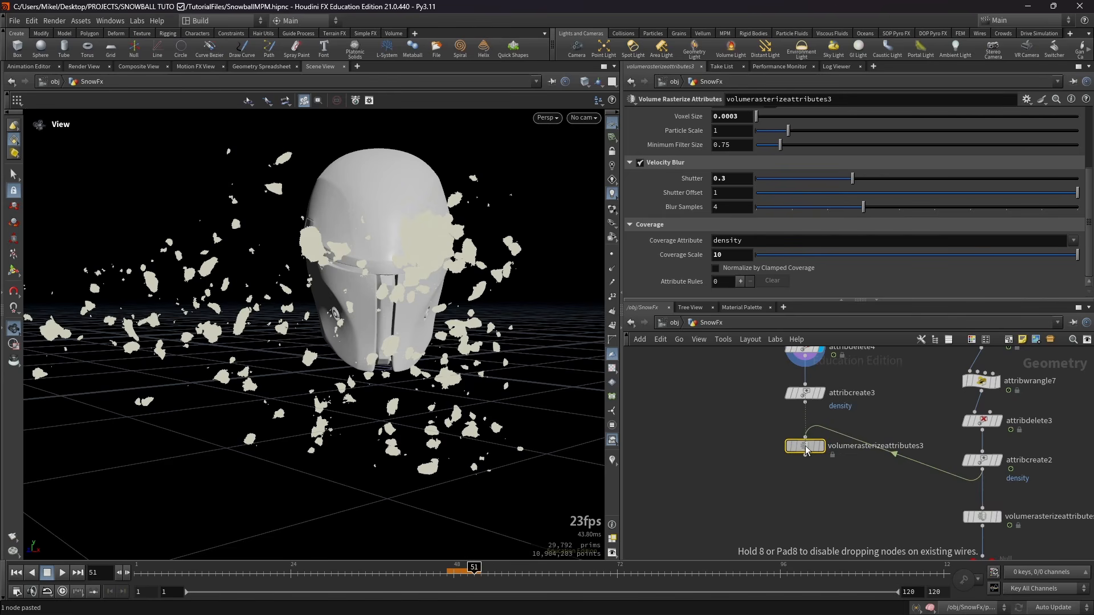
drag(805, 402, 805, 437)
click(822, 446)
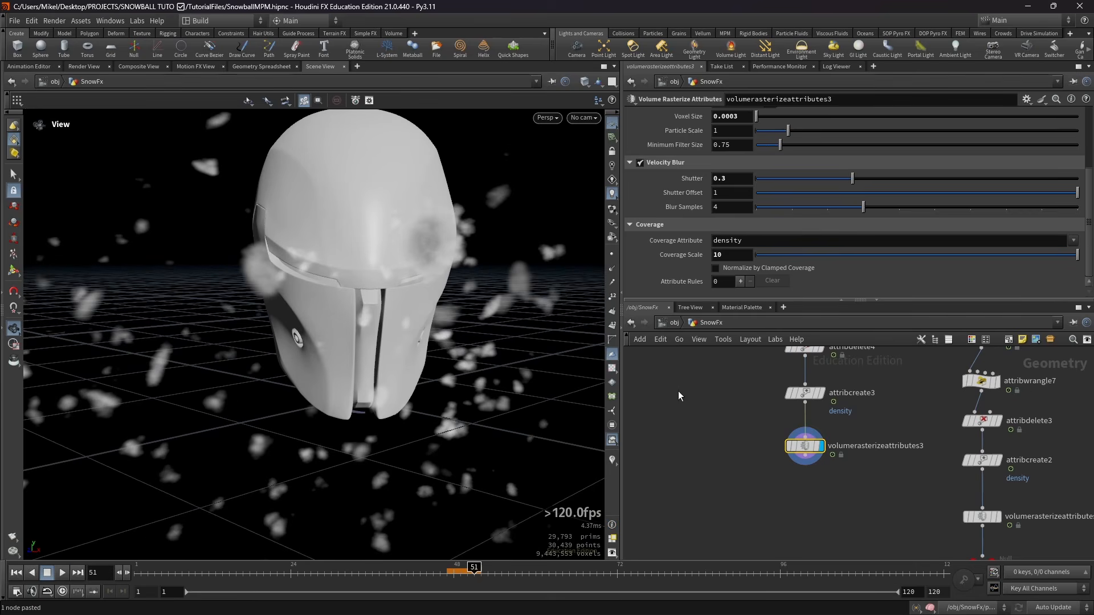
Add a Null below volumerasterizeattributes3, name it OUT_SnowBig, and color it red
scroll(885, 502, down, 3)
middle_drag(859, 510, 827, 460)
scroll(817, 432, up, 6)
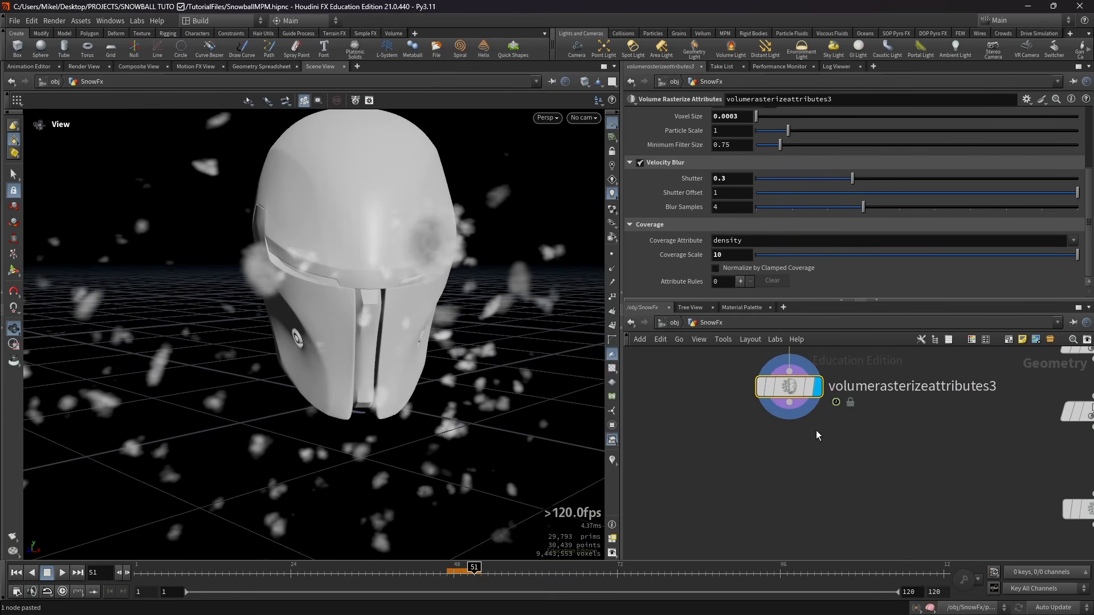
scroll(818, 437, up, 2)
key(Tab)
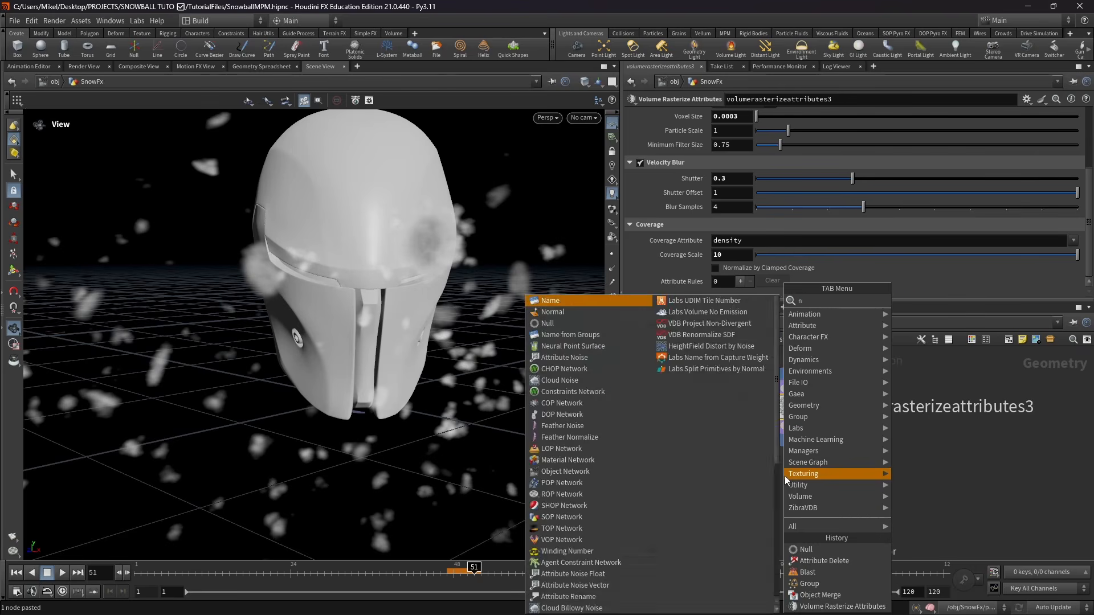
text(null)
key(Return)
text(O)
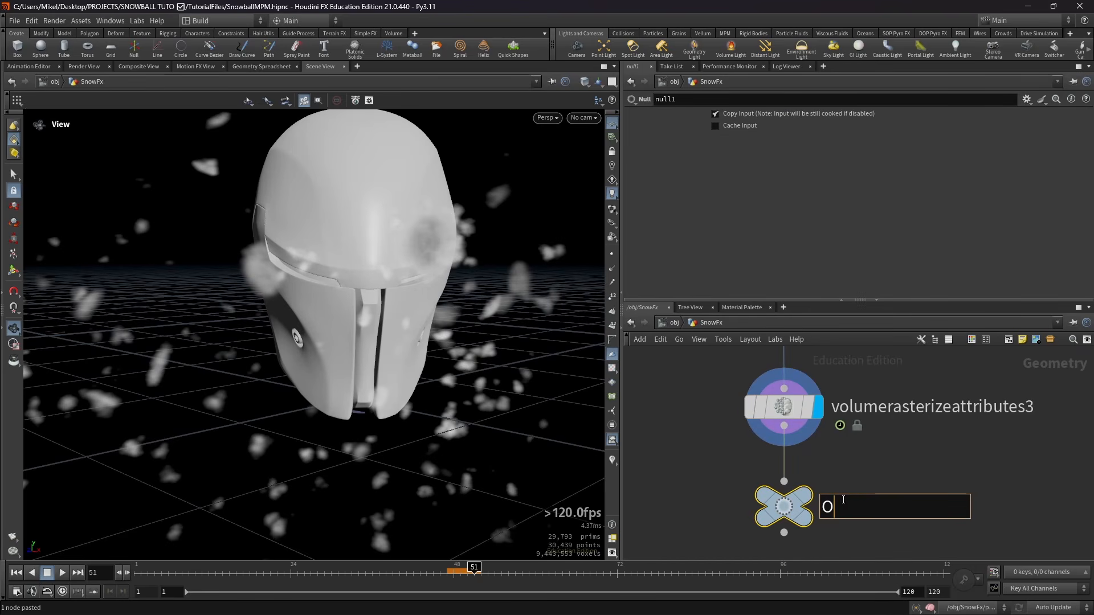
text(UT_SnowCH)
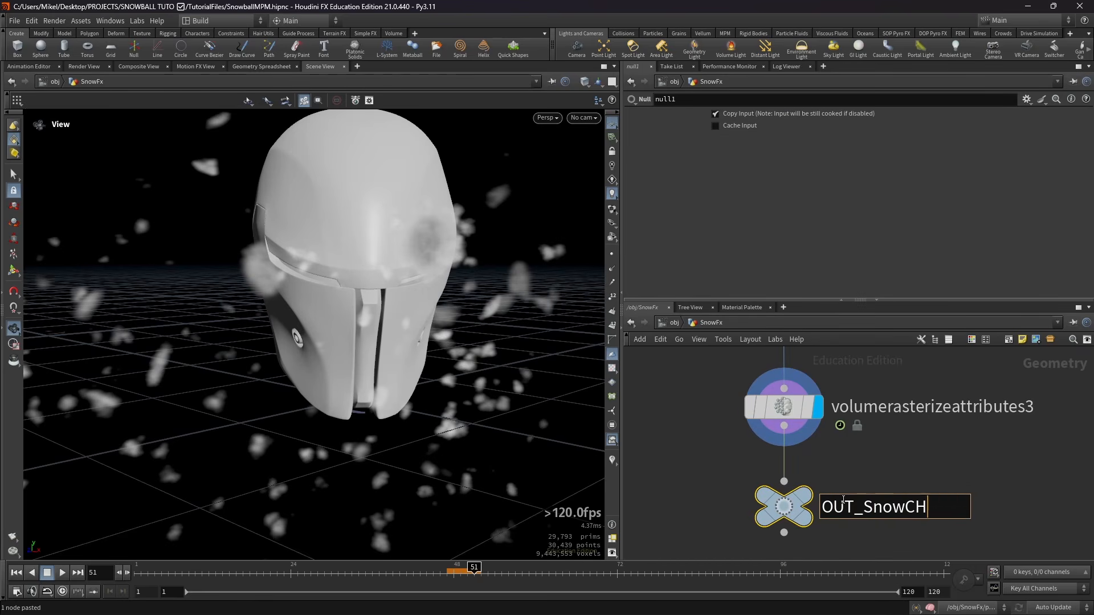
key(BackSpace)
text(hunk)
text(s)
key(Return)
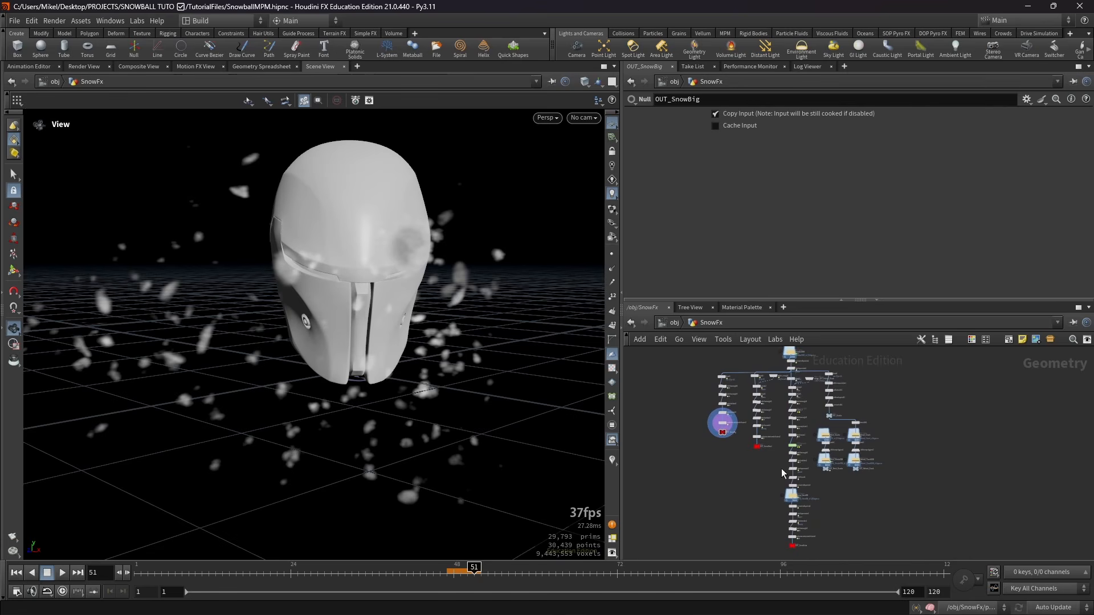
Display the OUT_SnowBig and OUT_SnowDetal outputs in turn to compare their snow volumes around the helmet
scroll(754, 449, up, 3)
scroll(740, 462, up, 3)
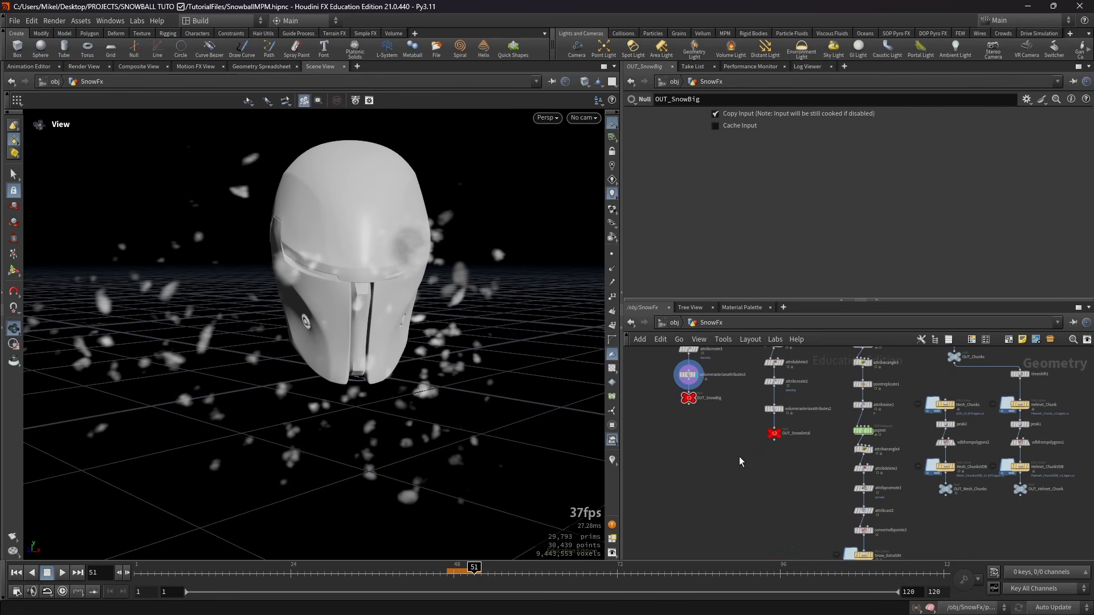
scroll(740, 456, up, 5)
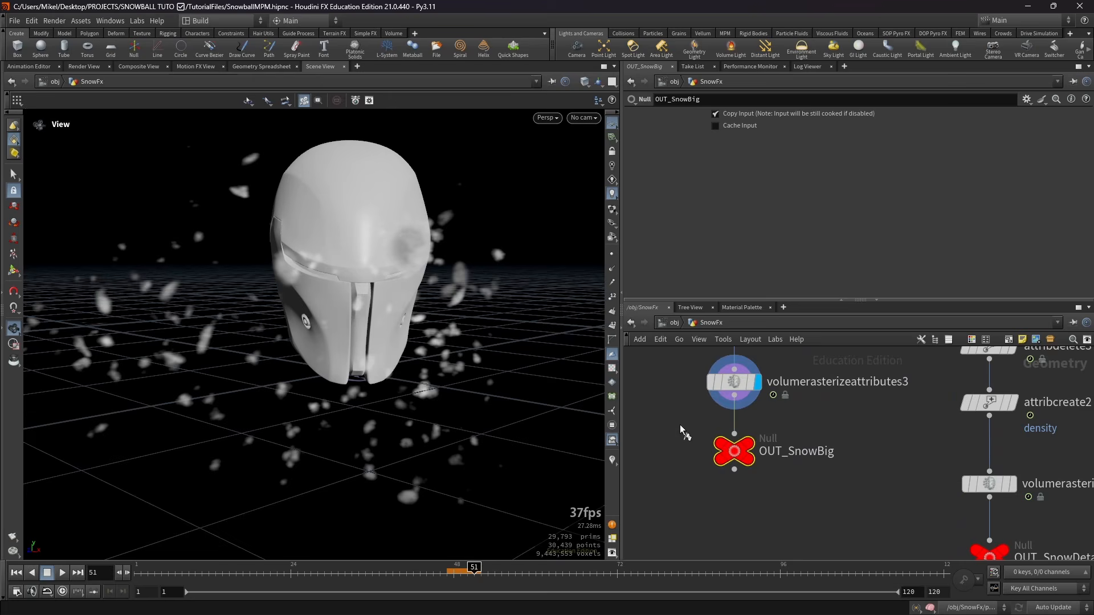
mouse_move(330, 307)
mouse_down()
mouse_move(354, 310)
mouse_move(342, 309)
mouse_up()
scroll(861, 487, down, 3)
middle_drag(864, 488, 745, 413)
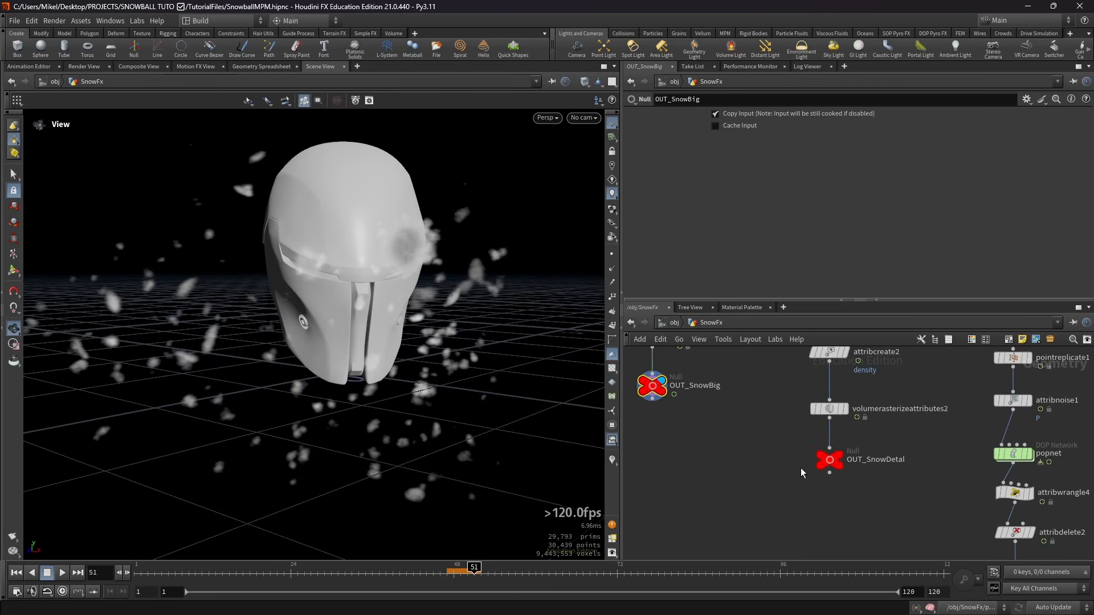
drag(919, 504, 779, 445)
key(r)
scroll(869, 454, down, 4)
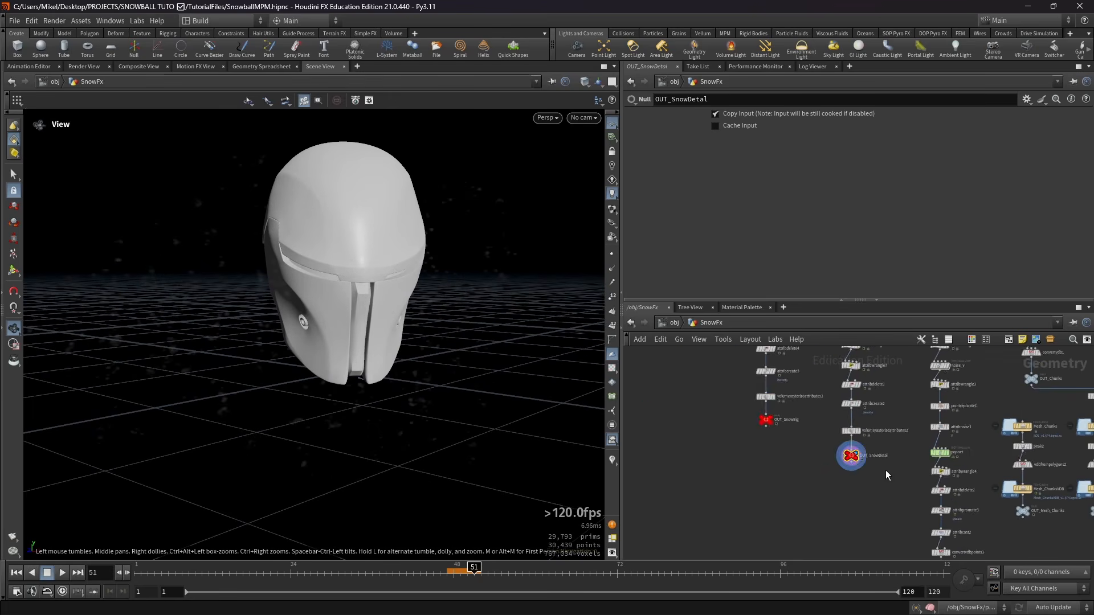
Display the OUT_SnowExtra output and inspect its fine snow volume around the helmet
scroll(889, 481, up, 2)
middle_drag(889, 475, 891, 362)
scroll(877, 387, up, 2)
drag(840, 433, 735, 376)
middle_drag(712, 399, 777, 449)
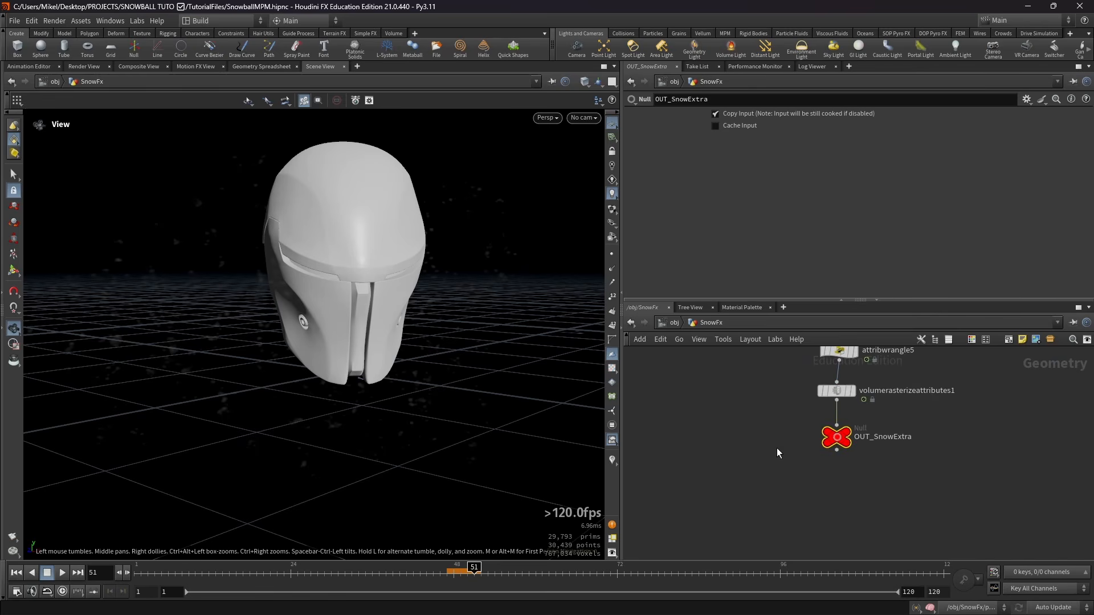
key(r)
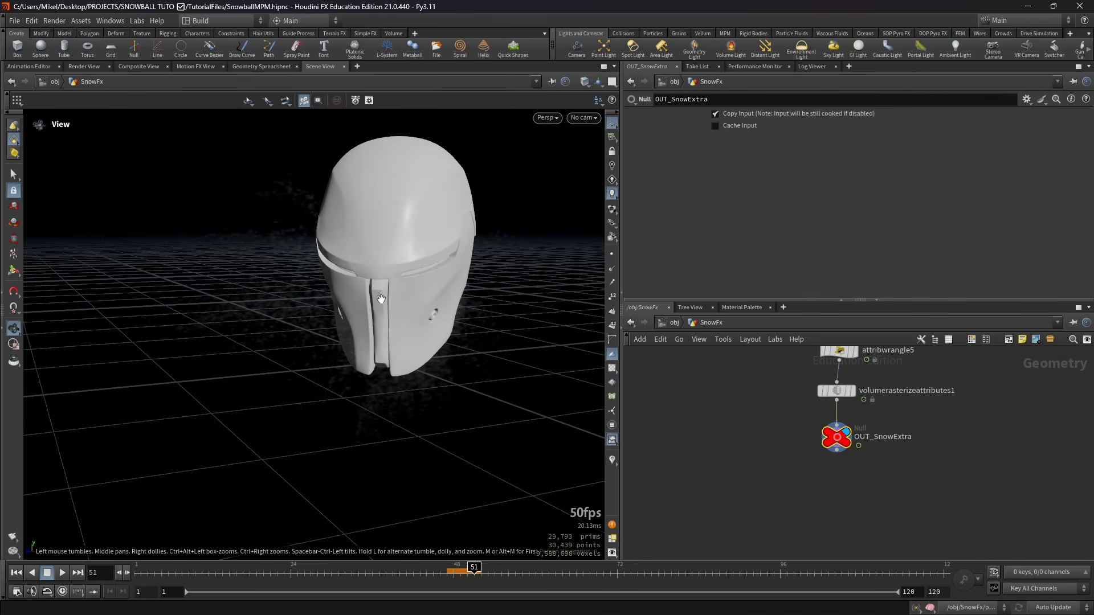
scroll(813, 435, down, 5)
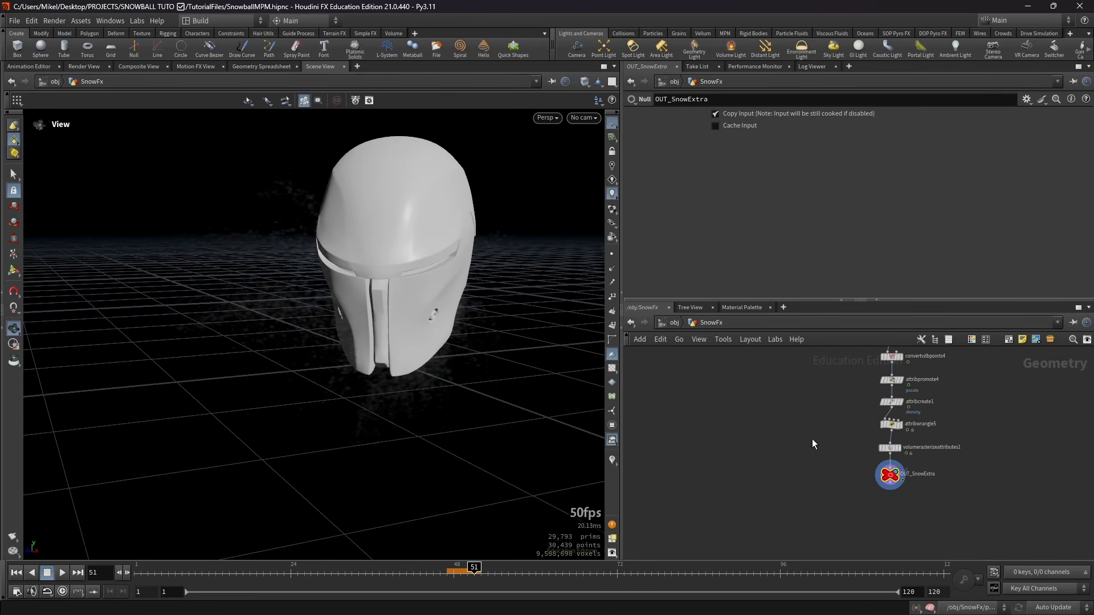
middle_drag(818, 444, 815, 482)
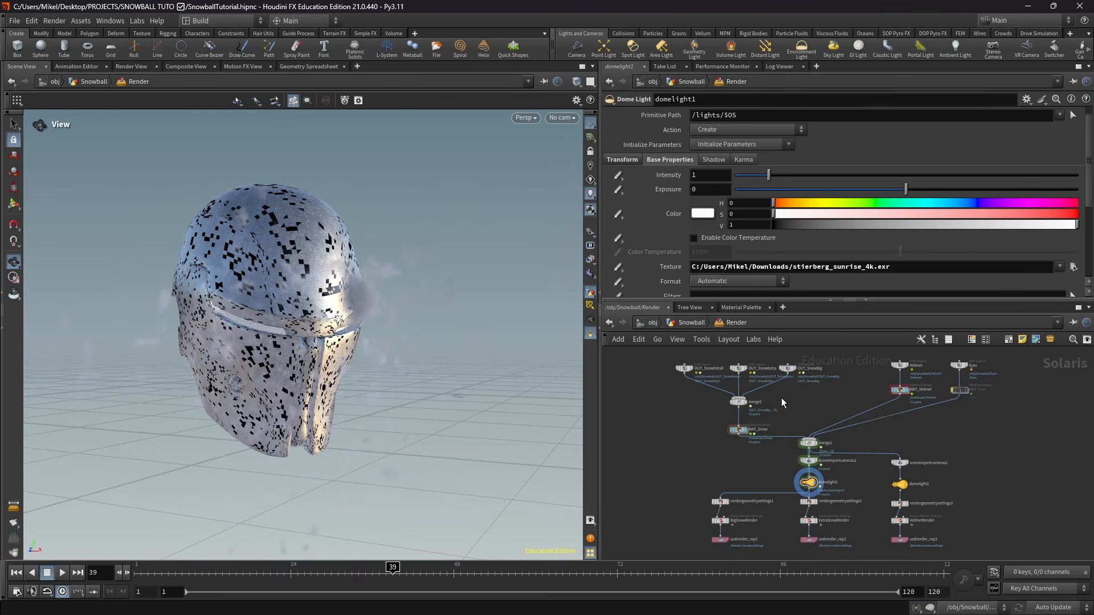
In SnowballTutorial.hipnc's Render network, examine the SOP Import settings of OUT_SnowExtra and OUT_SnowBig
scroll(703, 405, up, 5)
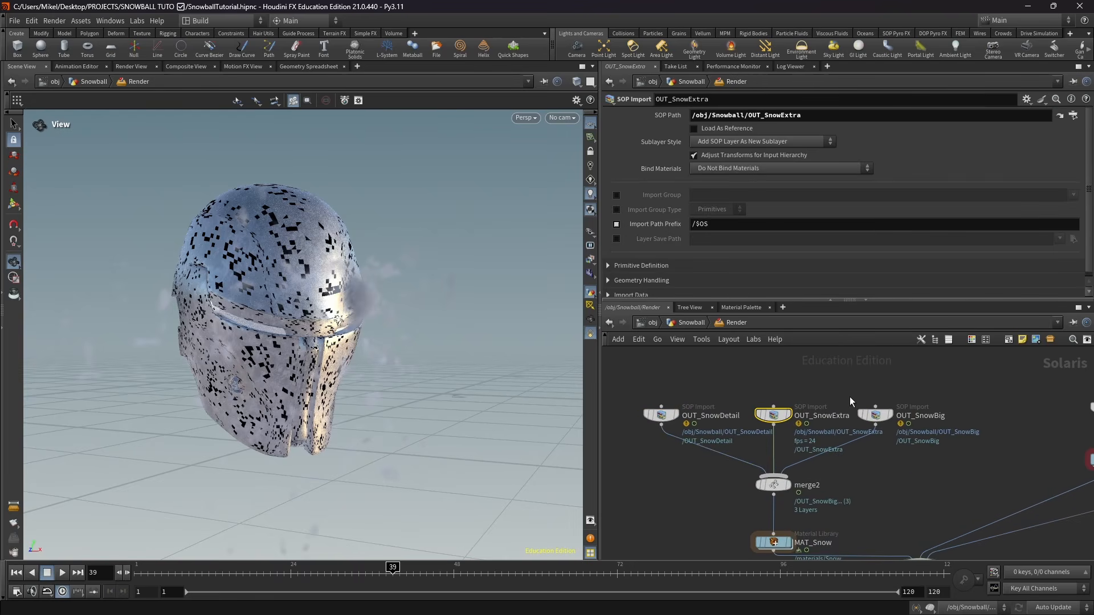
click(864, 414)
drag(899, 404, 899, 405)
middle_drag(1087, 420, 778, 415)
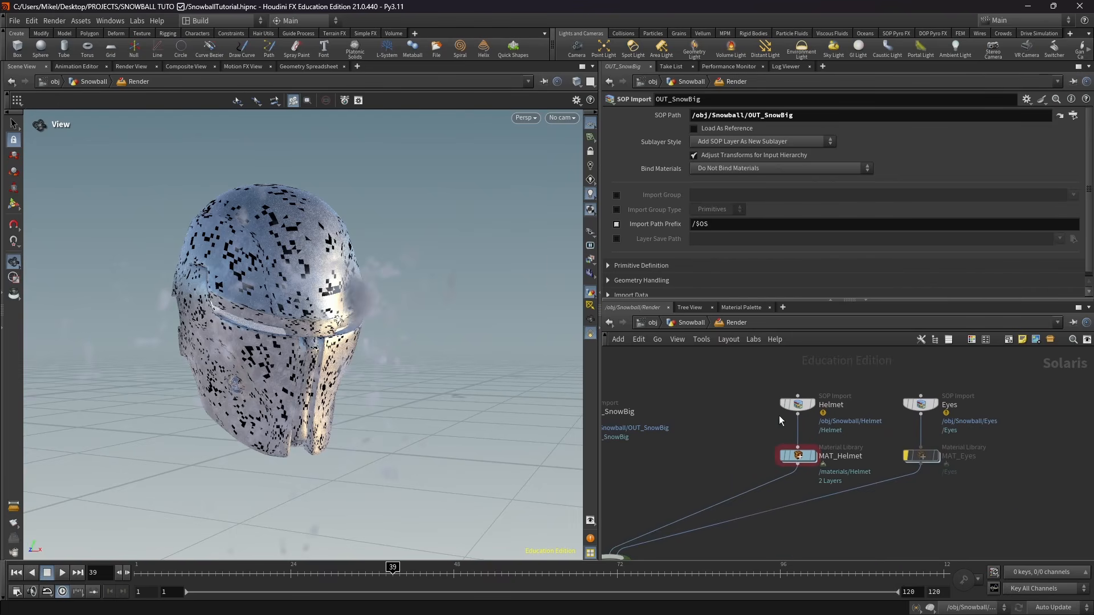
Display the Helmet SOP Import and inspect its settings and the untextured helmet geometry
click(838, 404)
drag(979, 385, 877, 420)
middle_drag(859, 441, 886, 415)
drag(887, 419, 784, 357)
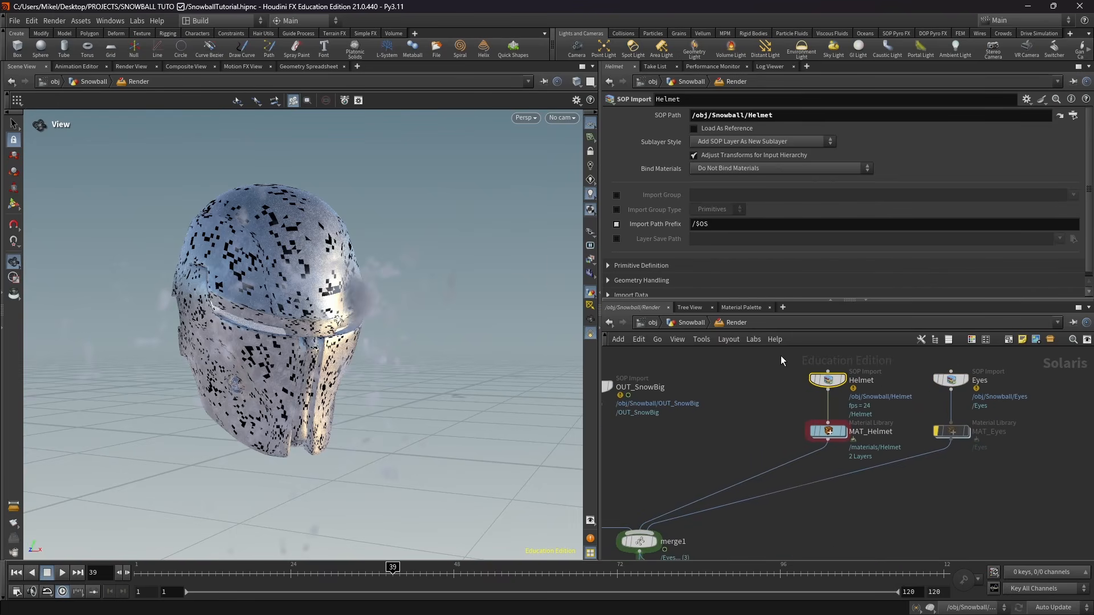
key(r)
middle_drag(725, 382, 691, 420)
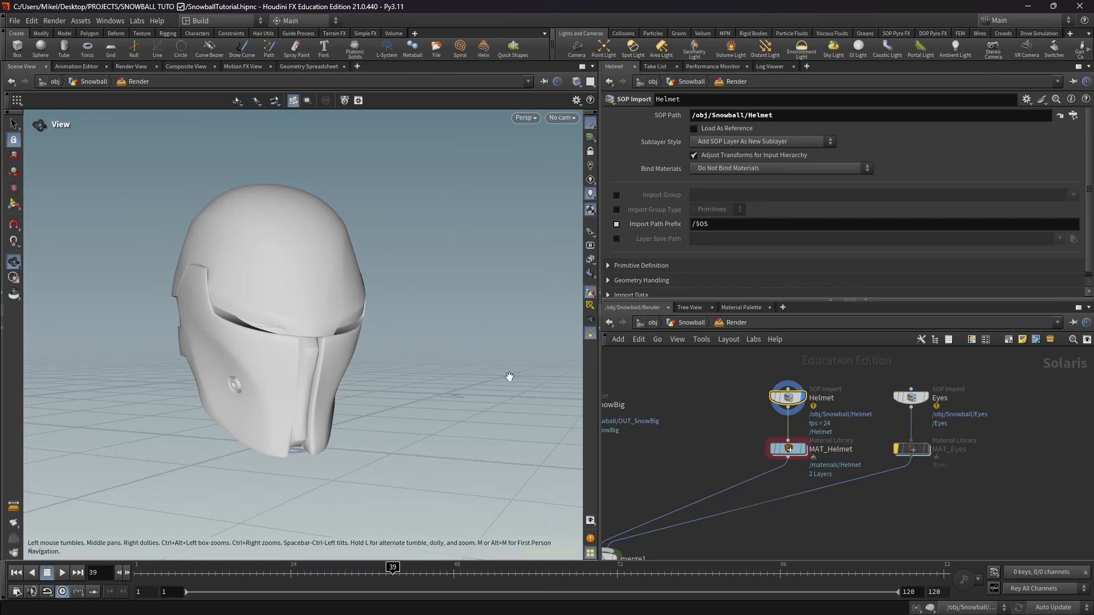
drag(507, 378, 357, 371)
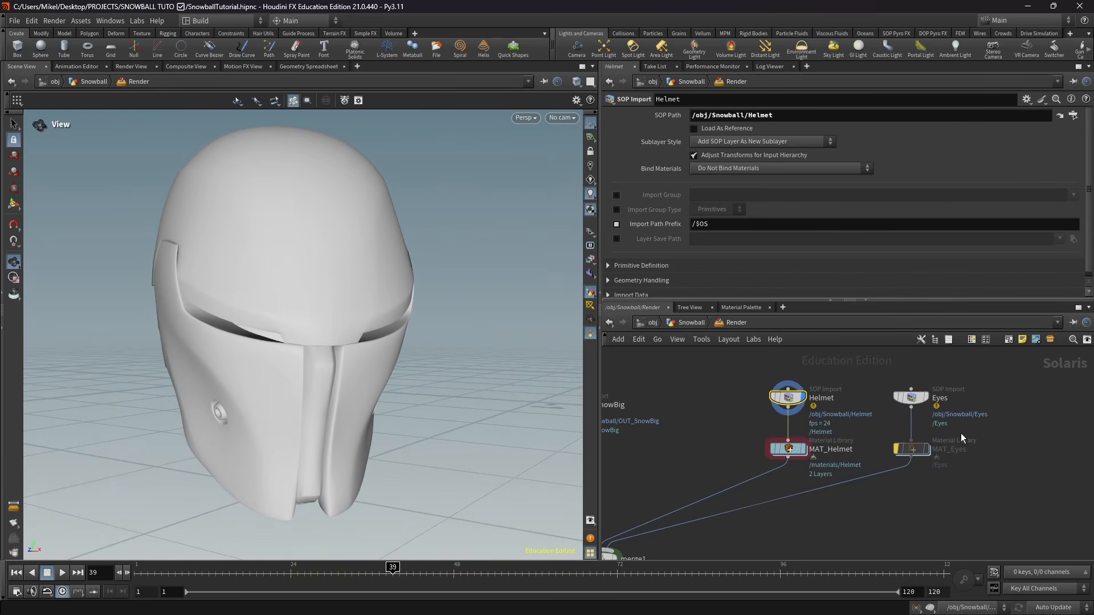
Turn off the bypass on MAT_Eyes, and display MAT_Helmet and MAT_Eyes in turn to check their materials
click(912, 450)
key(b)
click(788, 448)
key(r)
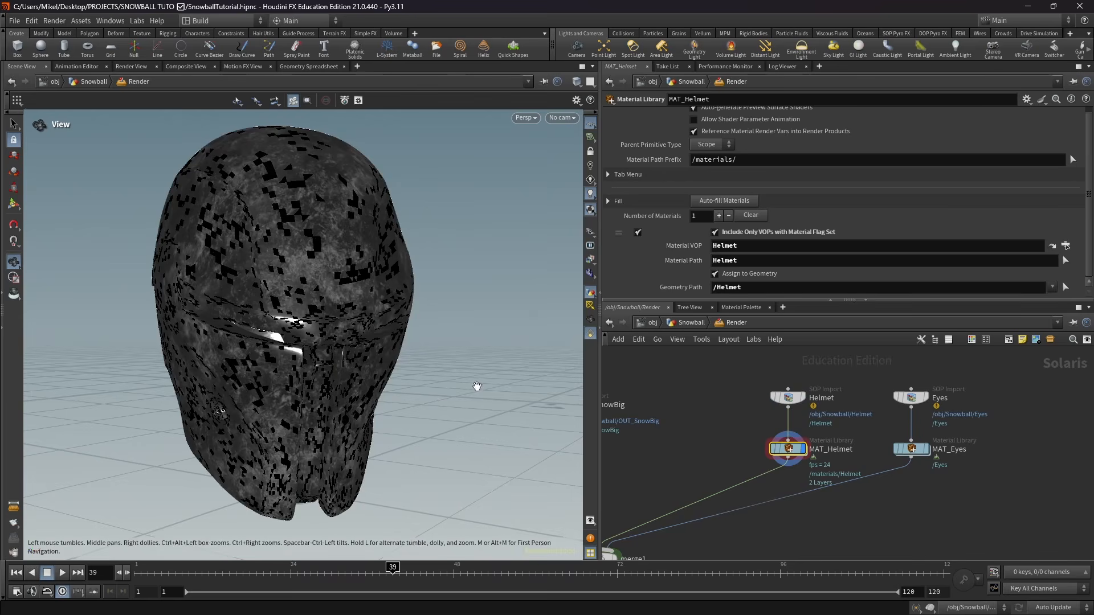
drag(342, 273, 274, 280)
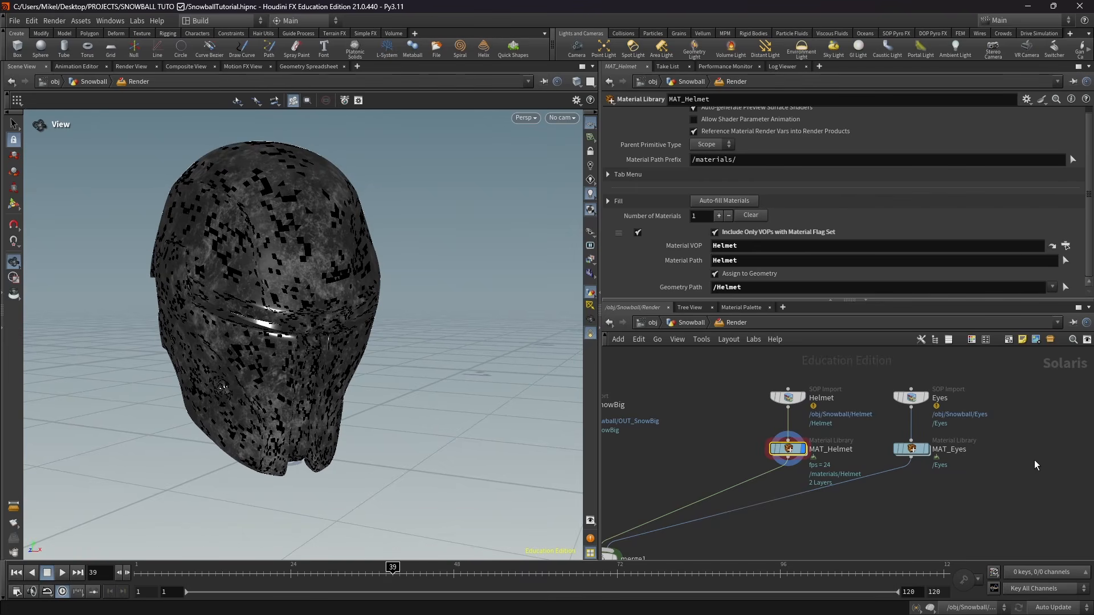
click(910, 449)
key(r)
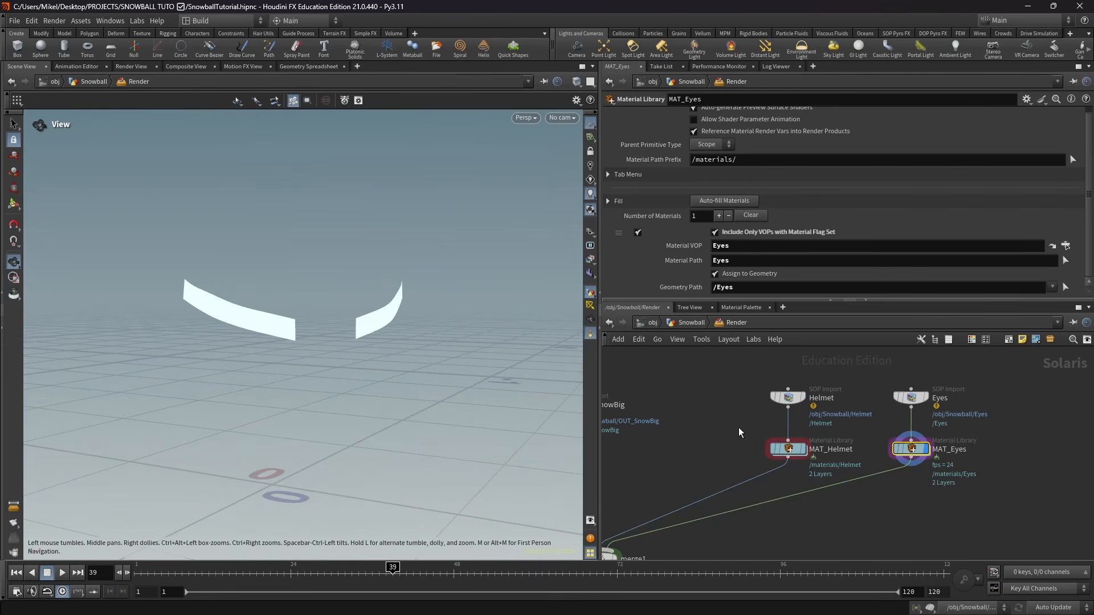
Open the Eyes material inside MAT_Eyes, examine its unlit surface shader's emission settings, and return to the Render network
double_click(912, 448)
double_click(880, 447)
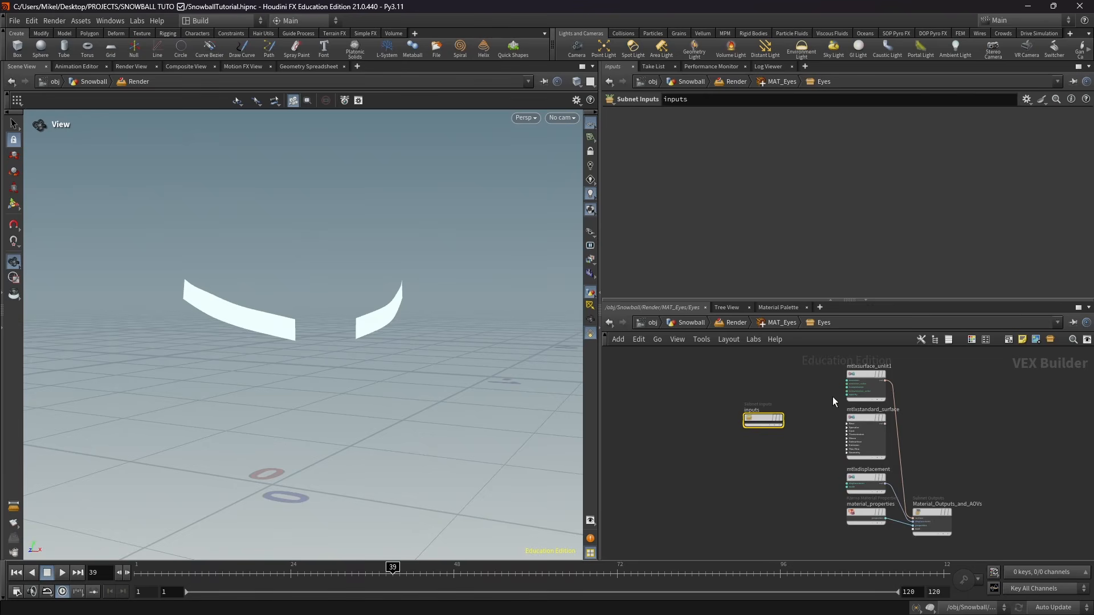
scroll(860, 406, up, 3)
click(819, 412)
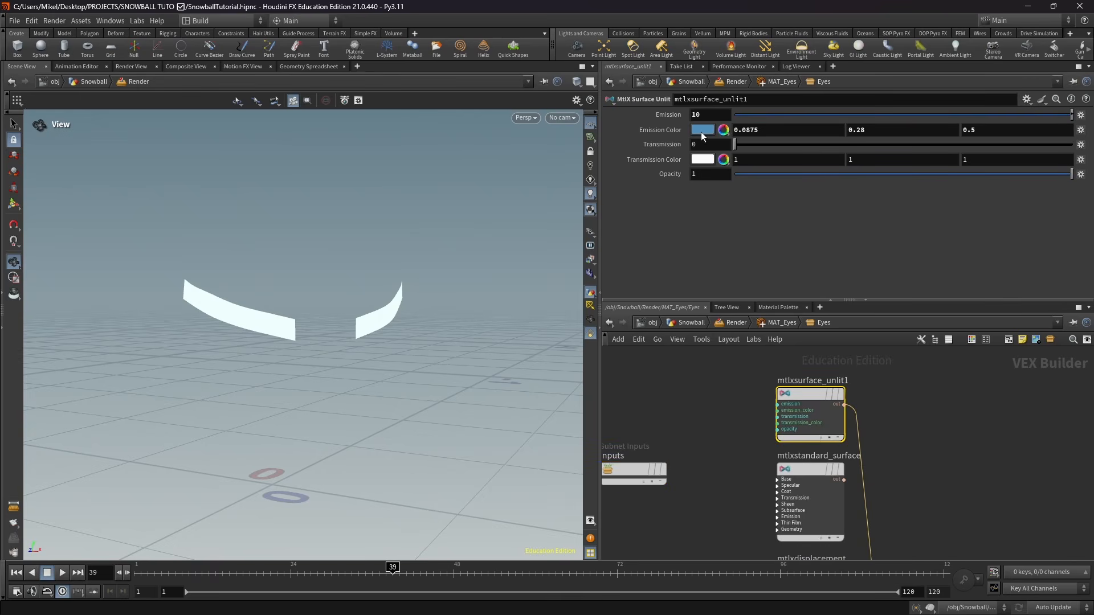
key(u)
key(u)
Display merge2 and MAT_Snow in turn to check the combined snow imports and the Snow material assignment
scroll(823, 442, up, 3)
middle_drag(824, 453, 814, 425)
click(896, 394)
click(760, 425)
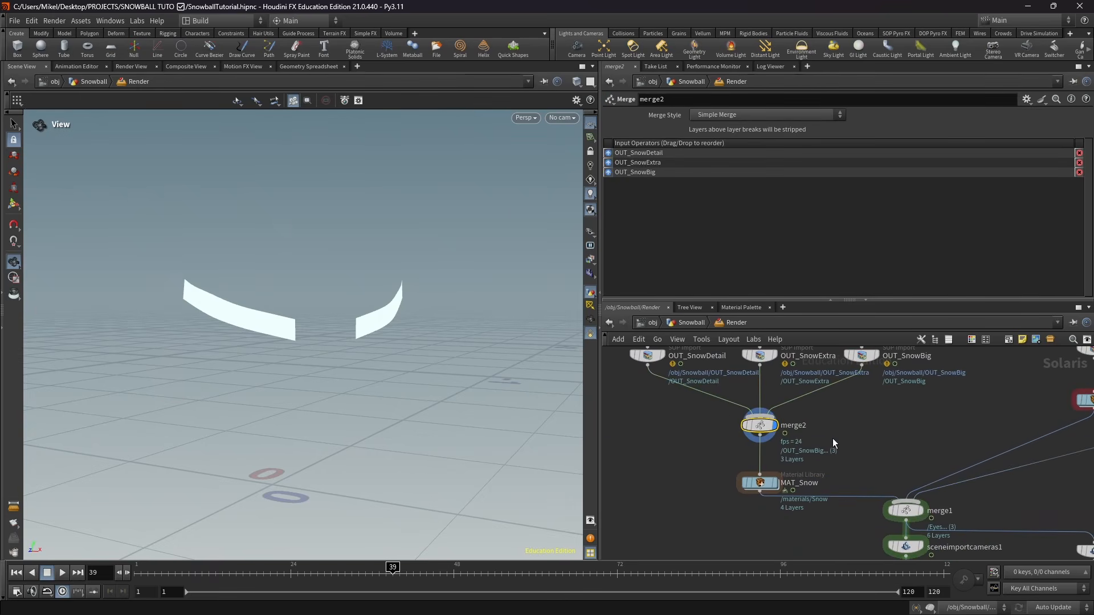
middle_drag(835, 465, 812, 437)
drag(813, 437, 695, 472)
key(shift+r)
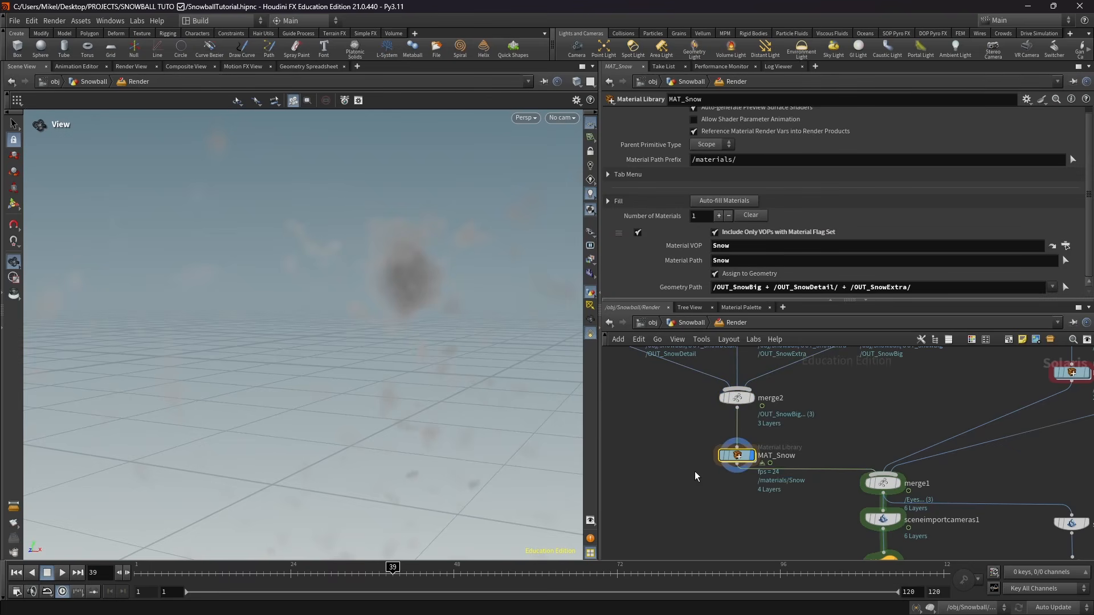
Inside MAT_Snow's Snow material, examine the Karma Pyro Shader's smoke density and color settings, and return to the Render network
key(i)
key(i)
scroll(764, 434, up, 3)
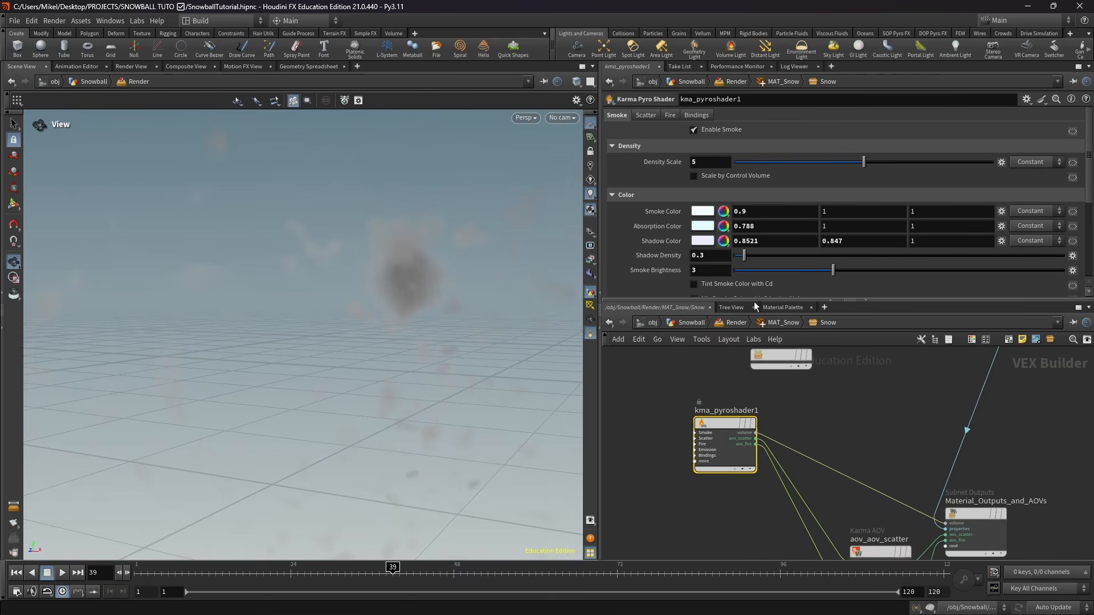
scroll(727, 224, down, 1)
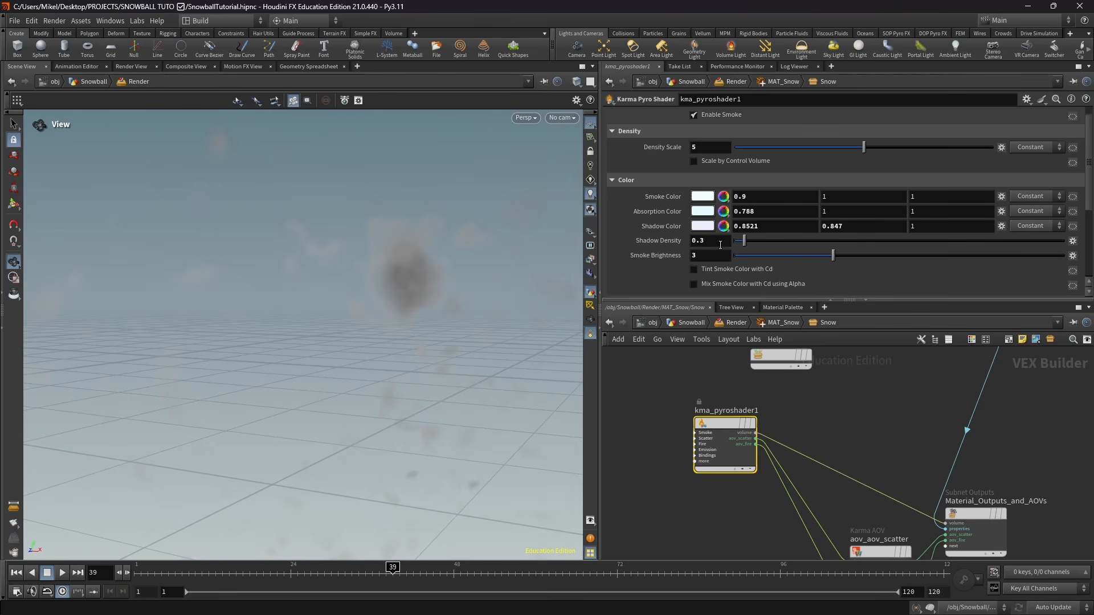
scroll(729, 255, down, 2)
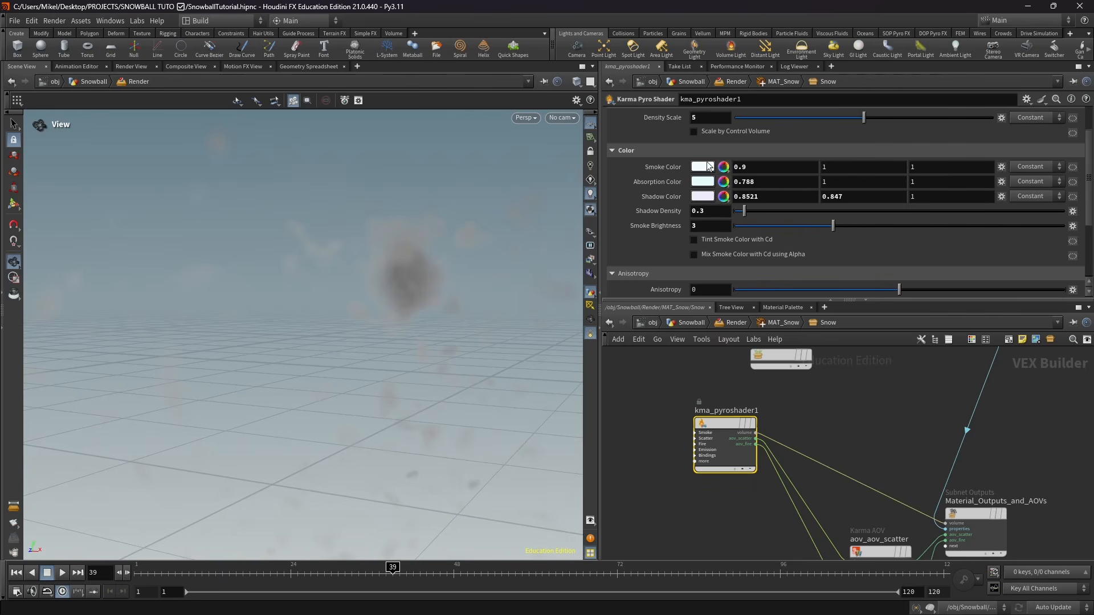
scroll(717, 171, down, 7)
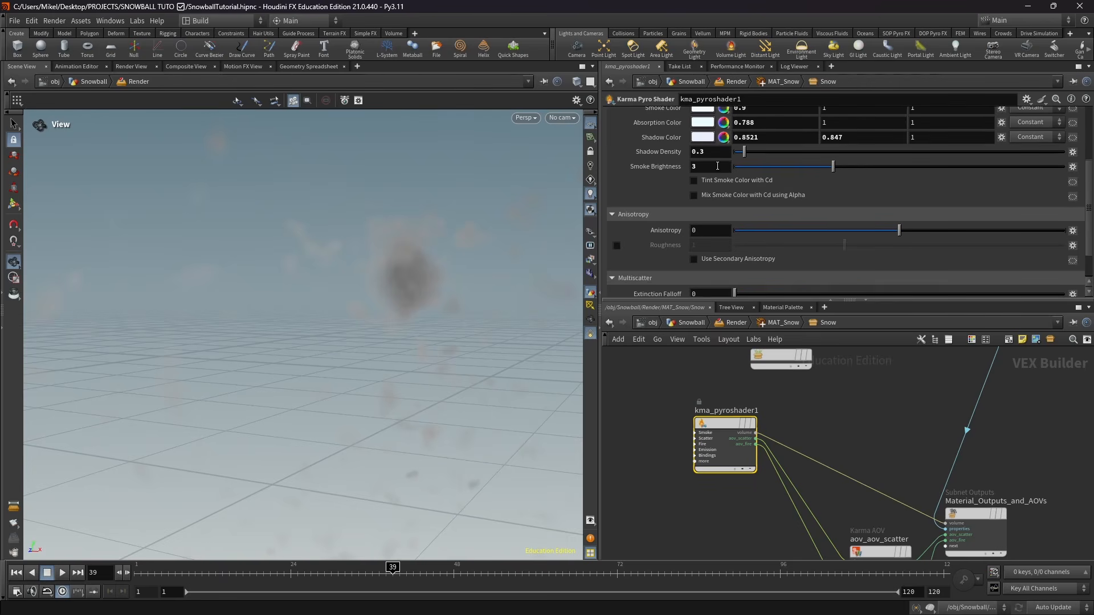
scroll(718, 182, up, 6)
scroll(719, 205, up, 3)
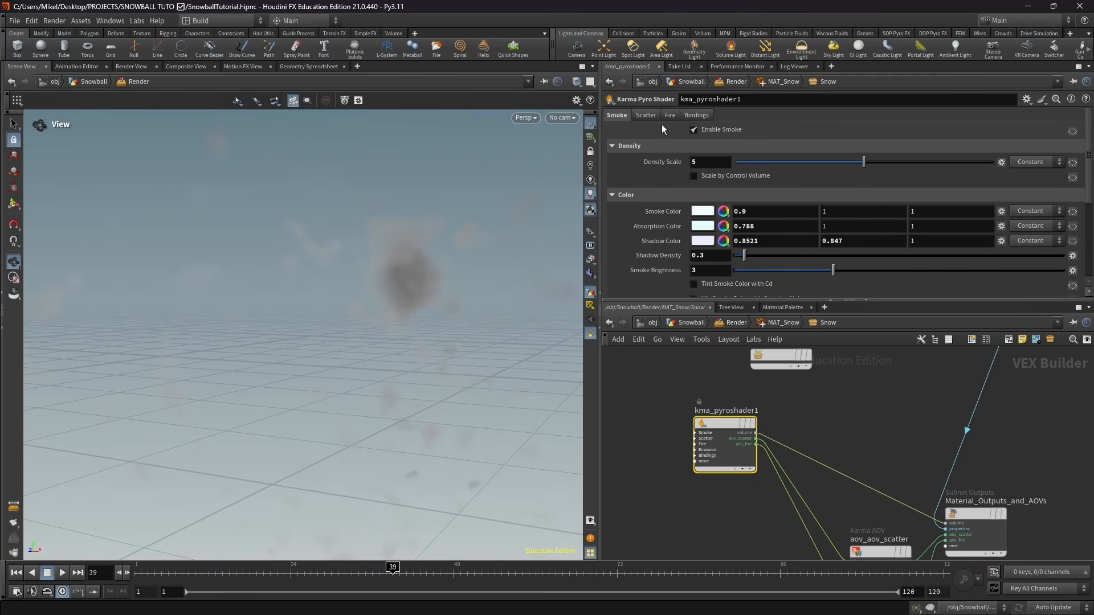
scroll(866, 419, down, 5)
scroll(828, 408, up, 4)
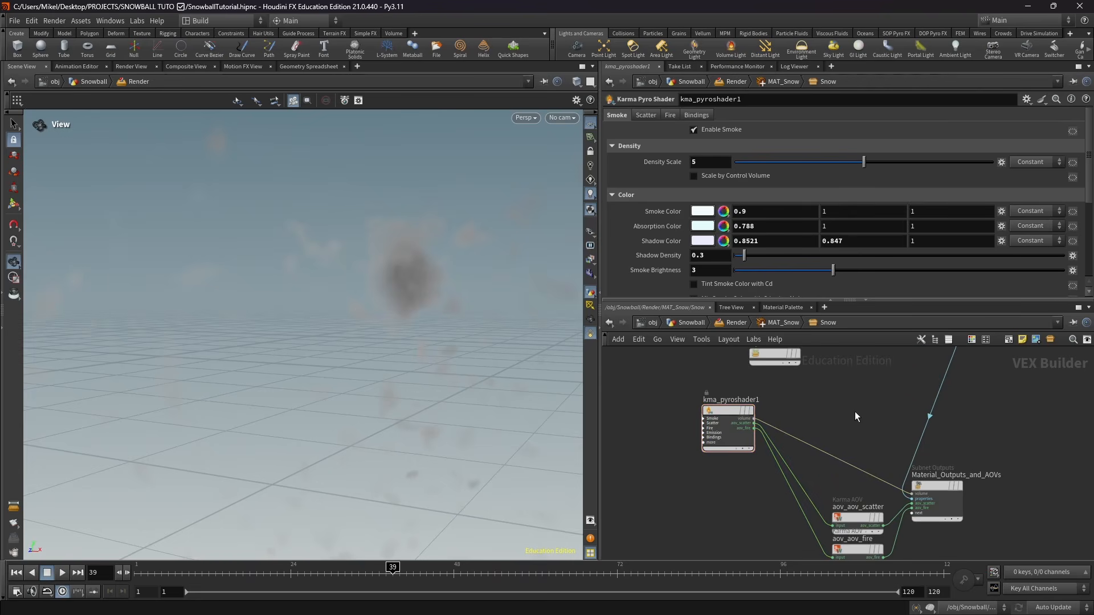
key(u)
key(u)
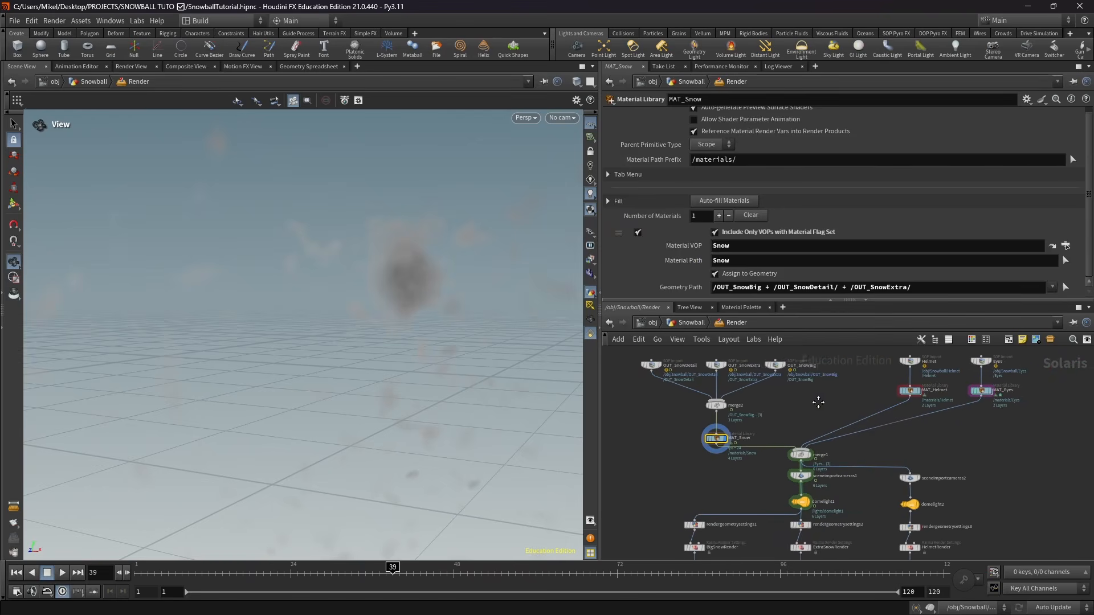
Display merge1 to check the combined snow, helmet and eyes
scroll(820, 422, up, 6)
click(767, 428)
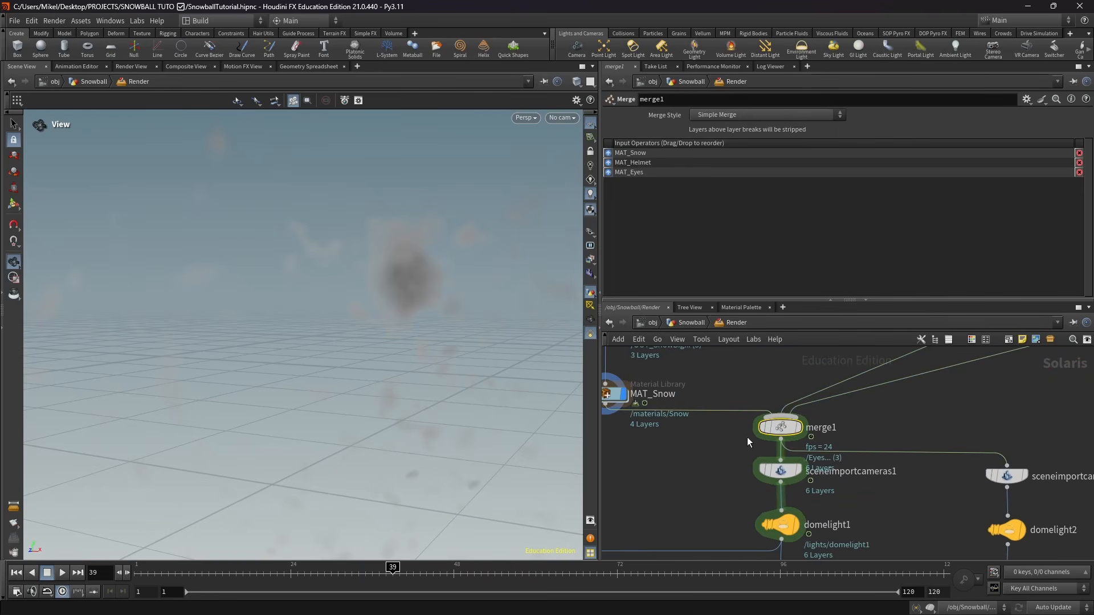
click(799, 427)
middle_drag(860, 505, 894, 474)
scroll(875, 460, up, 2)
Display sceneimportcameras1 and domelight1 in turn, and examine the camera import filter and the dome light's base properties and texture
click(802, 437)
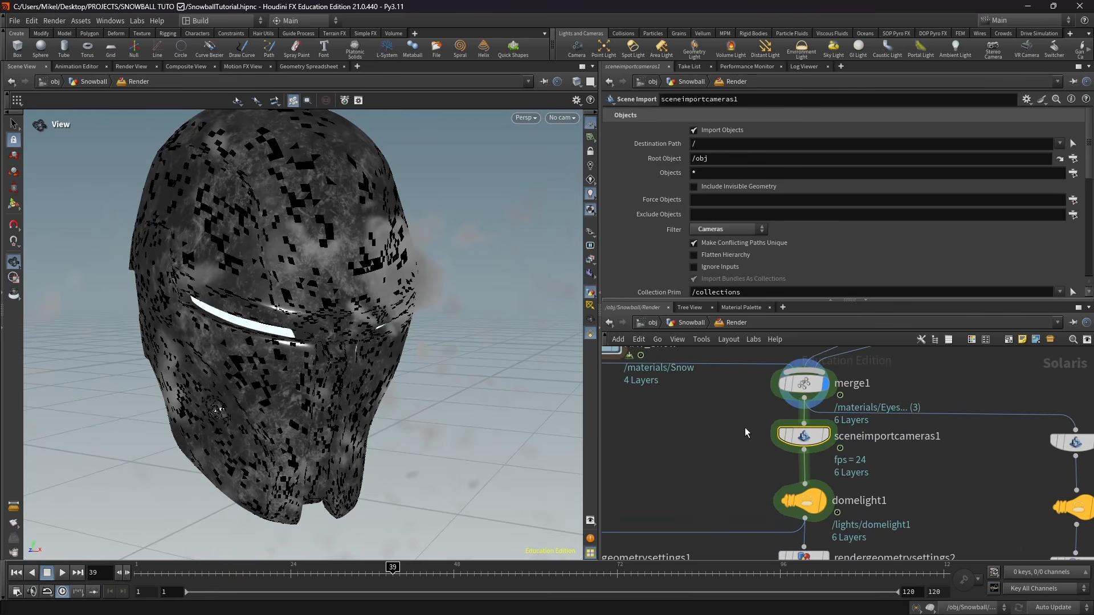
key(r)
middle_drag(774, 472, 825, 453)
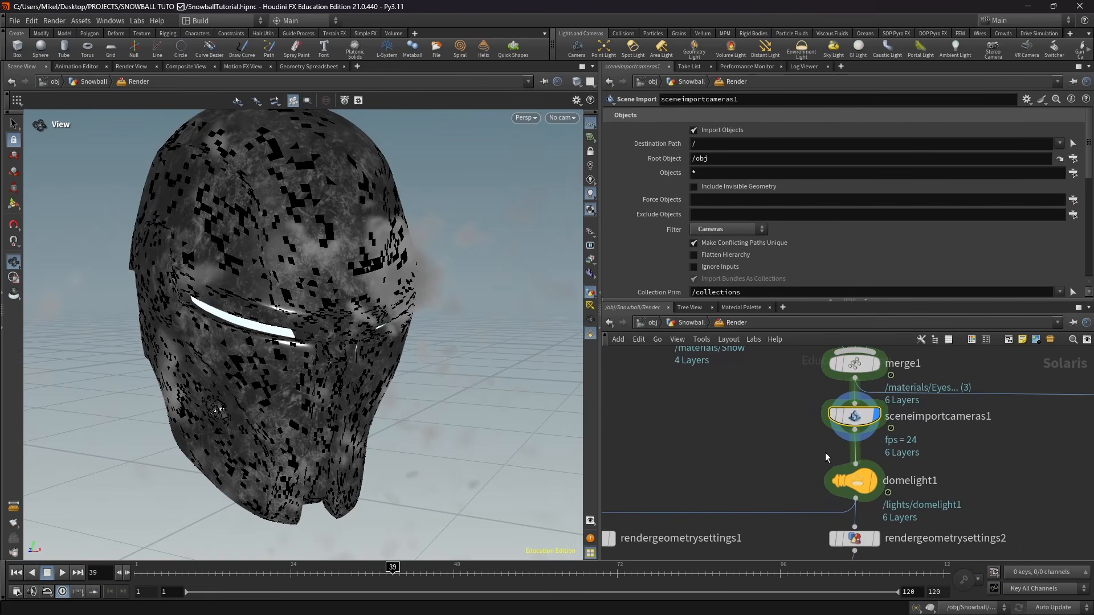
click(835, 494)
key(r)
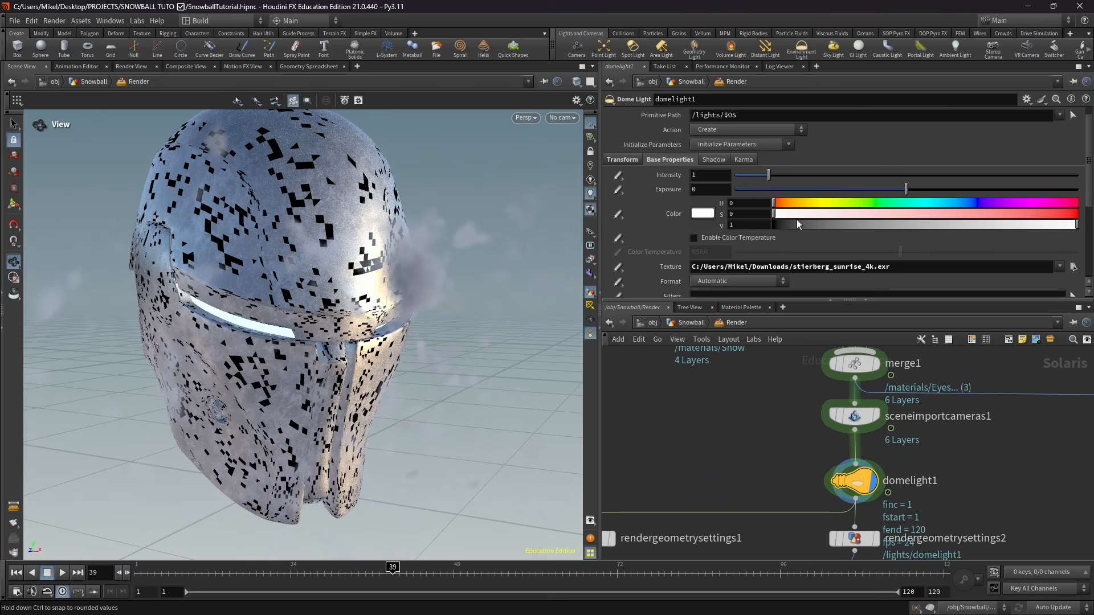
scroll(752, 243, down, 1)
scroll(765, 399, down, 1)
Display rendergeometrysettings1 on the big snow branch and examine the primitives it targets
middle_drag(672, 485, 805, 415)
click(747, 444)
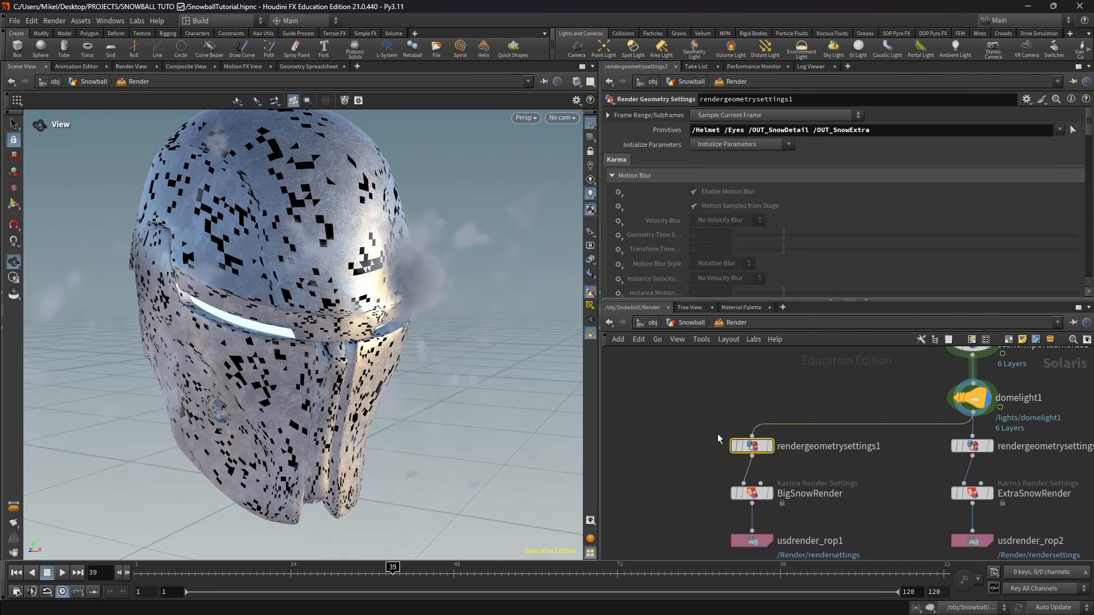
drag(696, 422, 849, 464)
key(r)
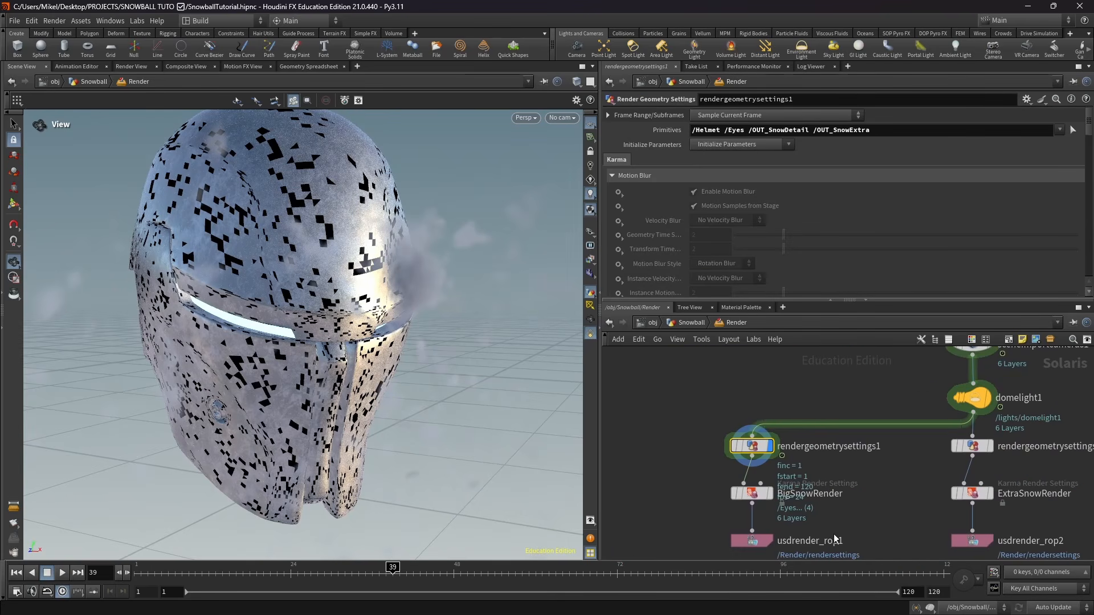
middle_drag(830, 527, 826, 494)
drag(776, 523, 848, 482)
middle_drag(804, 393, 805, 418)
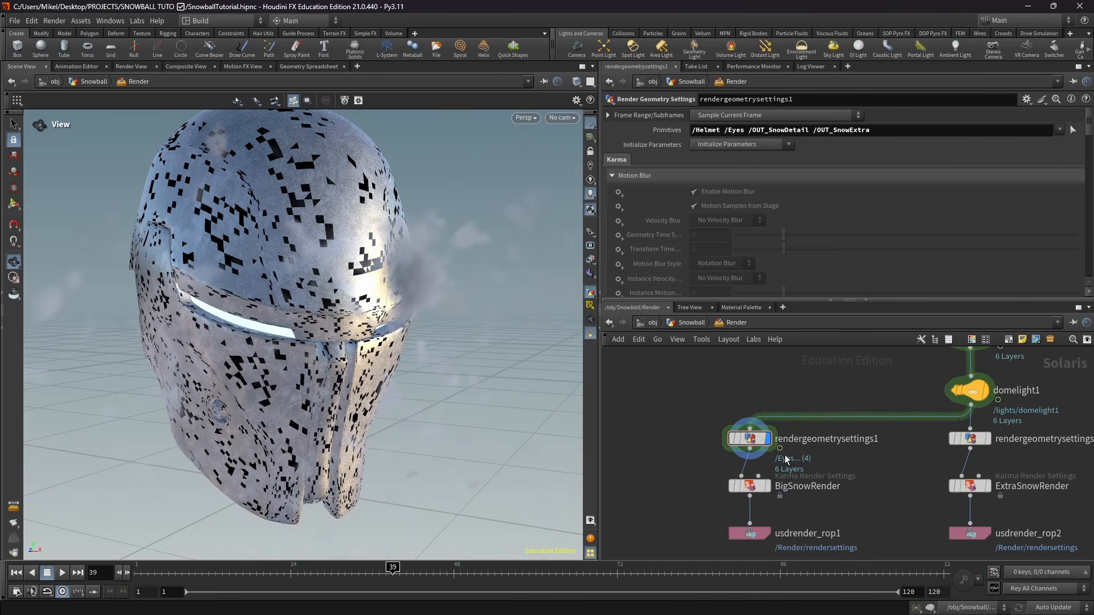
Display BigSnowRender, and inspect ExtraSnowRender's Karma render settings with a Karma XPU viewport preview
drag(866, 475, 682, 487)
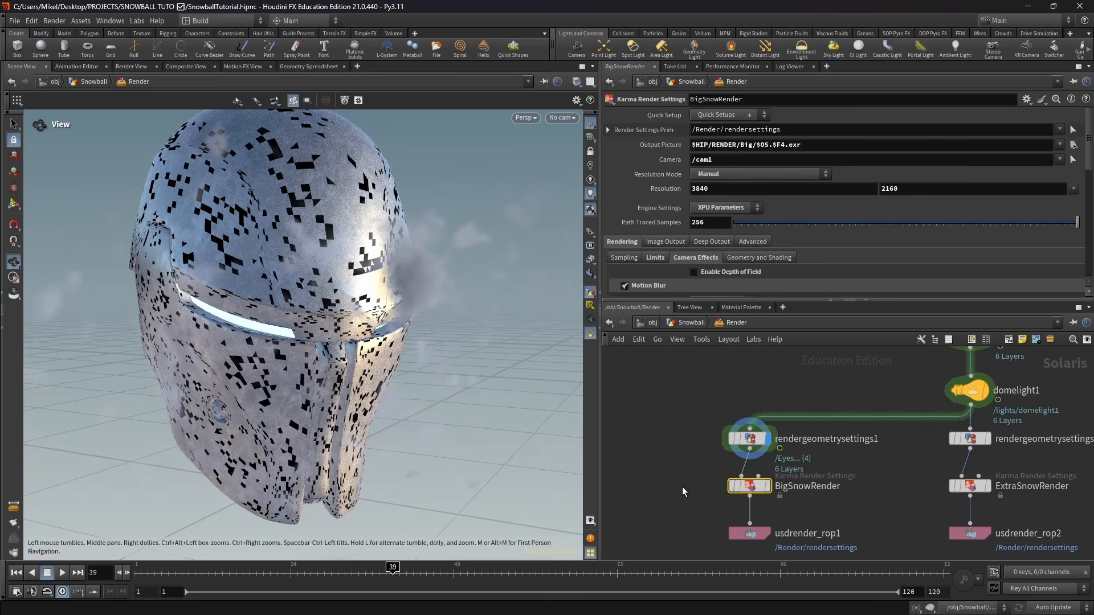
key(r)
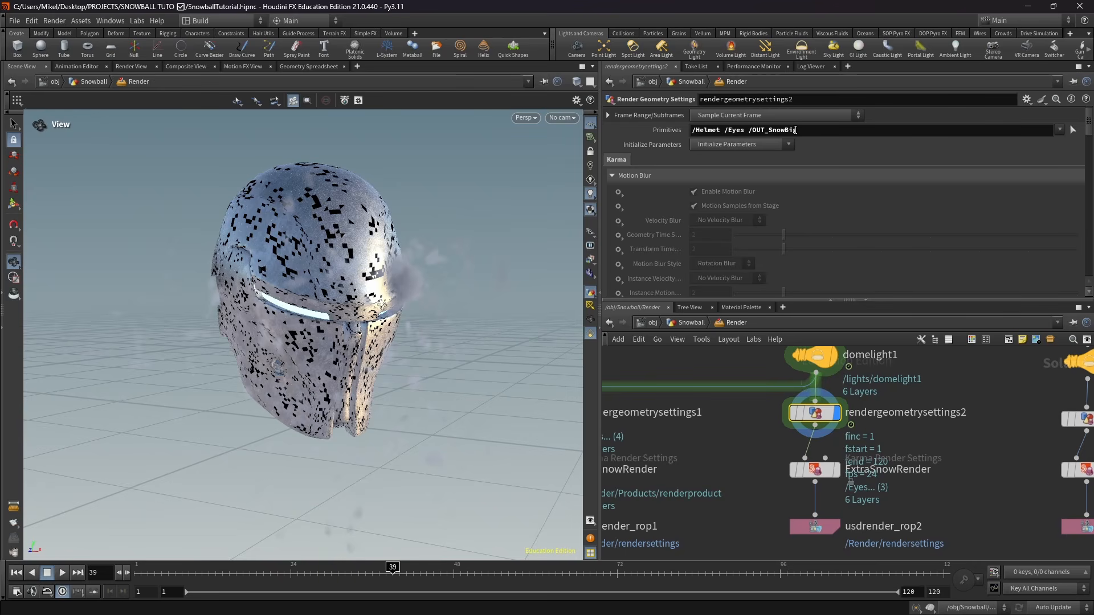
click(881, 462)
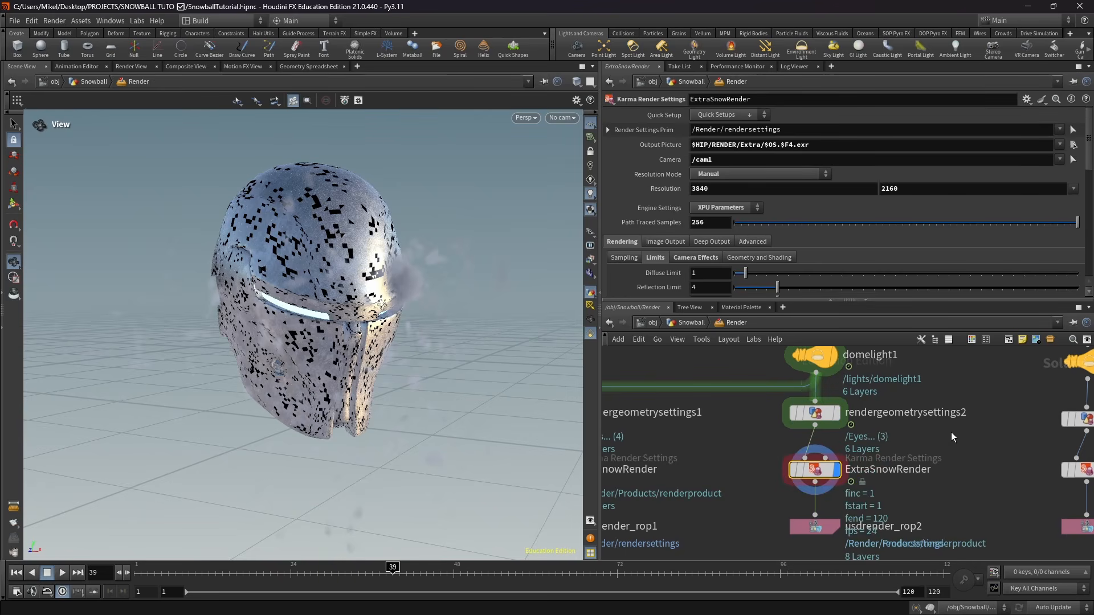
click(525, 117)
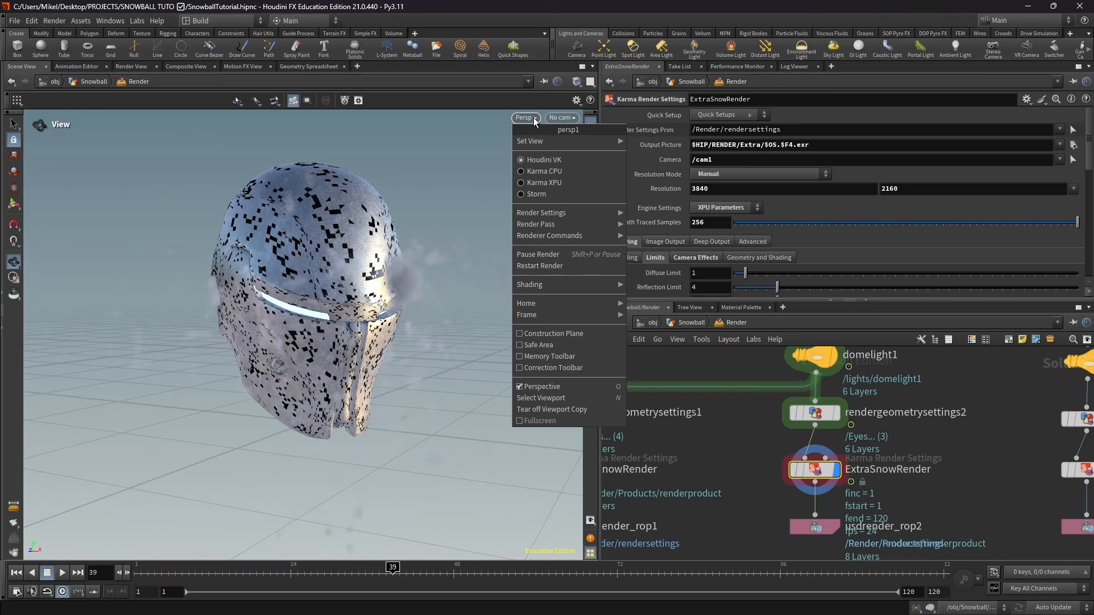
click(538, 181)
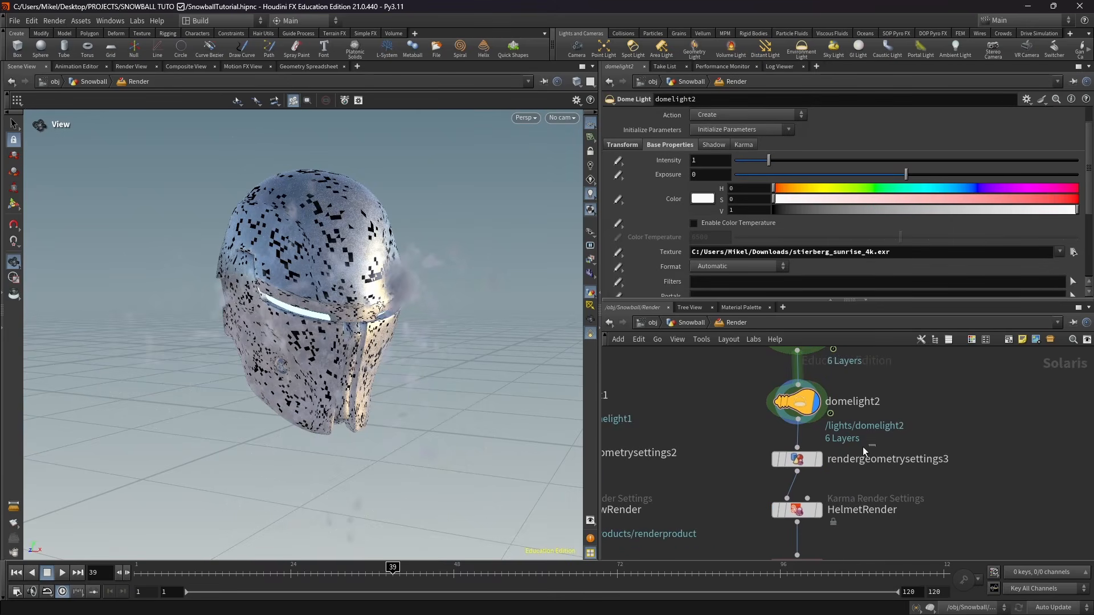
Display rendergeometrysettings3 on the helmet branch and examine the snow primitives it targets
click(798, 459)
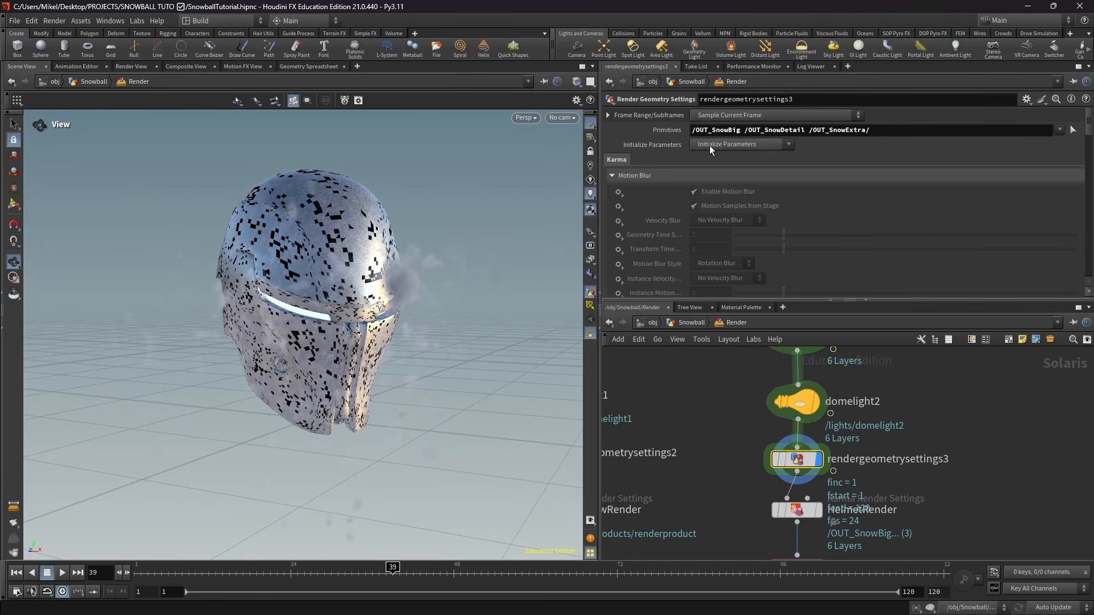
scroll(728, 470, down, 1)
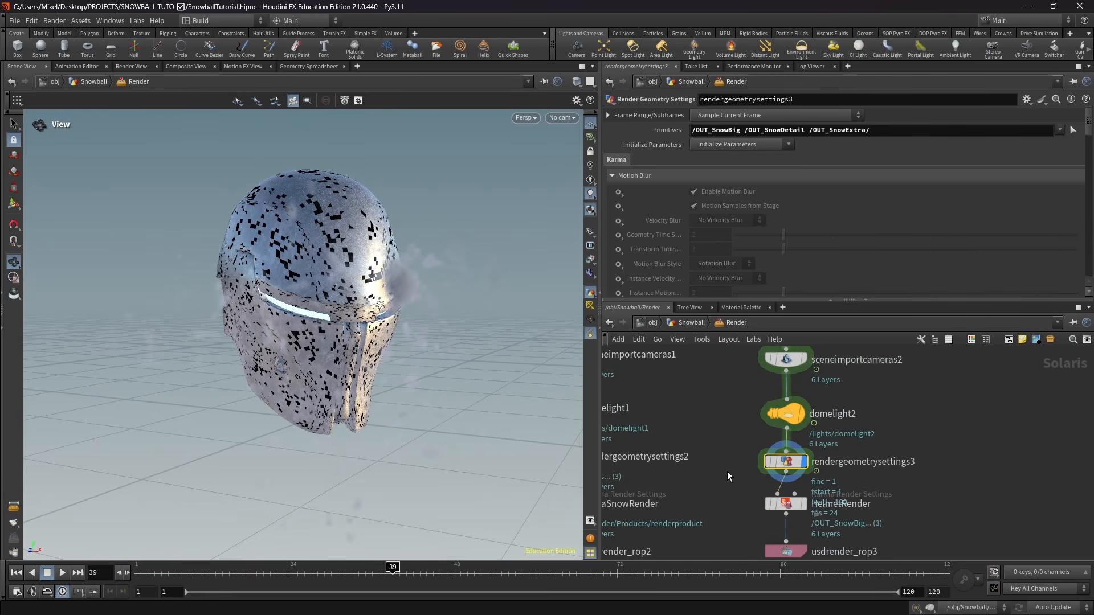
scroll(754, 442, up, 1)
middle_drag(727, 471, 757, 443)
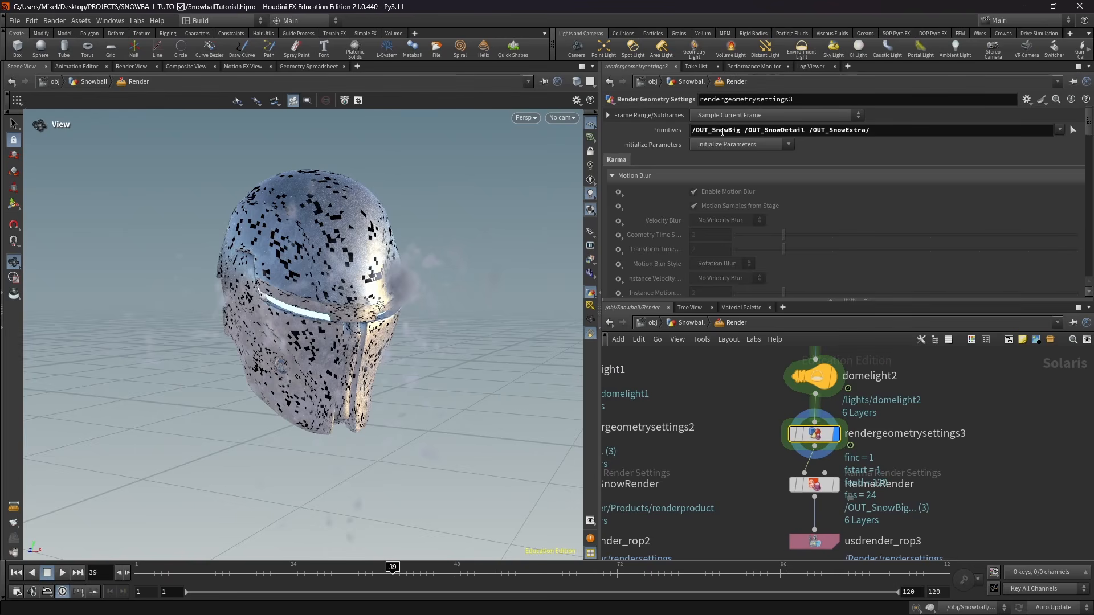
Display HelmetRender and preview the helmet in the viewport with Karma XPU
middle_drag(914, 478, 891, 447)
click(792, 454)
key(r)
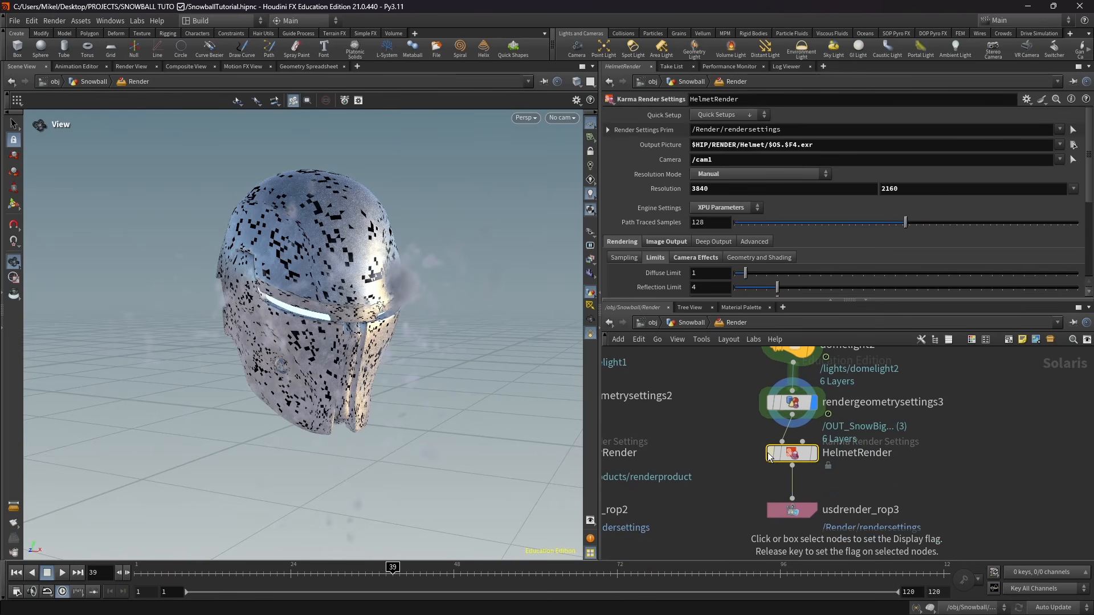
click(525, 118)
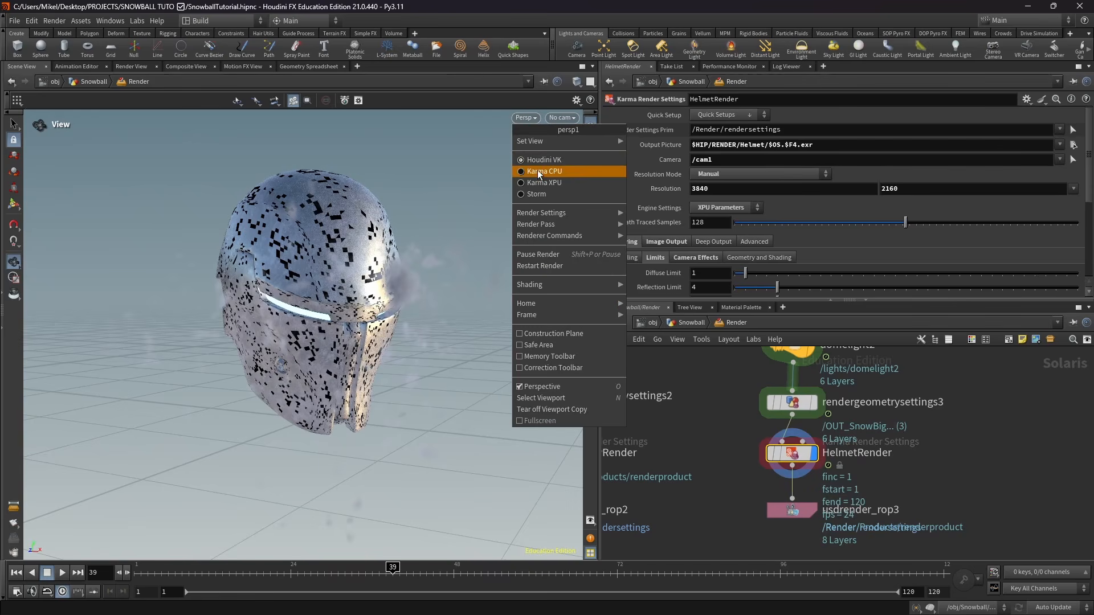
click(538, 174)
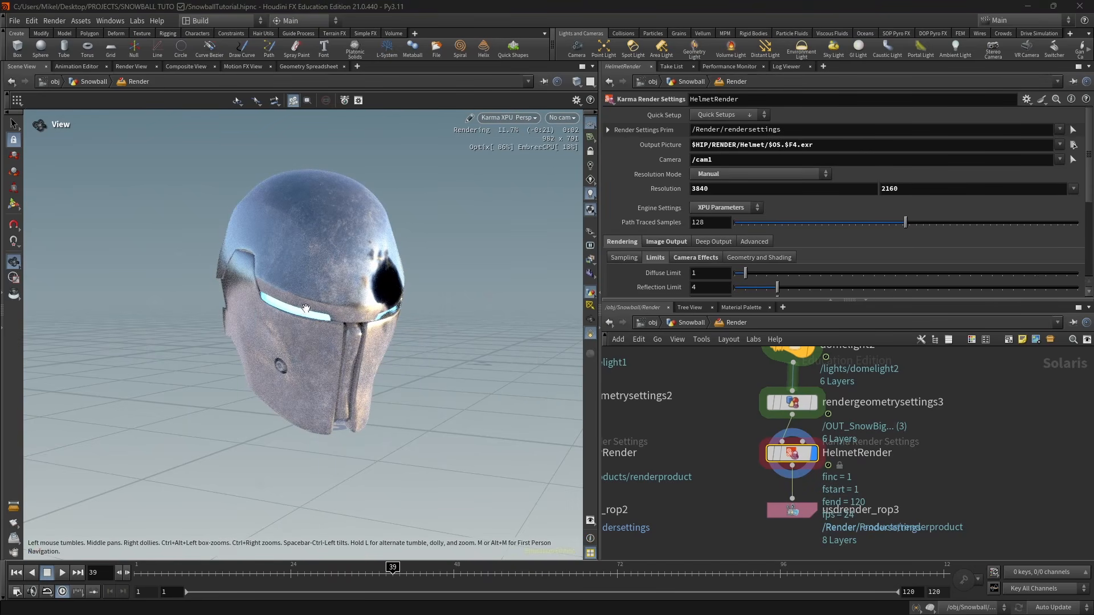
Examine HelmetRender's AOV image outputs, expanding the component-level outputs and the Diffuse group
click(666, 241)
scroll(659, 226, down, 2)
scroll(660, 237, down, 1)
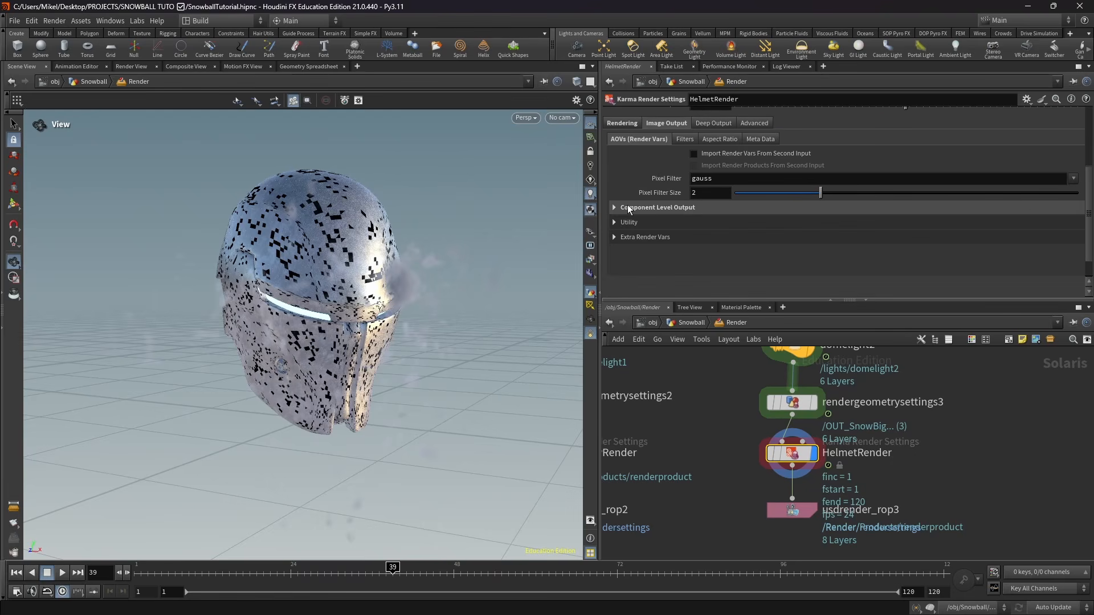
click(627, 206)
scroll(679, 211, down, 1)
click(651, 266)
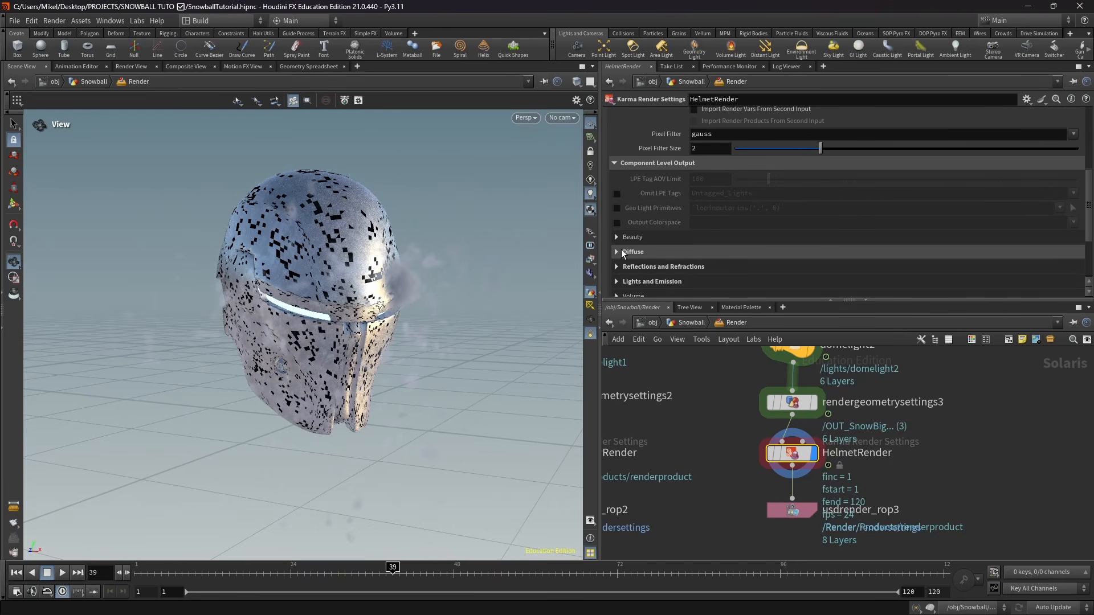
scroll(706, 255, down, 2)
scroll(769, 204, down, 2)
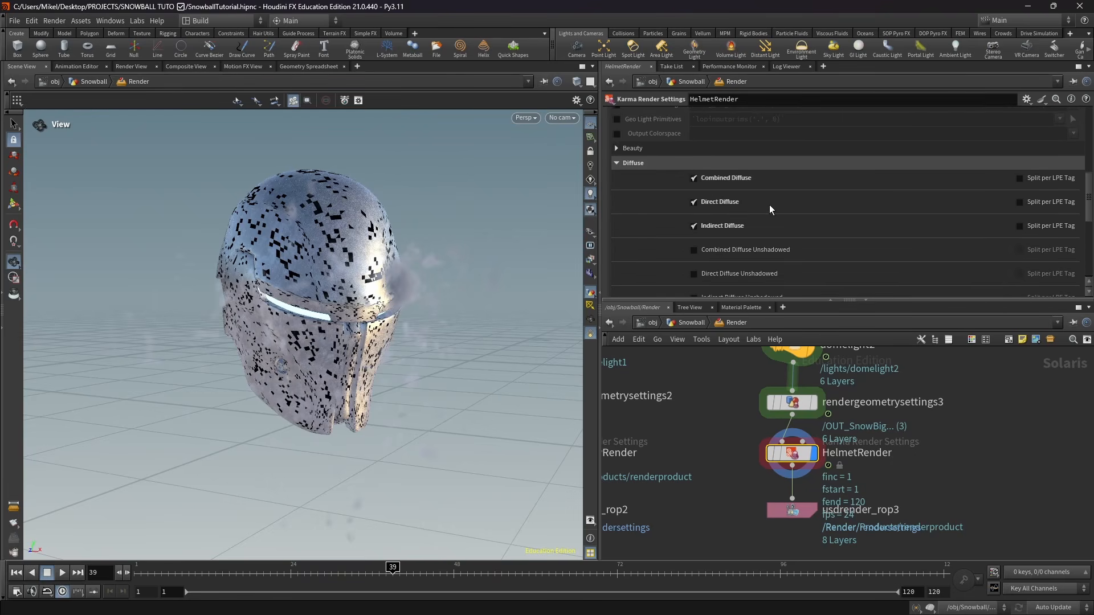
scroll(786, 205, down, 5)
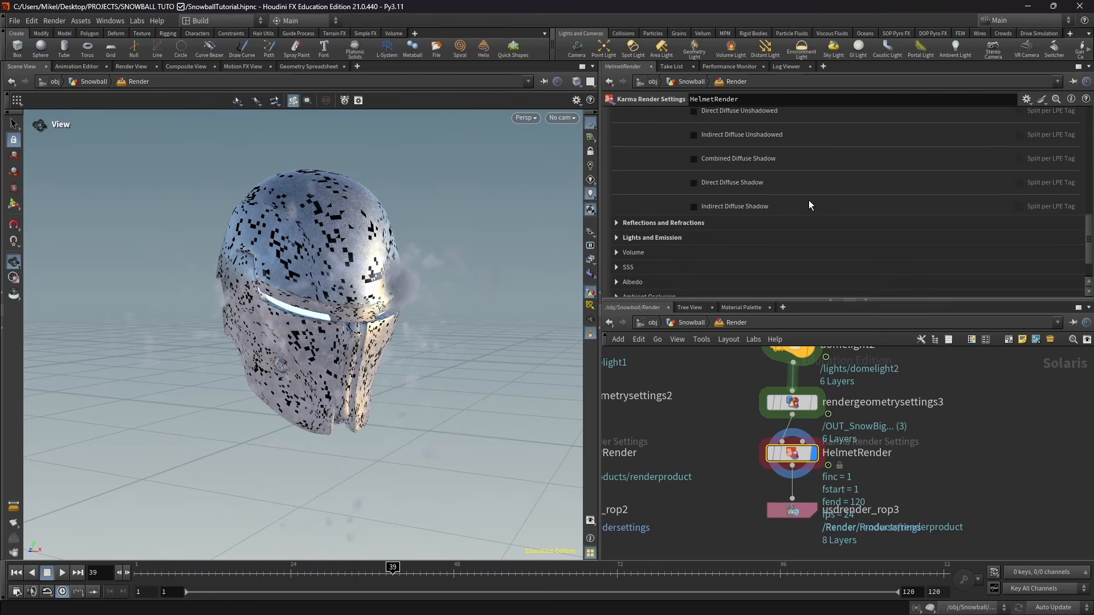
Expand HelmetRender's Reflections and Refractions and Lights and Emission outputs, and check which render passes are enabled
click(617, 222)
scroll(633, 230, down, 2)
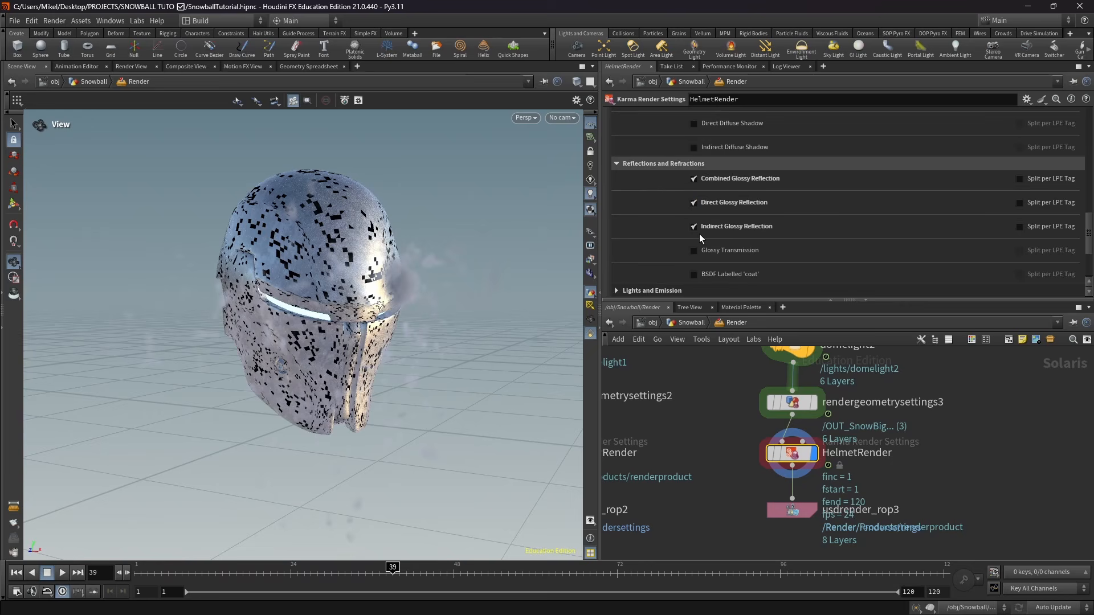
scroll(699, 234, down, 3)
click(625, 217)
scroll(624, 217, down, 1)
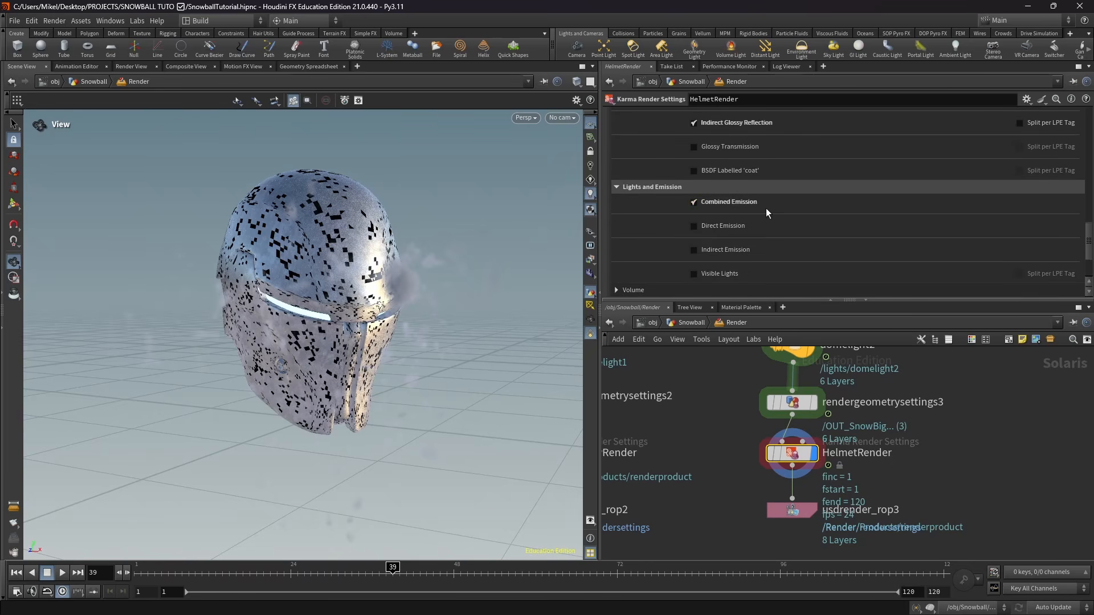
Examine ExtraSnowRender's AOV image outputs, including the component-level output and Beauty group
drag(318, 289, 327, 311)
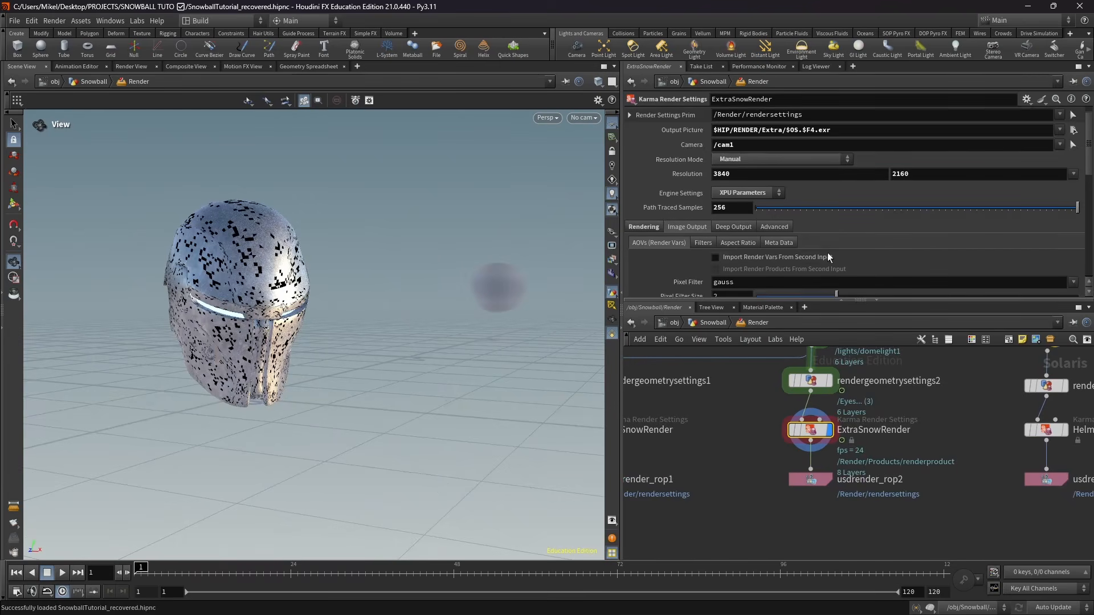
scroll(828, 252, down, 2)
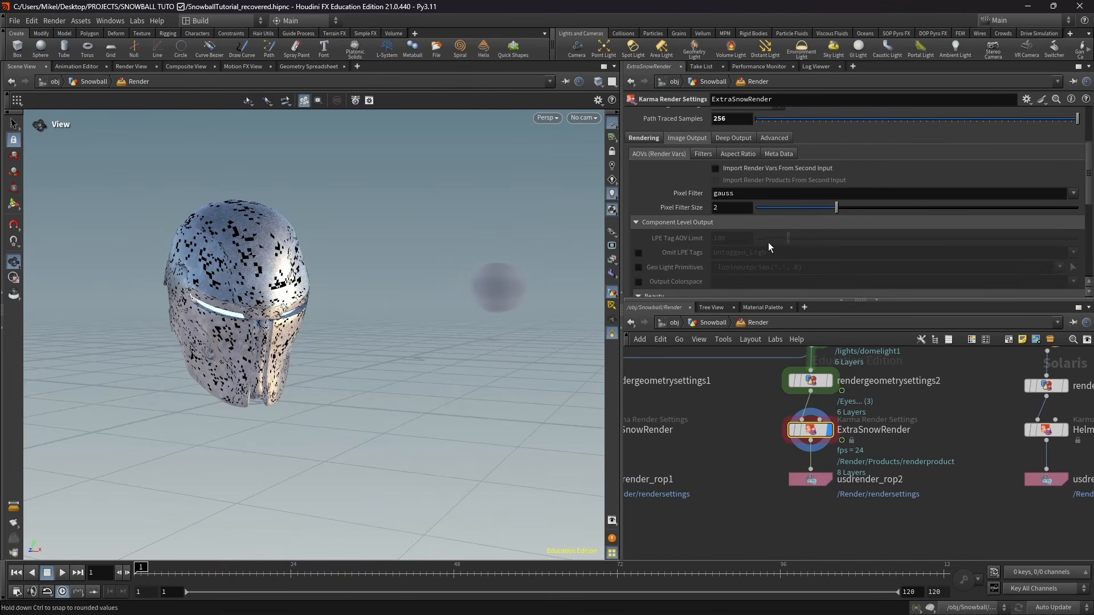
middle_drag(742, 437, 838, 443)
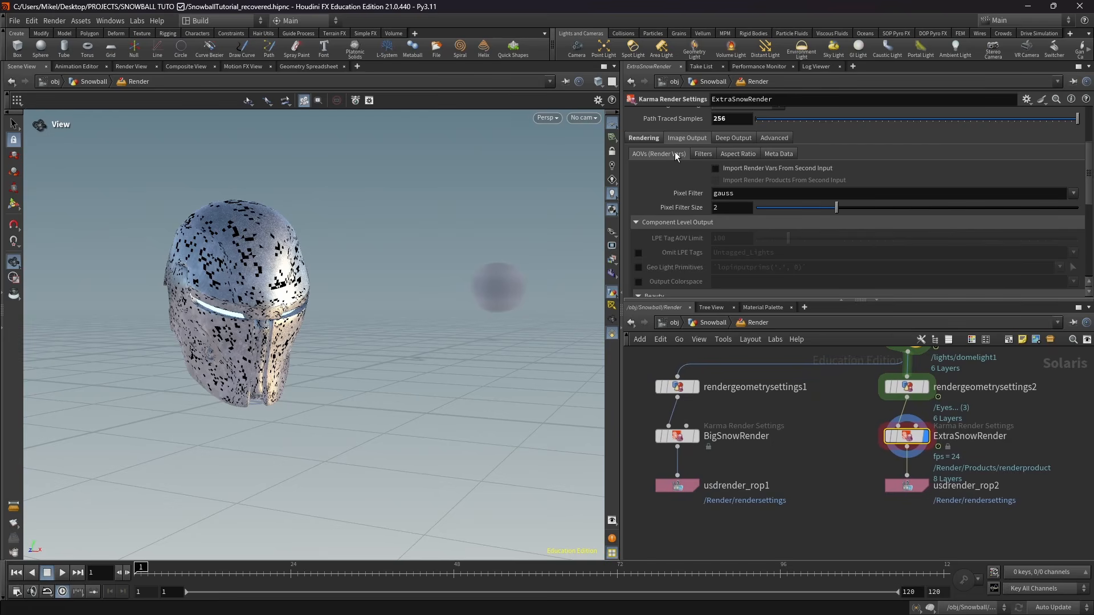
middle_drag(781, 416, 867, 423)
scroll(717, 238, down, 3)
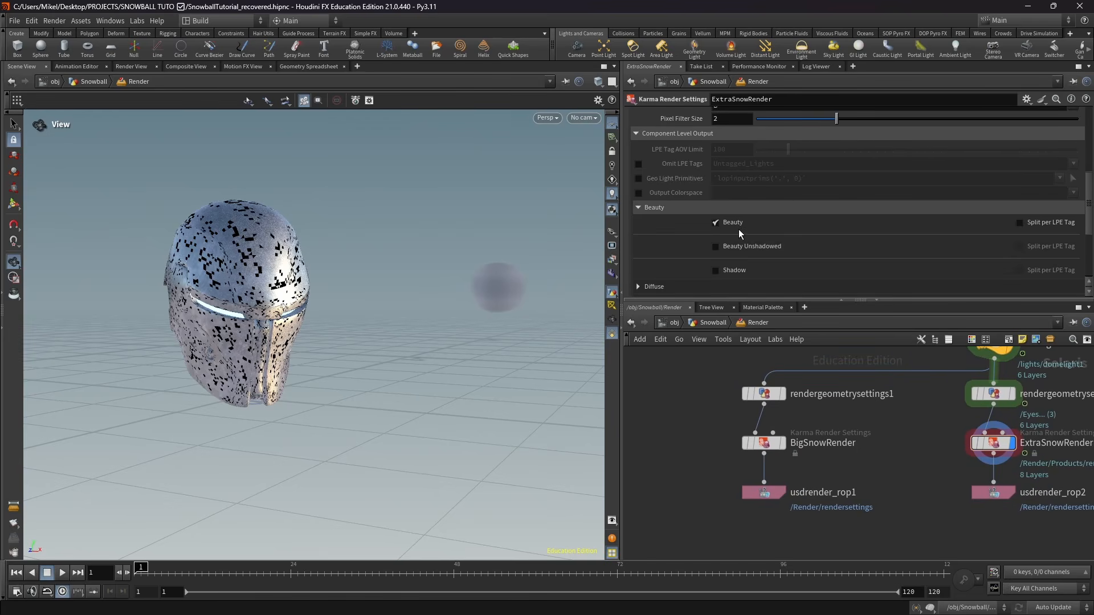
Check BigSnowRender's AOV outputs and look over the whole Solaris render network
click(810, 437)
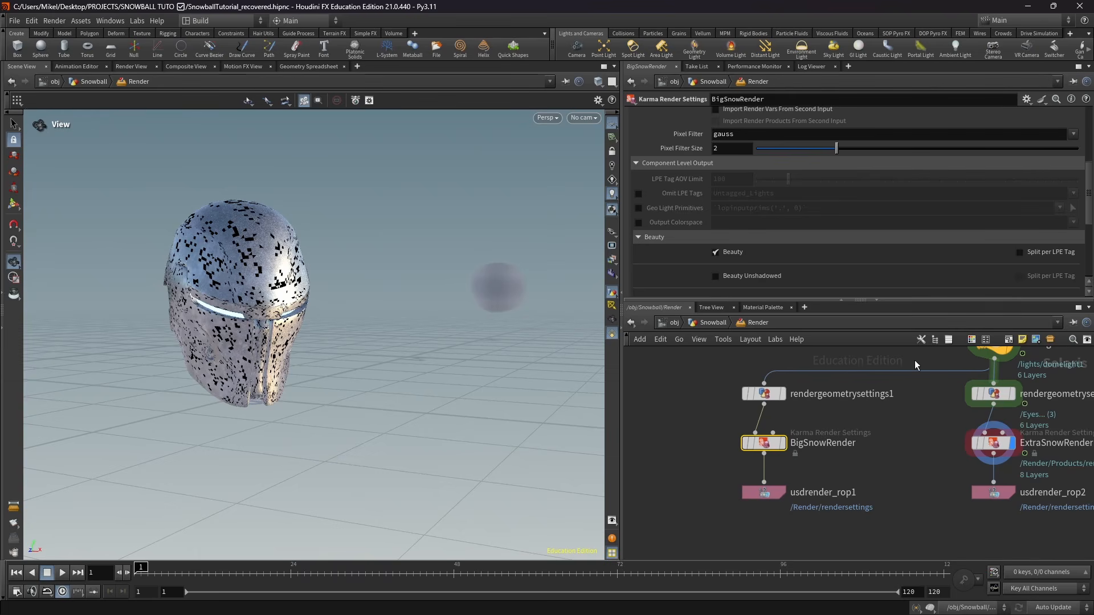
scroll(792, 439, down, 5)
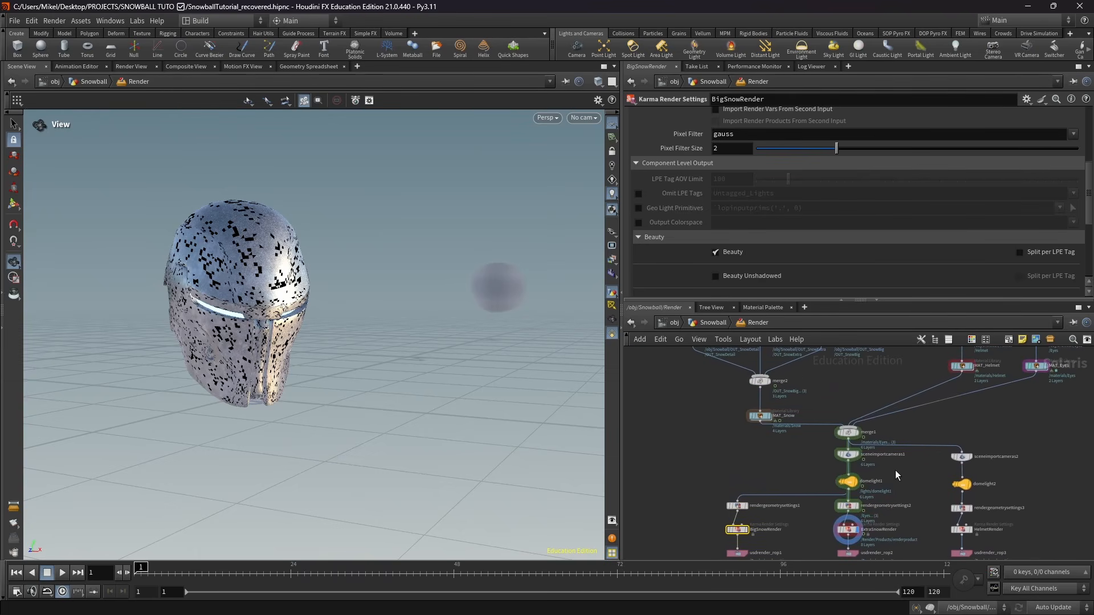
scroll(898, 465, up, 2)
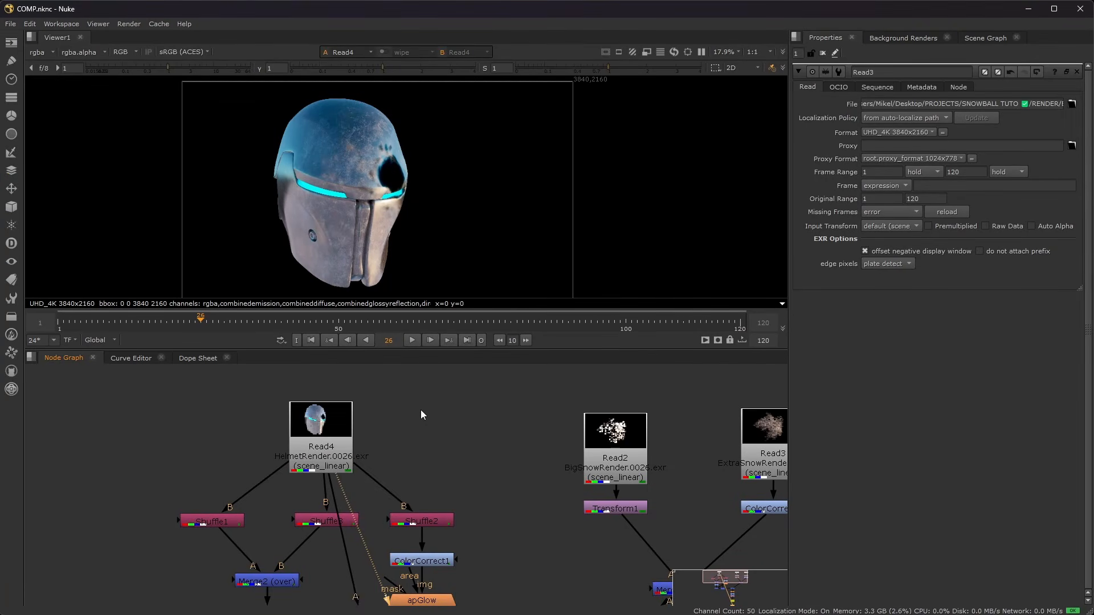
Switch to the Nuke comp and view the ExtraSnowRender read node beside the helmet and big snow renders
middle_drag(468, 444, 401, 443)
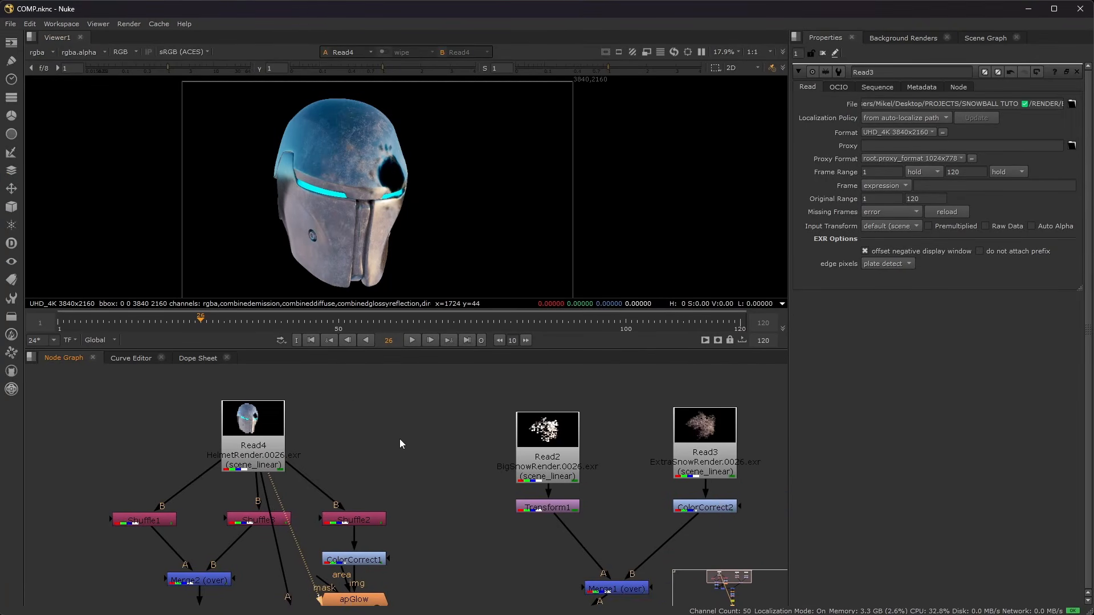
key(2)
middle_drag(623, 422, 548, 411)
ctrl+shift+click(645, 420)
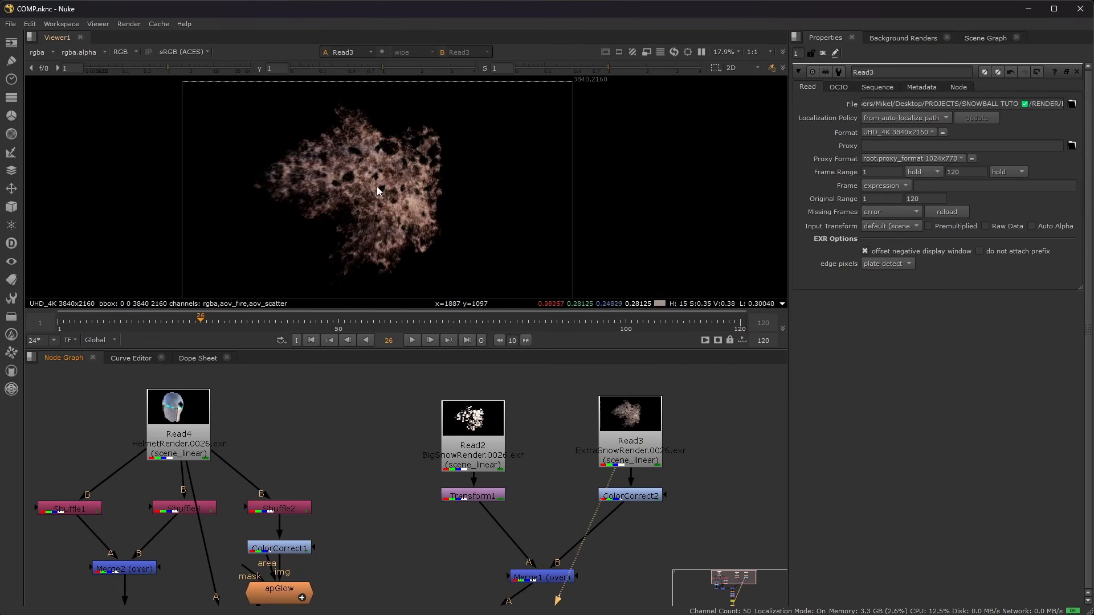
Open Shuffle1, Shuffle3 and Shuffle2 below the helmet read node and check the input layer each one extracts
middle_drag(295, 441, 421, 403)
drag(334, 411, 305, 413)
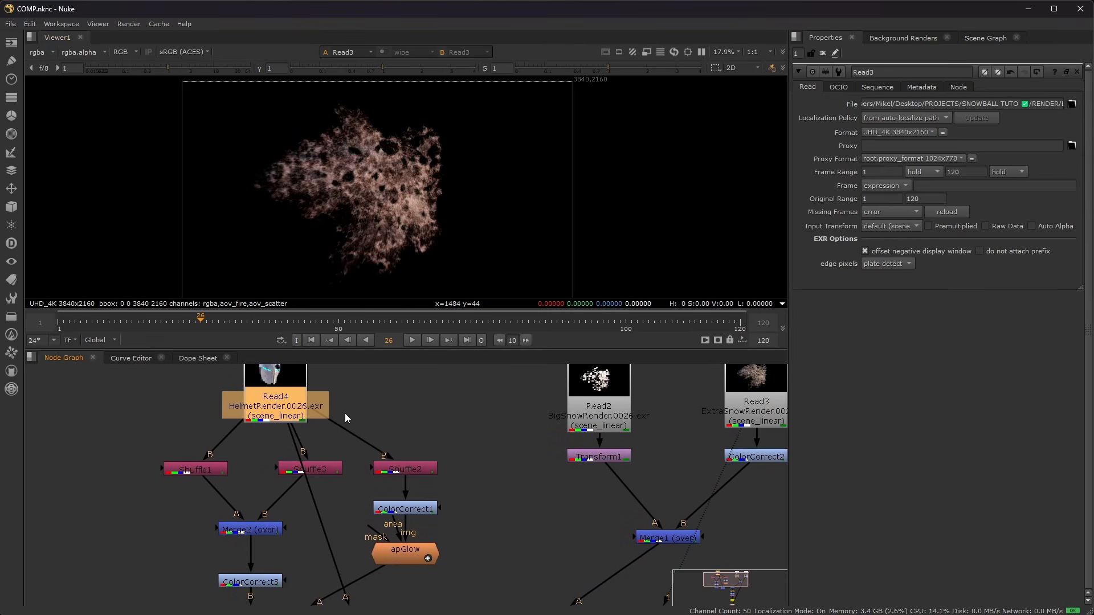
middle_drag(346, 418, 451, 447)
click(307, 499)
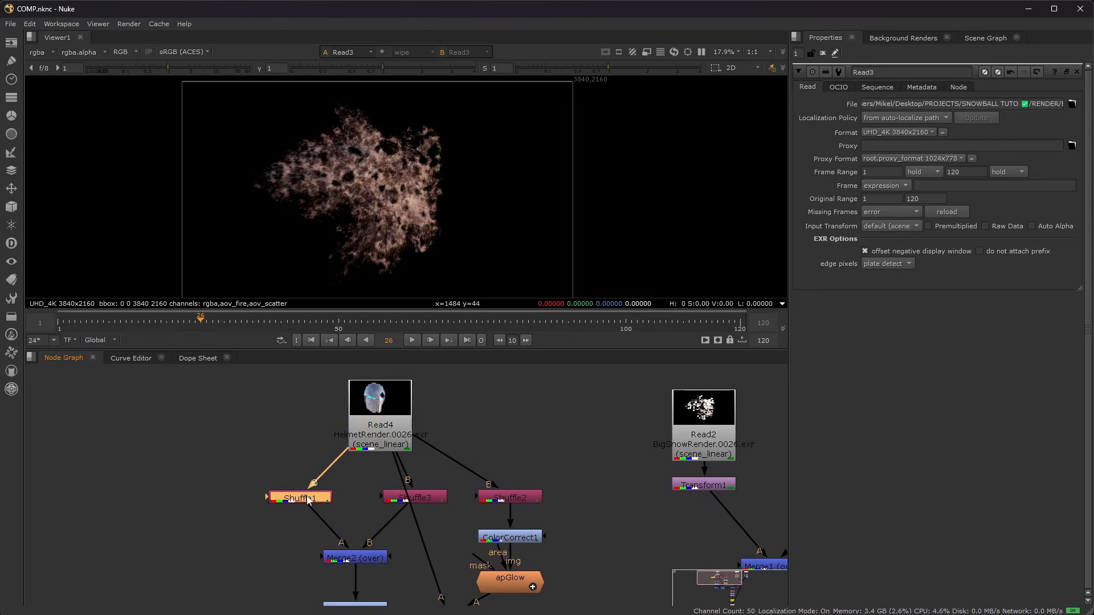
double_click(308, 500)
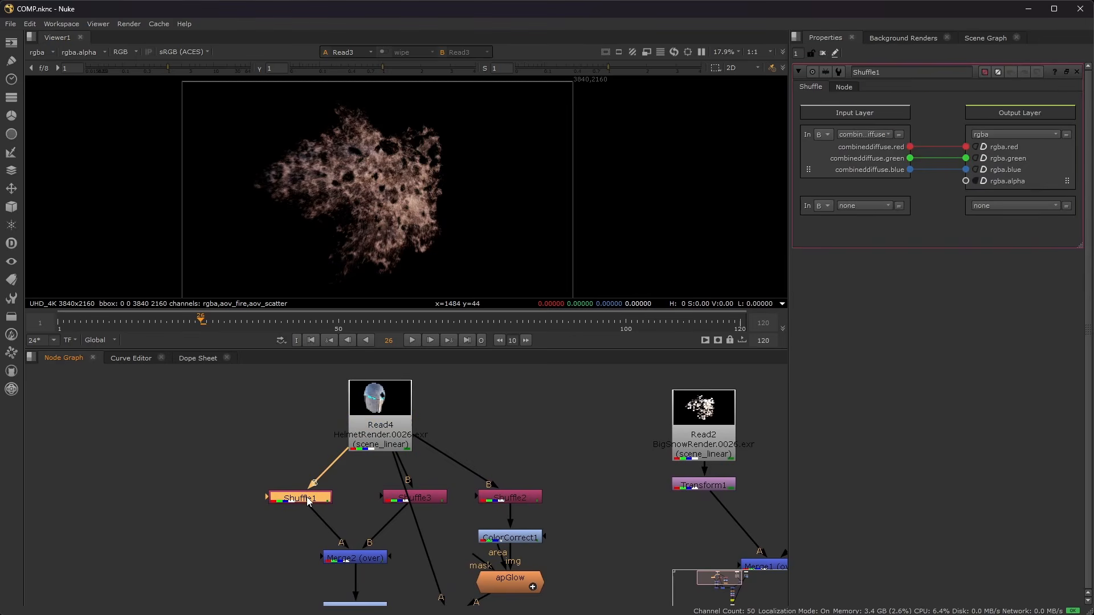
double_click(428, 495)
click(864, 135)
click(512, 489)
double_click(512, 494)
click(864, 135)
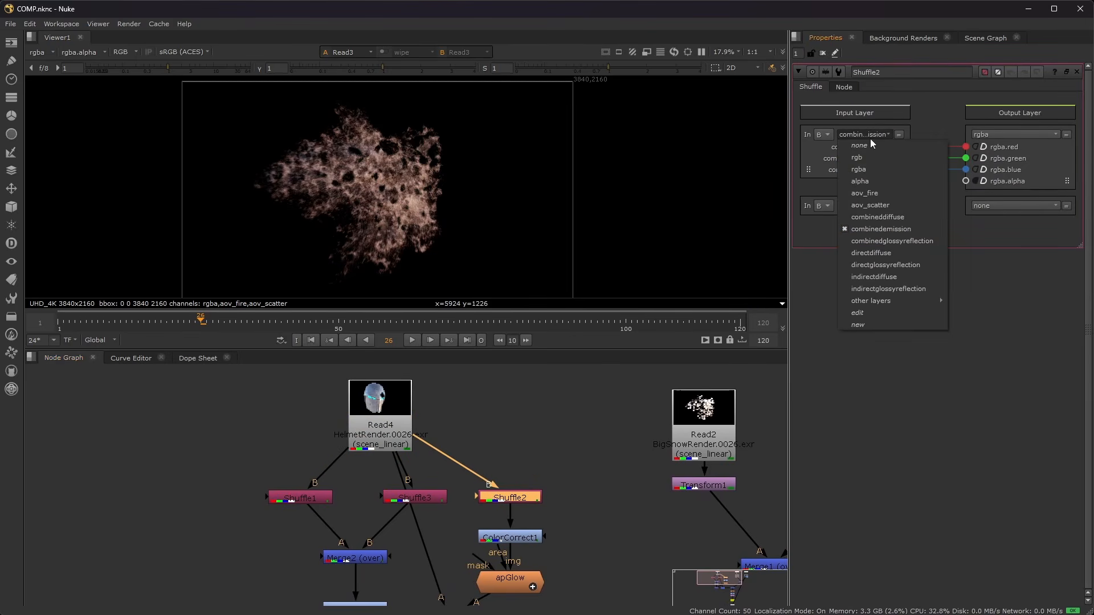
click(525, 464)
View the output of Merge2, which combines Shuffle1 and Shuffle3 of the helmet
click(384, 490)
middle_drag(357, 558, 396, 480)
key(1)
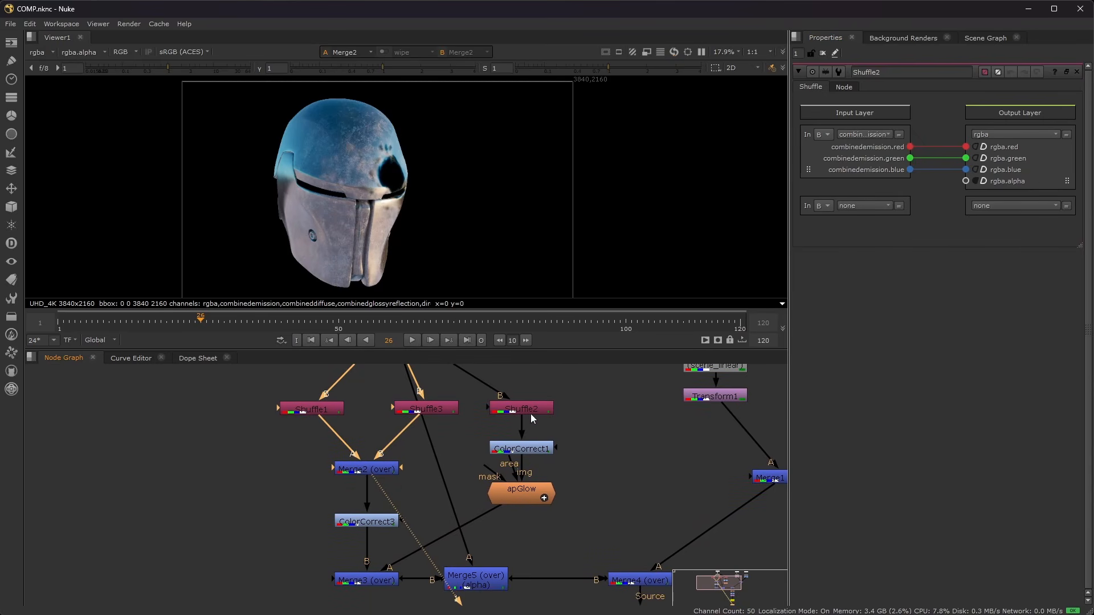
View the helmet's emission pass through Shuffle2, ColorCorrect1 and apGlow in turn
click(529, 449)
middle_drag(548, 411, 544, 428)
click(536, 428)
key(1)
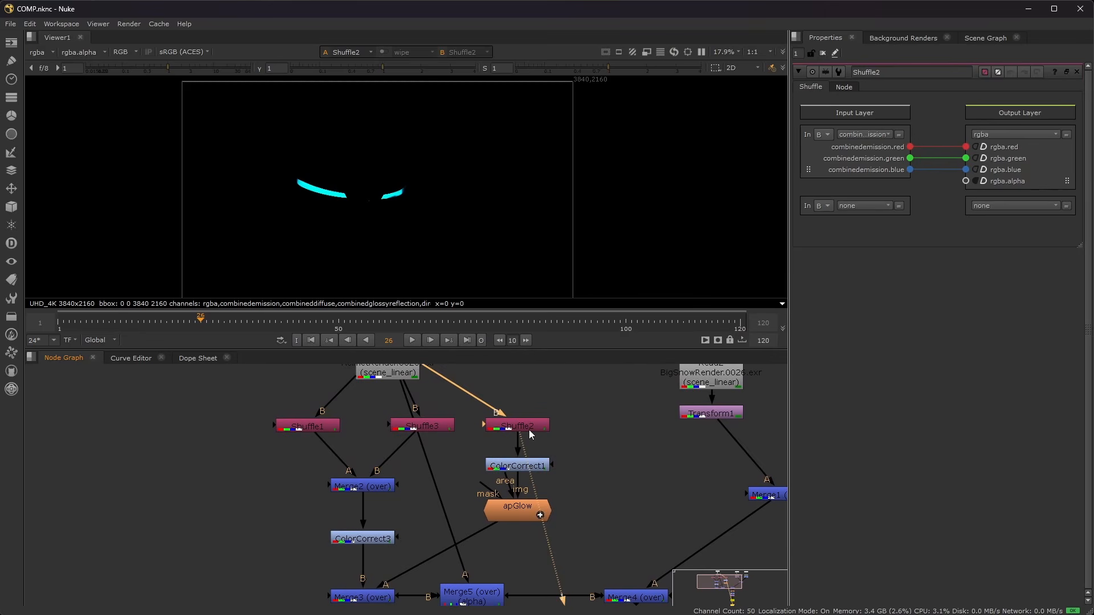
click(532, 468)
key(1)
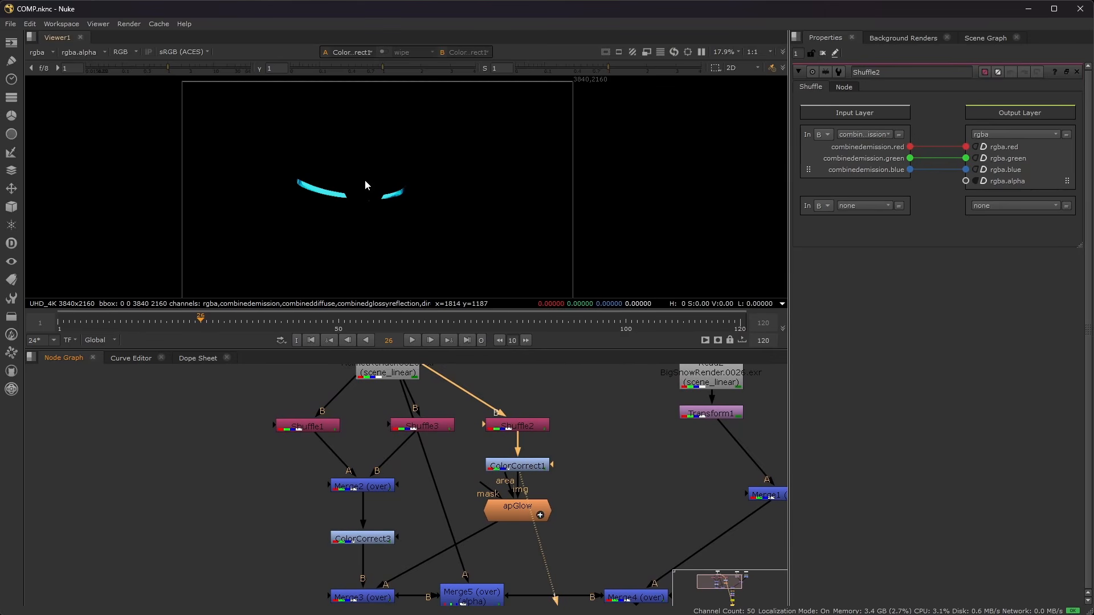
middle_drag(567, 483, 562, 456)
click(526, 487)
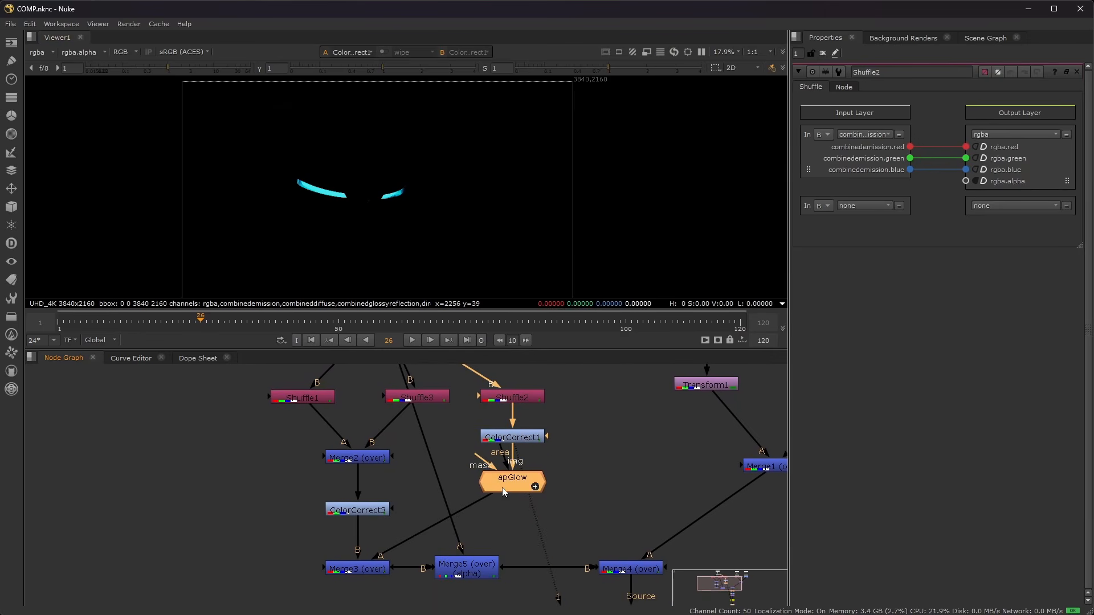
key(1)
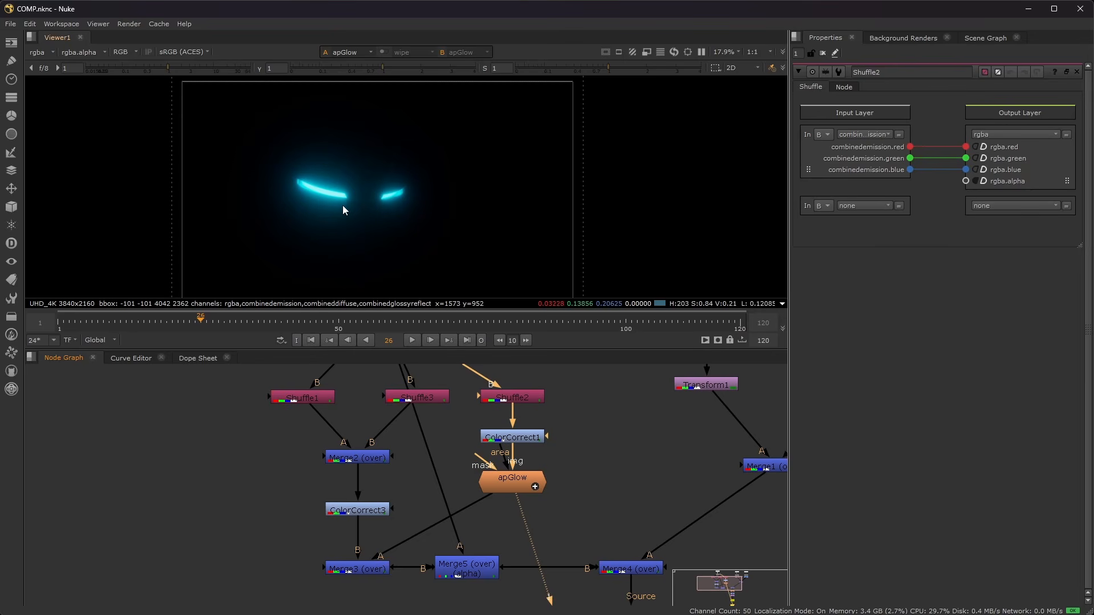
Compare the merged helmet passes with the Merge3 output that adds the glowing eyes
middle_drag(401, 471, 438, 426)
click(394, 464)
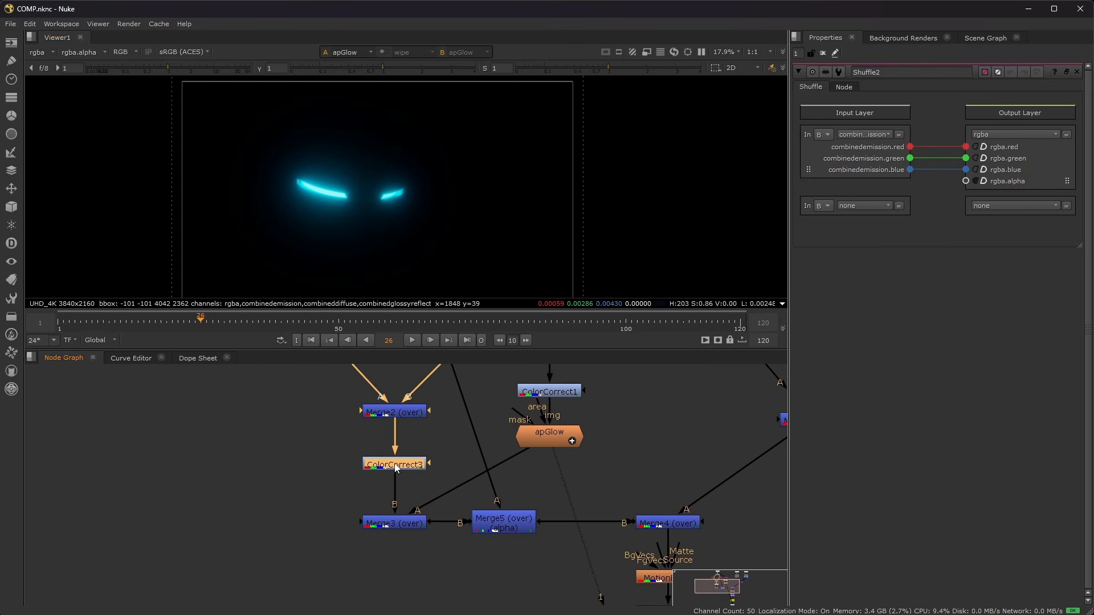
key(1)
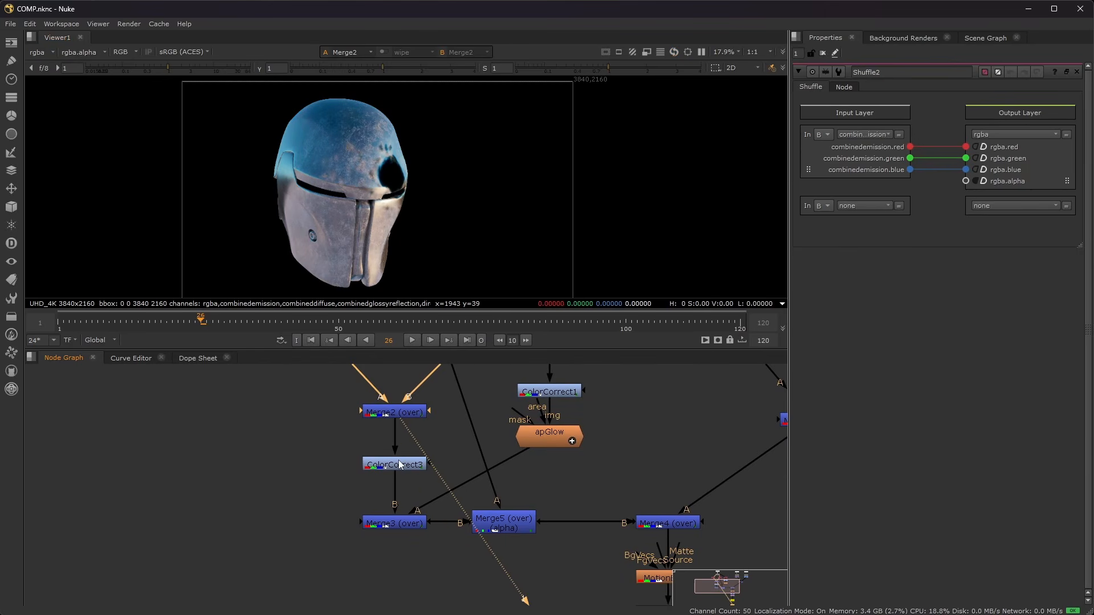
click(398, 524)
key(1)
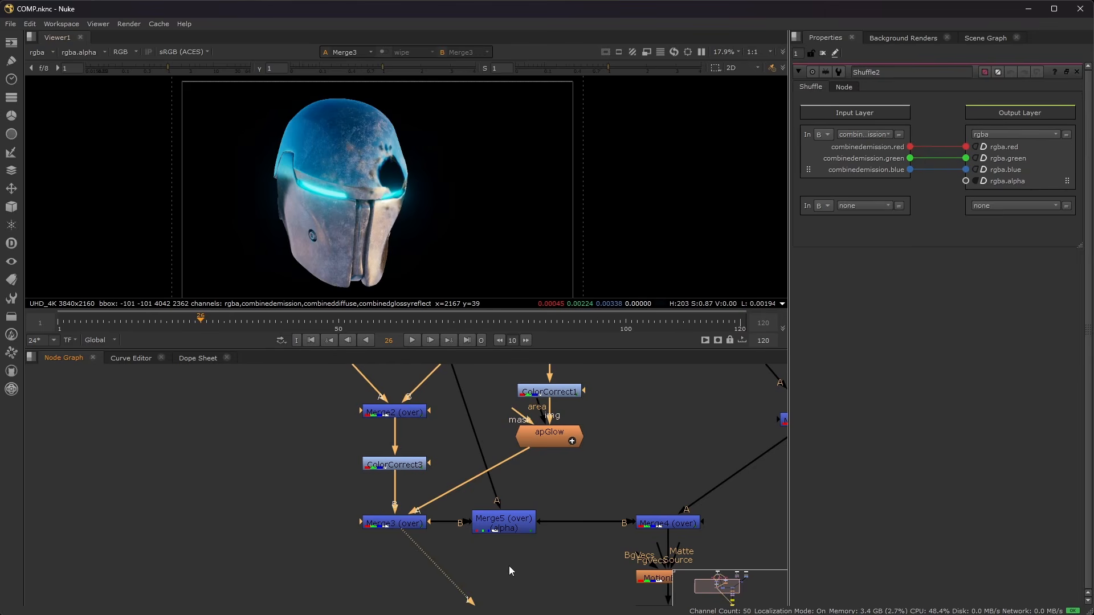
View Merge5 and compare its alpha channel with Merge3's, returning the viewer to RGB
middle_drag(508, 565, 470, 542)
click(473, 503)
key(1)
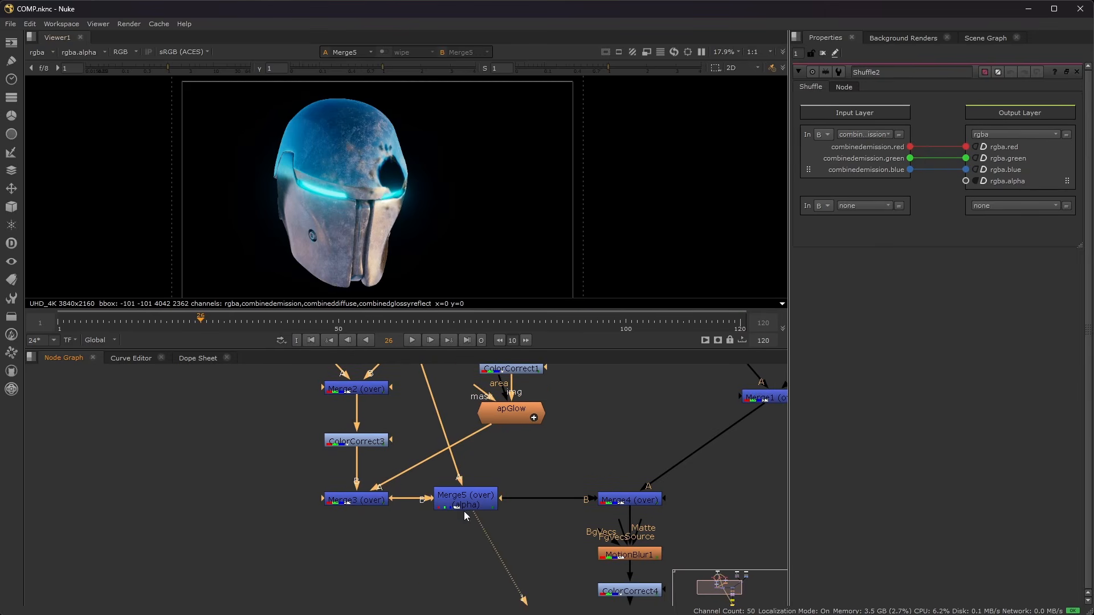
click(360, 501)
key(1)
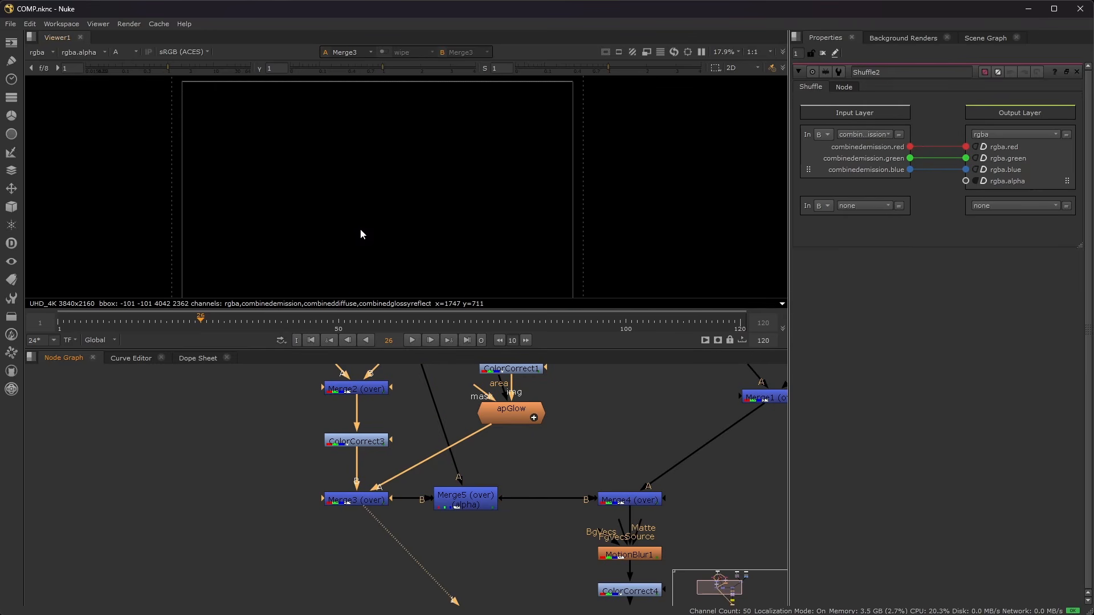
click(459, 502)
key(1)
key(a)
key(a)
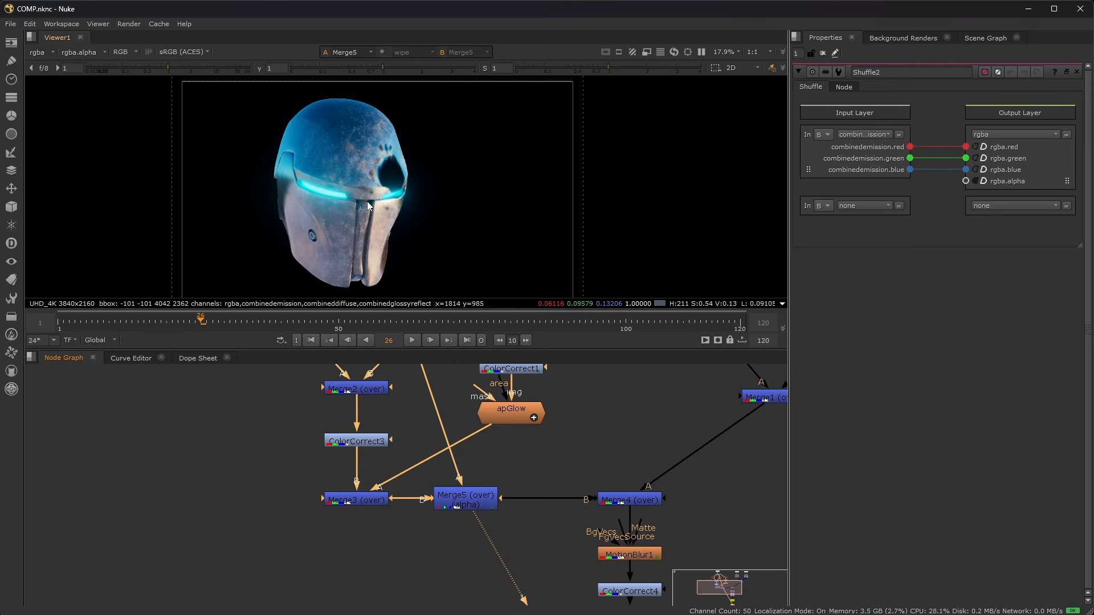
View the BigSnowRender read node and its Transform1 output
middle_drag(665, 466, 421, 507)
middle_drag(488, 385, 472, 483)
click(401, 422)
key(1)
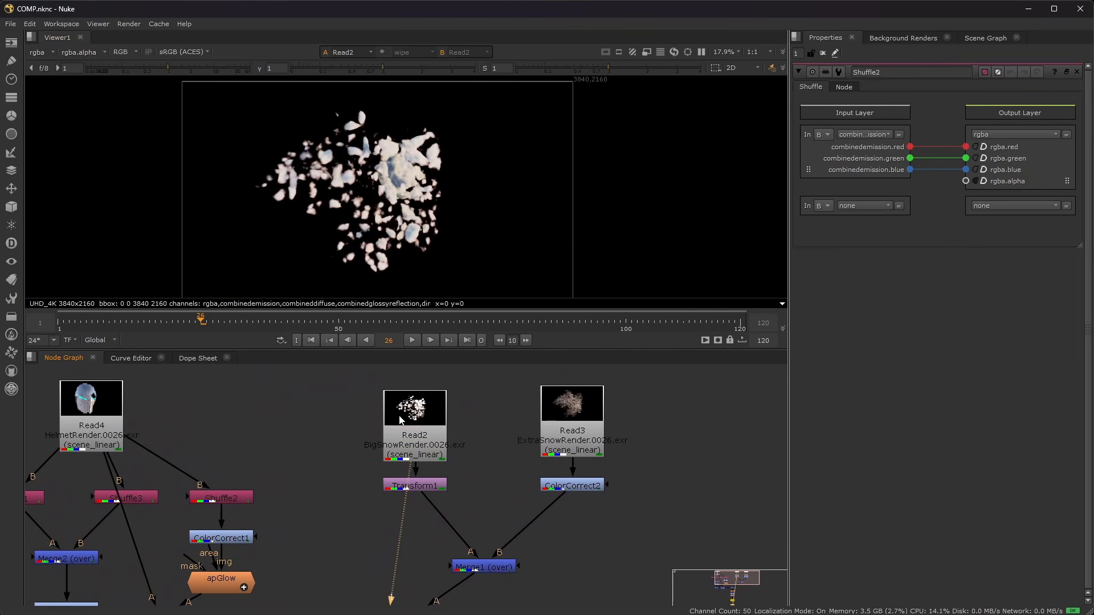
click(415, 488)
key(1)
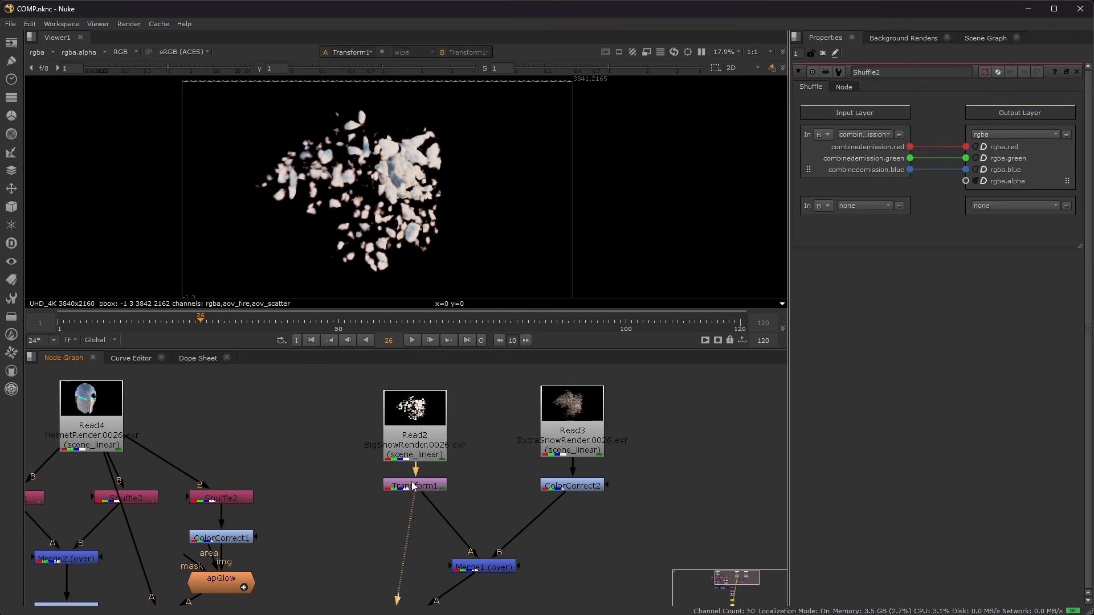
Compare the ExtraSnowRender read node with its ColorCorrect2 output in the viewer
click(577, 433)
key(1)
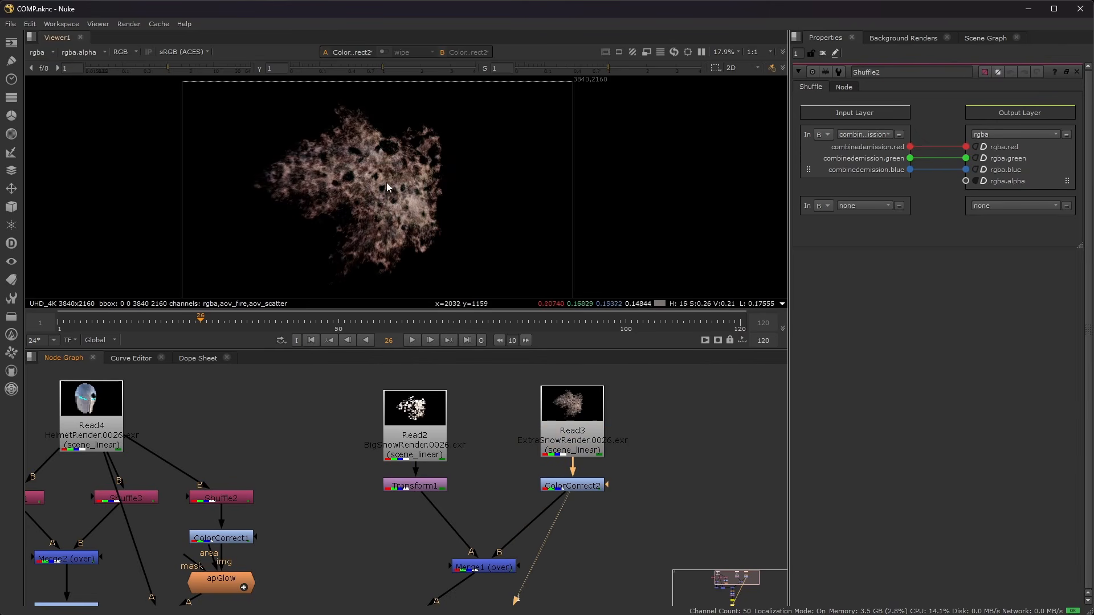
scroll(360, 197, up, 4)
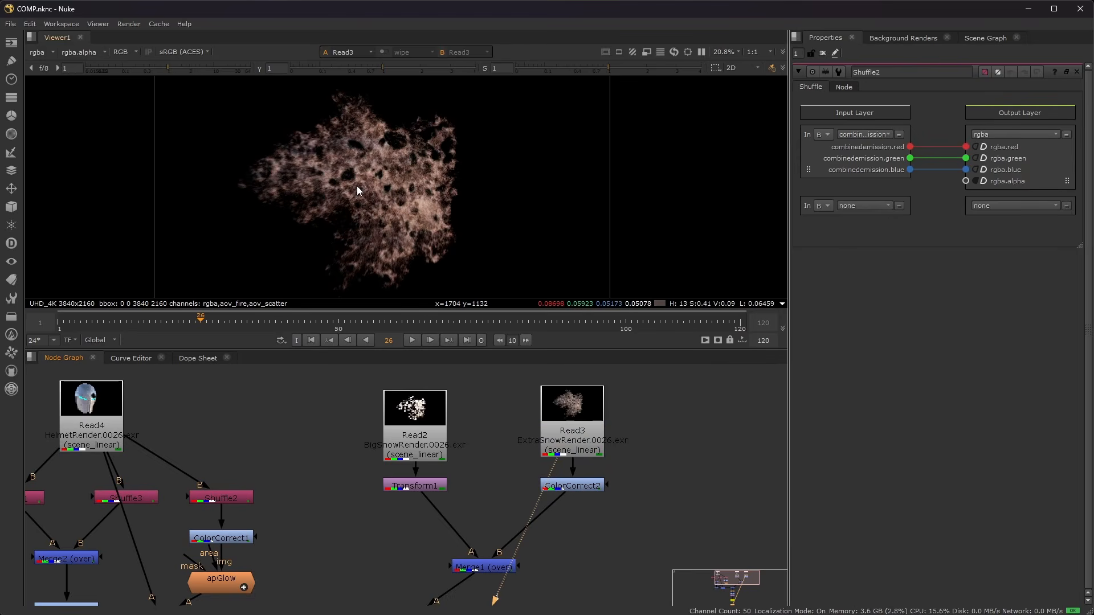
scroll(412, 222, down, 2)
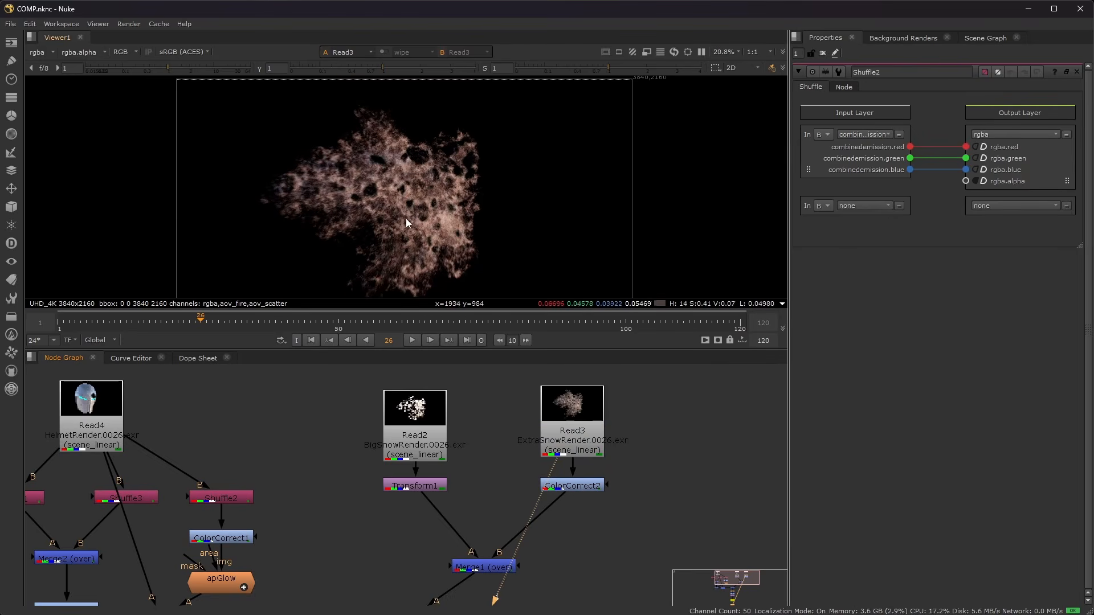
click(559, 487)
key(1)
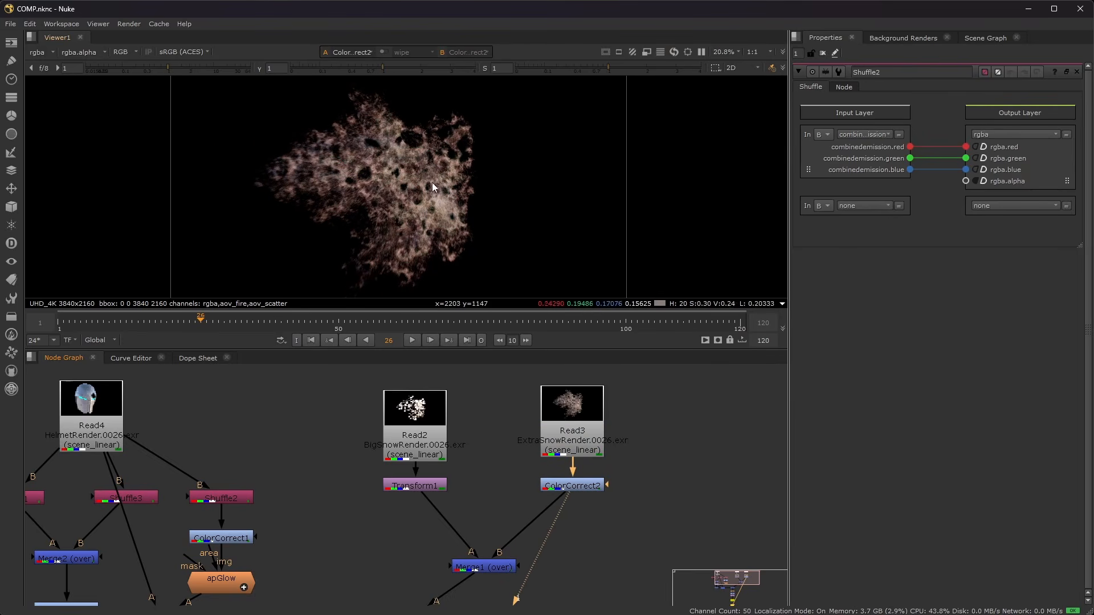
View the combined snow at Merge1 and the snow over the helmet at Merge4
middle_drag(523, 516, 544, 424)
click(504, 472)
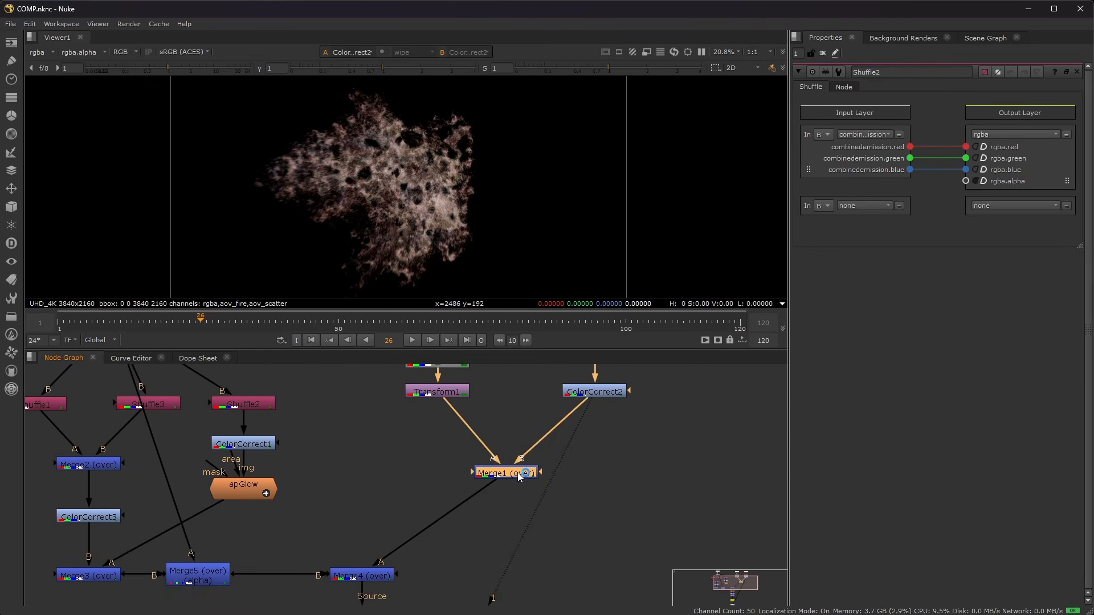
key(1)
middle_drag(383, 518, 470, 398)
click(454, 454)
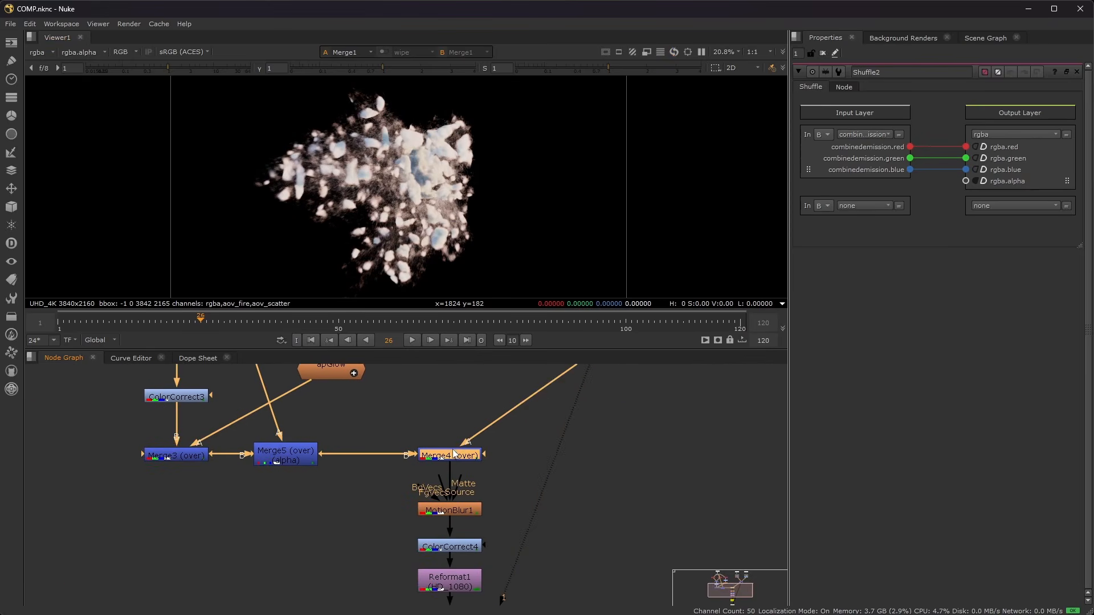
key(1)
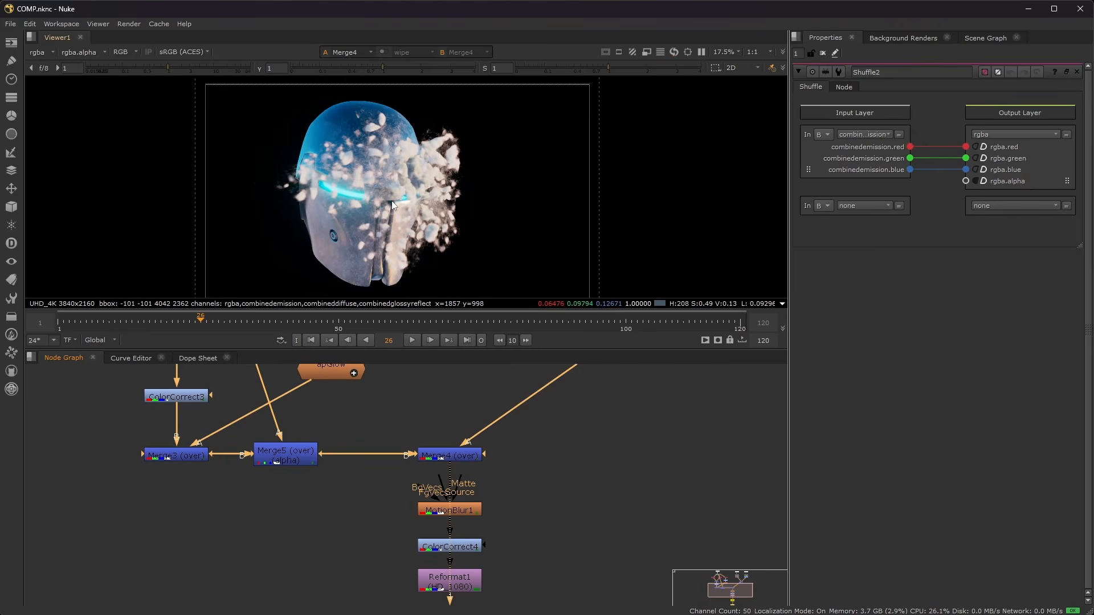
View the comp result after motion blur at the ColorCorrect4 node
click(459, 454)
middle_drag(462, 513, 487, 406)
click(446, 487)
key(1)
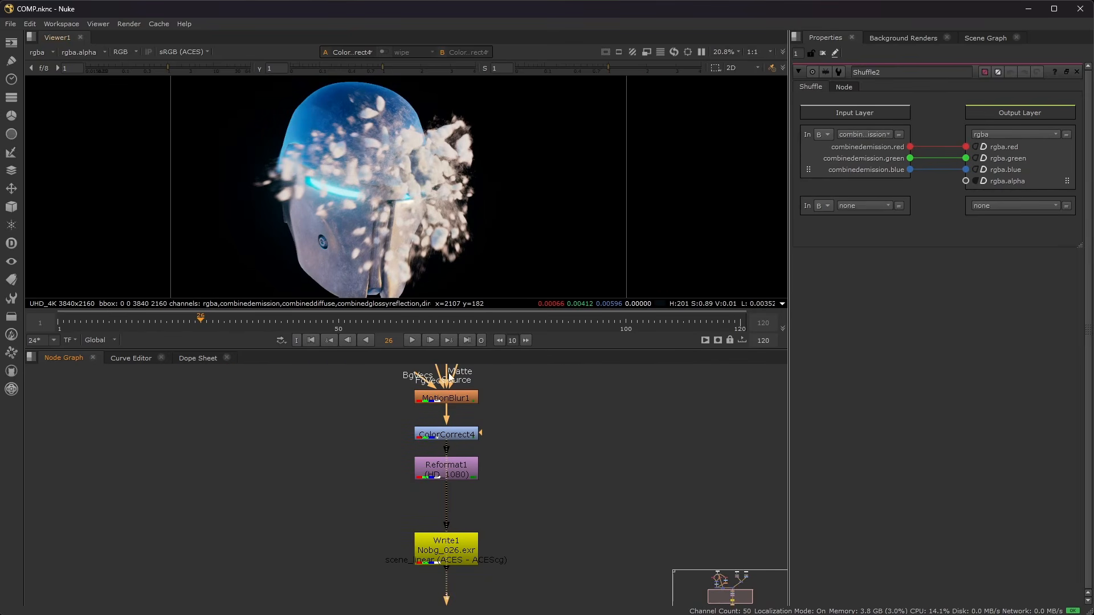
View the HD_1080 output of Reformat1 and the final image at Write1, then open the write node for inspection
click(457, 475)
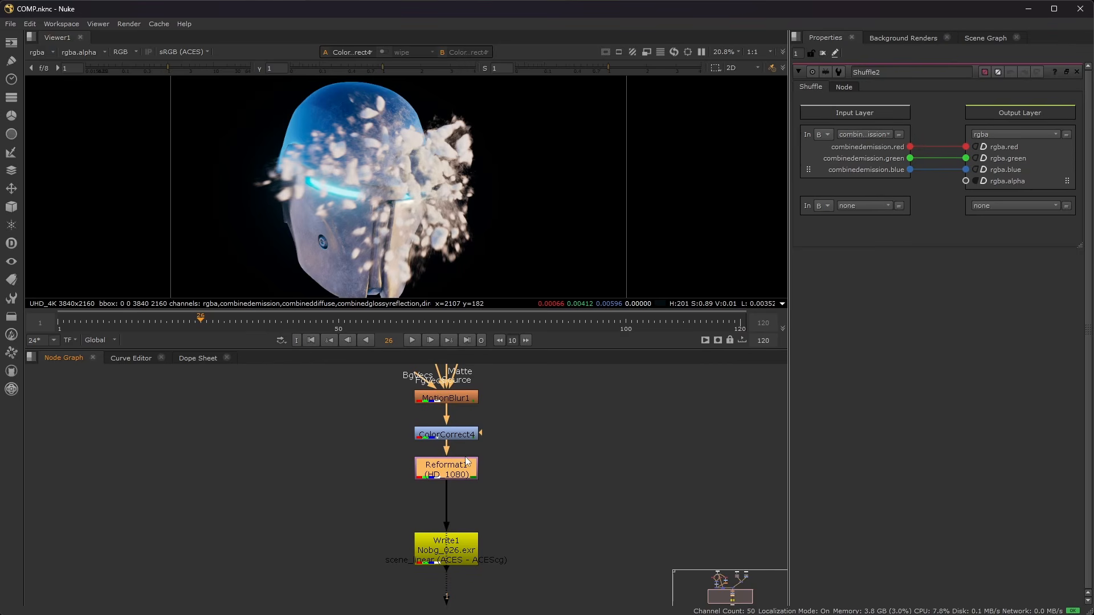
scroll(408, 201, down, 2)
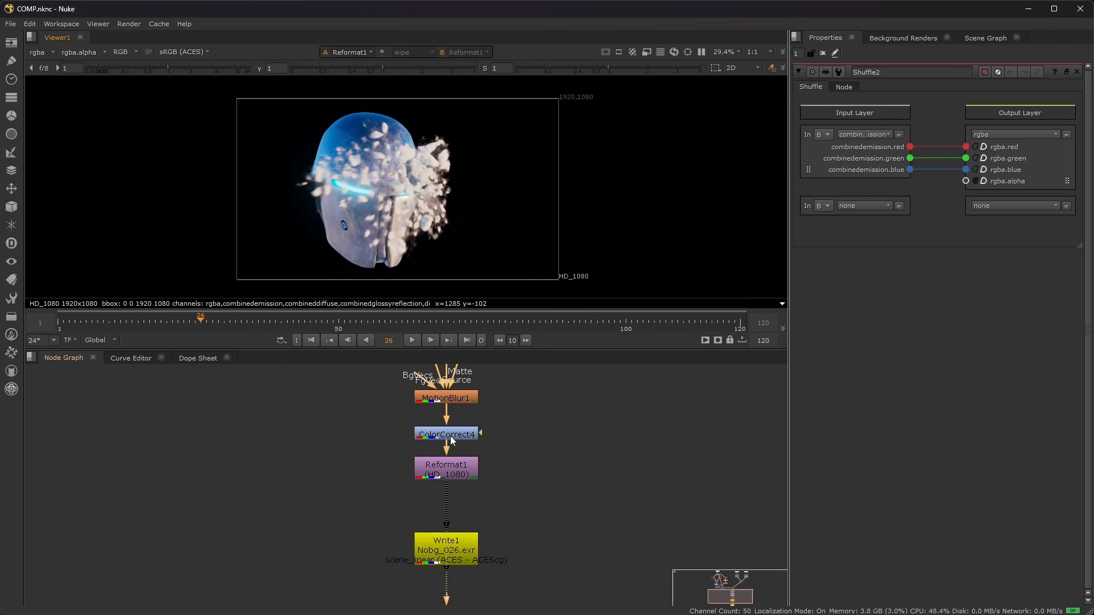
click(446, 472)
key(1)
scroll(369, 198, up, 1)
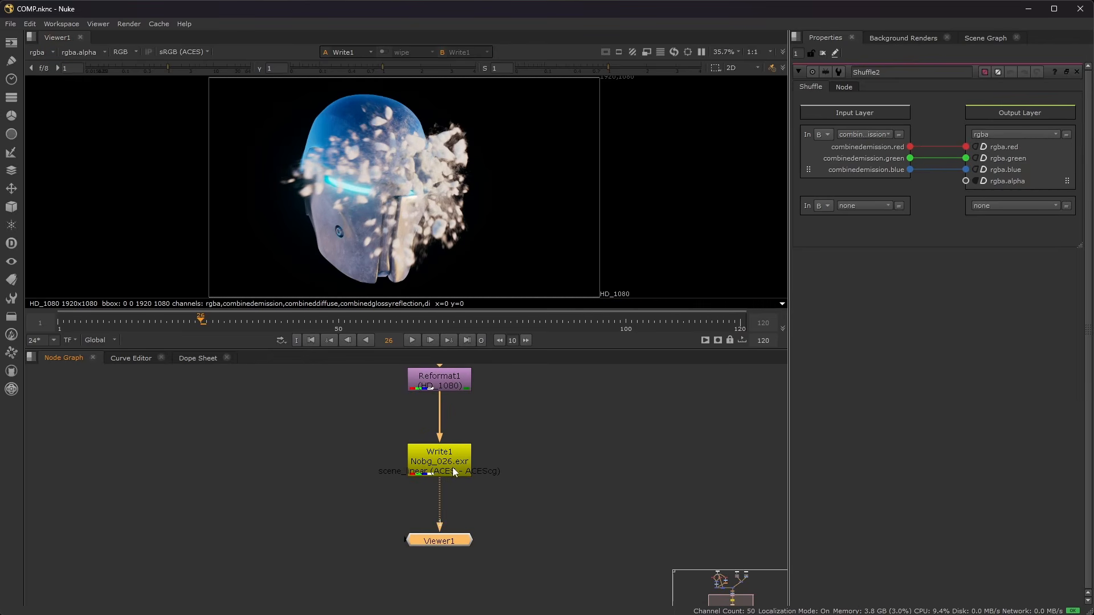
double_click(466, 467)
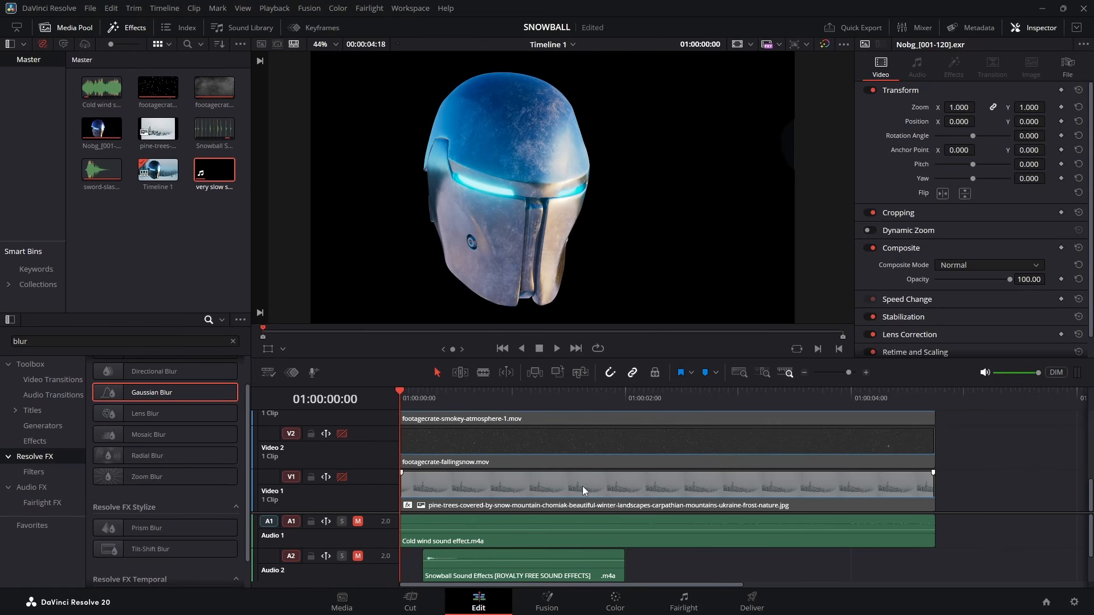
Switch to DaVinci Resolve, enable the Video 1 track with the pine-tree background and show that clip's Gaussian Blur settings
click(342, 477)
click(520, 483)
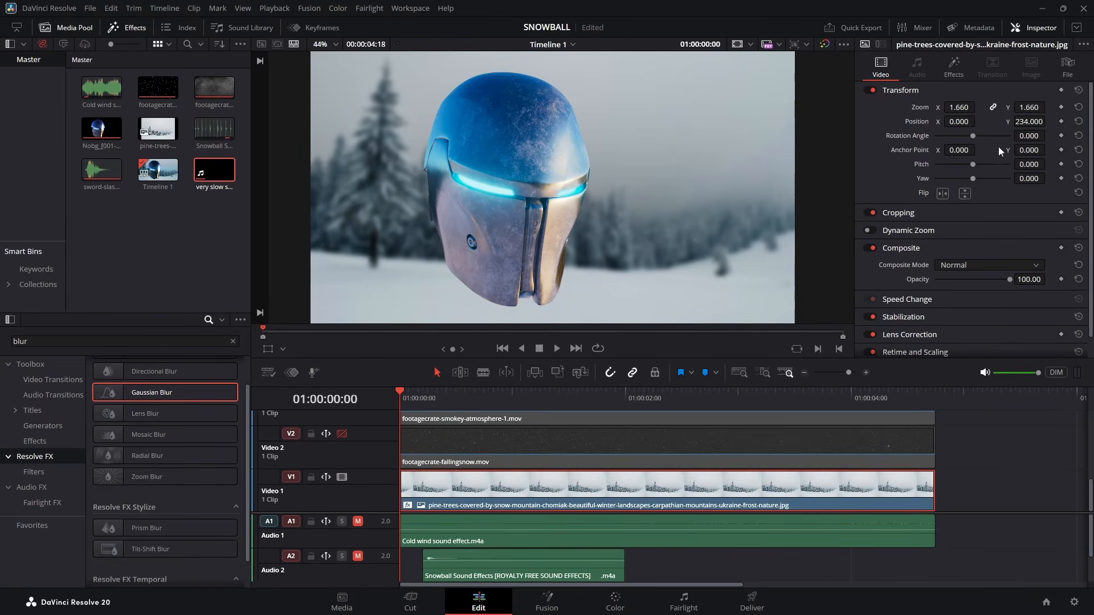
click(953, 71)
scroll(378, 464, up, 2)
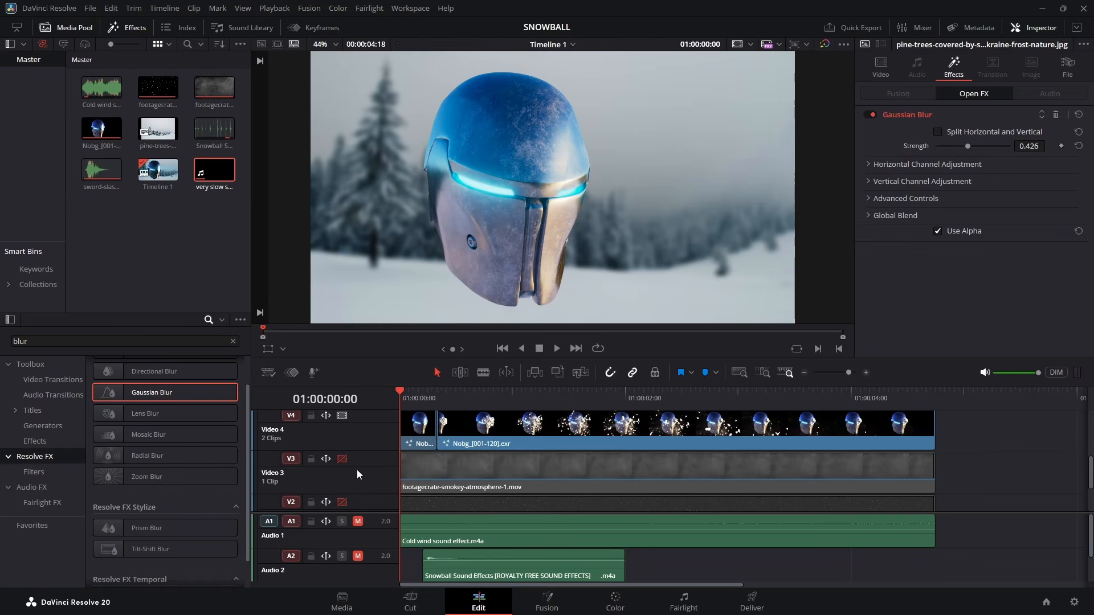
Enable the Video 2 track and select its falling-snow clip to show the composite settings
scroll(357, 470, down, 2)
click(342, 434)
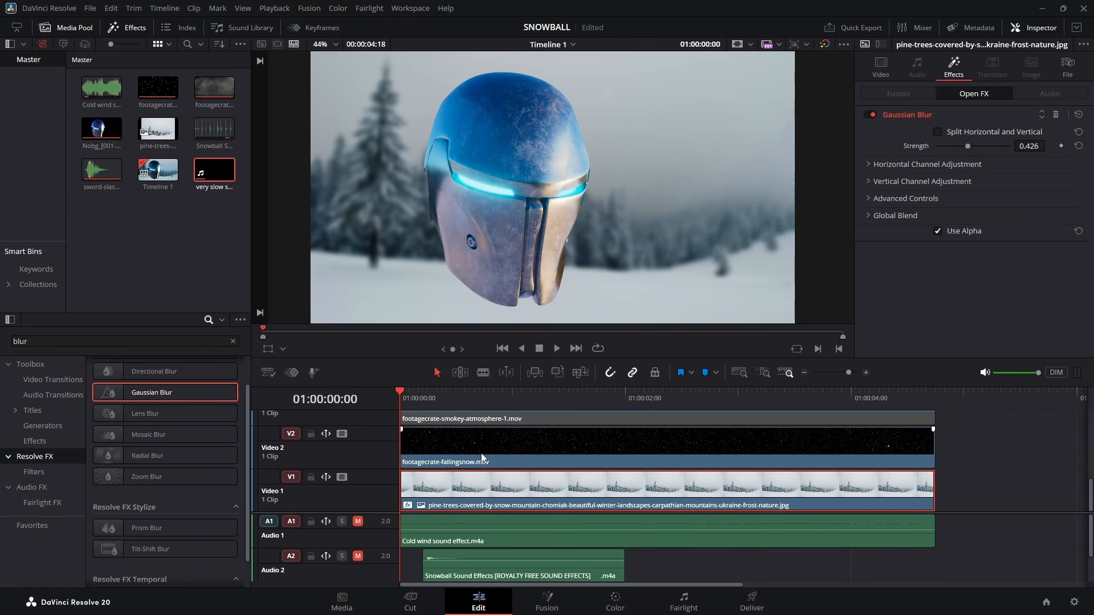
click(500, 450)
Enable the two smokey-atmosphere tracks, Video 3 and Video 5, and show the Video 3 clip's composite settings
scroll(436, 473, up, 2)
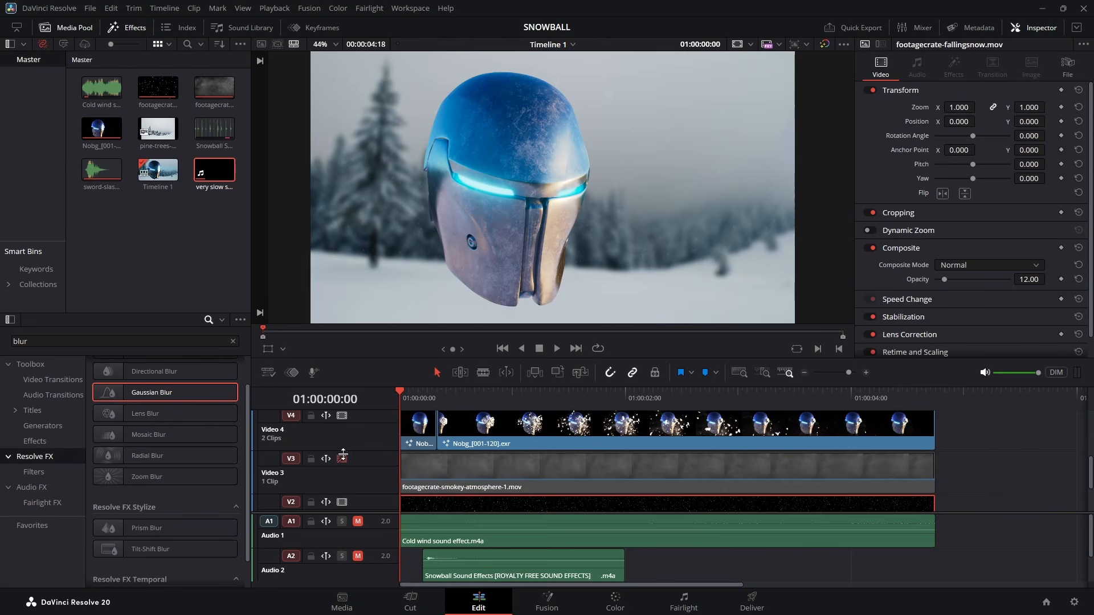
click(342, 458)
click(456, 469)
scroll(544, 449, up, 2)
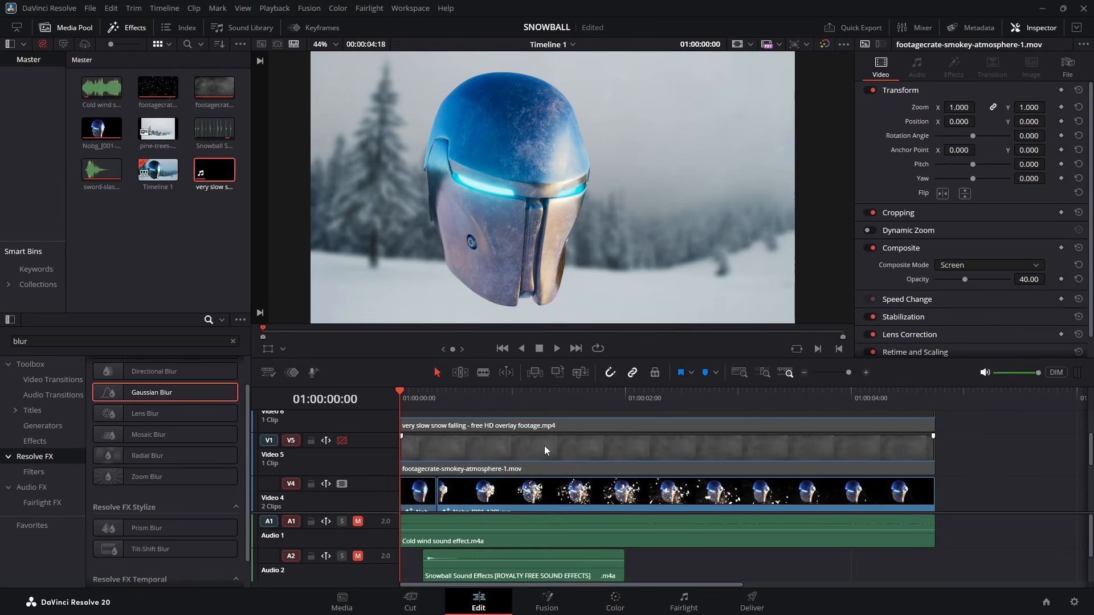
click(343, 441)
Enable the Video 6 slow-snow overlay and the Video 7 adjustment clip, selecting each to show its settings
scroll(505, 459, up, 2)
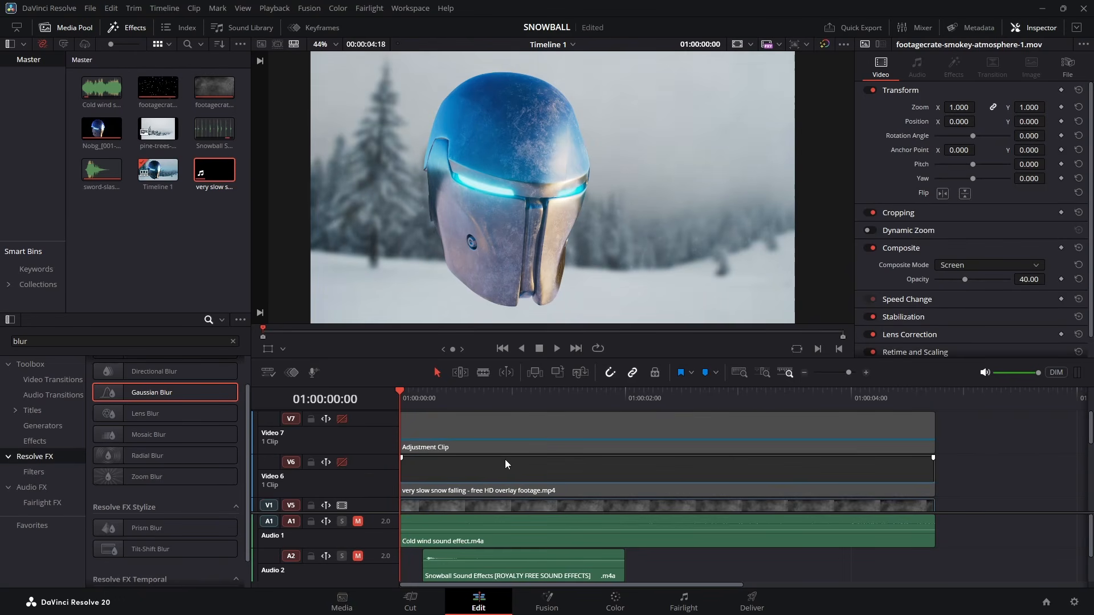
click(457, 473)
click(342, 462)
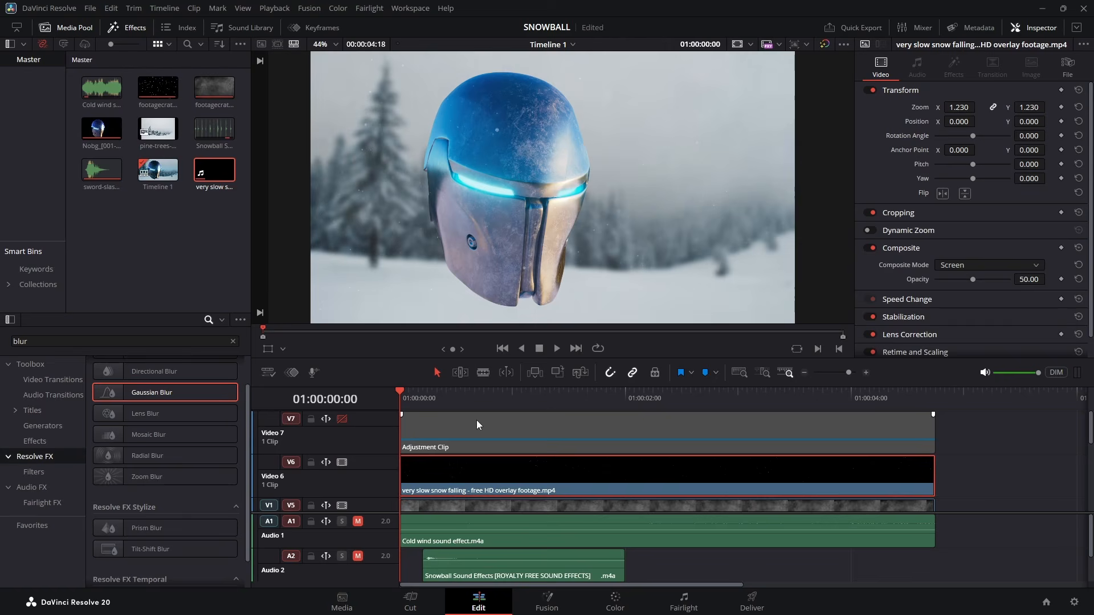
click(436, 445)
click(342, 418)
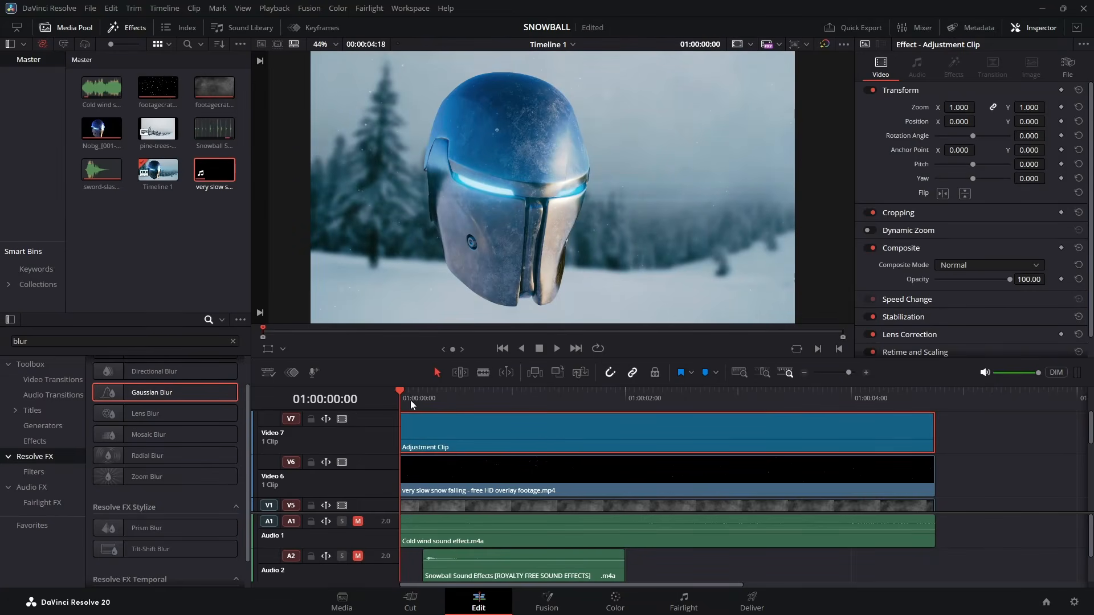
Scrub the timeline to 01:00:01:13 to check the layered composite, and save the project
drag(412, 398, 572, 401)
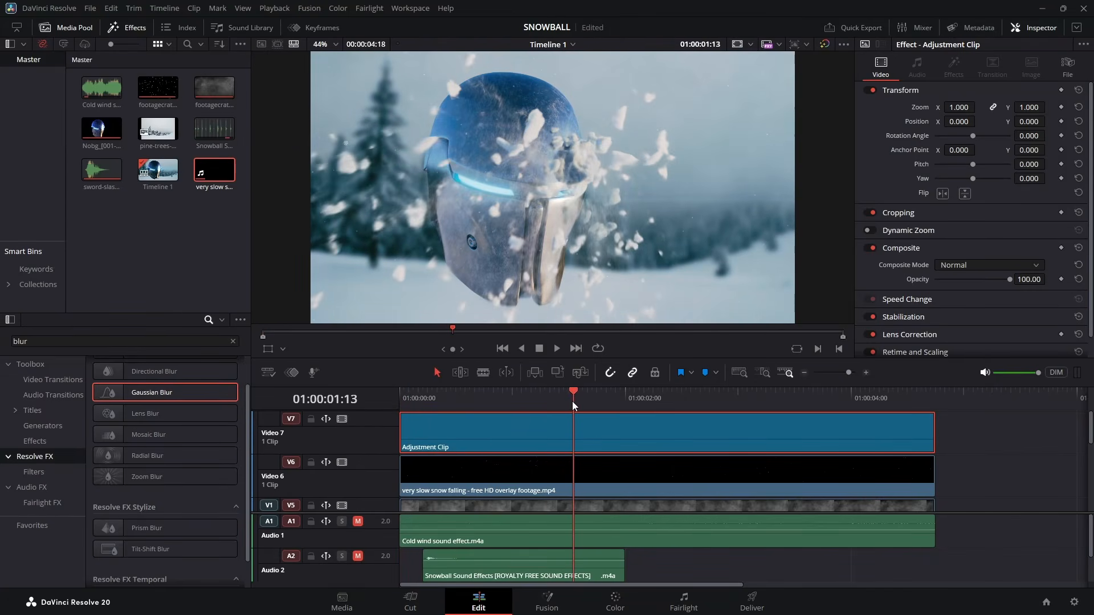
scroll(476, 491, down, 4)
key(ctrl+s)
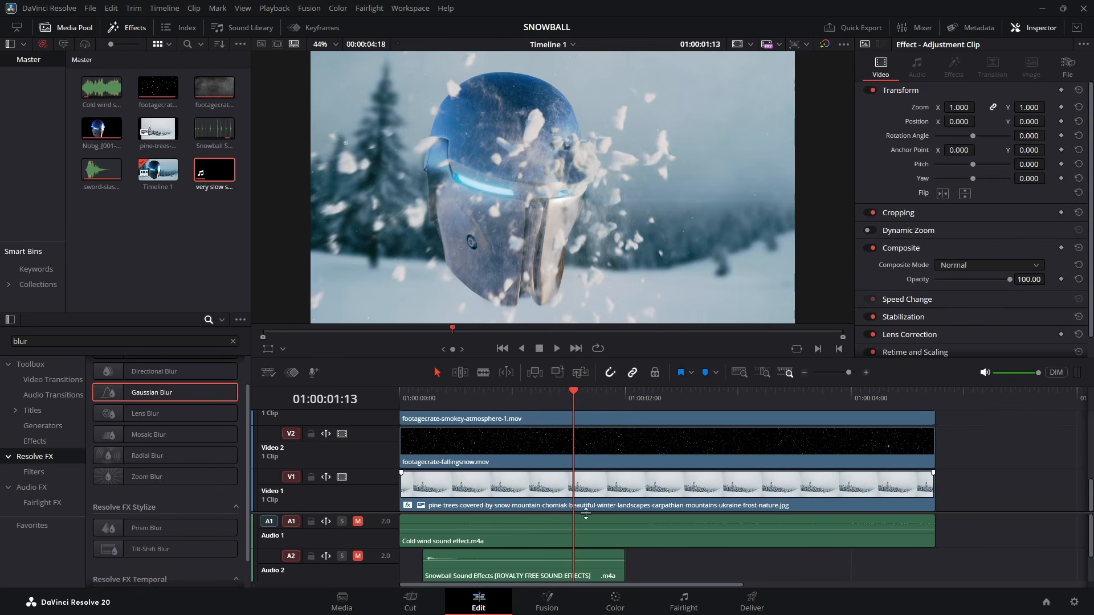
Unmute the cold wind, snowball and sword-slash audio tracks, Audio 1 to Audio 3
scroll(798, 555, down, 2)
scroll(692, 545, up, 2)
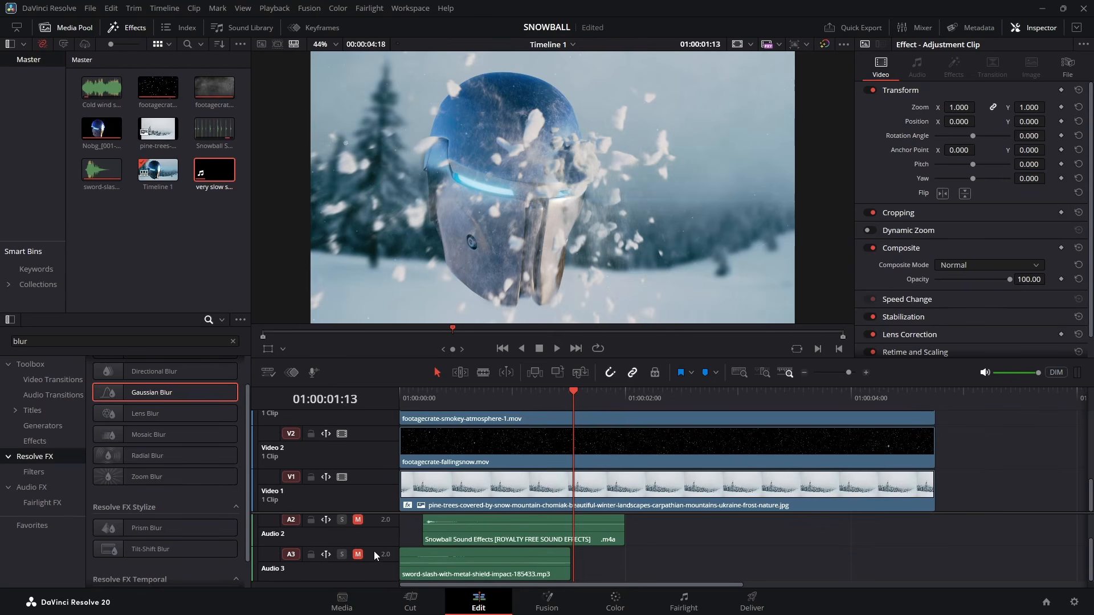
click(358, 556)
click(358, 522)
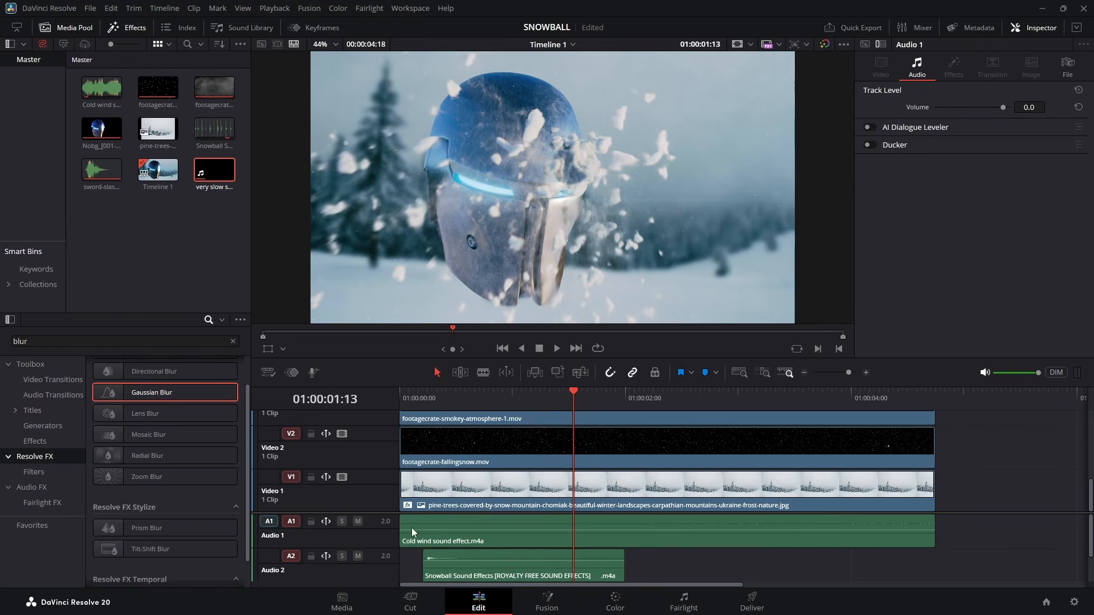
Play the timeline from its start to review the shot with sound, stopping near the end
scroll(412, 527, down, 2)
drag(438, 393, 371, 398)
key(space)
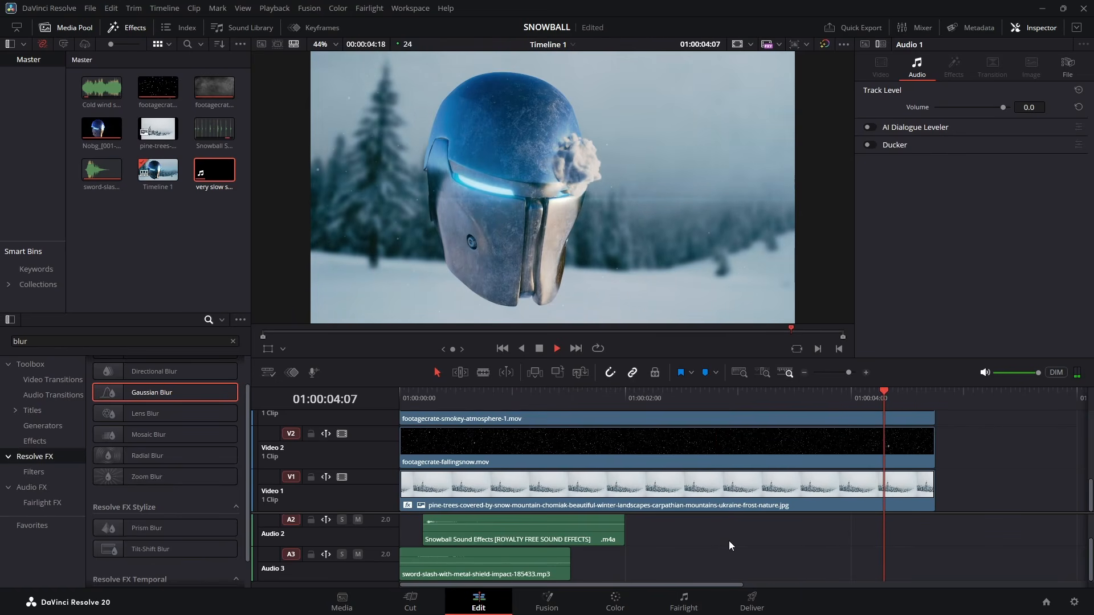
key(space)
Select the adjustment clip on Video 7 and open its grade in the Color page
scroll(601, 433, up, 4)
click(521, 441)
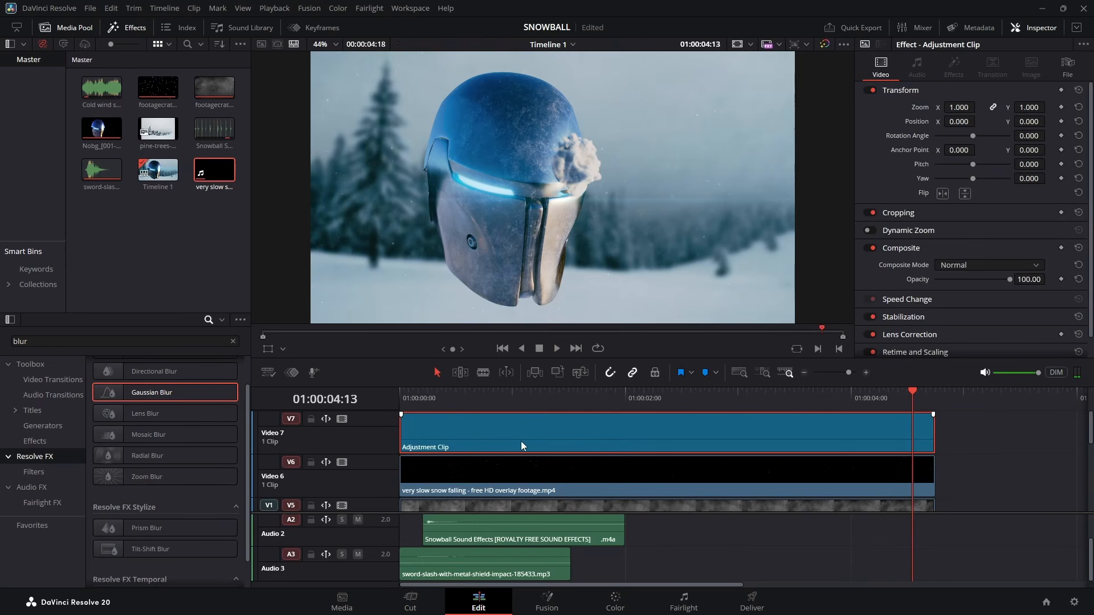
click(616, 601)
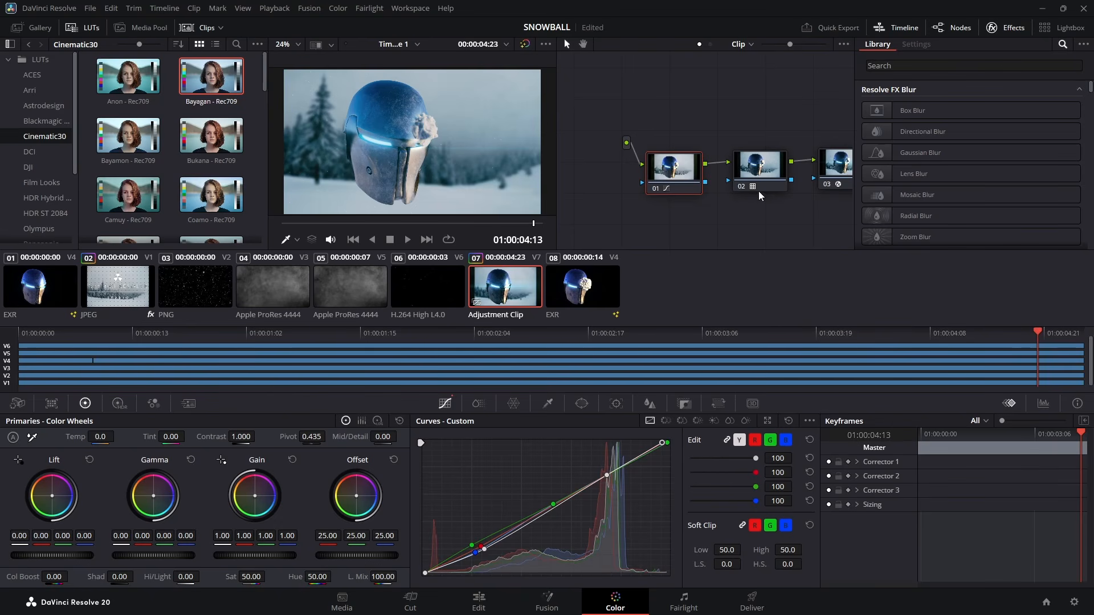
Inspect the adjustment clip's LUT node 02 and Glow node 03, with a close-up of the helmet's visor
click(766, 172)
middle_drag(770, 198, 727, 197)
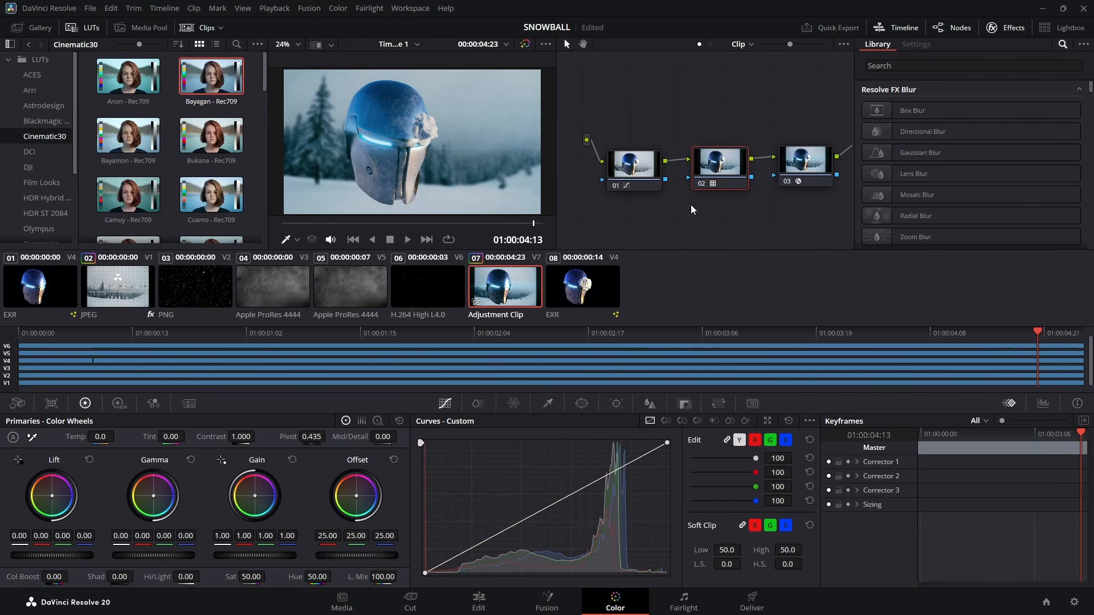
scroll(210, 137, down, 2)
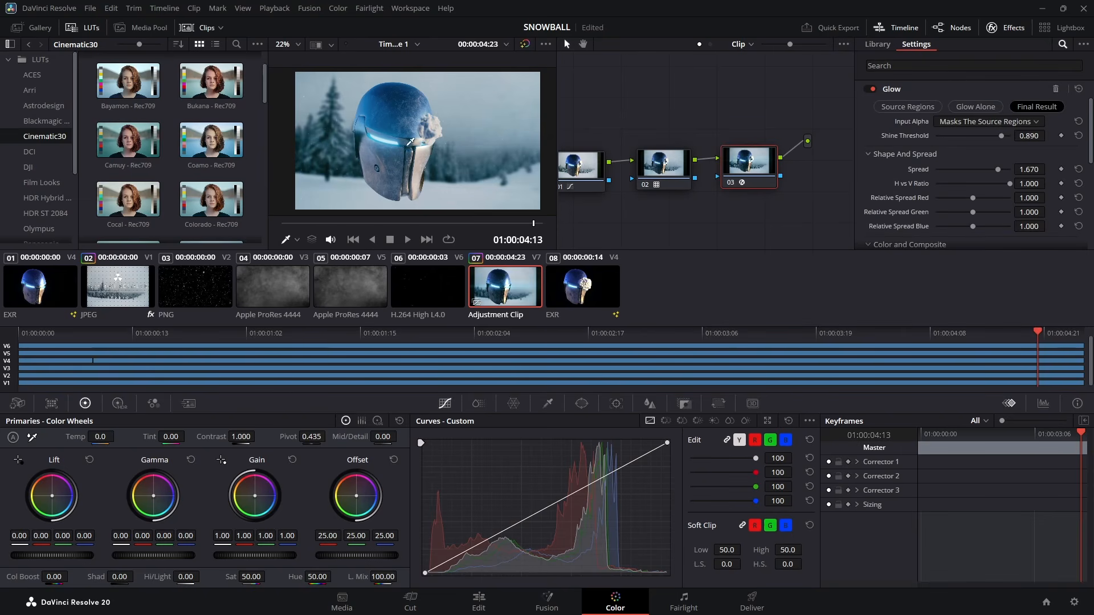
scroll(368, 146, up, 5)
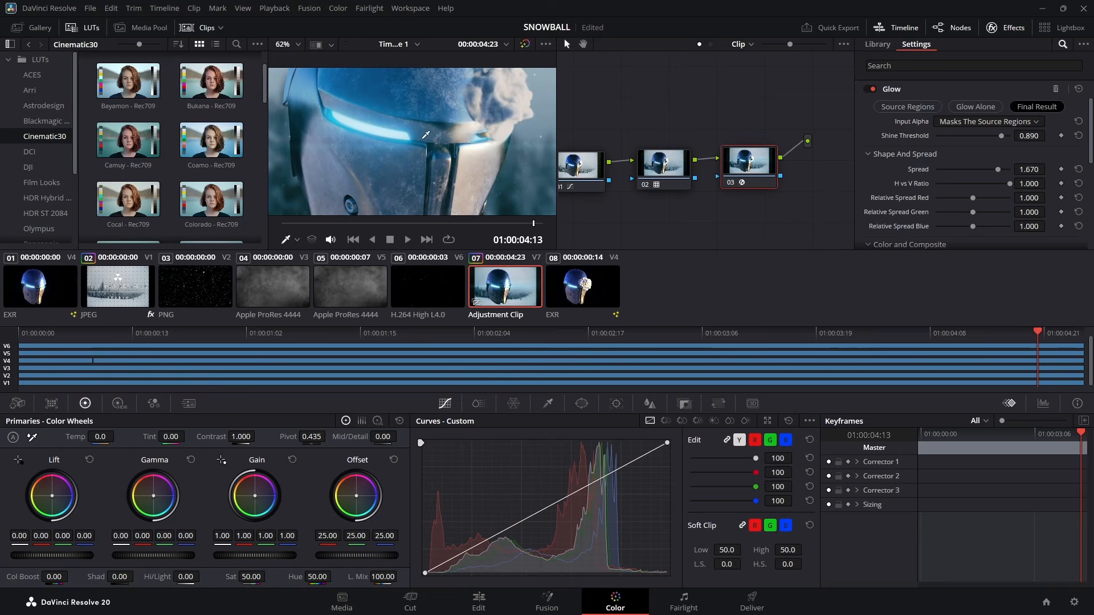